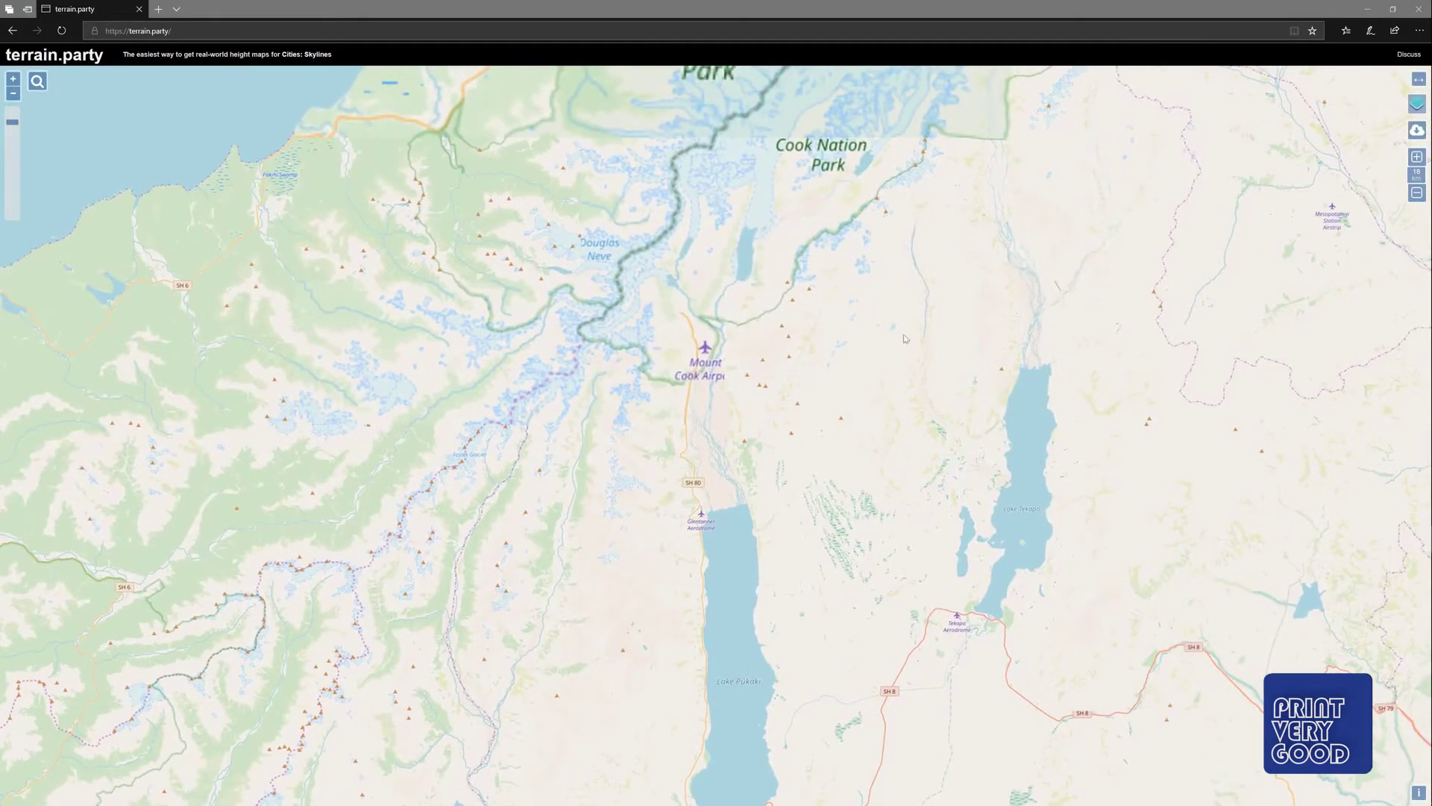
- Centre the map on the Mount Cook Village area, select it, and download its height maps under the name "Mt Cook, New Zealand"
drag(725, 420, 707, 477)
scroll(763, 406, up, 2)
drag(763, 406, 738, 353)
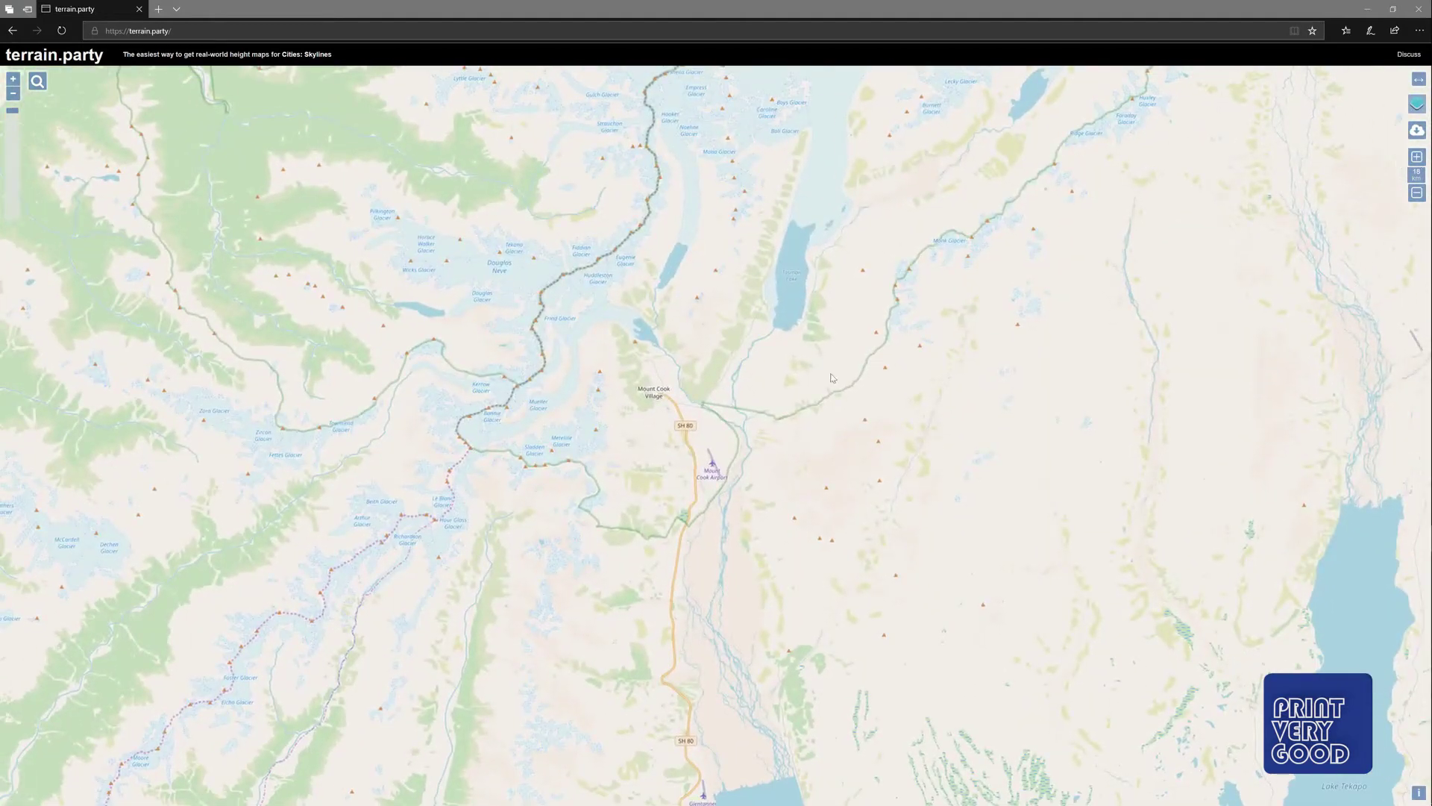
drag(655, 401, 716, 423)
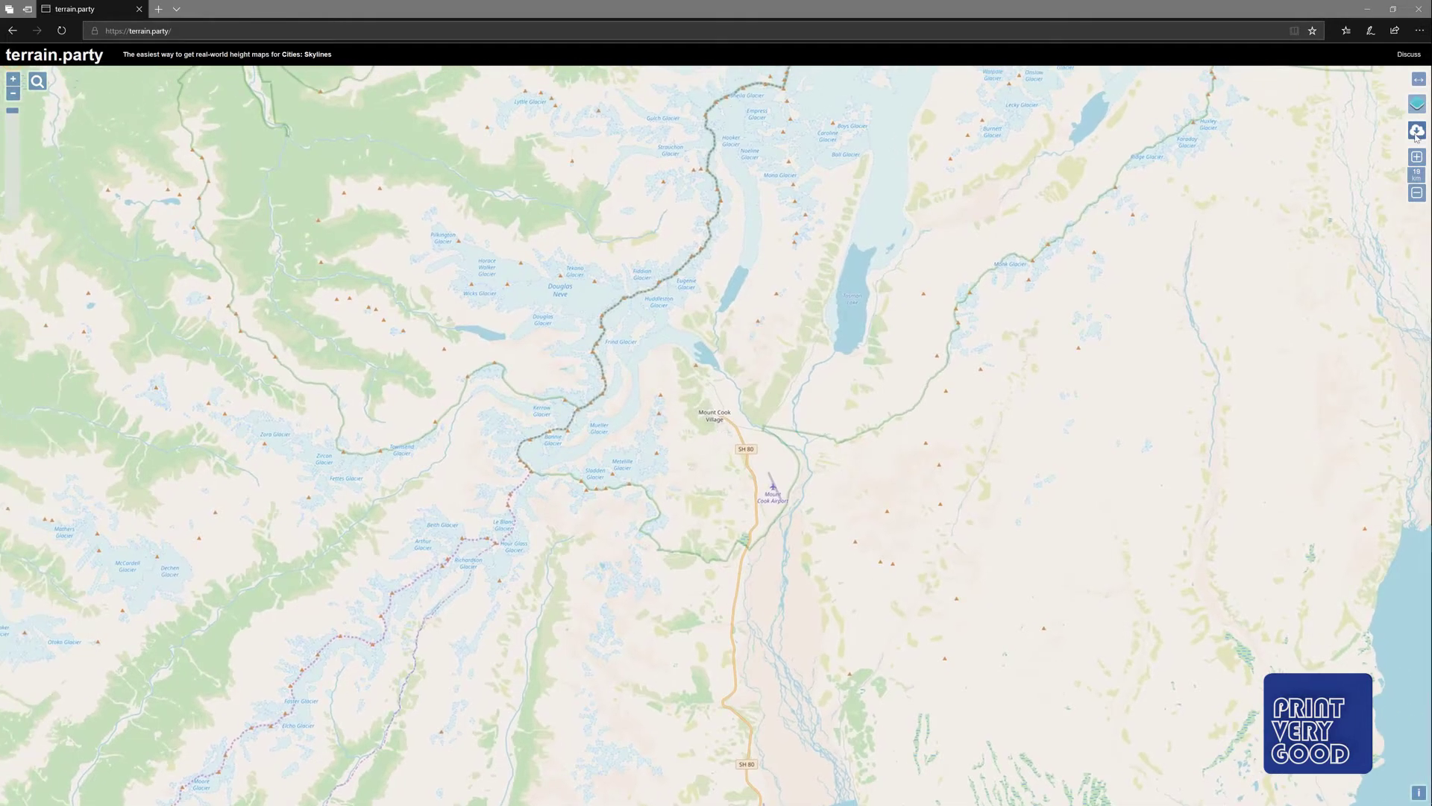
click(1418, 131)
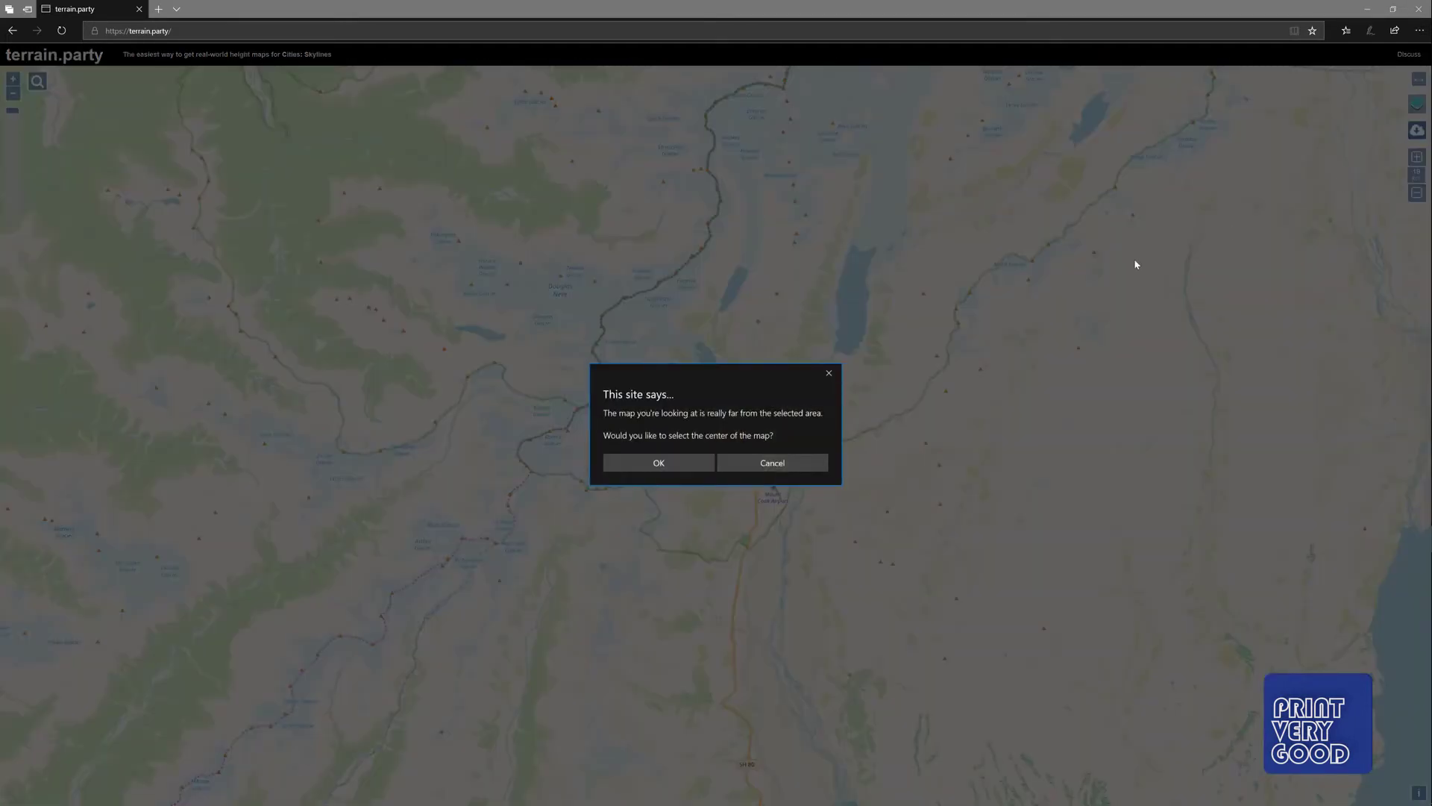
click(671, 464)
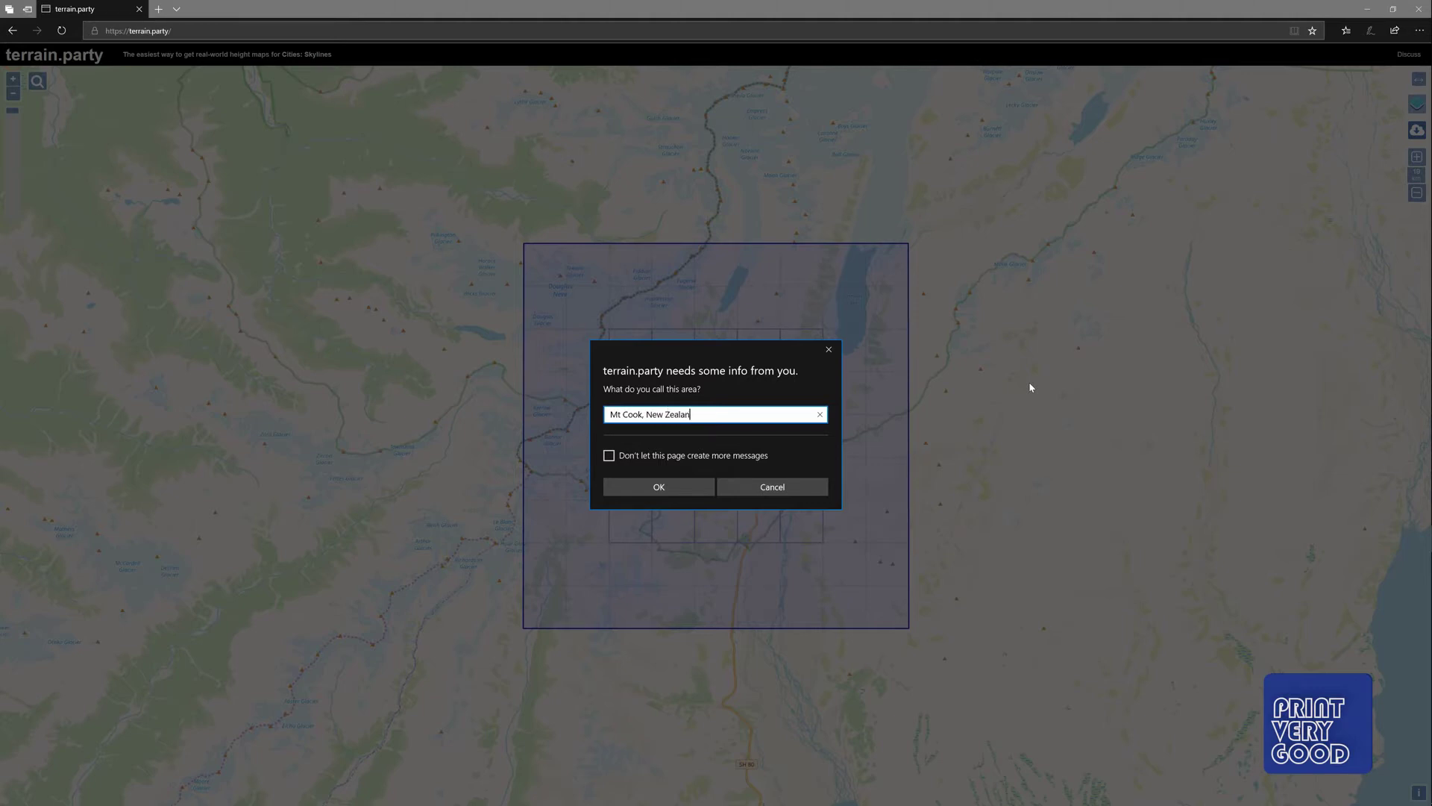
click(669, 488)
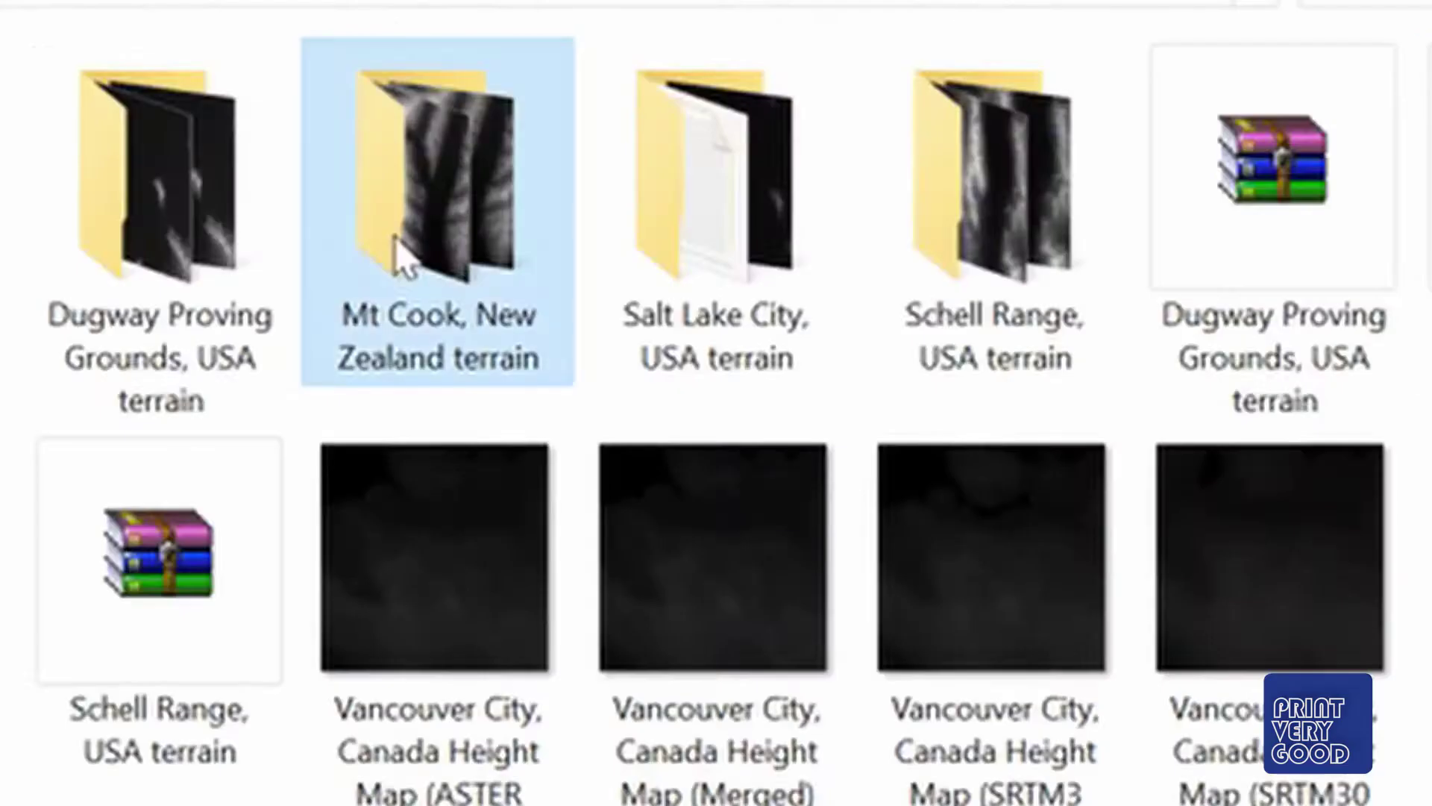
- Open the ASTER 30m height map from the Mt Cook, New Zealand terrain folder in Photos and view the other versions through SRTM30 Plus
double_click(400, 256)
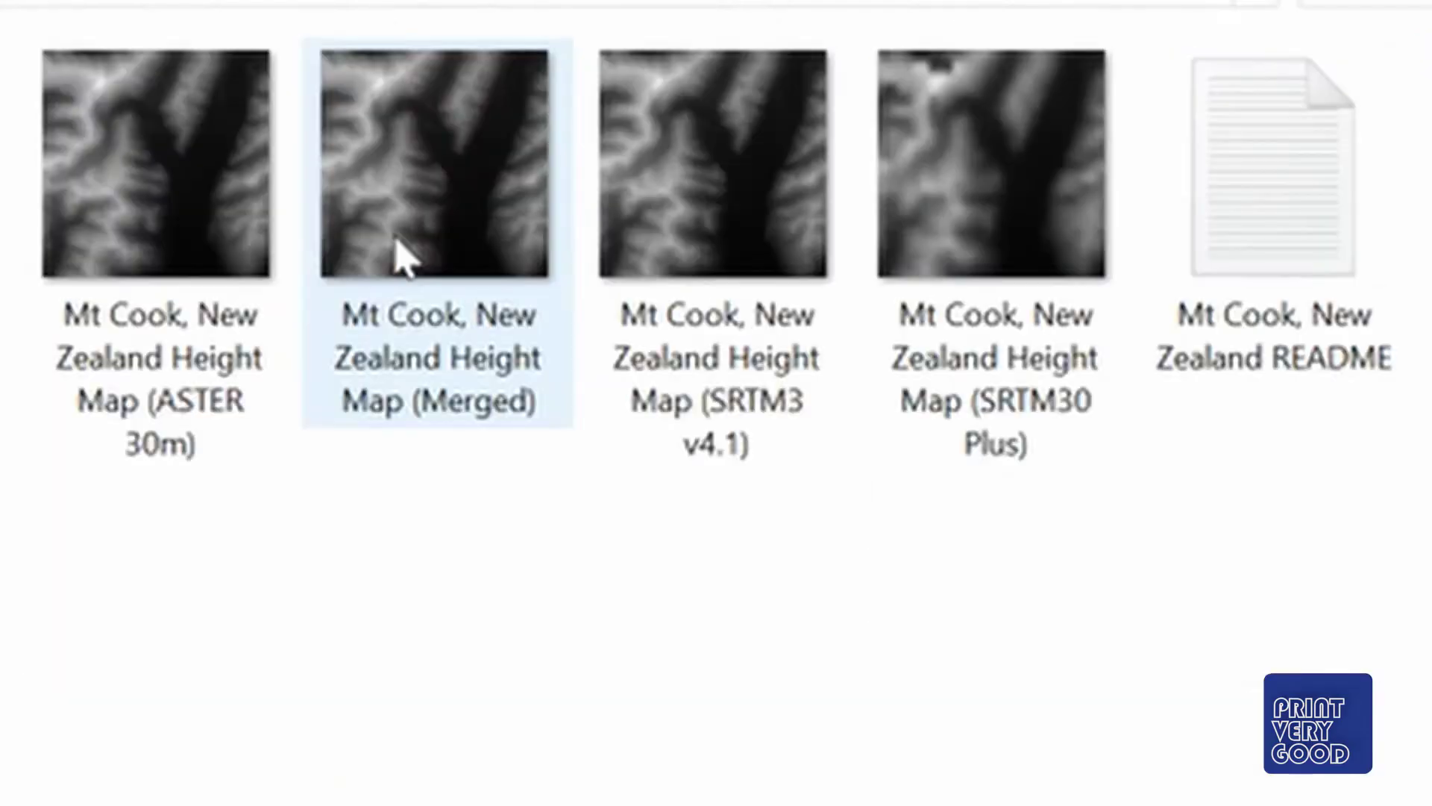
double_click(178, 240)
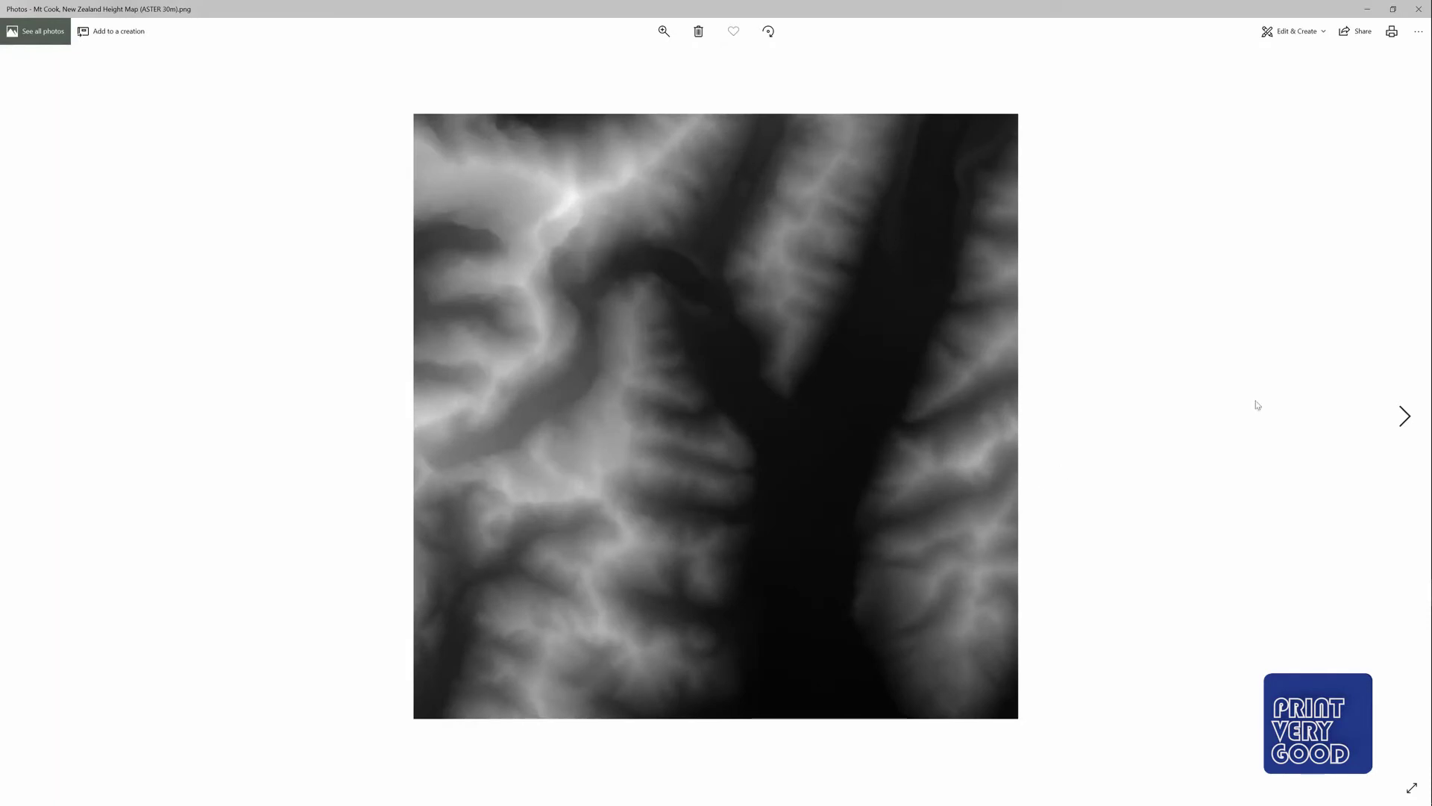
click(1404, 418)
click(1405, 418)
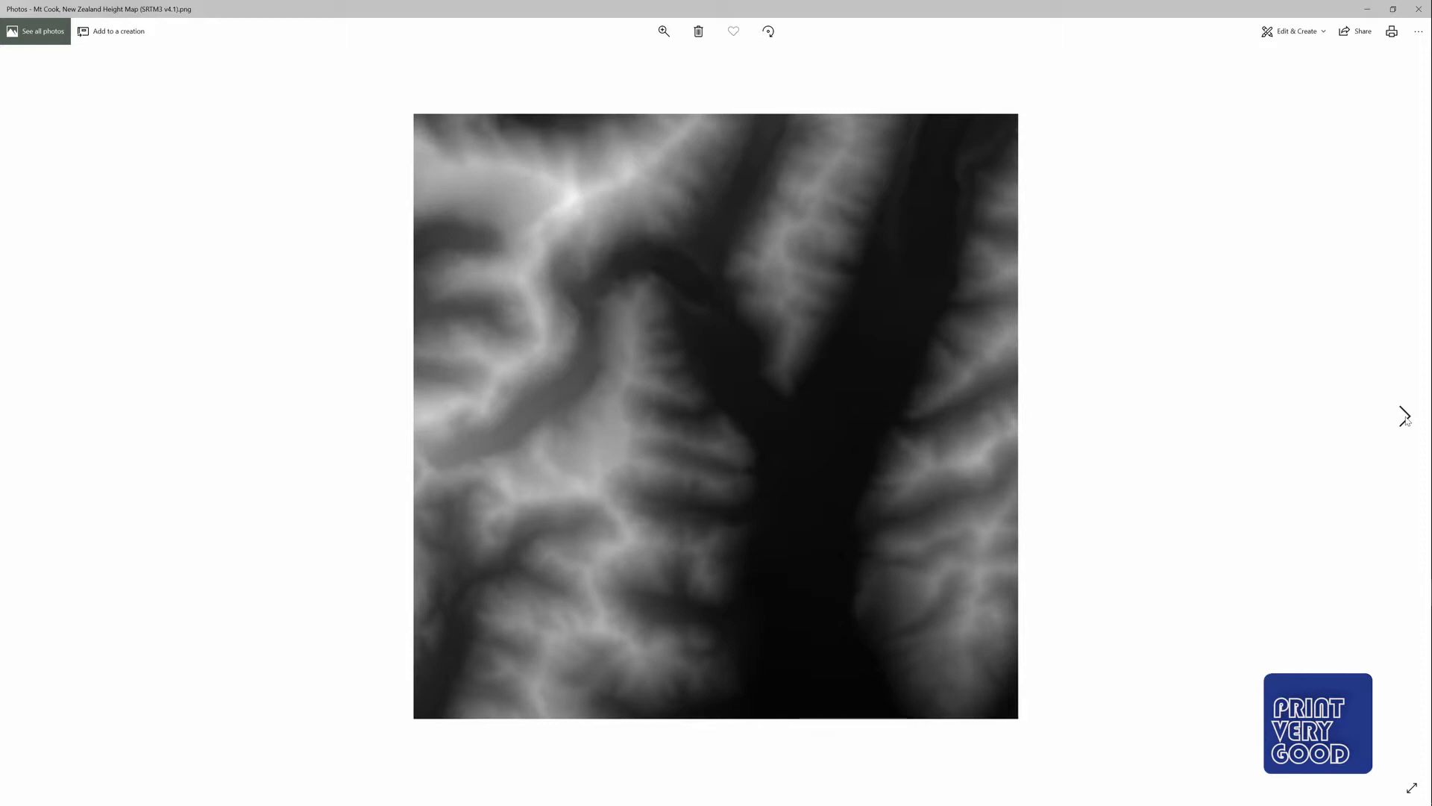
click(1405, 418)
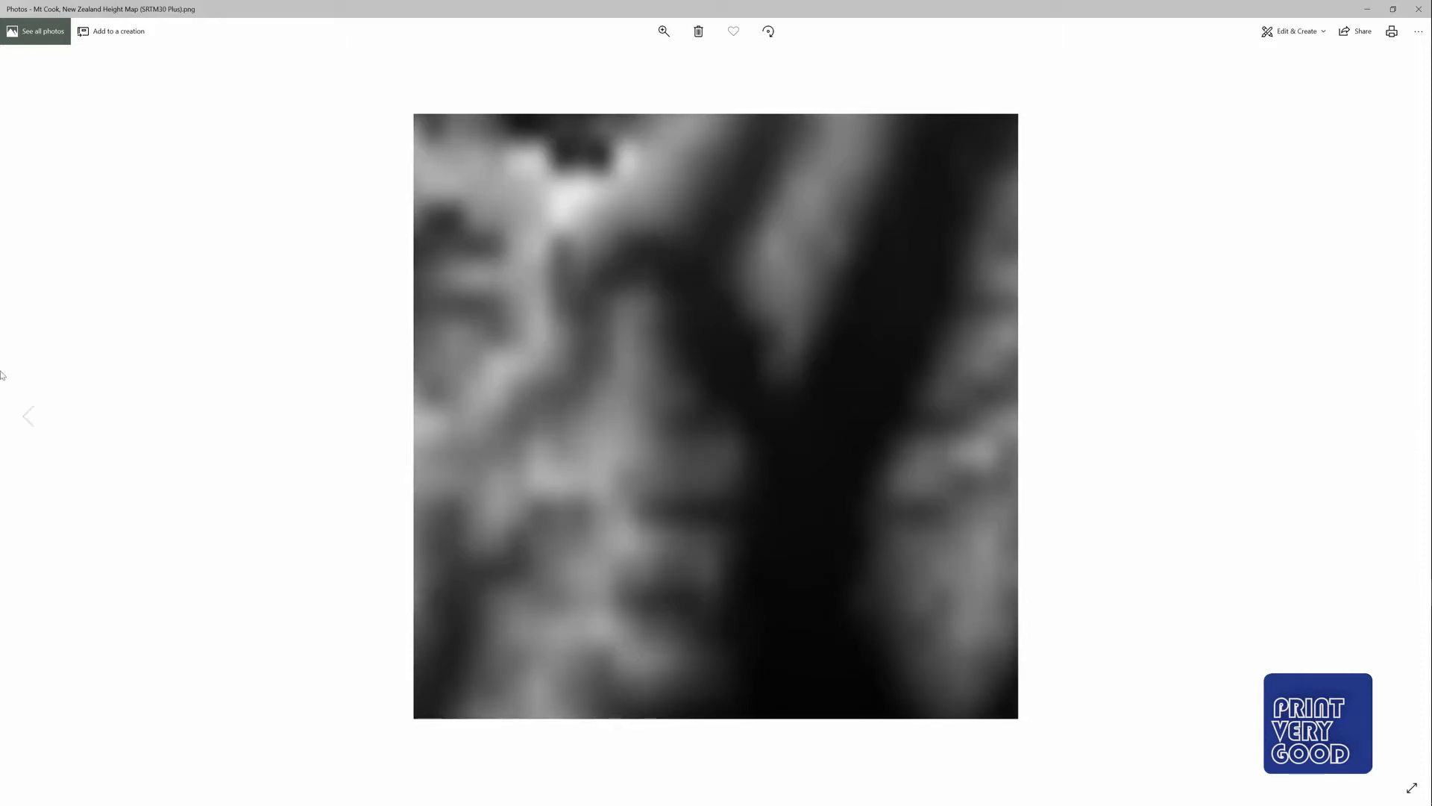
- Compare the ASTER 30m, Merged, SRTM3 v4.1 and SRTM30 Plus height maps once more, ending on SRTM3 v4.1
click(31, 420)
click(30, 417)
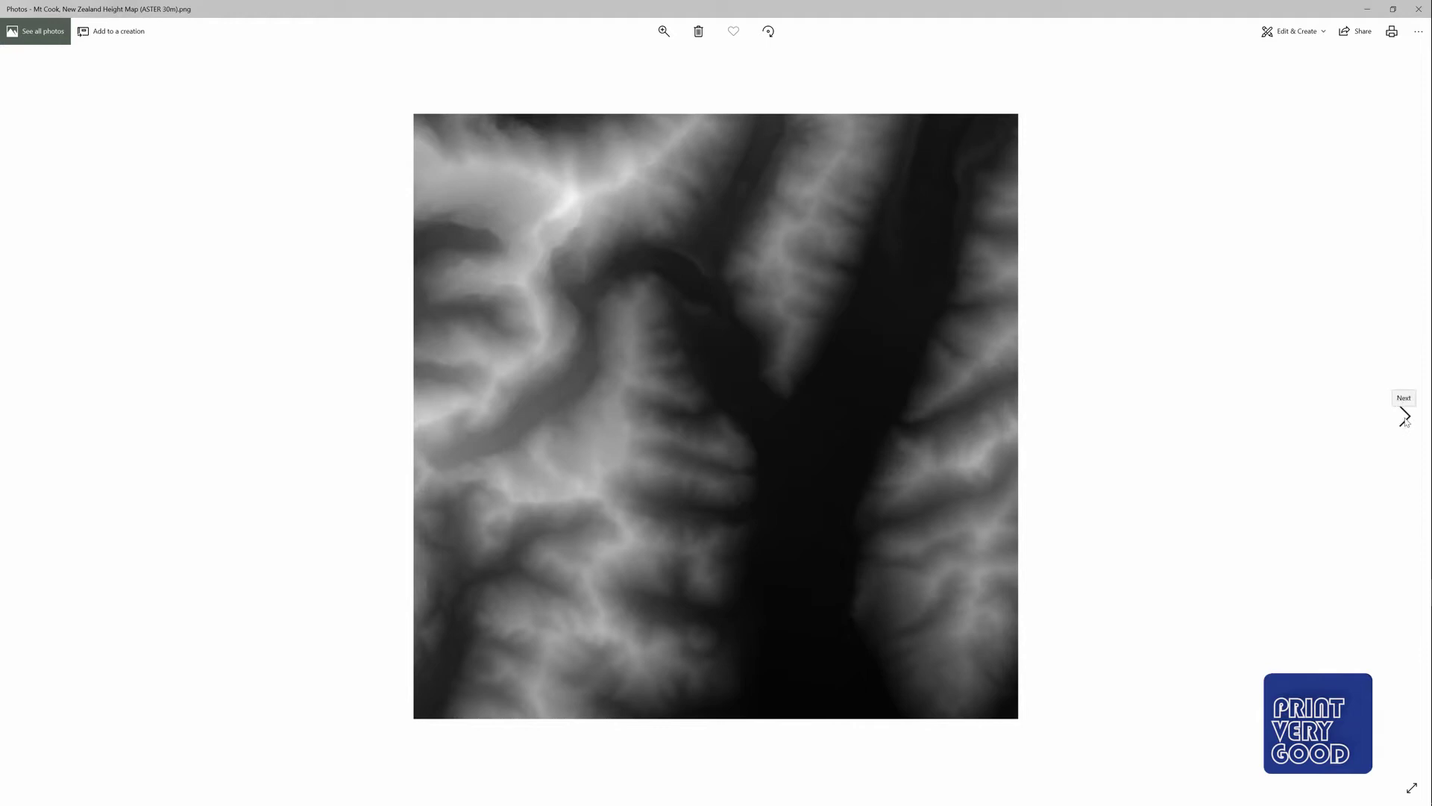
click(1405, 418)
click(1404, 417)
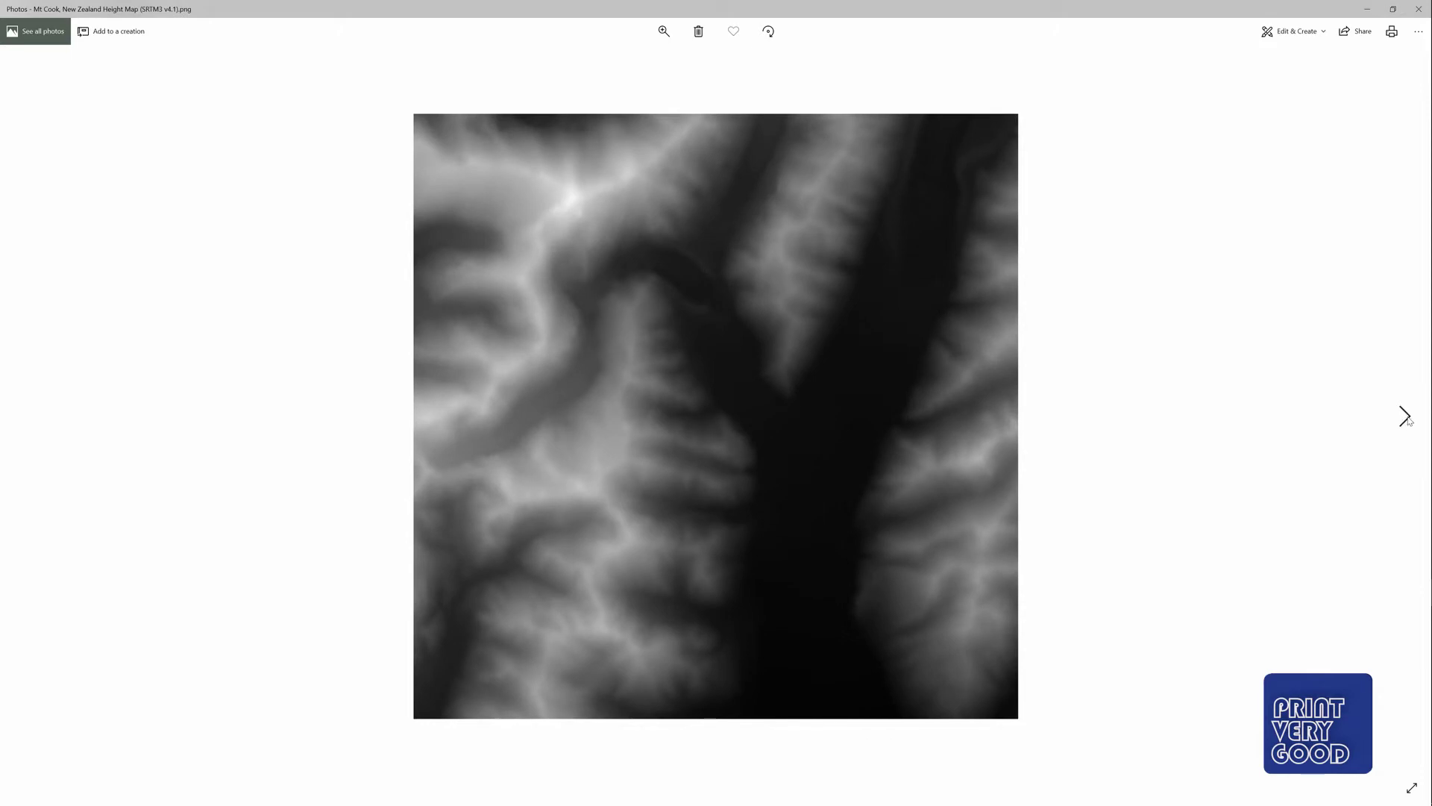
click(1406, 418)
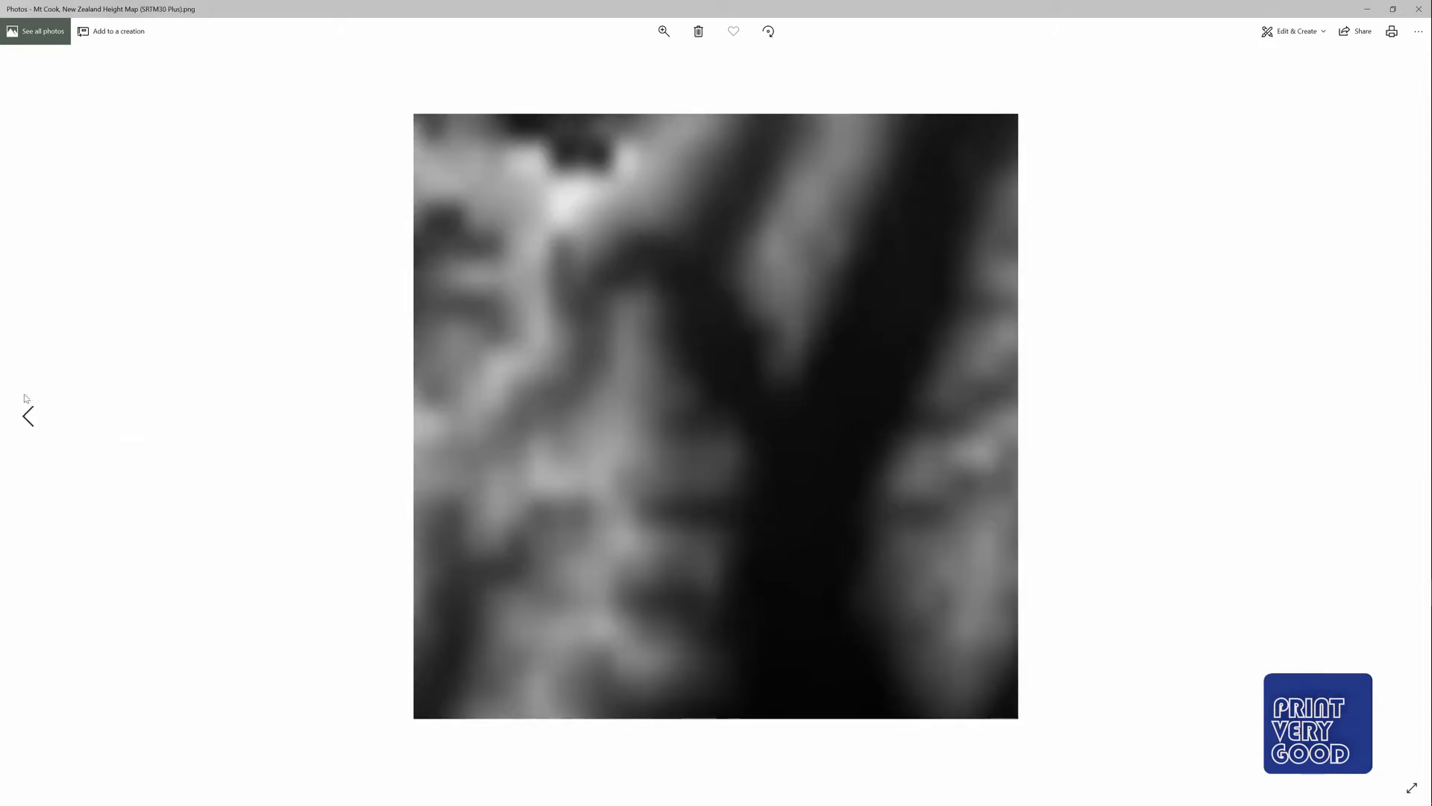
click(29, 416)
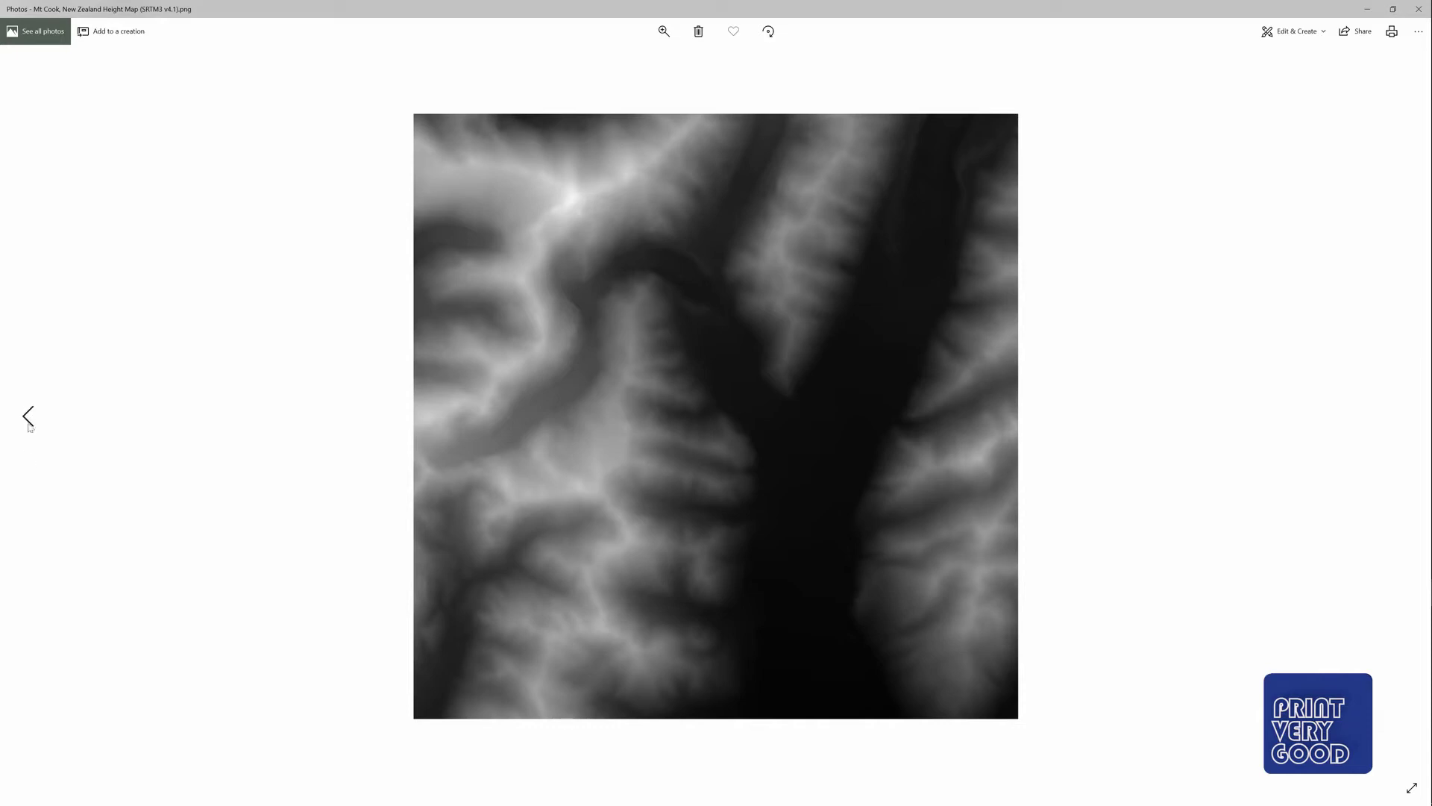
- Magnify the SRTM3 v4.1 height map to examine its terrain detail, then return to the full image
click(663, 31)
click(672, 59)
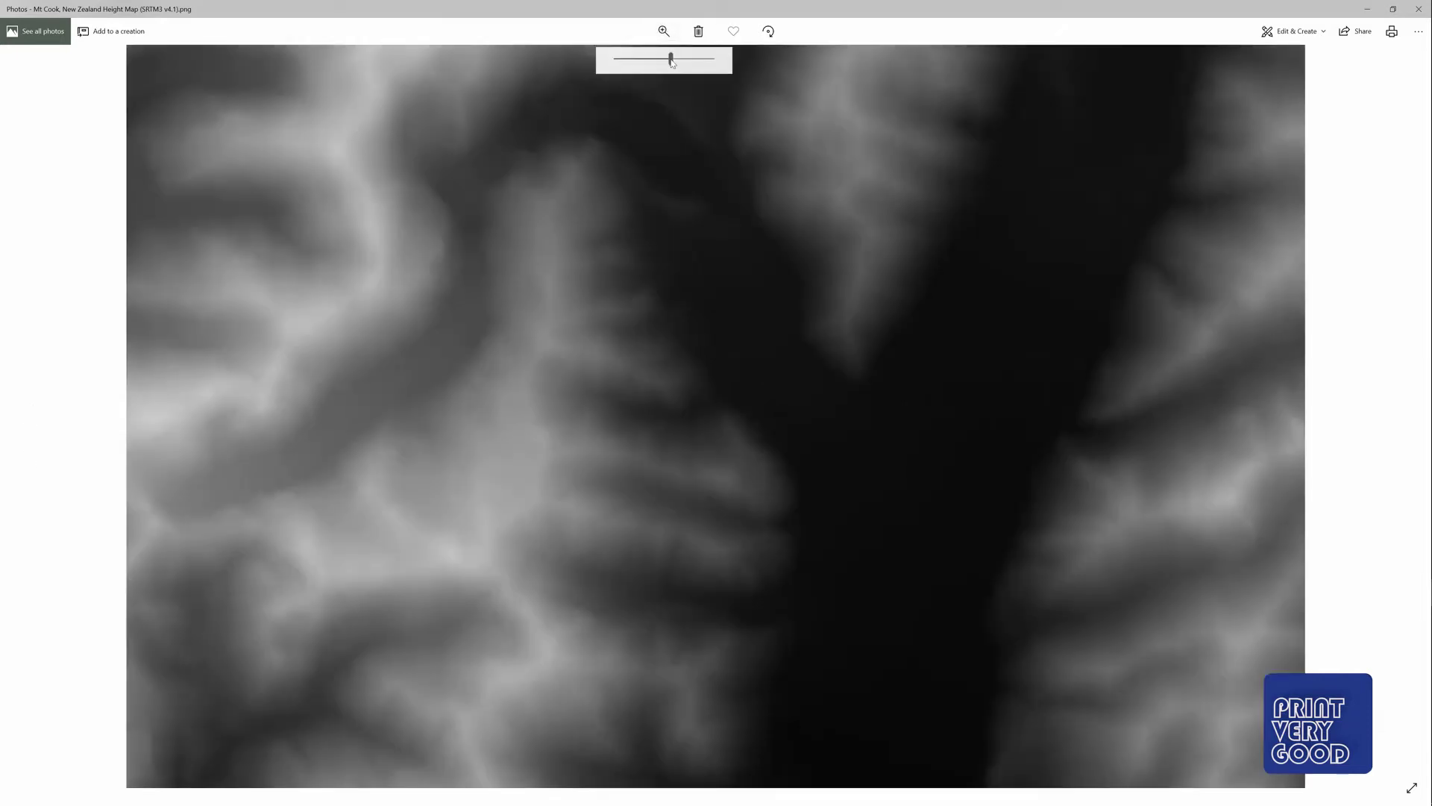
drag(672, 60, 684, 59)
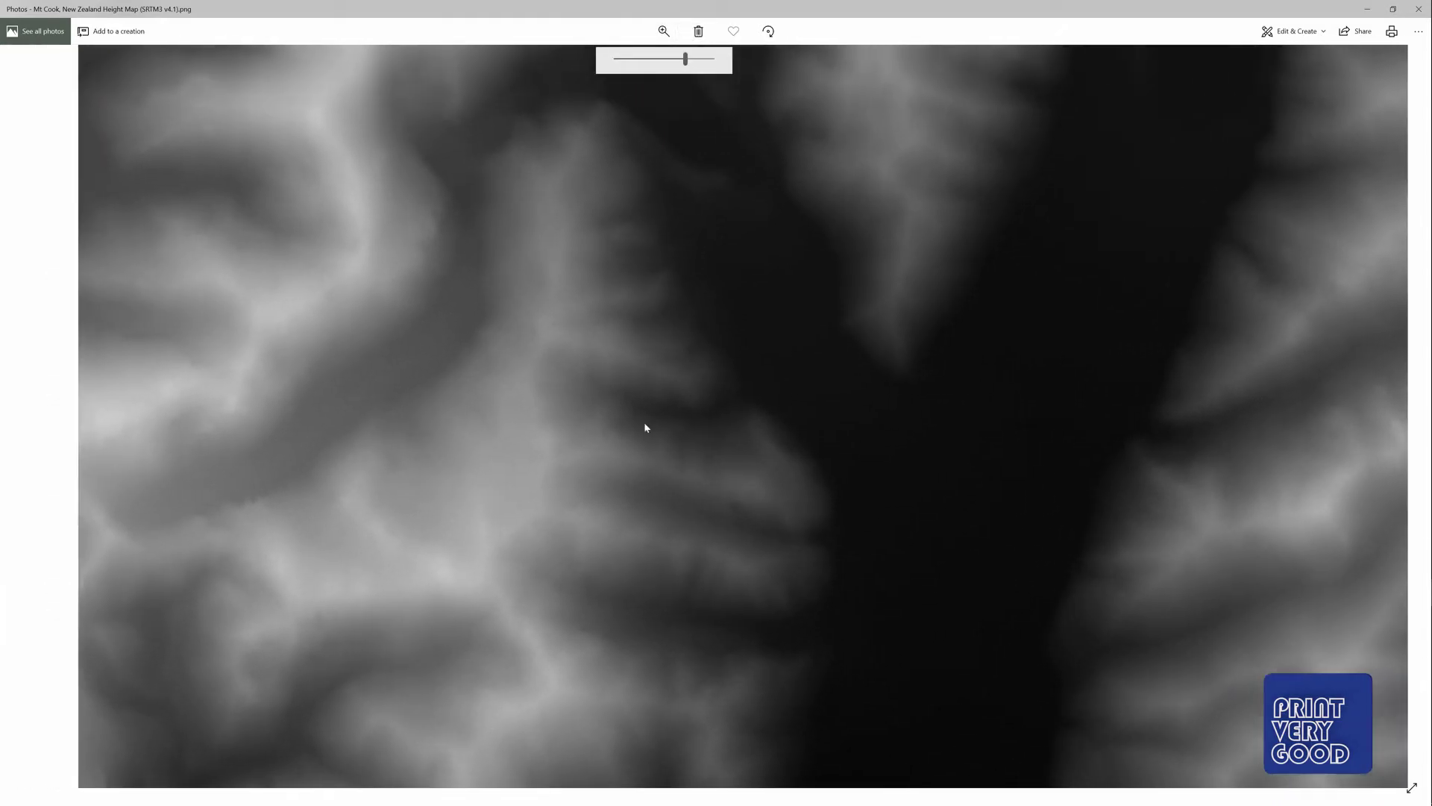
drag(645, 427, 488, 476)
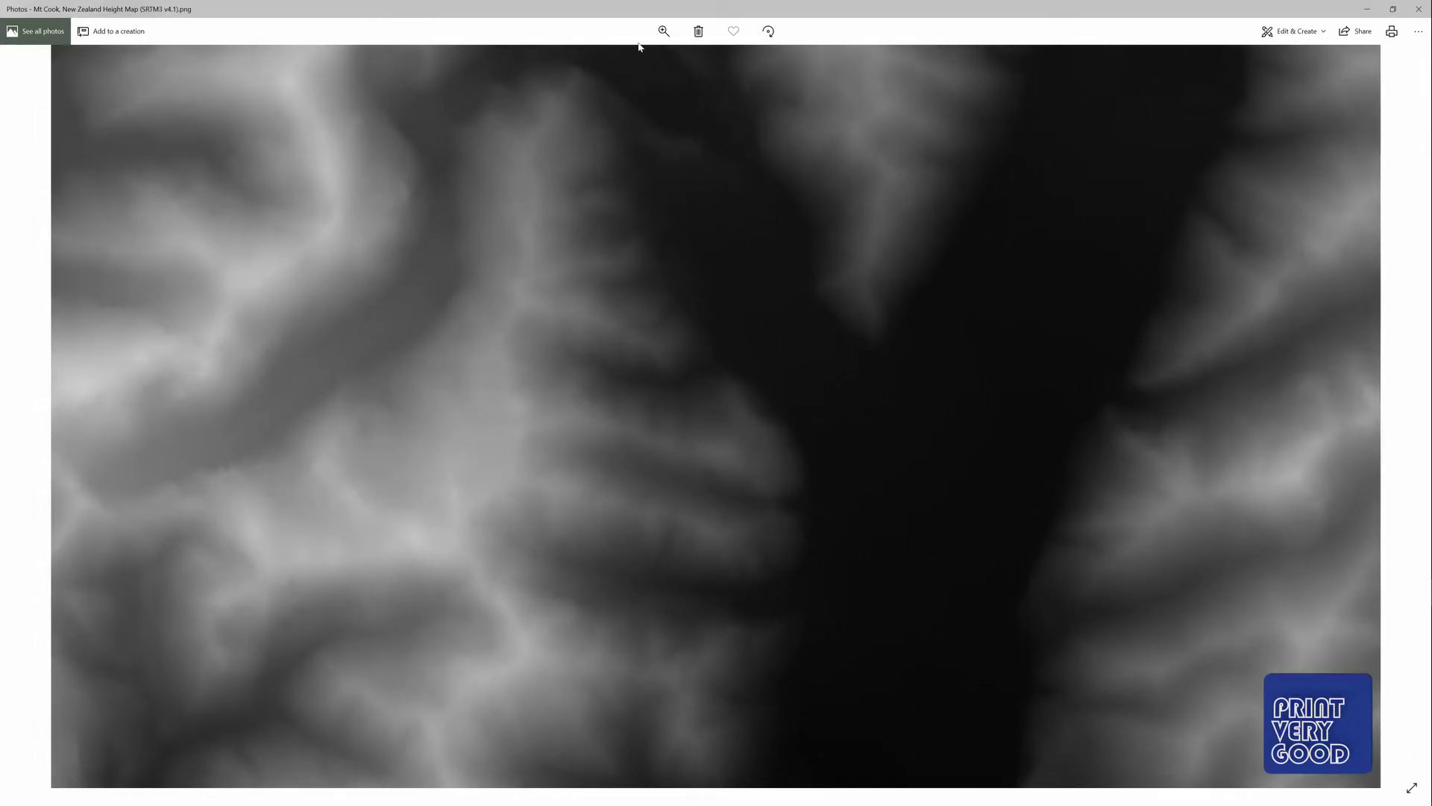
click(663, 30)
drag(685, 58, 512, 64)
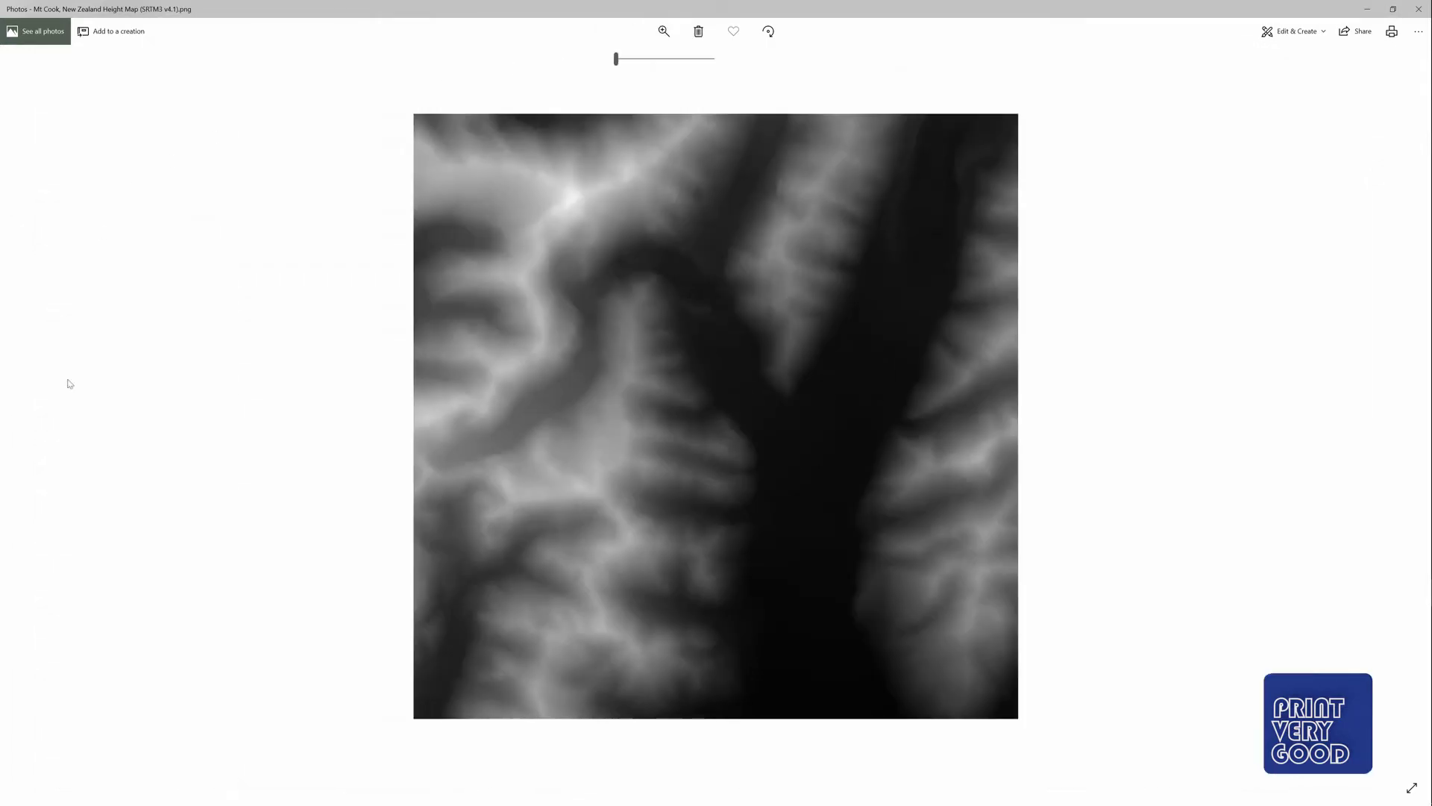
- Examine the ASTER 30m height map's ridges and valleys at high magnification, then restore the full-image view
click(28, 415)
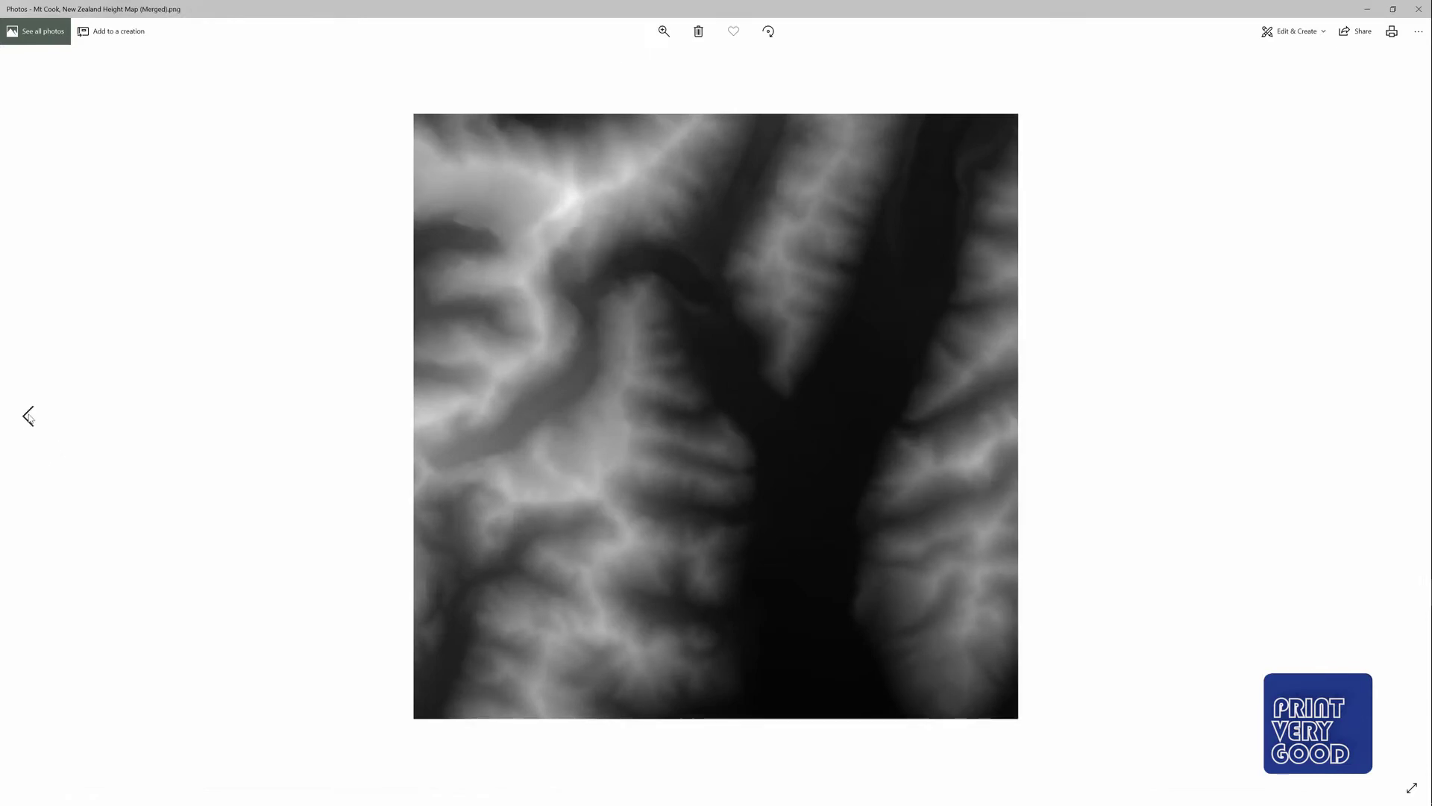
click(28, 416)
click(664, 31)
drag(632, 60, 685, 66)
scroll(393, 332, up, 3)
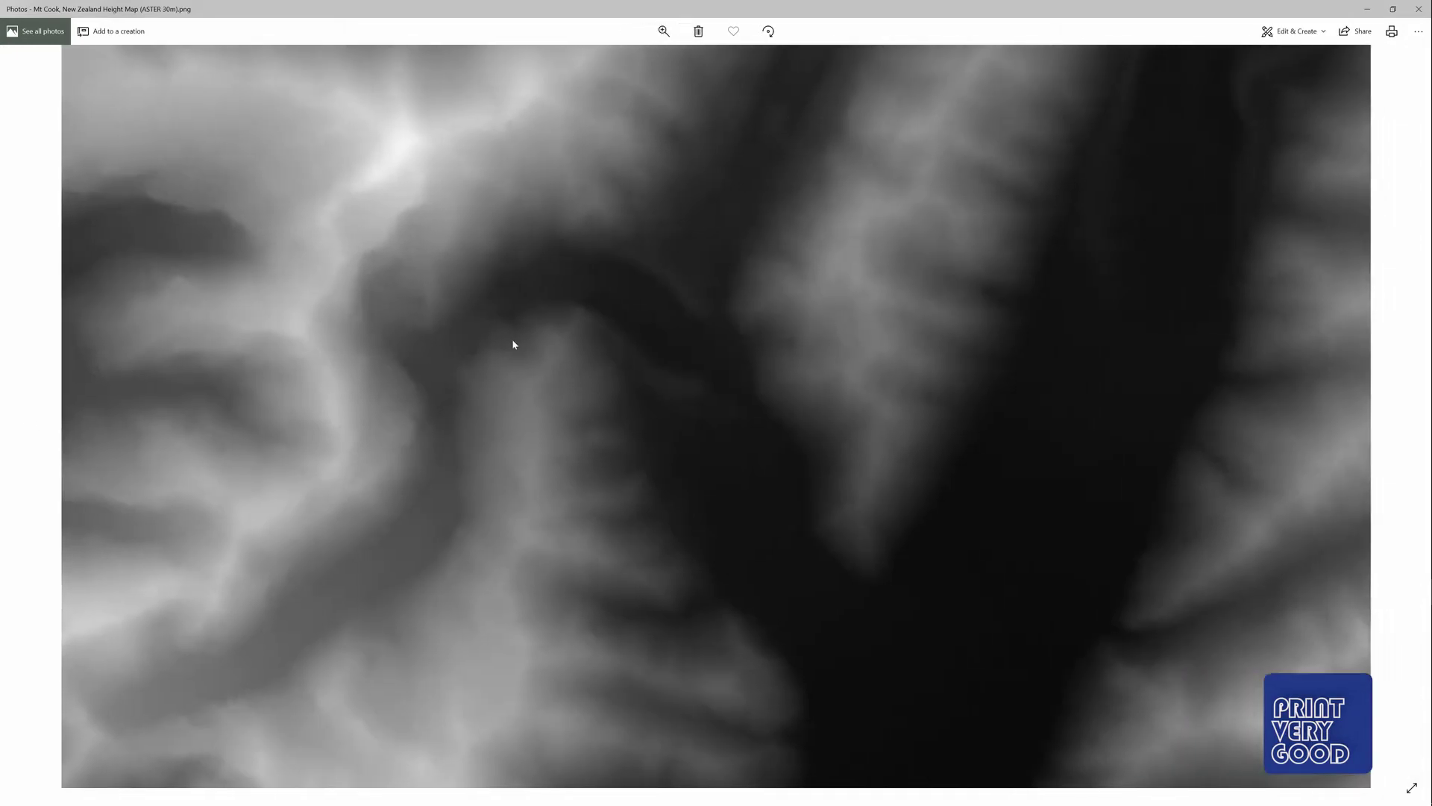
scroll(558, 321, up, 2)
drag(494, 459, 499, 457)
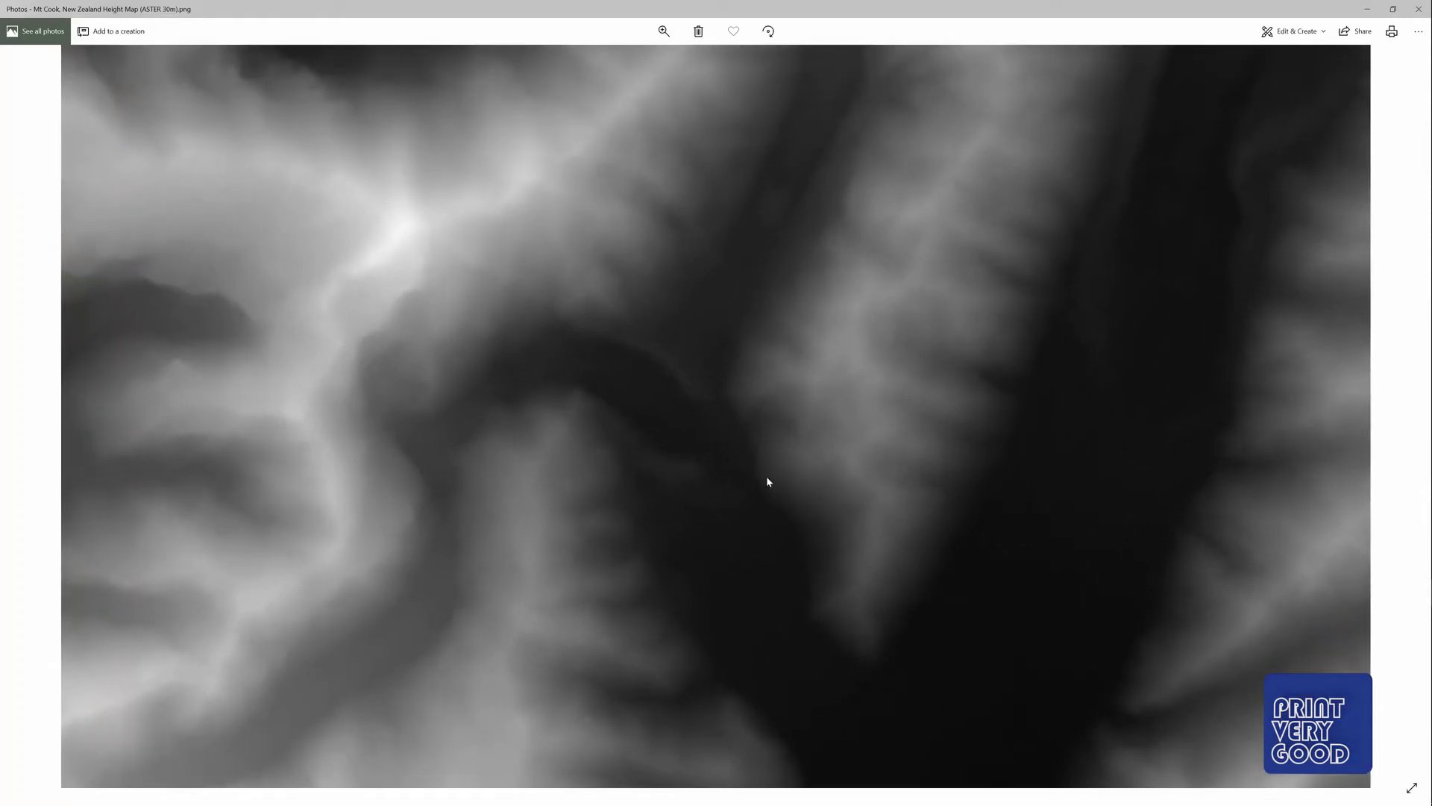
drag(767, 482, 796, 444)
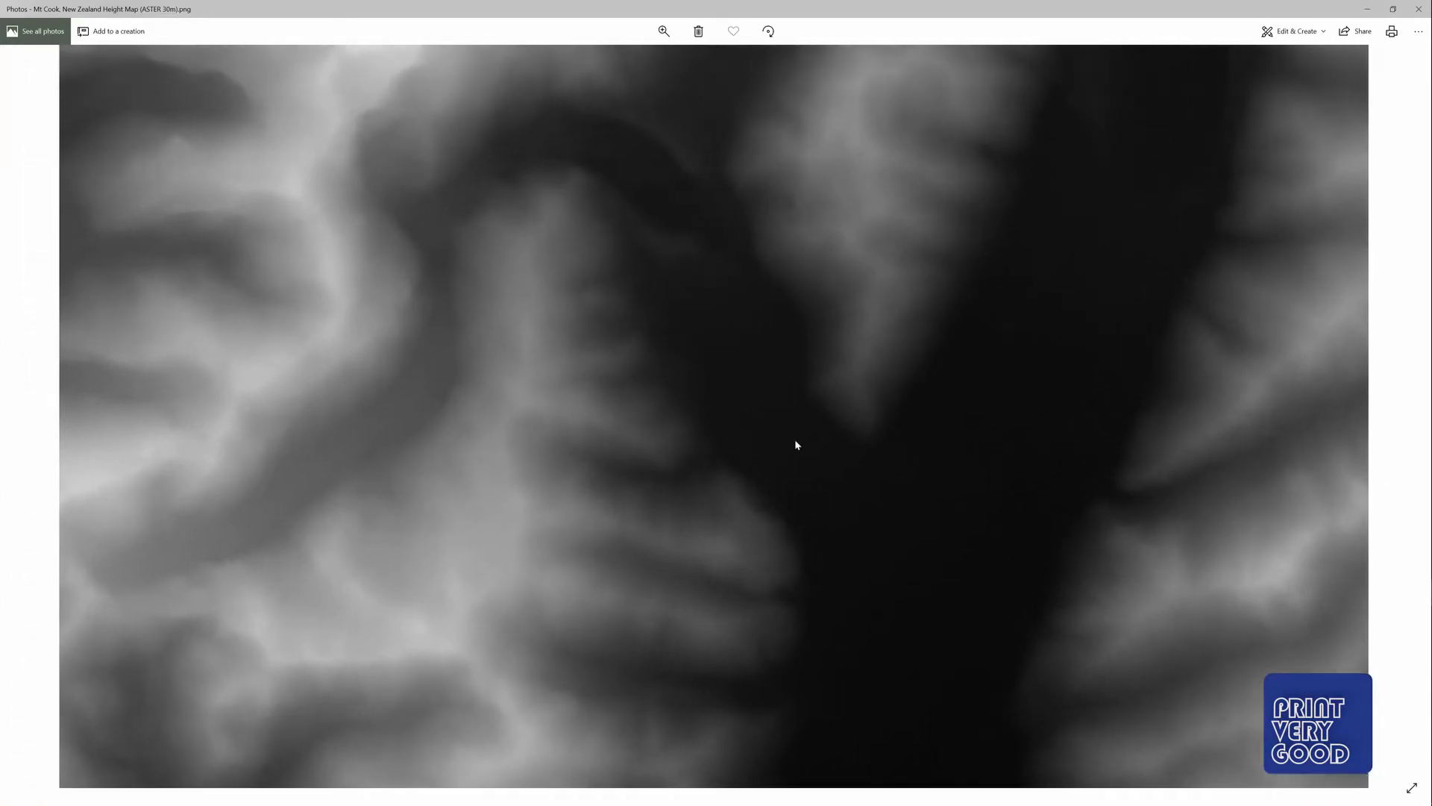
click(663, 31)
drag(685, 59, 575, 60)
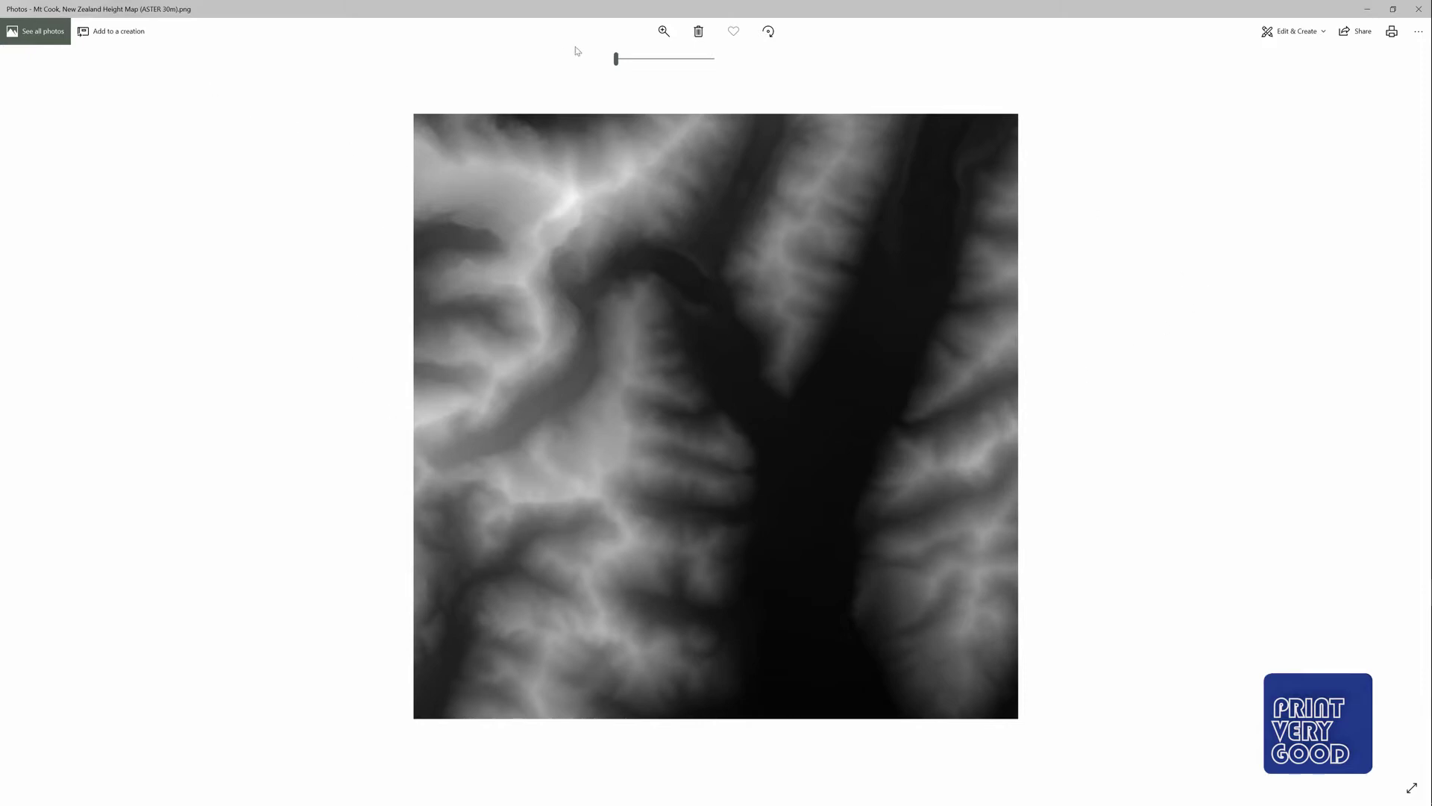
click(687, 58)
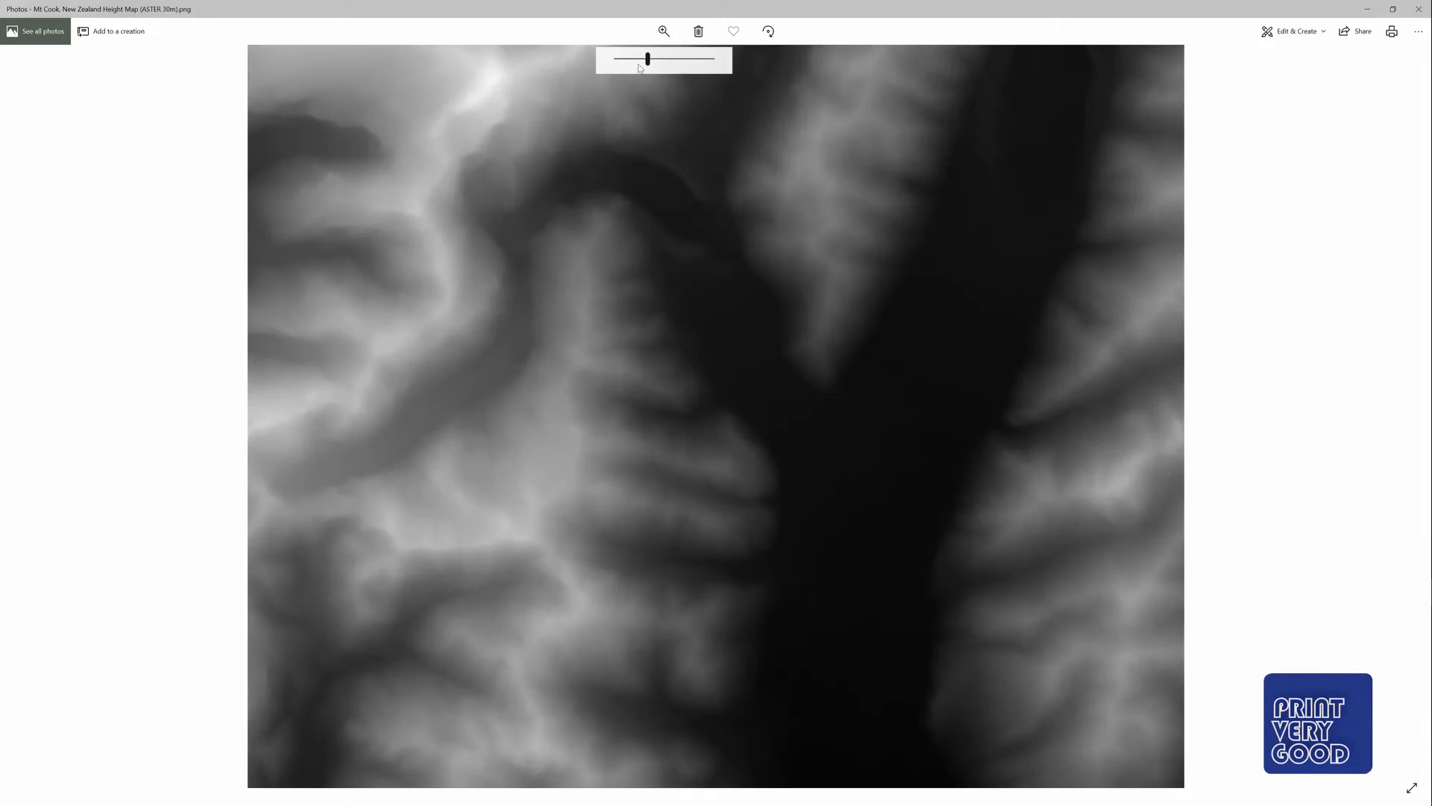
drag(648, 58, 617, 60)
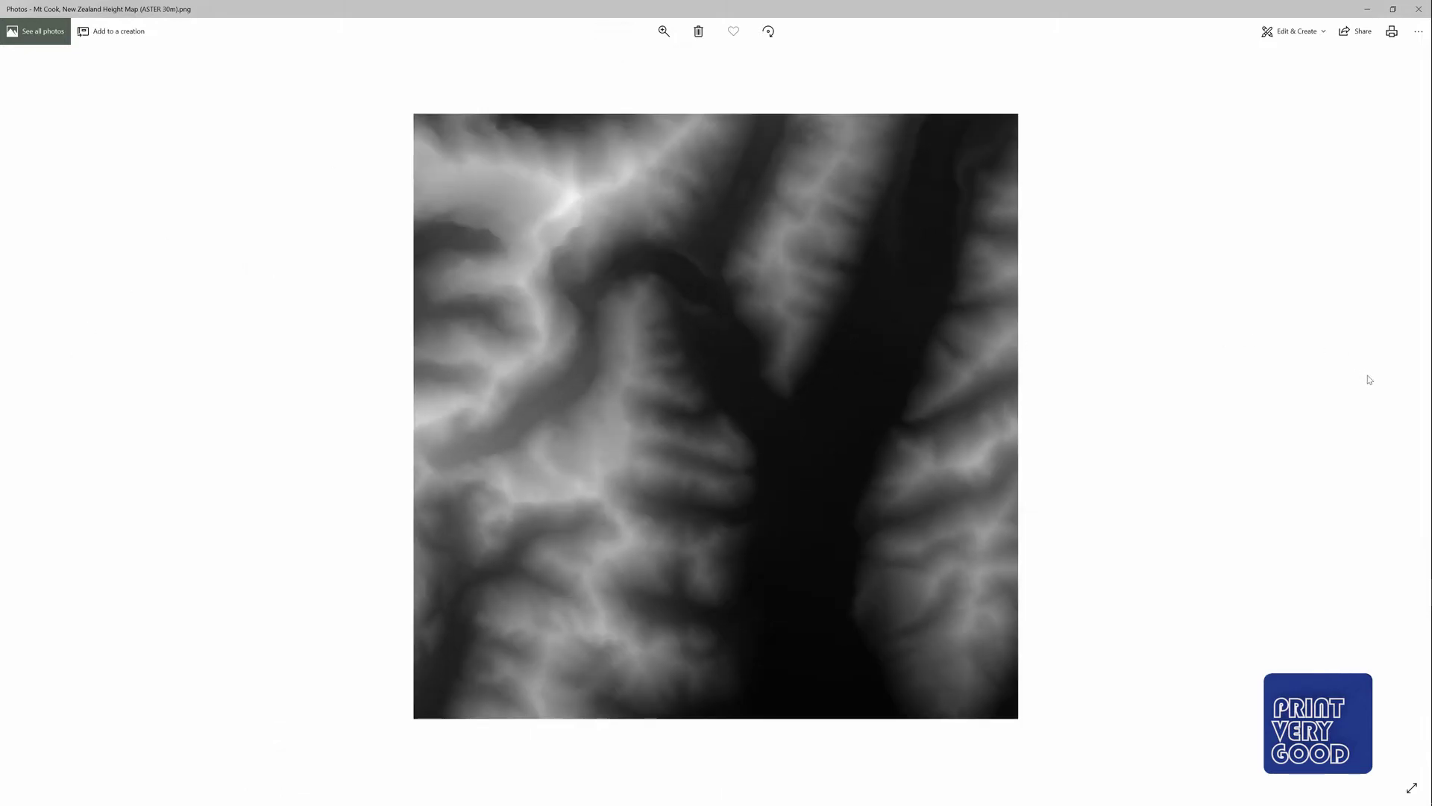
- Examine the Merged height map's terrain detail at high magnification
click(1405, 416)
click(663, 31)
click(664, 60)
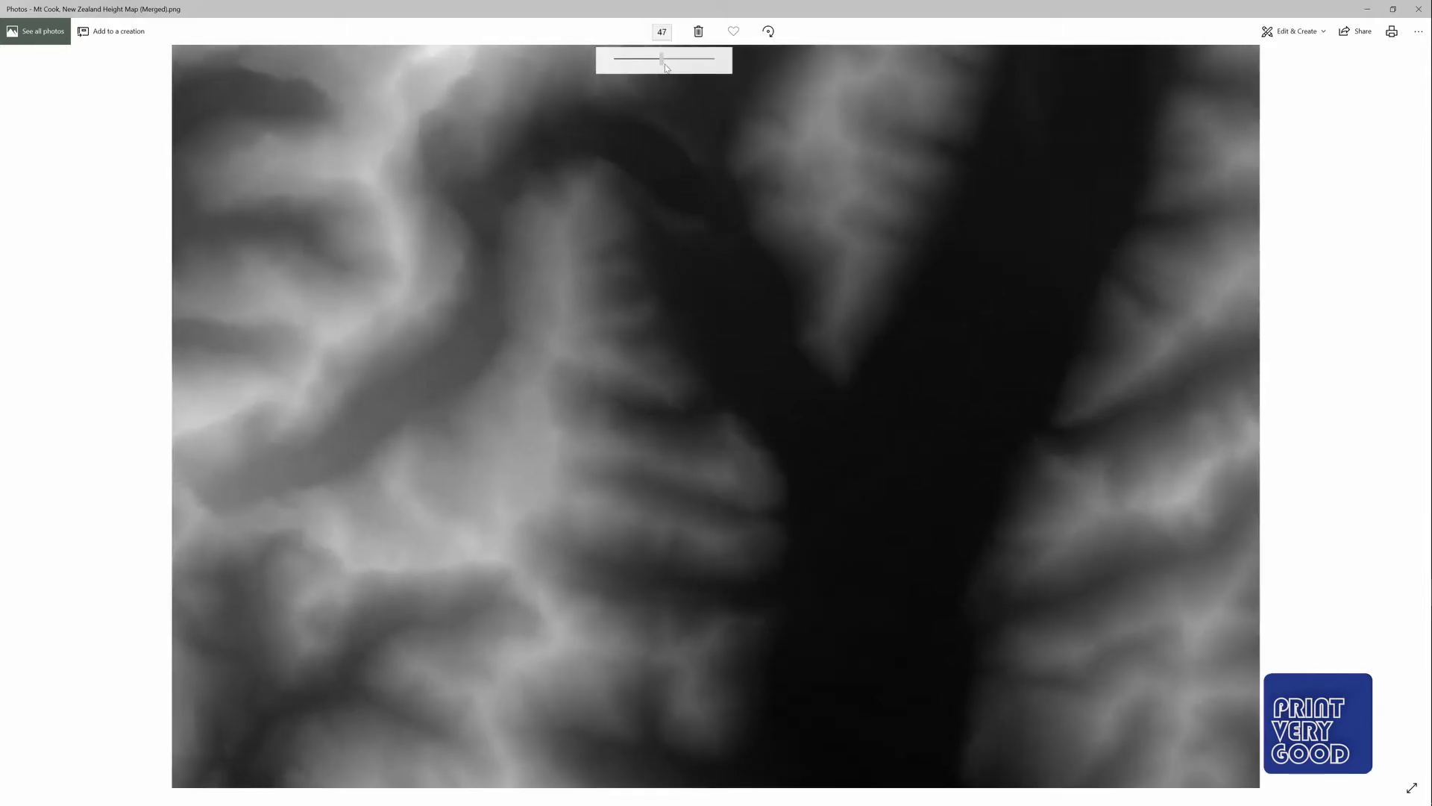
drag(666, 66, 686, 59)
drag(639, 304, 806, 504)
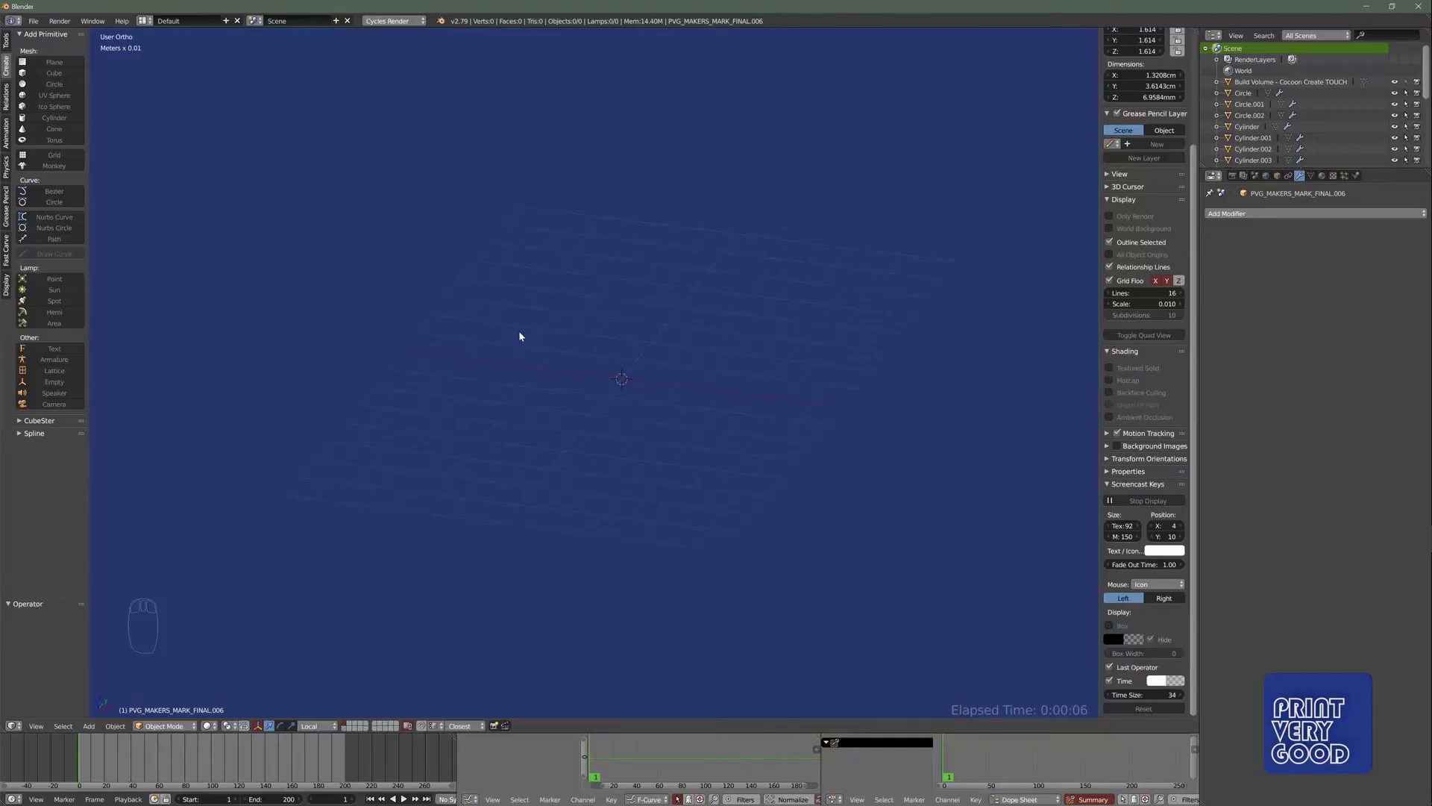
- Switch to Blender, add a mesh plane, and scale its geometry in Edit Mode to about 15.9 cm square
key(shift+a)
mouse_move(484, 332)
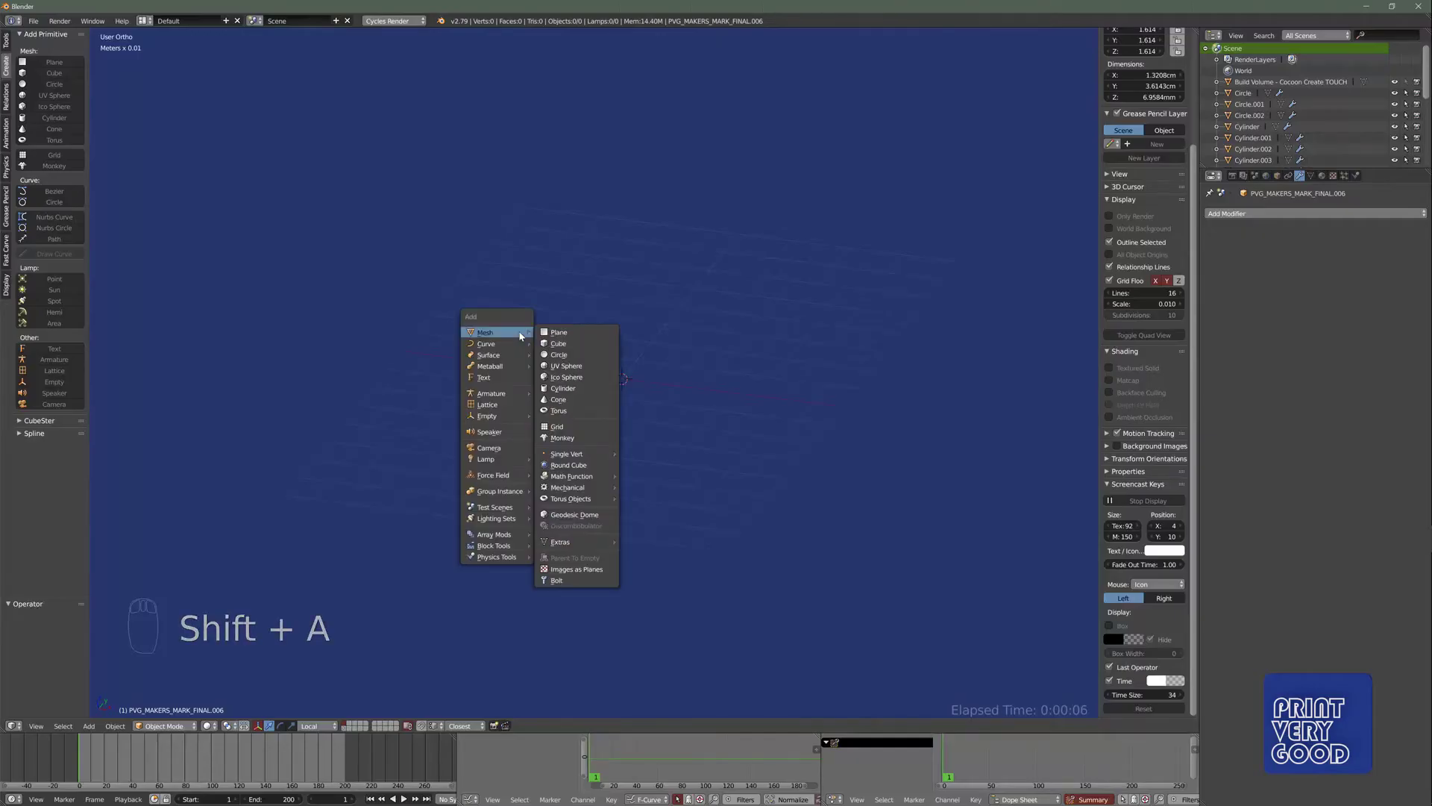
click(562, 332)
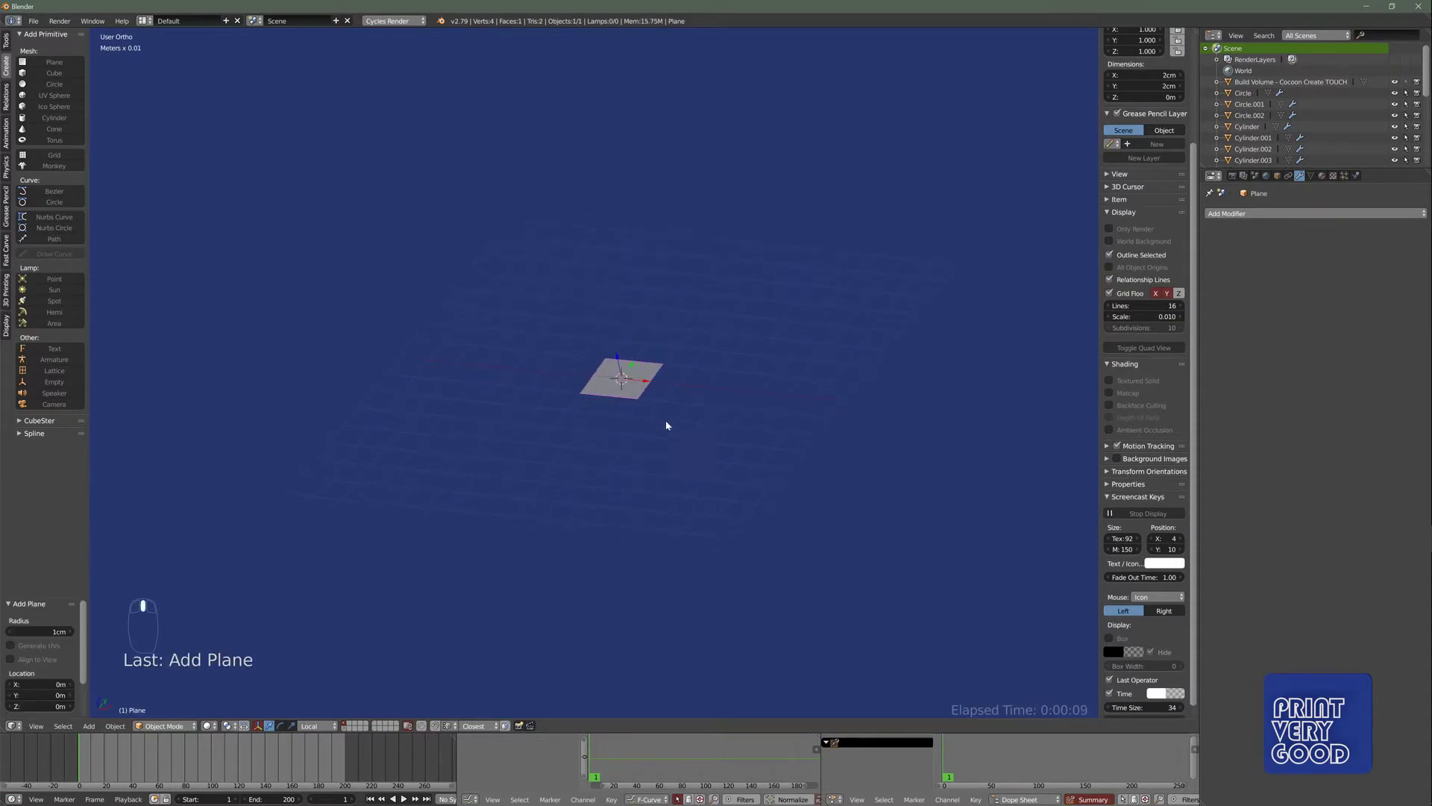
key(Tab)
key(s)
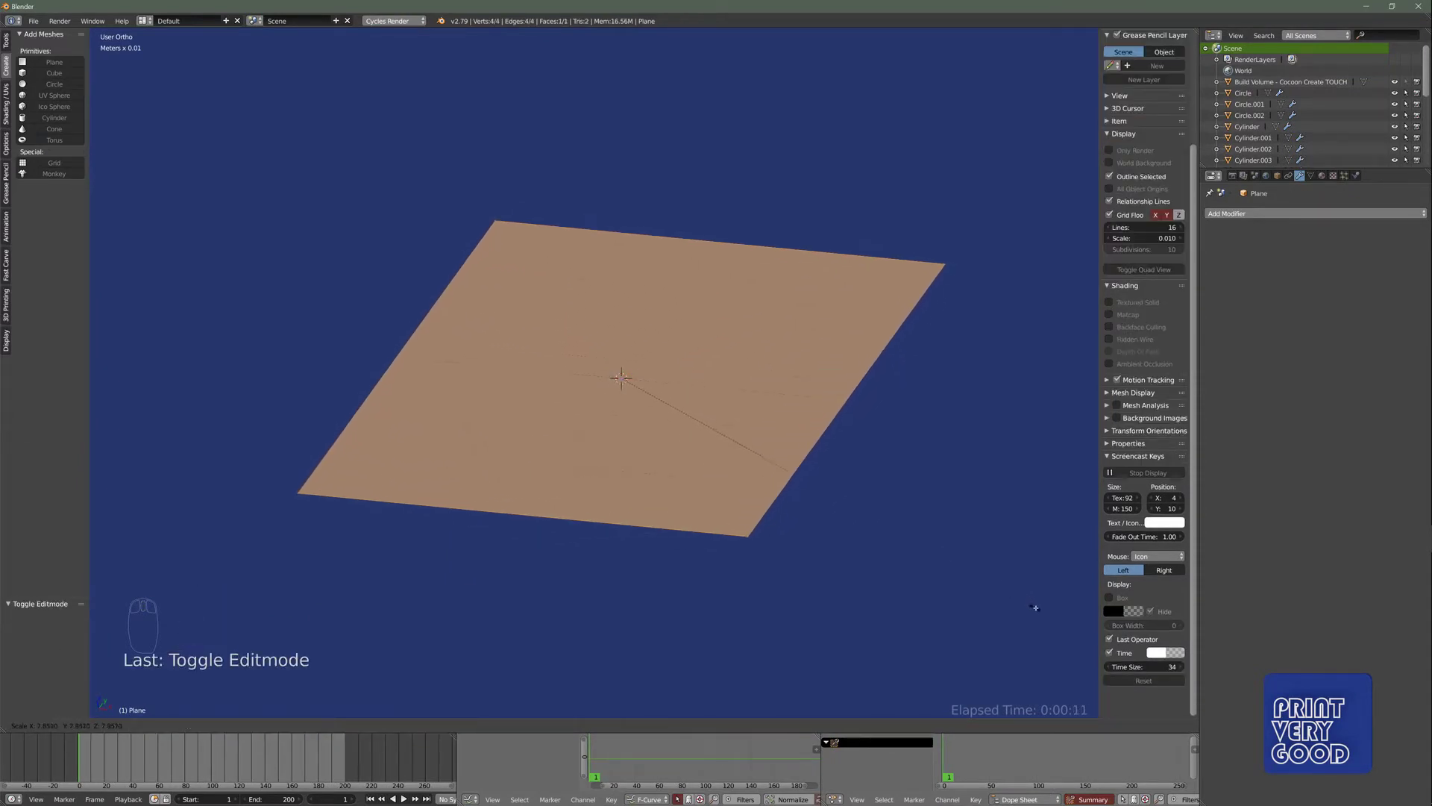
click(1038, 610)
- UV-map the plane from the top orthographic view with Project from View (Bounds), then return to Object Mode
key(KP_7)
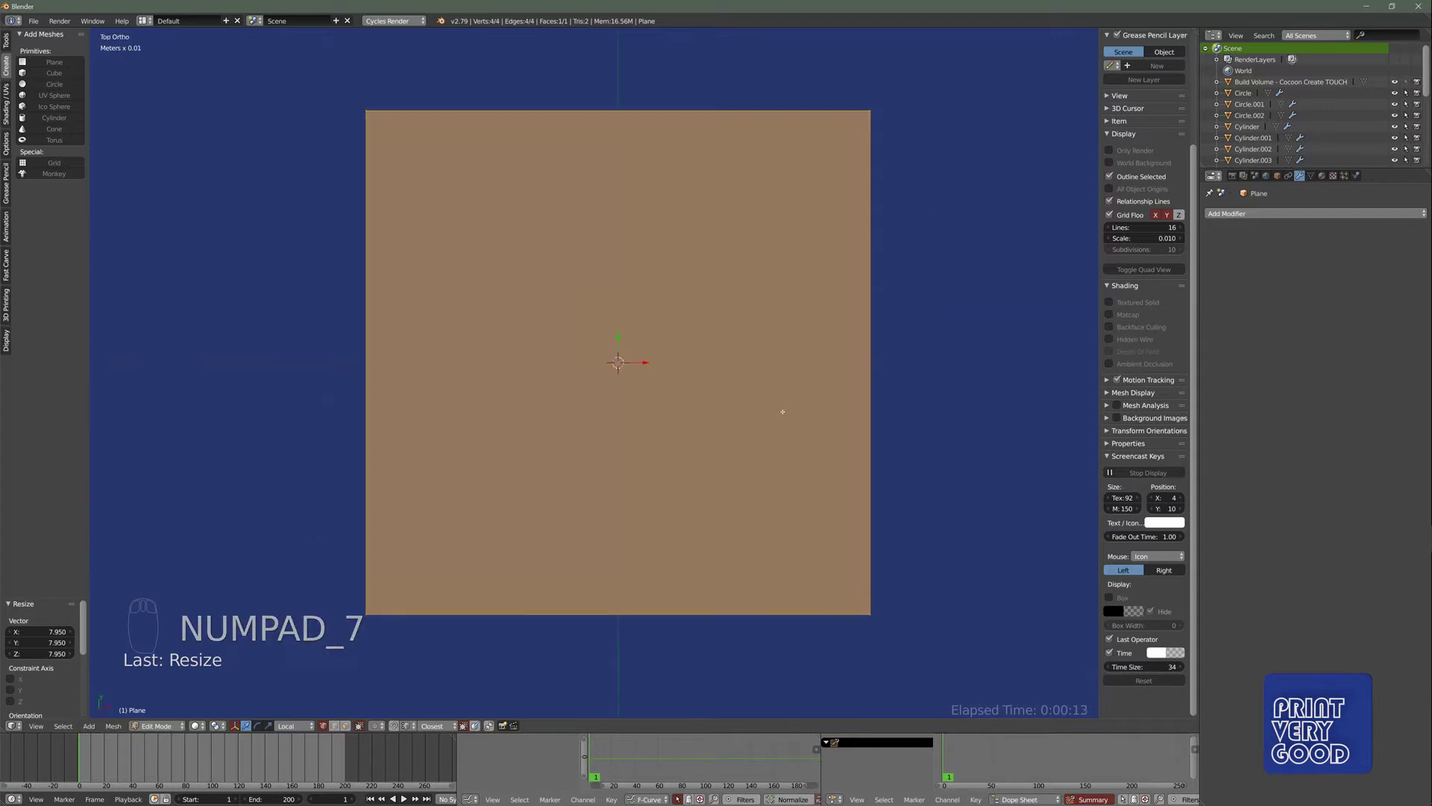
key(KP_5)
key(KP_5)
key(Tab)
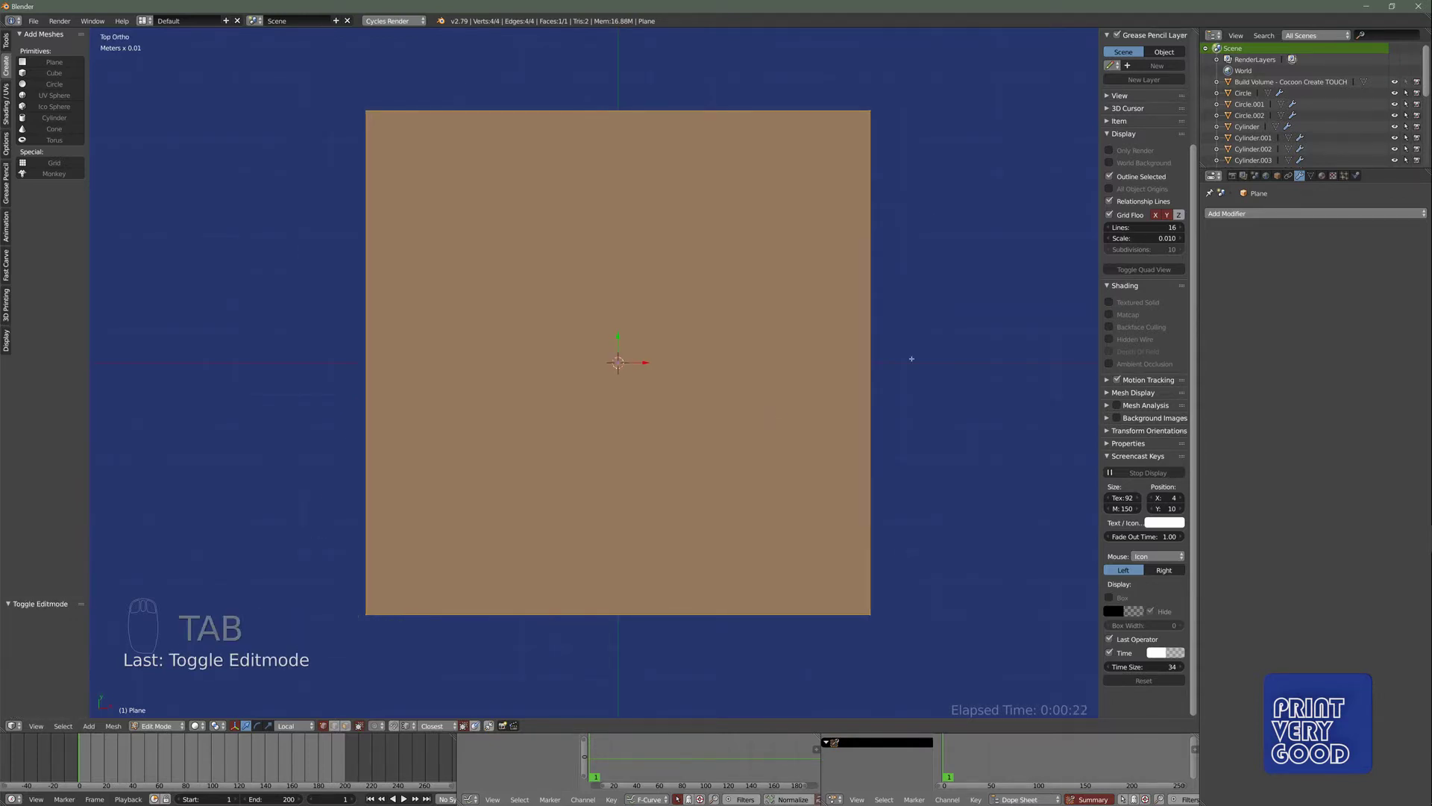
key(u)
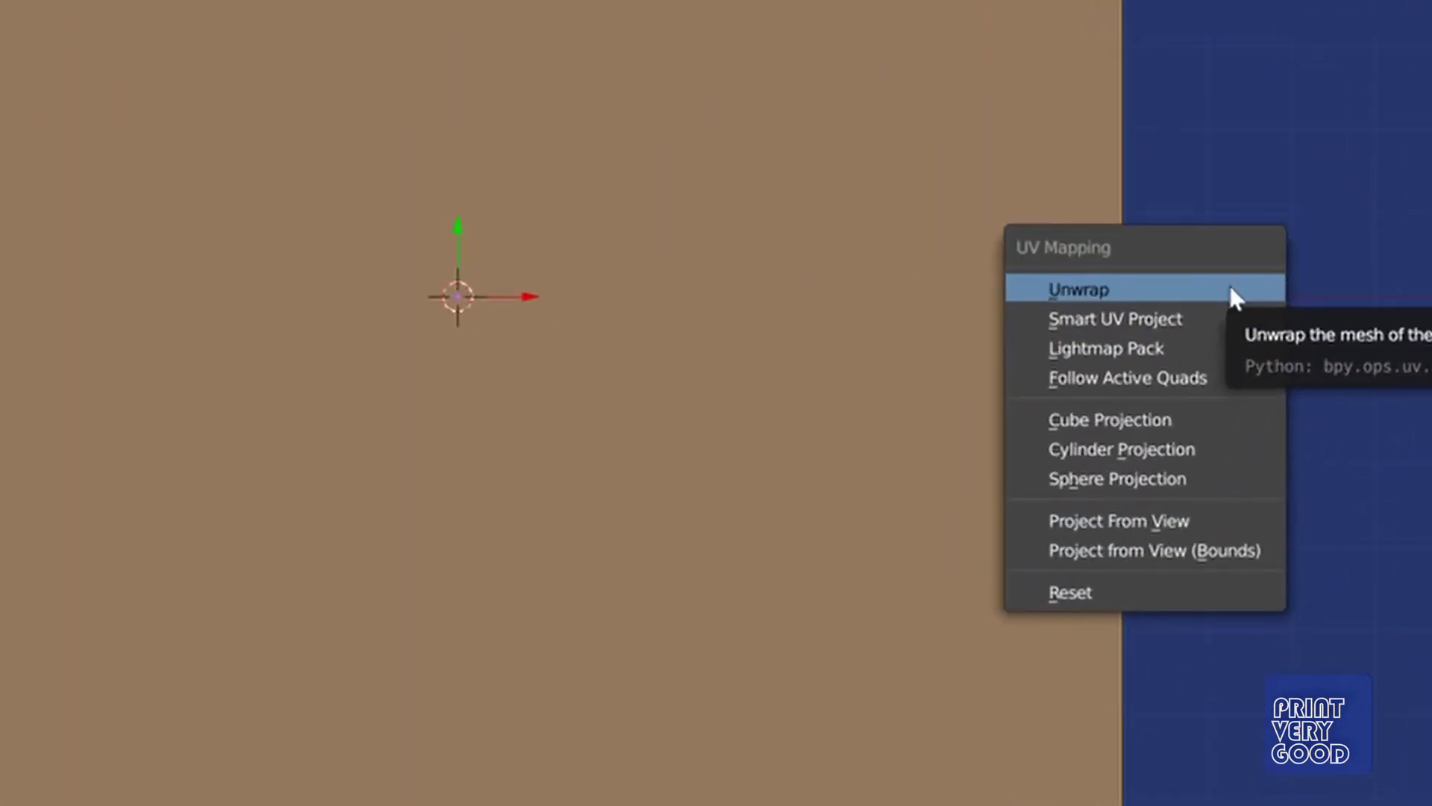
click(1145, 552)
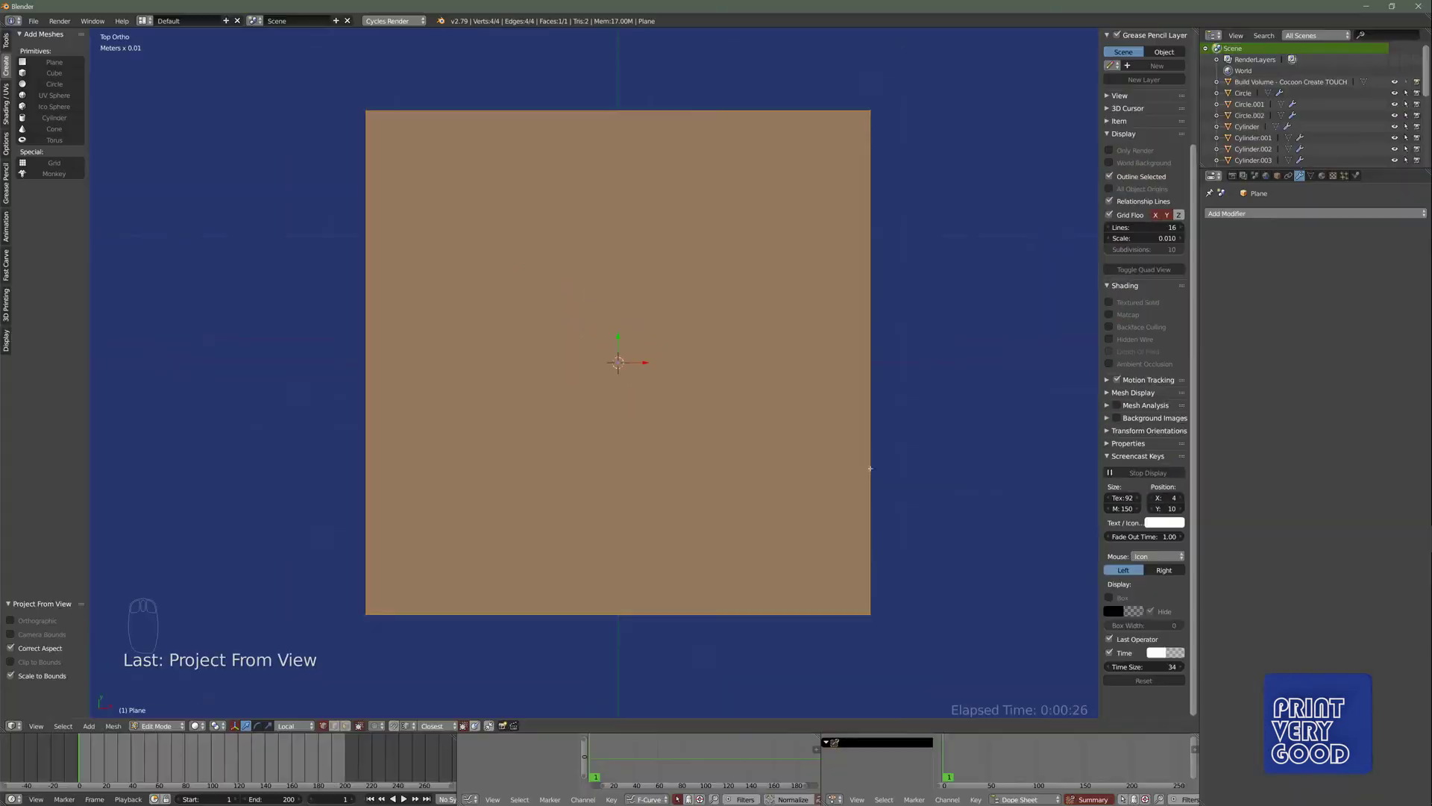
key(Tab)
- Add a Subdivision Surface modifier to the plane and set its View subdivisions to 2
middle_drag(726, 493, 661, 358)
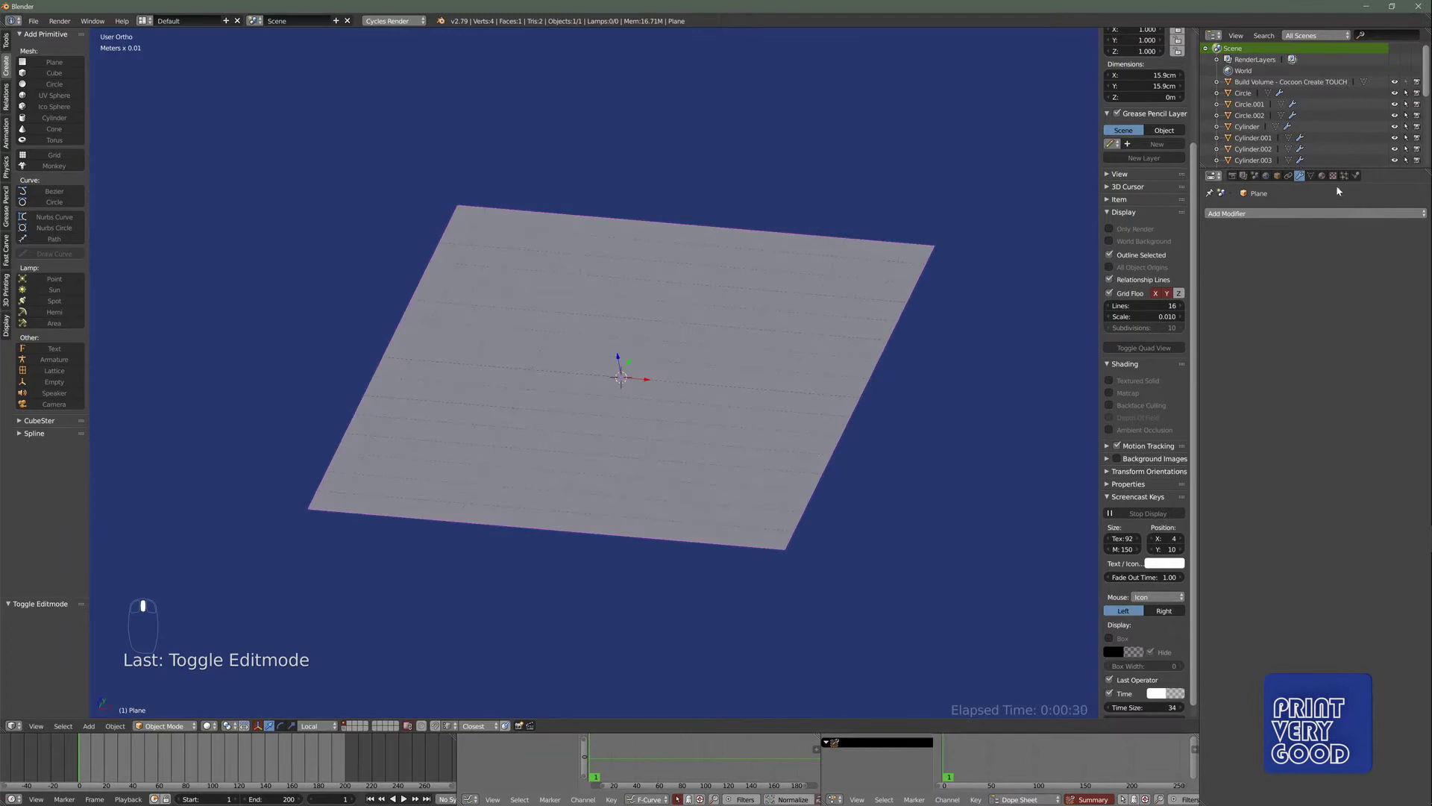
click(1307, 214)
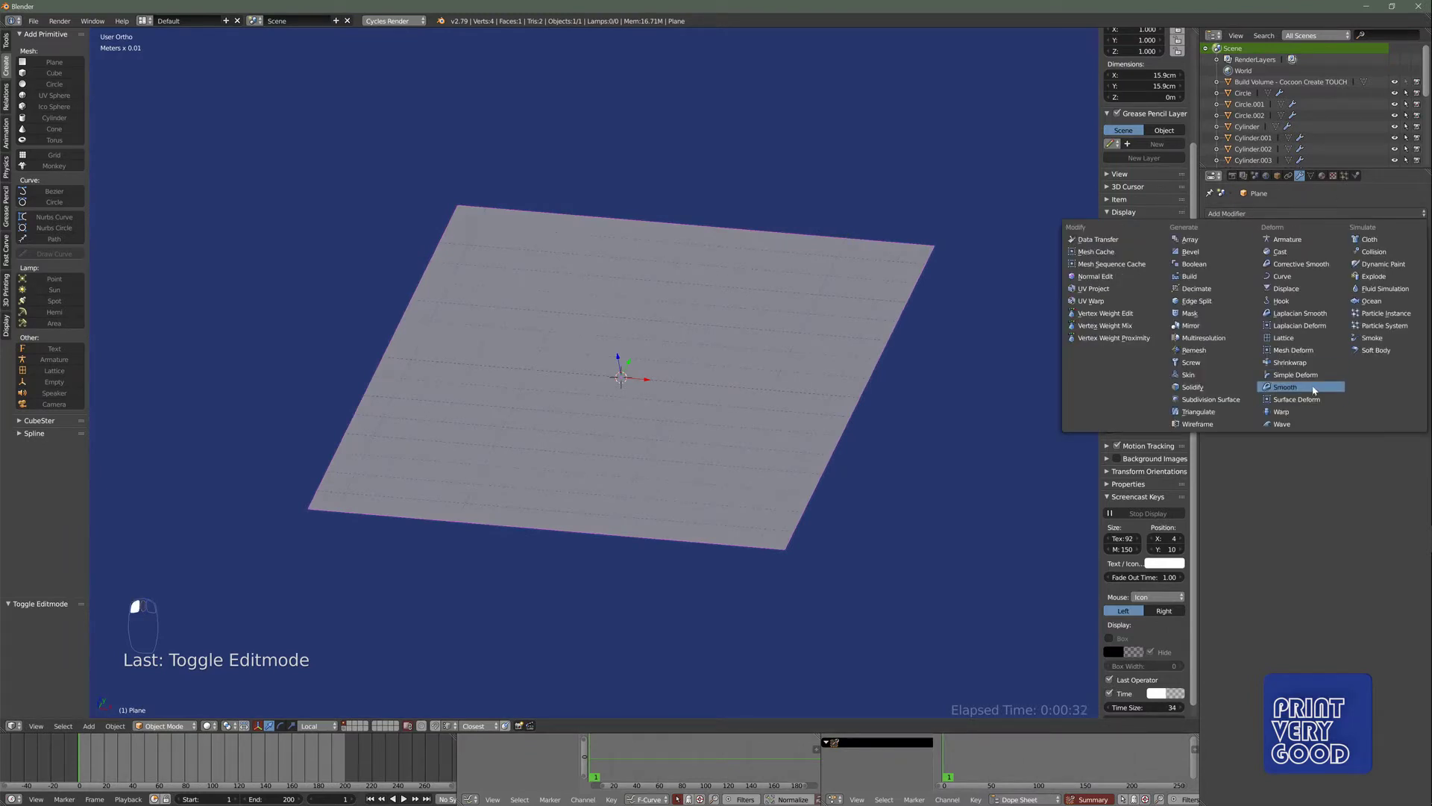
click(1205, 400)
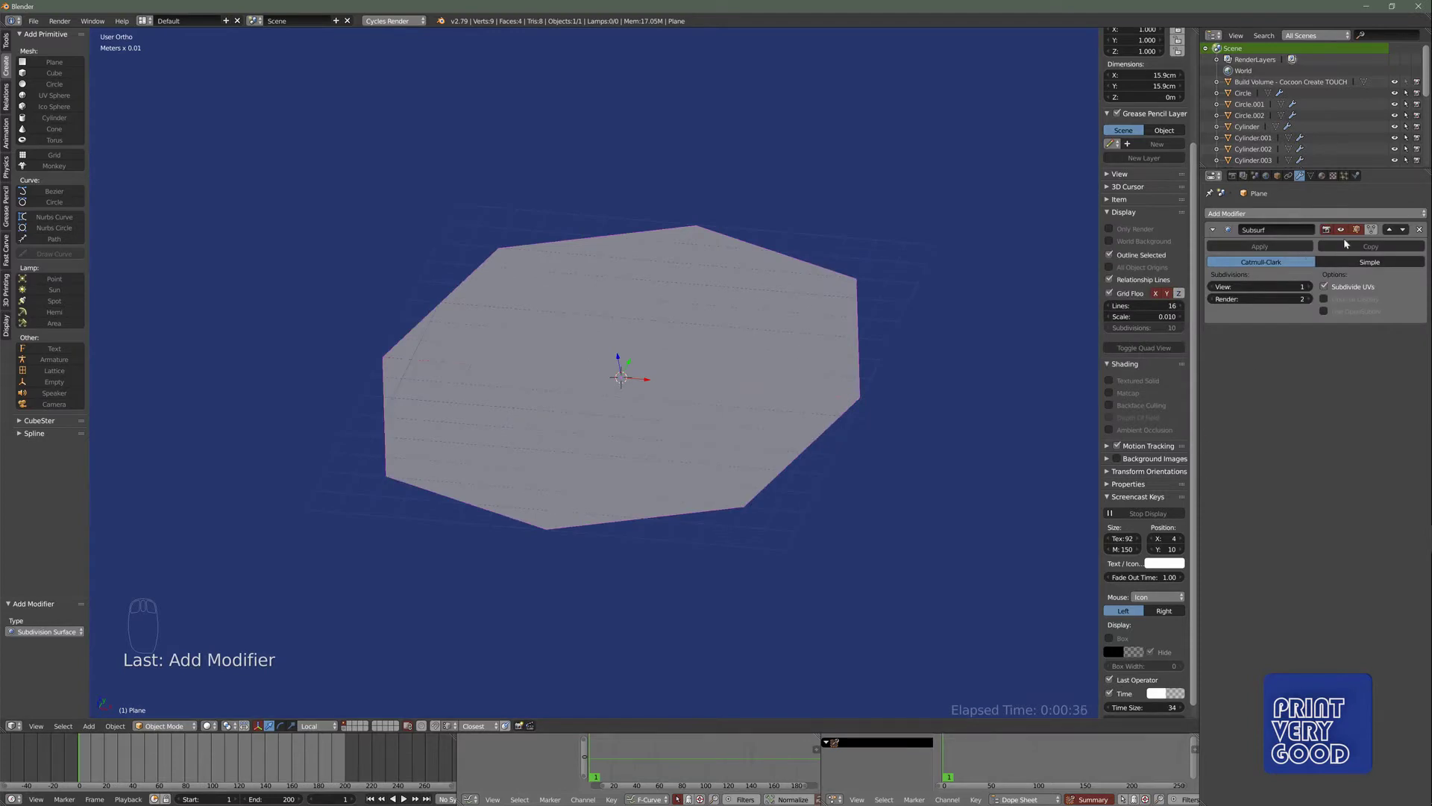
click(1309, 288)
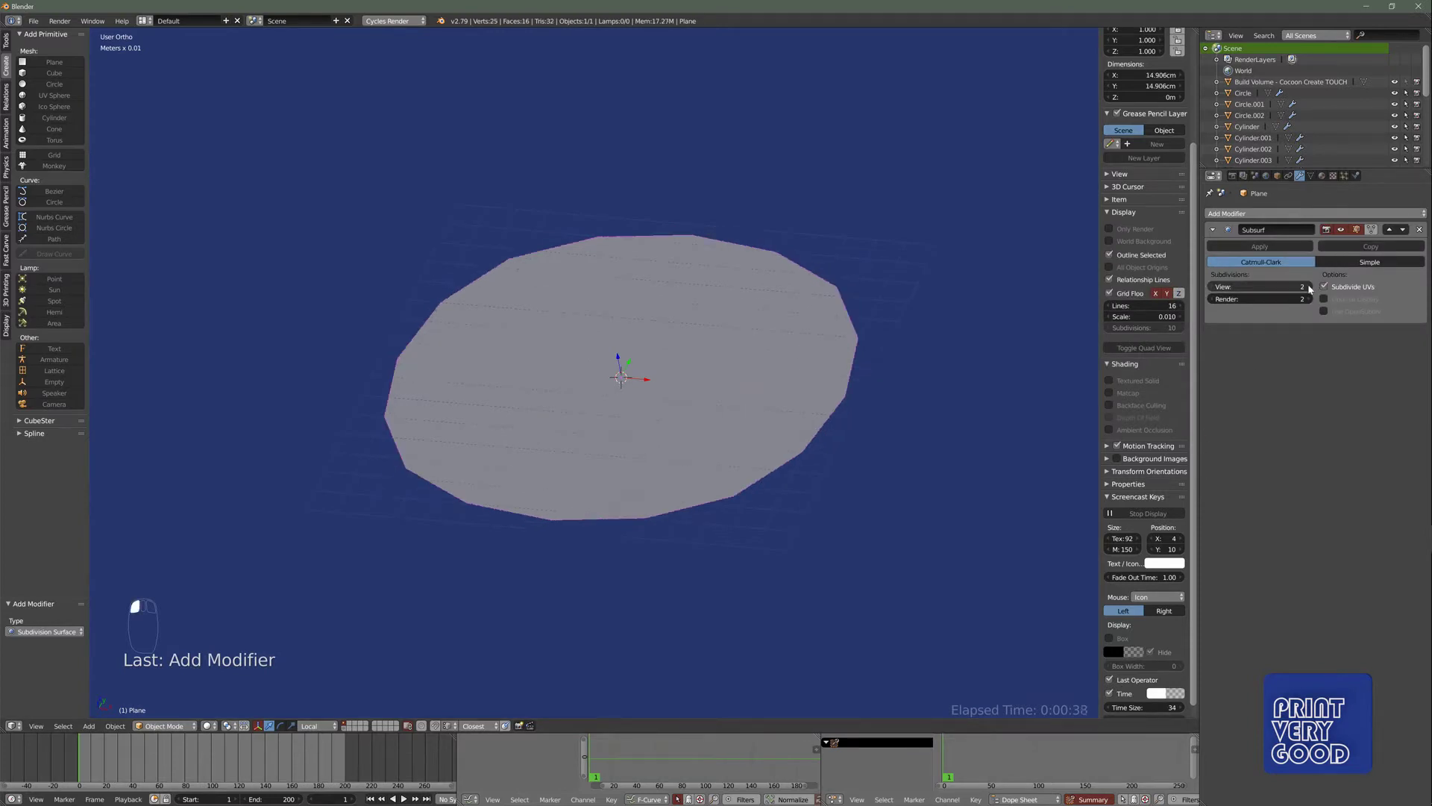
- Add a Displace modifier to the plane and create a new texture for it
click(1298, 214)
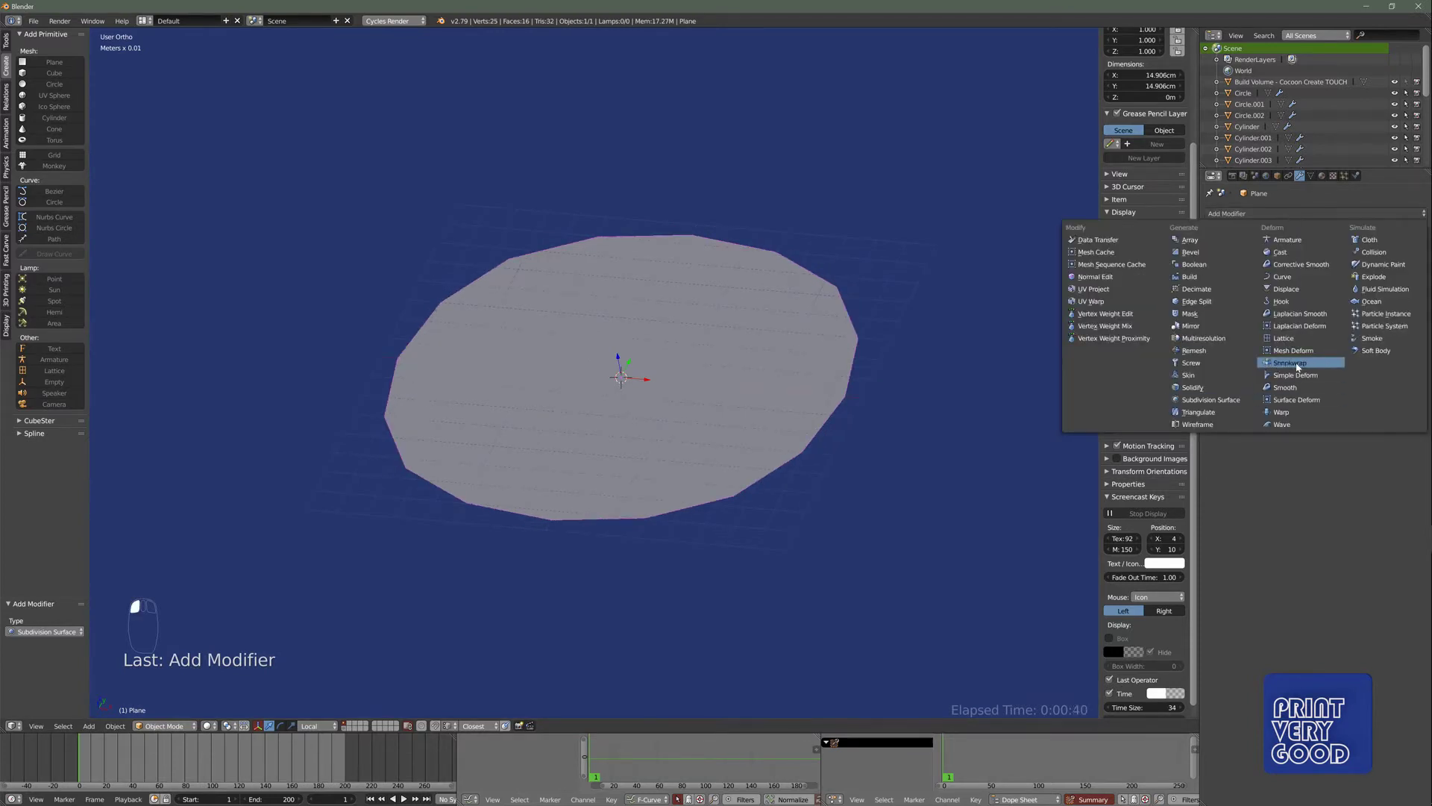
click(1286, 289)
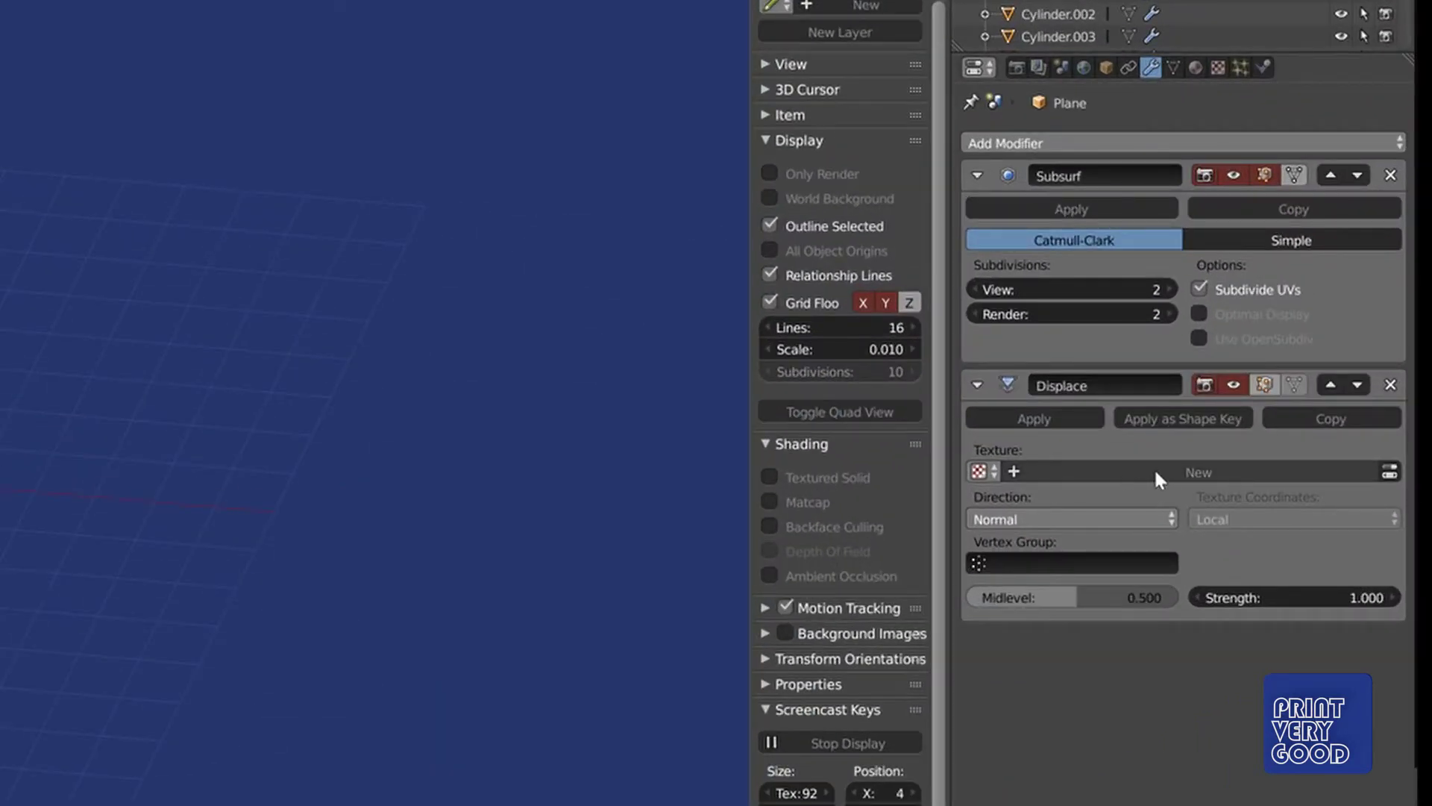
click(1155, 473)
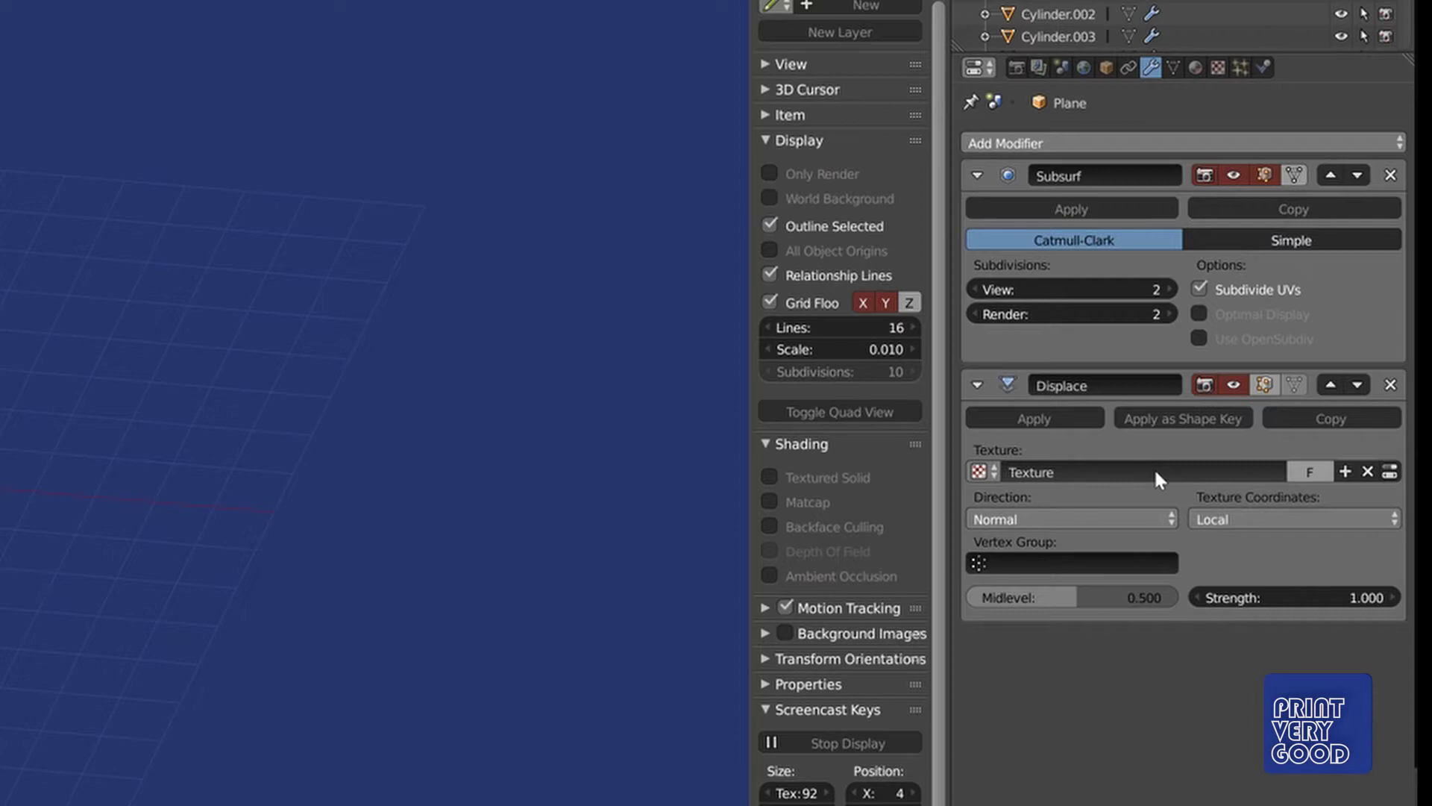
- Load the Mt Cook ASTER 30m height map as the Displace texture's image, then return to the modifier settings
click(1218, 67)
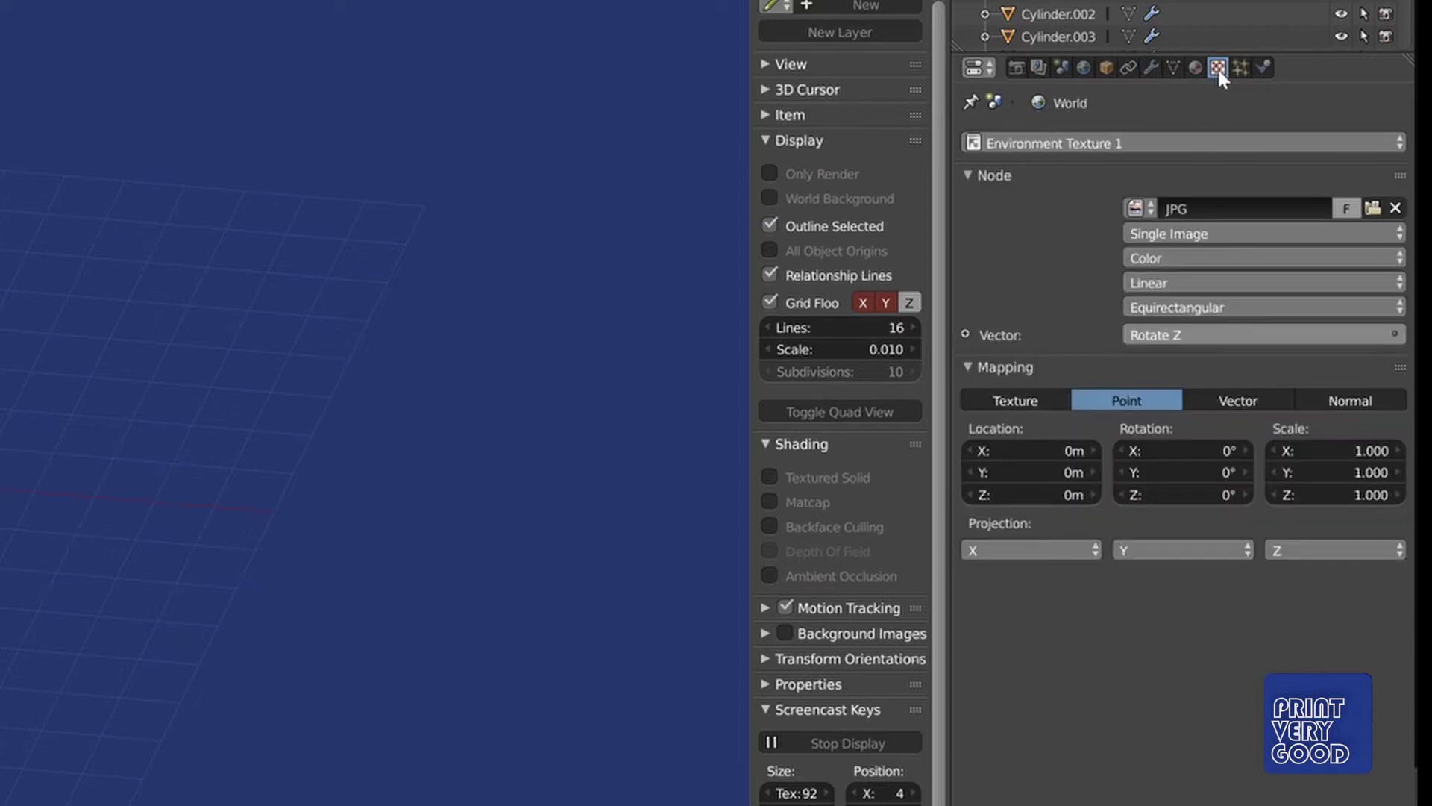
click(1063, 142)
click(1049, 46)
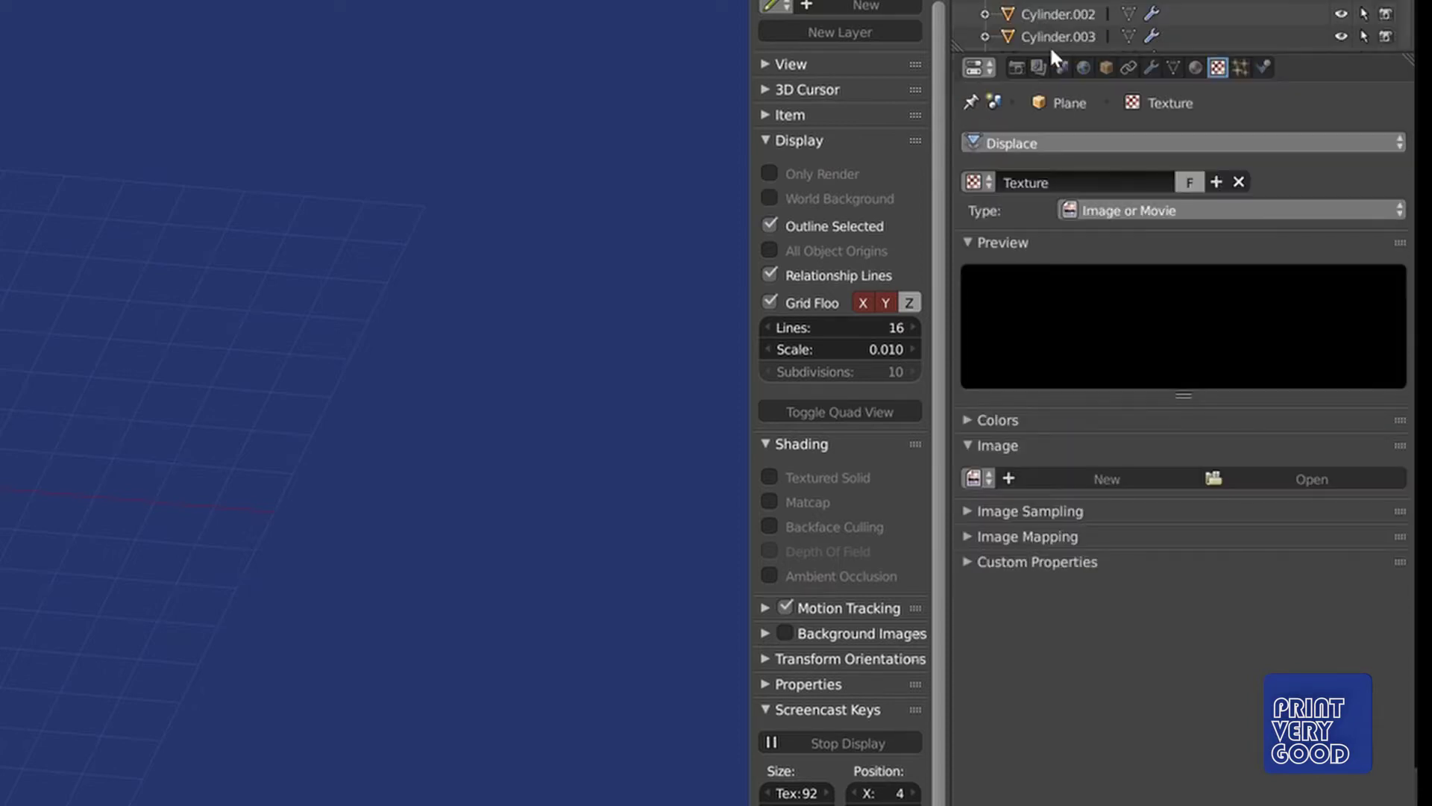
click(1251, 477)
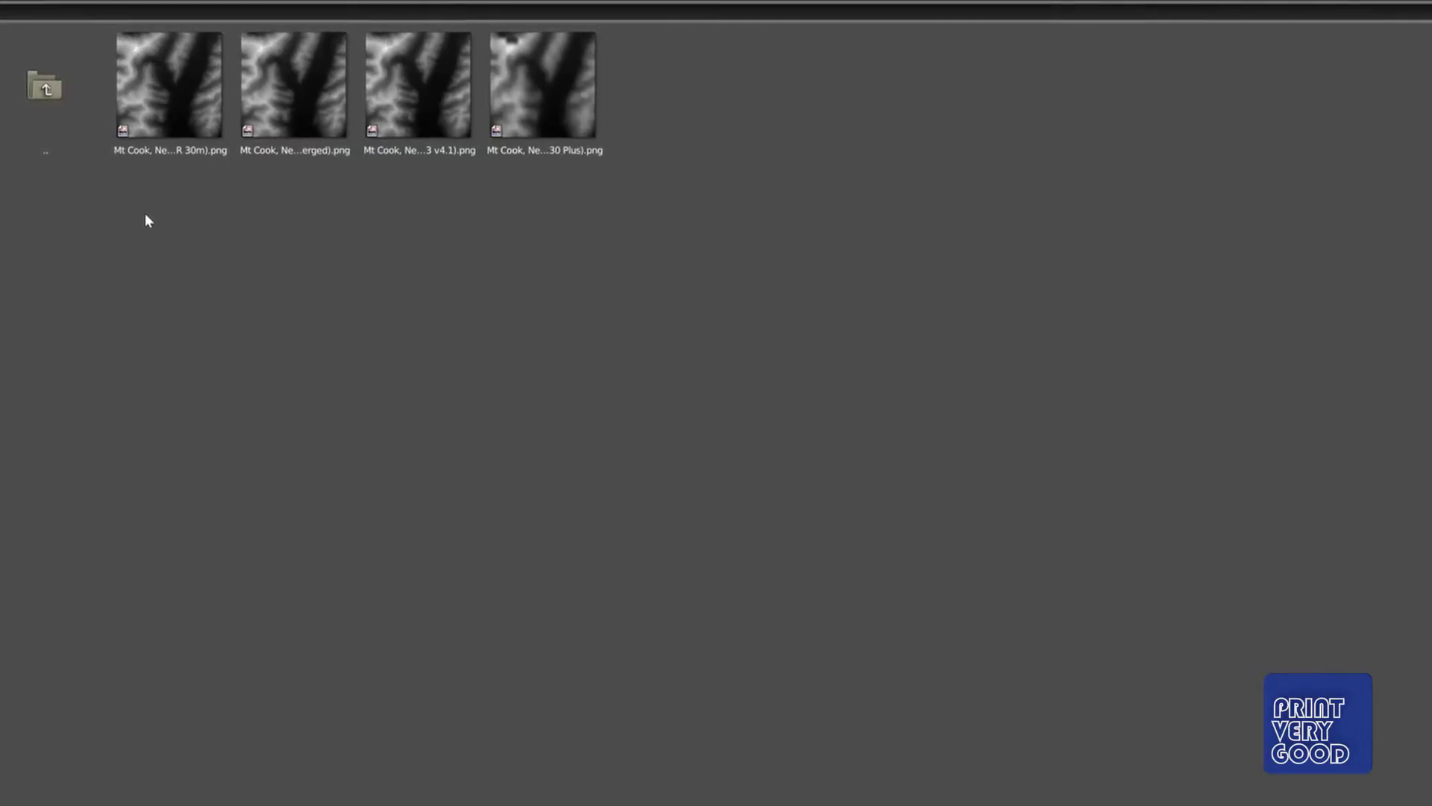
click(174, 99)
click(1325, 79)
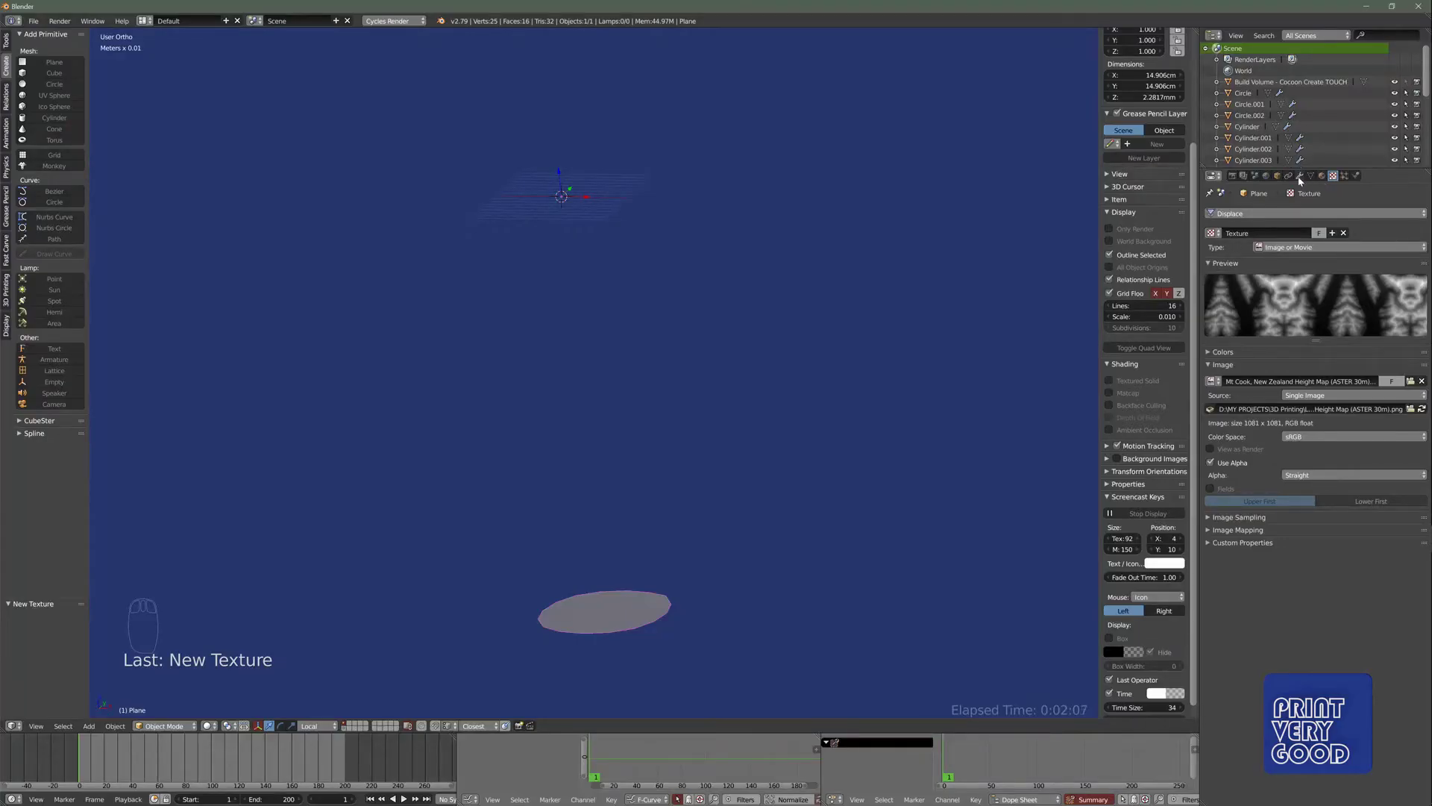
click(1299, 176)
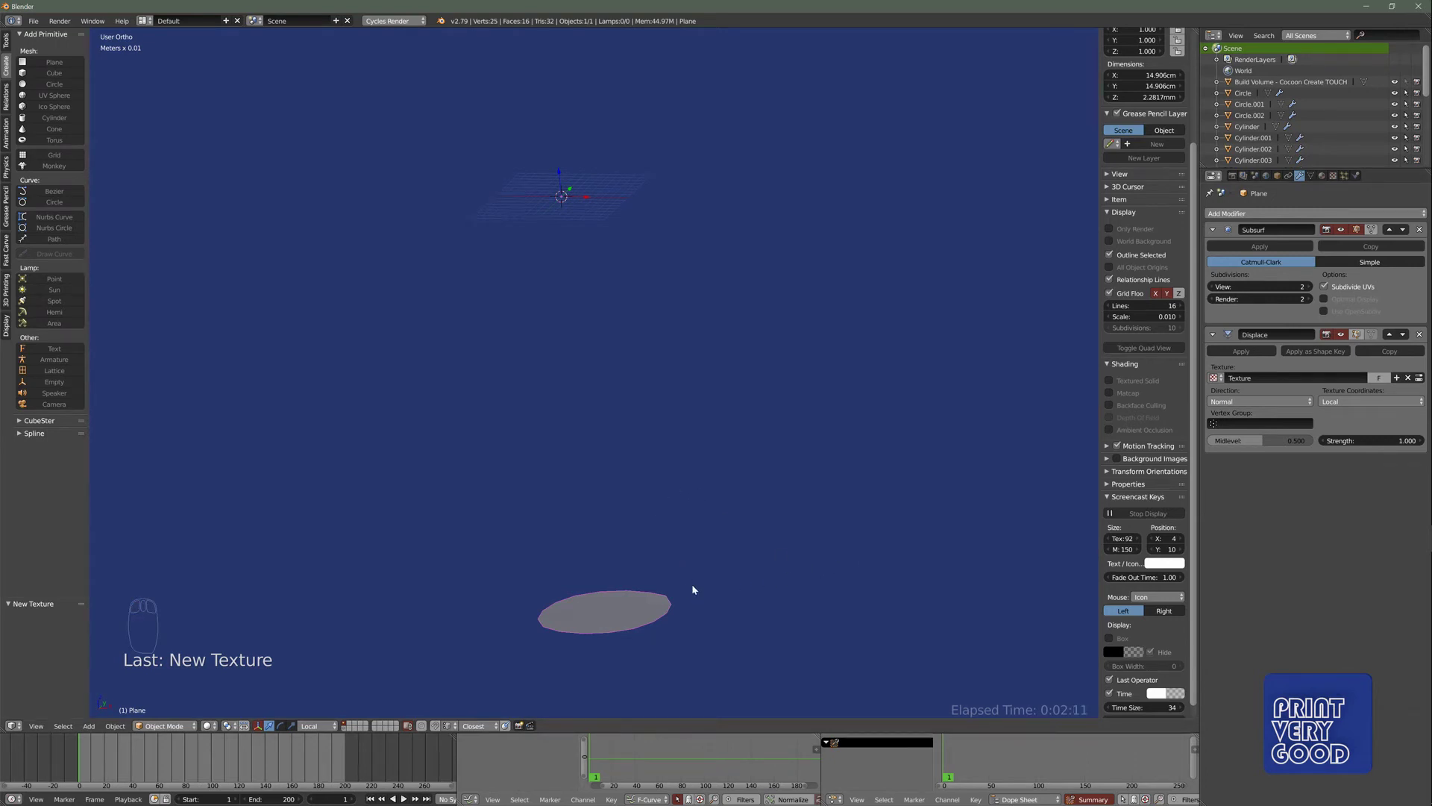
- Subdivide the plane's mesh four times in Edit Mode, then return to Object Mode
key(Tab)
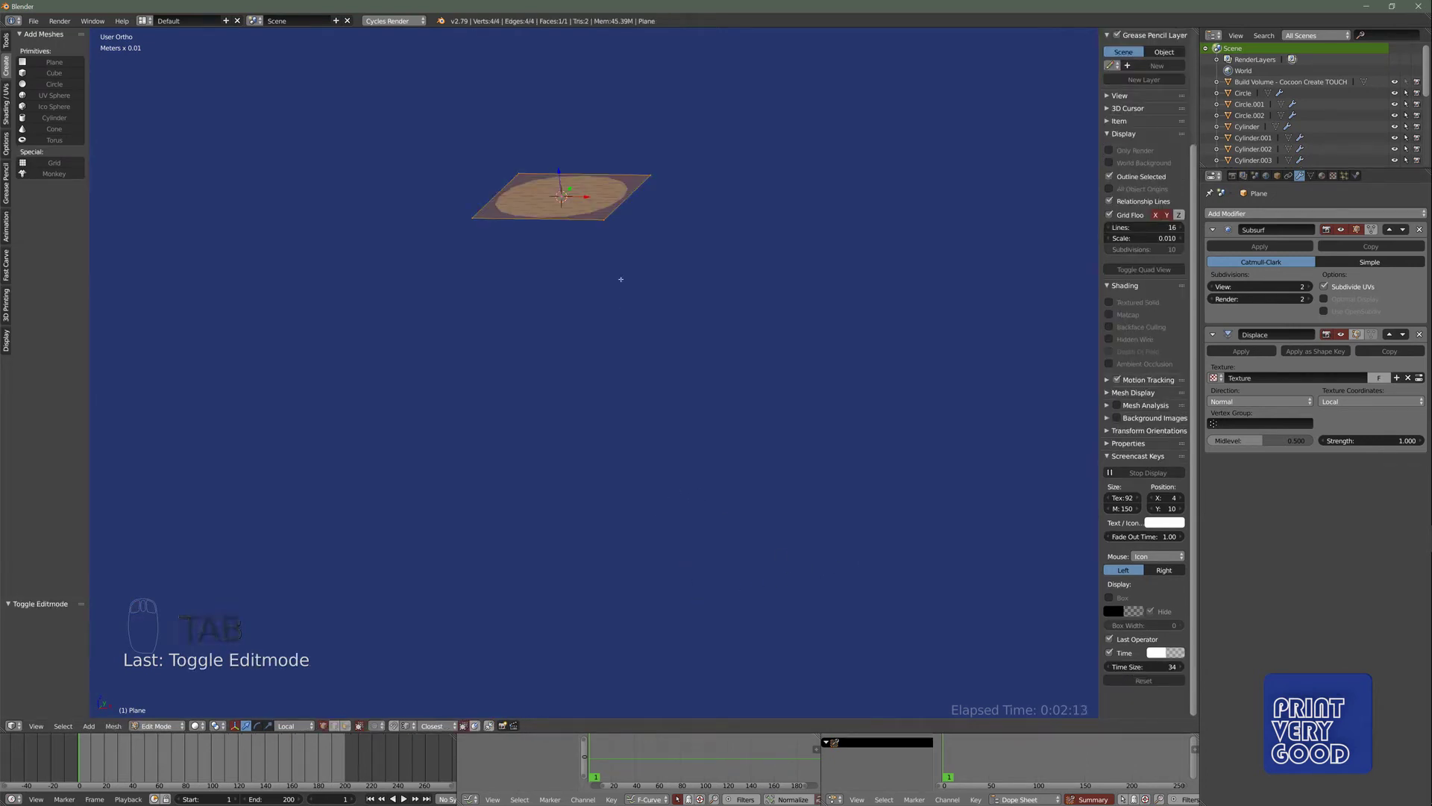
shift+middle_drag(595, 240, 640, 369)
scroll(640, 369, up, 5)
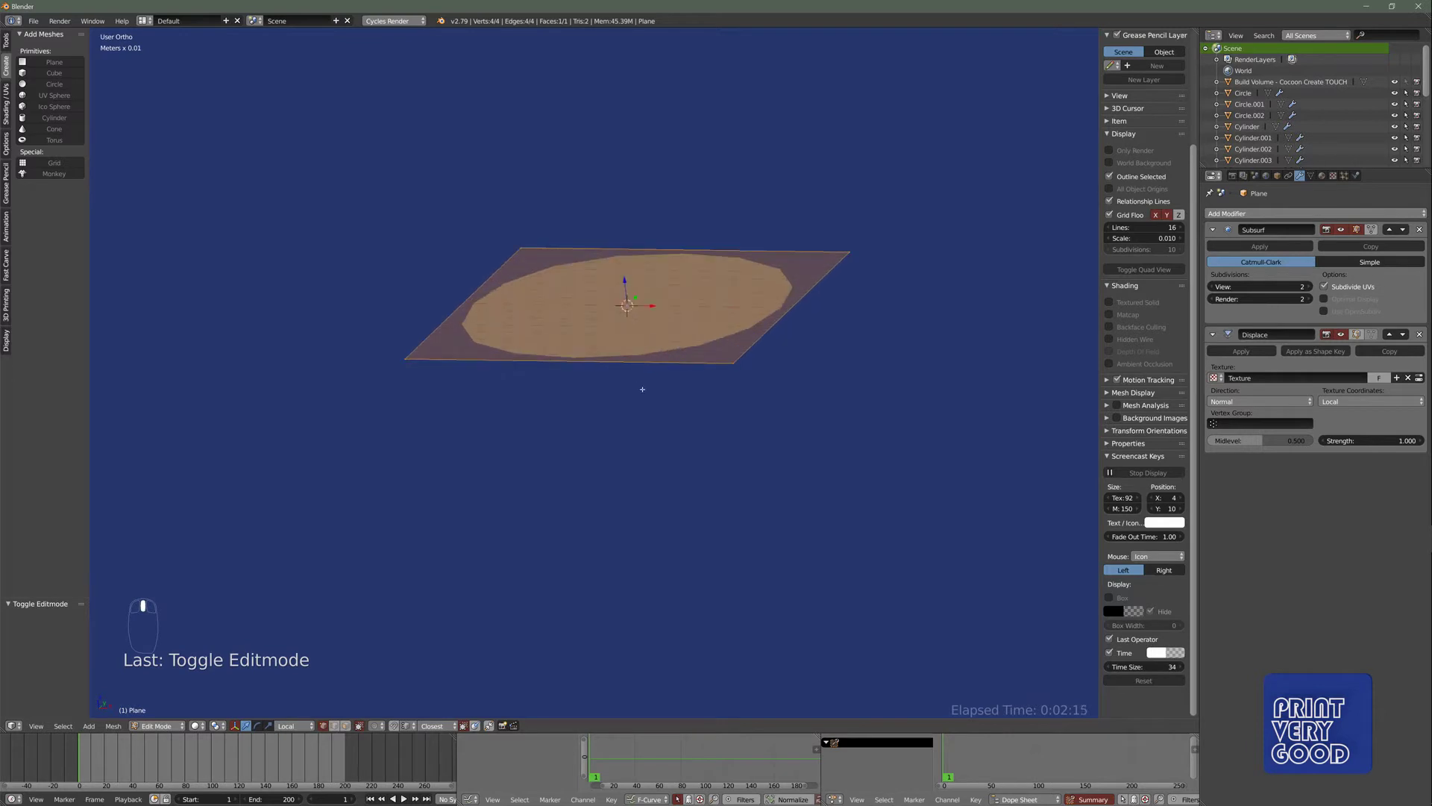
key(w)
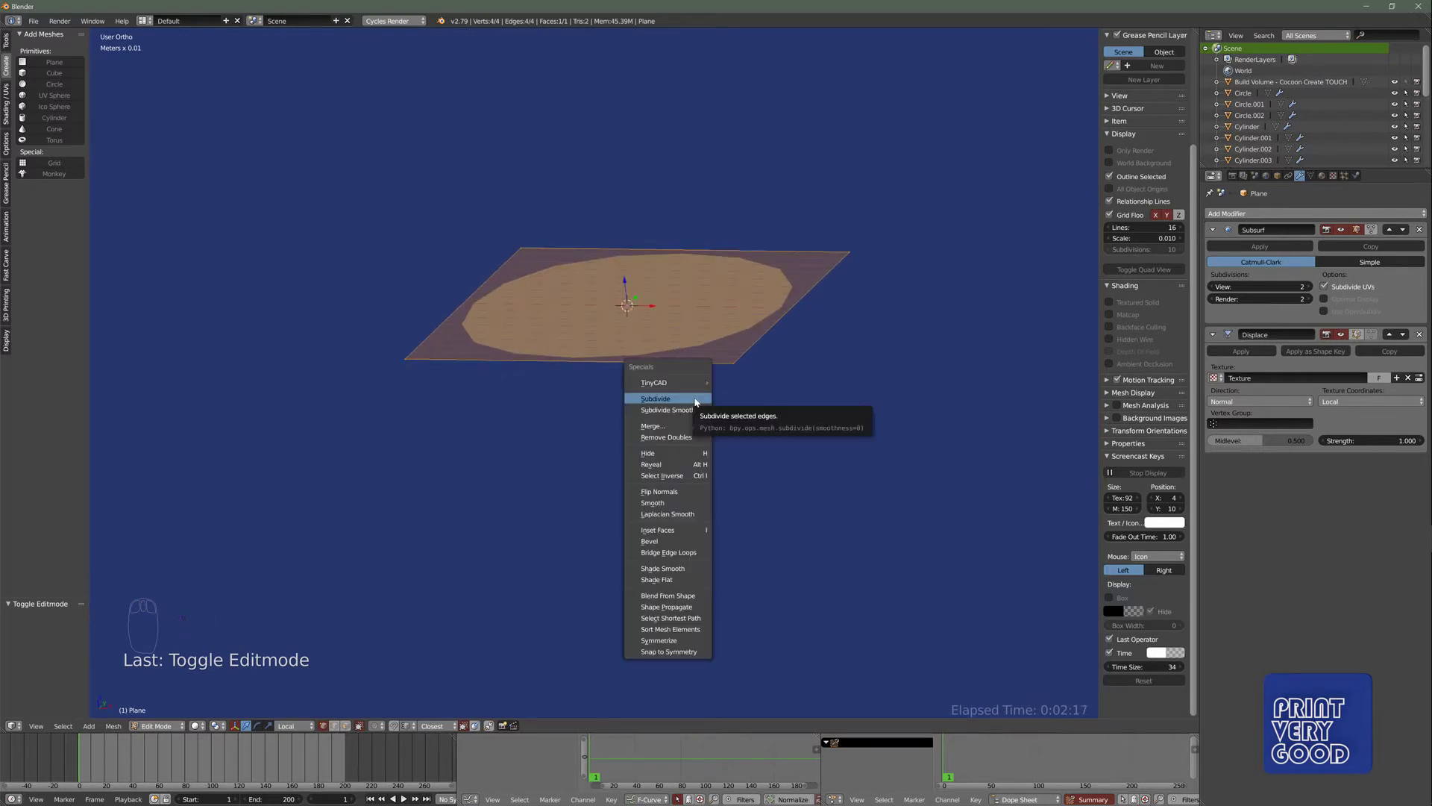
click(694, 399)
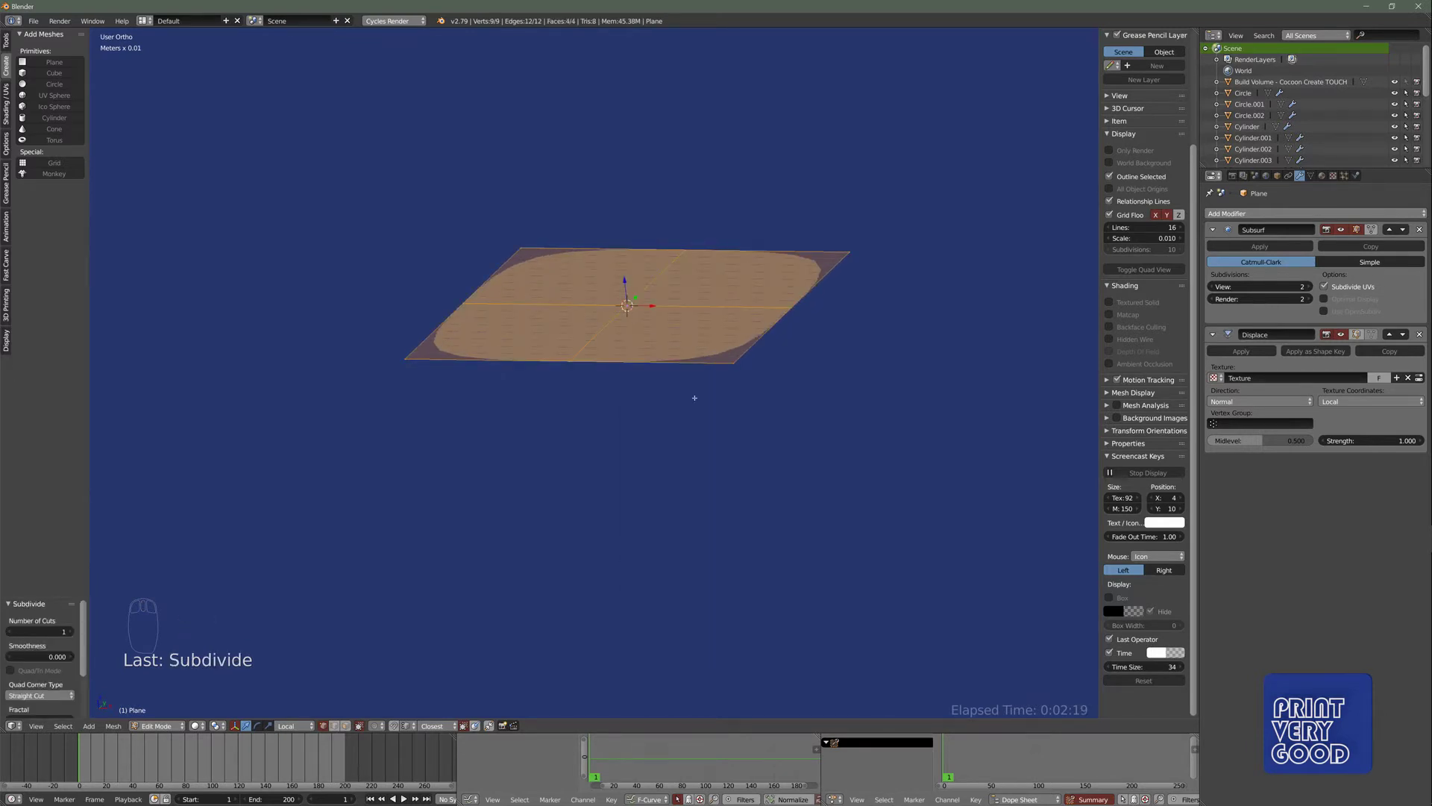
key(w)
click(694, 399)
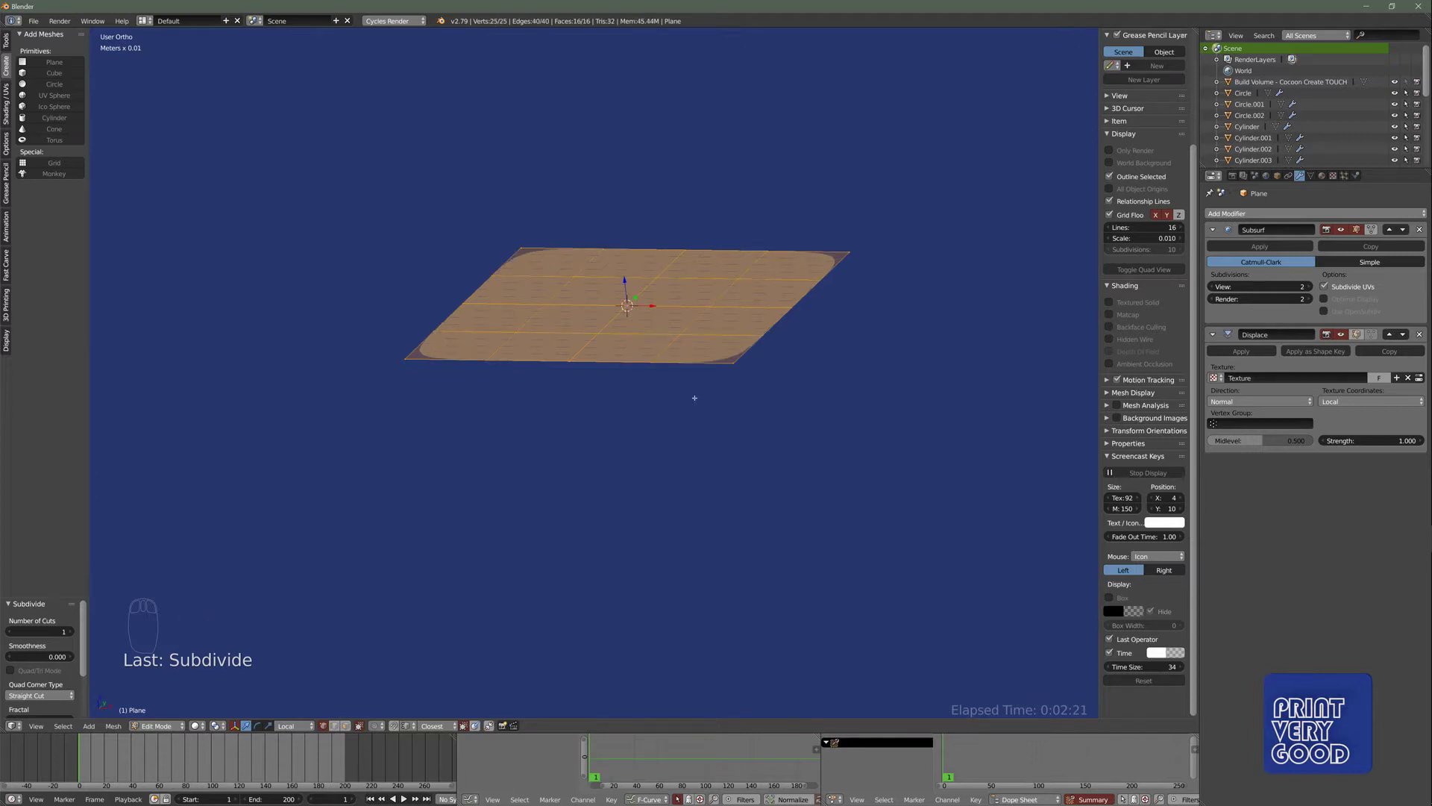
key(w)
click(694, 399)
key(w)
click(695, 399)
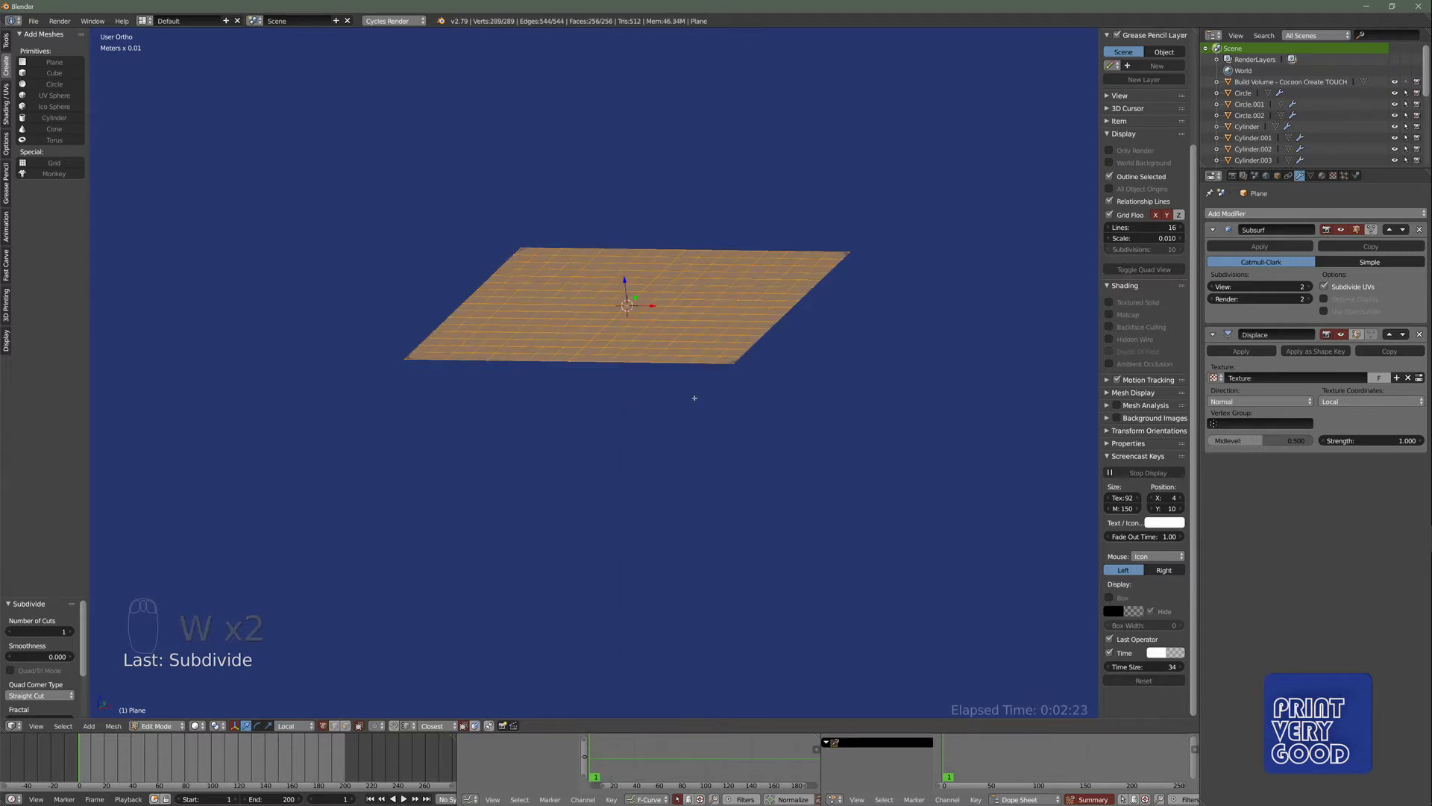
key(Tab)
- Split the 3D viewport into two side-by-side areas and change the new one to the UV/Image Editor
scroll(661, 449, down, 3)
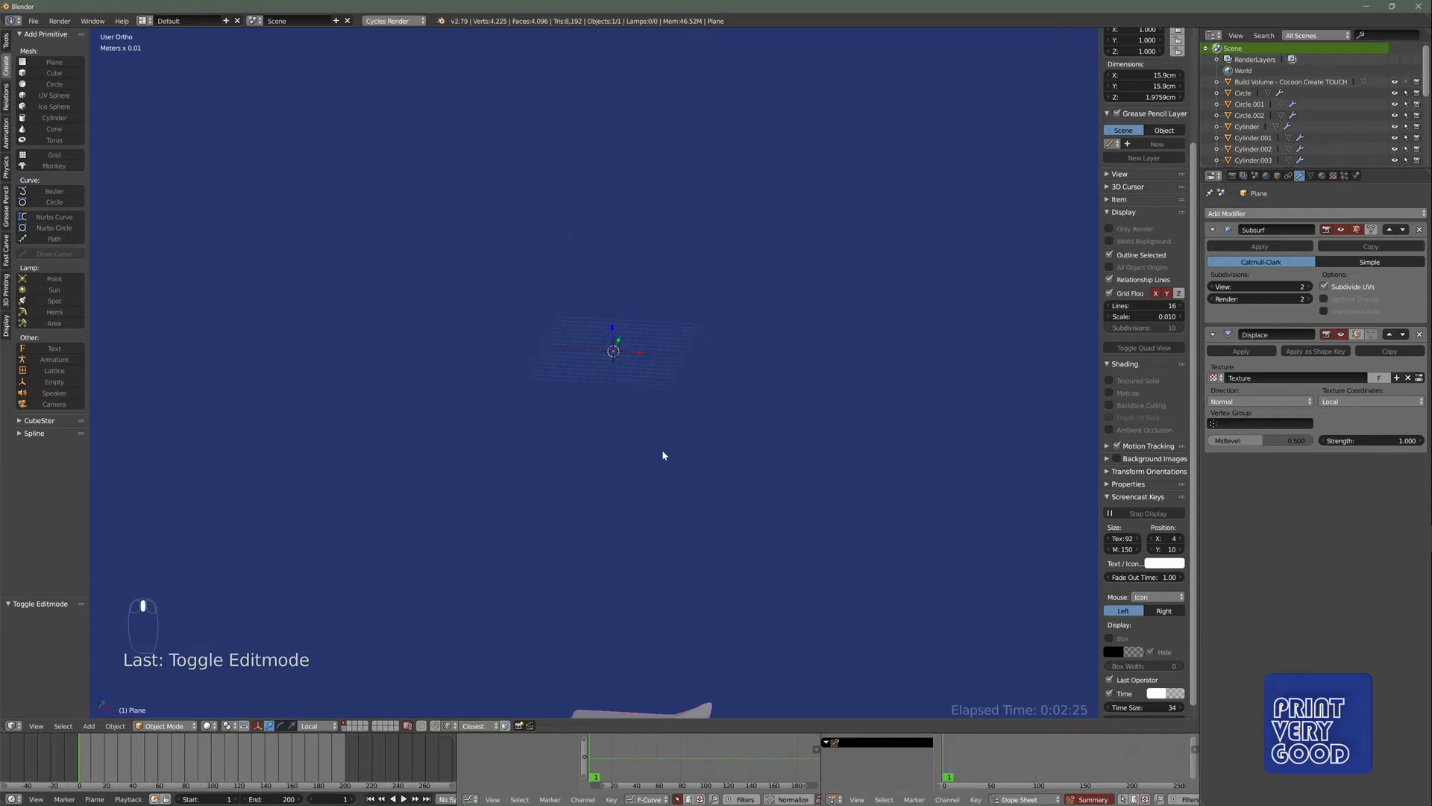
scroll(662, 438, up, 4)
shift+middle_drag(665, 451, 633, 476)
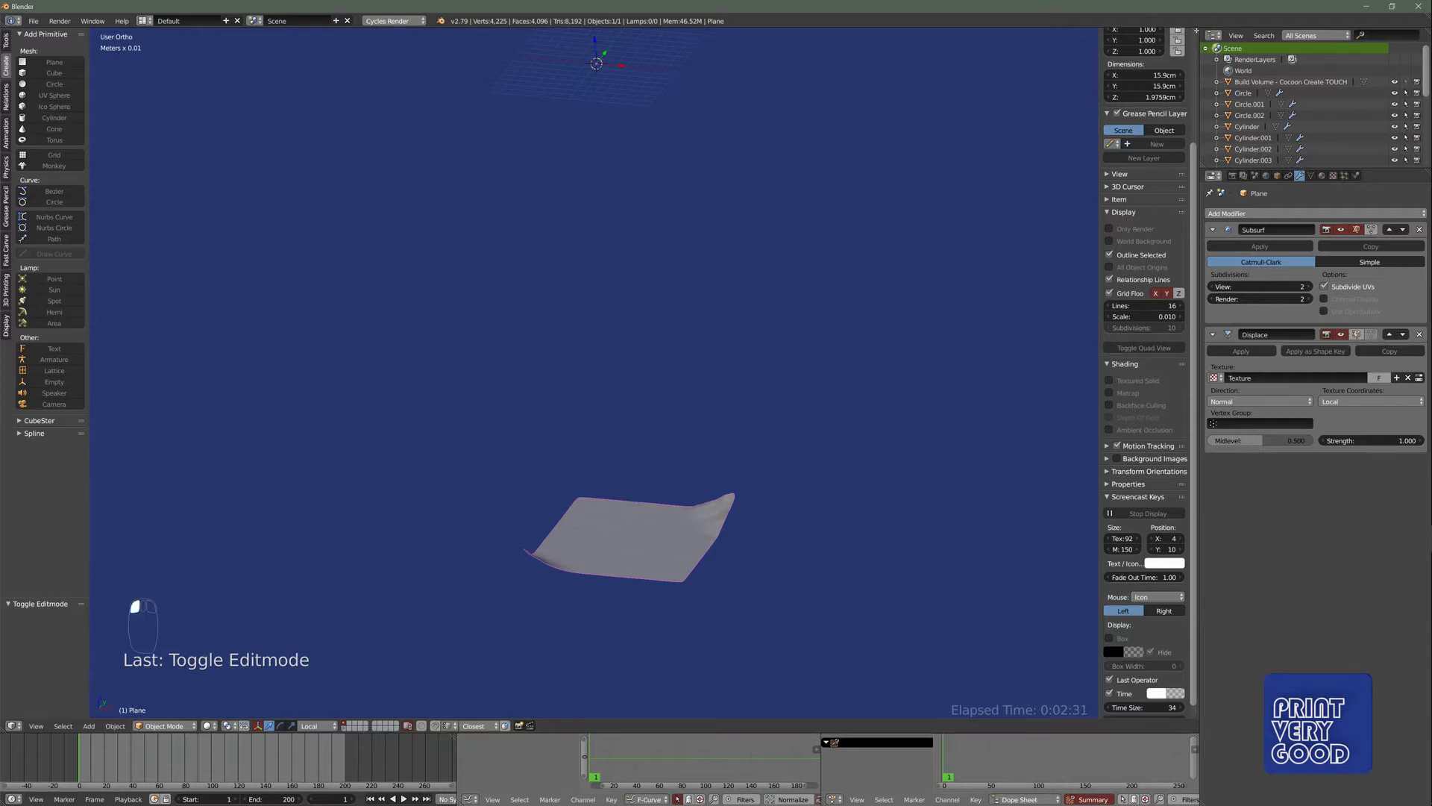
drag(1196, 31, 680, 106)
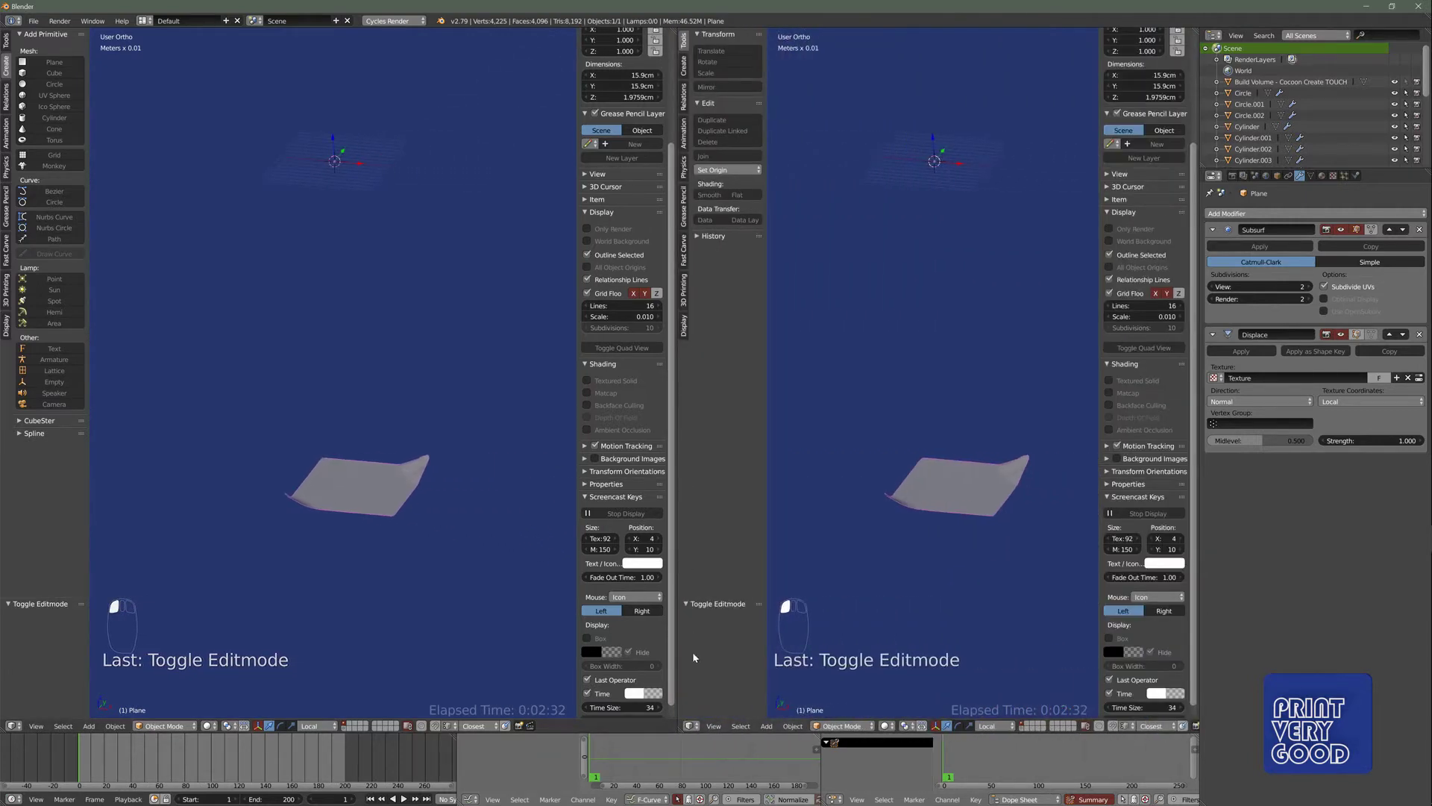
click(692, 726)
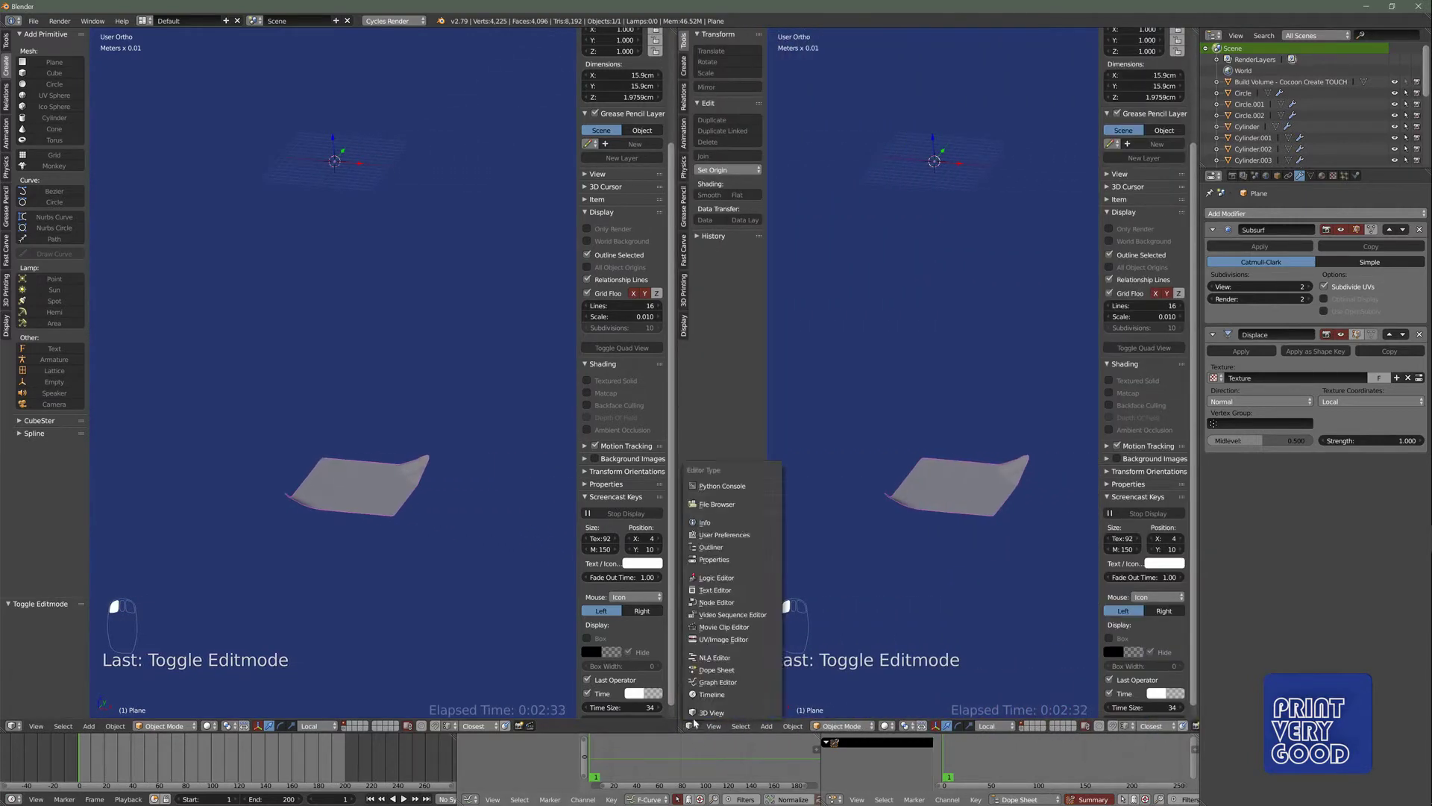
click(724, 639)
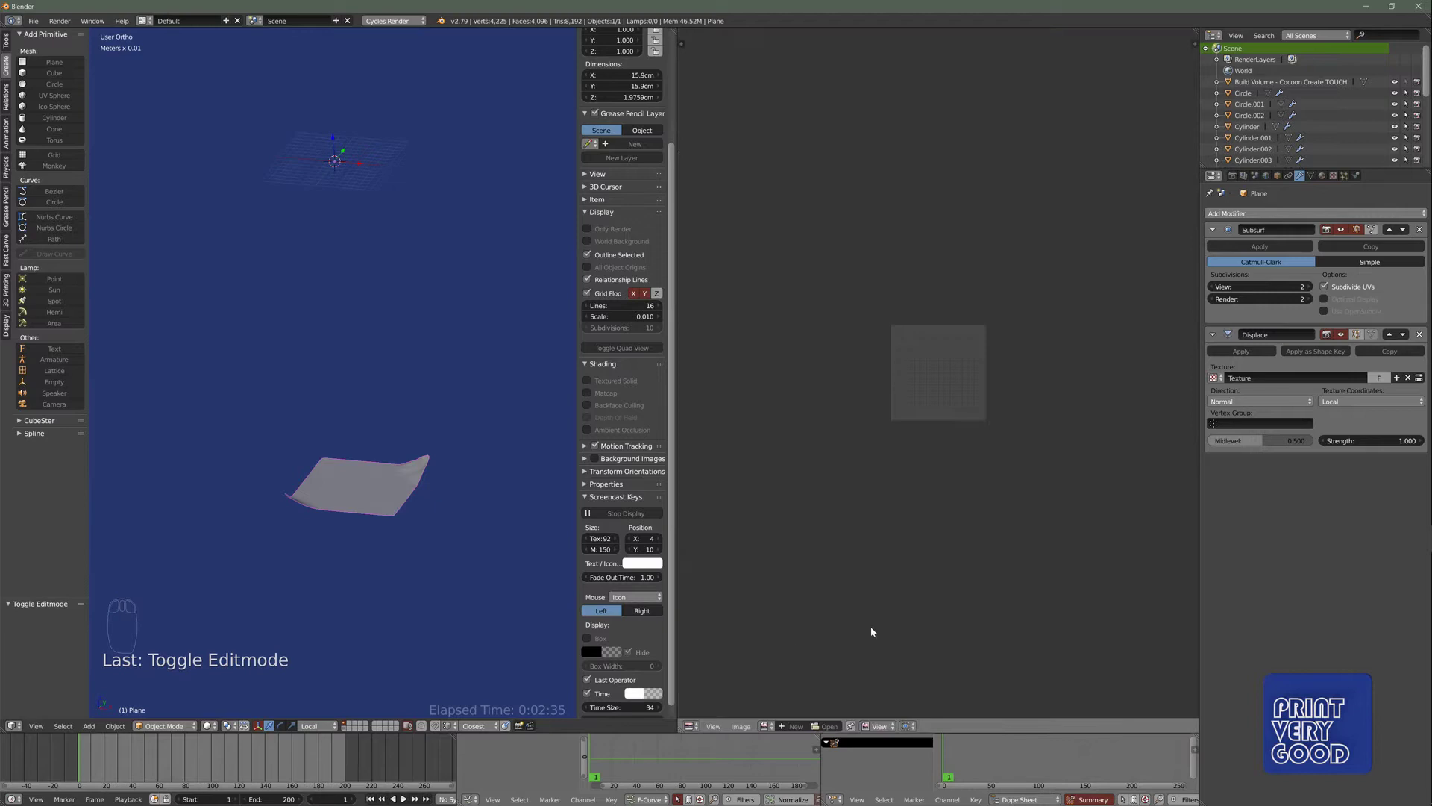
- Display the Mt Cook ASTER 30m height map in the UV/Image Editor and check the plane's UV layout over it in Edit Mode
click(767, 728)
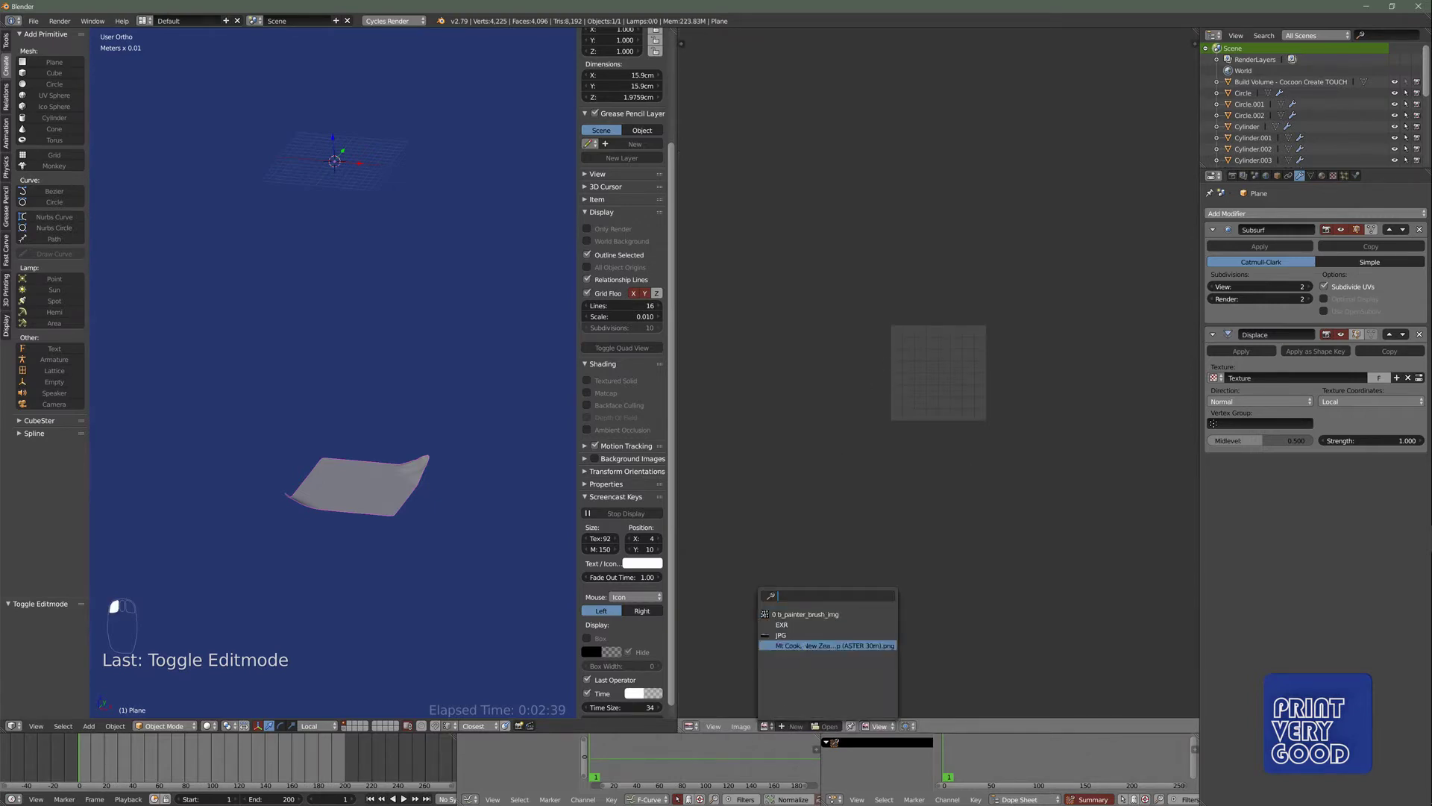
click(818, 640)
scroll(945, 359, down, 2)
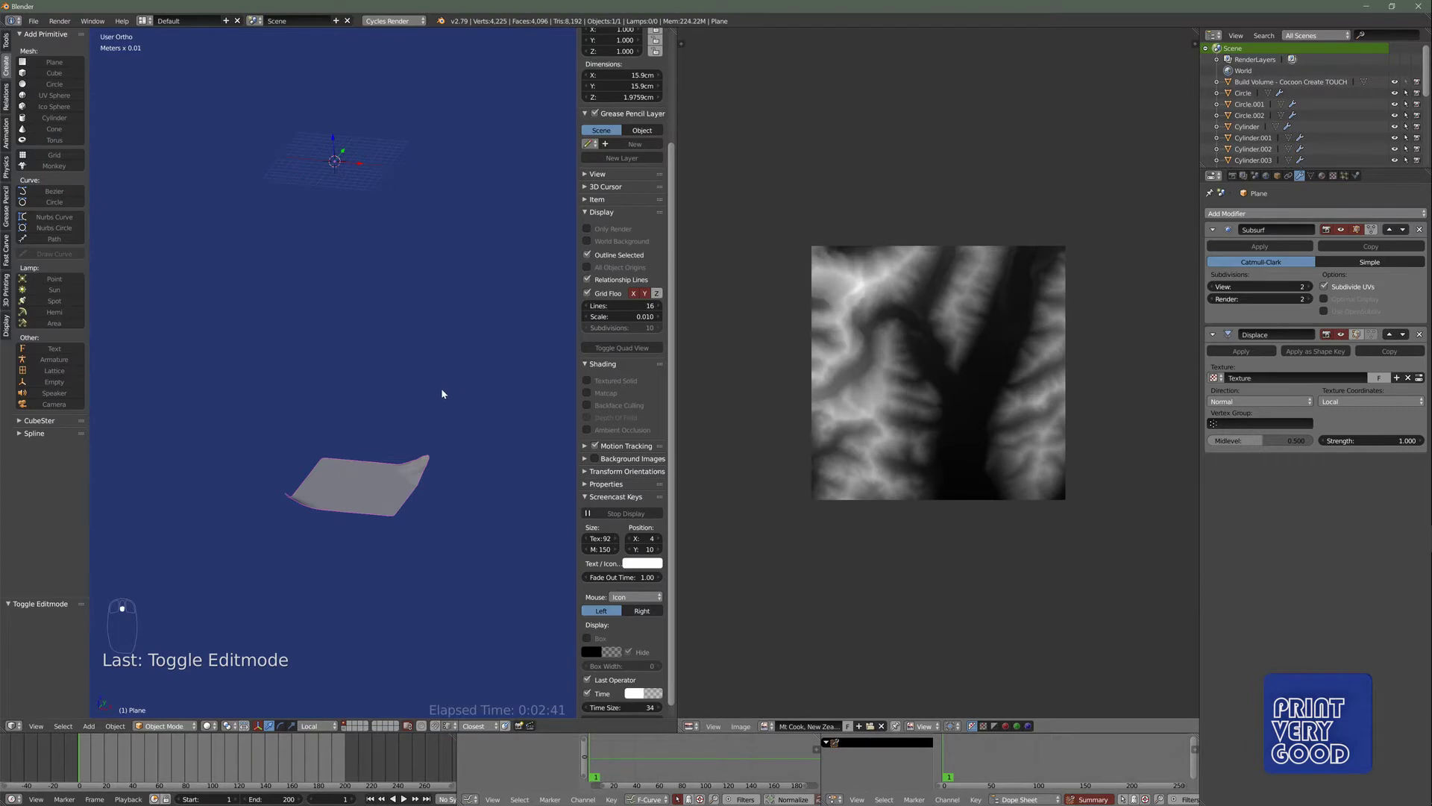
key(Tab)
scroll(945, 345, up, 3)
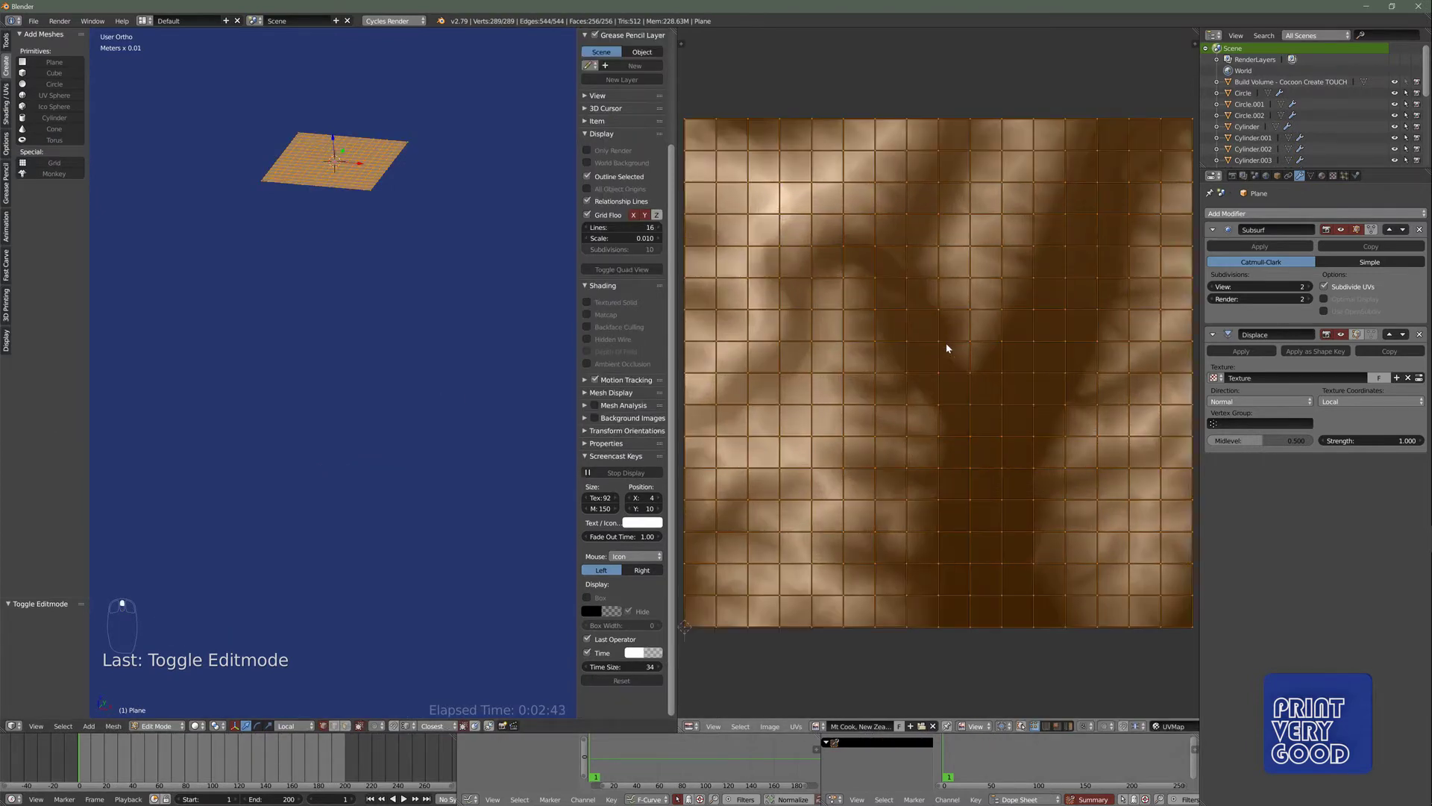
scroll(947, 346, down, 2)
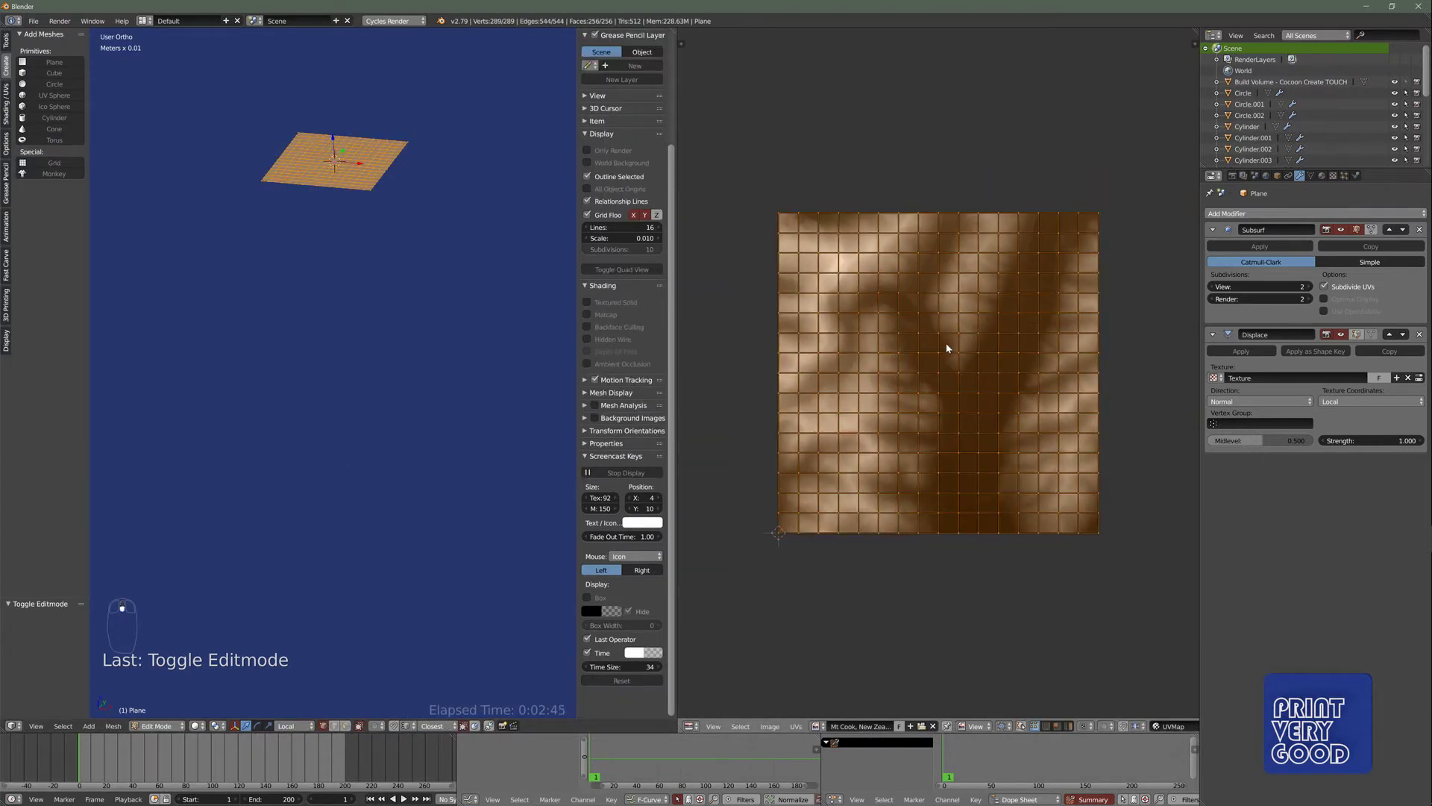
key(Tab)
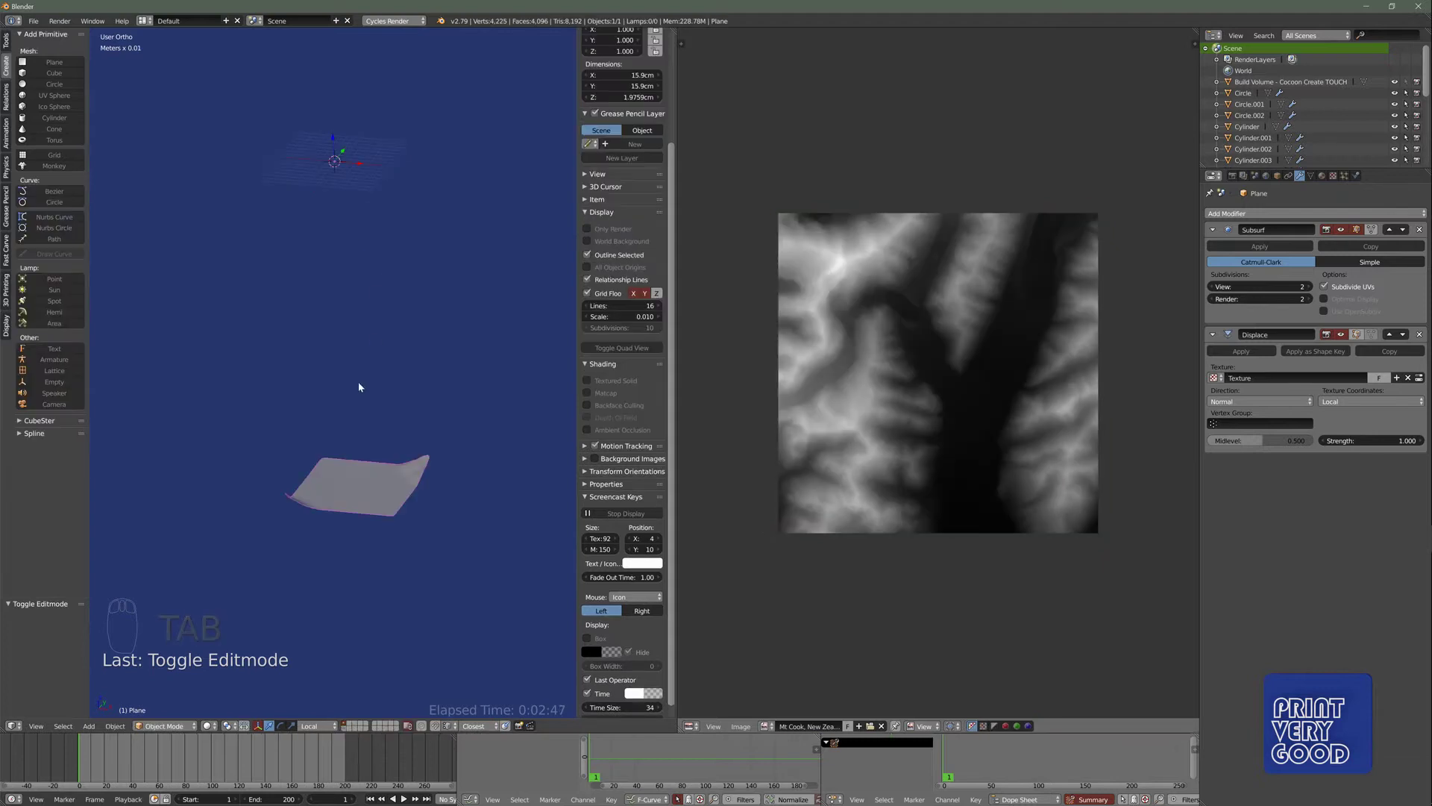
- Enable Optimal Display on the Subsurf modifier and set the Displace modifier's texture coordinates to UV
scroll(360, 358, up, 3)
middle_drag(414, 371, 373, 326)
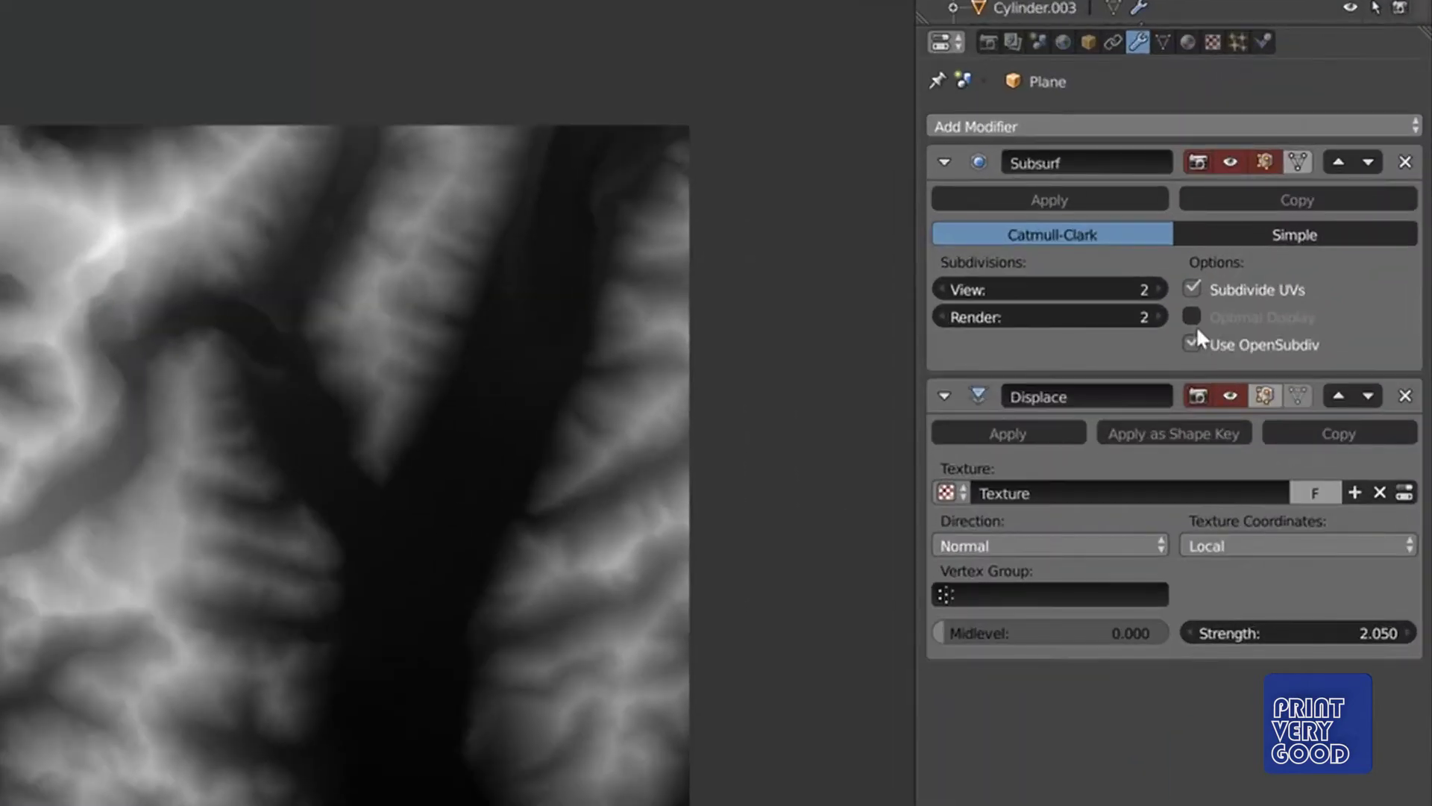
click(1291, 303)
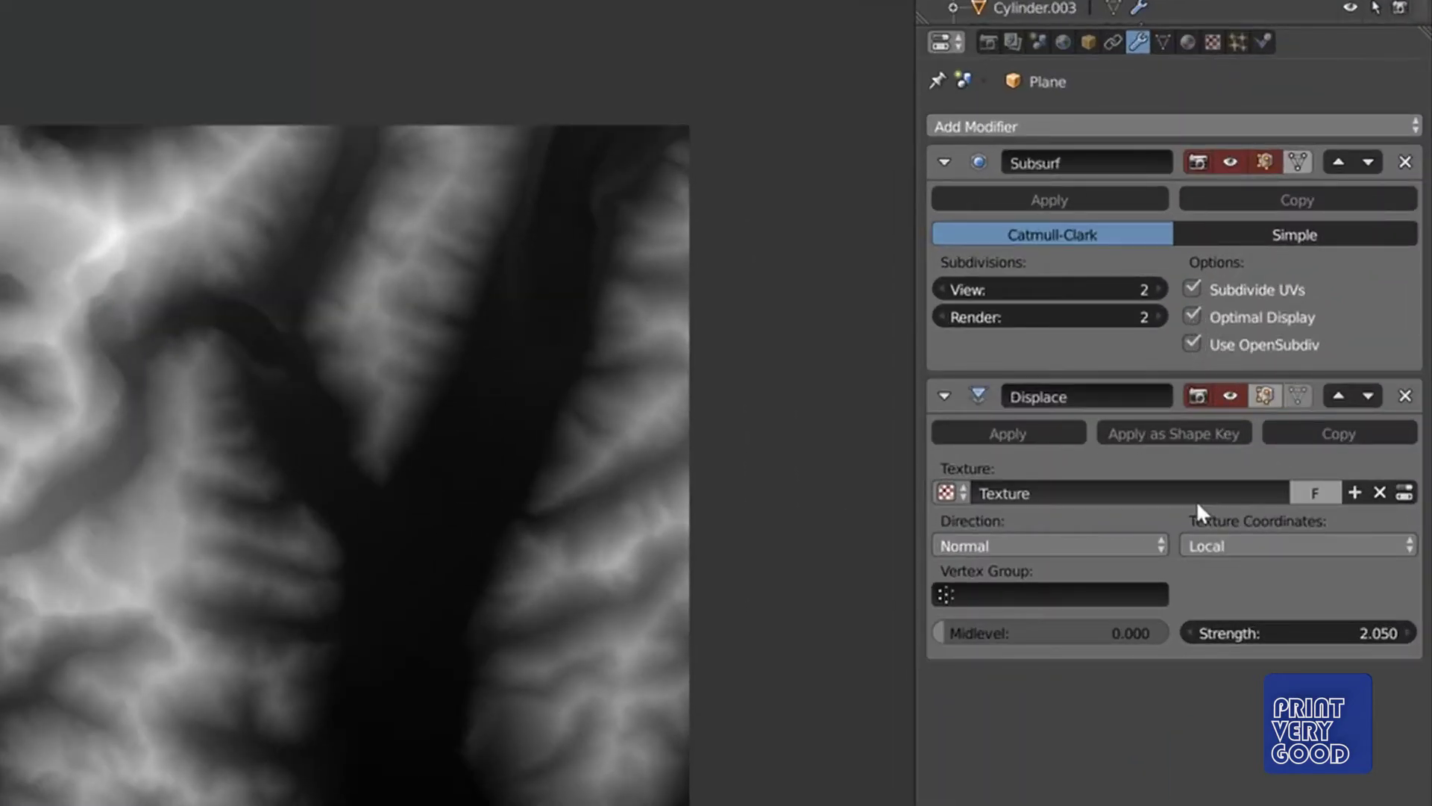
click(1266, 545)
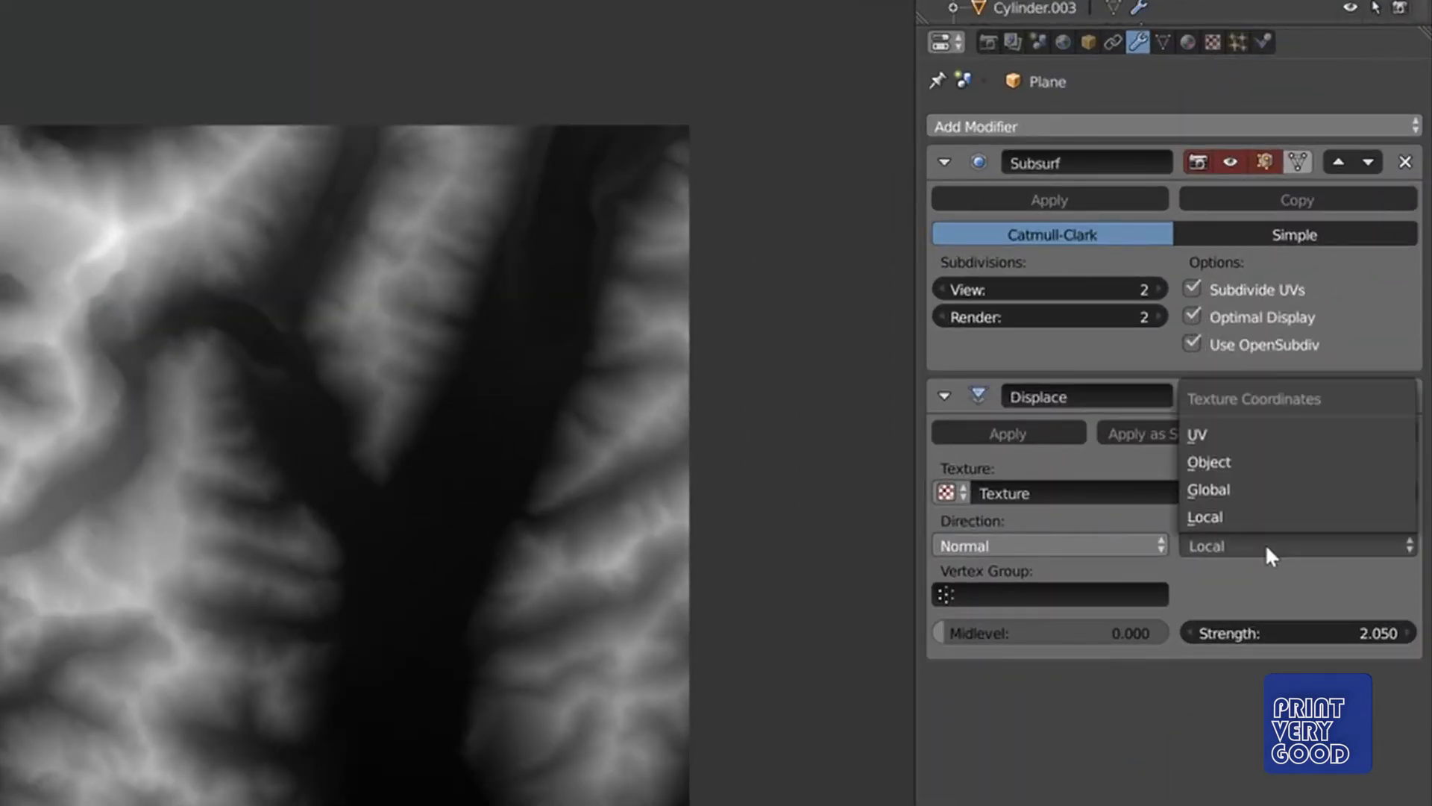
click(1260, 433)
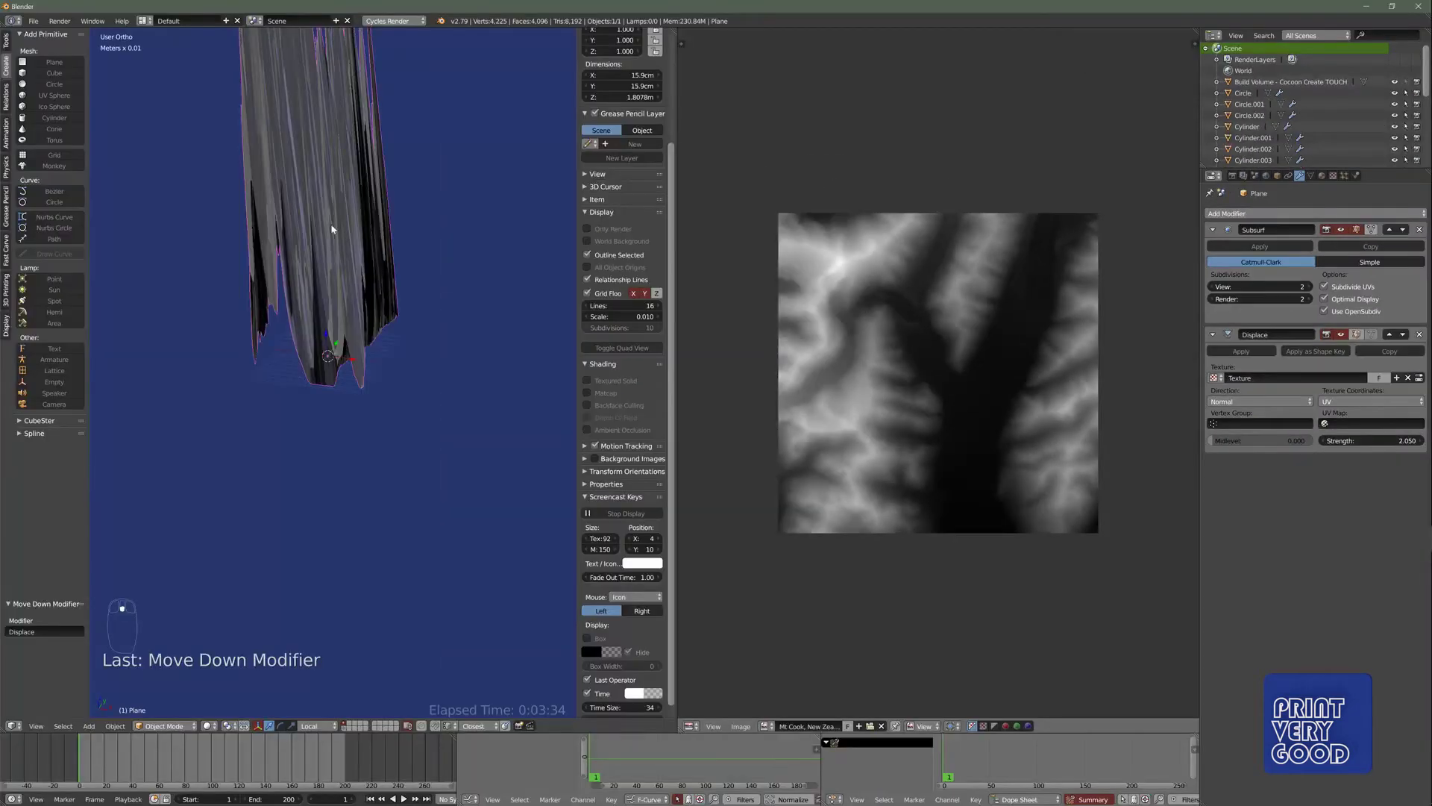
- Set the Displace modifier's strength to 0.02 and inspect the terrain relief up close
middle_drag(336, 230, 367, 447)
click(1370, 440)
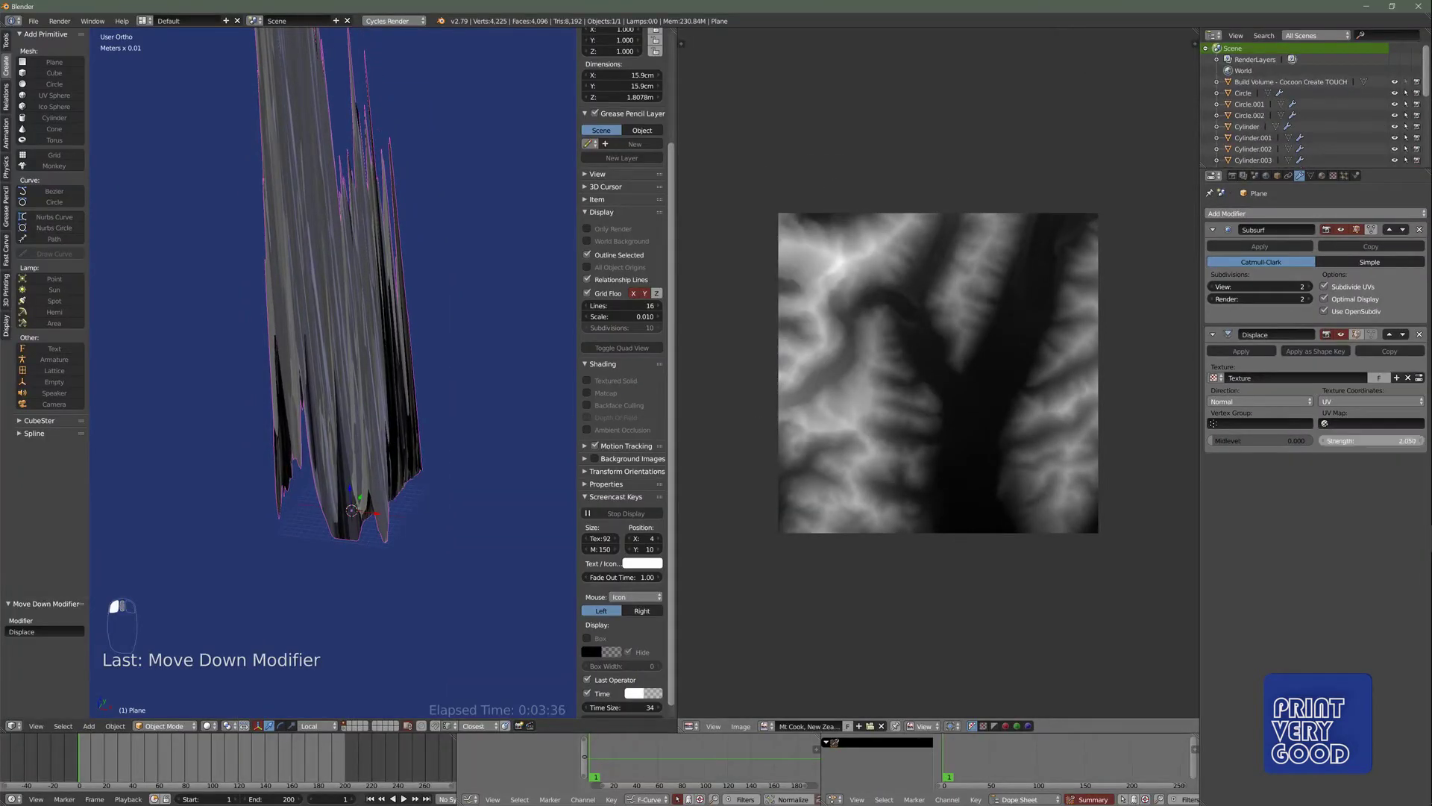
text(0.02)
key(Return)
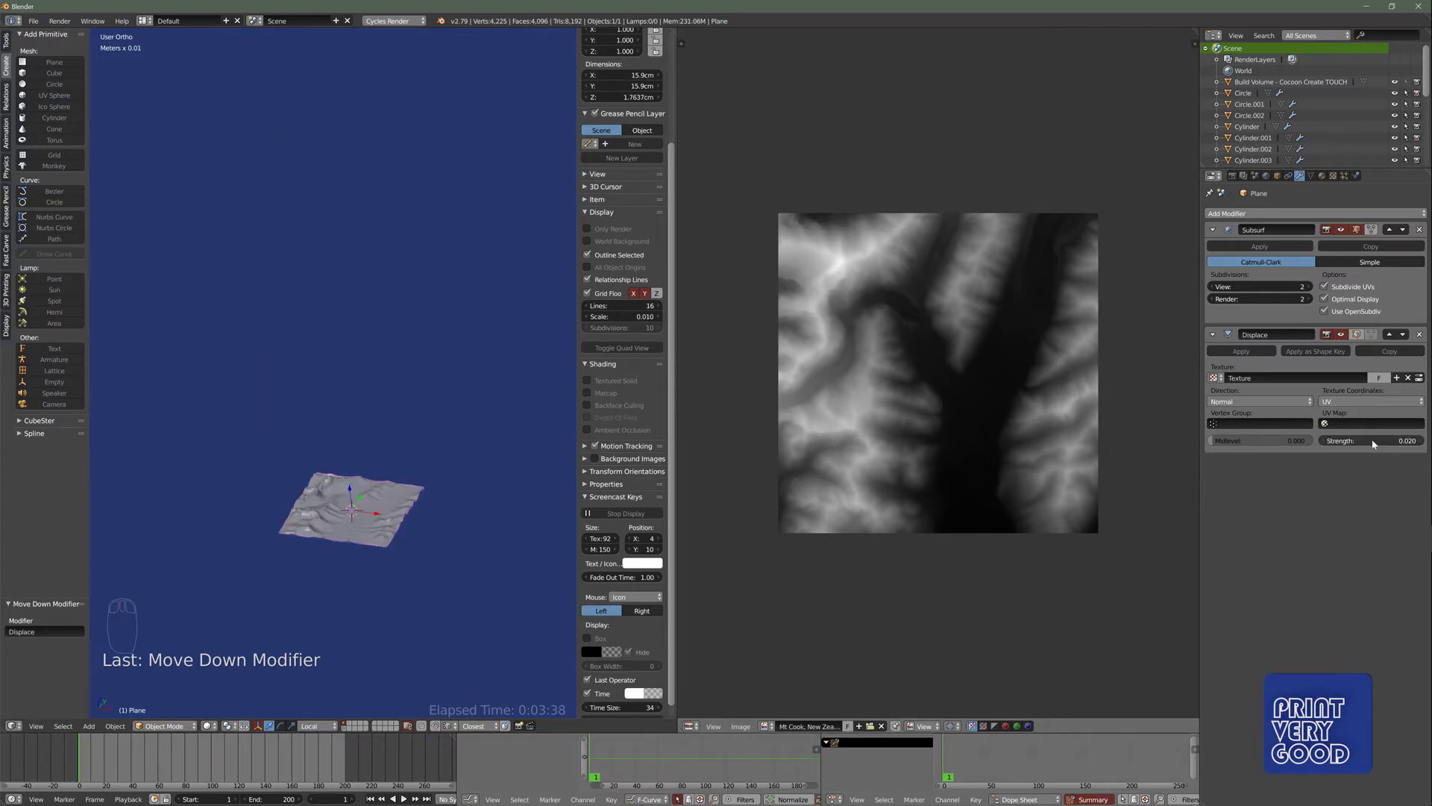
shift+middle_drag(410, 485, 416, 301)
scroll(395, 313, up, 6)
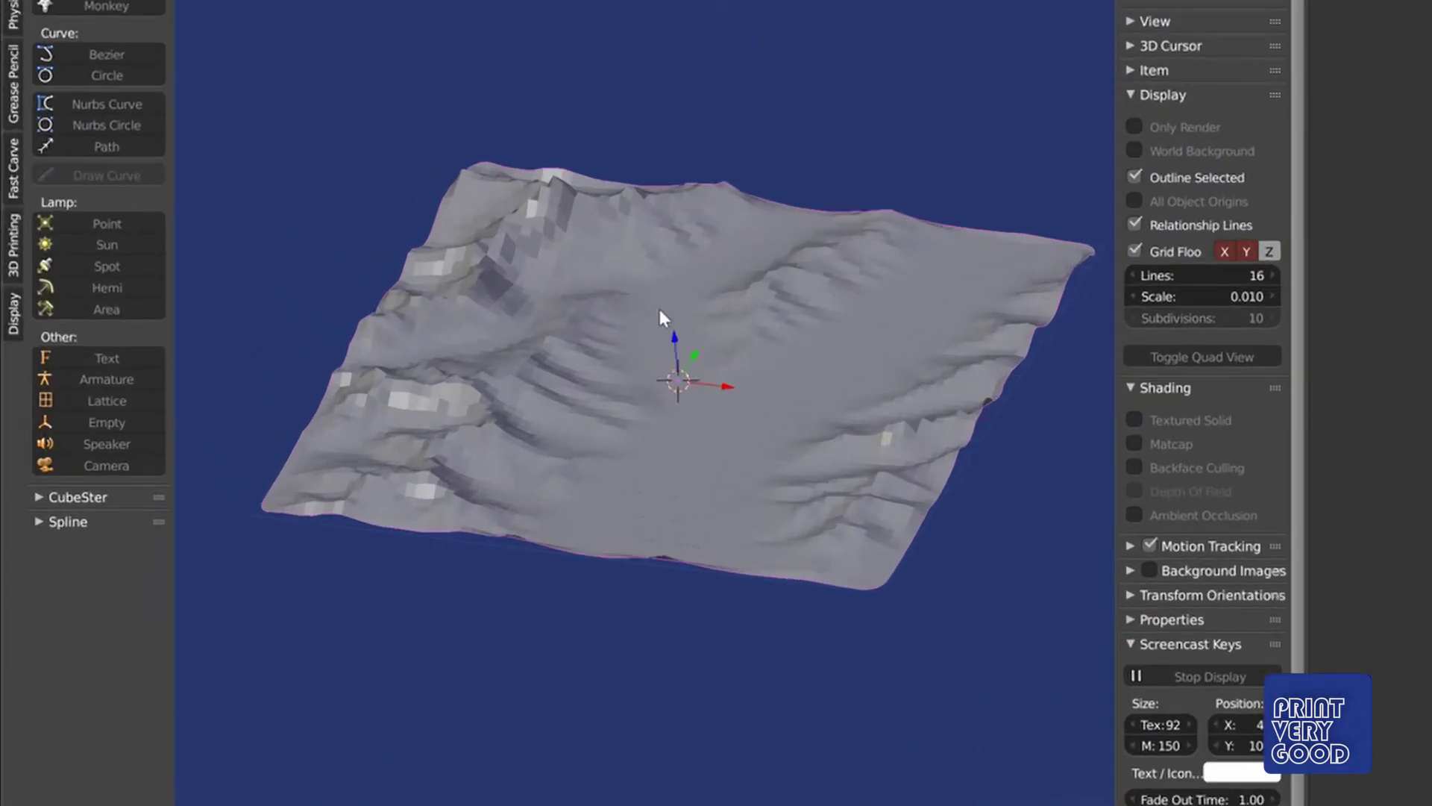
- Join the 3D viewport over the neighbouring UV/Image Editor area and view the terrain in the enlarged viewport
middle_drag(674, 543, 656, 369)
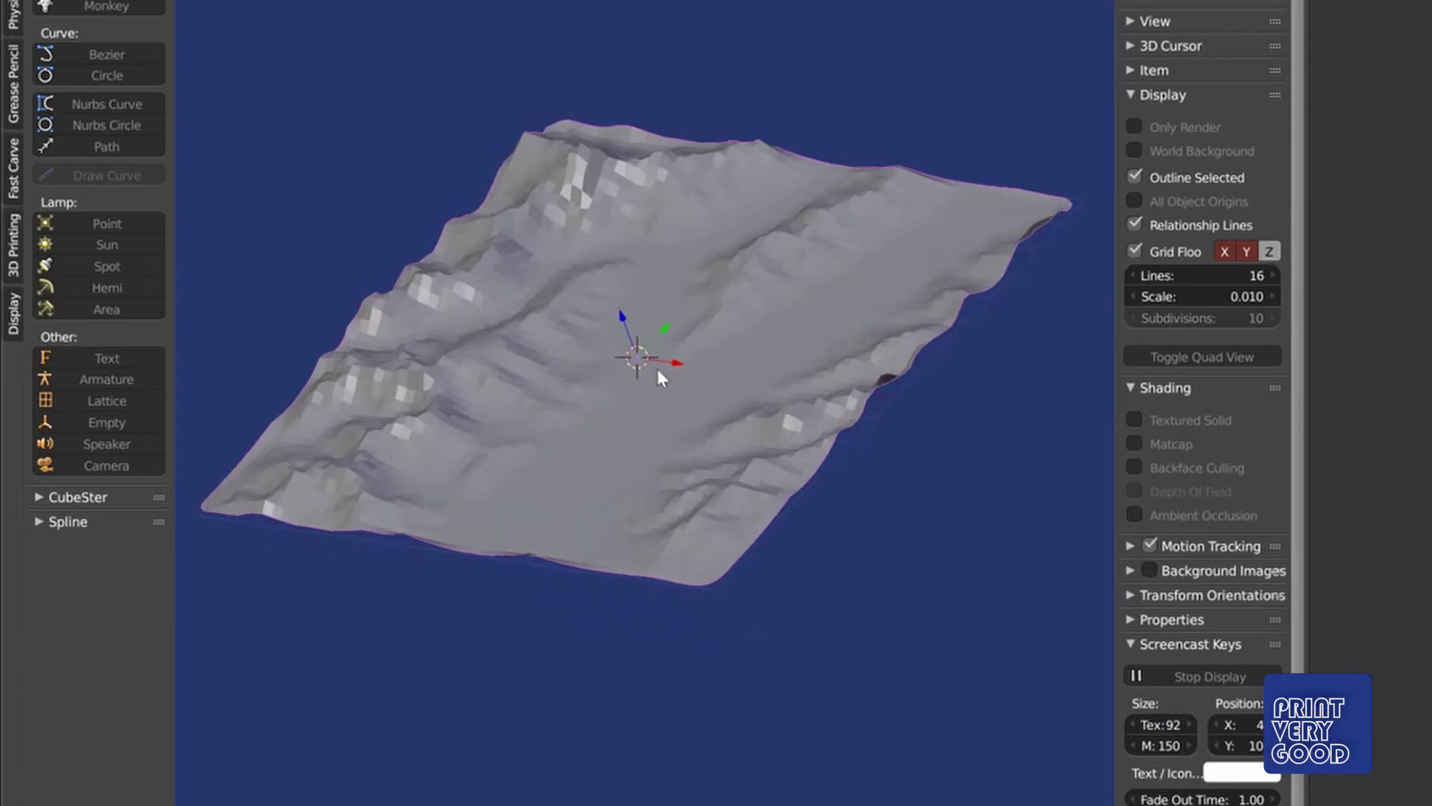
scroll(658, 380, up, 3)
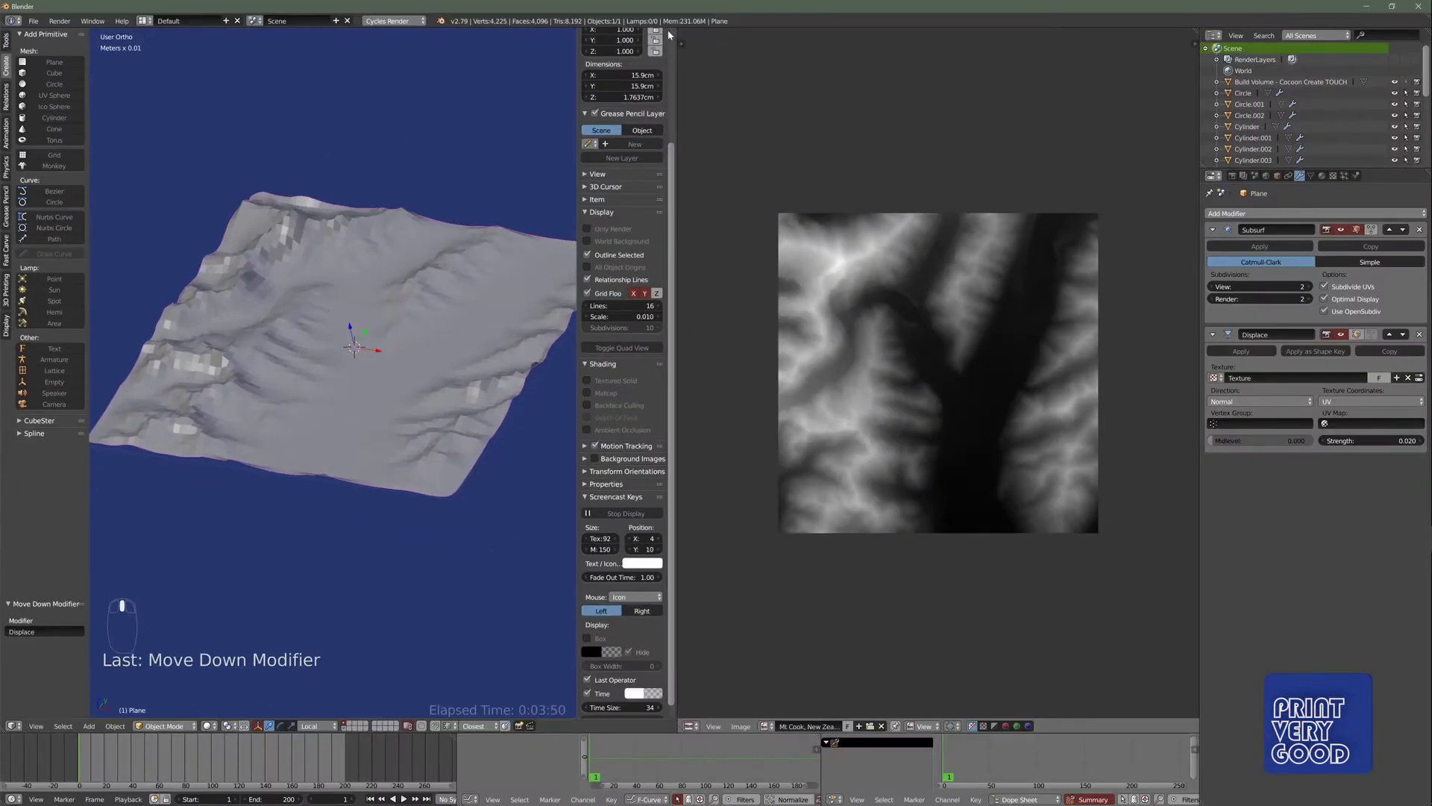
click(735, 34)
drag(756, 35, 755, 42)
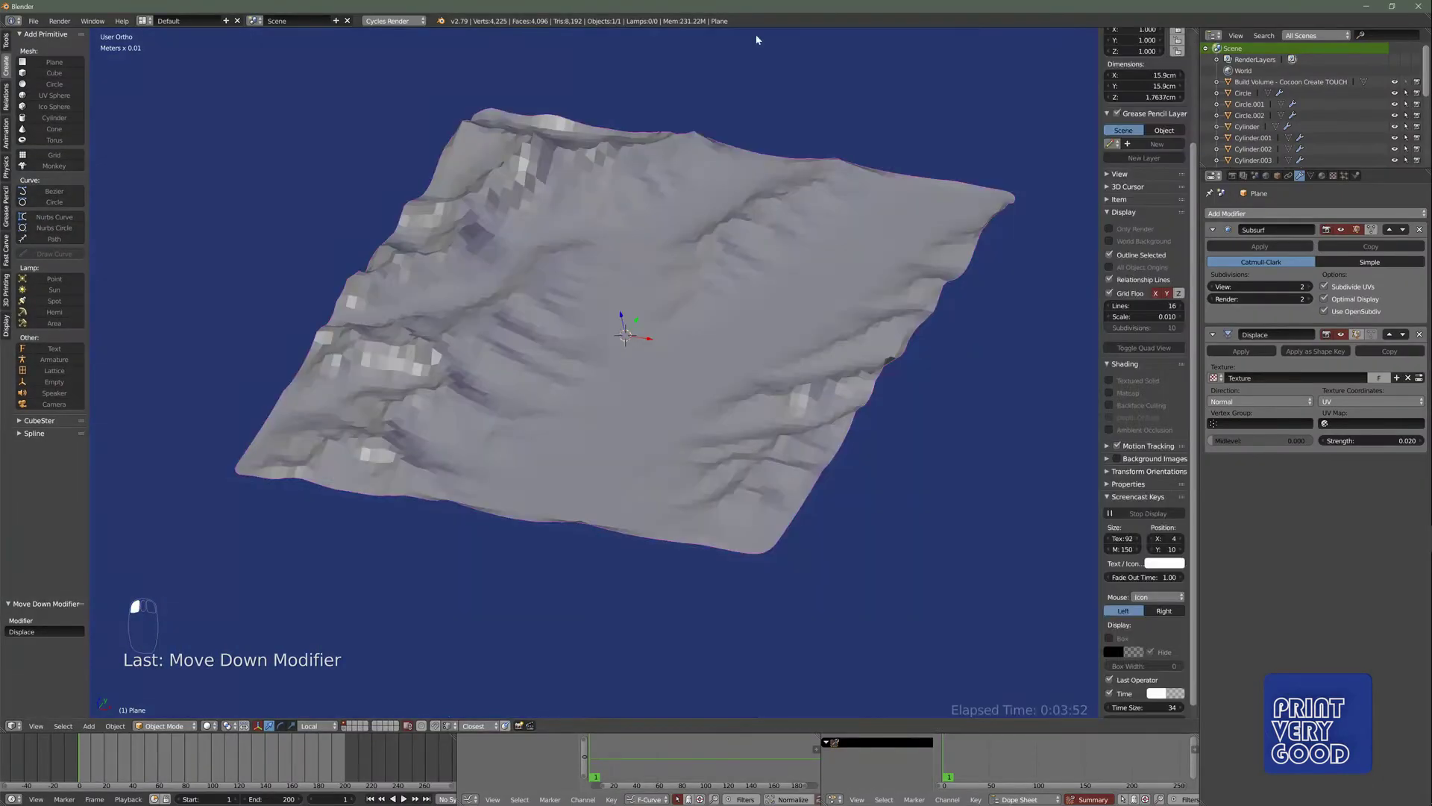
middle_drag(672, 419, 627, 307)
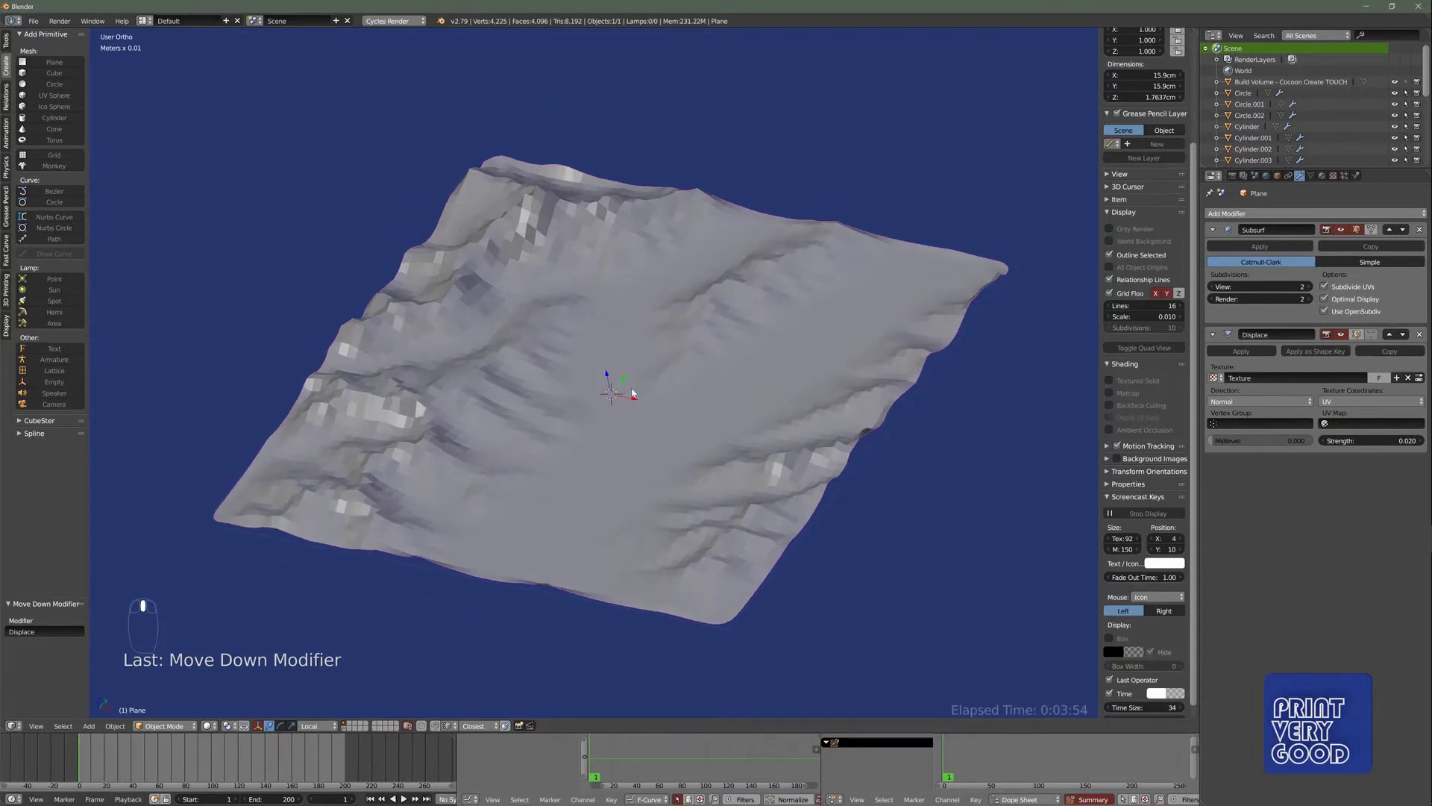
- Subdivide the whole plane mesh twice in Edit Mode and return to Object Mode
key(Tab)
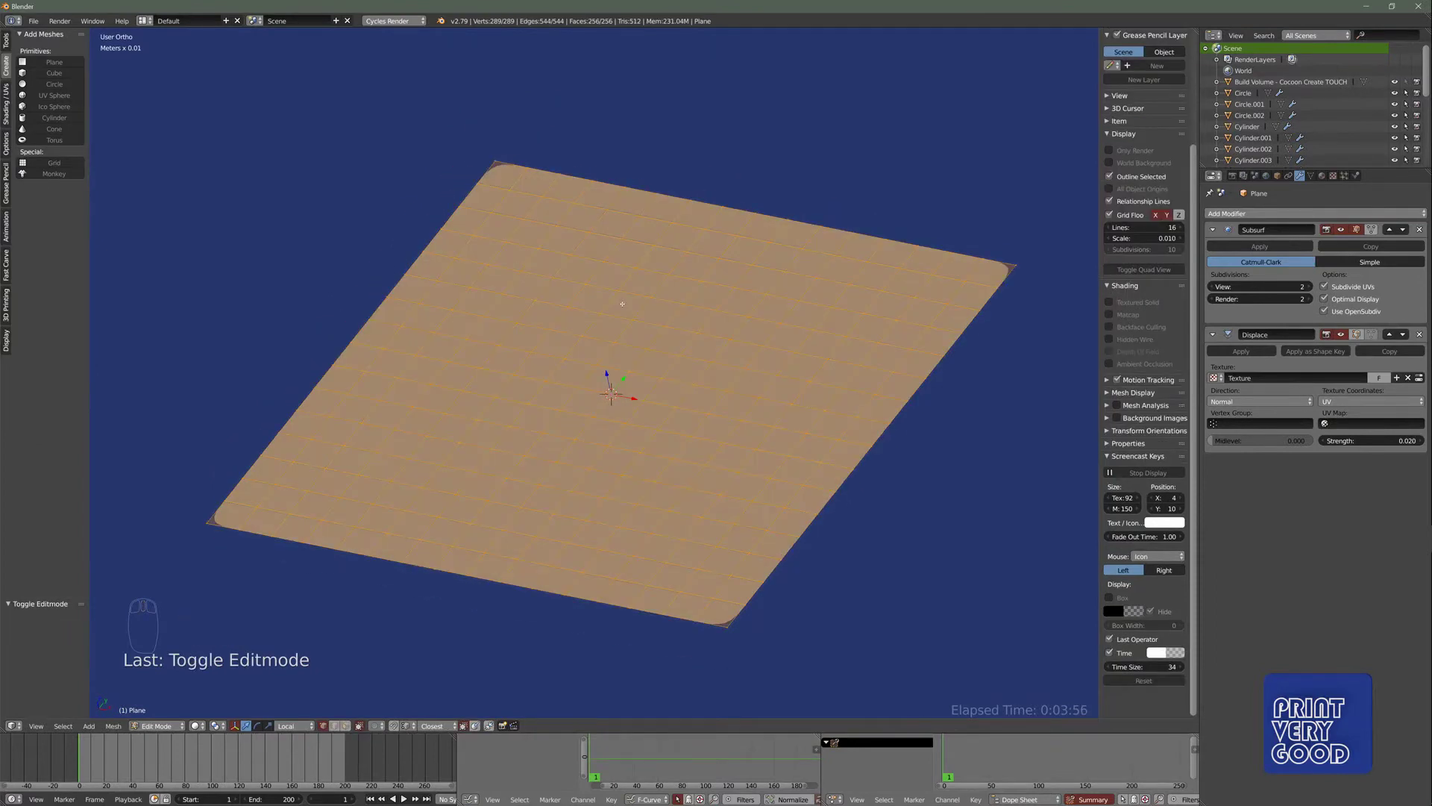
key(w)
click(623, 303)
key(w)
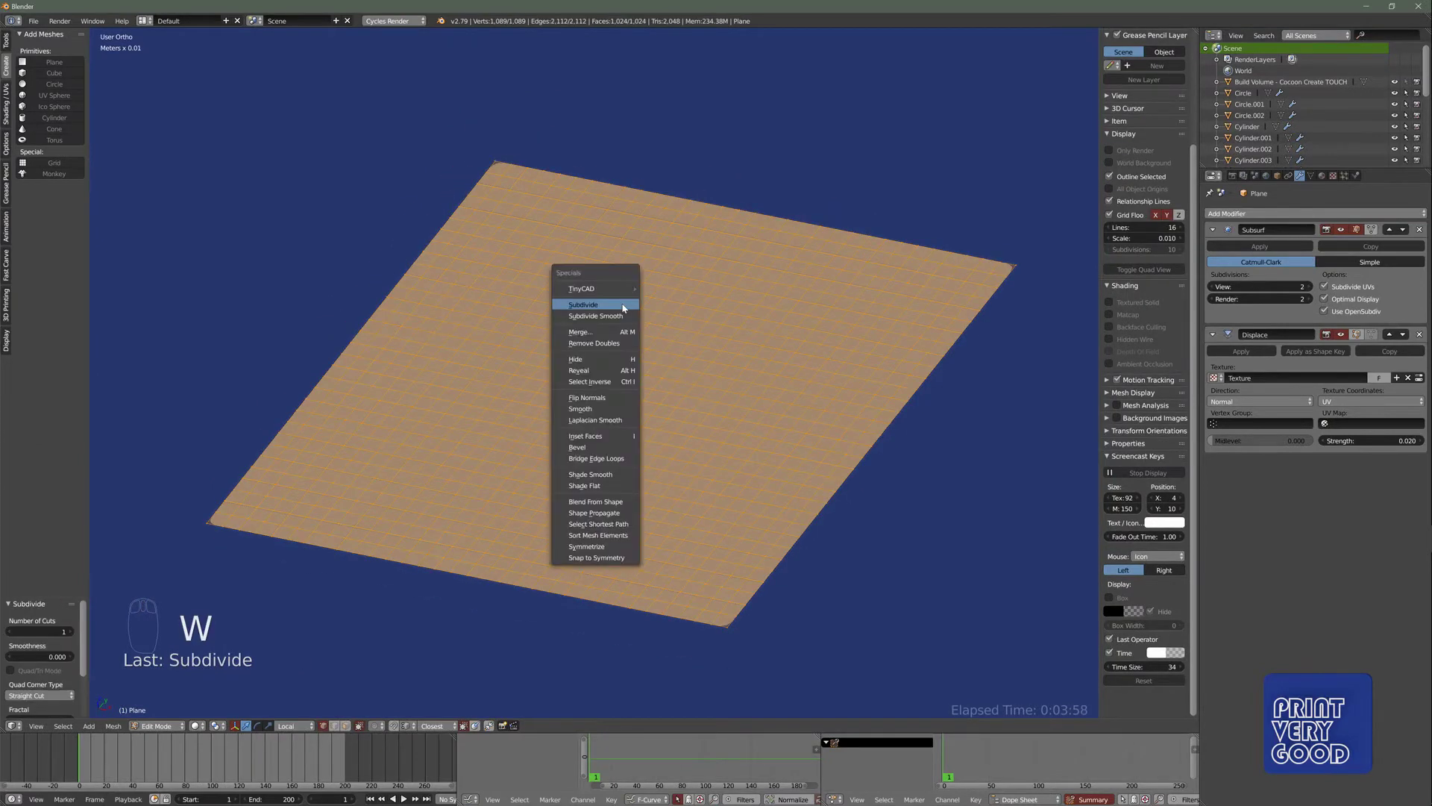
key(Tab)
middle_drag(623, 307, 1020, 454)
- Try a Displace modifier strength of 0.05 and inspect the mountain relief
click(1365, 440)
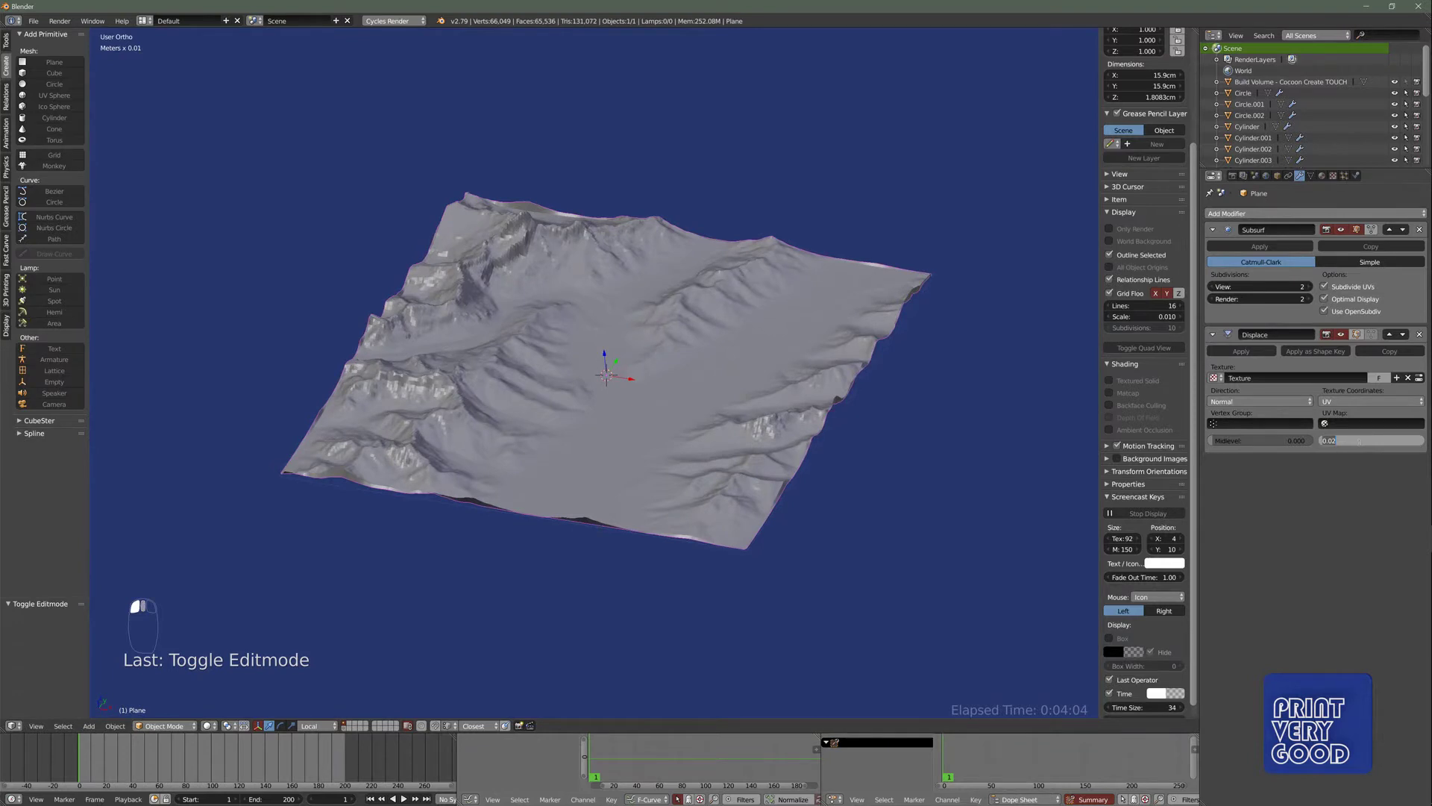
text(0.05)
key(Return)
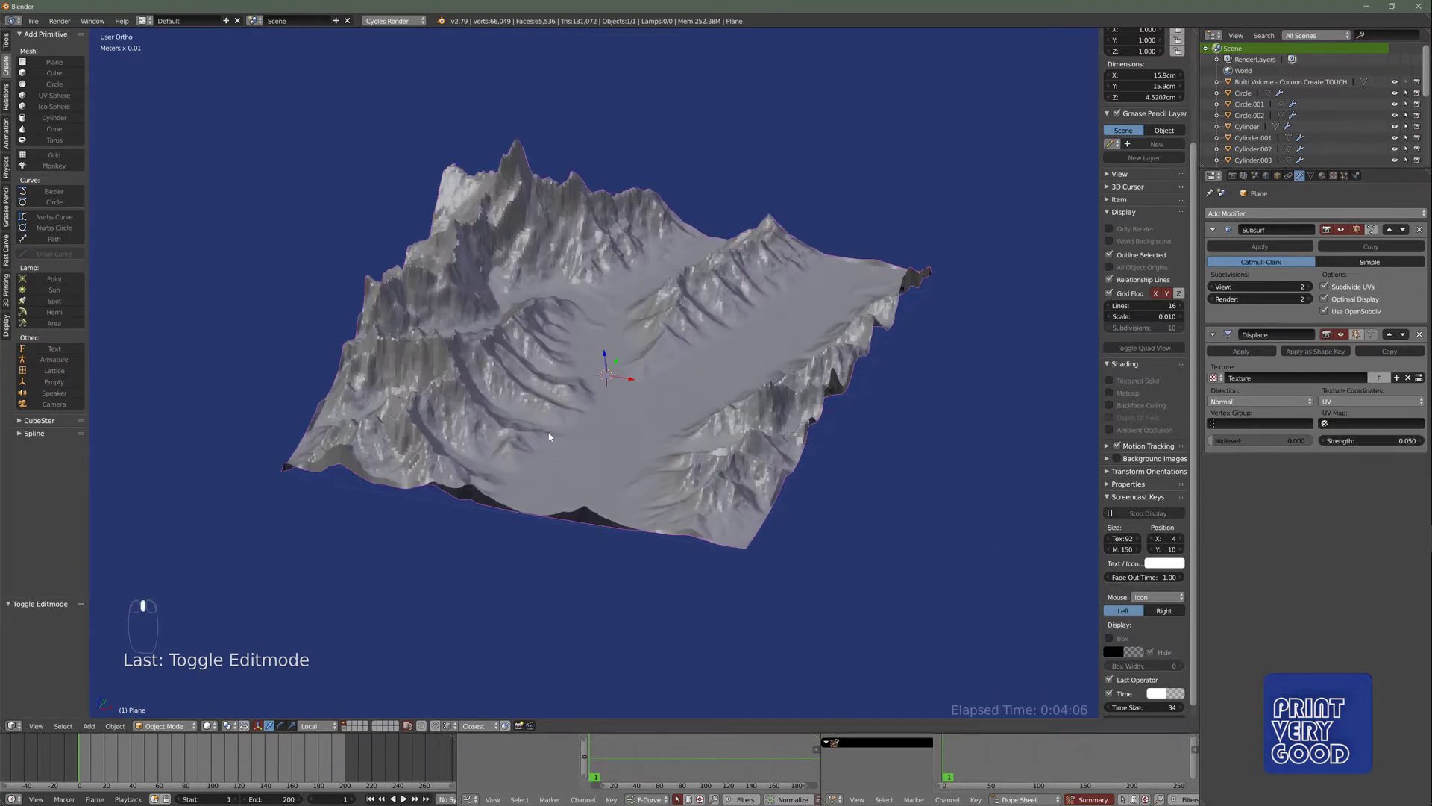
middle_drag(549, 436, 499, 494)
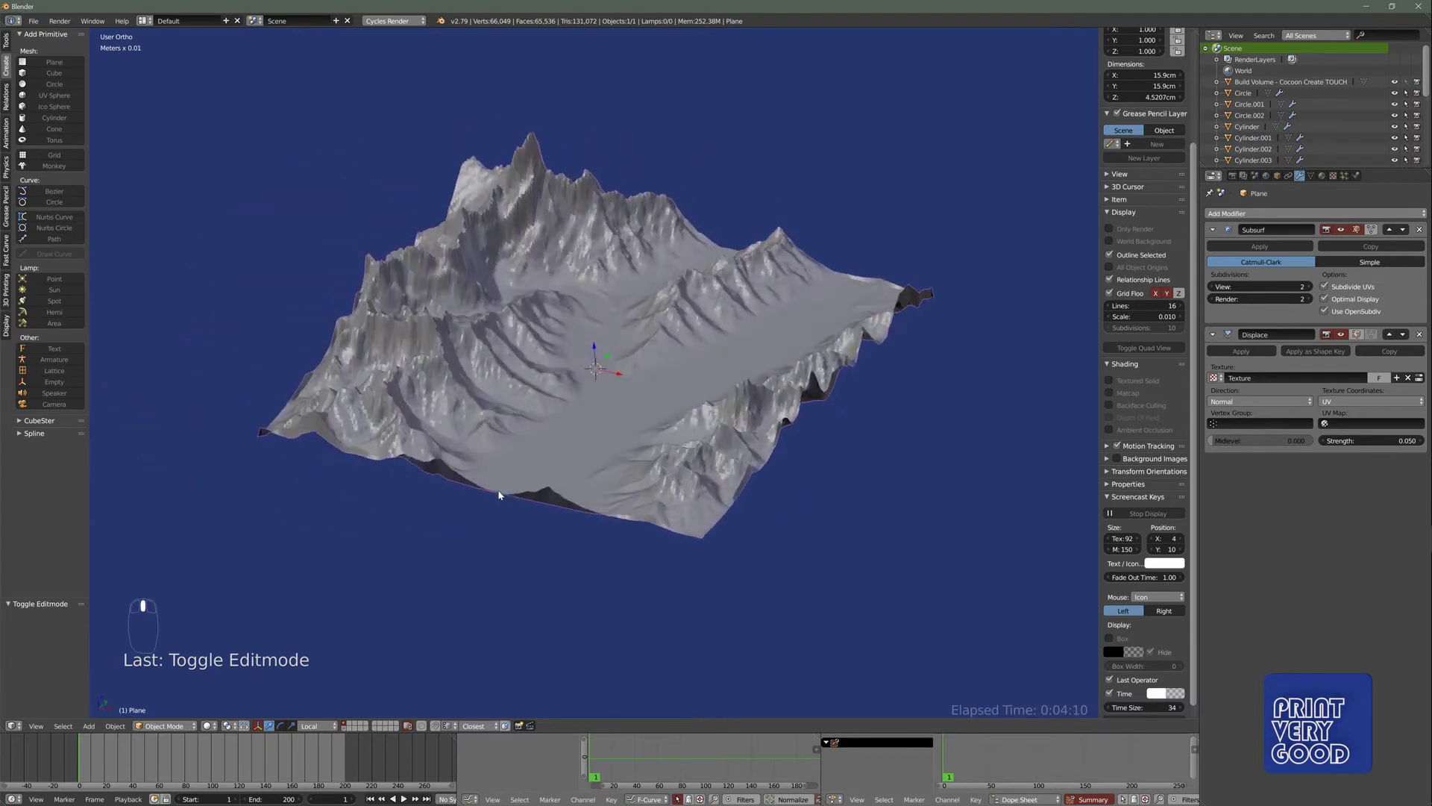
- Set the Displace modifier's strength to 0.04 and check the terrain's shape
click(1372, 440)
key(BackSpace)
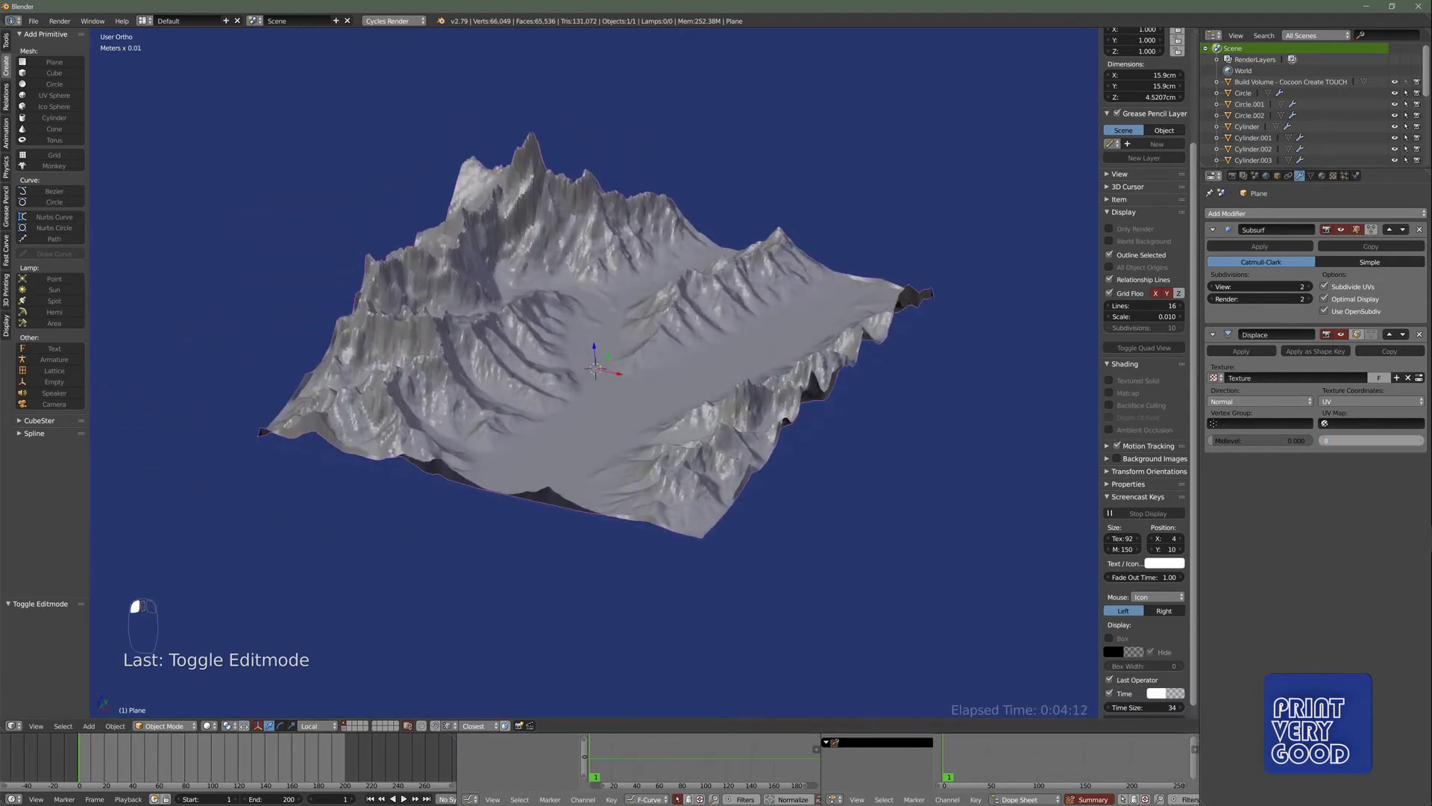
text(.04)
key(Return)
middle_drag(671, 366, 625, 357)
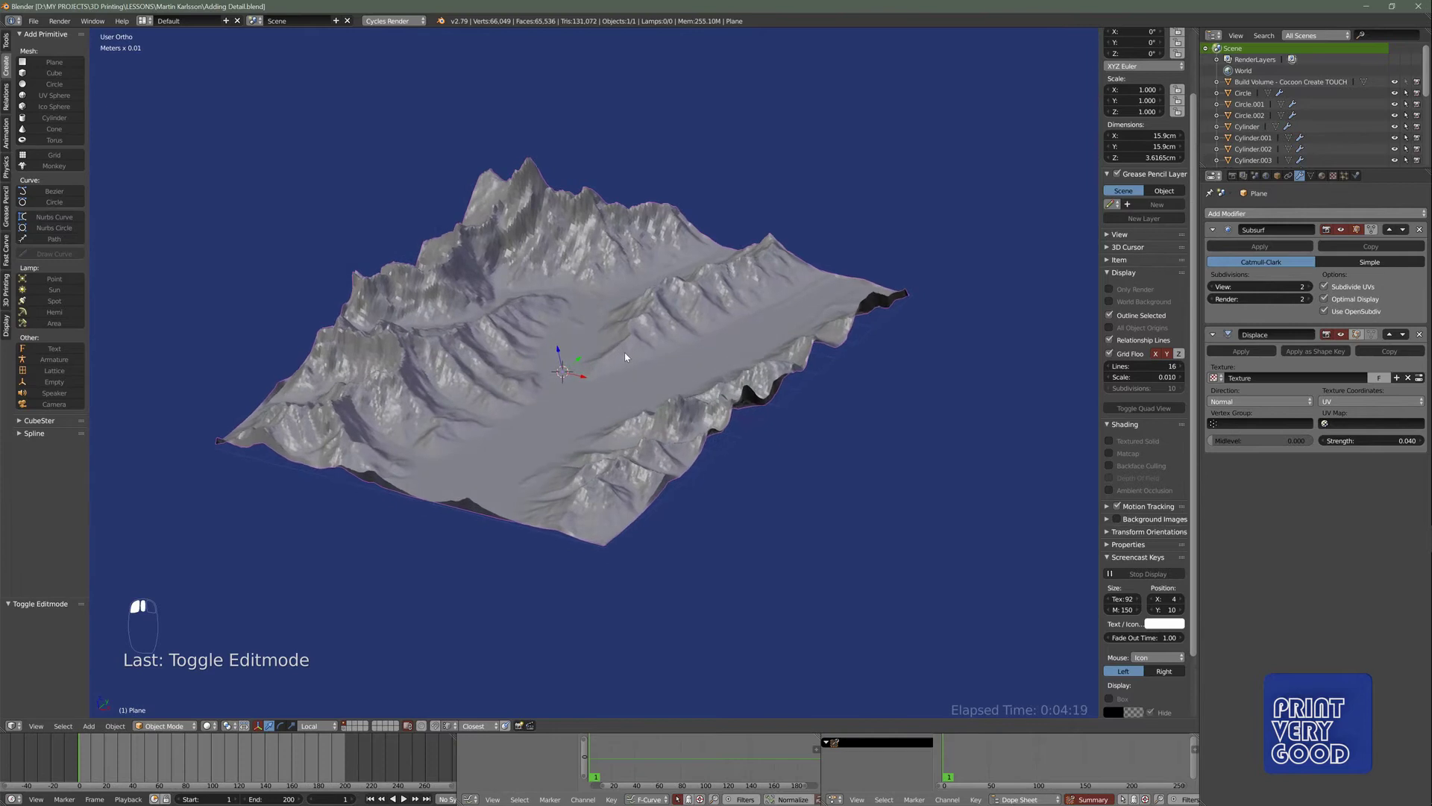
- Raise the Subsurf modifier's view subdivisions to 4, checking the mountain detail up close
click(1311, 287)
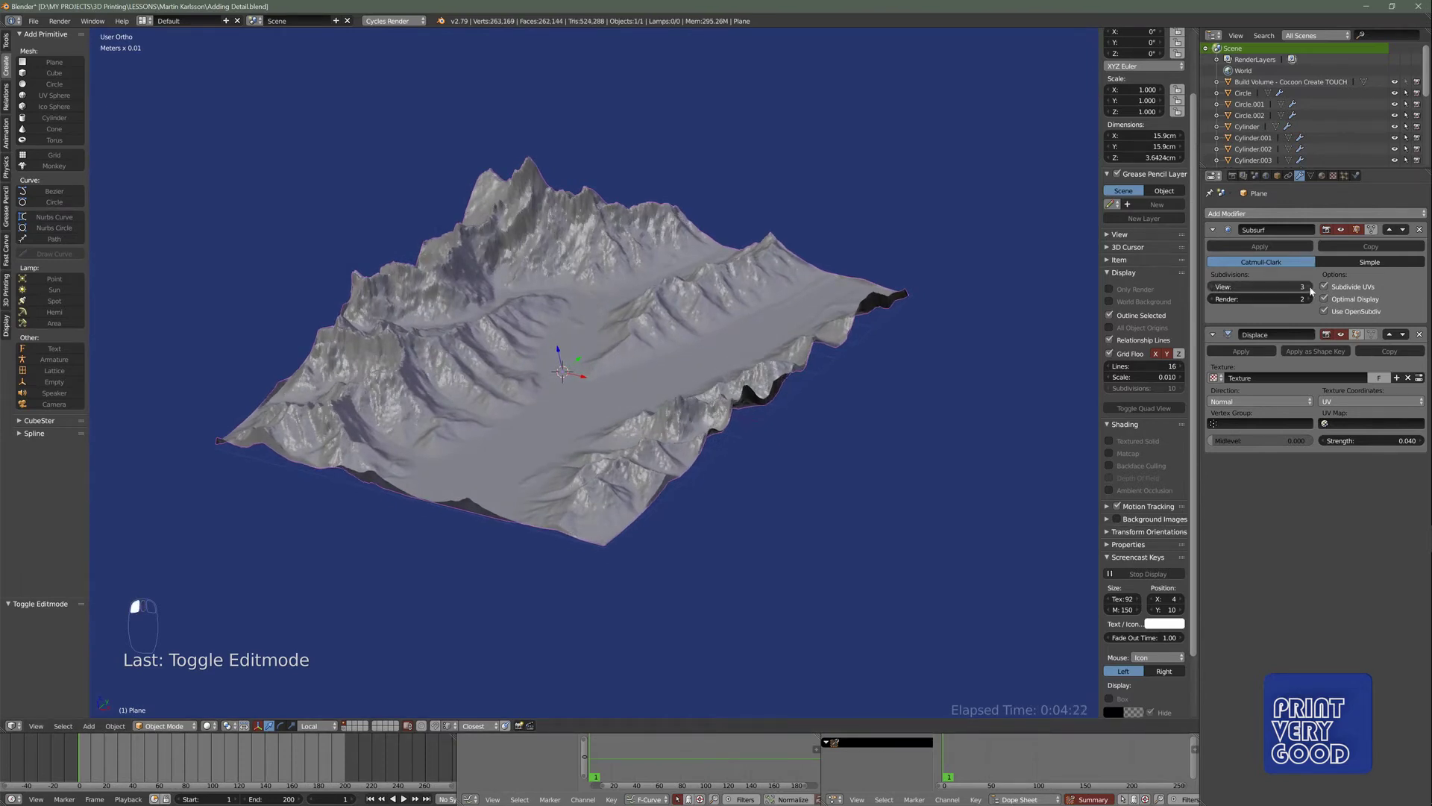
middle_drag(693, 388, 717, 414)
scroll(718, 416, up, 4)
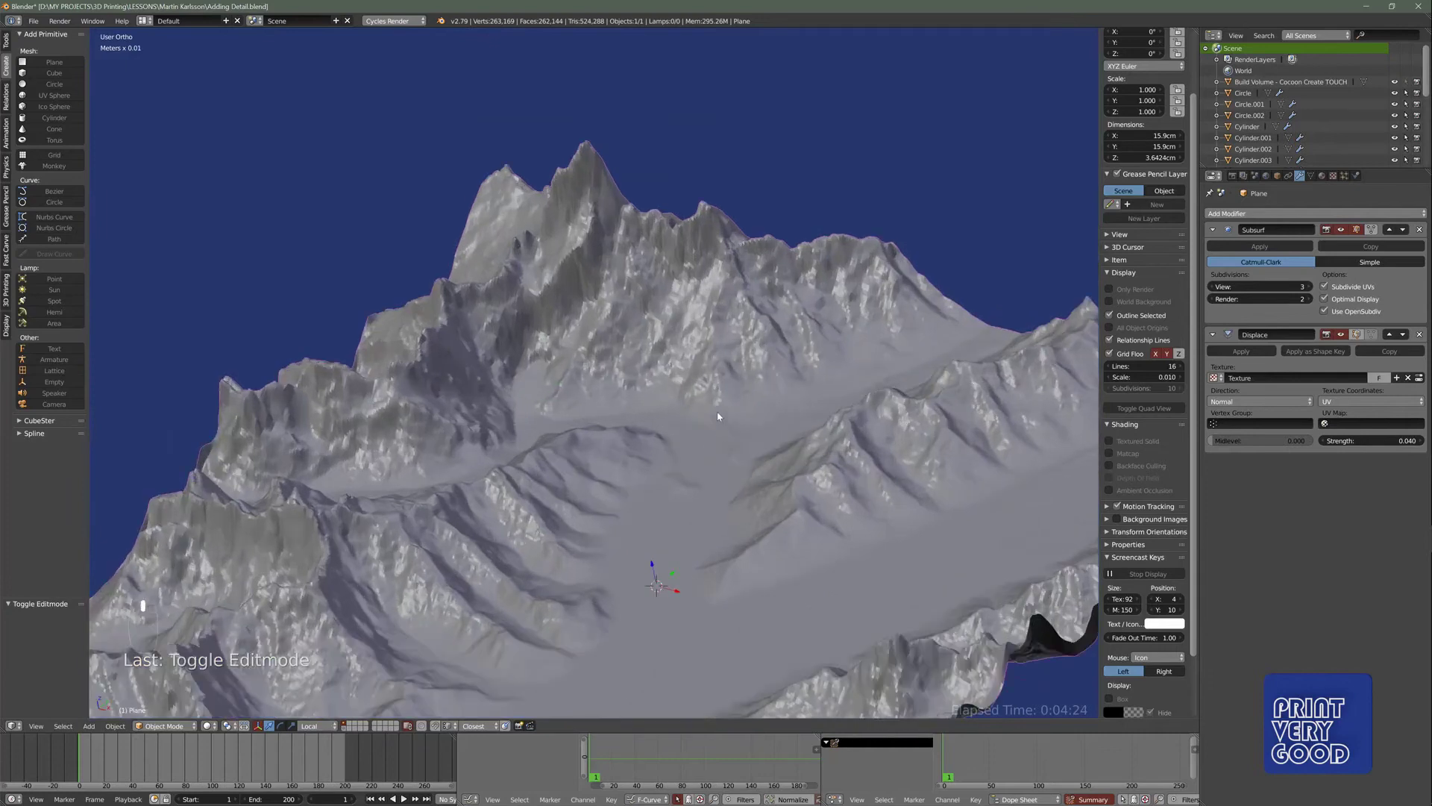
click(1311, 288)
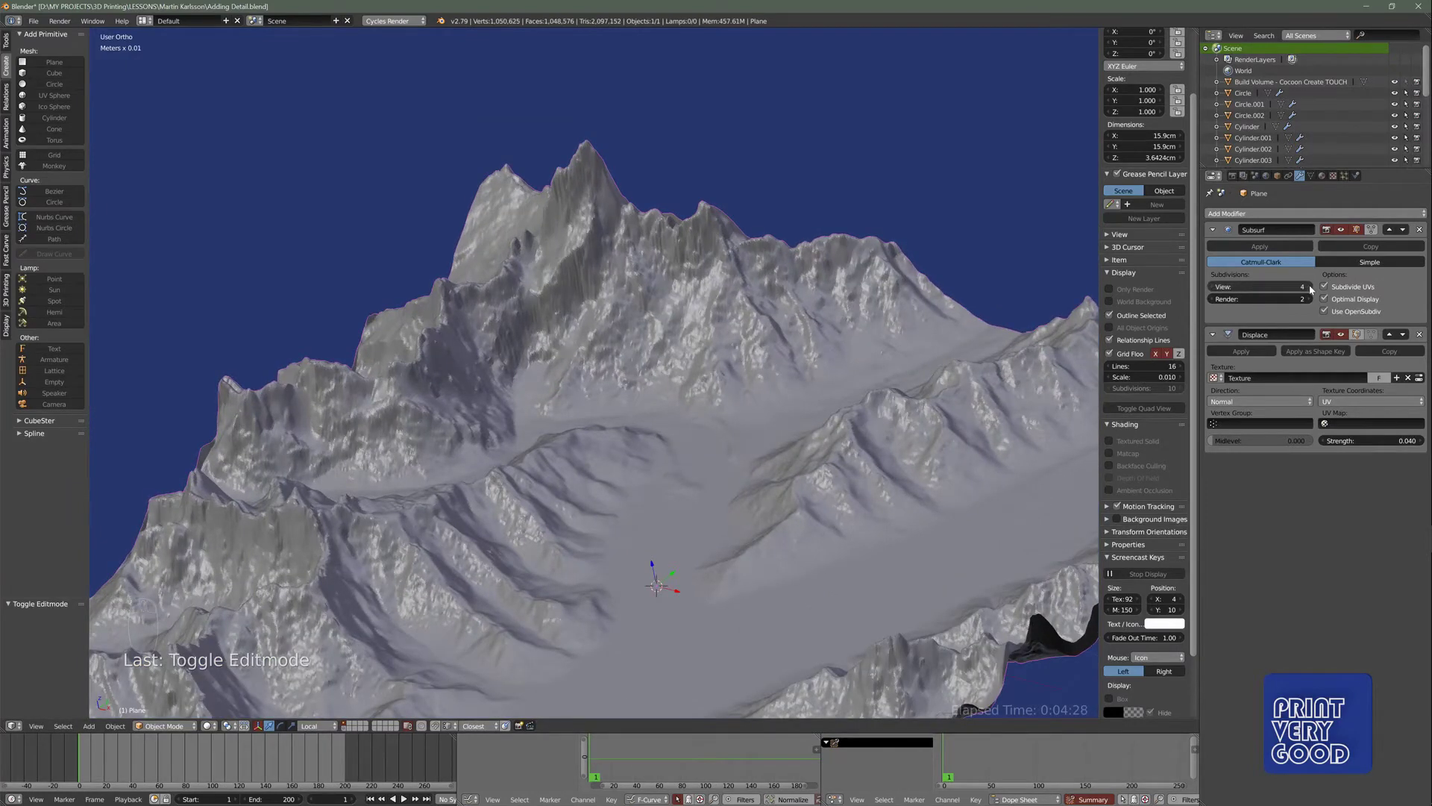
shift+middle_drag(716, 383, 619, 293)
scroll(619, 293, down, 5)
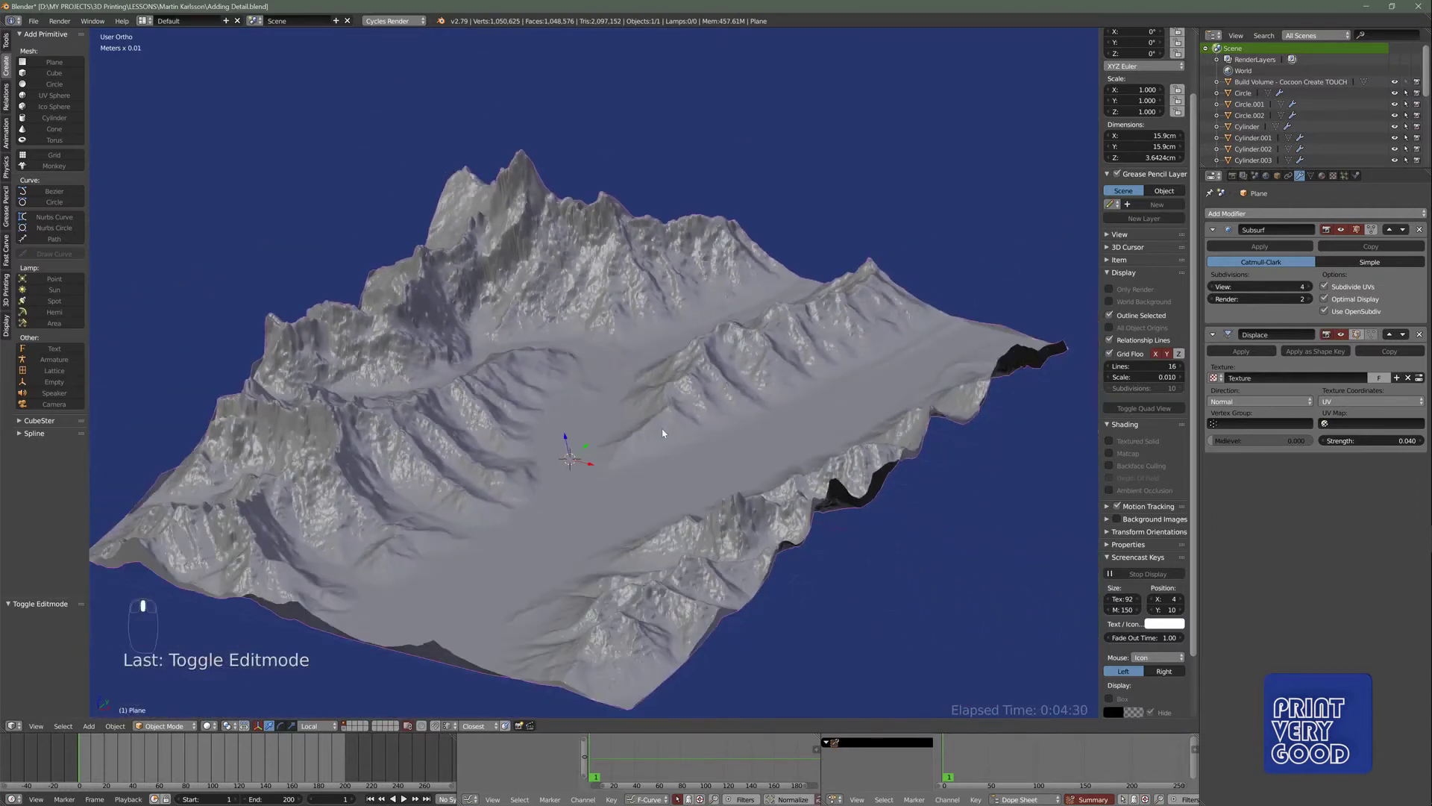
middle_drag(671, 447, 622, 499)
- Subdivide the whole plane mesh once more in Edit Mode and return to Object Mode
key(Tab)
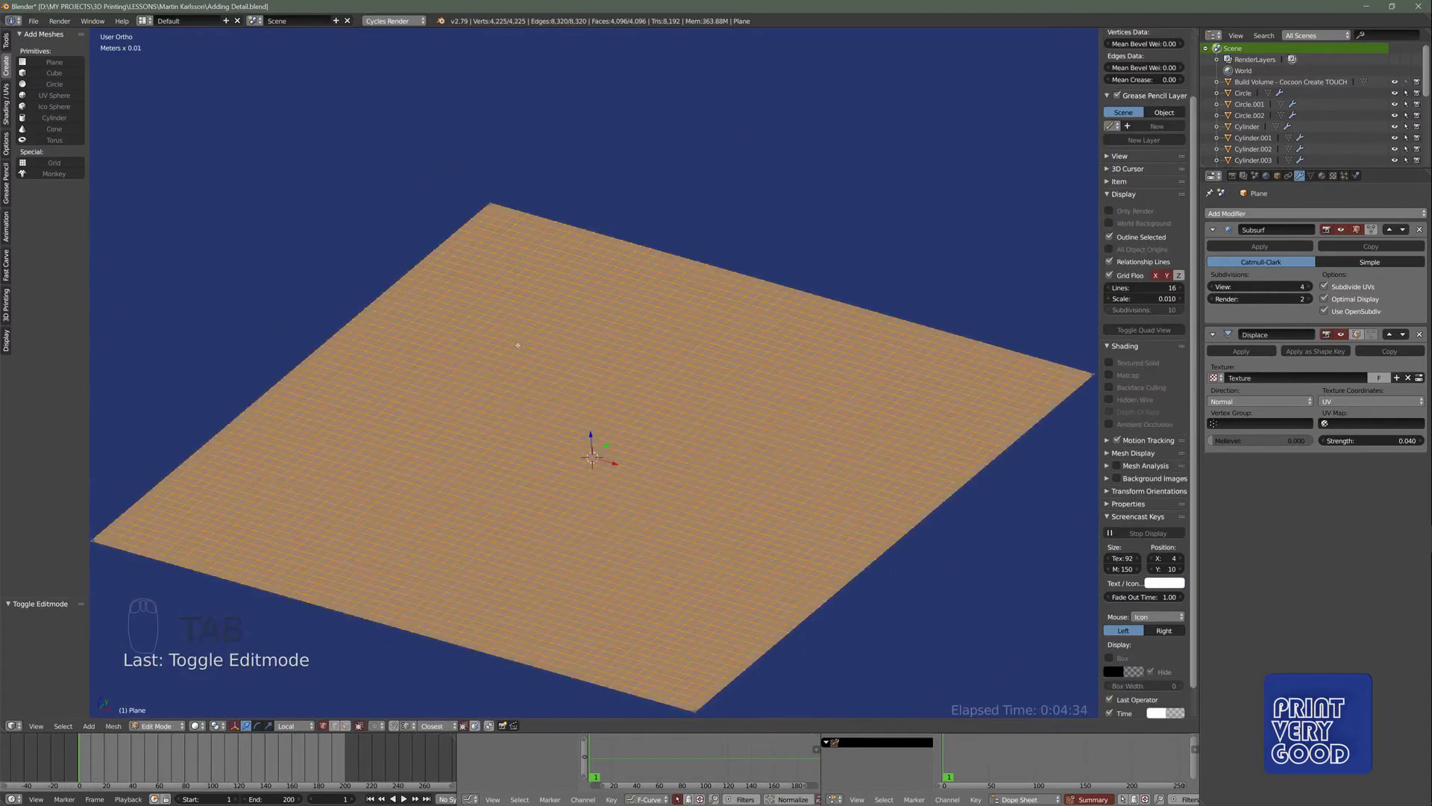
key(w)
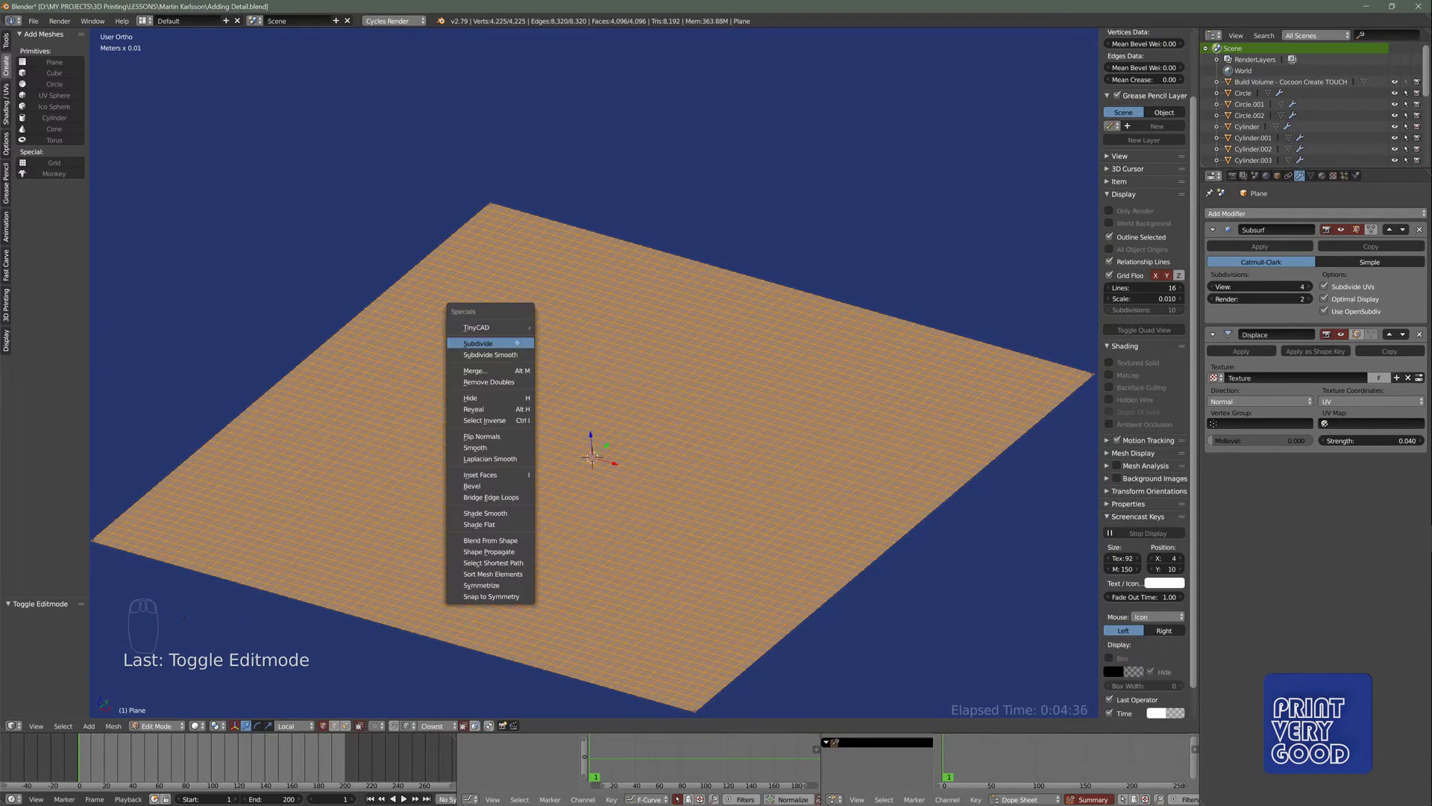
click(517, 343)
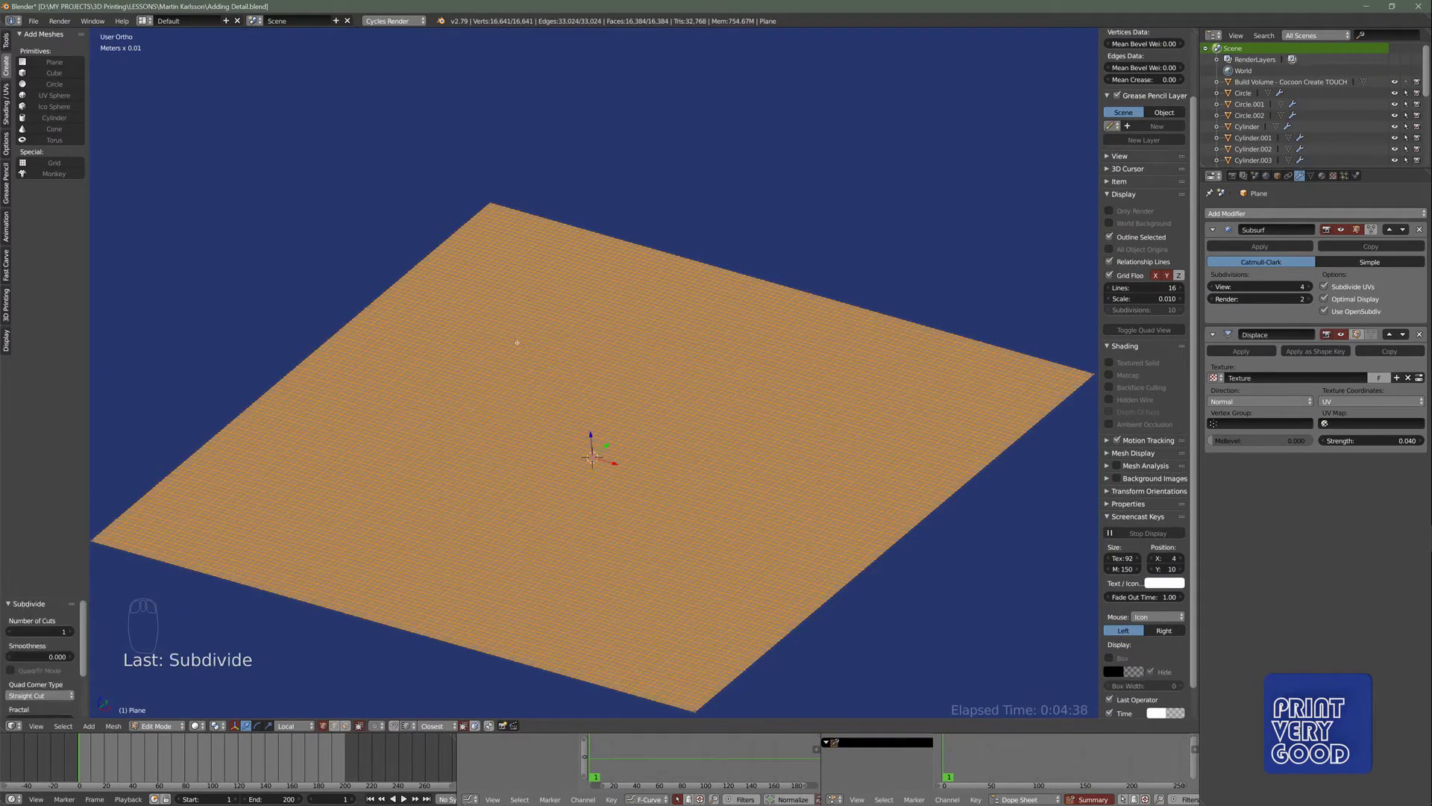
key(Tab)
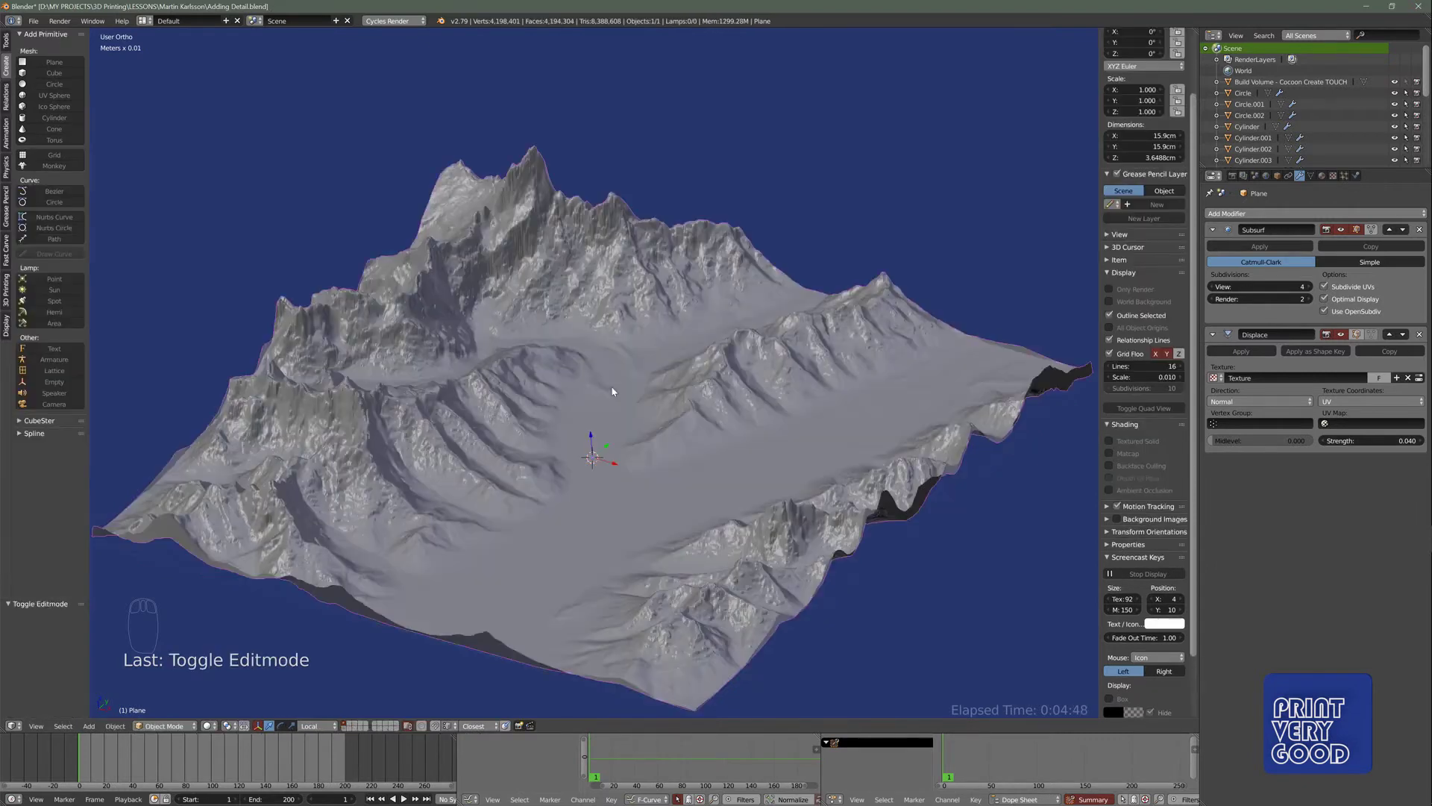
- Duplicate the terrain and move the copy about 19.1 cm along the X axis, beside the original
middle_drag(611, 391, 552, 439)
key(shift+d)
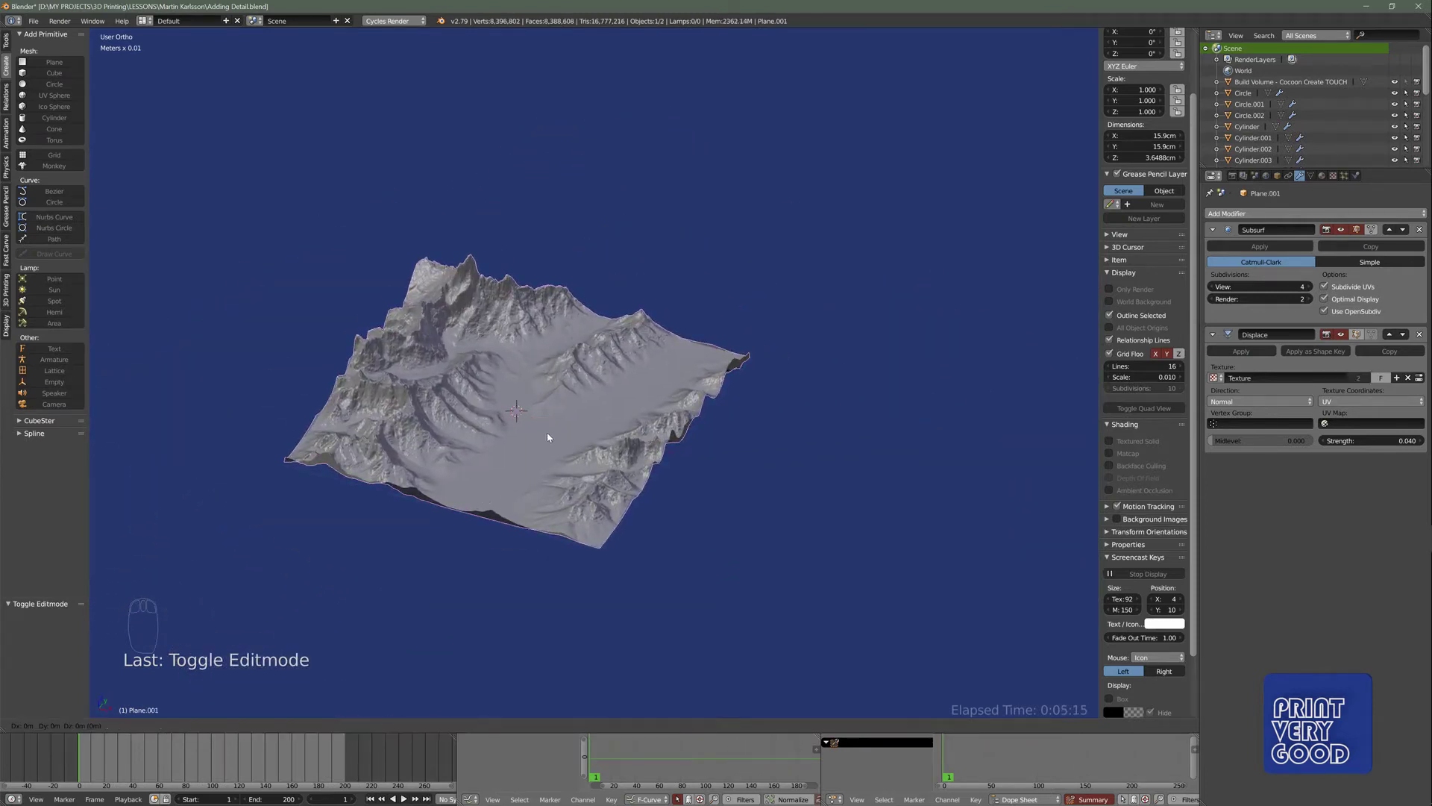
right_click(548, 437)
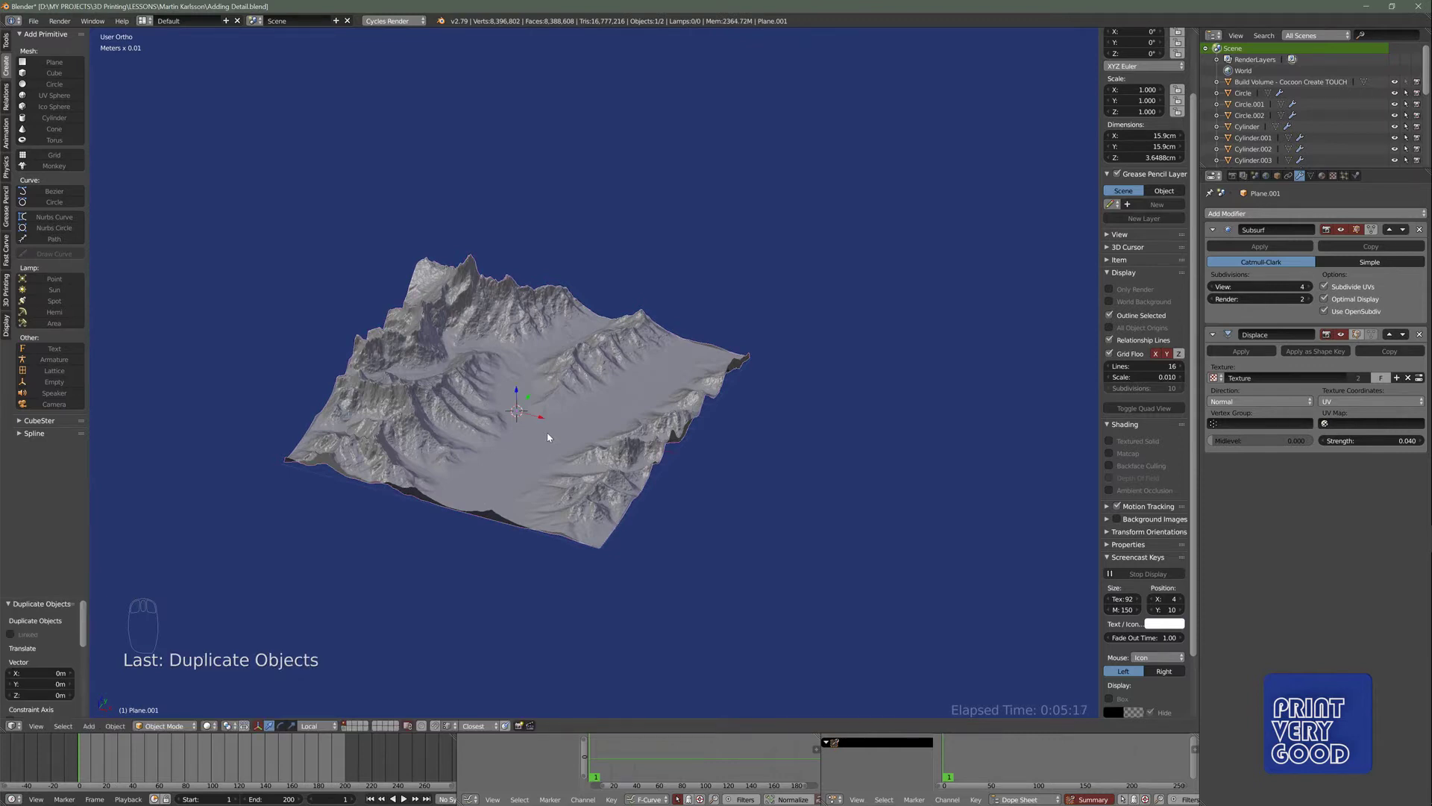
key(g)
key(x)
click(938, 496)
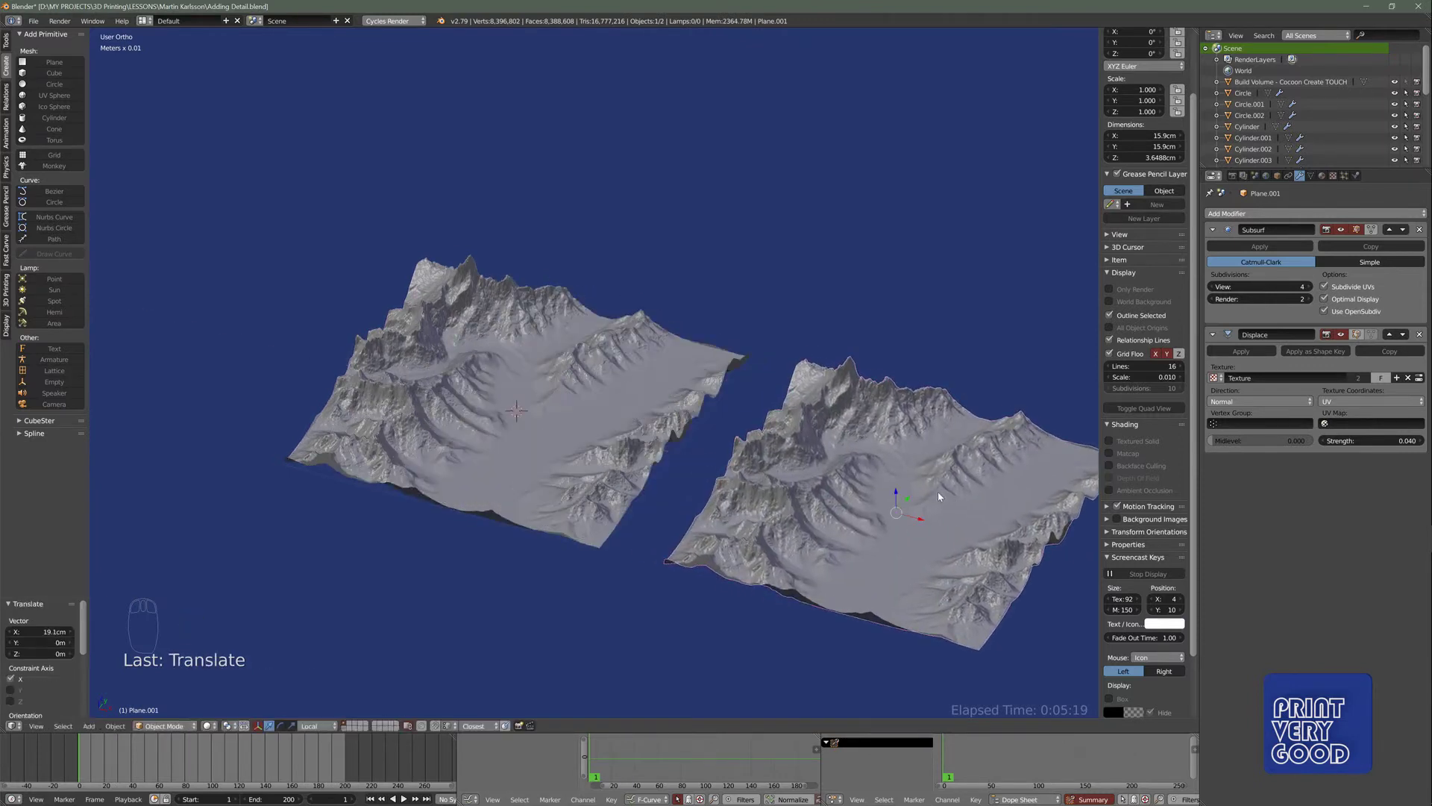
- Move the duplicated terrain to the second layer as a backup
scroll(640, 470, down, 3)
middle_drag(640, 470, 558, 355)
scroll(605, 416, up, 3)
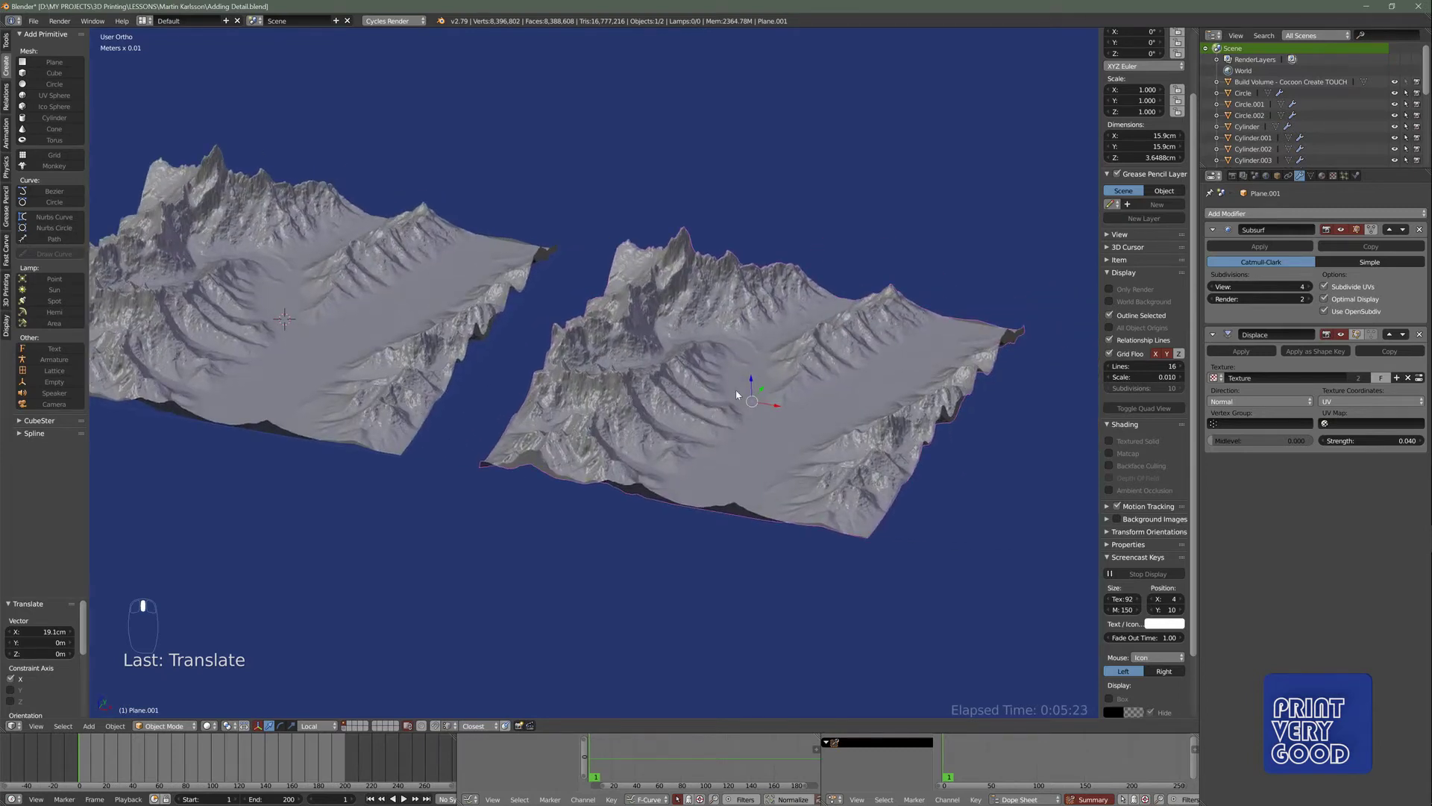
key(m)
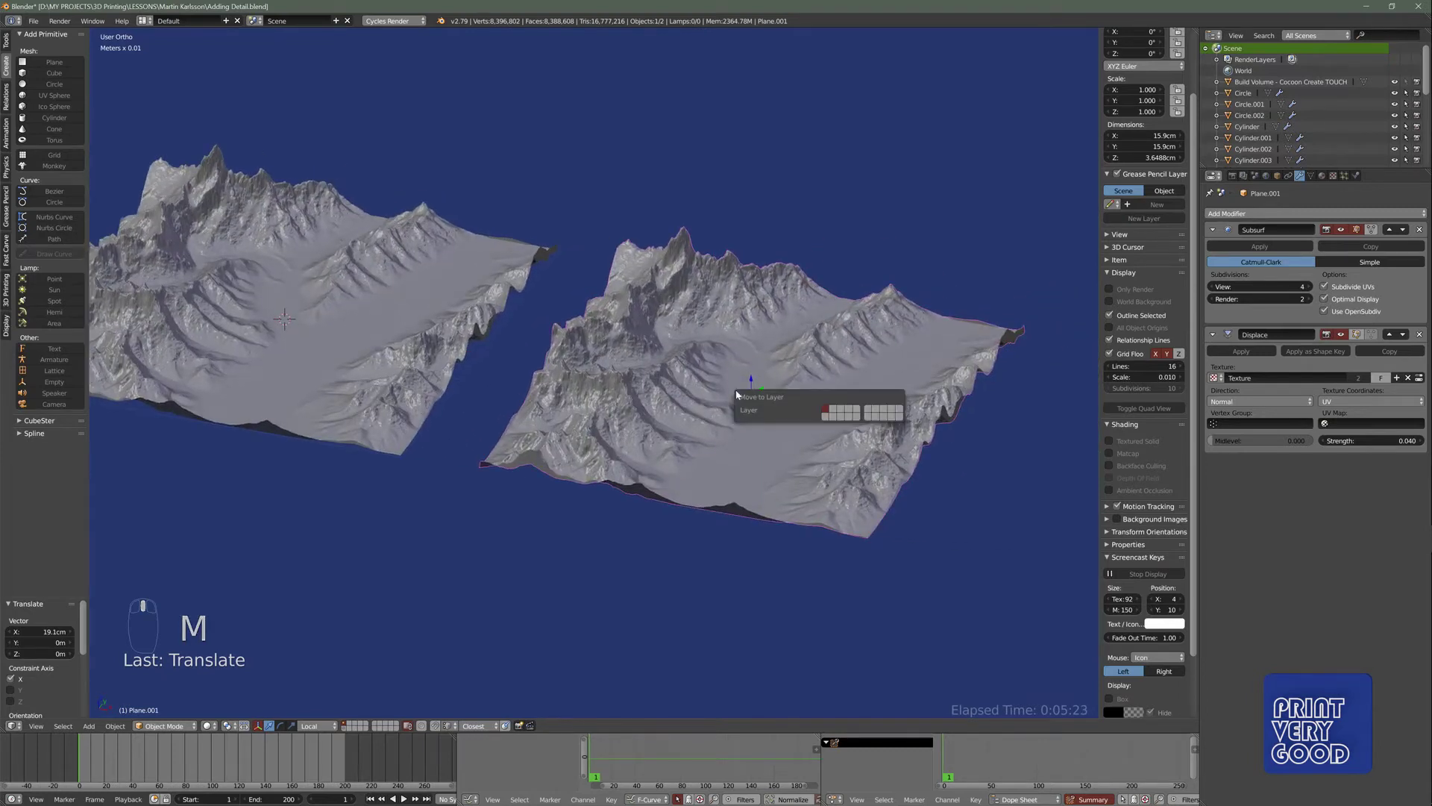
click(834, 412)
- Select and frame the original terrain, and apply its Subsurf and Displace modifiers
right_click(368, 338)
key(KP_Decimal)
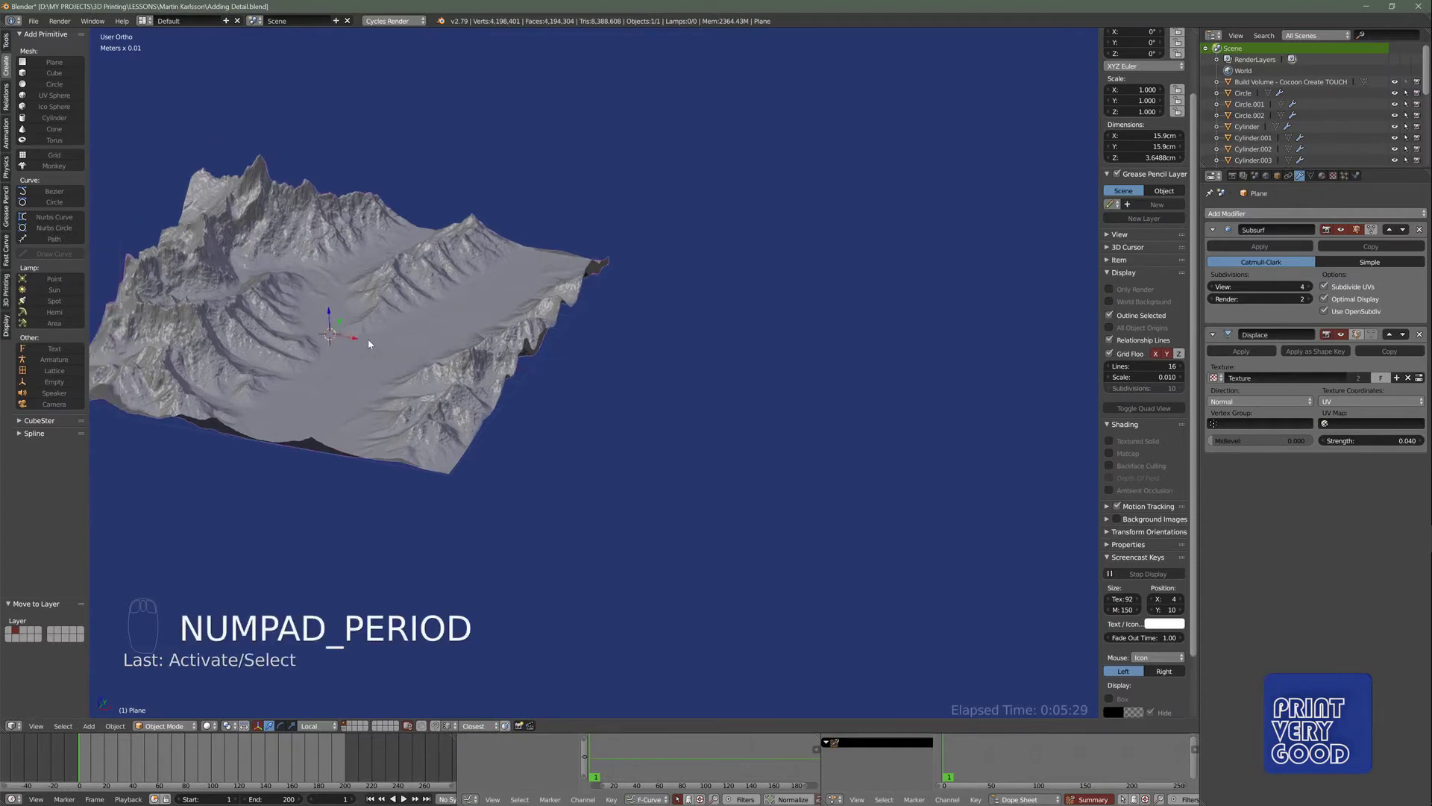
middle_drag(368, 339, 576, 402)
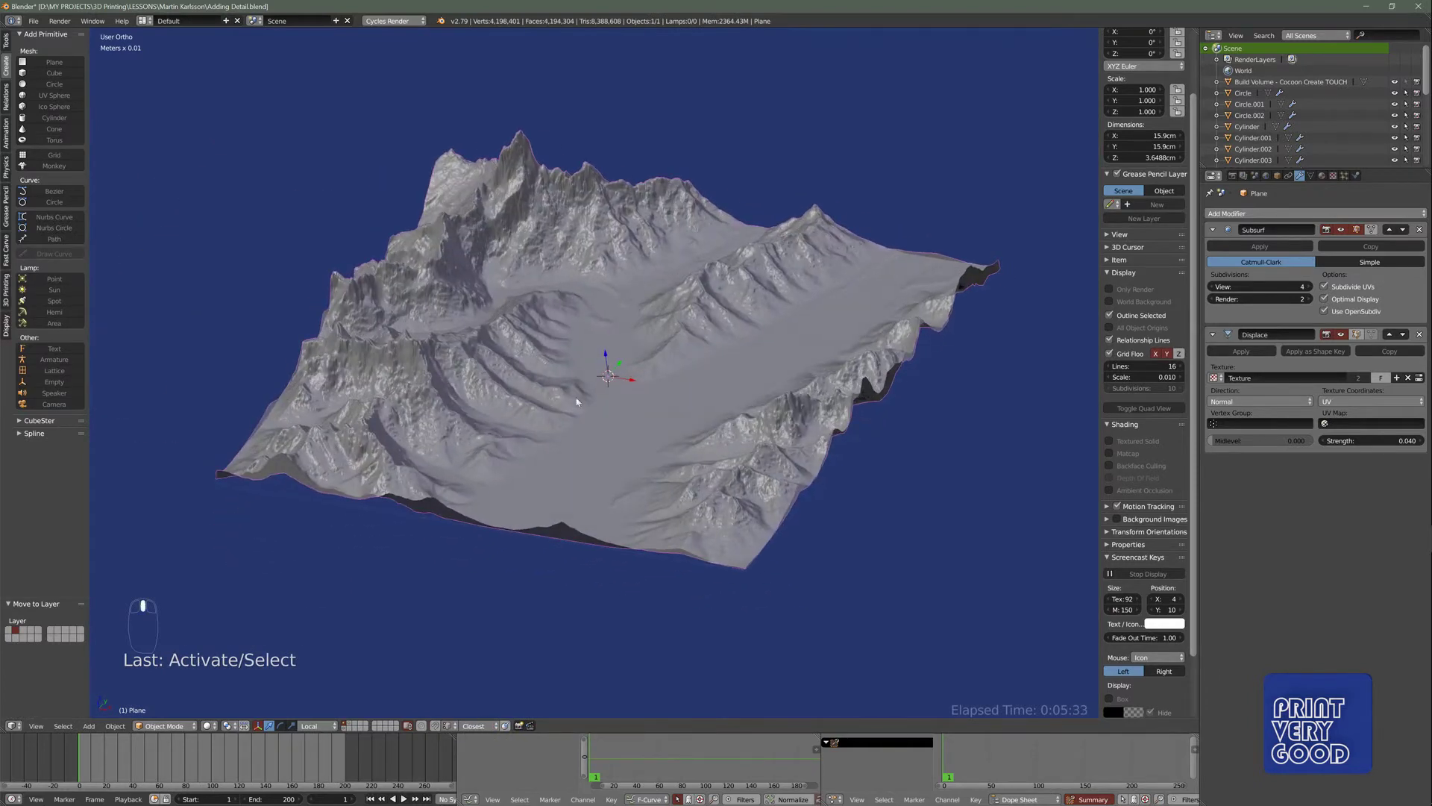
click(1273, 246)
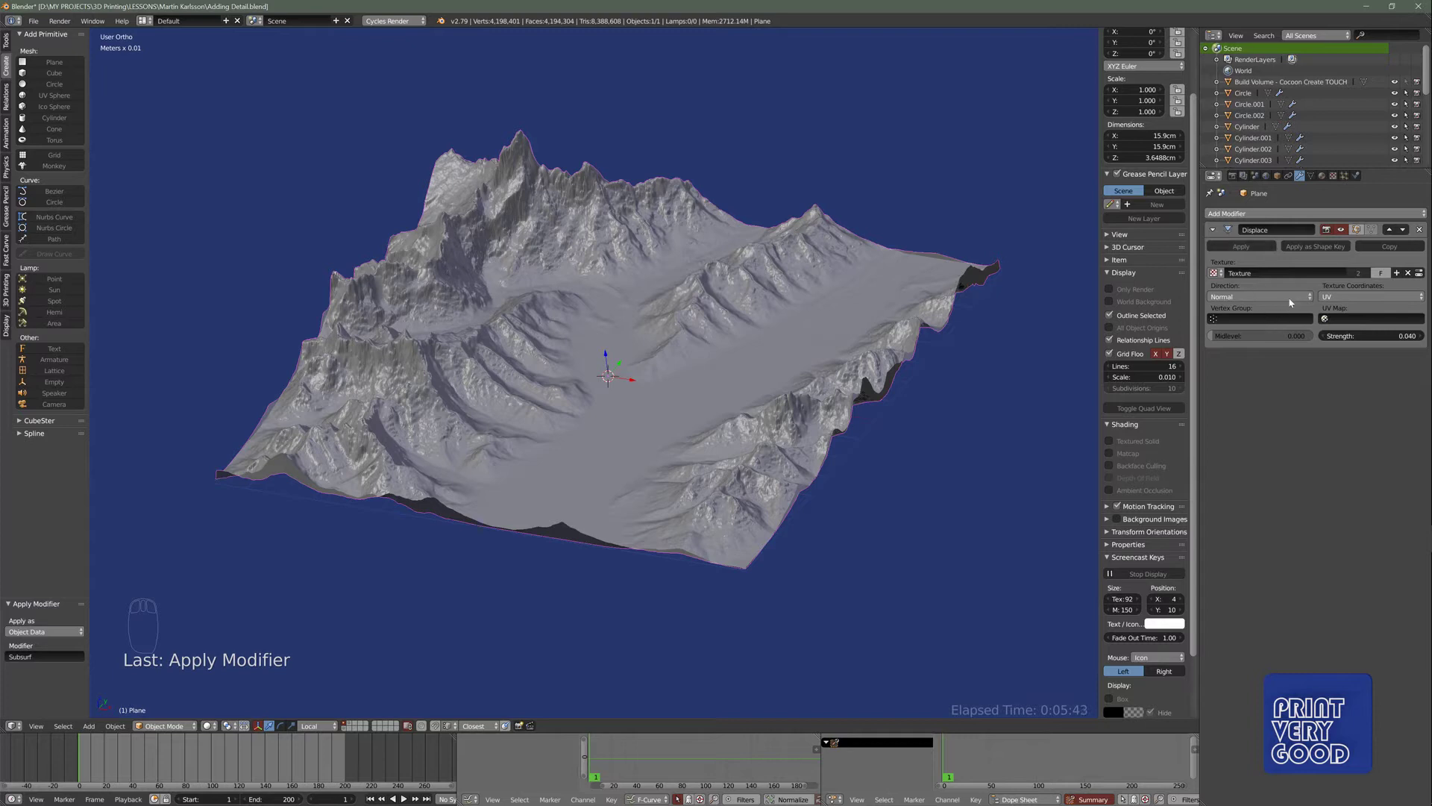
click(1241, 247)
click(1241, 247)
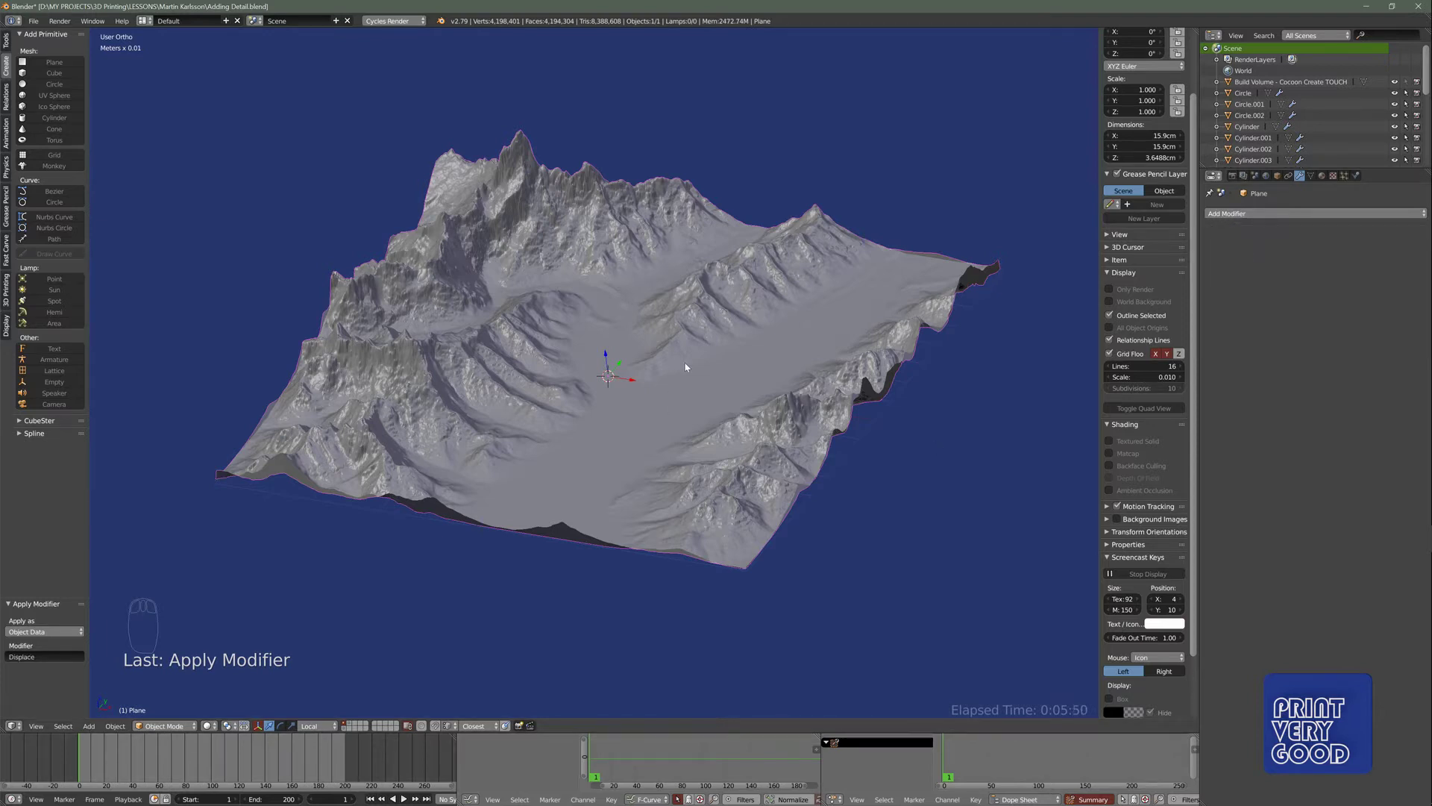
- Enter Edit Mode on the terrain, clear the selection and select the full edge loop along one side border
key(Tab)
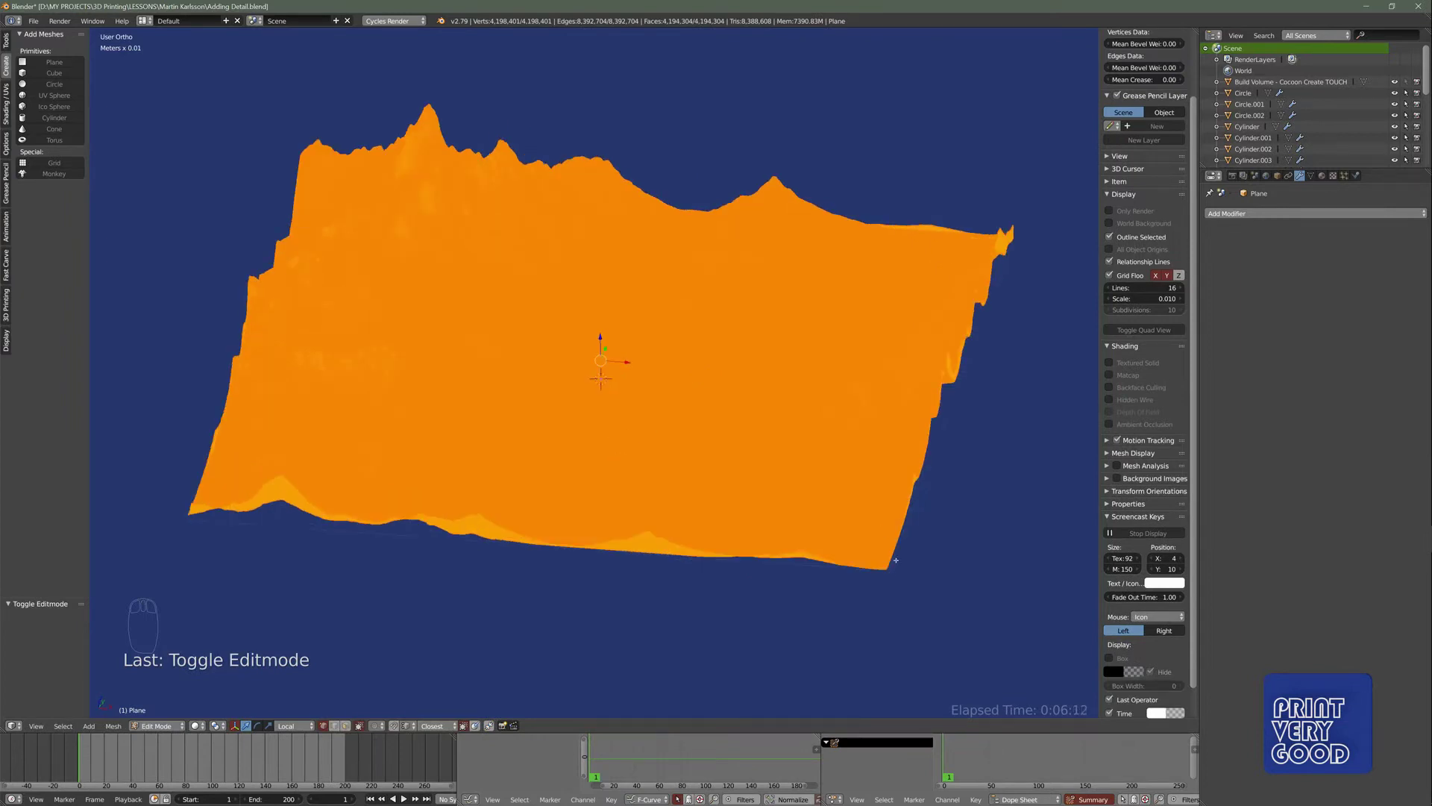
key(a)
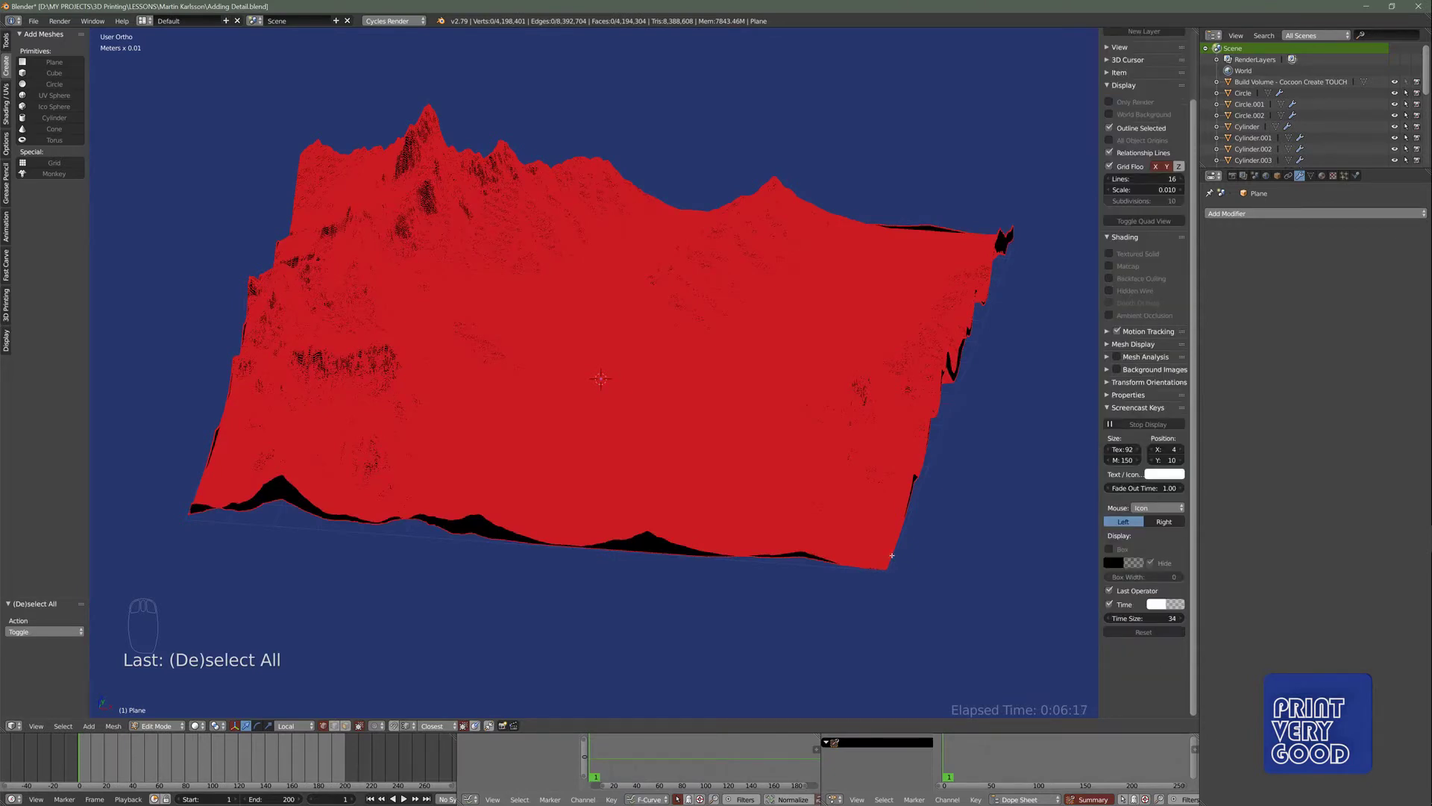
right_click(891, 554)
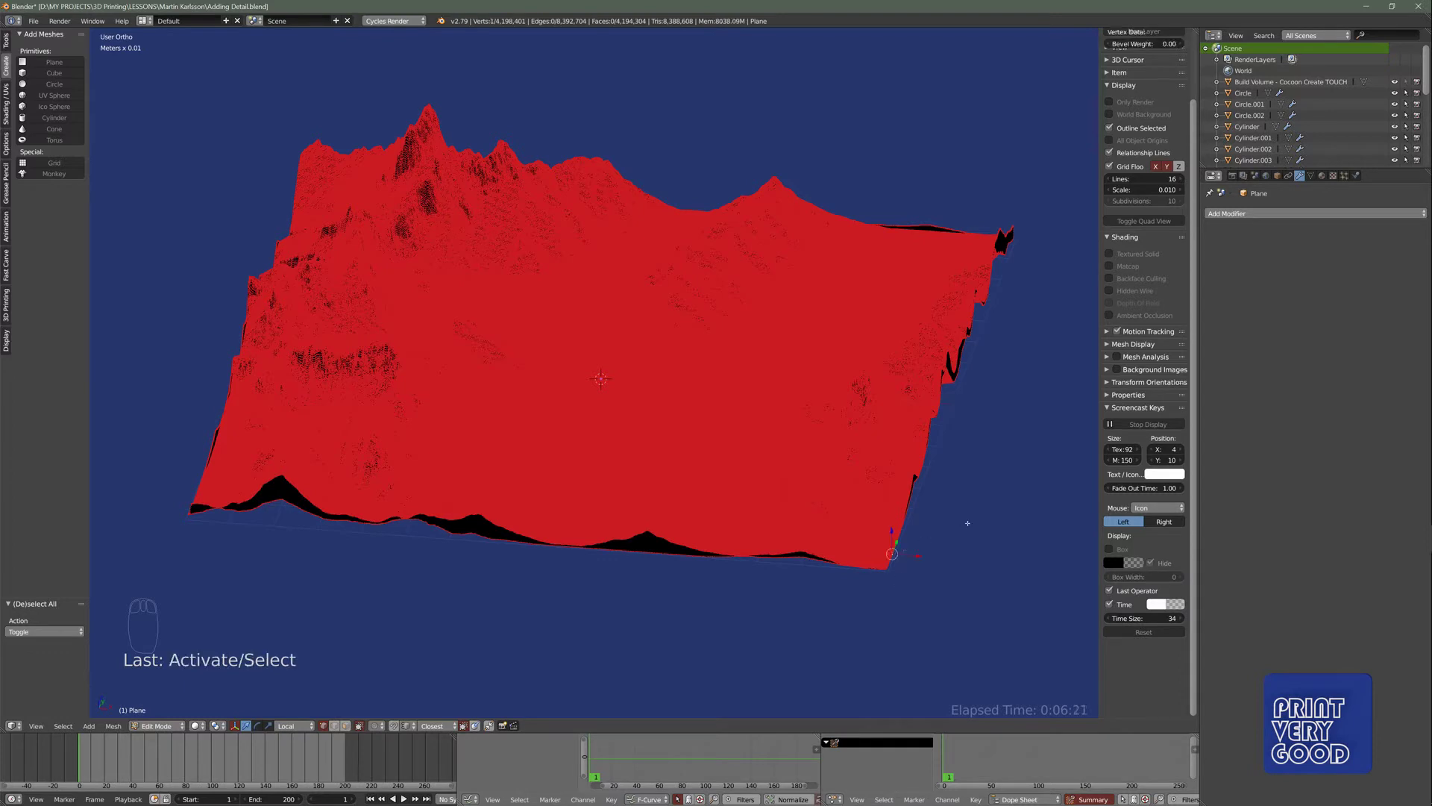
scroll(597, 377, up, 5)
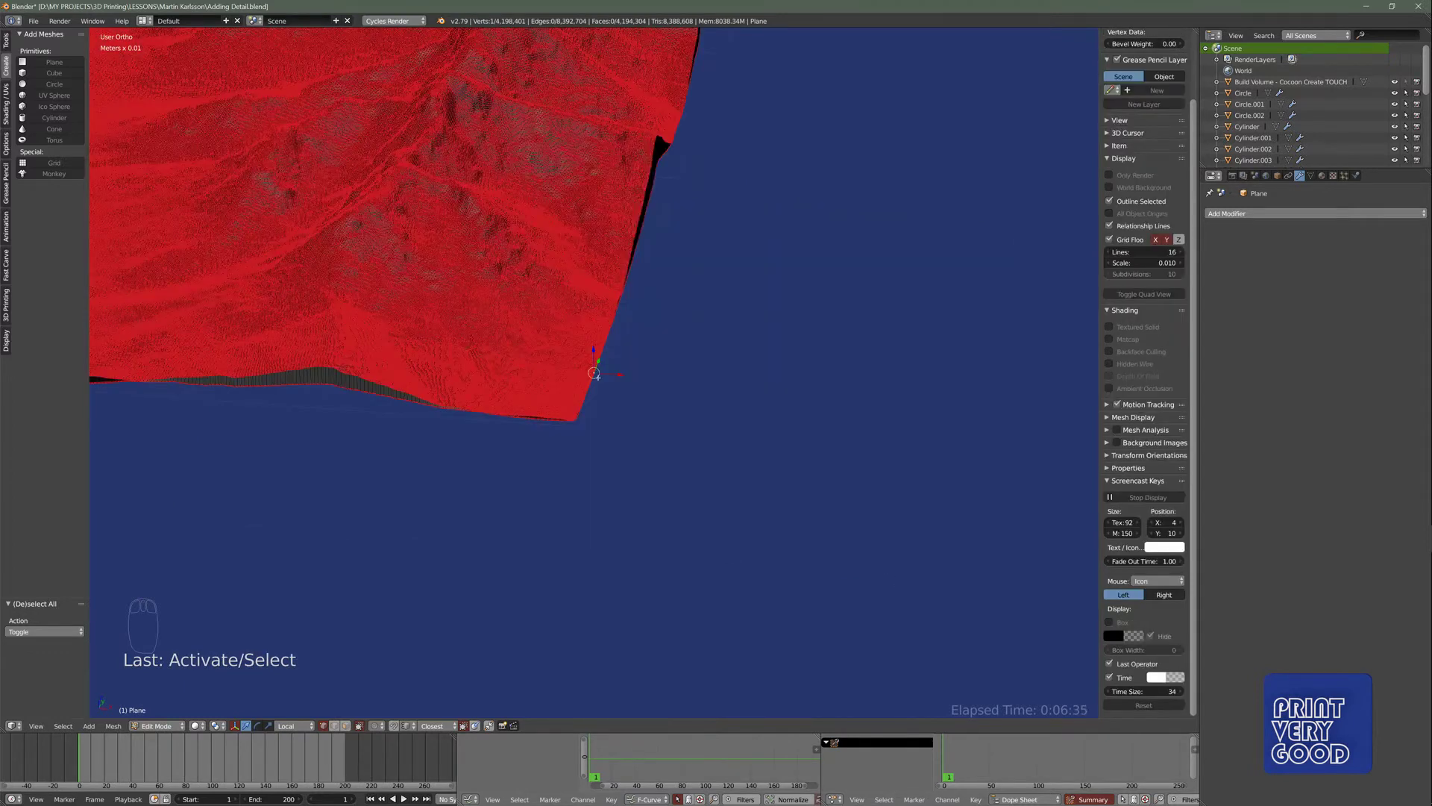
scroll(594, 373, up, 3)
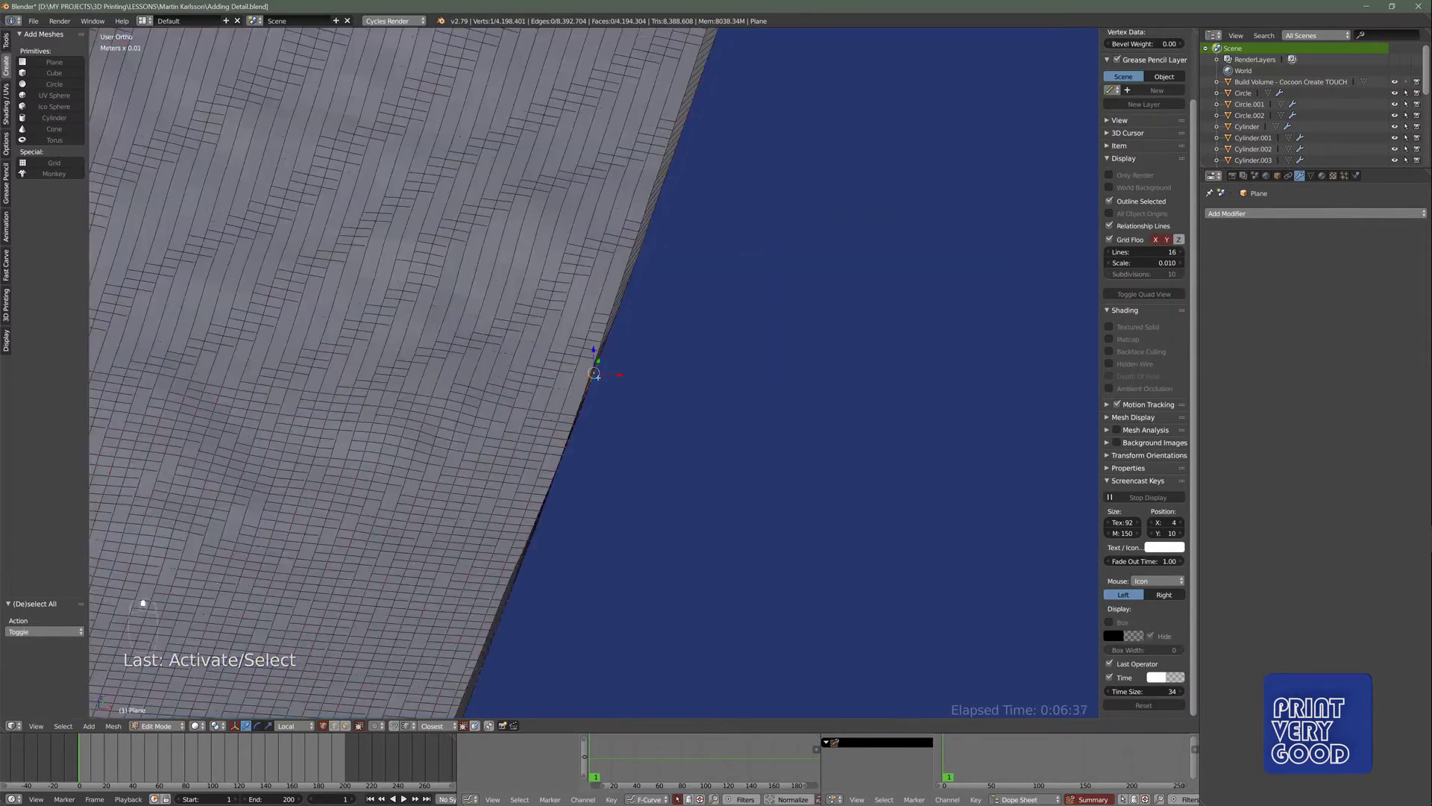
alt+right_click(610, 332)
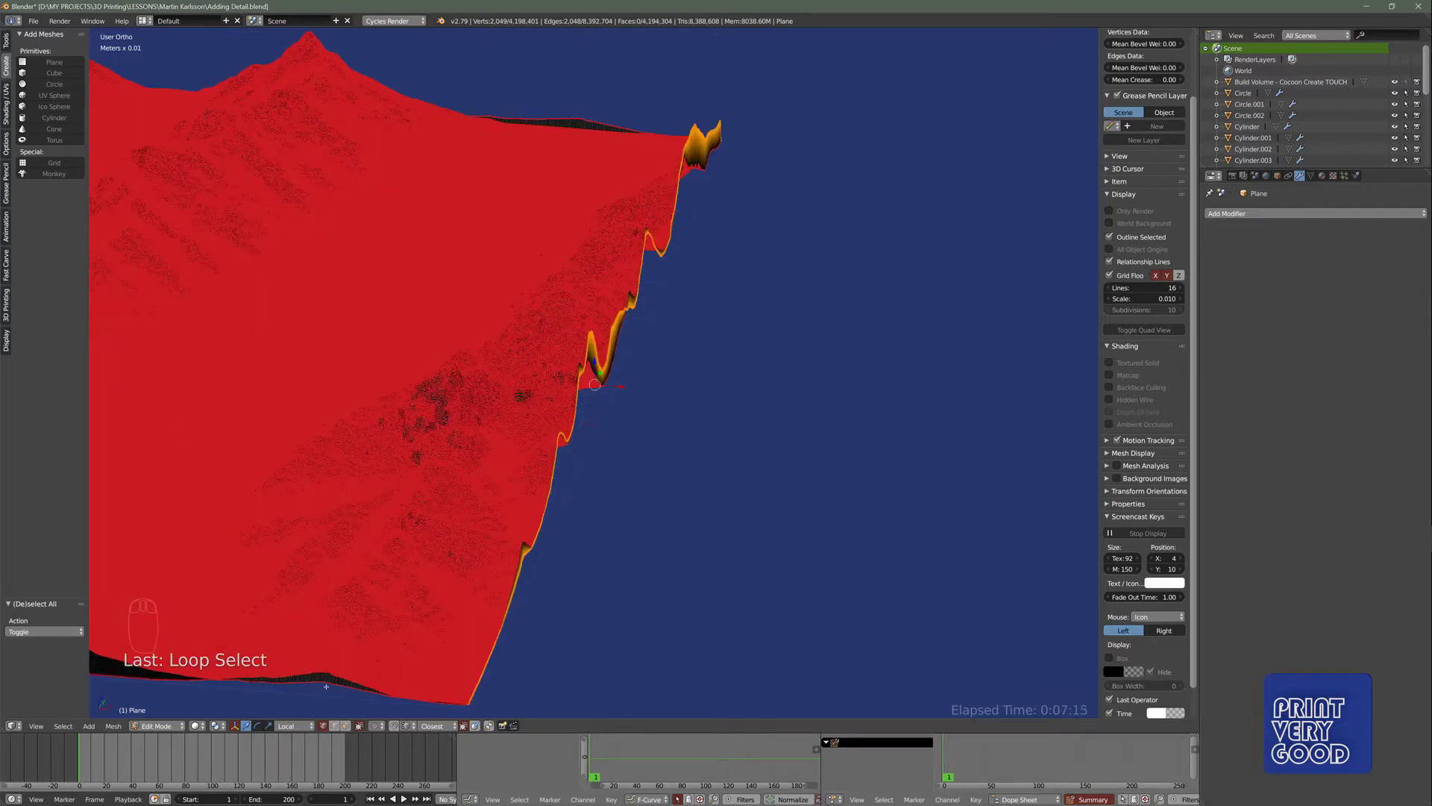
- Add the other three border edge loops to the selection so the terrain's whole perimeter is selected
alt+shift+right_click(326, 686)
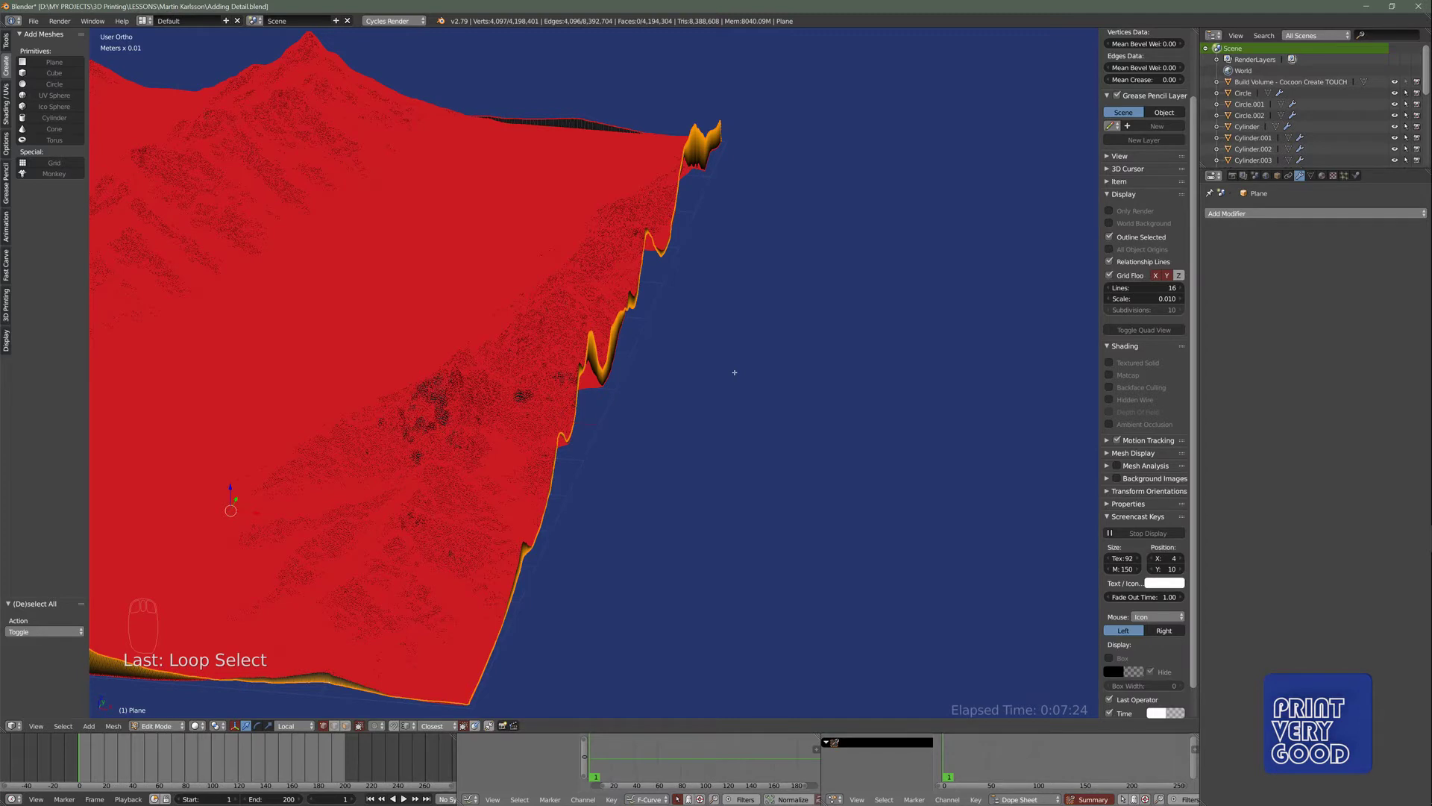
alt+shift+click(567, 121)
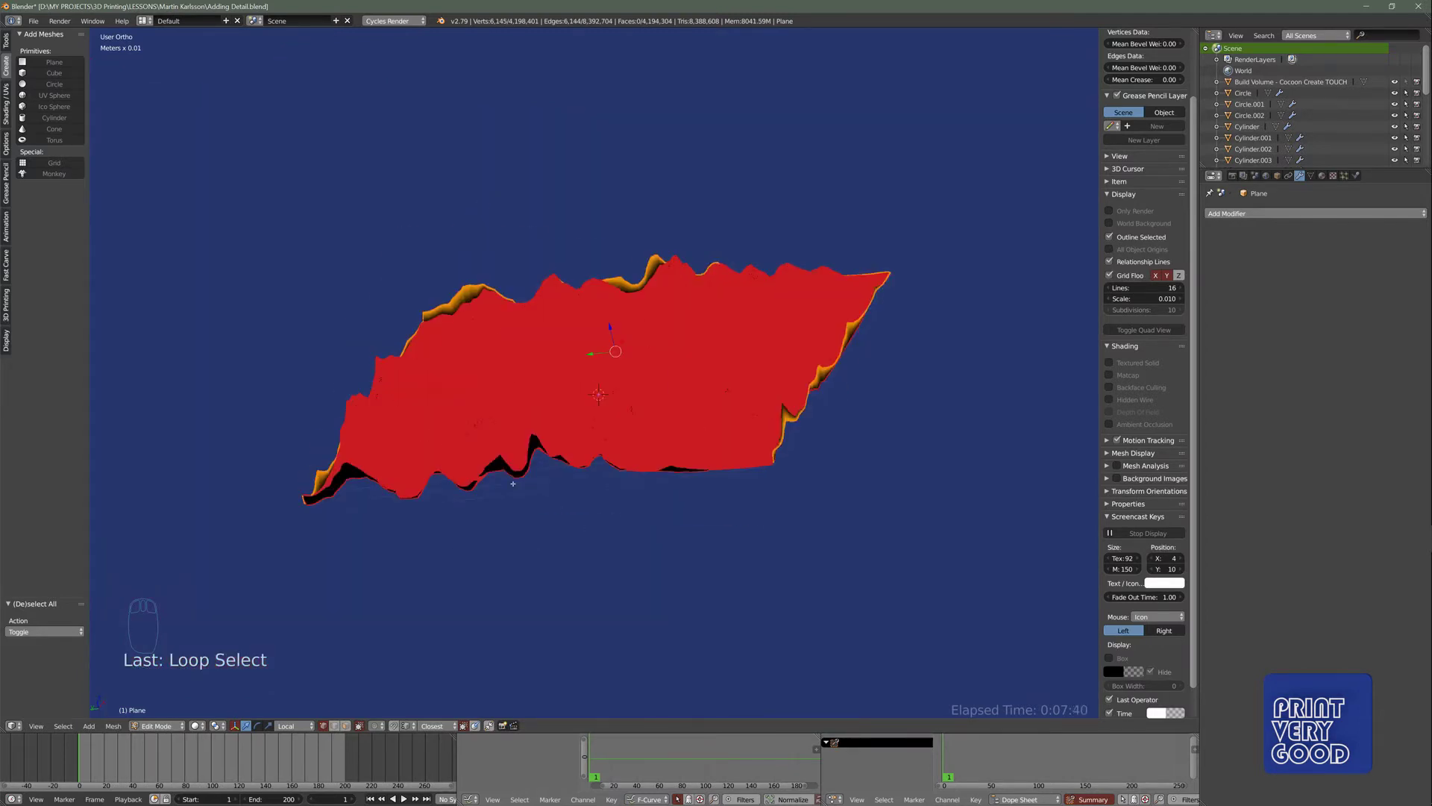
middle_drag(513, 483, 513, 484)
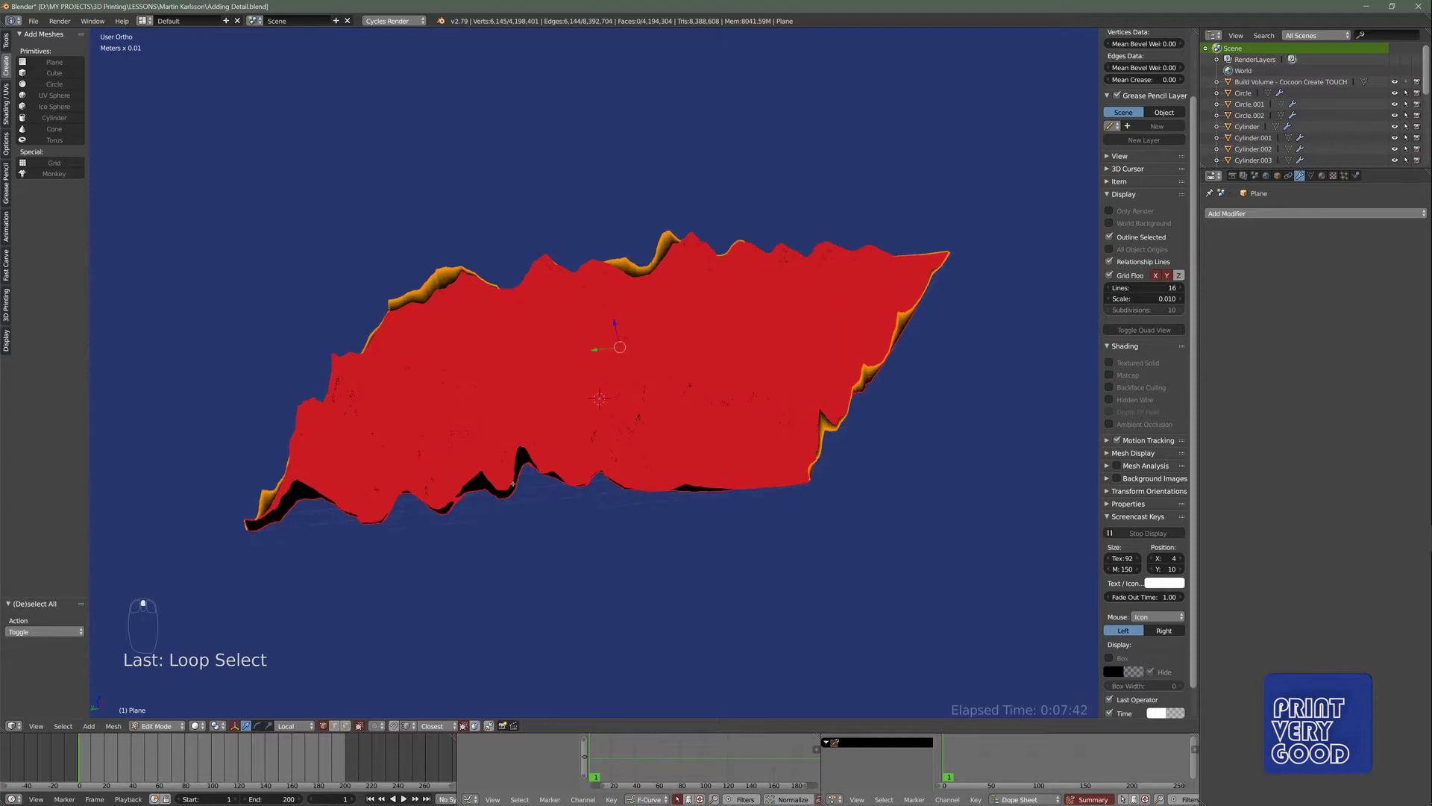
scroll(527, 506, up, 2)
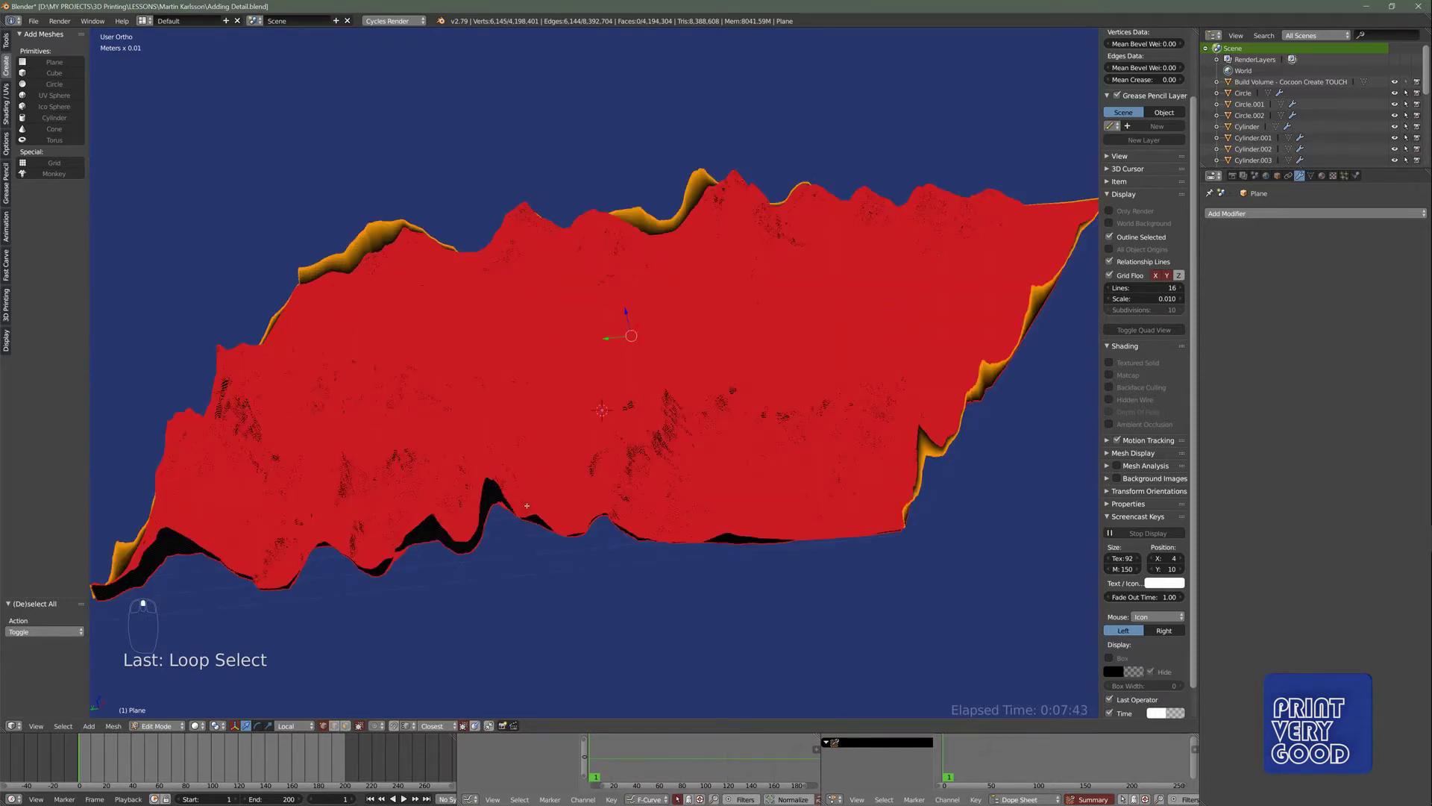
scroll(527, 506, up, 2)
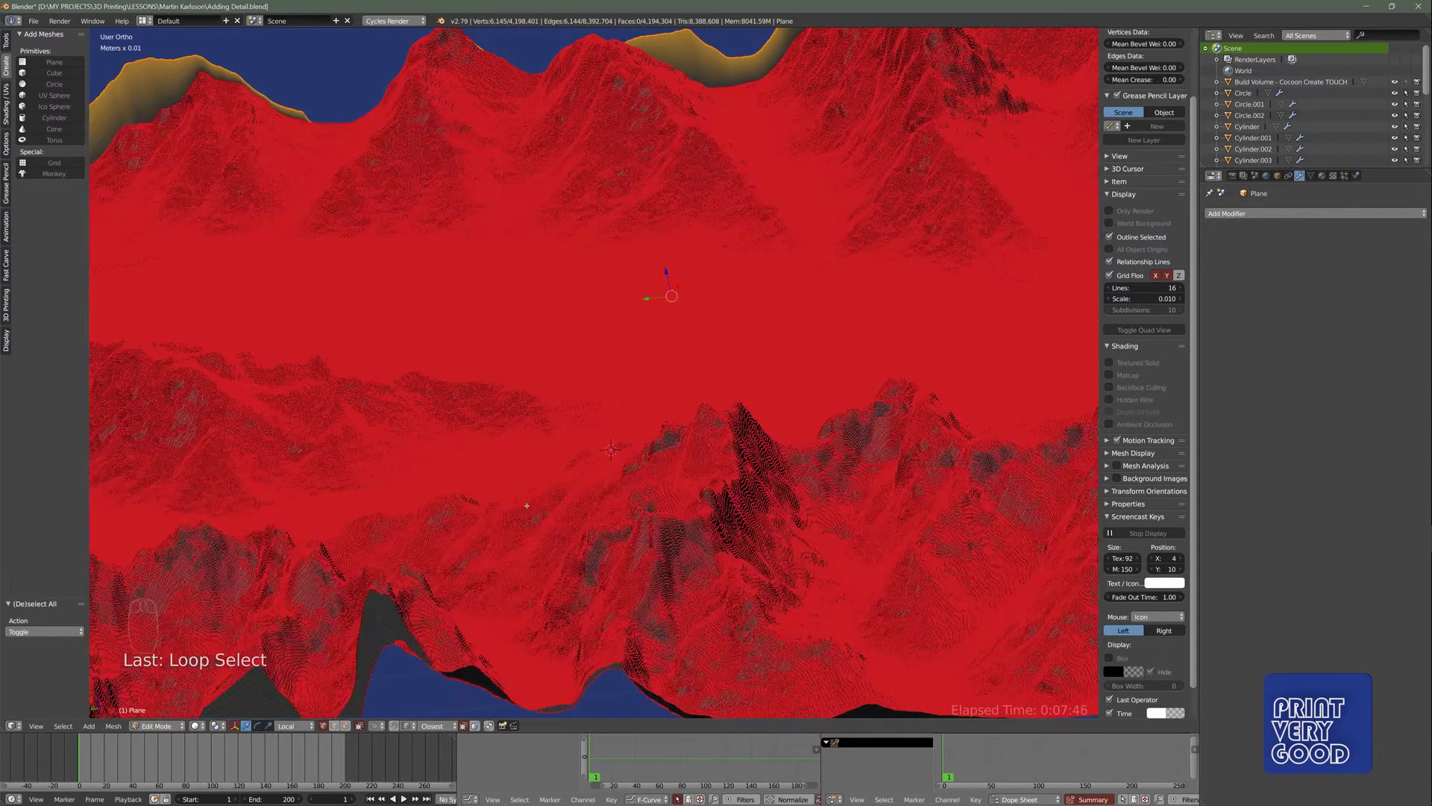
middle_drag(527, 506, 526, 506)
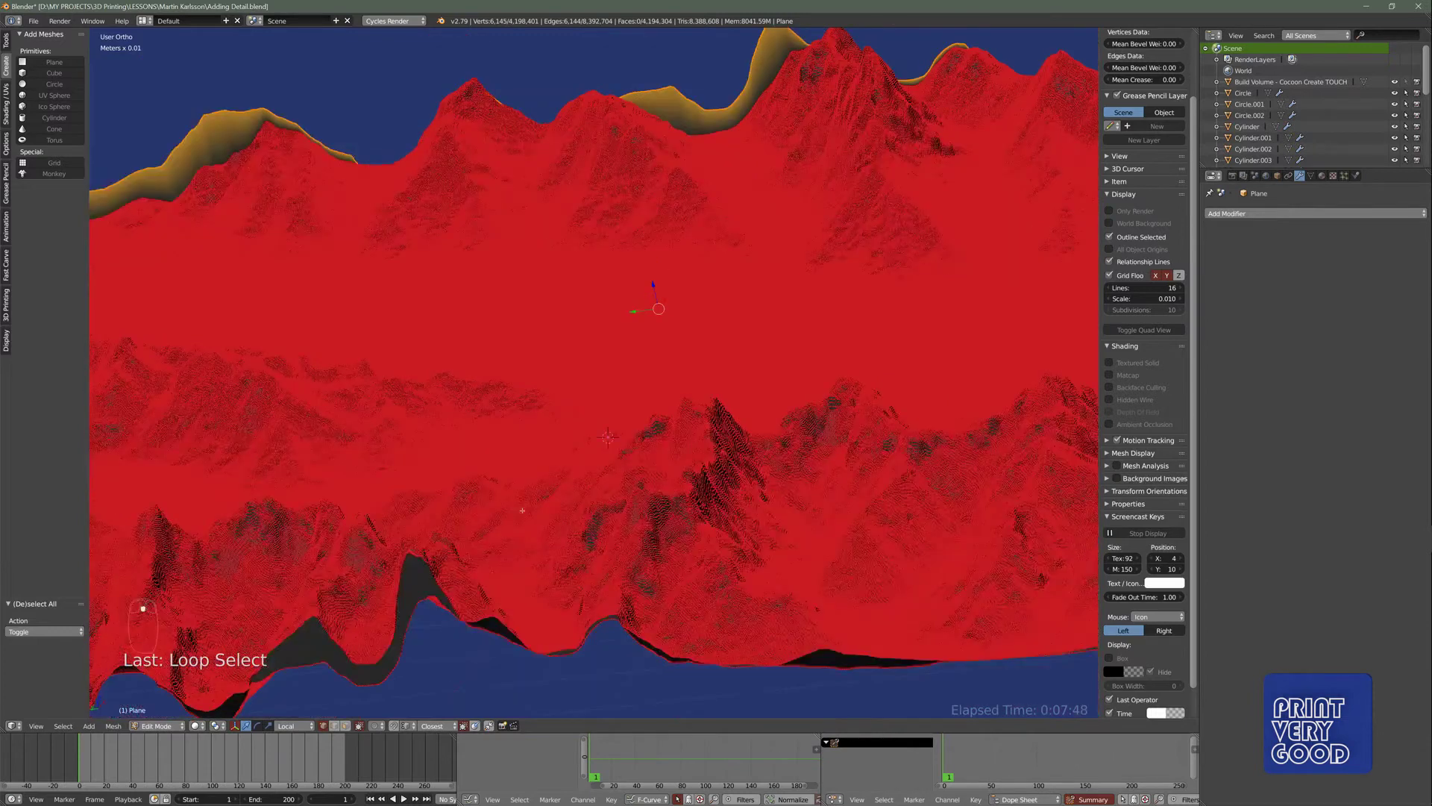
alt+shift+right_click(411, 628)
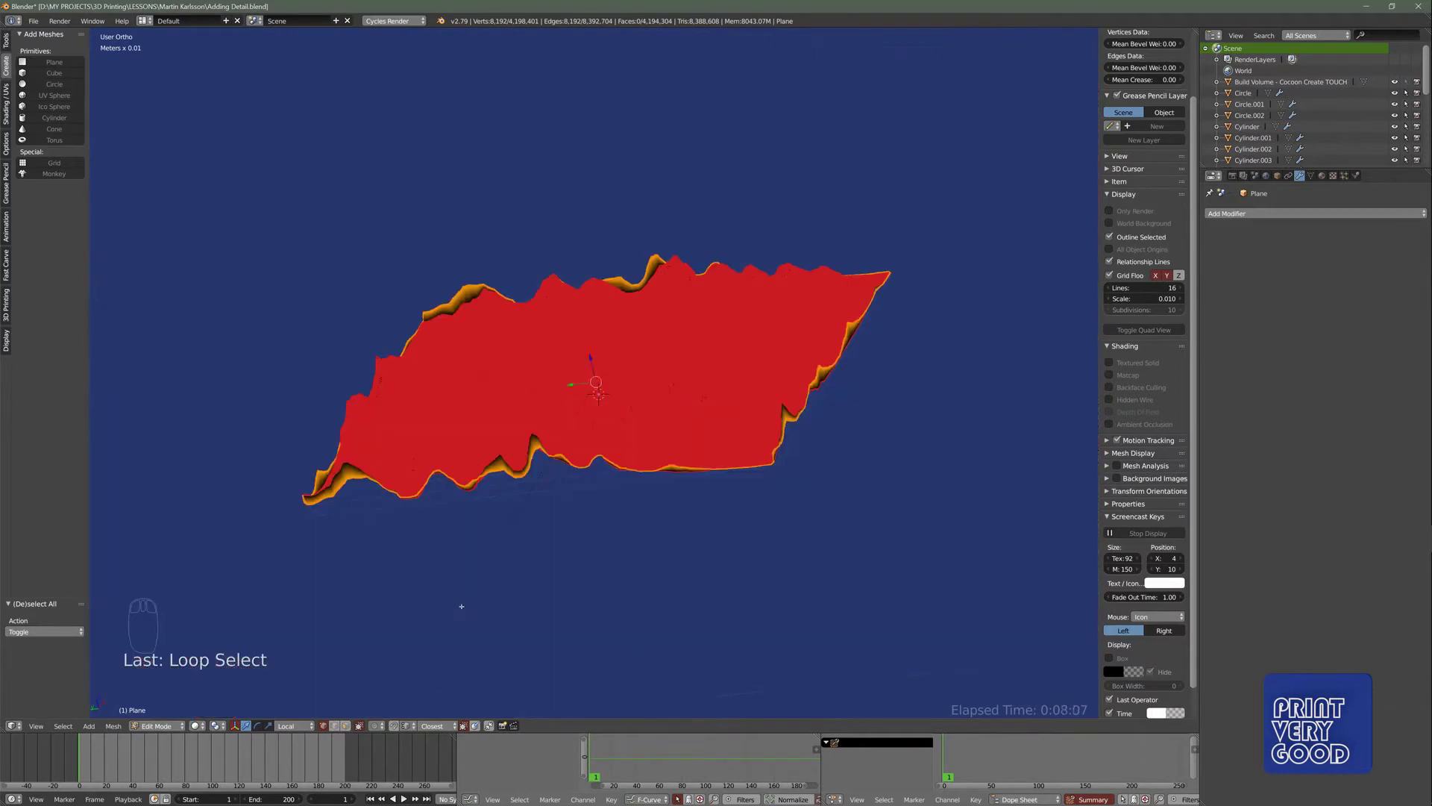
- Flatten the selected perimeter with a Z scale of 0, lower it along Z beneath the terrain, and return to Object Mode
key(s)
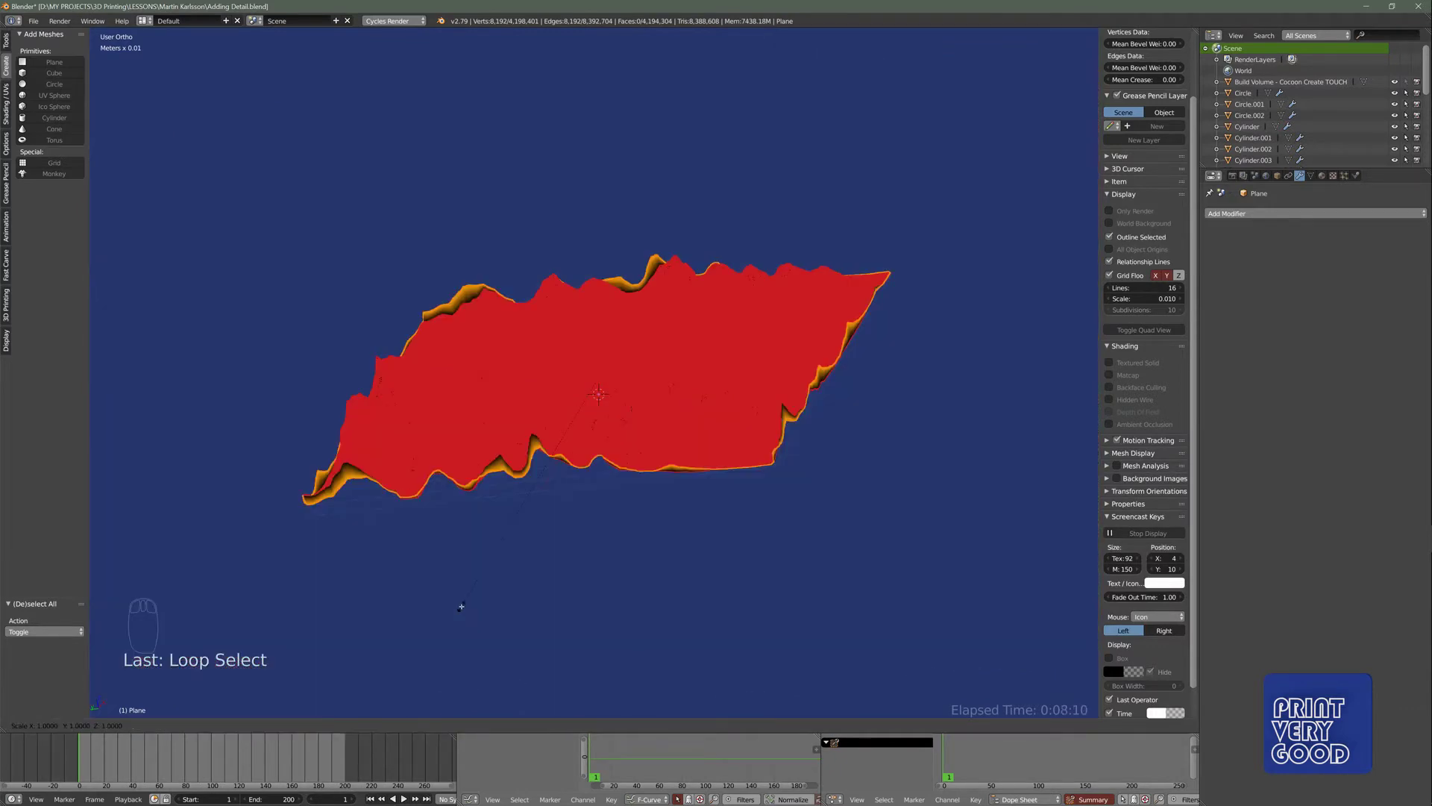
key(z)
text(0)
key(Return)
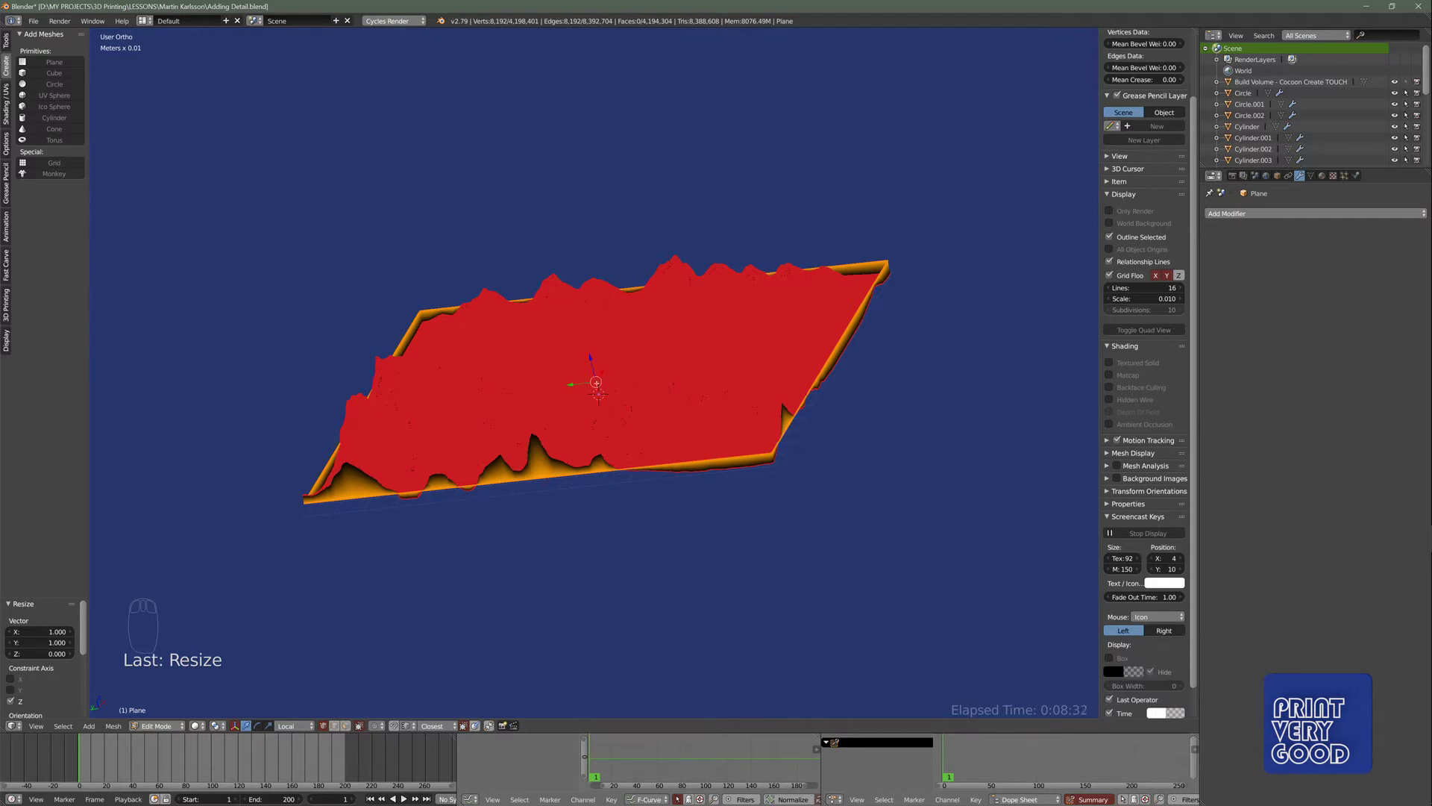
key(g)
key(z)
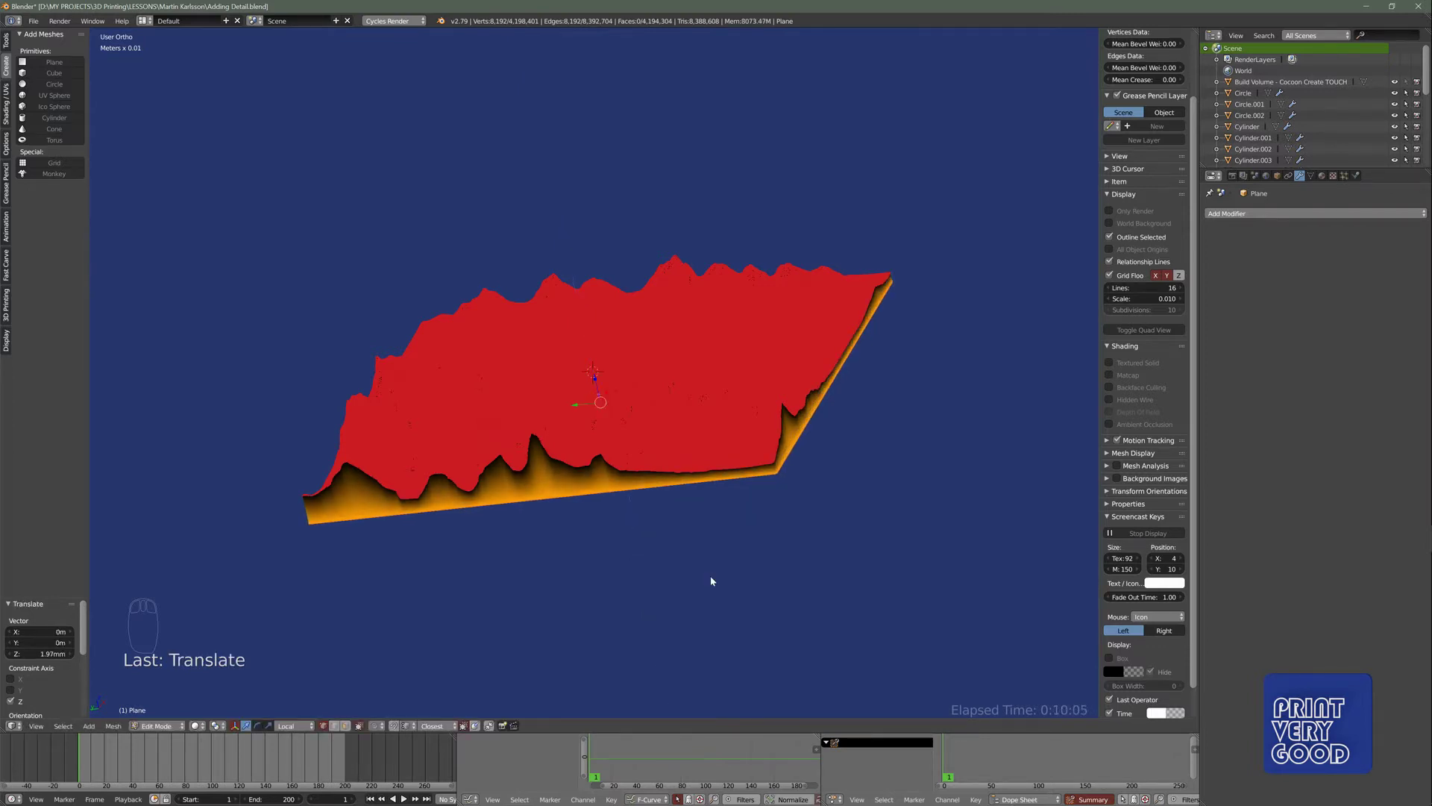
key(Tab)
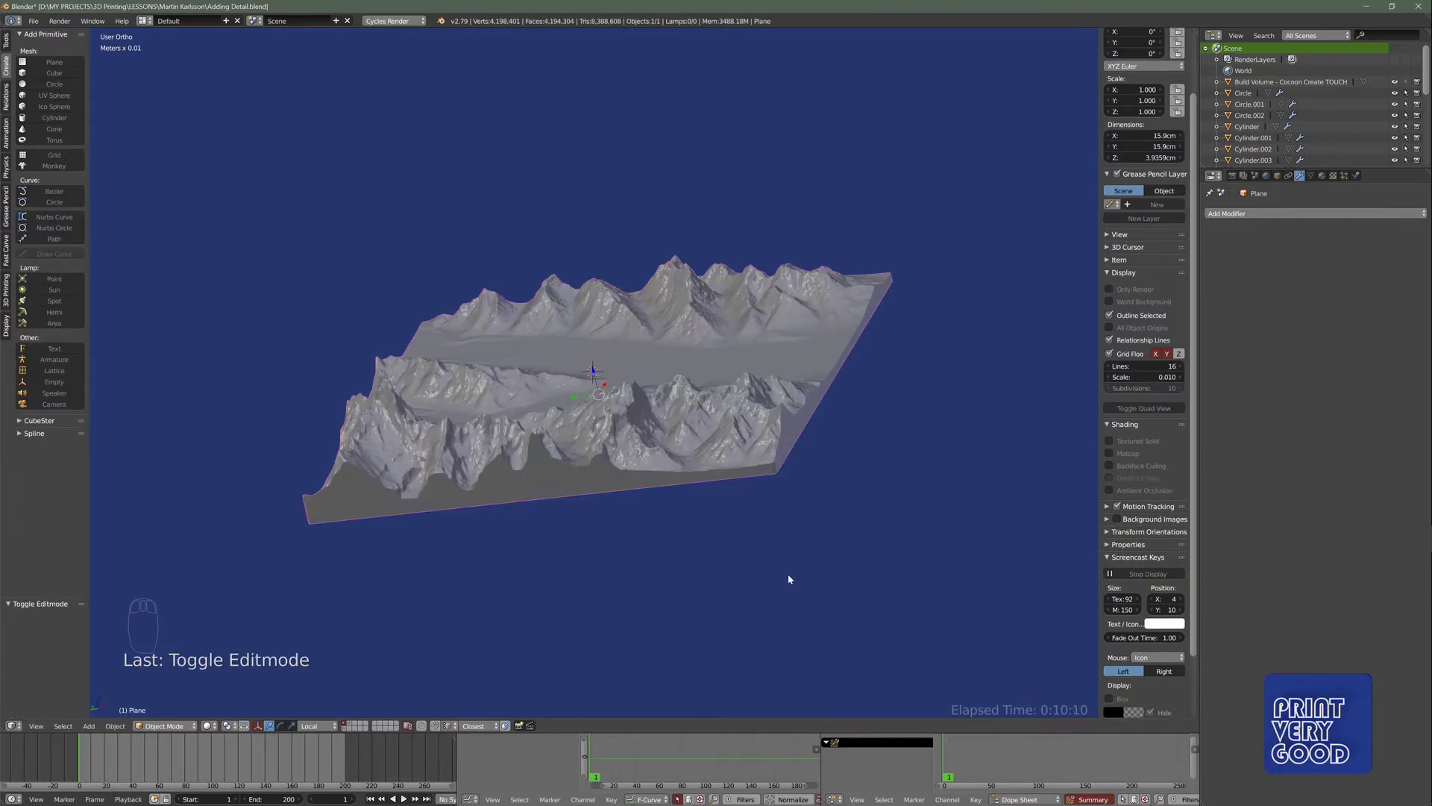
- Switch the view to perspective and examine the terrain's side walls and mountain relief from several angles
middle_drag(790, 579, 589, 481)
middle_drag(529, 516, 527, 515)
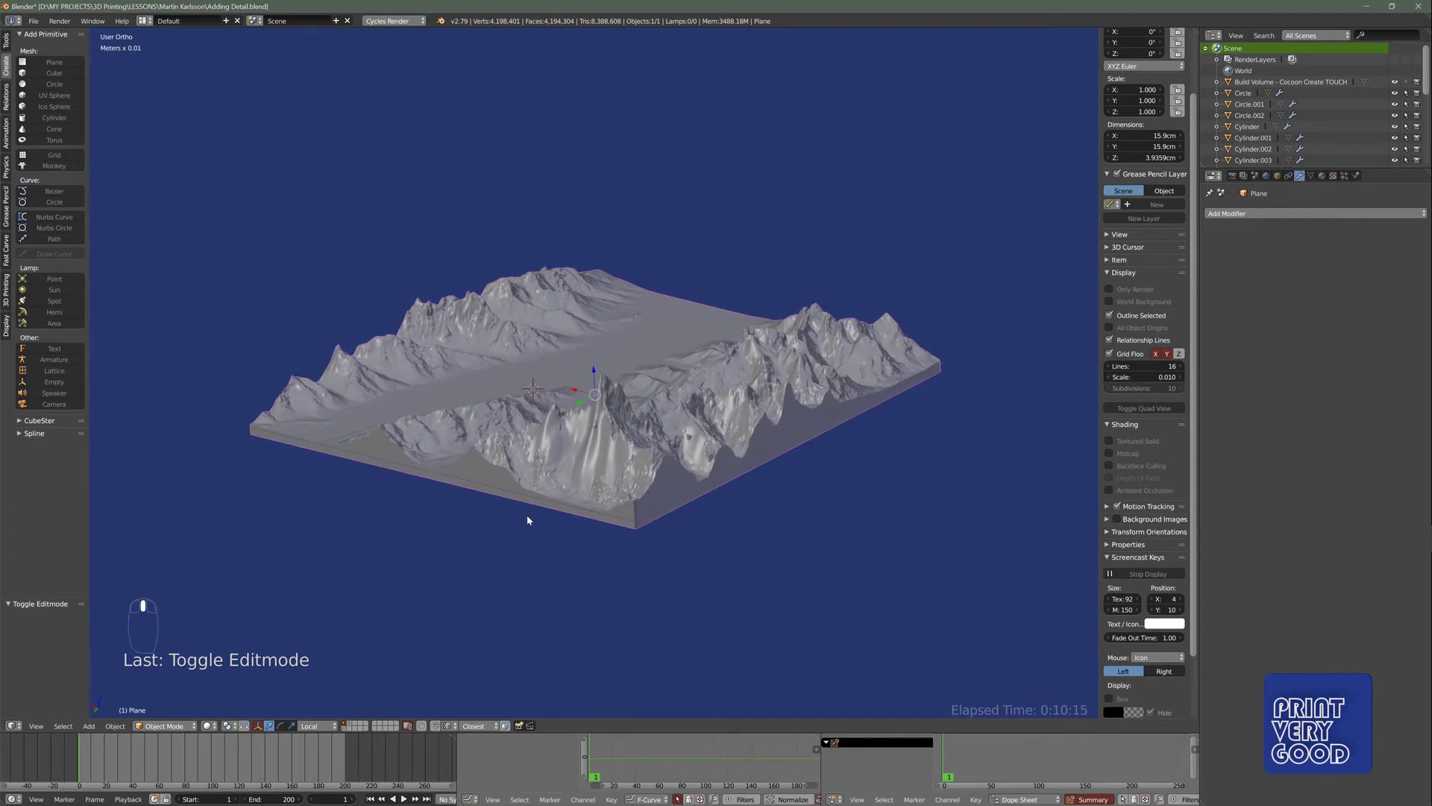
key(KP_5)
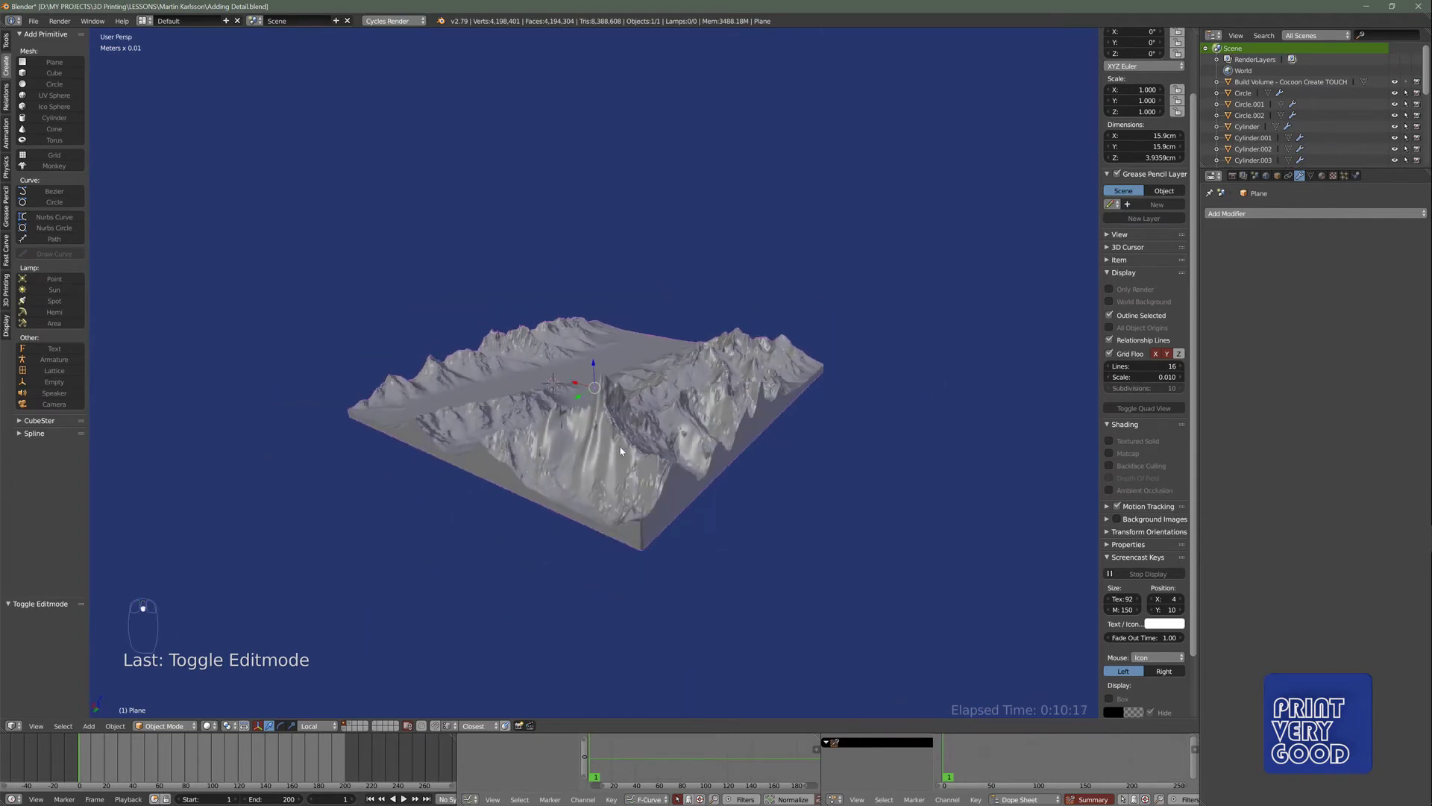
scroll(621, 451, up, 5)
middle_drag(621, 451, 607, 564)
scroll(607, 564, down, 4)
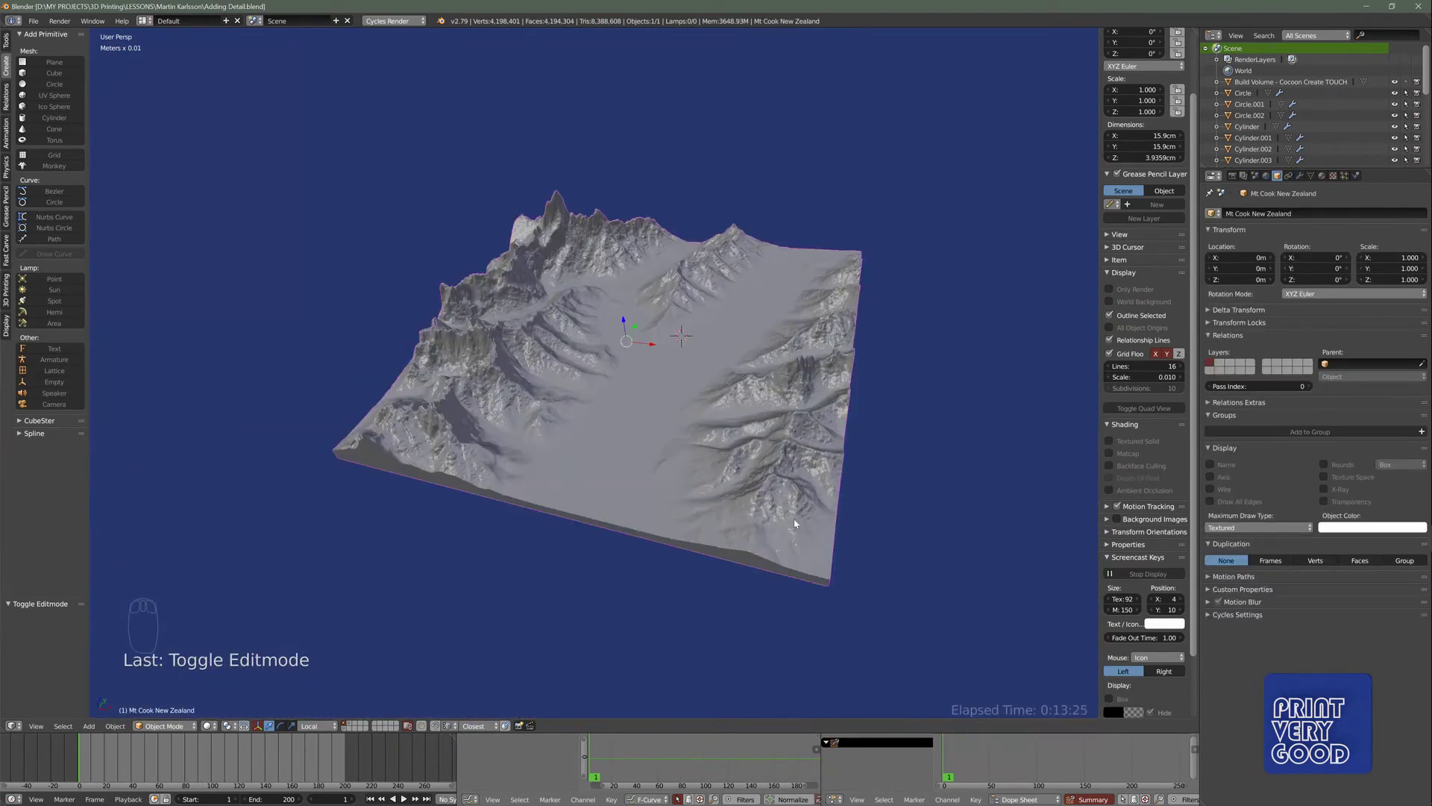
- Close the open underside of the terrain by filling the selected bottom perimeter with a face, and return to Object Mode
middle_drag(763, 547, 566, 404)
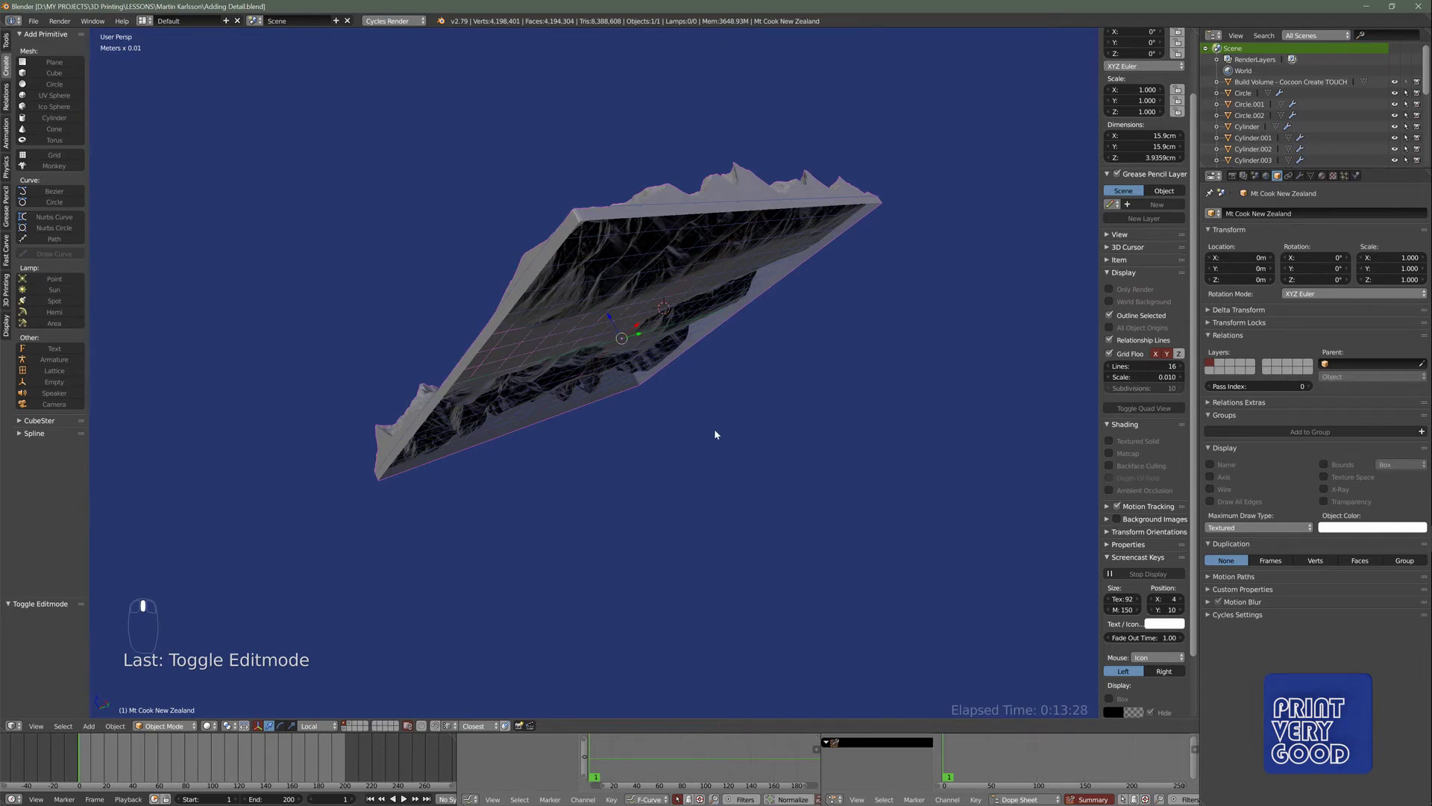
key(Tab)
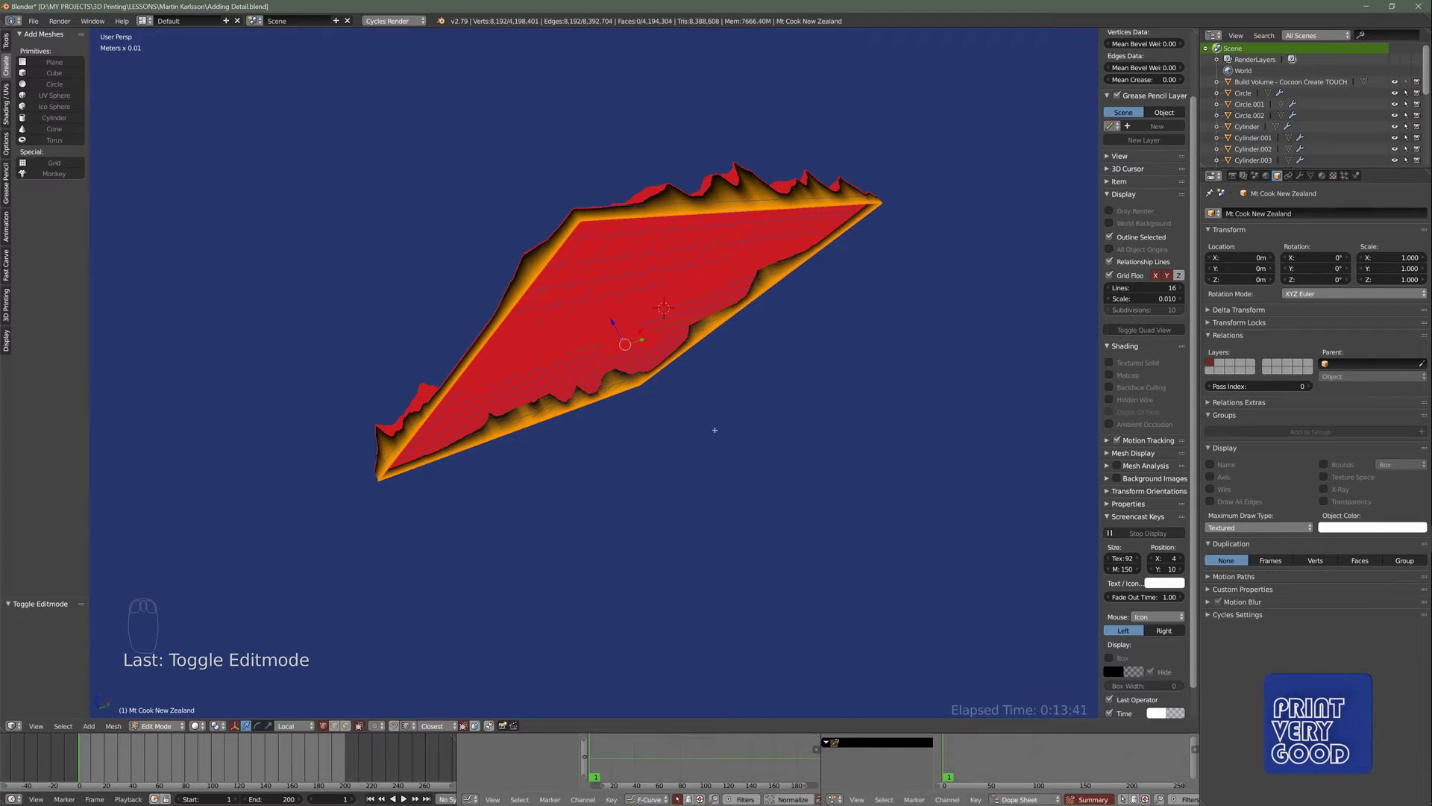
key(f)
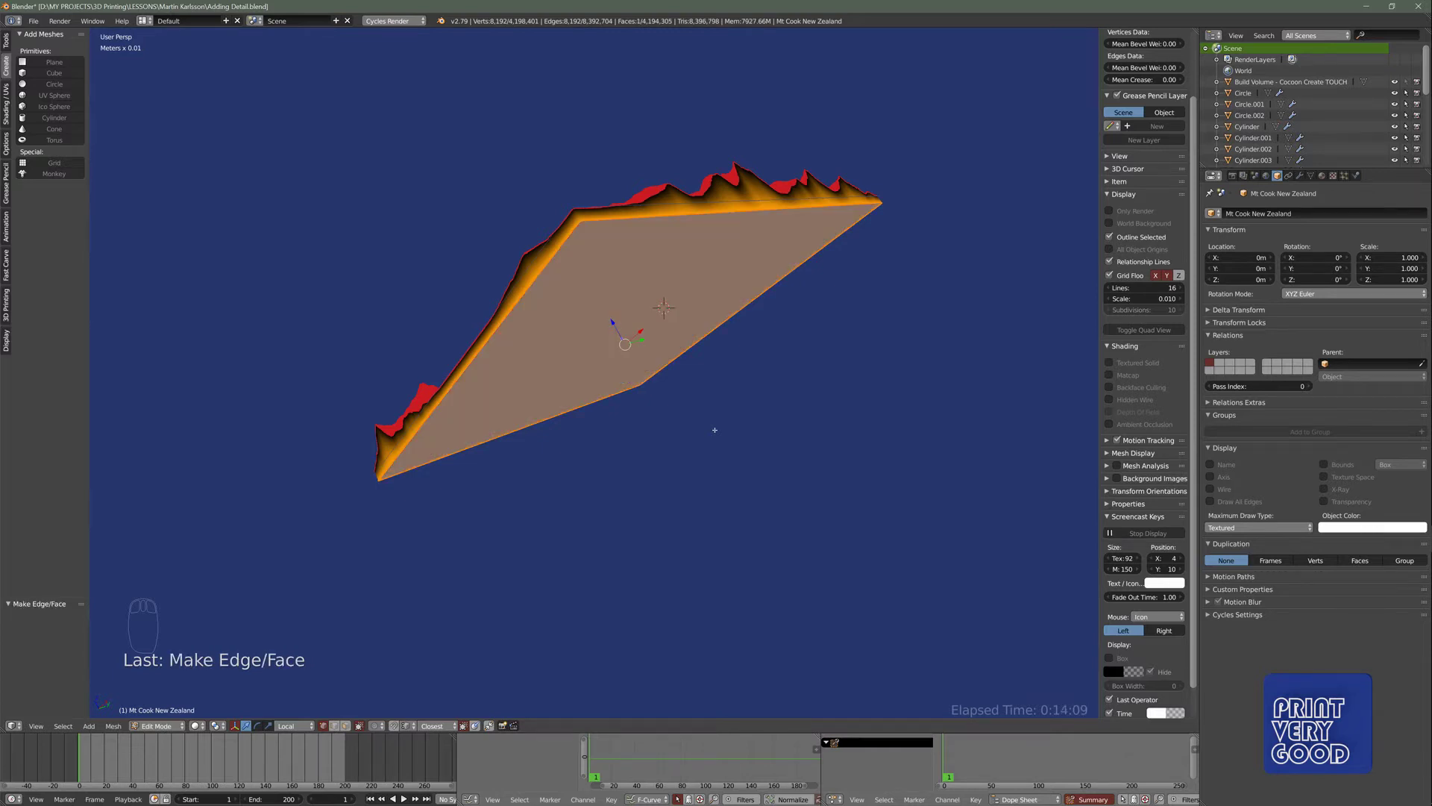
key(Tab)
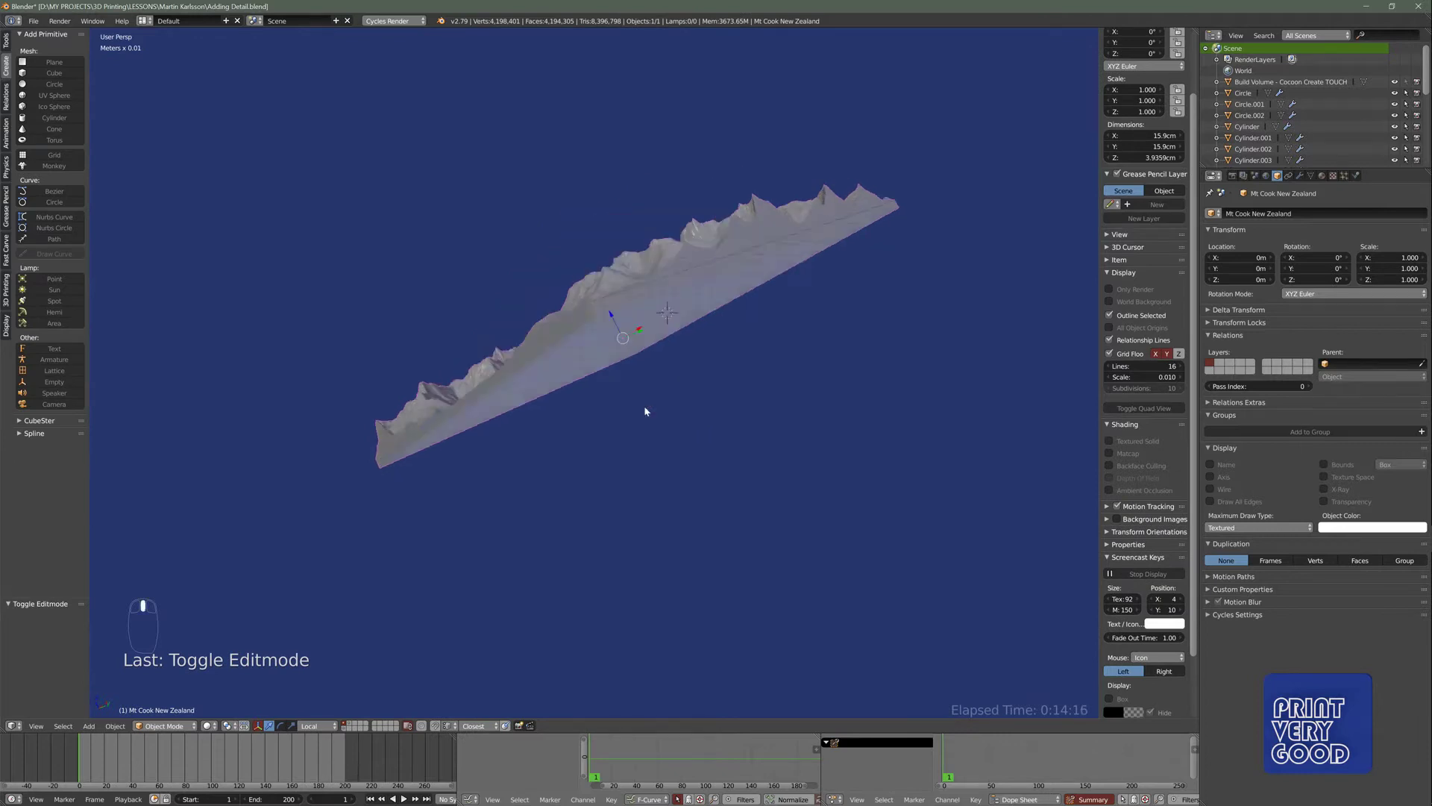
mouse_move(645, 411)
middle_down()
mouse_move(486, 364)
mouse_move(460, 246)
mouse_move(551, 378)
mouse_move(648, 398)
middle_up()
- Save over the existing Blender file and export the Mt Cook New Zealand terrain
key(ctrl+s)
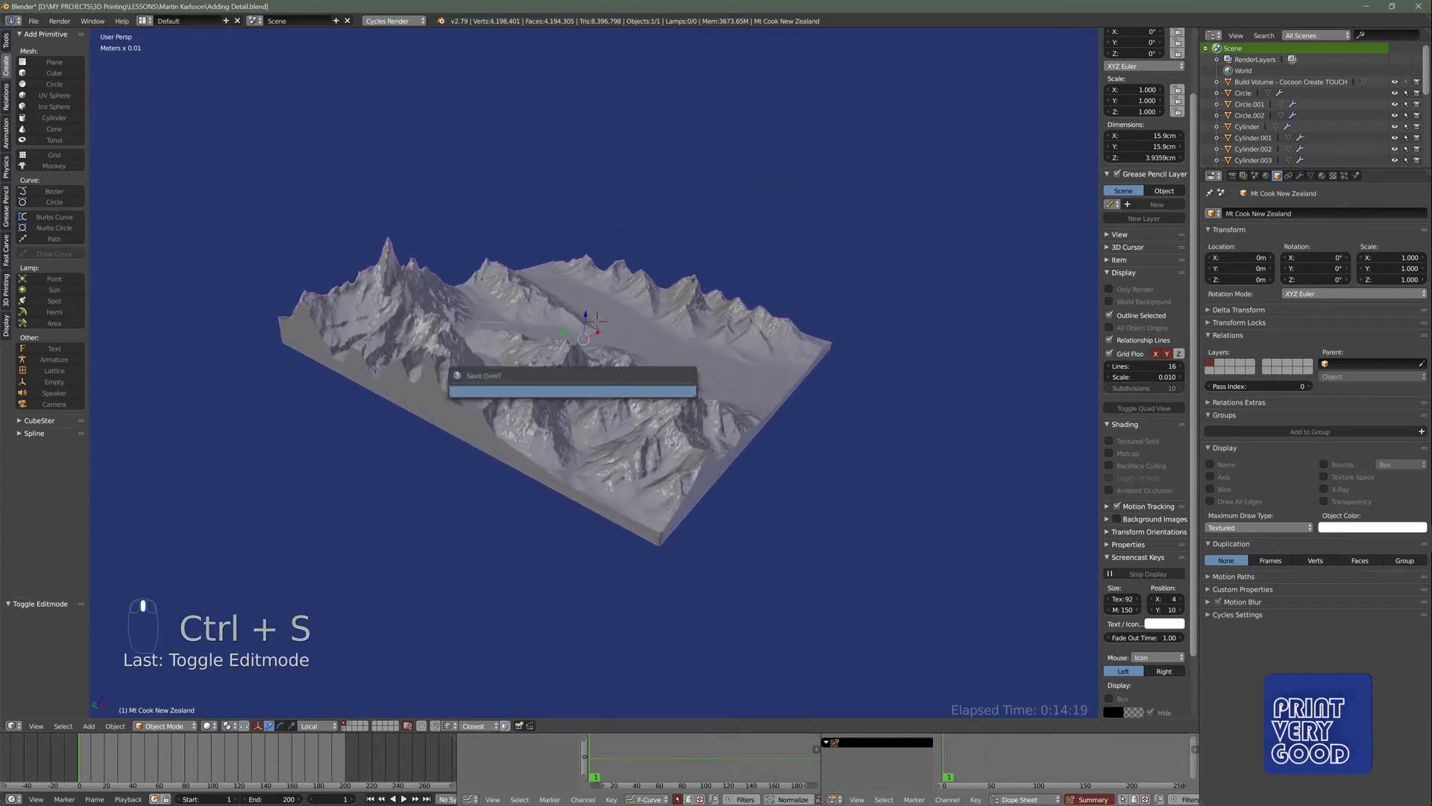
click(647, 393)
click(37, 24)
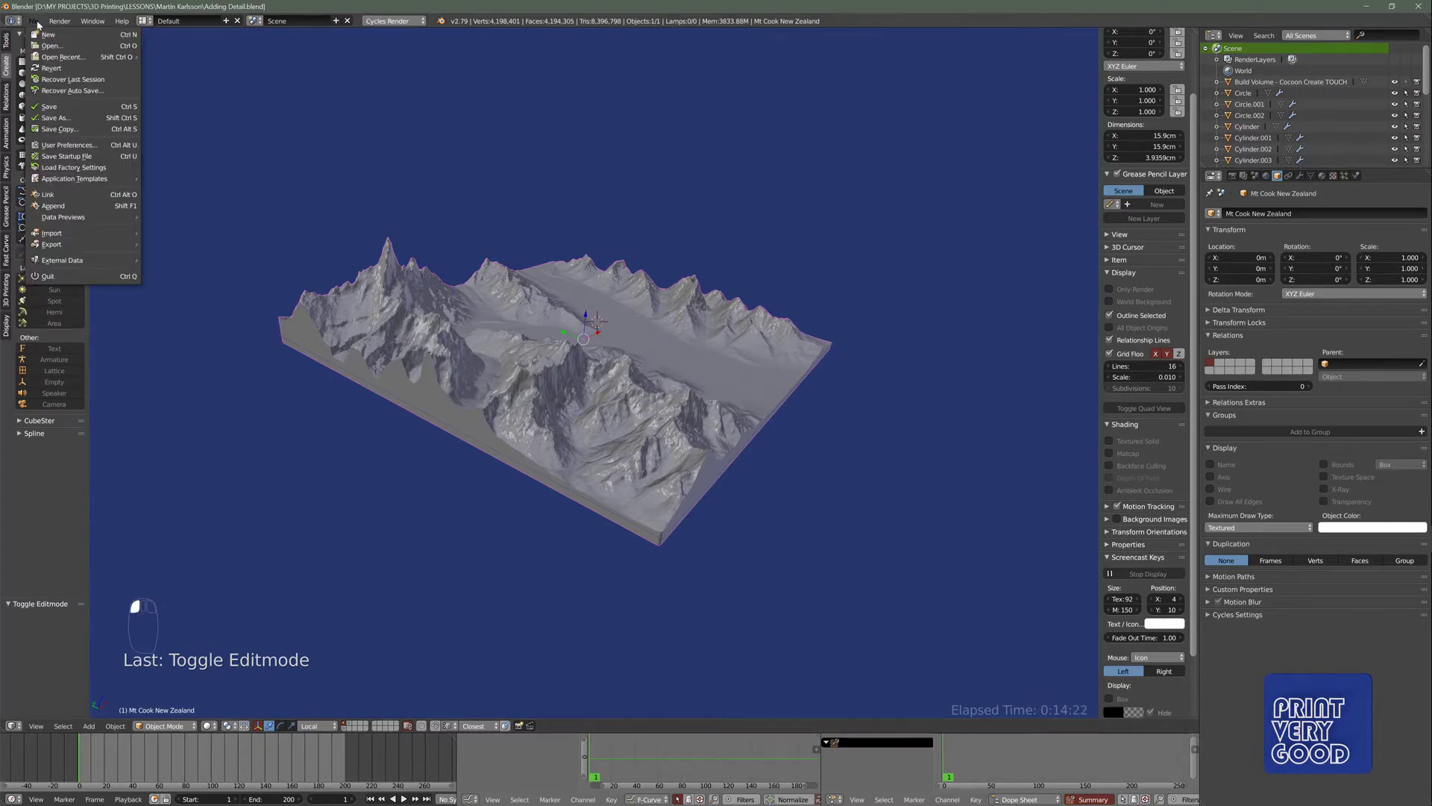
mouse_move(56, 247)
click(189, 333)
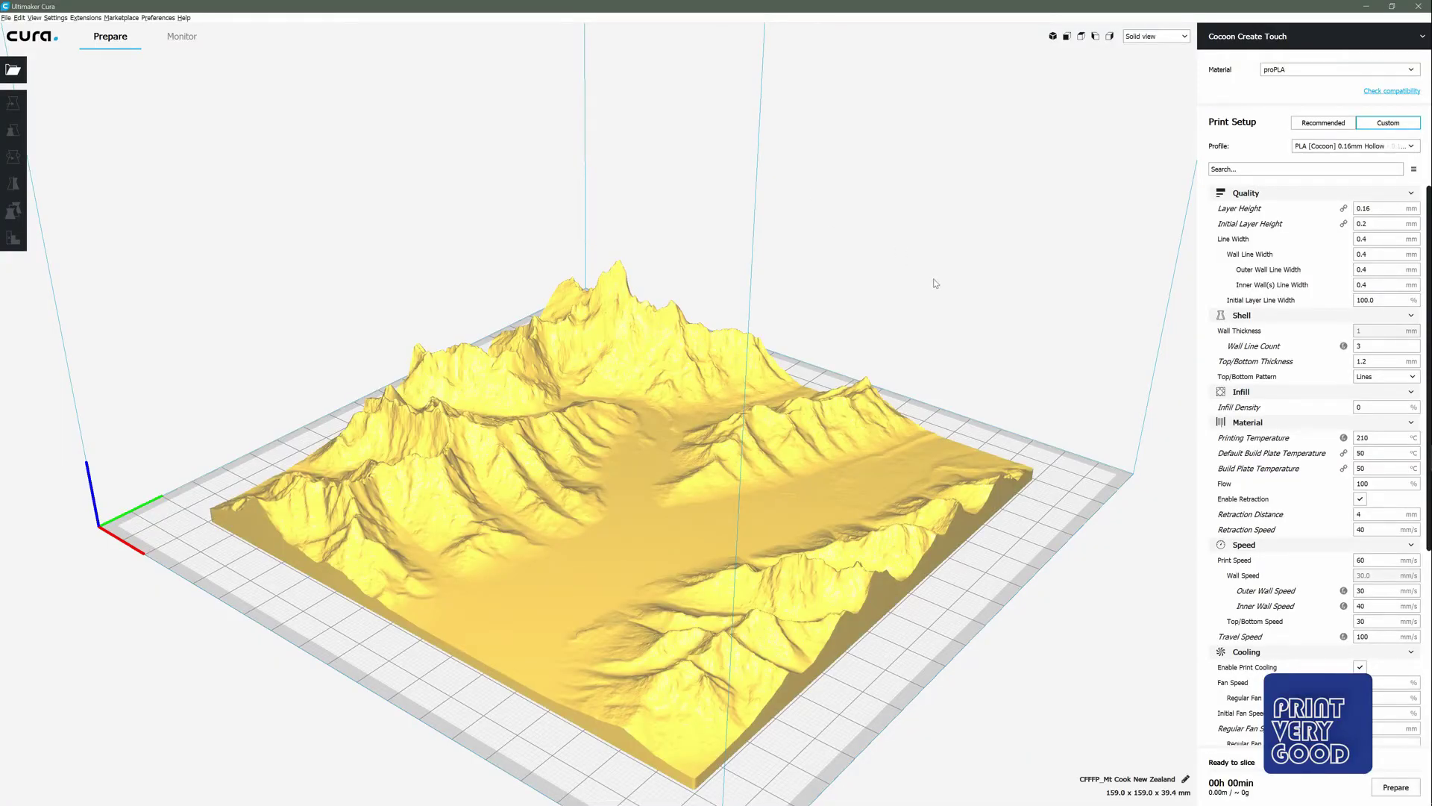
- Switch to Ultimaker Cura and inspect the exported terrain on the build plate
mouse_move(965, 262)
right_down()
mouse_move(691, 198)
mouse_move(699, 142)
mouse_move(690, 191)
mouse_move(769, 201)
mouse_move(937, 262)
right_up()
scroll(937, 262, up, 1)
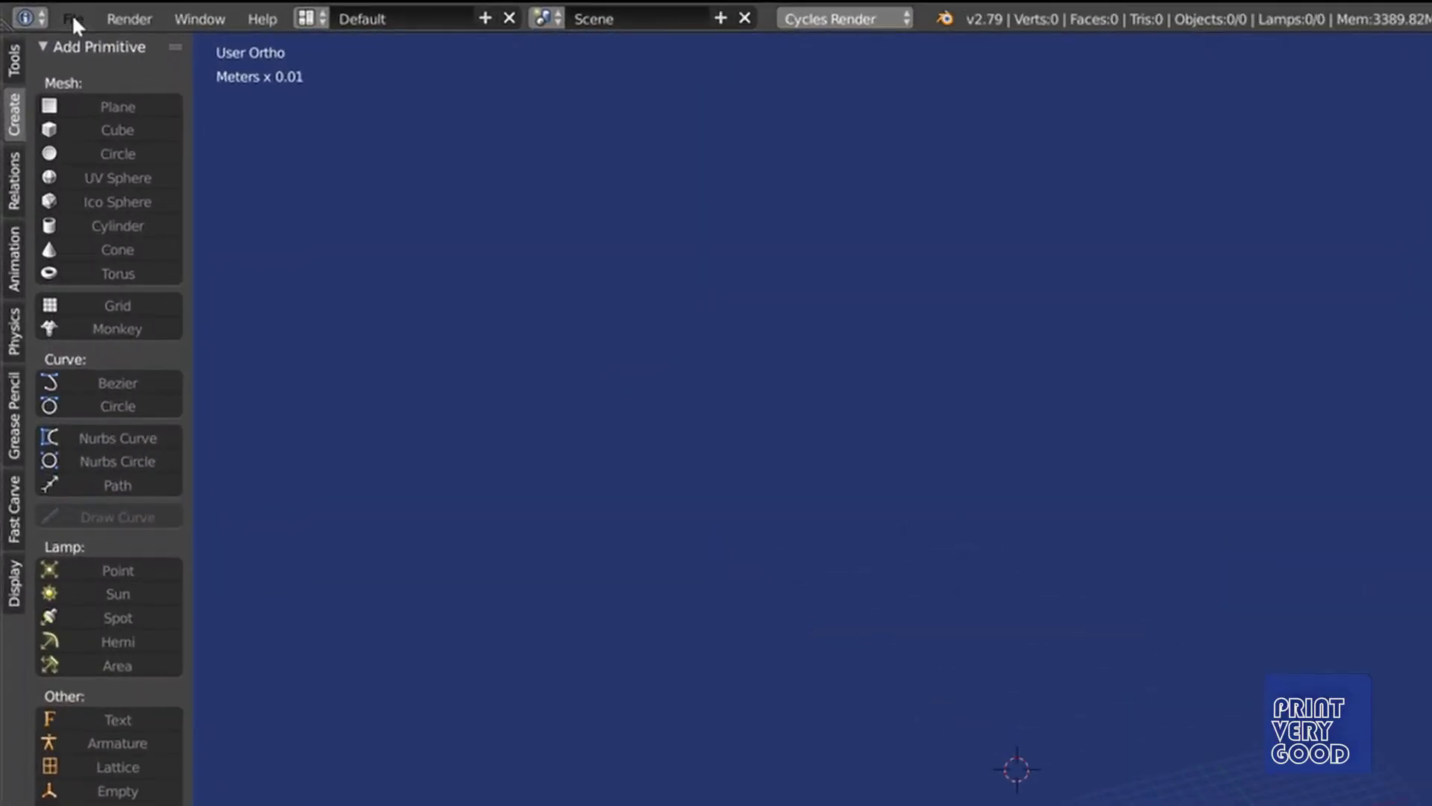
- Switch back to Blender, import the Long Table v2 model and bring the whole table into view
click(73, 20)
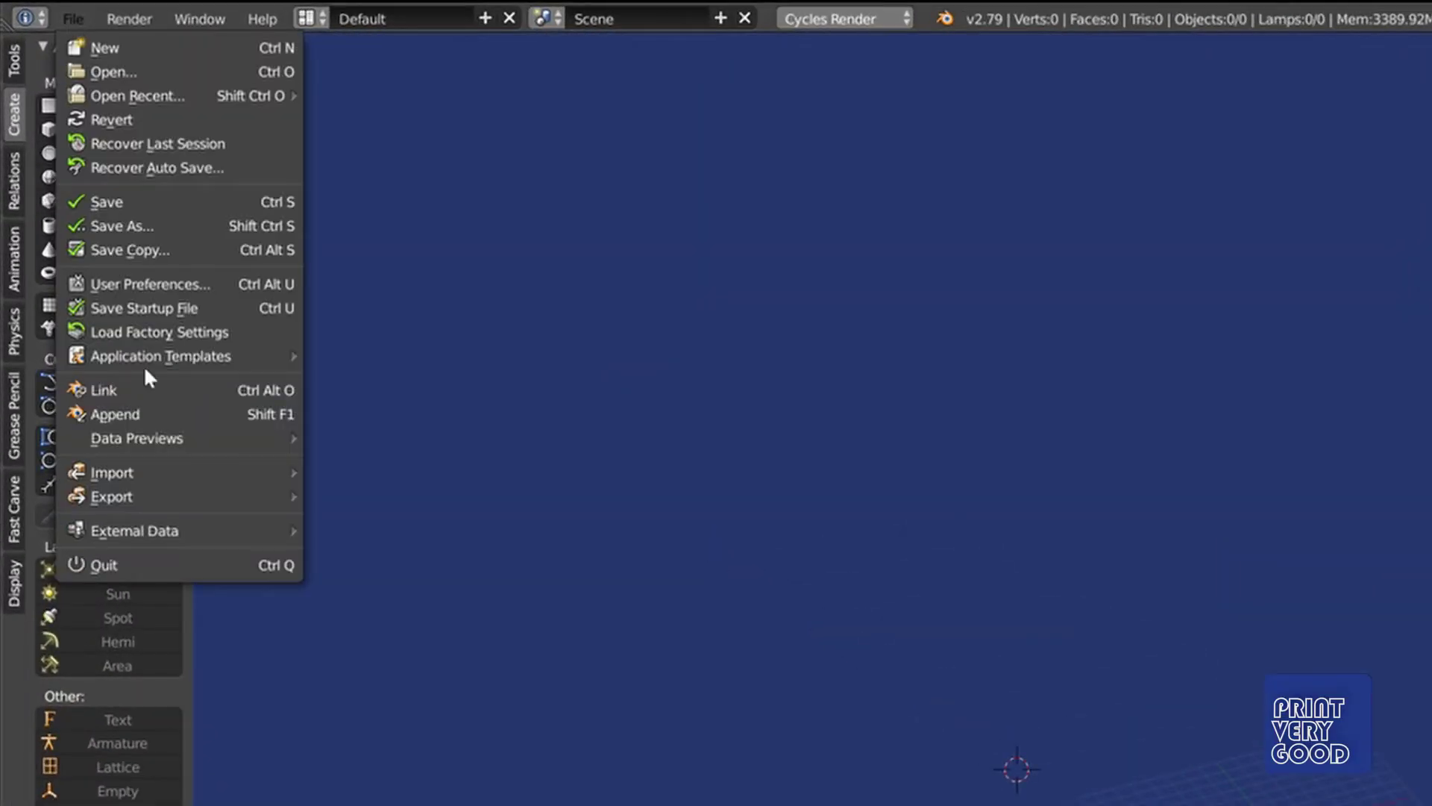
mouse_move(156, 476)
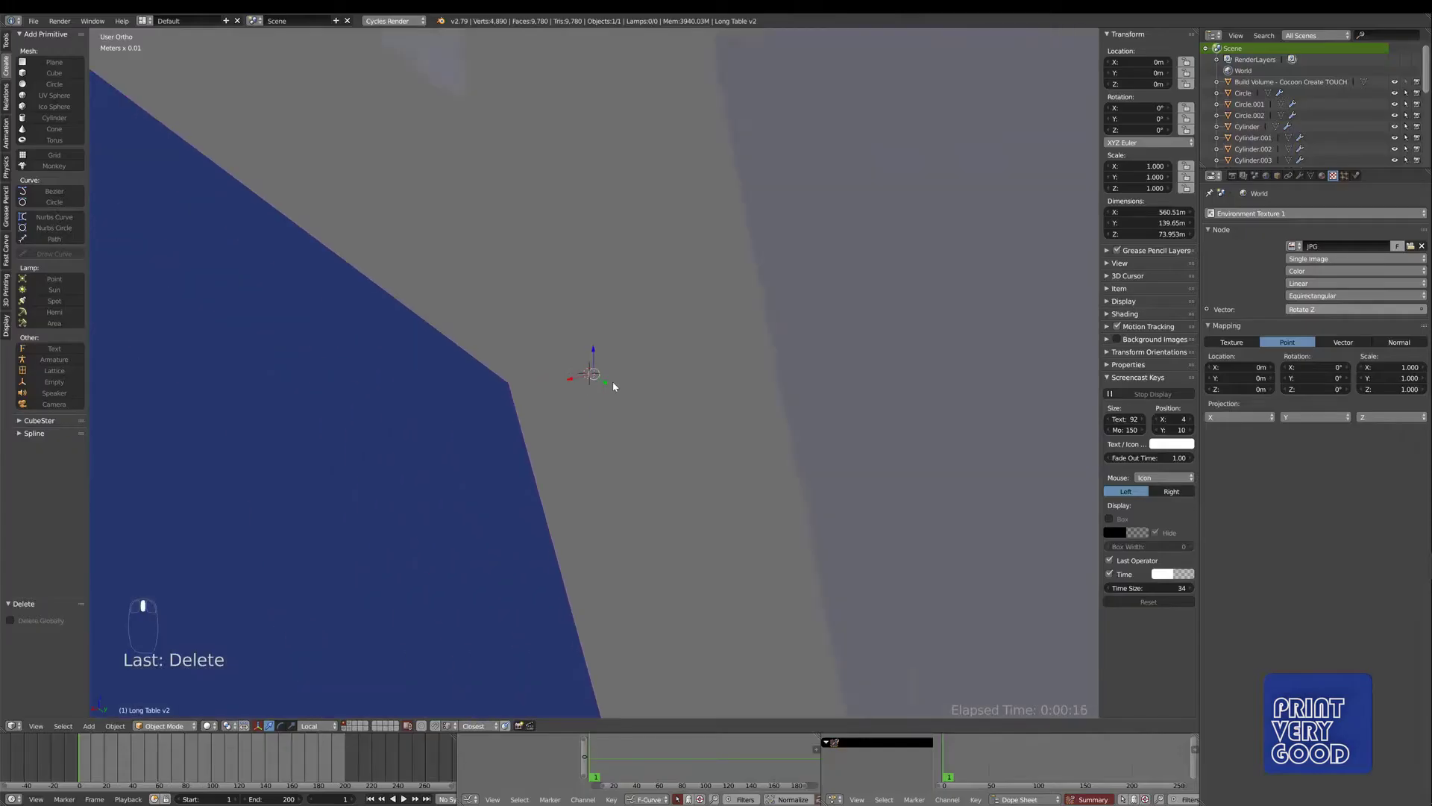
scroll(612, 382, down, 8)
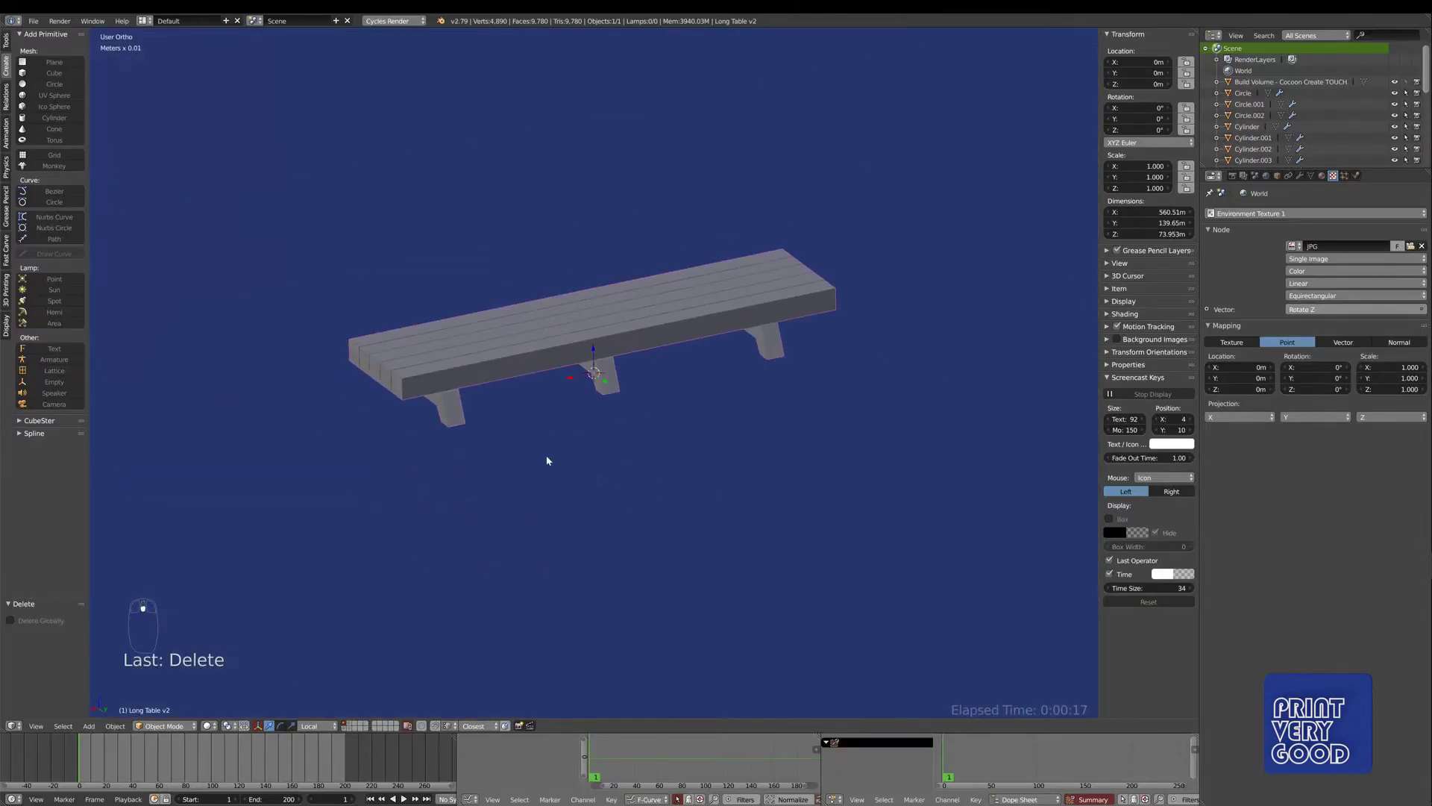
middle_drag(547, 459, 690, 387)
scroll(666, 448, up, 3)
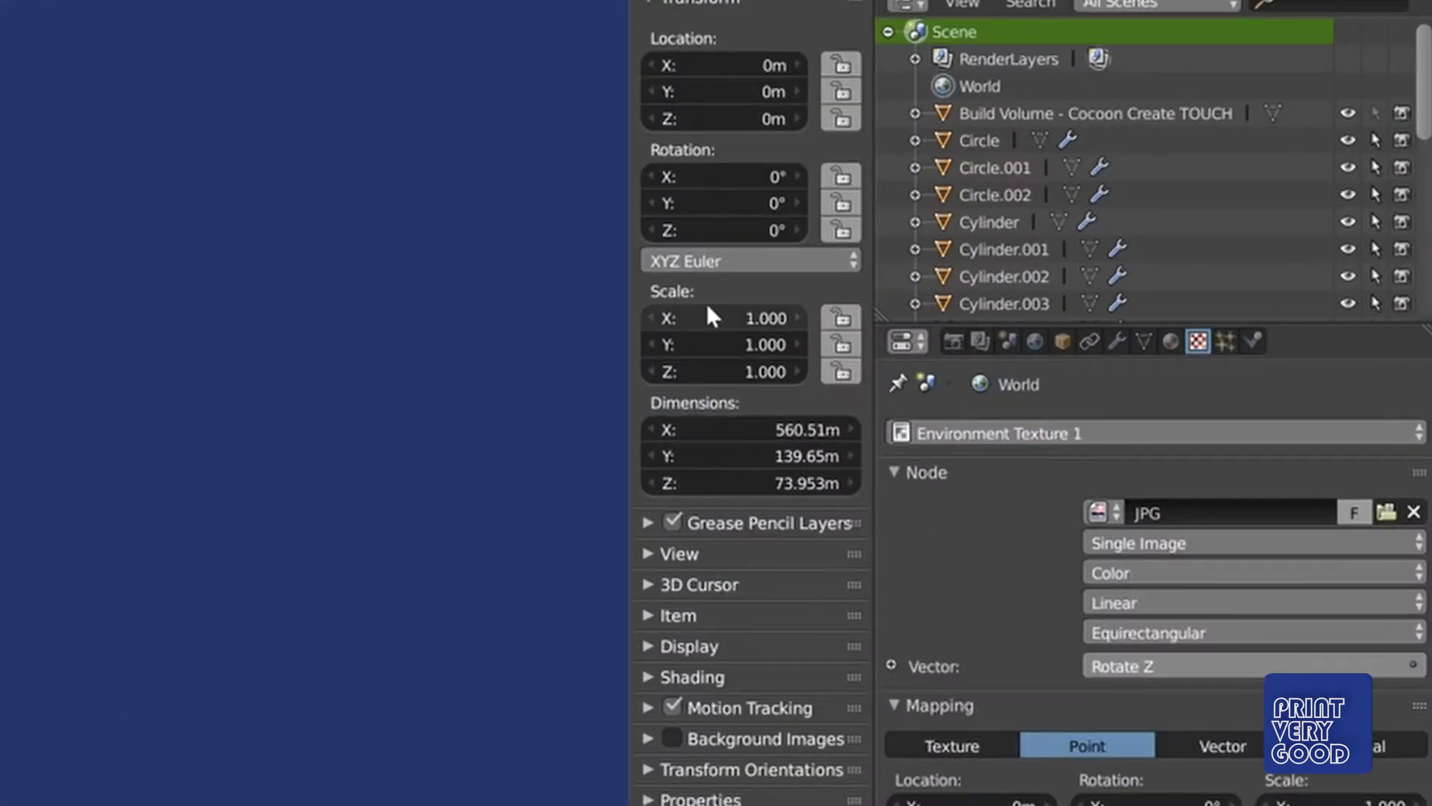
- Set the imported table's scale to 0.001 on the X, Y and Z axes and view it up close
drag(707, 316, 709, 371)
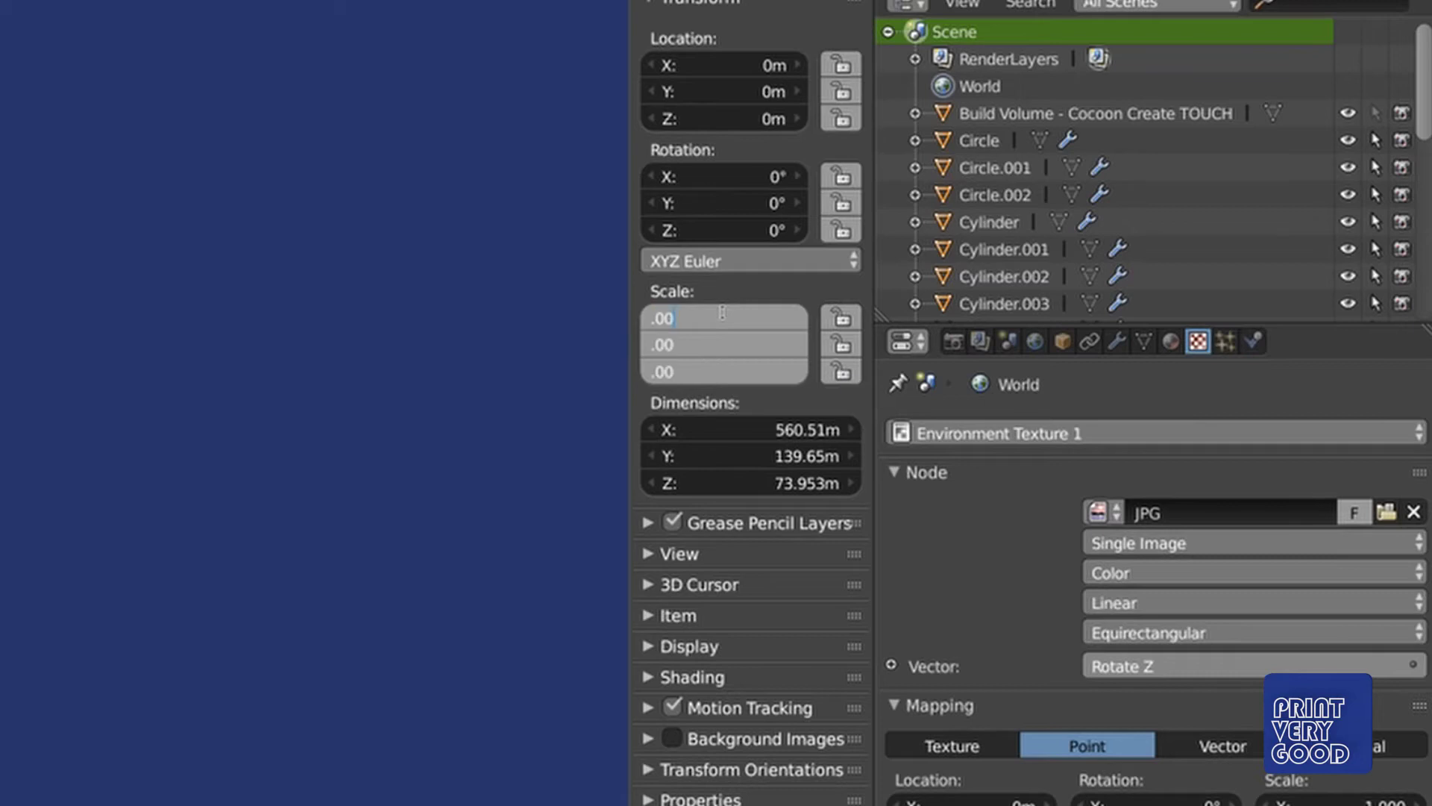
text(.001)
key(Return)
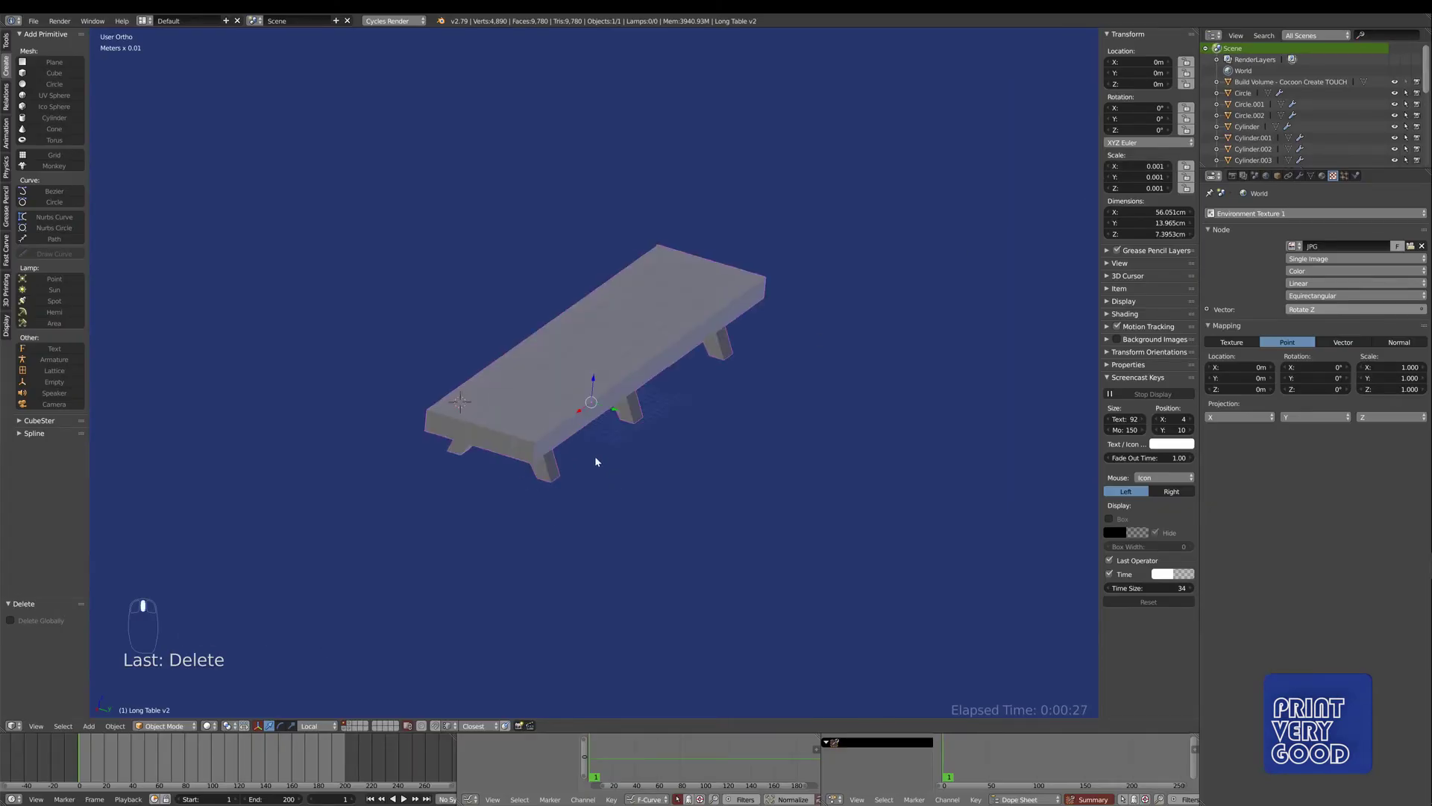
middle_drag(595, 461, 1065, 161)
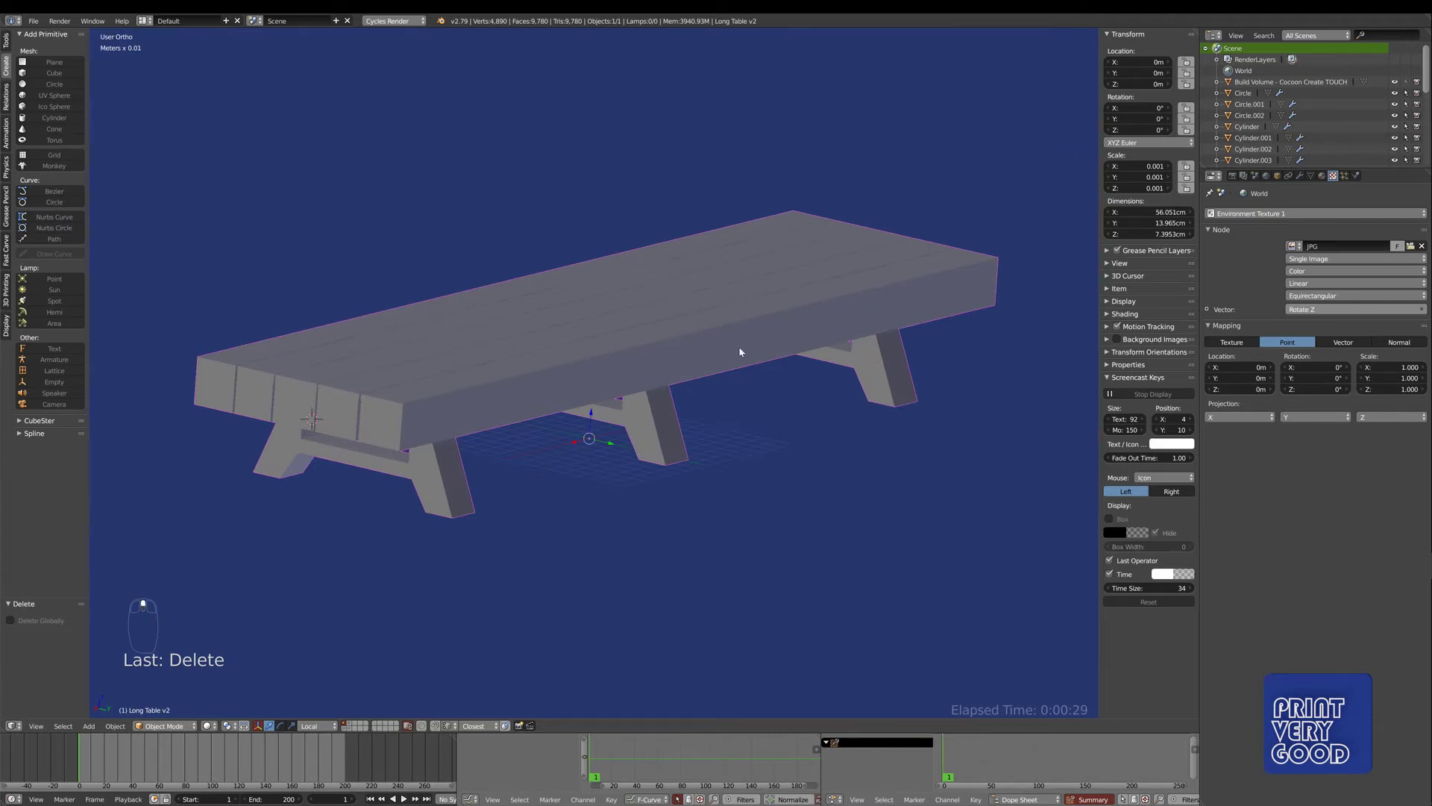
- Apply the table's scale and inspect its mesh in wireframe from the right side
key(ctrl+a)
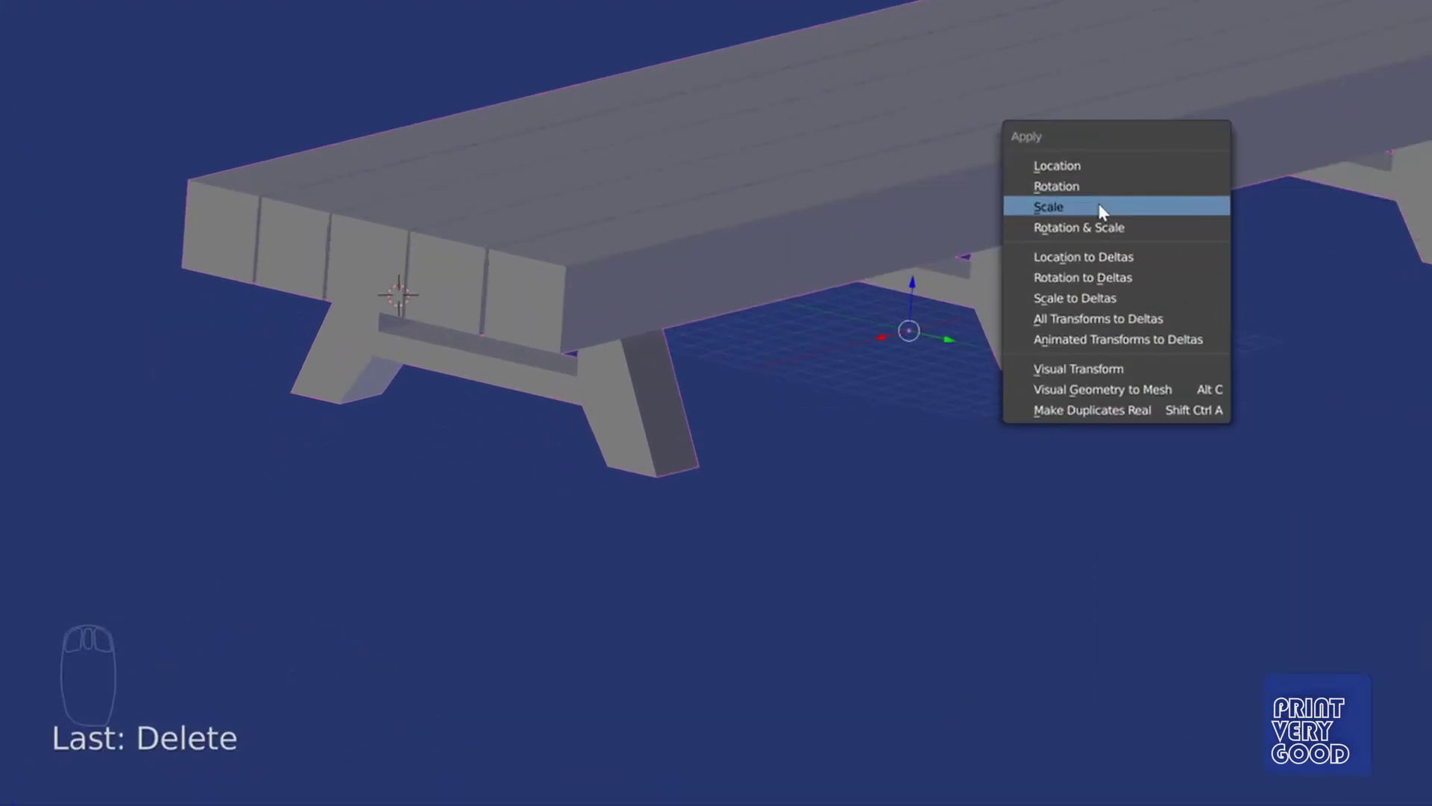
click(1098, 206)
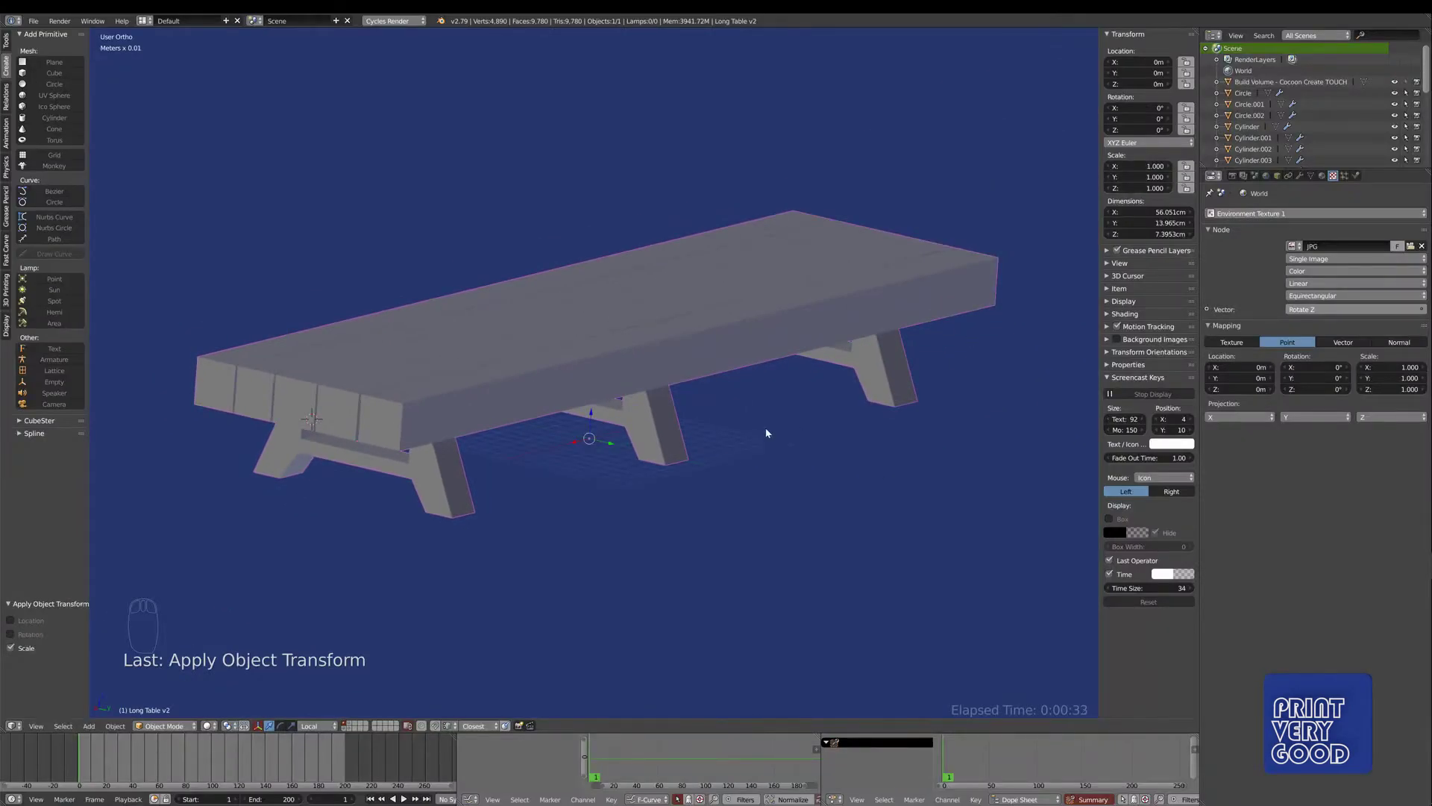
middle_drag(767, 432, 806, 480)
key(KP_1)
key(KP_3)
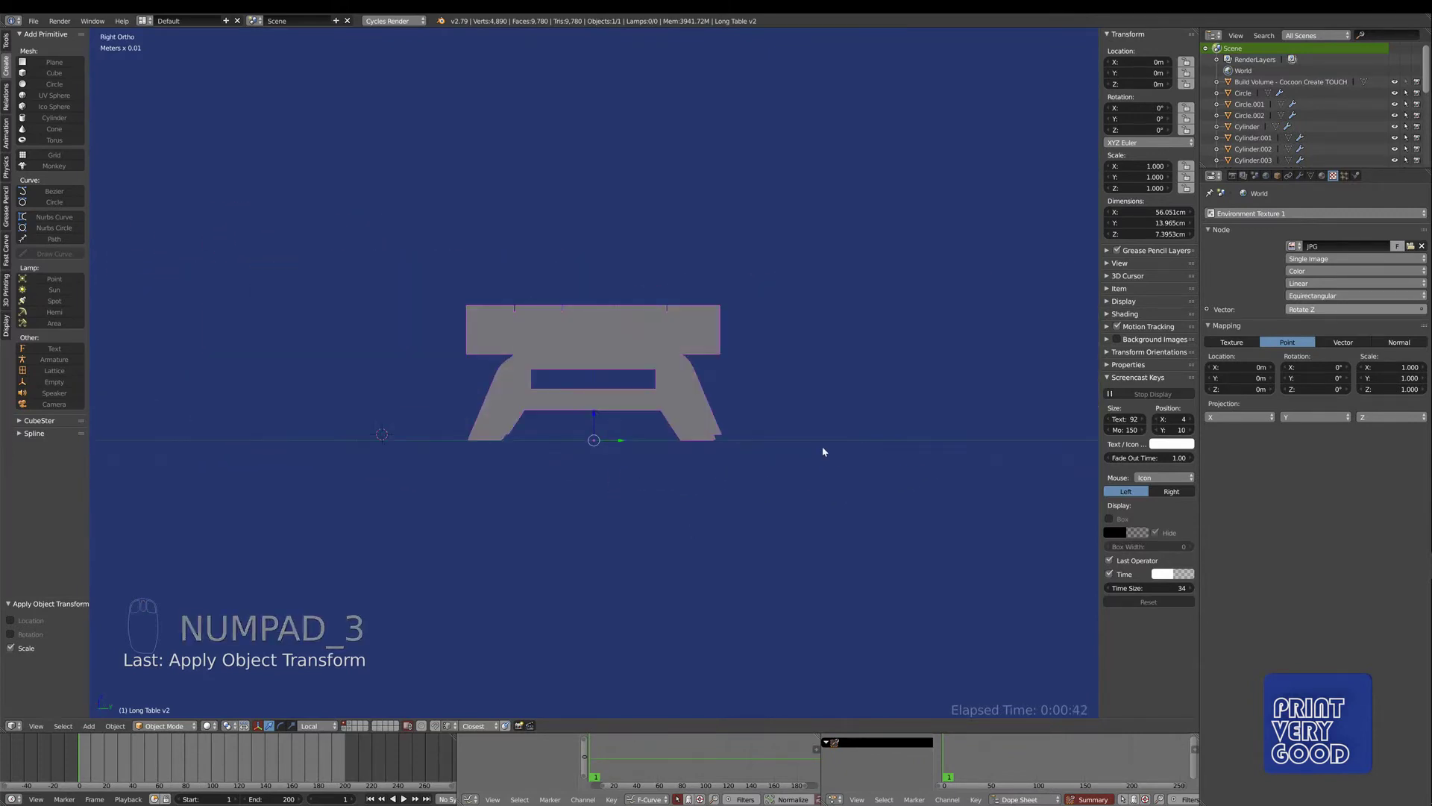
key(z)
scroll(599, 492, up, 5)
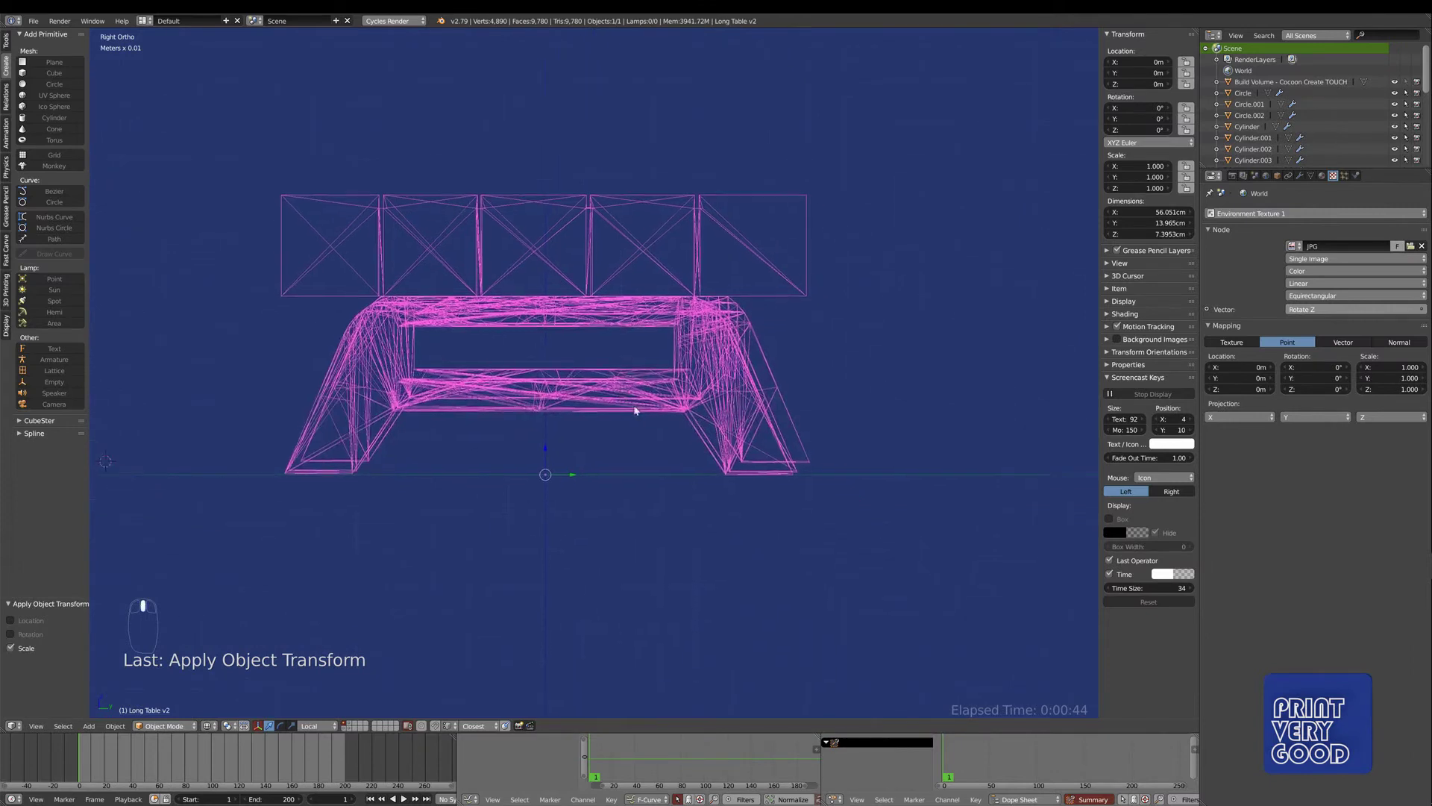
middle_drag(726, 445, 792, 443)
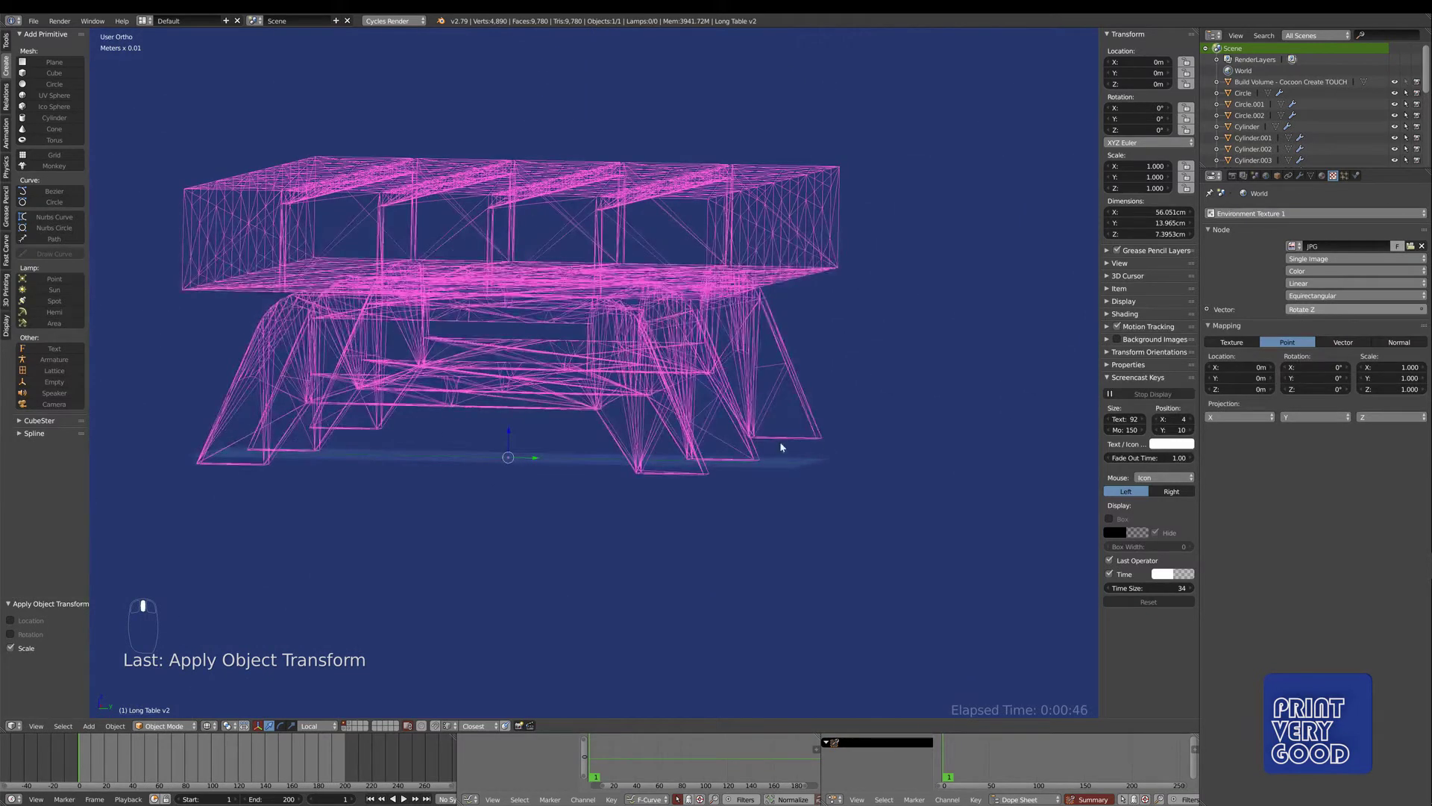
key(KP_3)
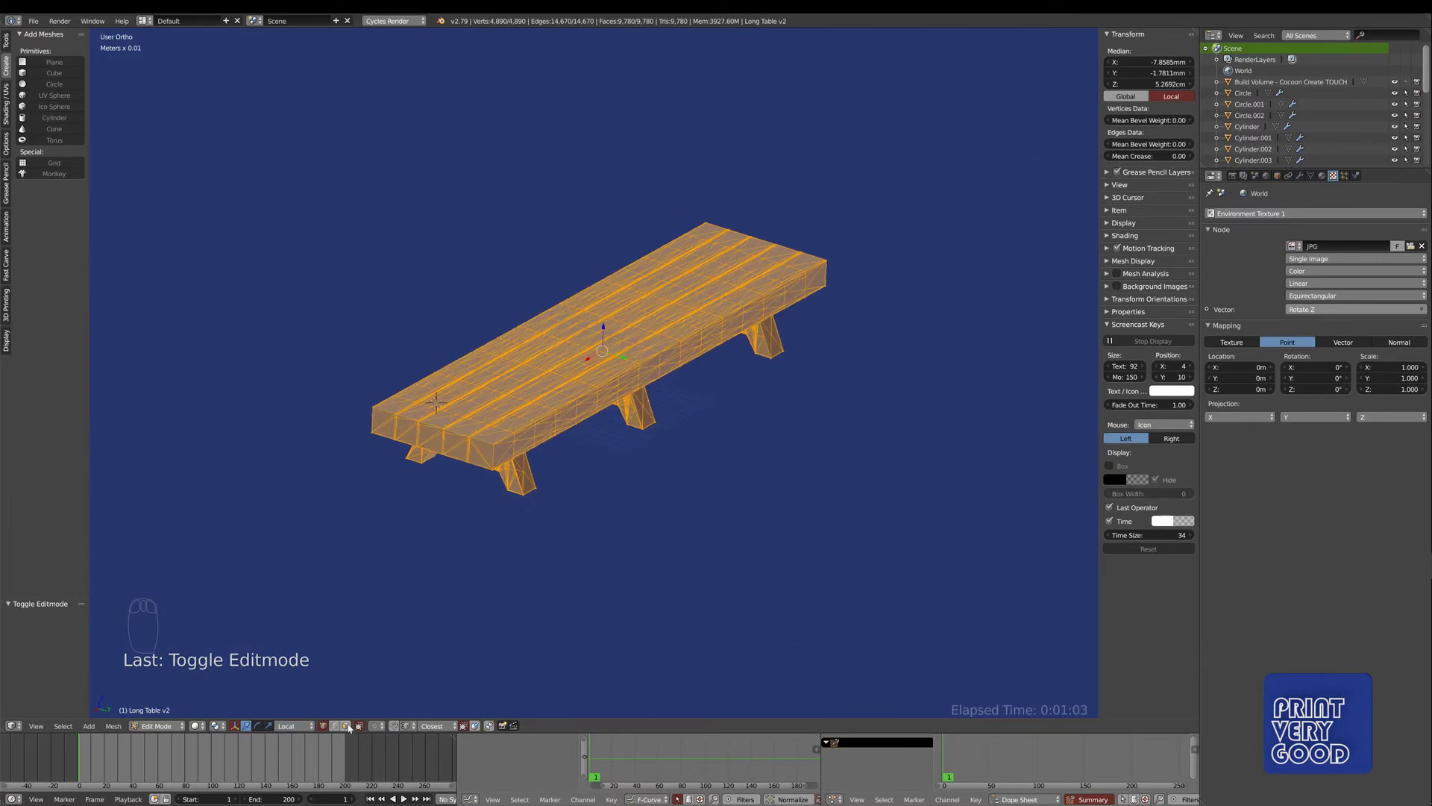
- Convert the whole table mesh from triangles to quads, then deselect everything and inspect the result
click(112, 726)
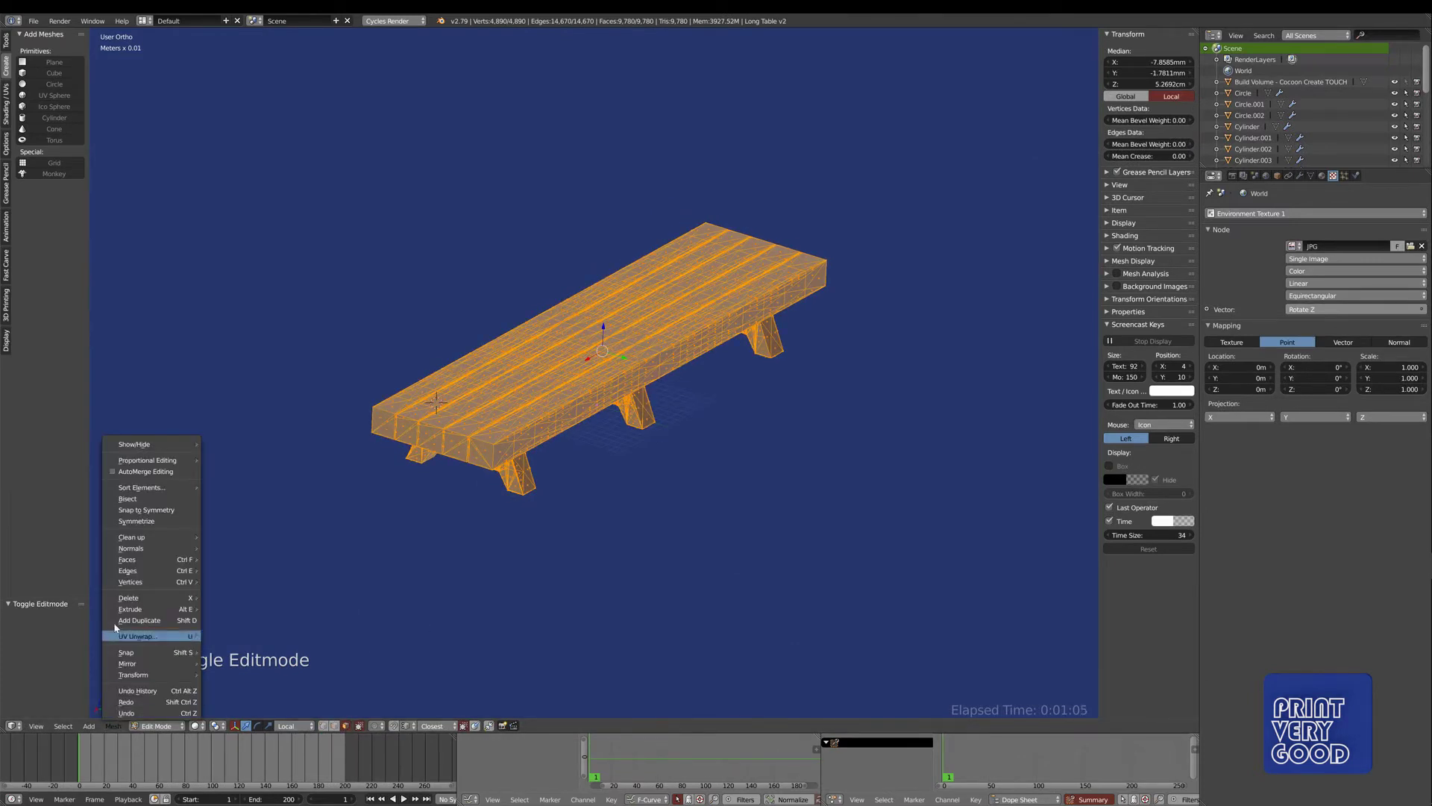
mouse_move(123, 559)
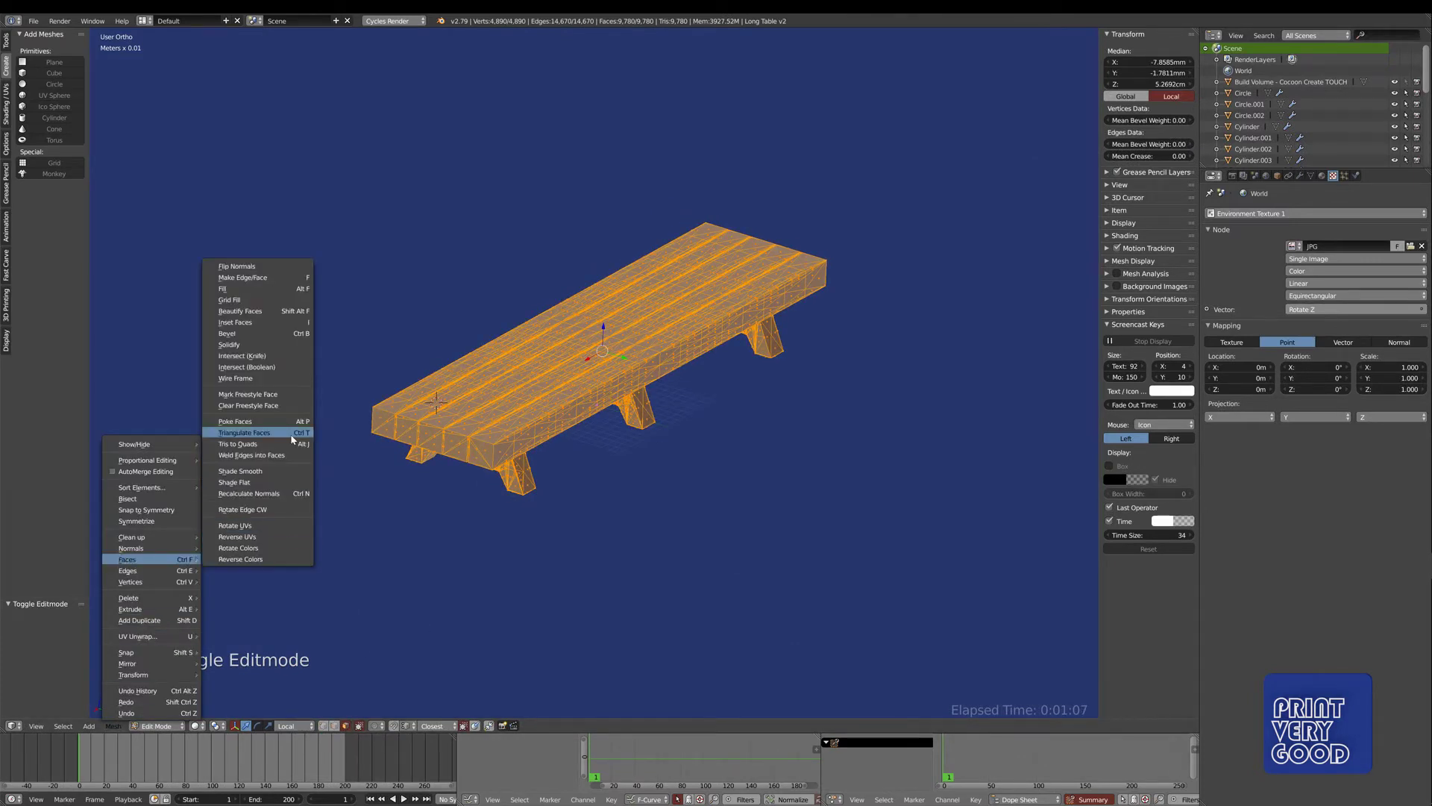
click(260, 445)
middle_drag(256, 528, 588, 505)
key(a)
scroll(589, 505, up, 2)
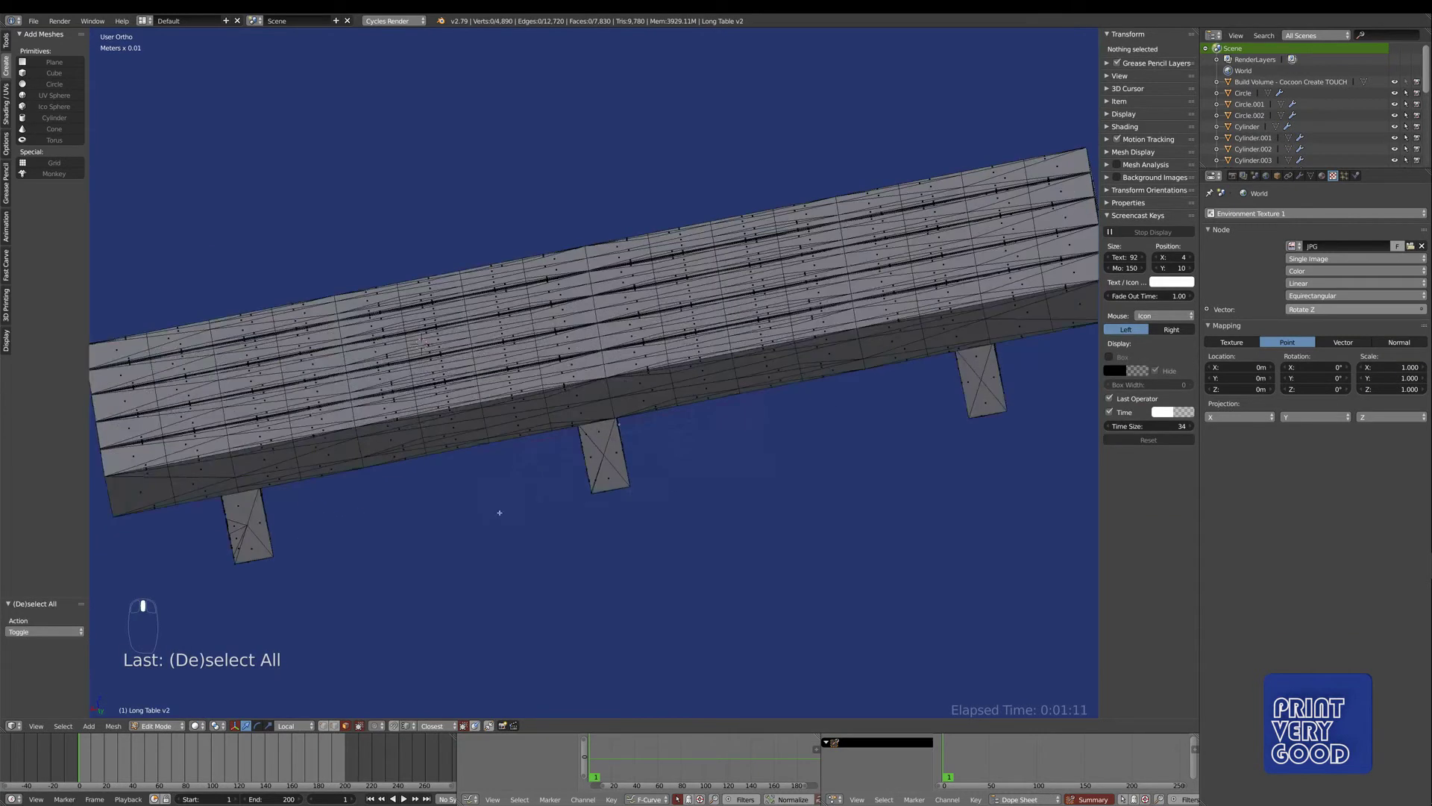
middle_drag(495, 512, 613, 462)
middle_drag(516, 516, 594, 486)
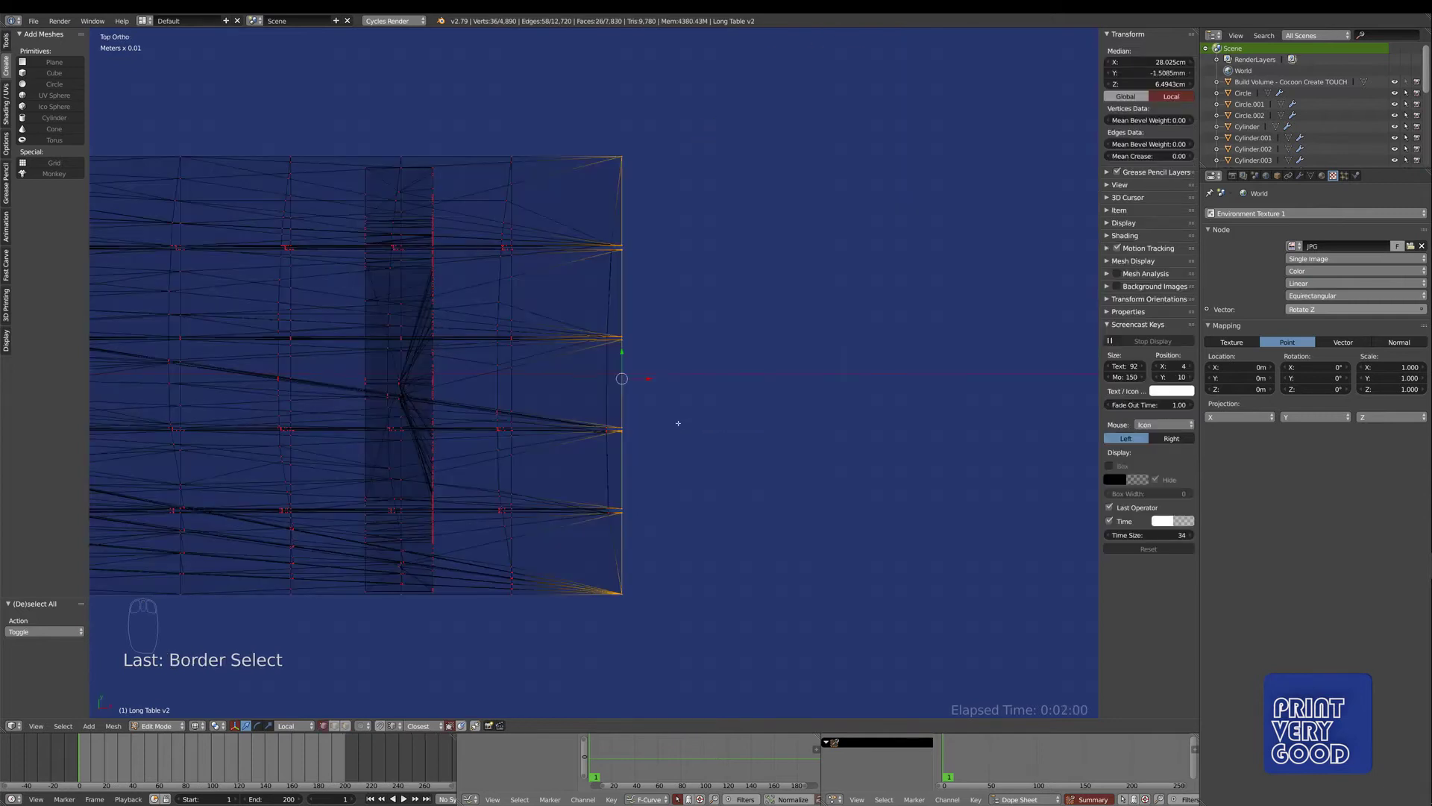
- Duplicate the selected tabletop end in place, separate the copy into its own object and leave mesh editing
key(shift+d)
right_click(675, 423)
key(p)
click(675, 422)
key(Tab)
right_click(585, 502)
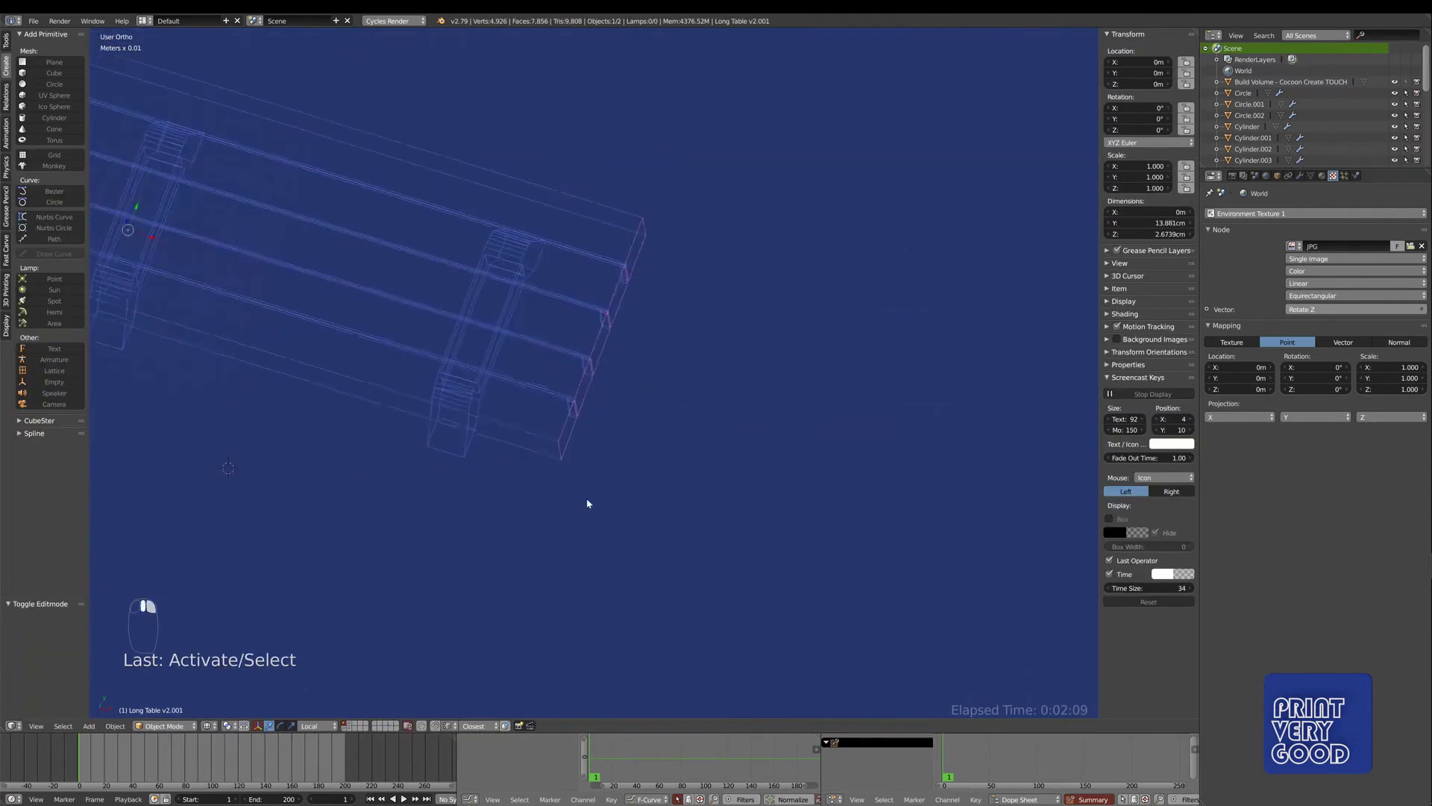
- Reopen the original table mesh for editing and view the end leg frame up close from the front
middle_drag(585, 502, 572, 378)
scroll(696, 410, up, 3)
key(Tab)
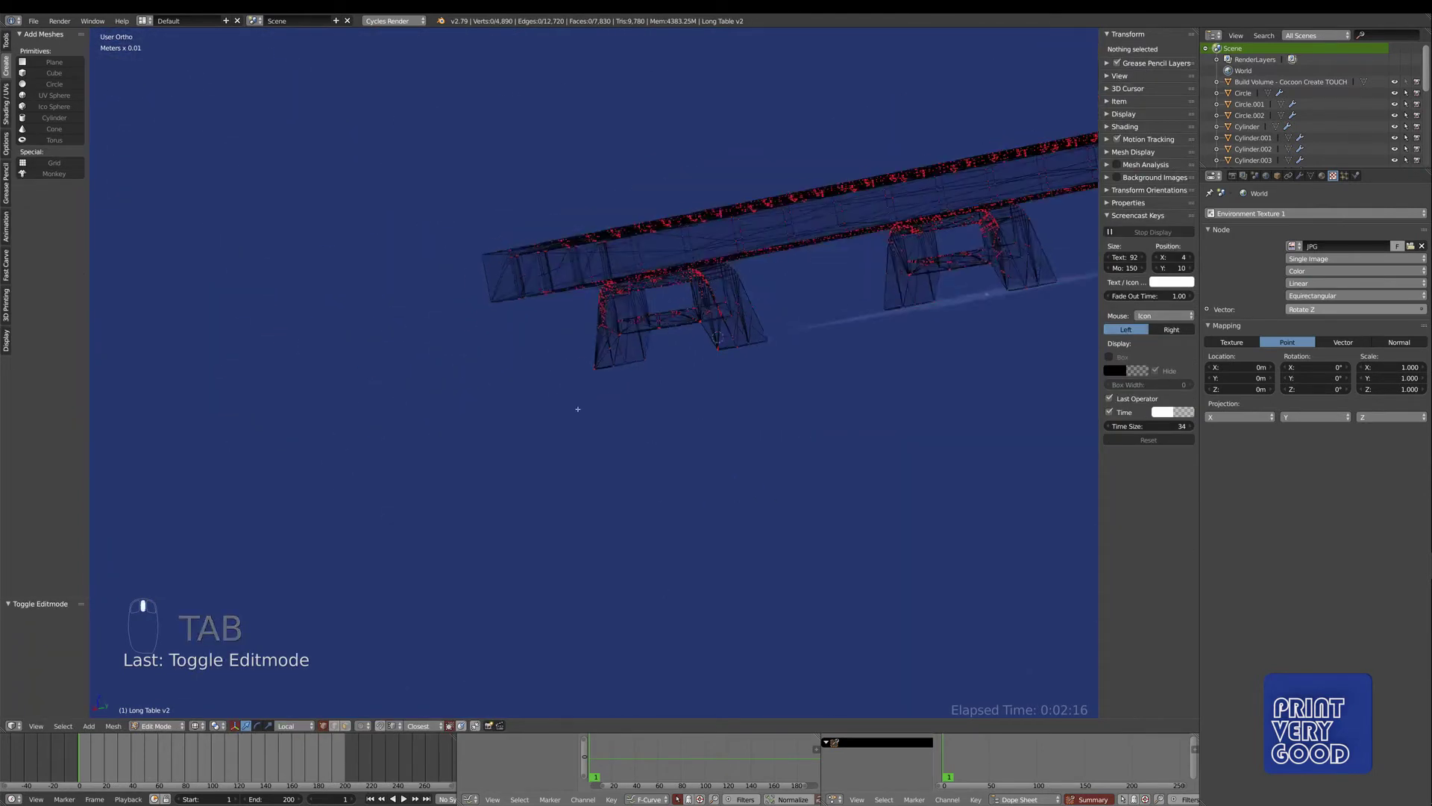
scroll(576, 409, up, 5)
middle_drag(295, 317, 582, 409)
scroll(582, 410, up, 3)
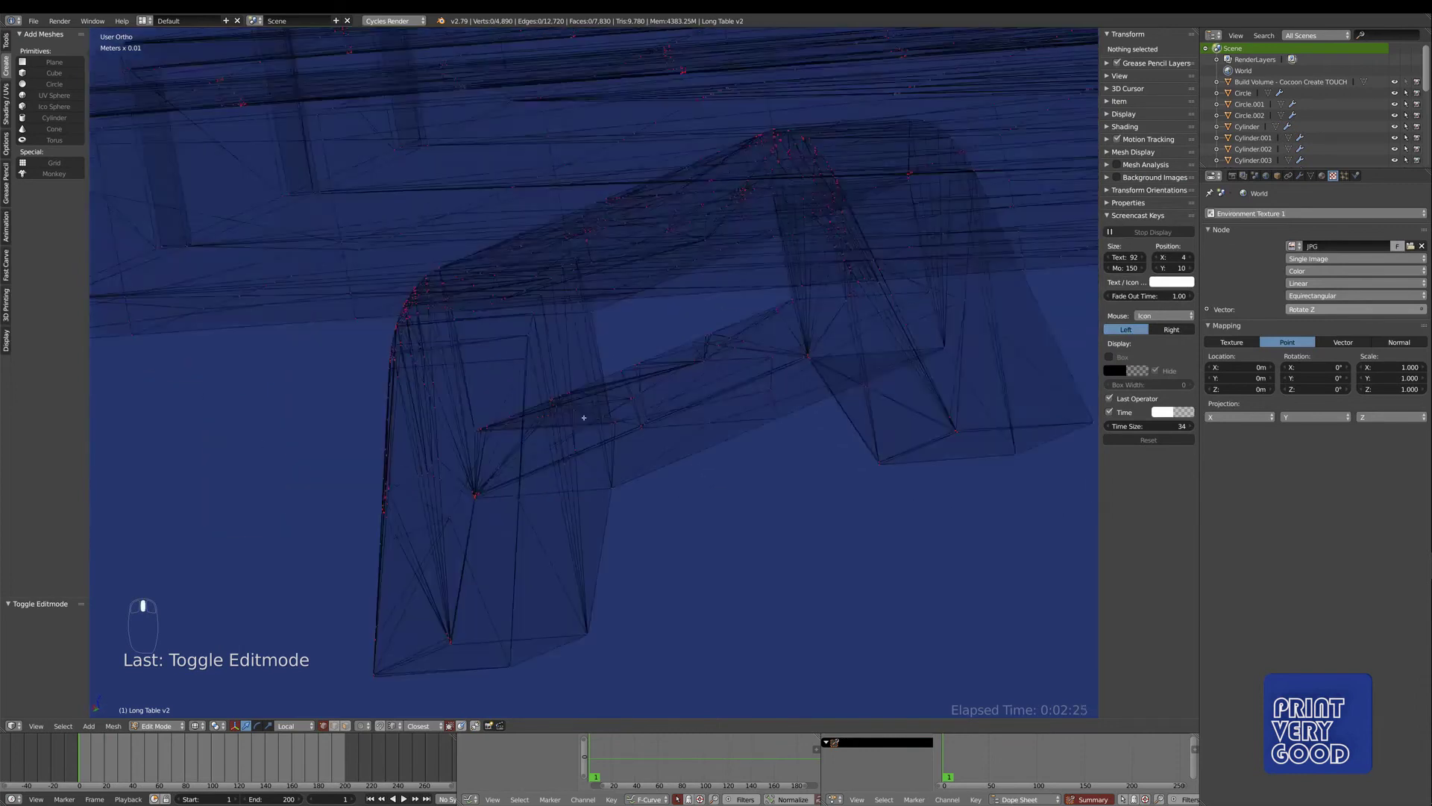
alt+right_click(502, 310)
scroll(629, 418, down, 2)
key(KP_1)
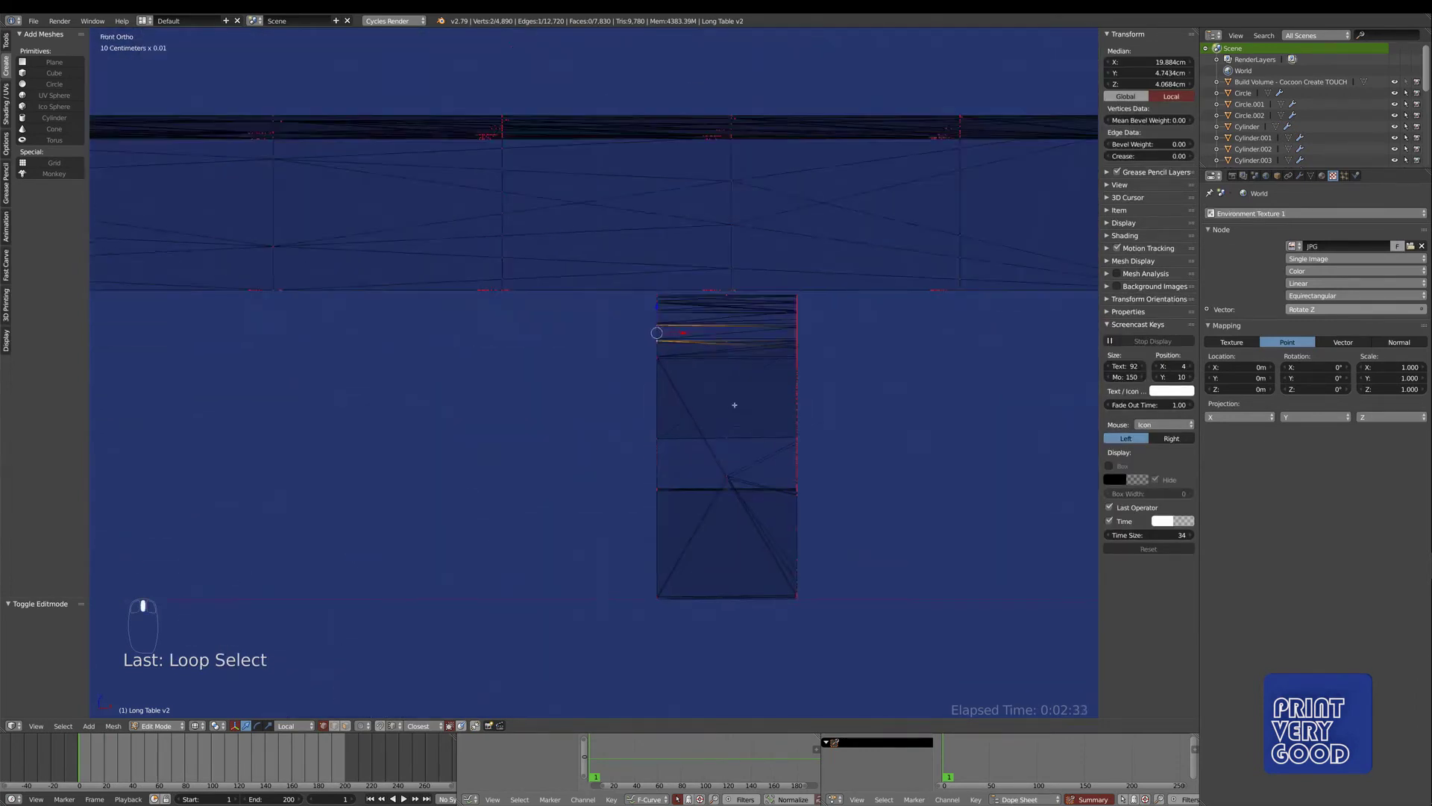
- Duplicate the vertices of the end leg frame's inner side in place and separate them into their own object
scroll(737, 406, up, 2)
key(a)
key(b)
drag(657, 257, 896, 705)
key(shift+d)
right_click(729, 604)
key(p)
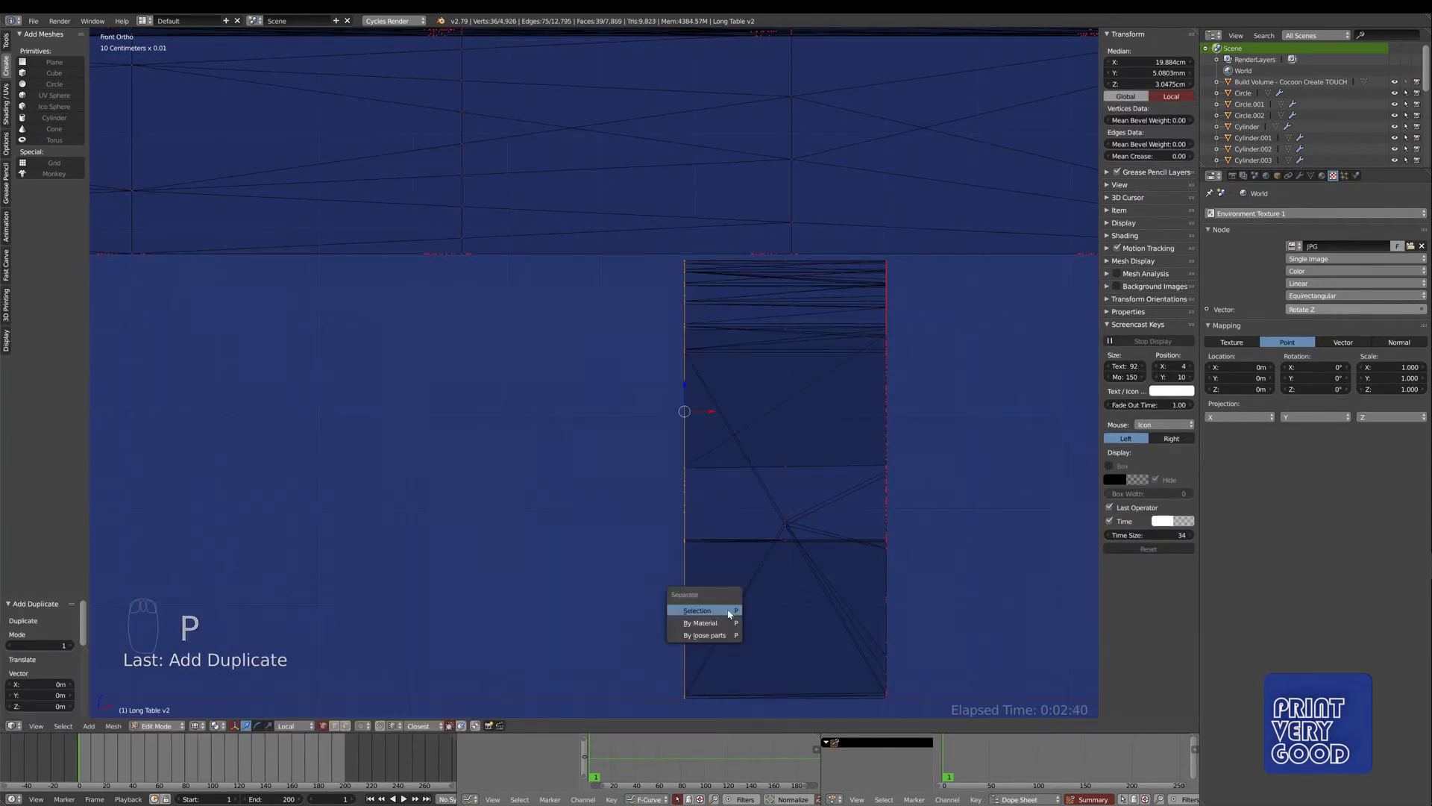
click(716, 611)
key(Tab)
- Isolate the separated leg profile and open its mesh for editing in the right side view
middle_drag(678, 495, 817, 417)
key(z)
key(z)
right_click(774, 505)
key(KP_Divide)
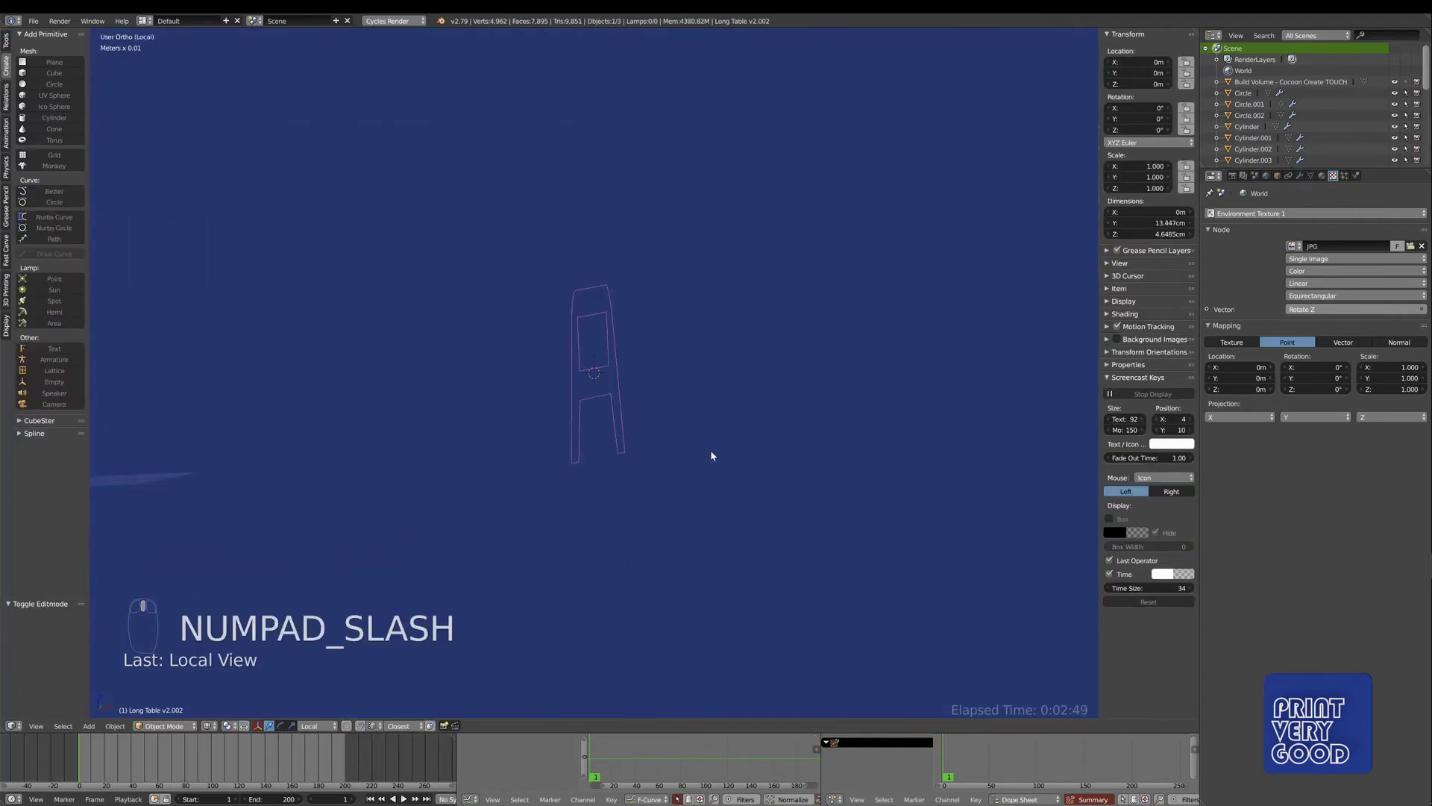
middle_drag(709, 454, 614, 361)
scroll(671, 429, up, 3)
key(Tab)
key(KP_3)
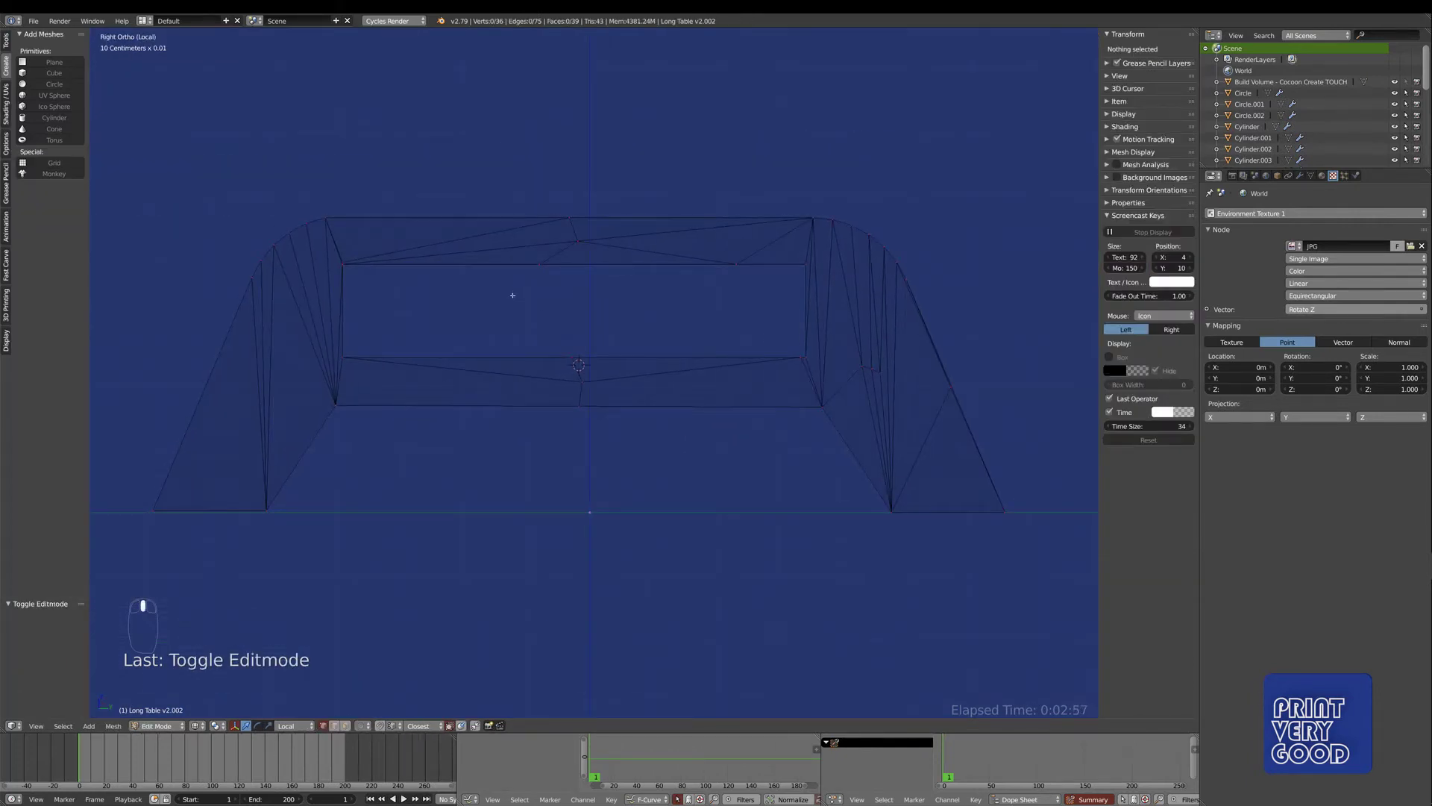
scroll(512, 294, up, 3)
drag(365, 238, 320, 294)
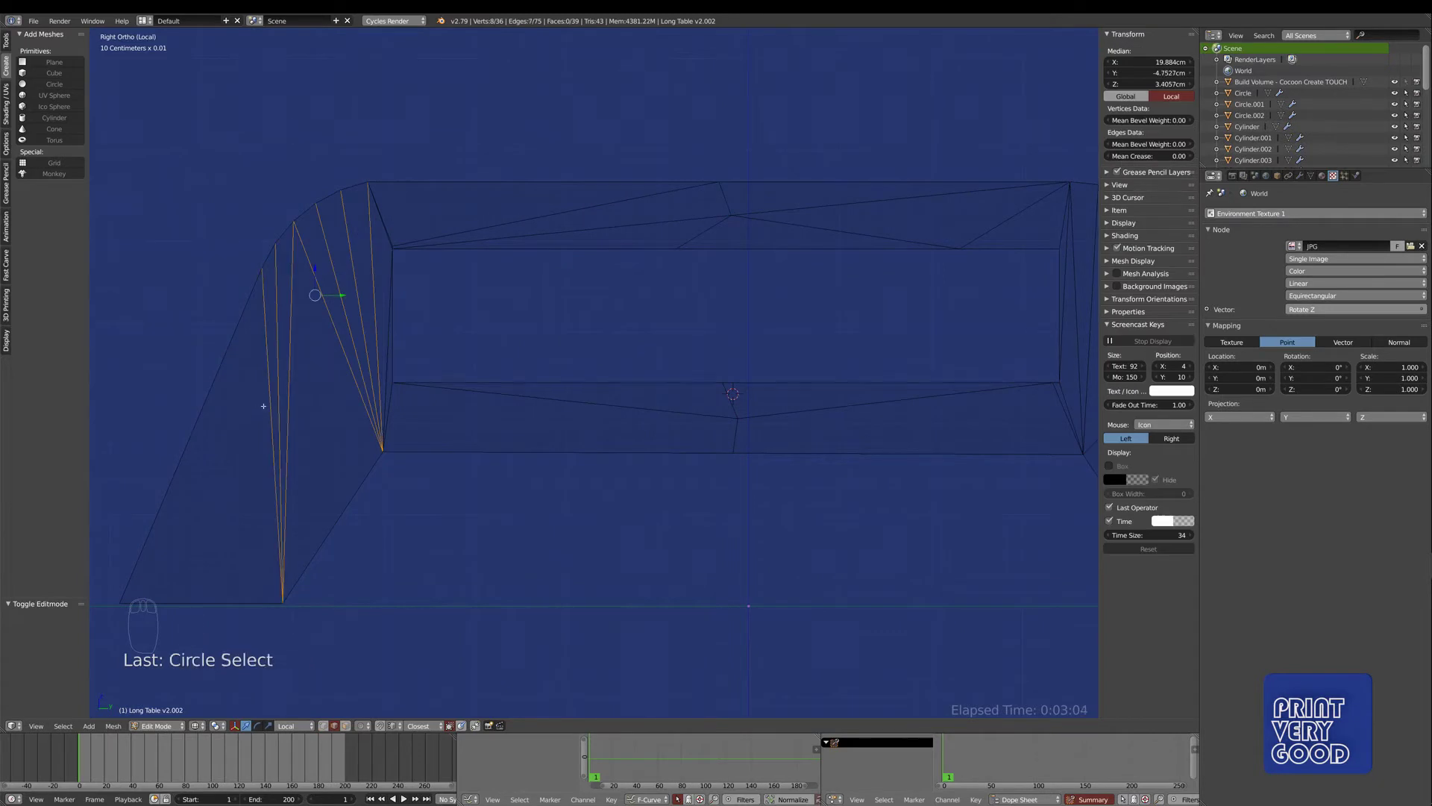
key(ctrl+z)
- Dissolve a surplus edge on the profile's left leg and merge that leg's remaining faces into one face
shift+middle_drag(320, 294, 390, 249)
right_click(359, 279)
key(ctrl+x)
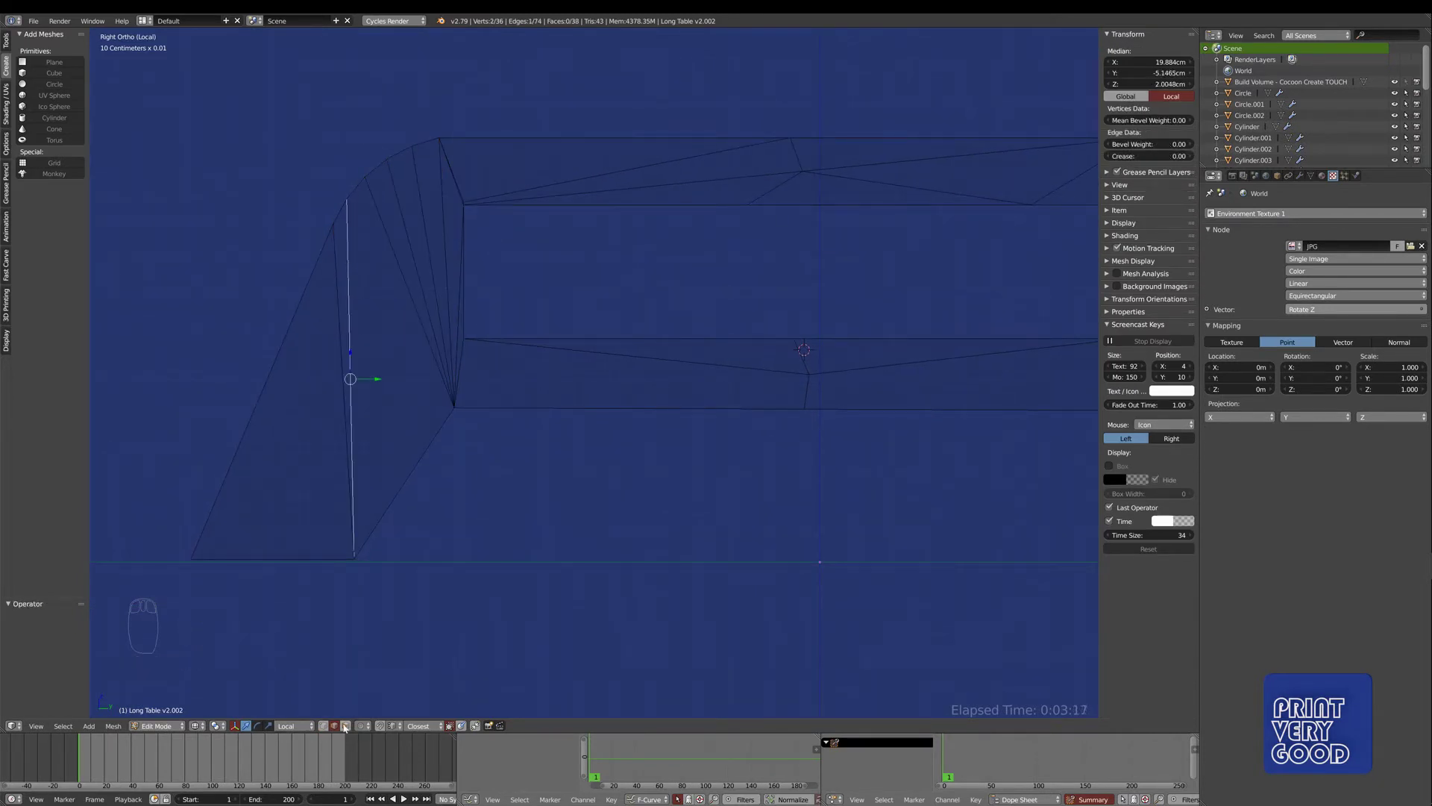
click(345, 727)
key(c)
mouse_move(336, 400)
mouse_down()
mouse_move(399, 240)
mouse_move(453, 320)
mouse_up()
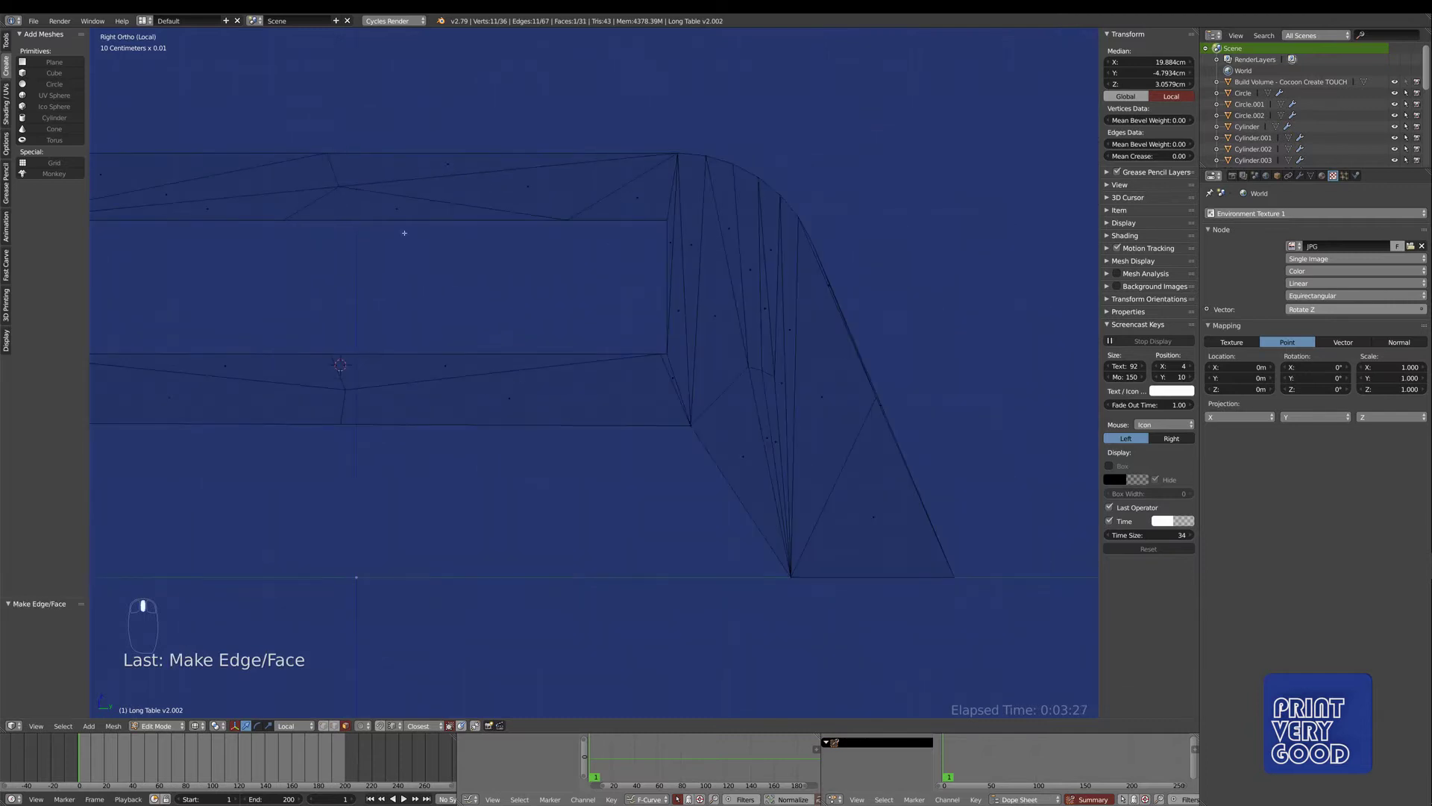
- Select all faces of the profile's right leg and merge them into a single face
key(a)
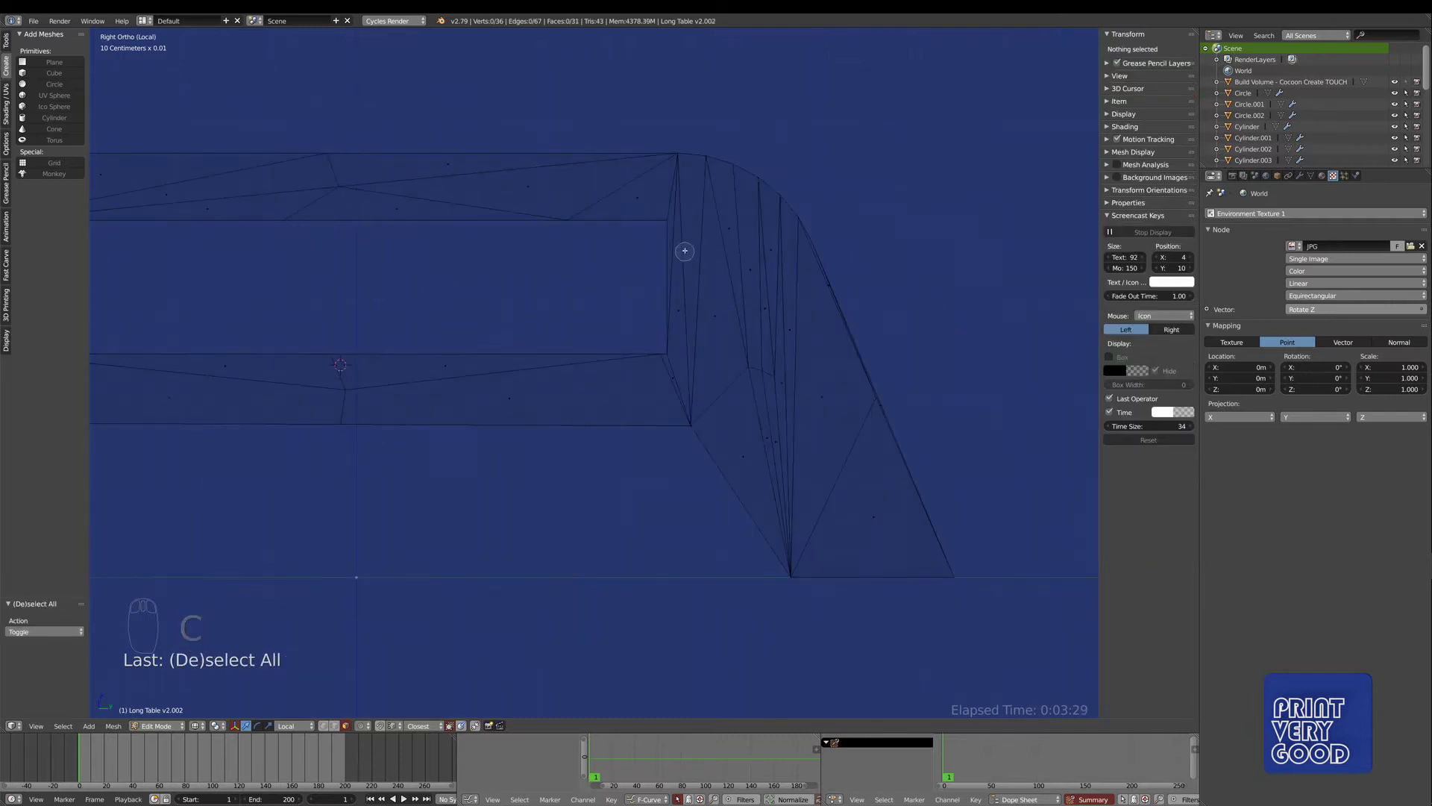
key(c)
mouse_move(681, 249)
mouse_down()
mouse_move(729, 281)
mouse_move(822, 290)
mouse_move(776, 418)
mouse_move(872, 410)
mouse_up()
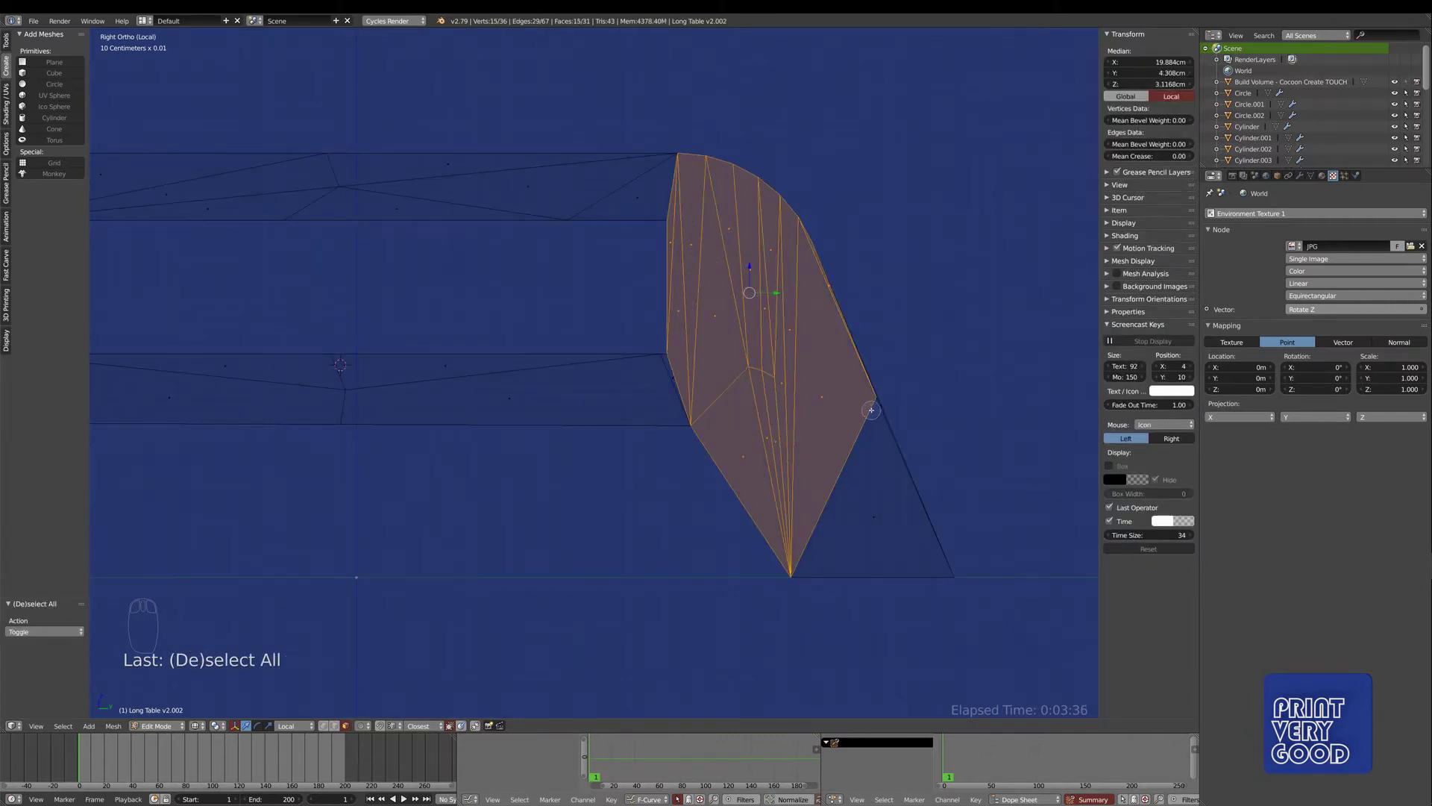
drag(870, 529, 884, 402)
key(Escape)
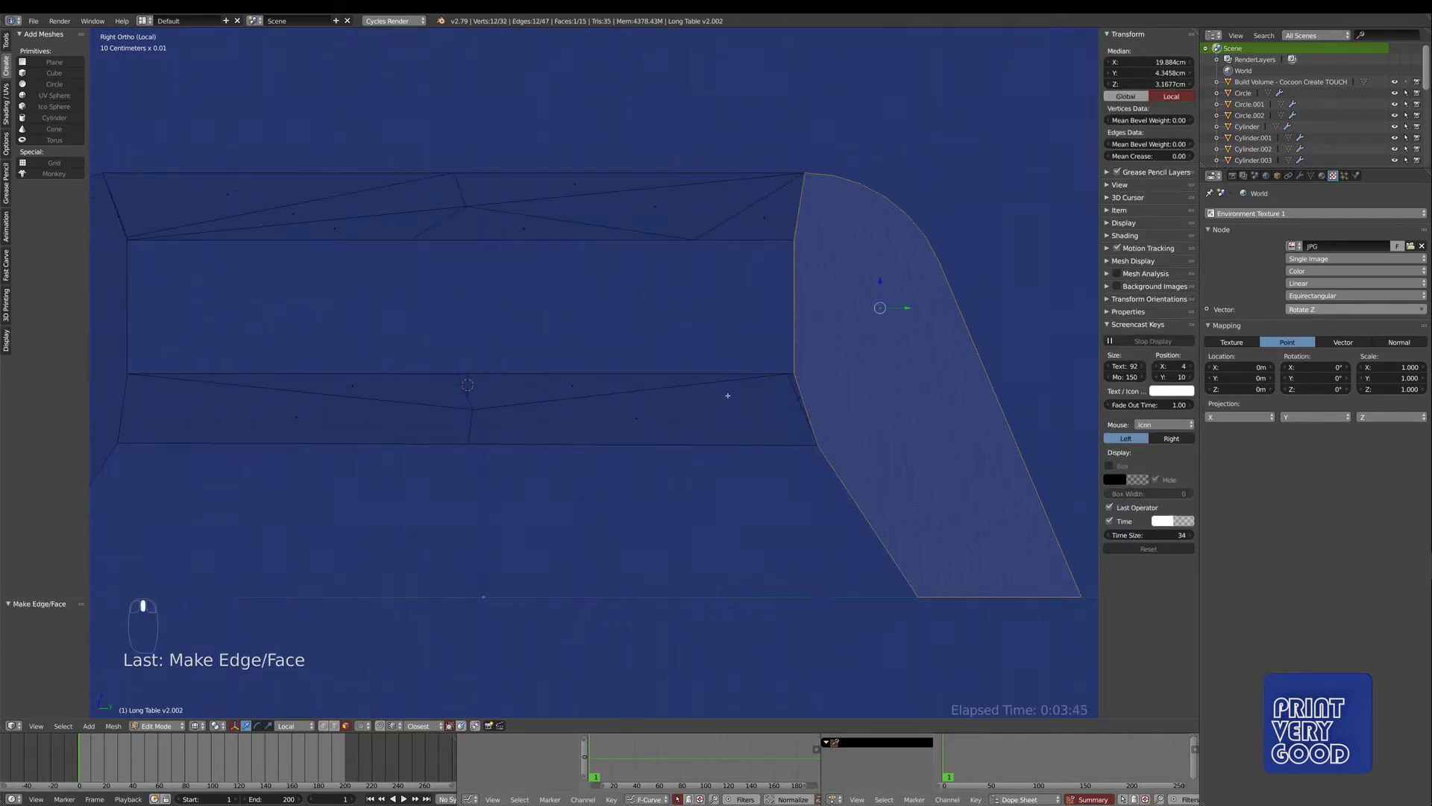
- Merge the upper crossbar's faces into one face and the lower crossbar's faces into another
key(c)
drag(418, 319, 651, 312)
right_click(761, 329)
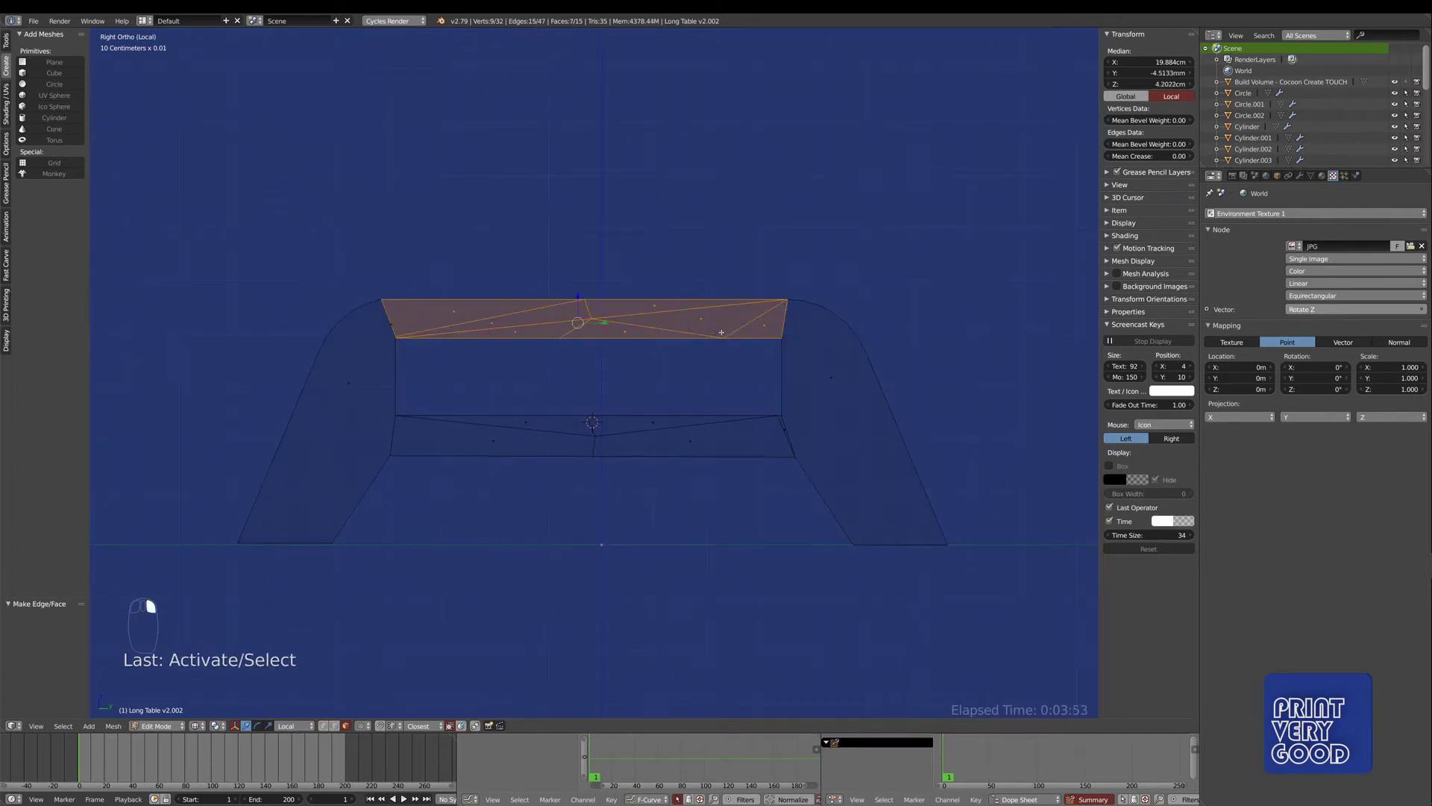
key(a)
key(c)
drag(402, 433, 780, 431)
key(Tab)
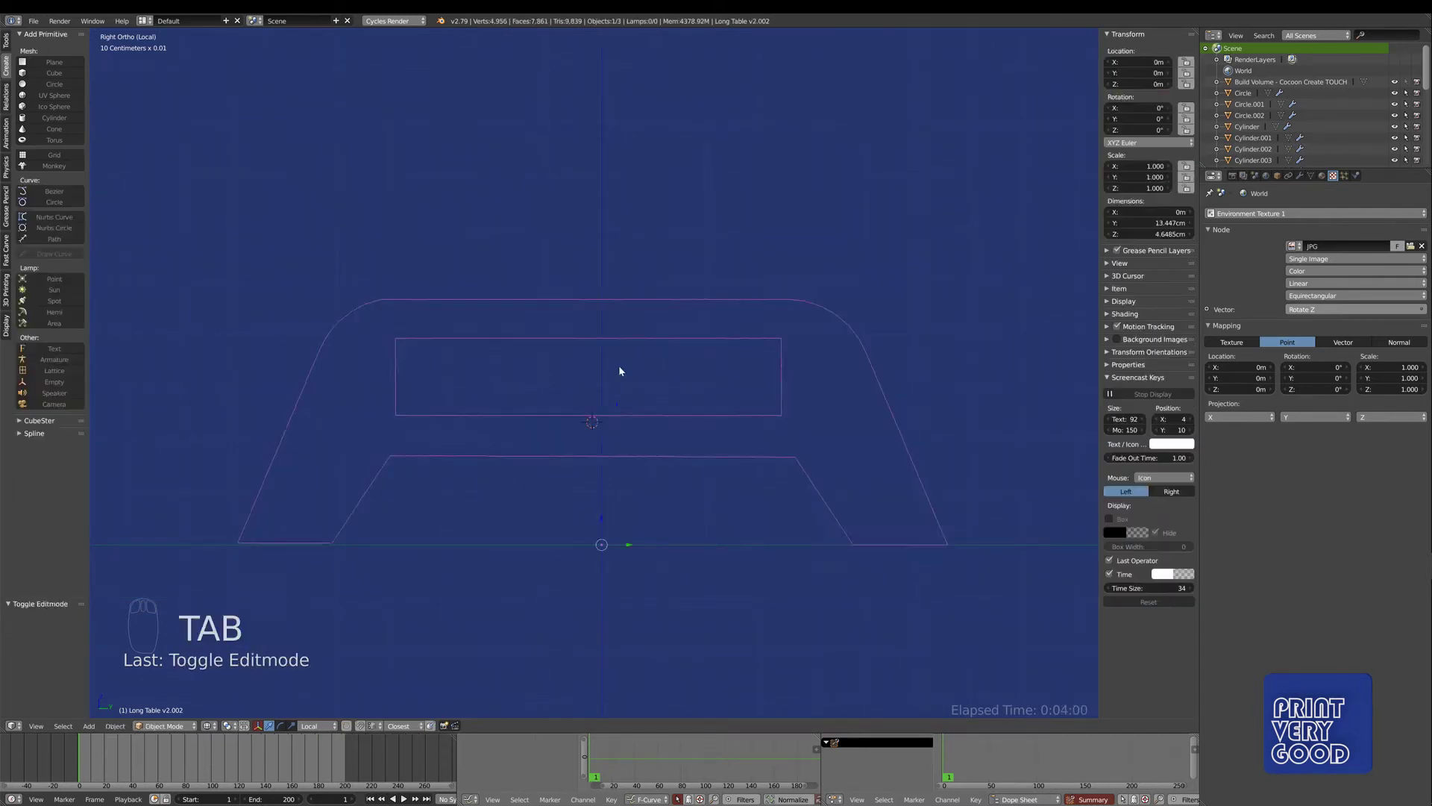
- Dissolve the surplus vertices in the middle of the leg profile's upper crossbar
key(Tab)
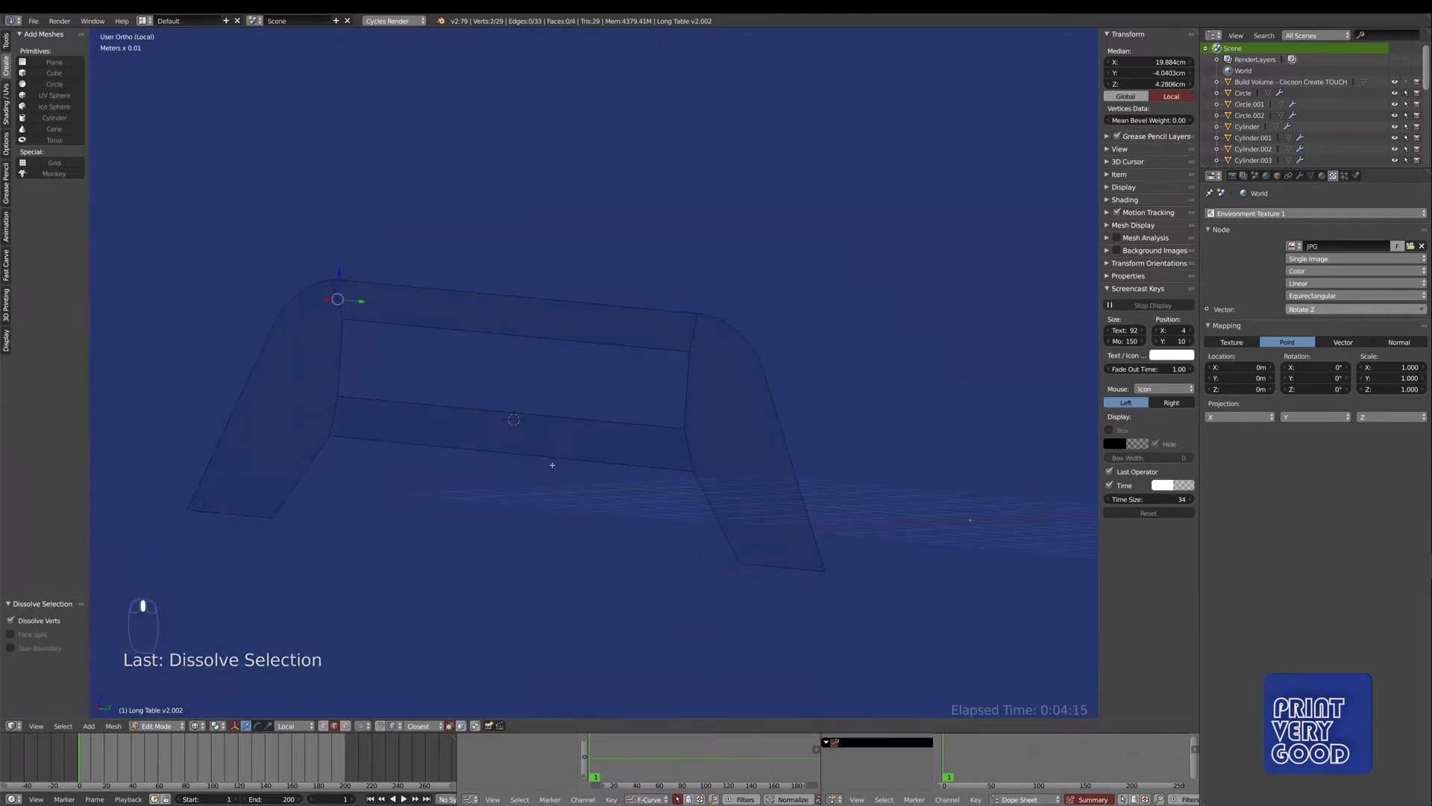
key(Tab)
key(Tab)
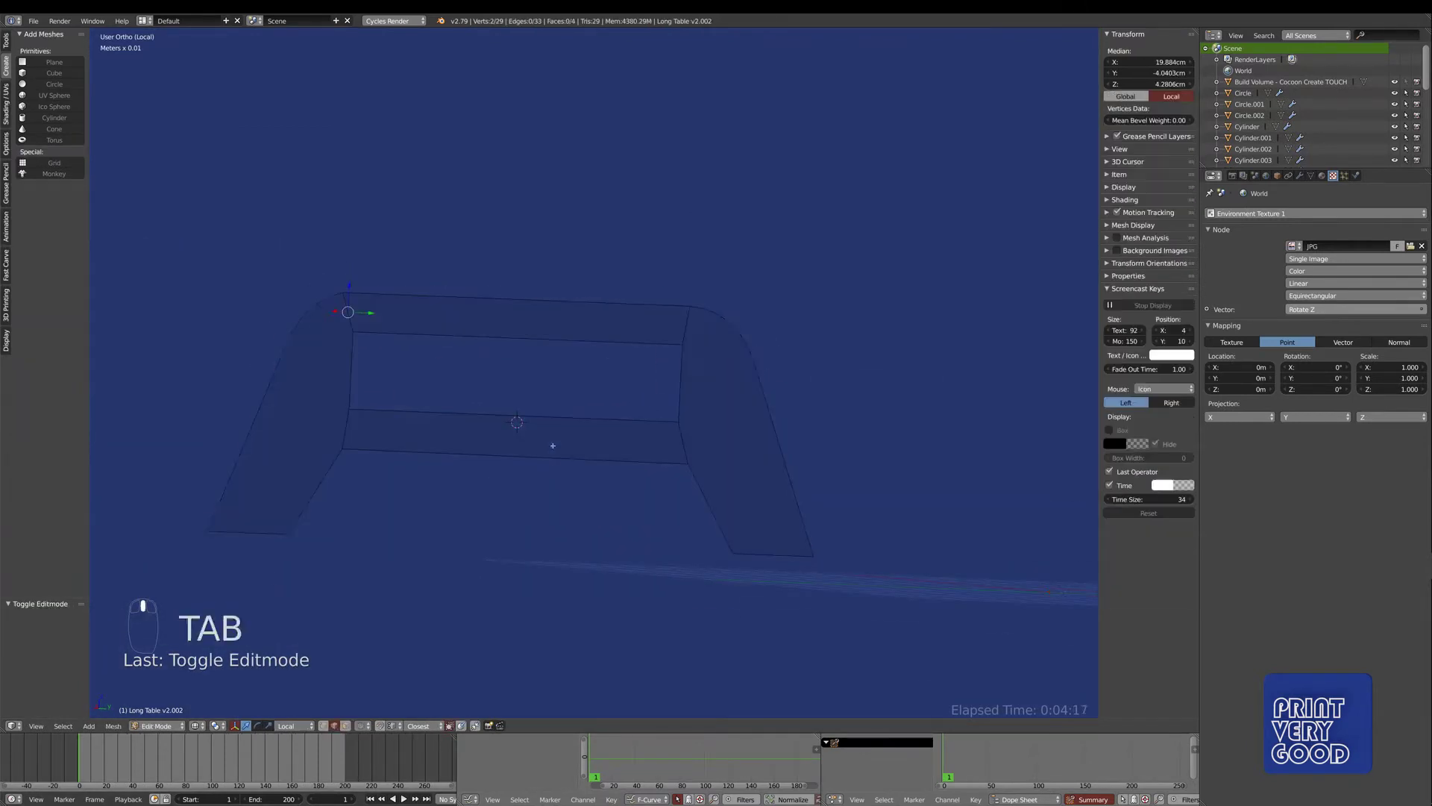
right_click(704, 291)
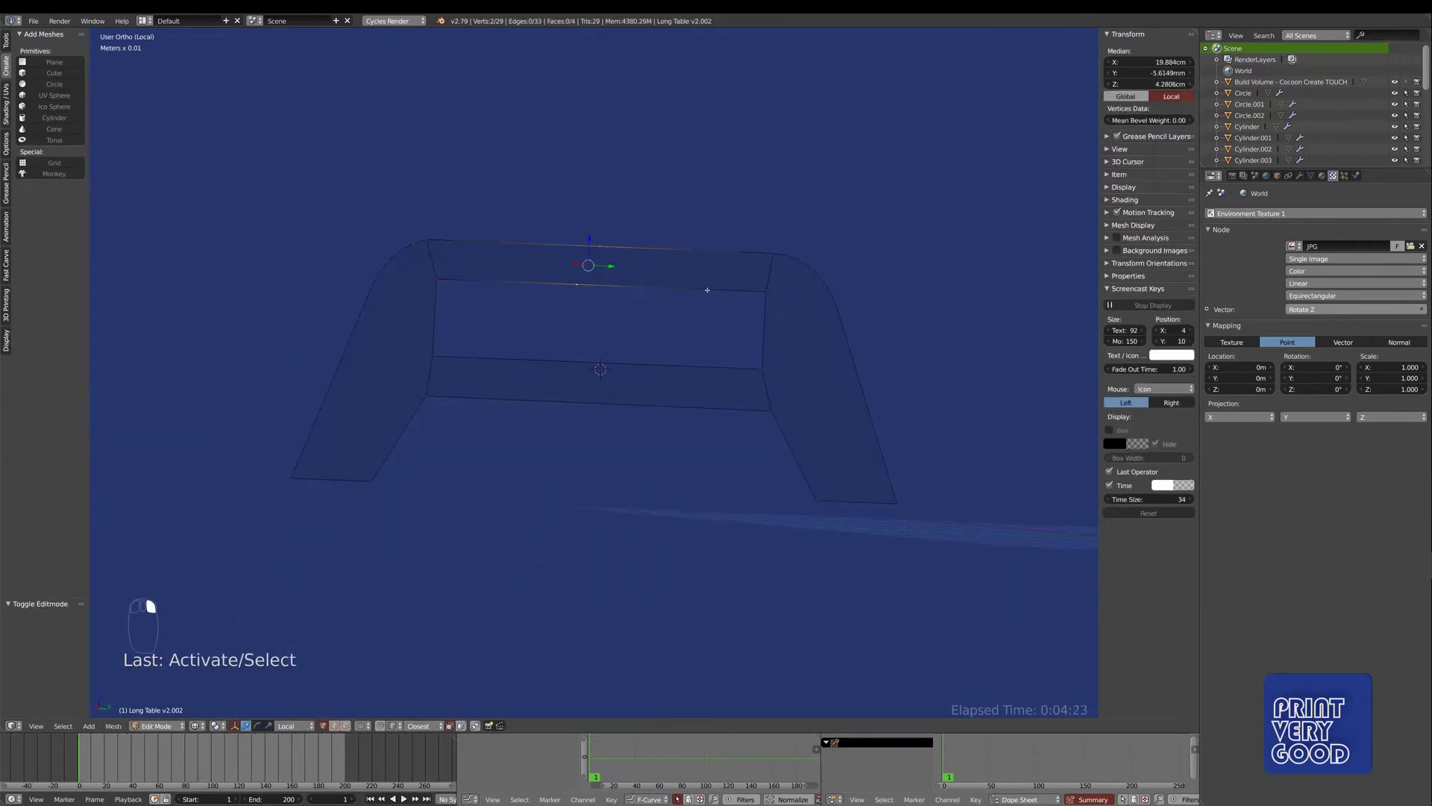
key(ctrl+x)
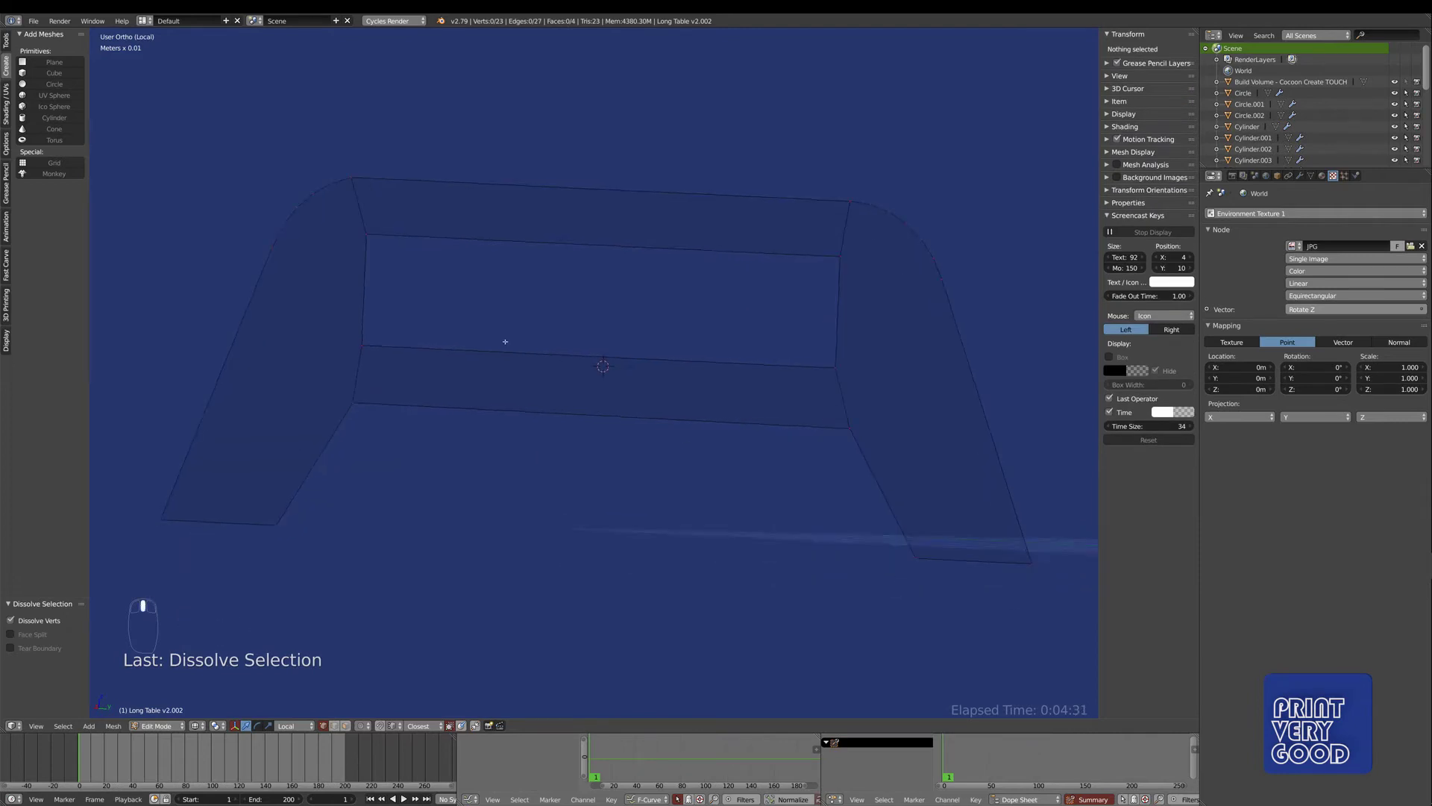
- Remove doubled vertices from the entire leg profile and leave mesh editing
key(a)
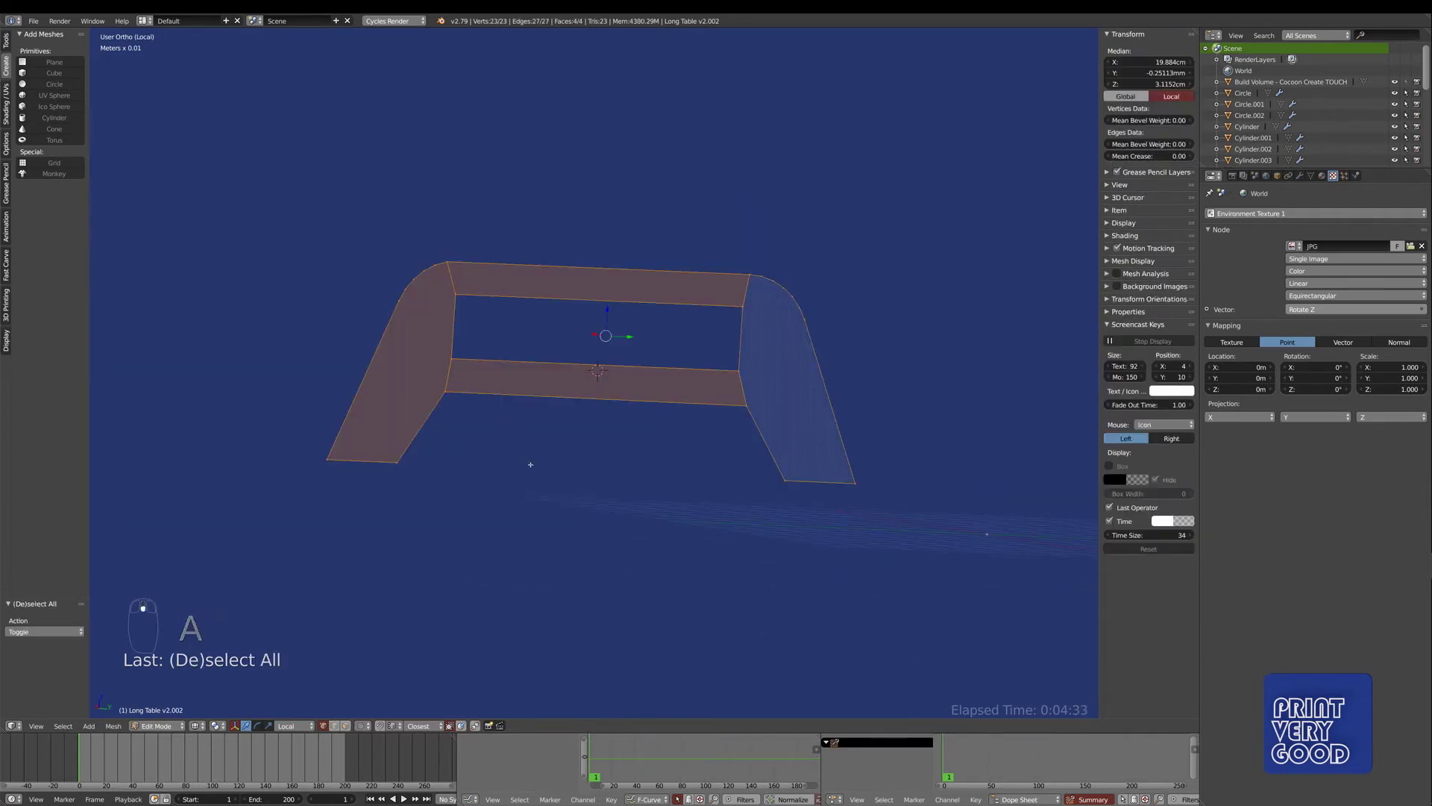
key(w)
click(511, 522)
key(Tab)
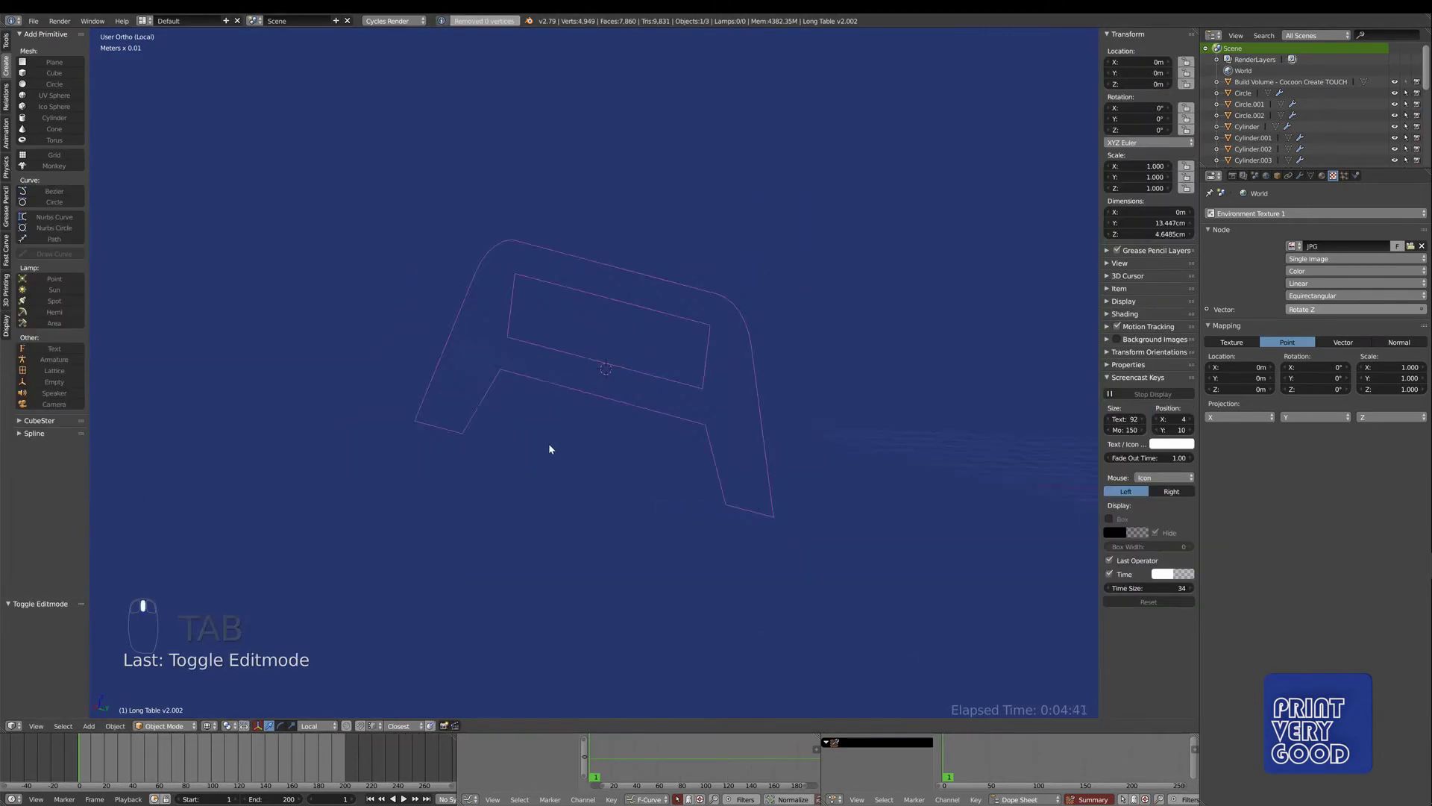
- Show the whole table again and extrude the leg profile about 2.14 cm to the far side of the original leg
key(KP_Divide)
key(Tab)
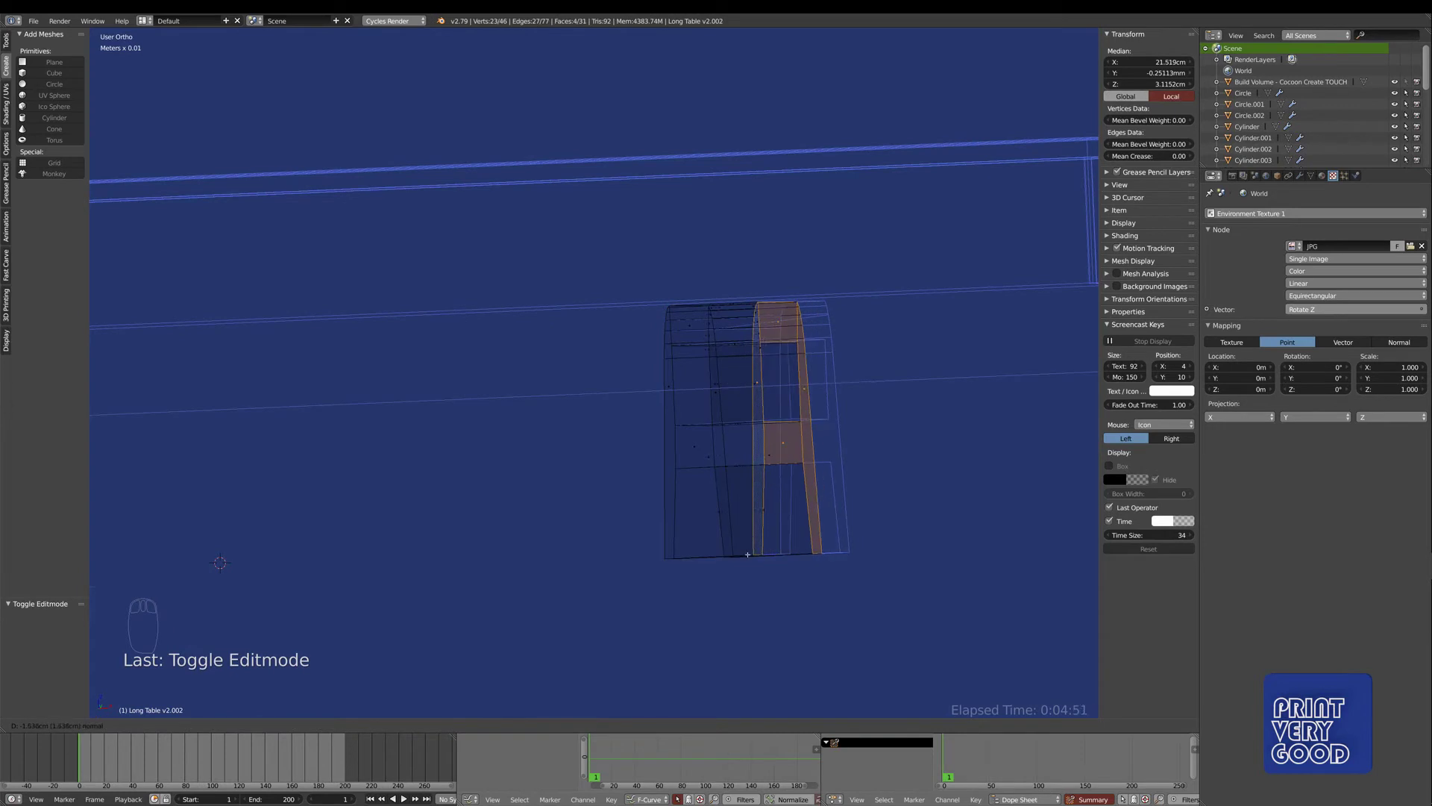
key(KP_1)
key(g)
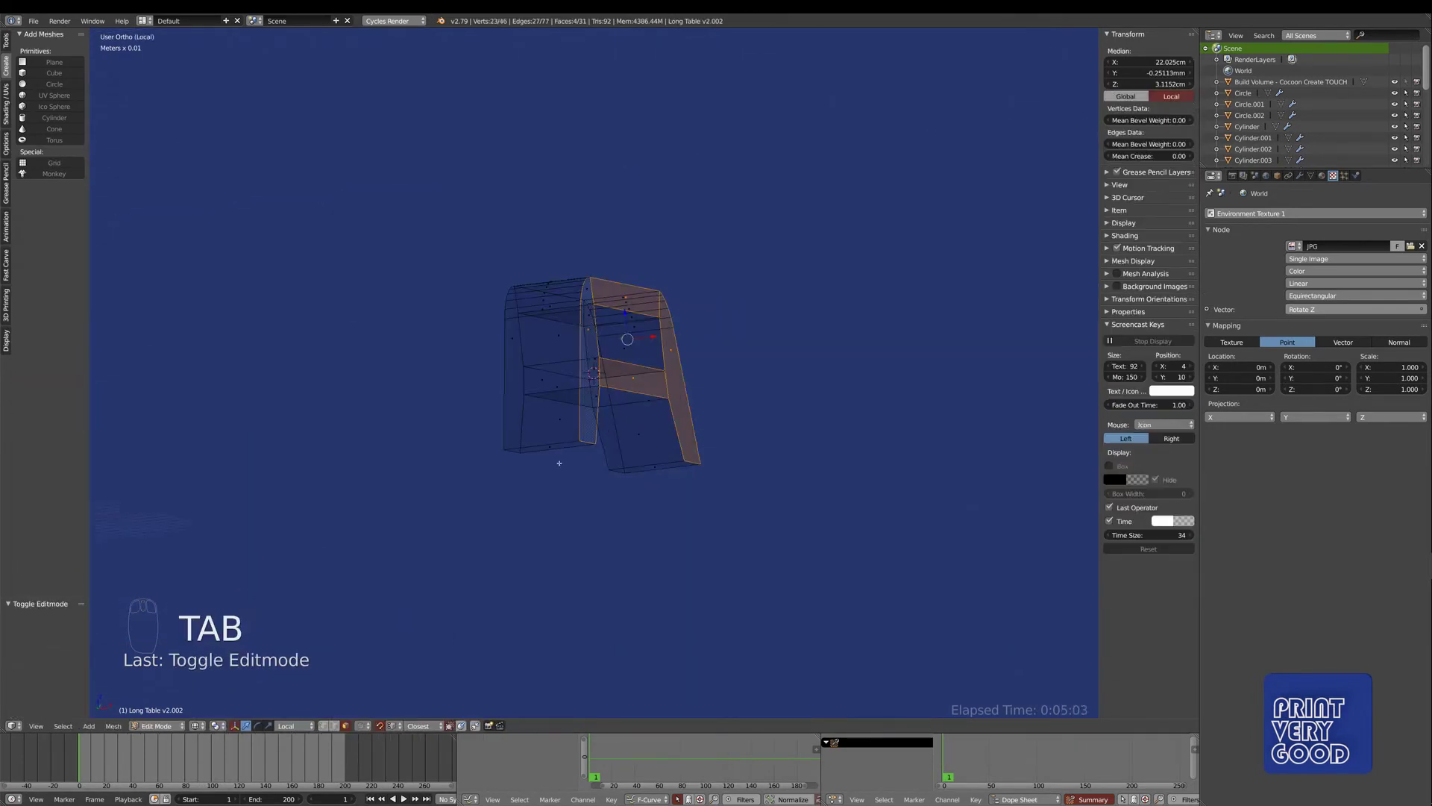
- Switch the isolated leg frame to solid shading and recalculate the normals of all its faces
key(a)
key(z)
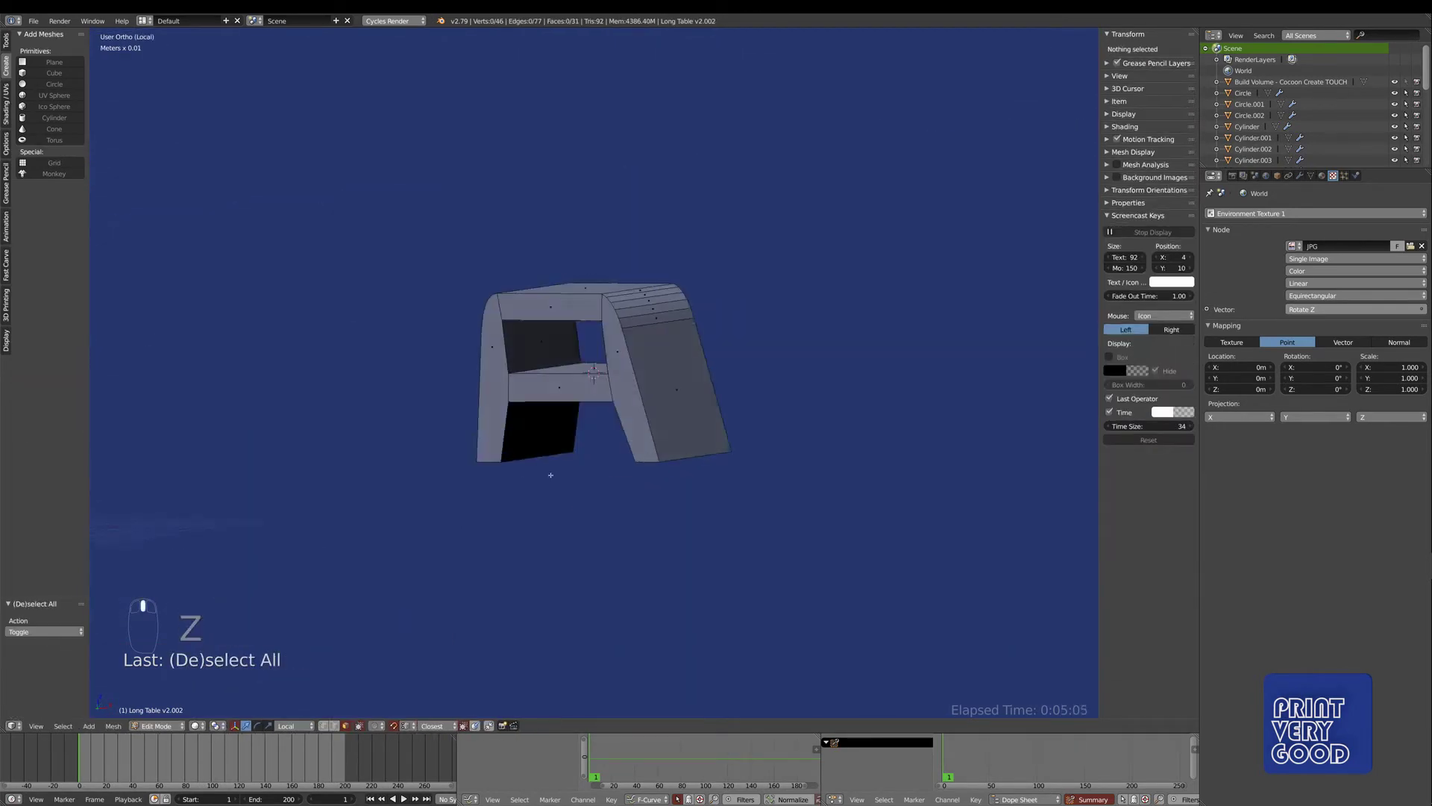
key(a)
click(112, 726)
key(Tab)
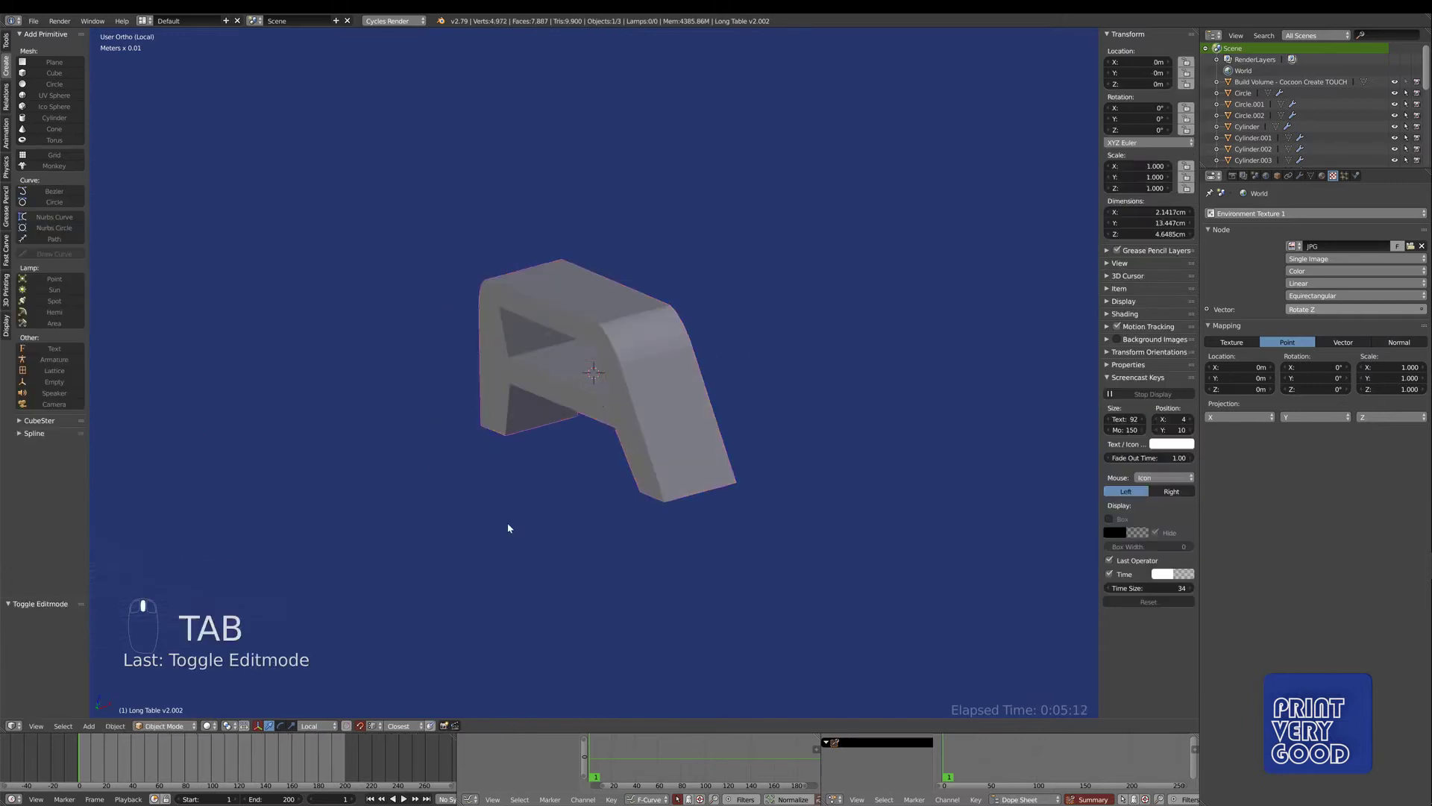
- Show the whole table again, isolate the tabletop's end profile and save the file
scroll(554, 464, down, 3)
key(KP_Divide)
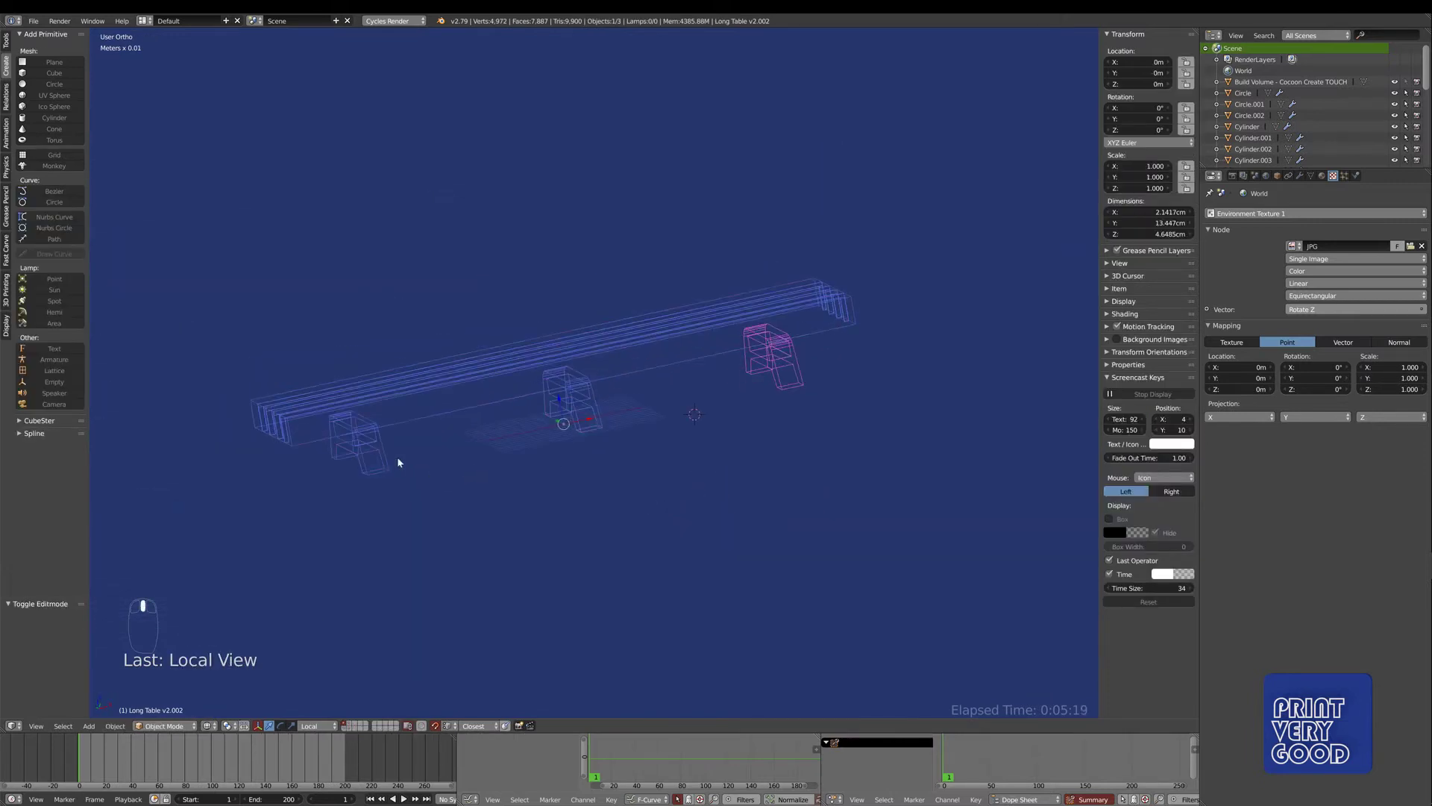
click(290, 448)
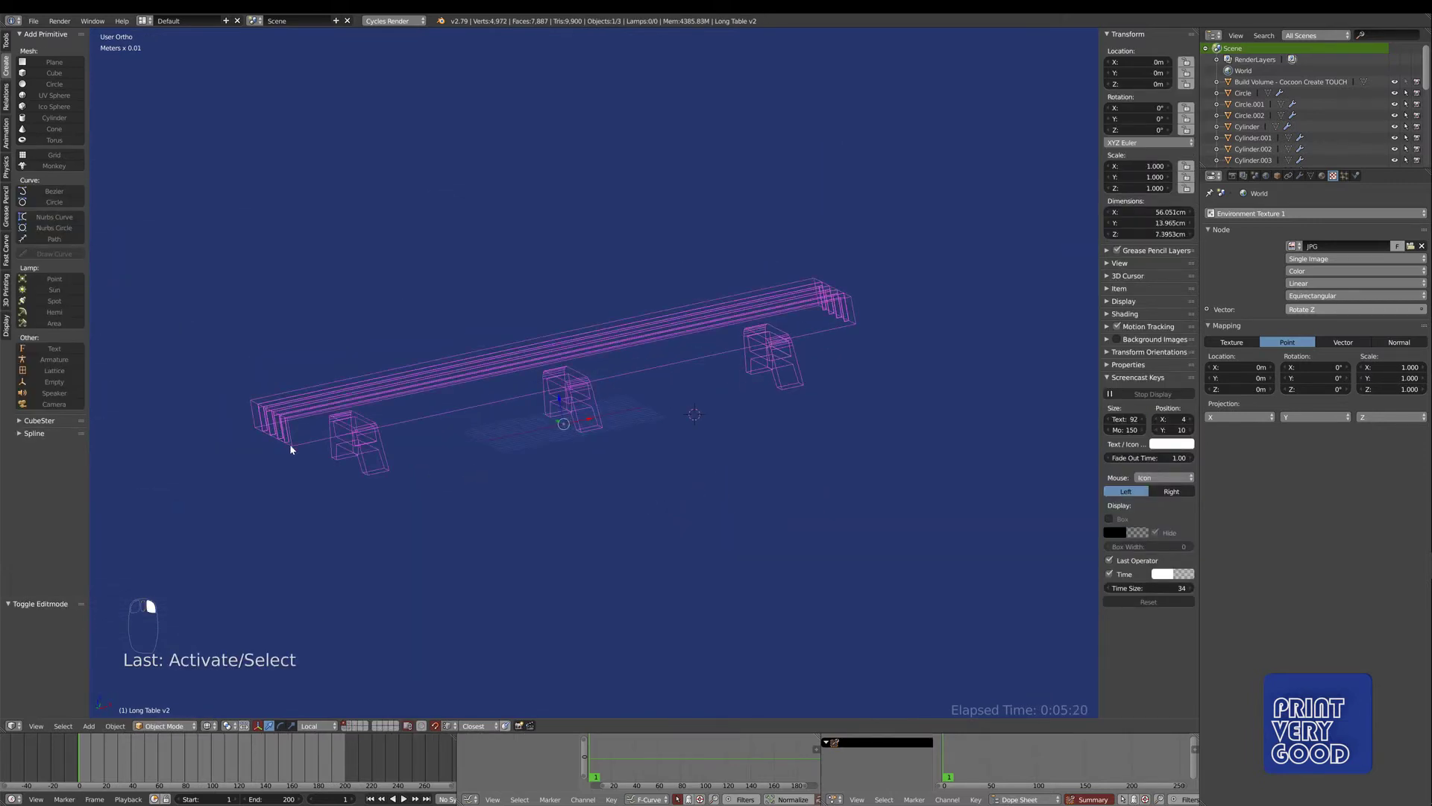
middle_drag(291, 447, 480, 335)
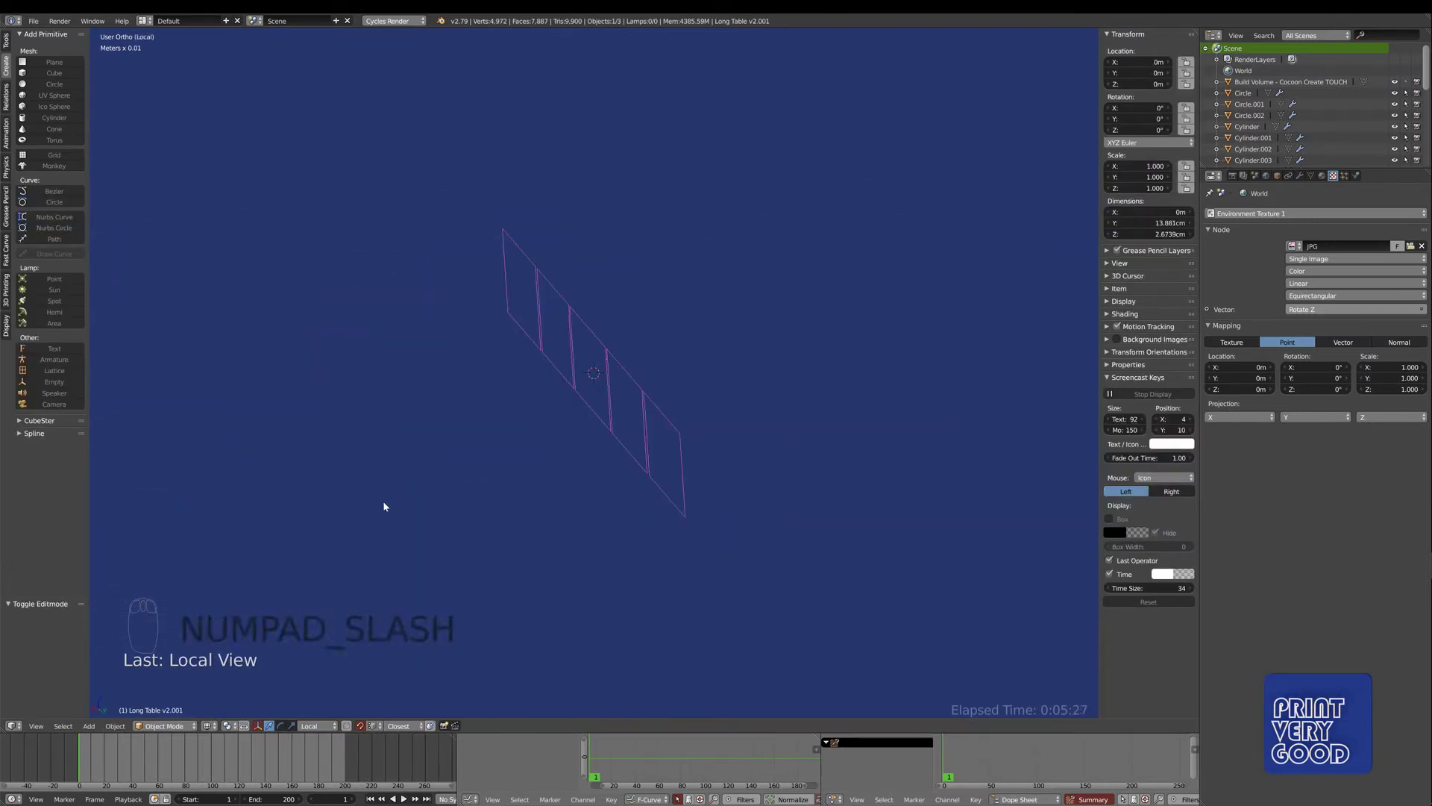
key(ctrl+s)
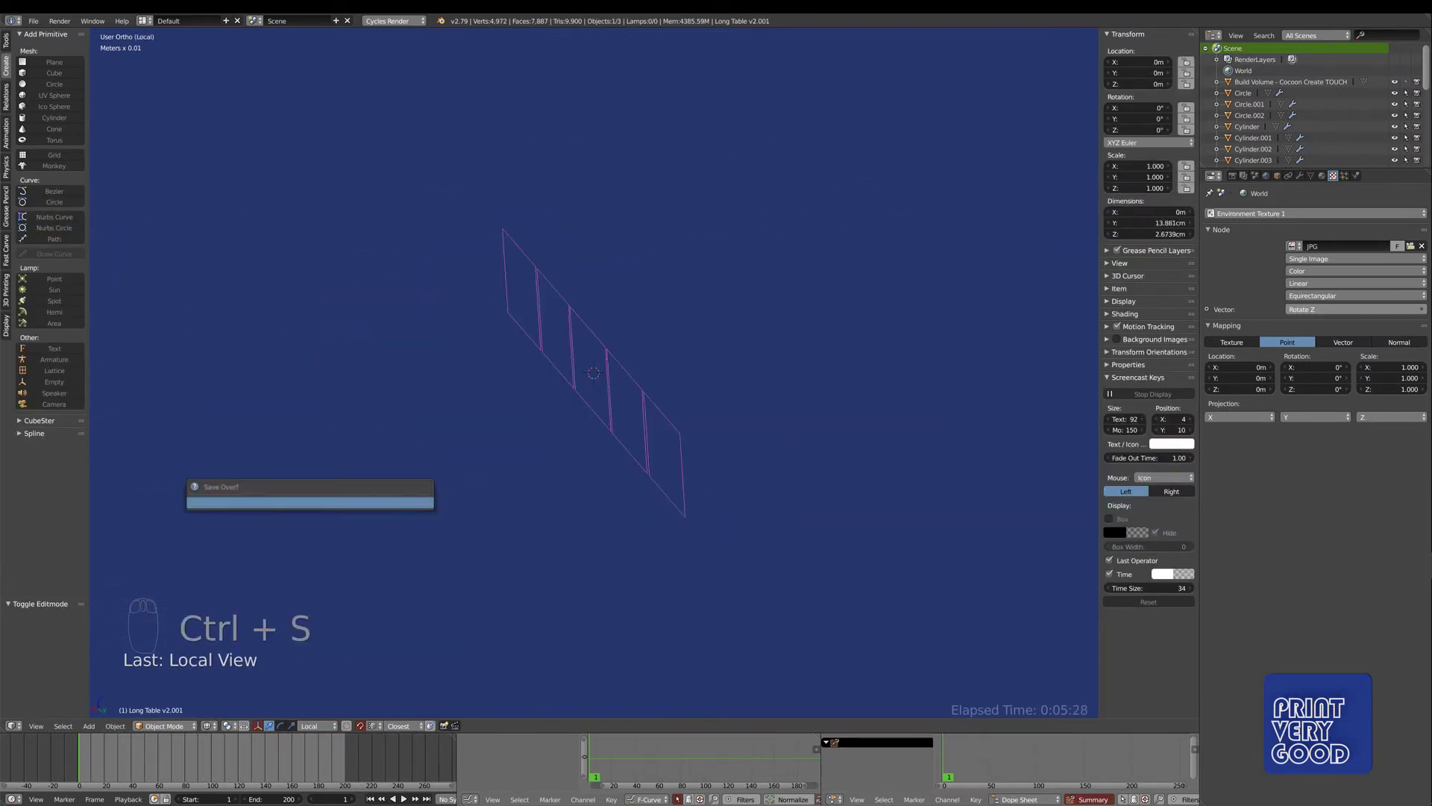
- Dissolve the surplus vertices along the edges of the tabletop profile in the side view
key(KP_3)
key(Tab)
scroll(607, 452, down, 4)
scroll(567, 440, up, 3)
scroll(507, 426, down, 3)
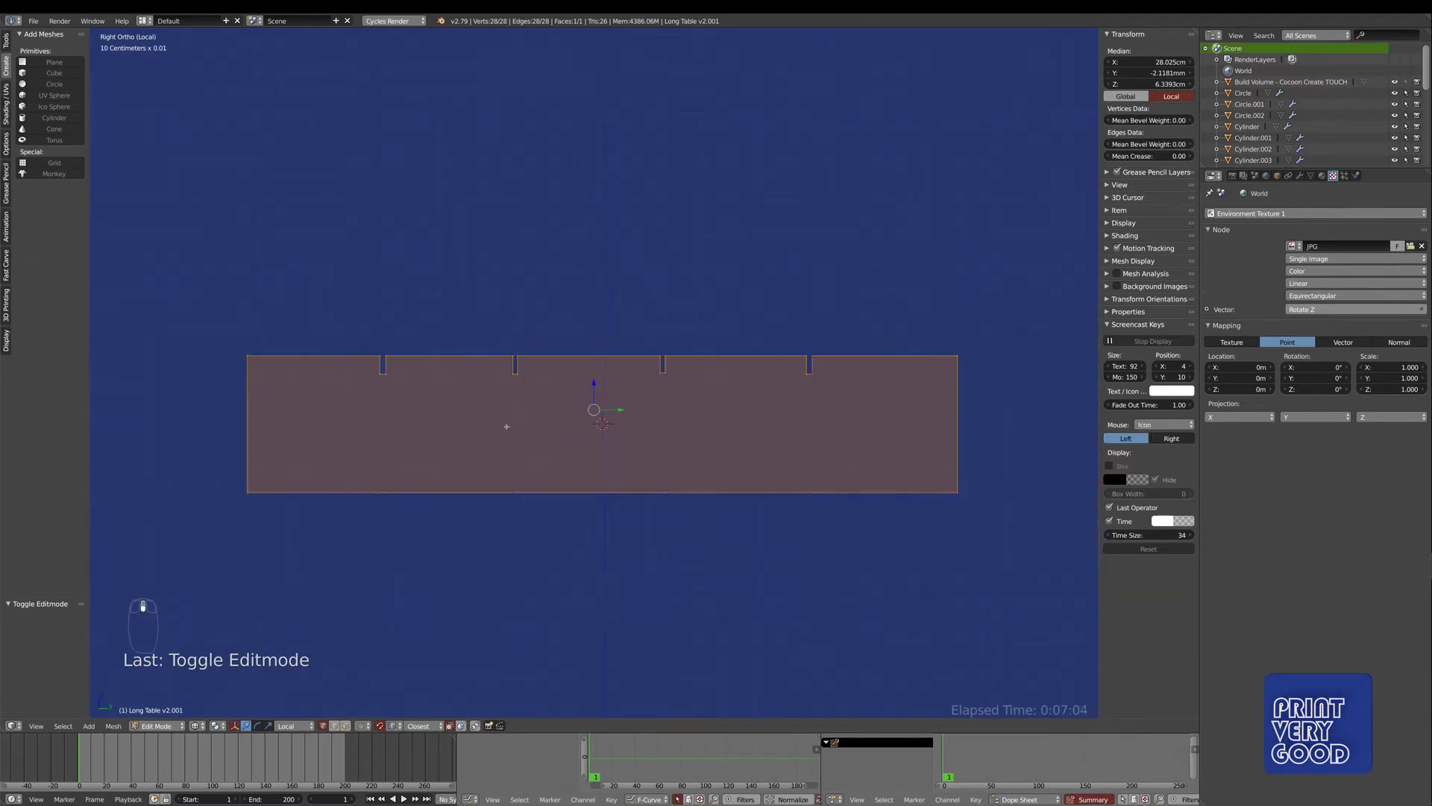
key(a)
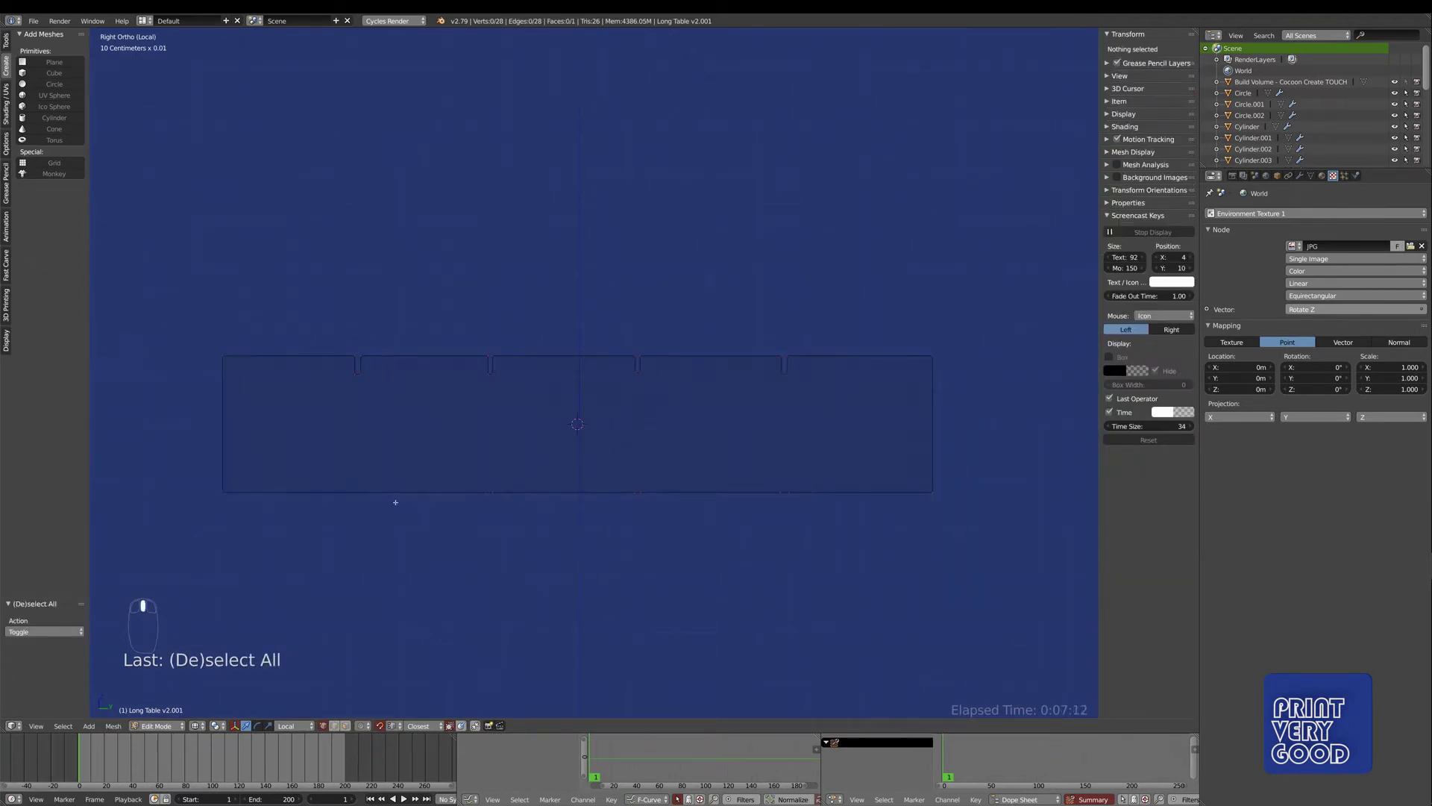
right_click(358, 490)
shift+right_click(624, 493)
key(ctrl+x)
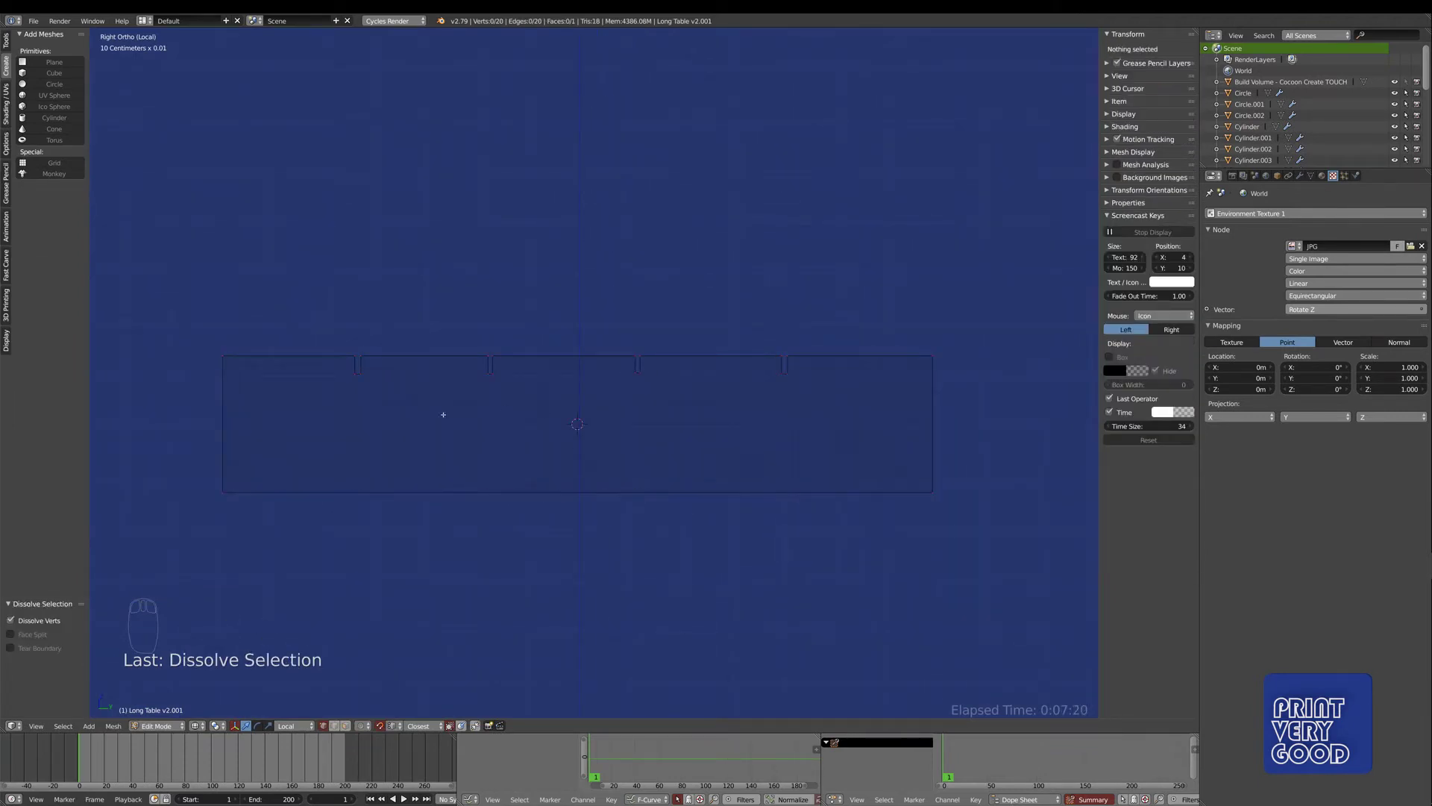
right_click(495, 523)
- Remove doubled vertices from the entire tabletop profile, leave mesh editing and show the whole table again
scroll(575, 520, down, 8)
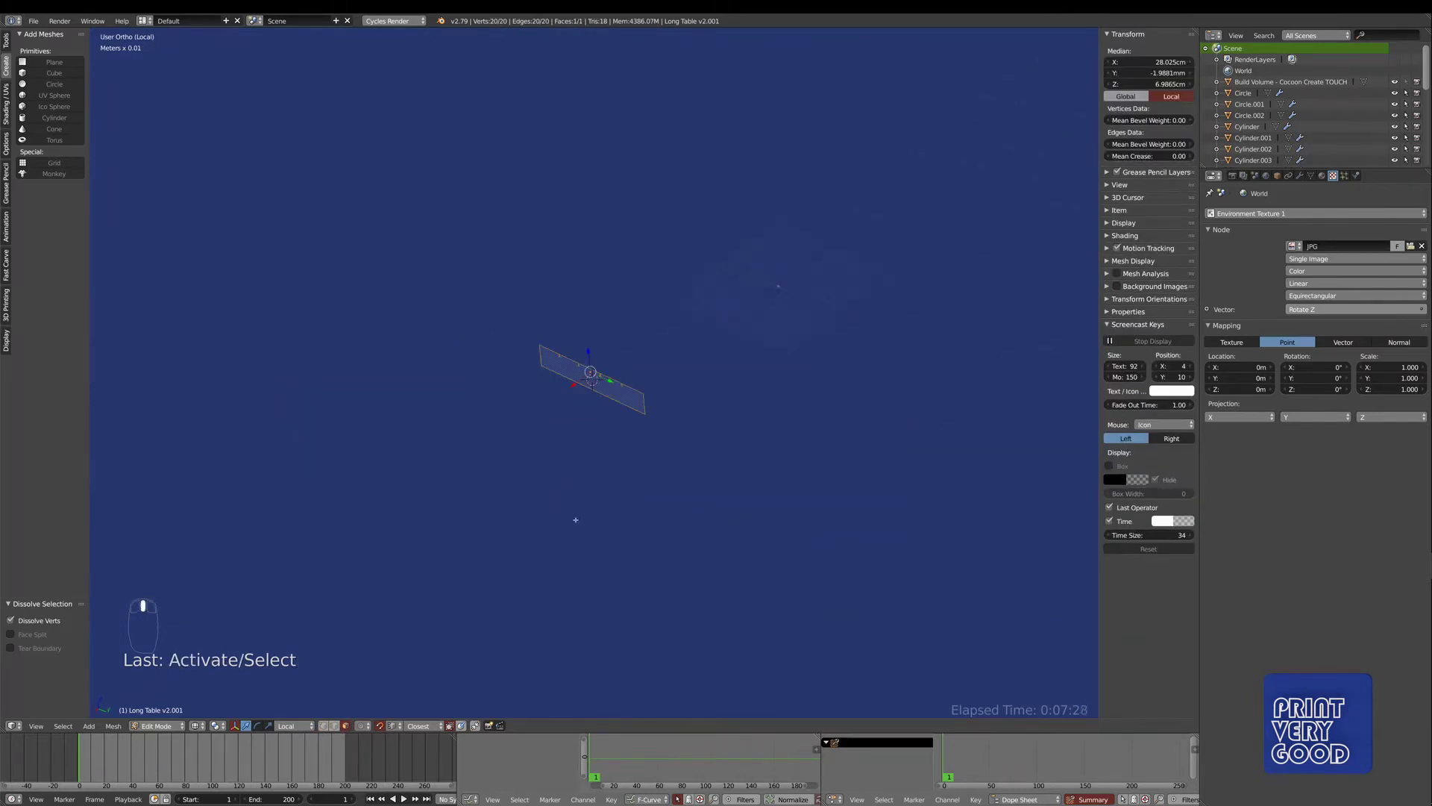
key(a)
key(a)
key(w)
click(393, 358)
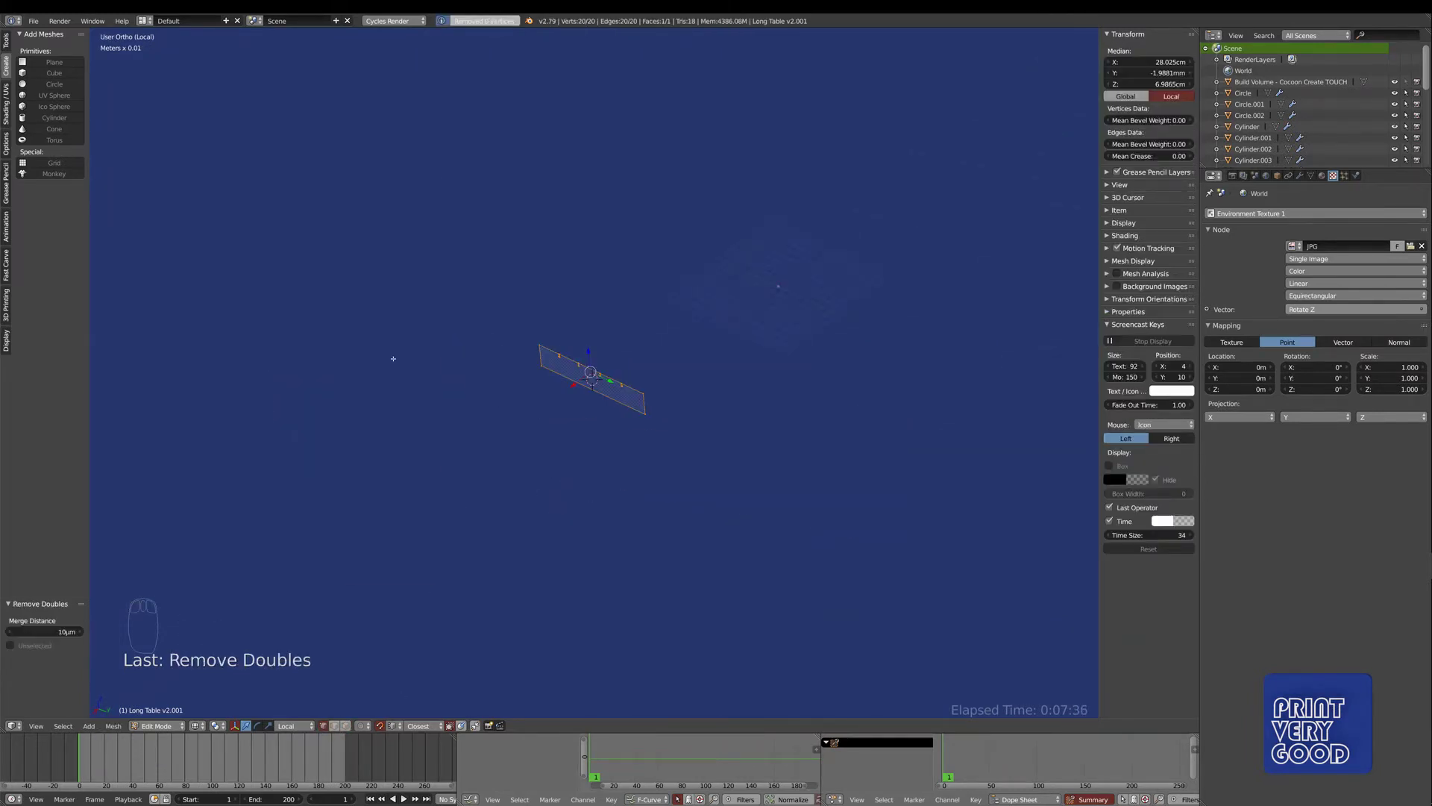
key(Tab)
key(KP_Divide)
- Extrude the tabletop profile about 56 cm to the far end of the original tabletop
key(KP_1)
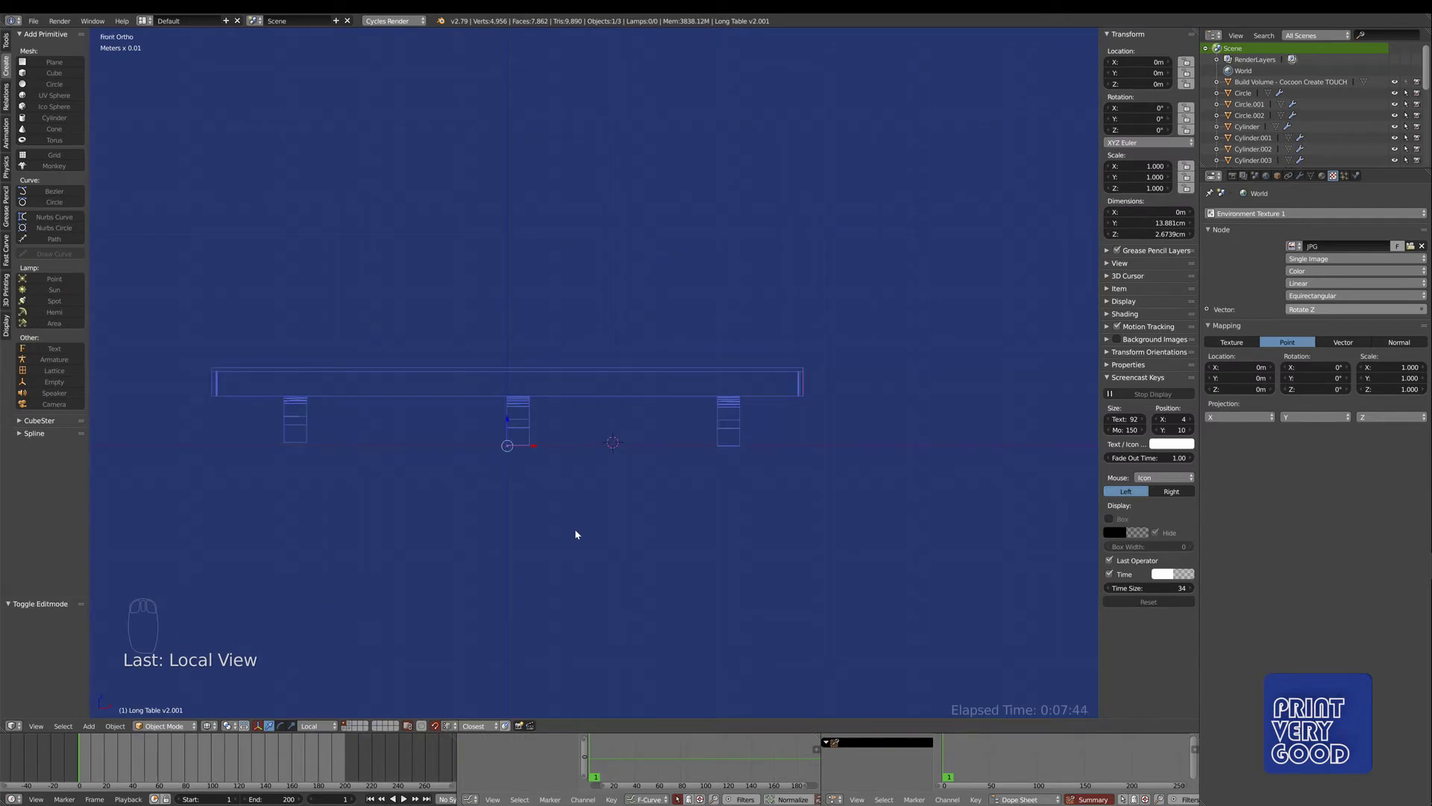
key(Tab)
key(e)
right_click(617, 528)
key(Tab)
- Duplicate the new leg frame along X onto the middle and far leg positions, the farther copy about 41 cm away
middle_drag(617, 527, 487, 432)
right_click(487, 431)
right_click(487, 431)
key(KP_Divide)
key(KP_3)
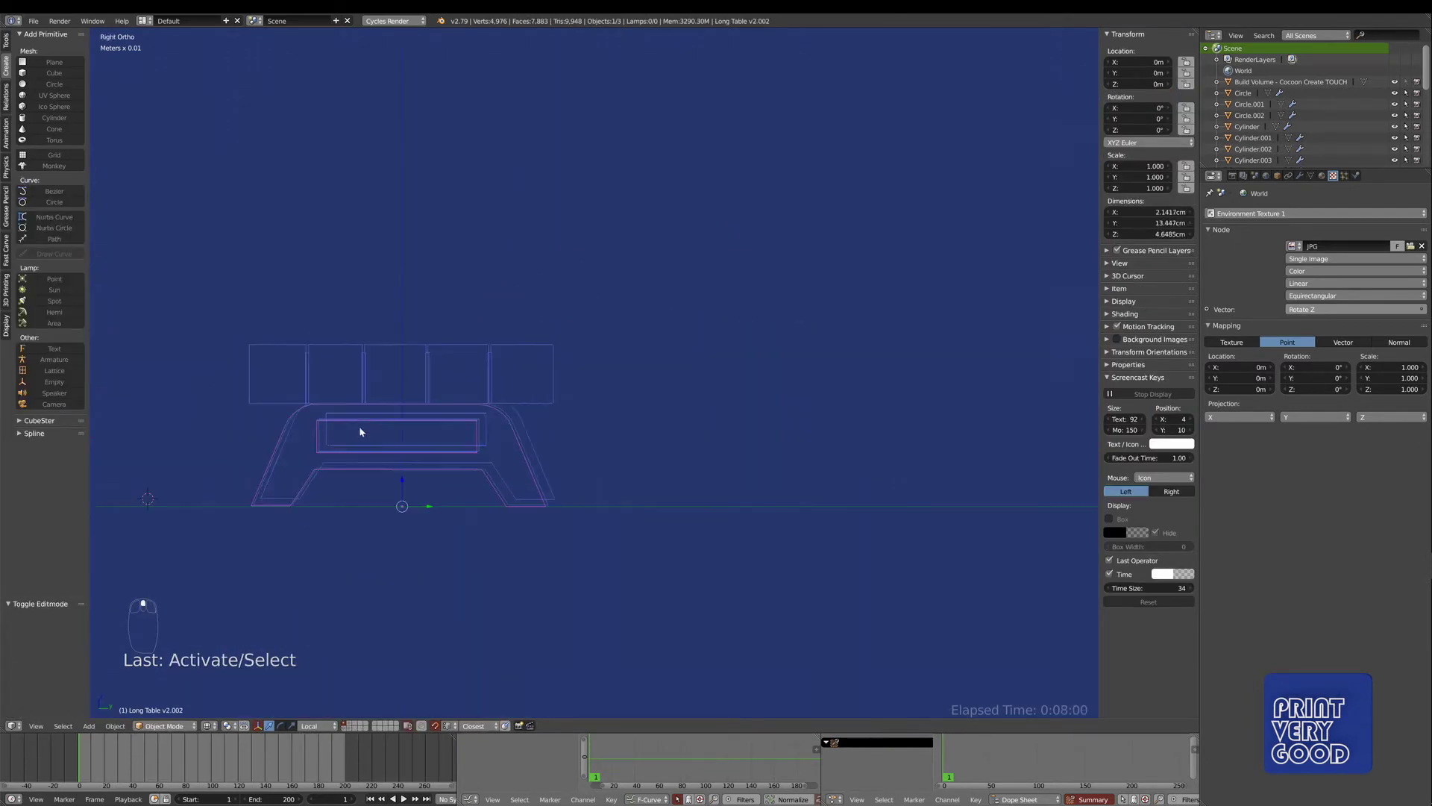
key(KP_Divide)
key(KP_1)
key(shift+d)
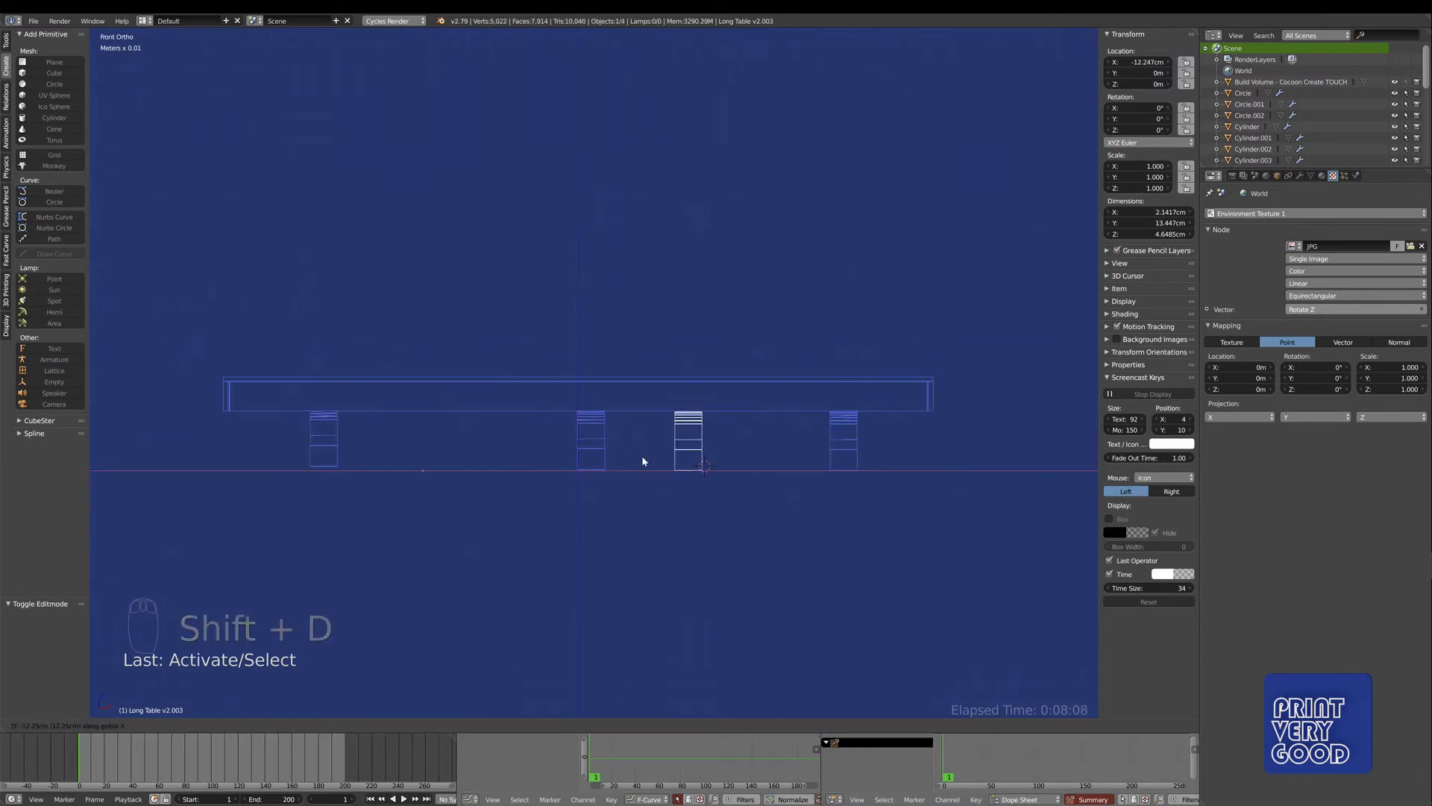
click(524, 452)
- Move the original table about 27.9 cm along Y, clear of the rebuilt parts
mouse_move(524, 453)
middle_down()
mouse_move(438, 562)
mouse_move(544, 451)
middle_up()
right_click(544, 450)
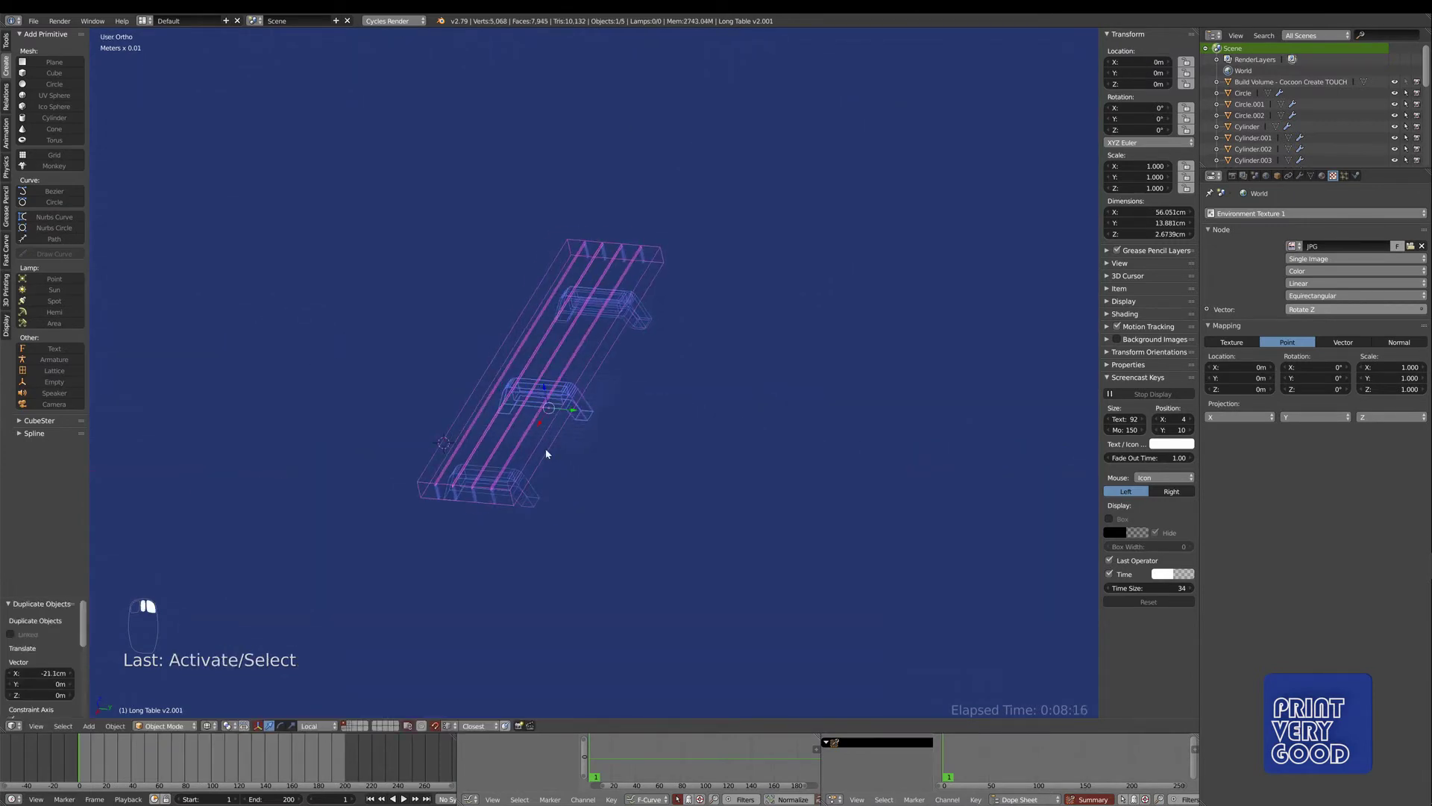
key(shift+d)
key(y)
key(y)
click(794, 430)
- Lower the new tabletop about 1.06 mm along Z so it overlaps the tops of the leg frames
key(KP_1)
key(KP_3)
scroll(477, 448, up, 6)
right_click(470, 442)
shift+middle_drag(374, 512, 485, 489)
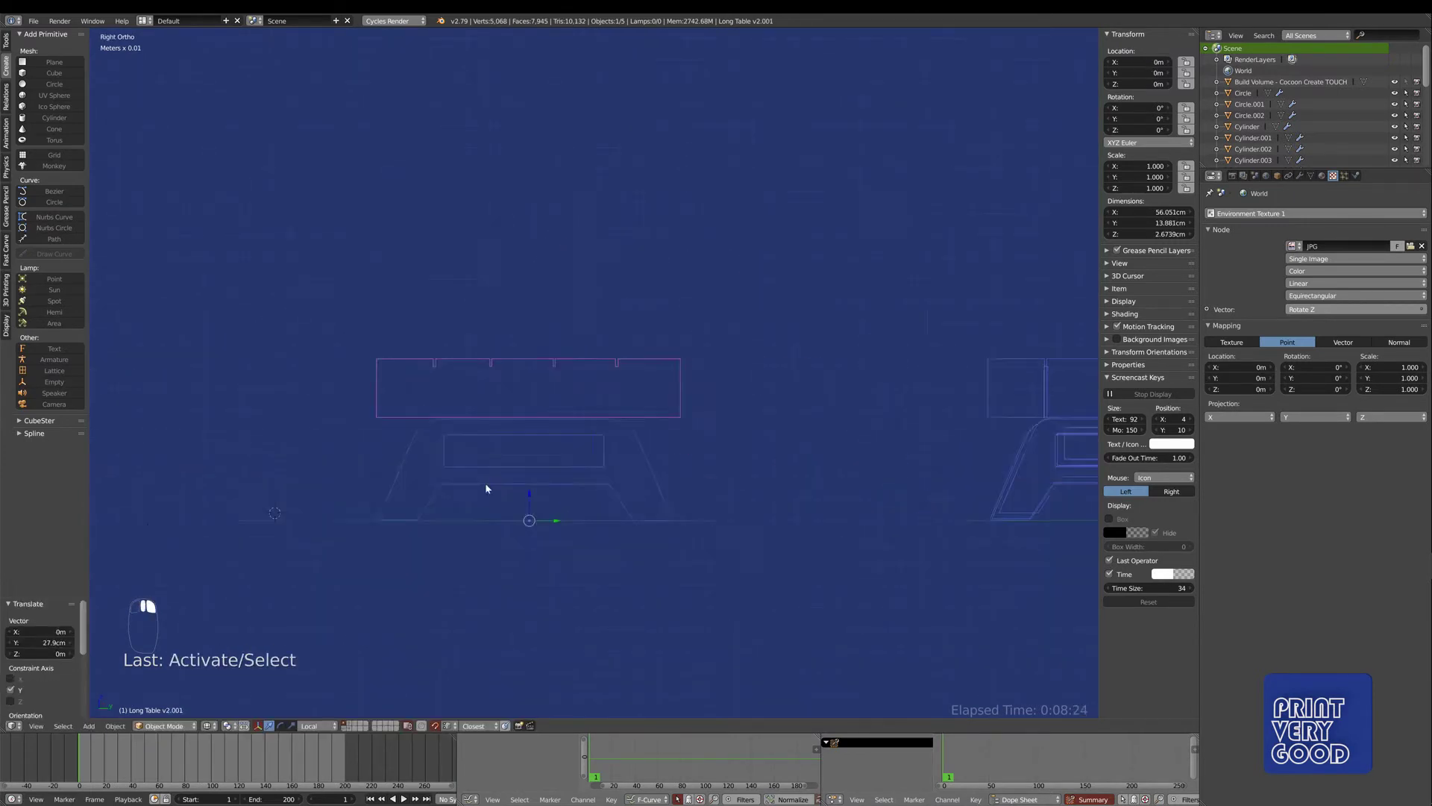
scroll(493, 500, up, 2)
shift+middle_drag(501, 556, 580, 547)
drag(581, 549, 581, 551)
scroll(581, 551, down, 4)
- Save the file and join the three new leg frames into one object
middle_drag(805, 299, 663, 366)
right_click(410, 451)
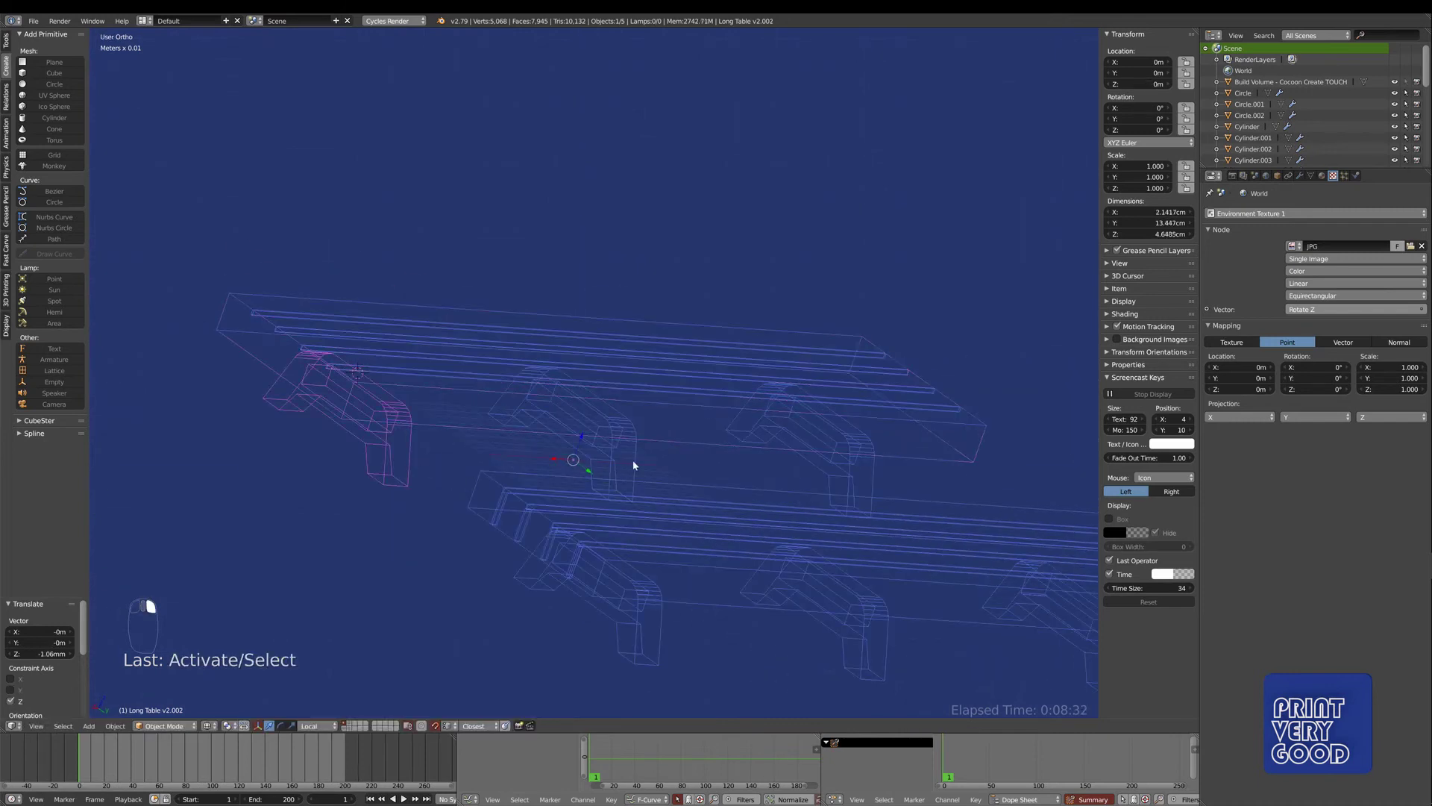
middle_drag(613, 467, 656, 425)
key(ctrl+s)
click(656, 426)
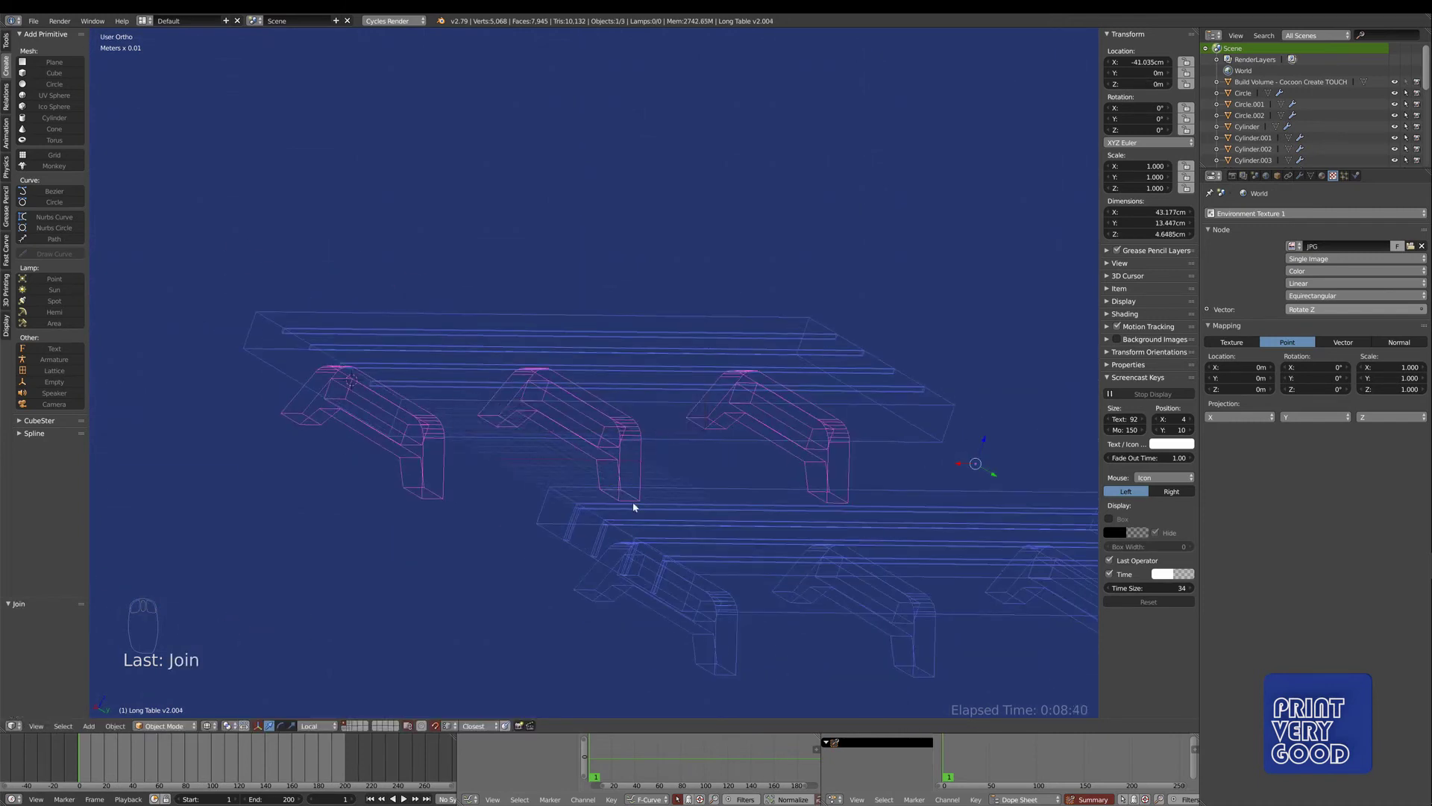
- Recalculate the normals of all the new tabletop's faces in solid shading and save the file
middle_drag(633, 505, 803, 393)
right_click(803, 393)
key(Tab)
key(a)
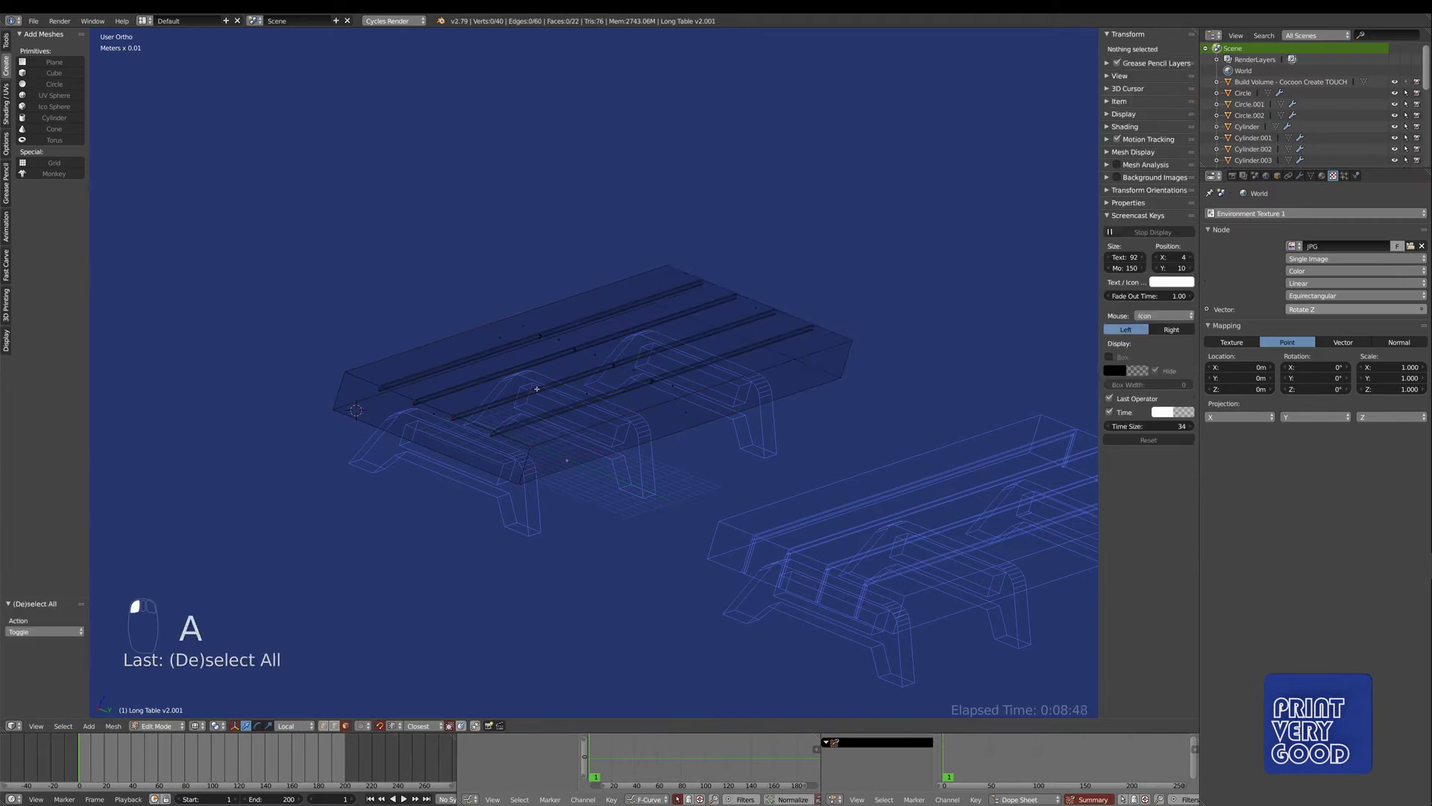
key(a)
key(z)
click(112, 726)
click(247, 548)
middle_drag(596, 335, 634, 403)
key(Tab)
key(ctrl+s)
- Apply a Boolean Union modifier to the tabletop with the Carve solver and the joined legs, Long Table v2.004, as its object
click(1299, 176)
click(1233, 214)
click(1223, 264)
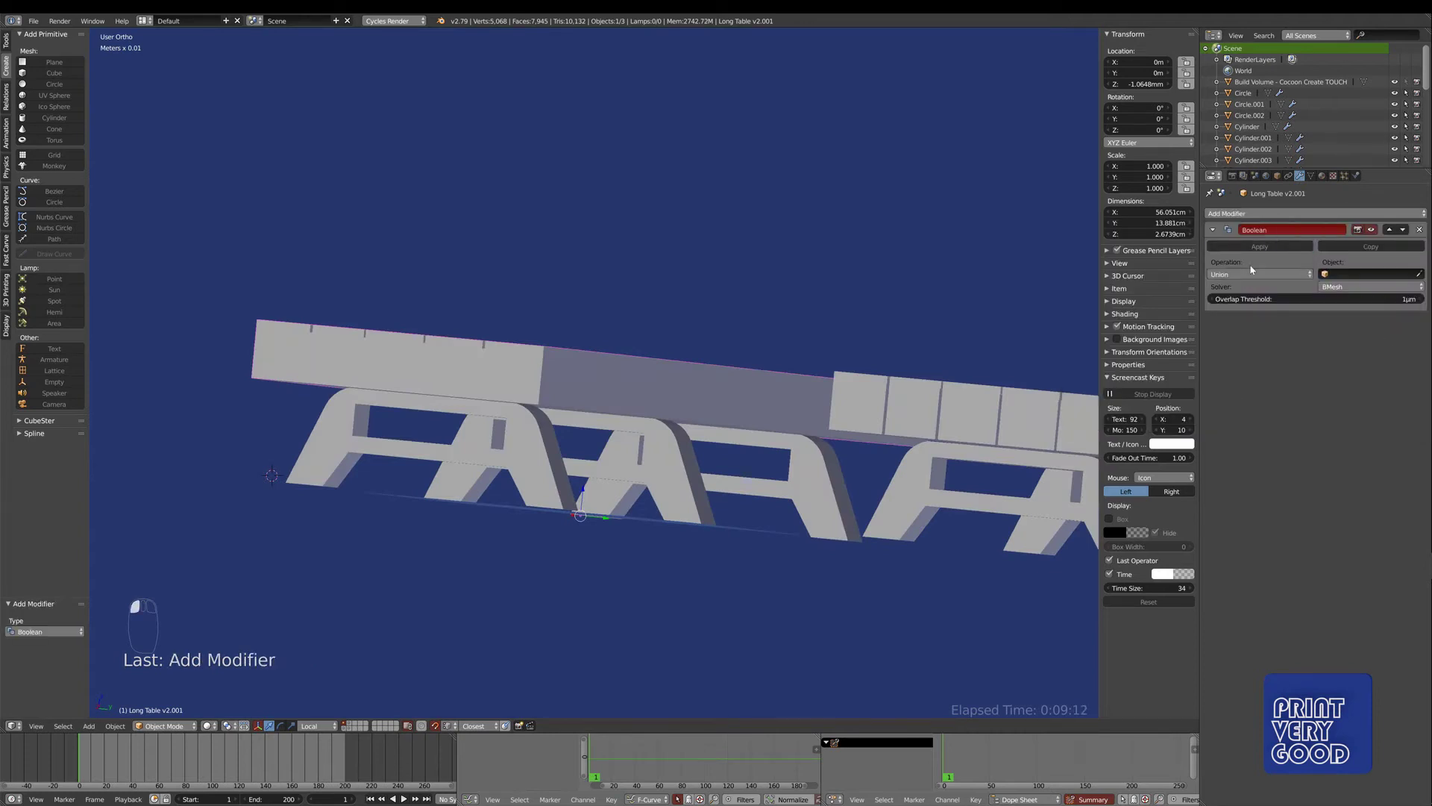
click(1340, 286)
click(1341, 252)
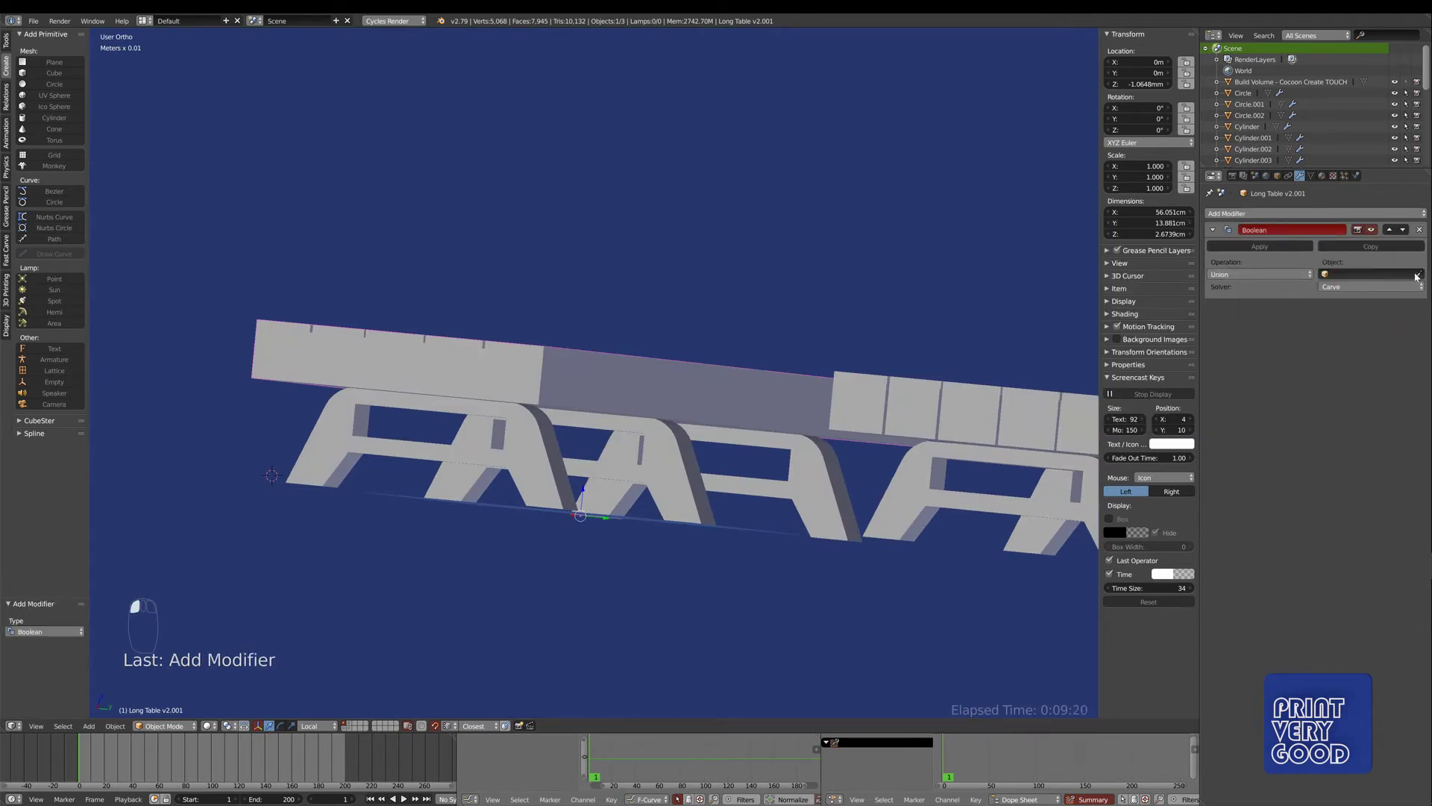
click(1419, 274)
click(843, 506)
key(z)
middle_drag(828, 503, 672, 564)
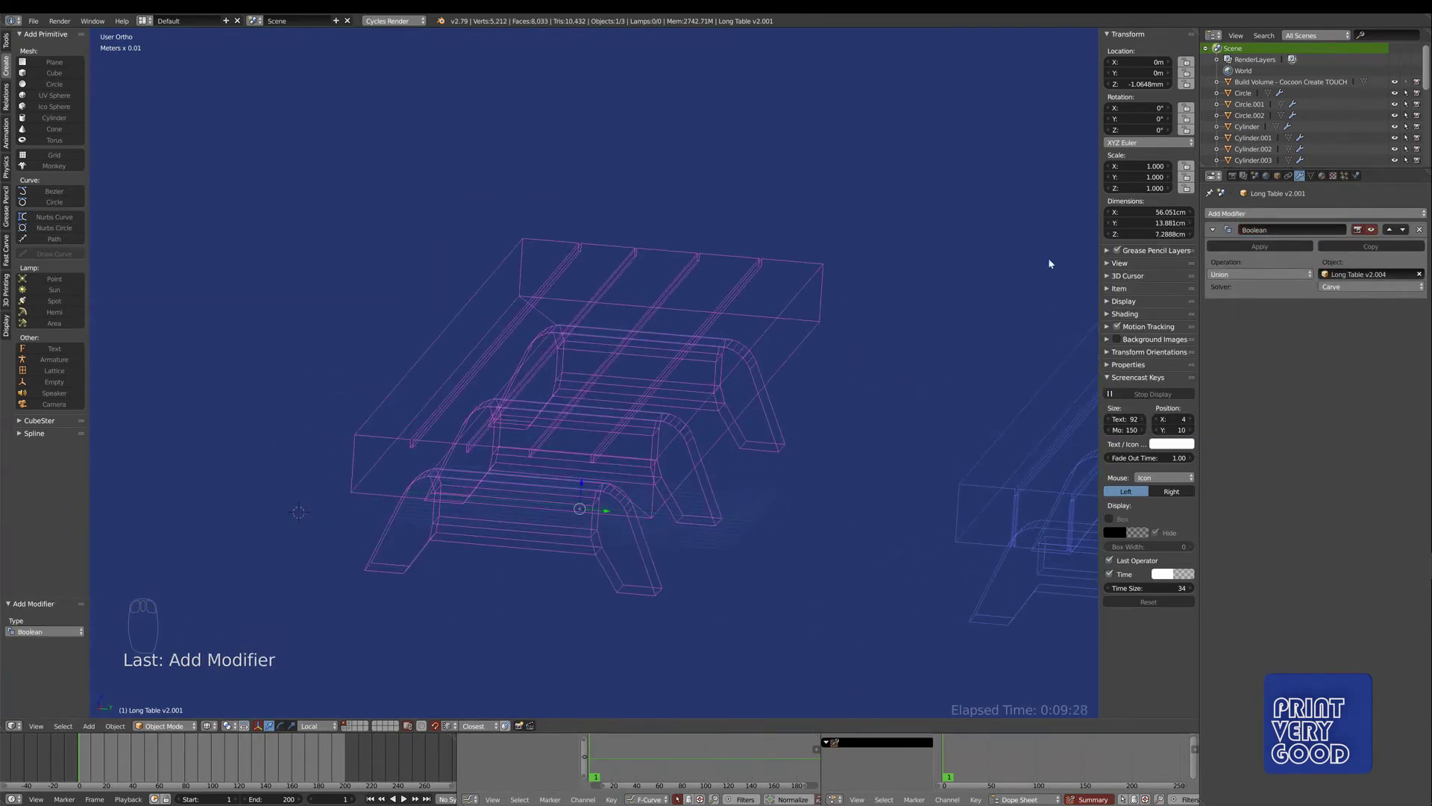
click(1260, 246)
- Clear away the leftover legs and original table, and reset the merged table's location in solid shading
right_click(735, 495)
middle_drag(734, 496, 674, 460)
key(z)
key(alt+g)
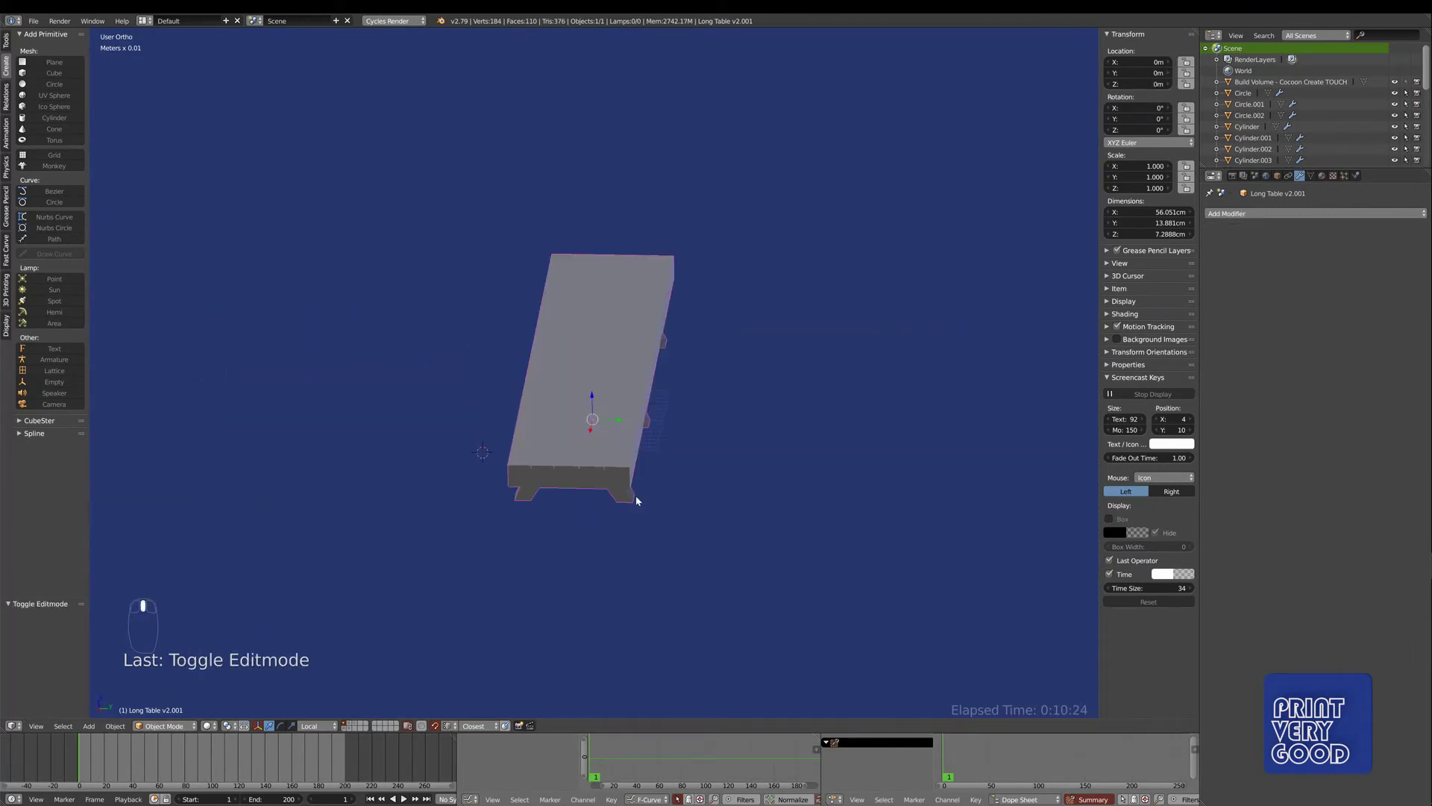
- Duplicate the merged table about 25.7 cm along Y and move the copy to layer 5
key(shift+d)
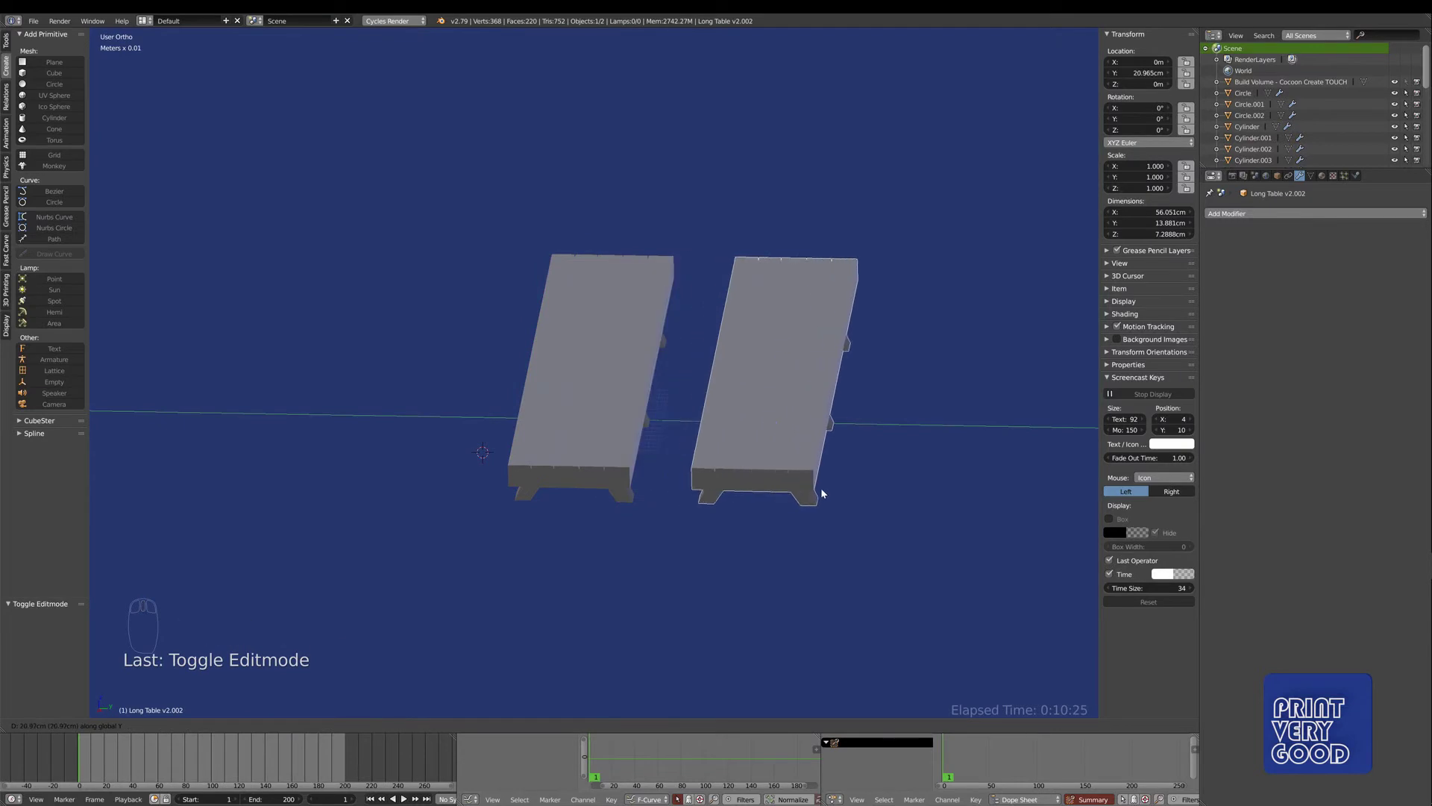
click(850, 513)
middle_drag(687, 575, 674, 533)
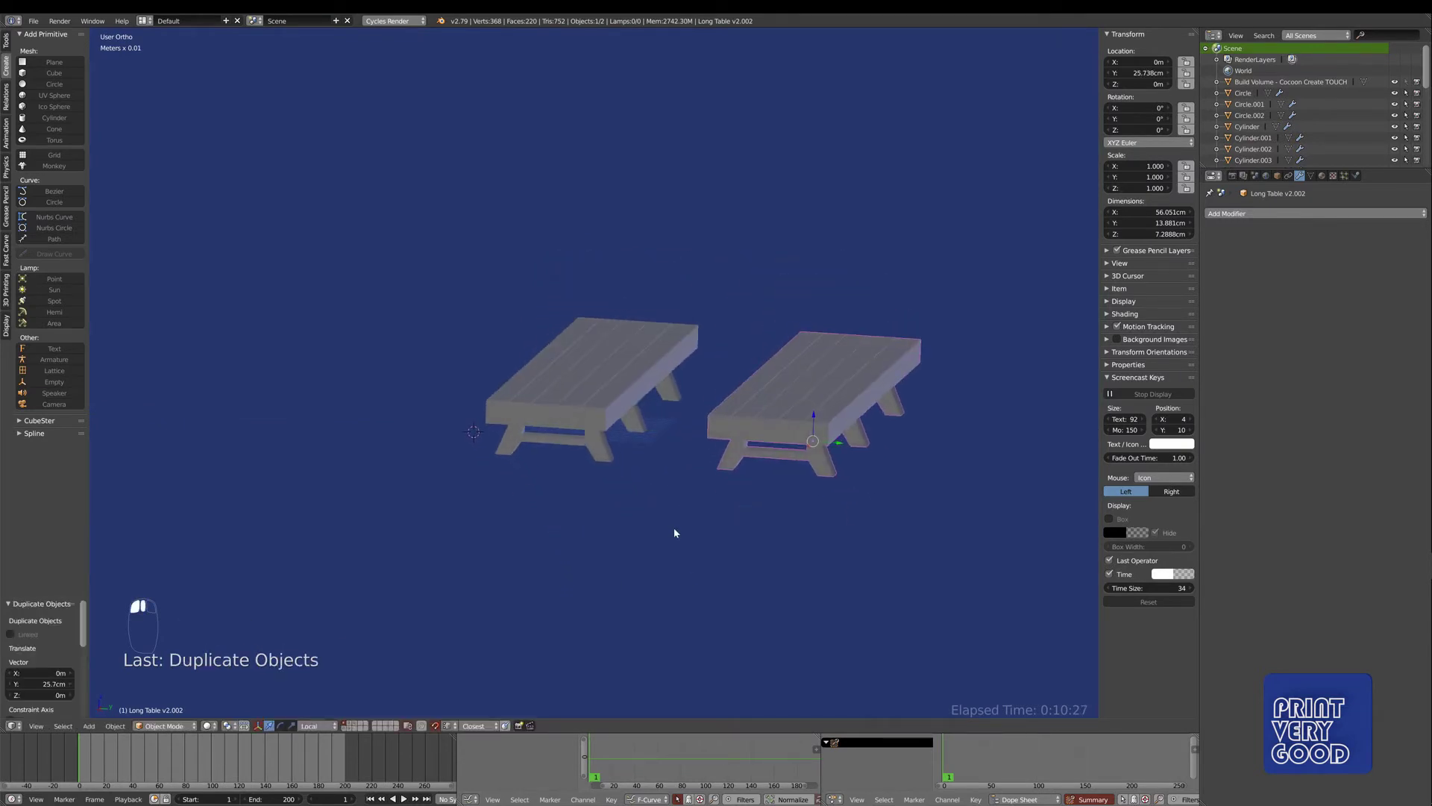
key(m)
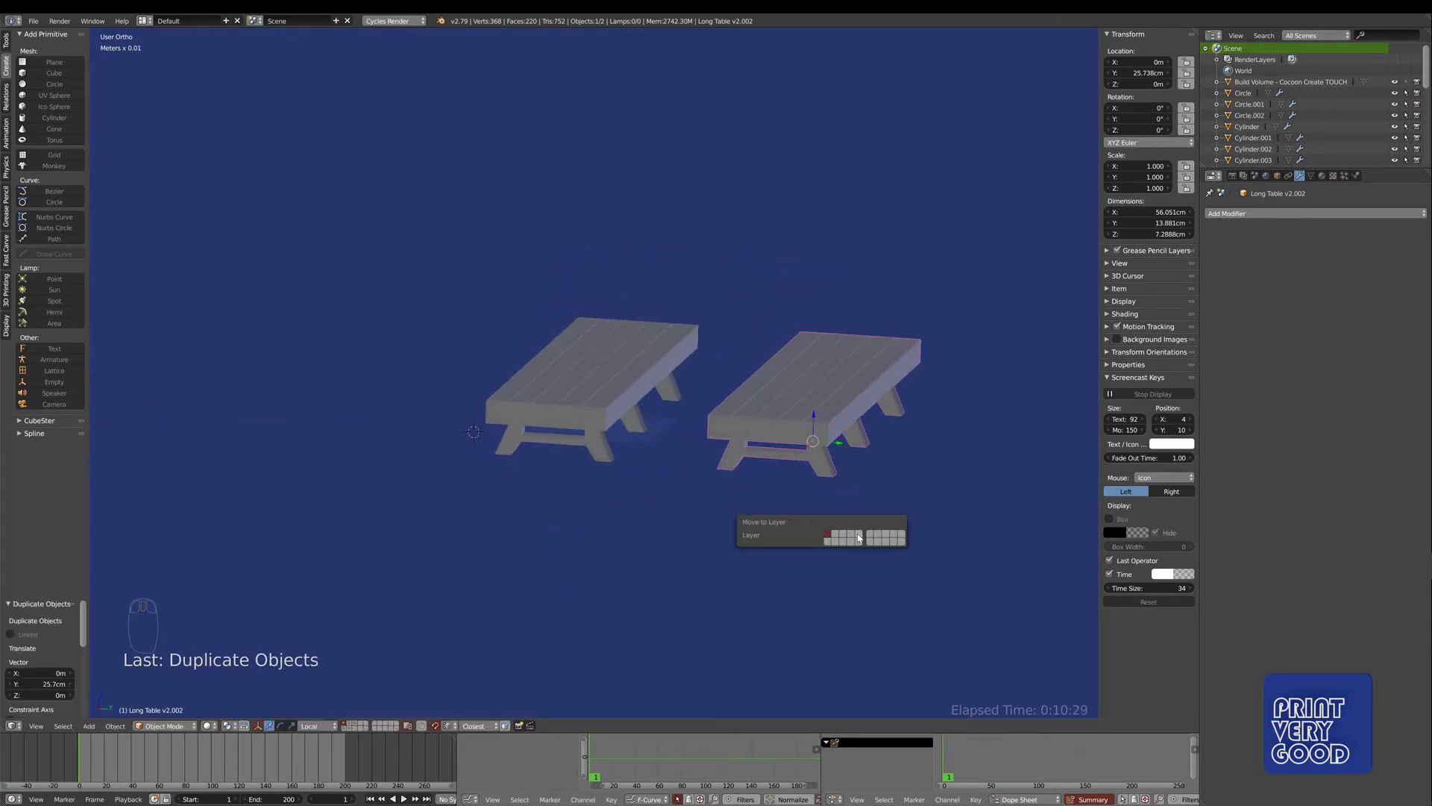
click(859, 535)
- Open the remaining table's mesh for editing and select all plank tops and groove floors from above
right_click(597, 400)
middle_drag(625, 489, 576, 470)
middle_drag(573, 553, 693, 496)
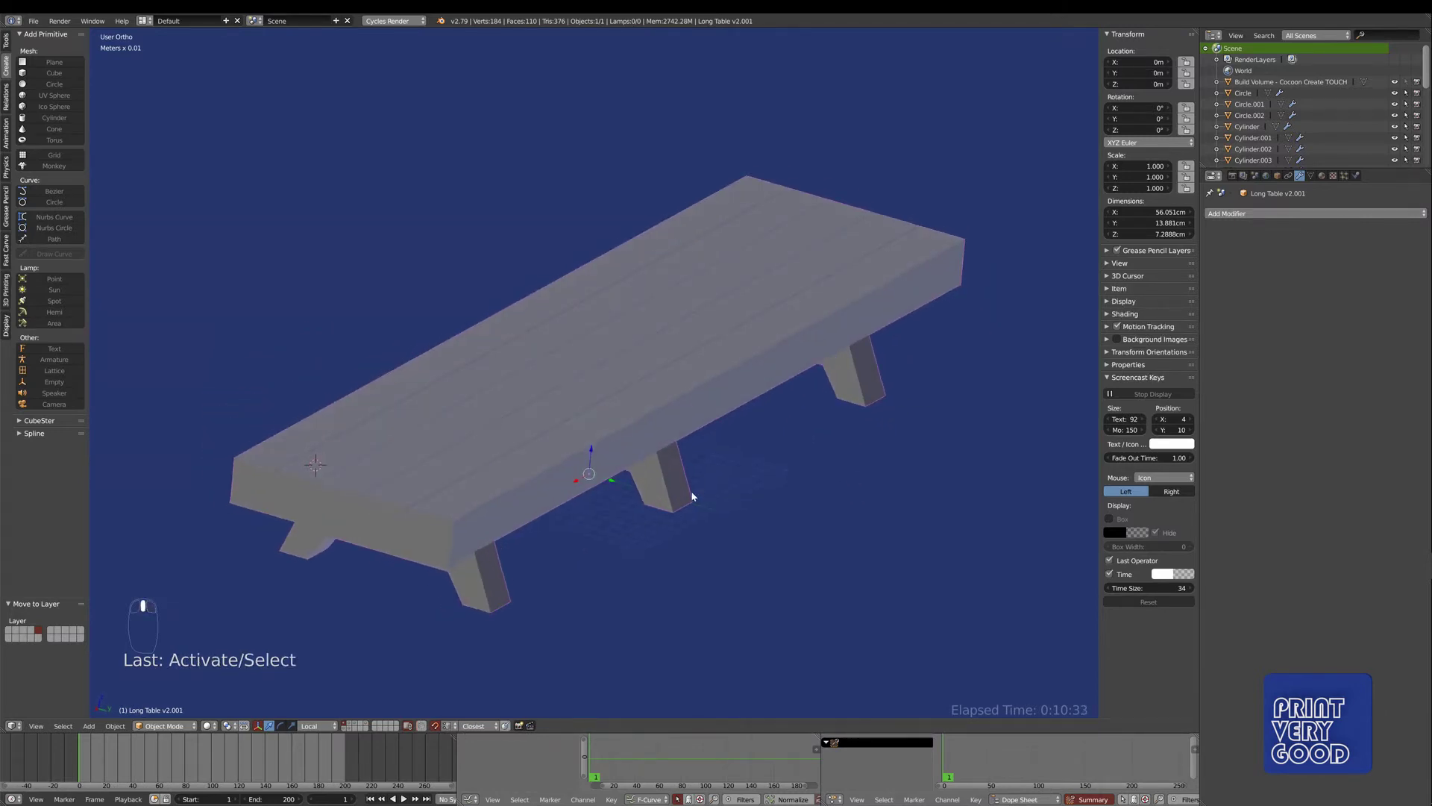
key(Tab)
middle_drag(569, 347, 635, 478)
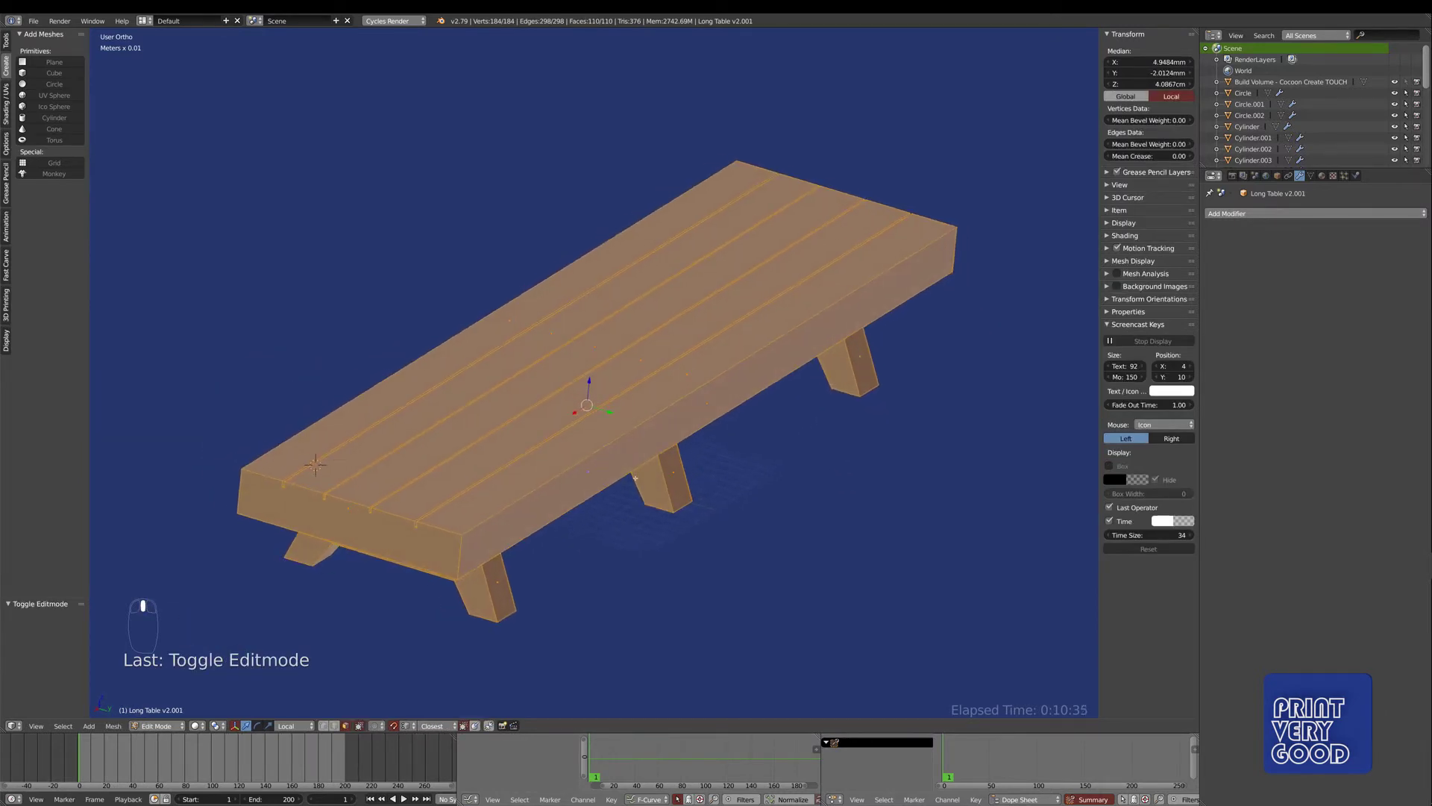
right_click(673, 385)
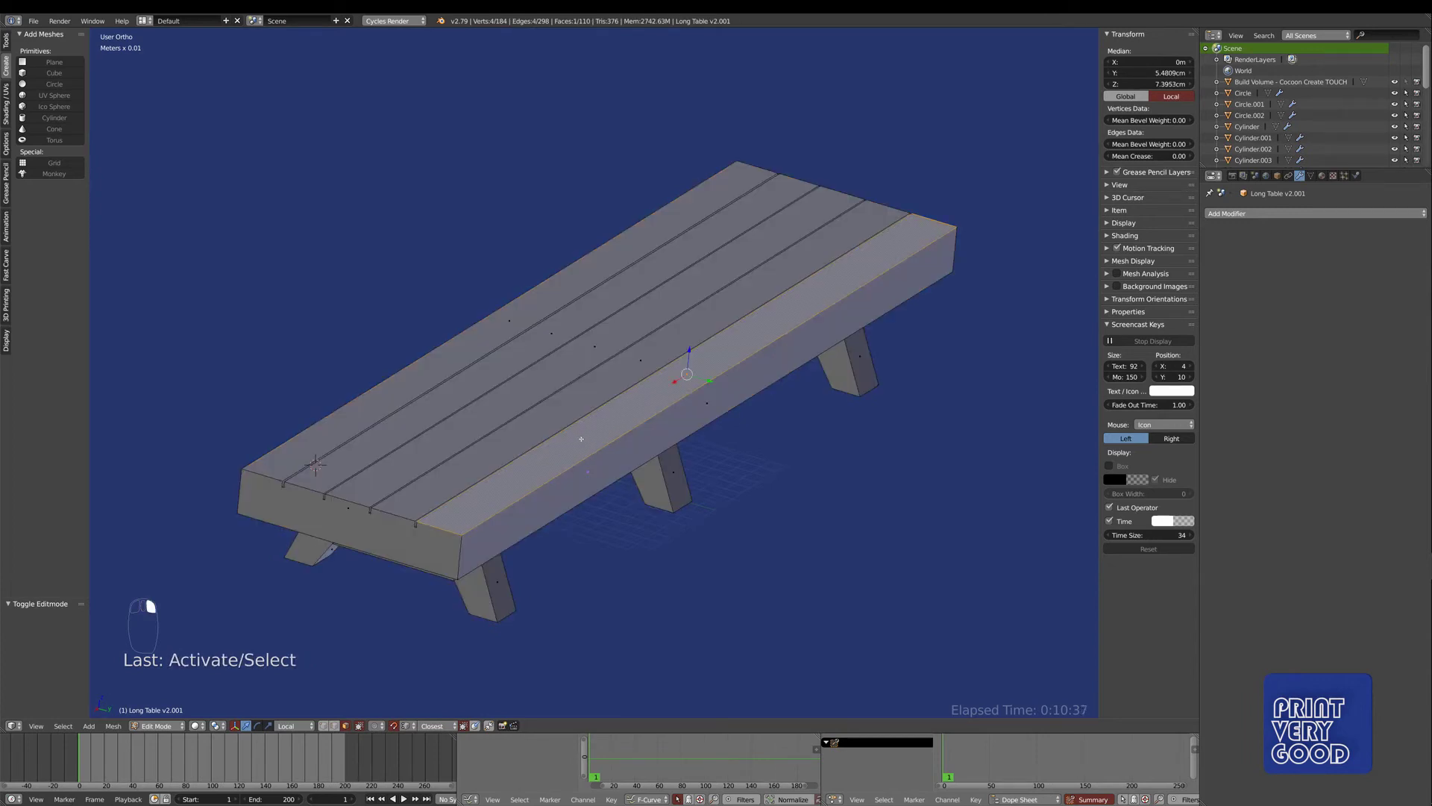
middle_drag(581, 439, 629, 436)
key(KP_7)
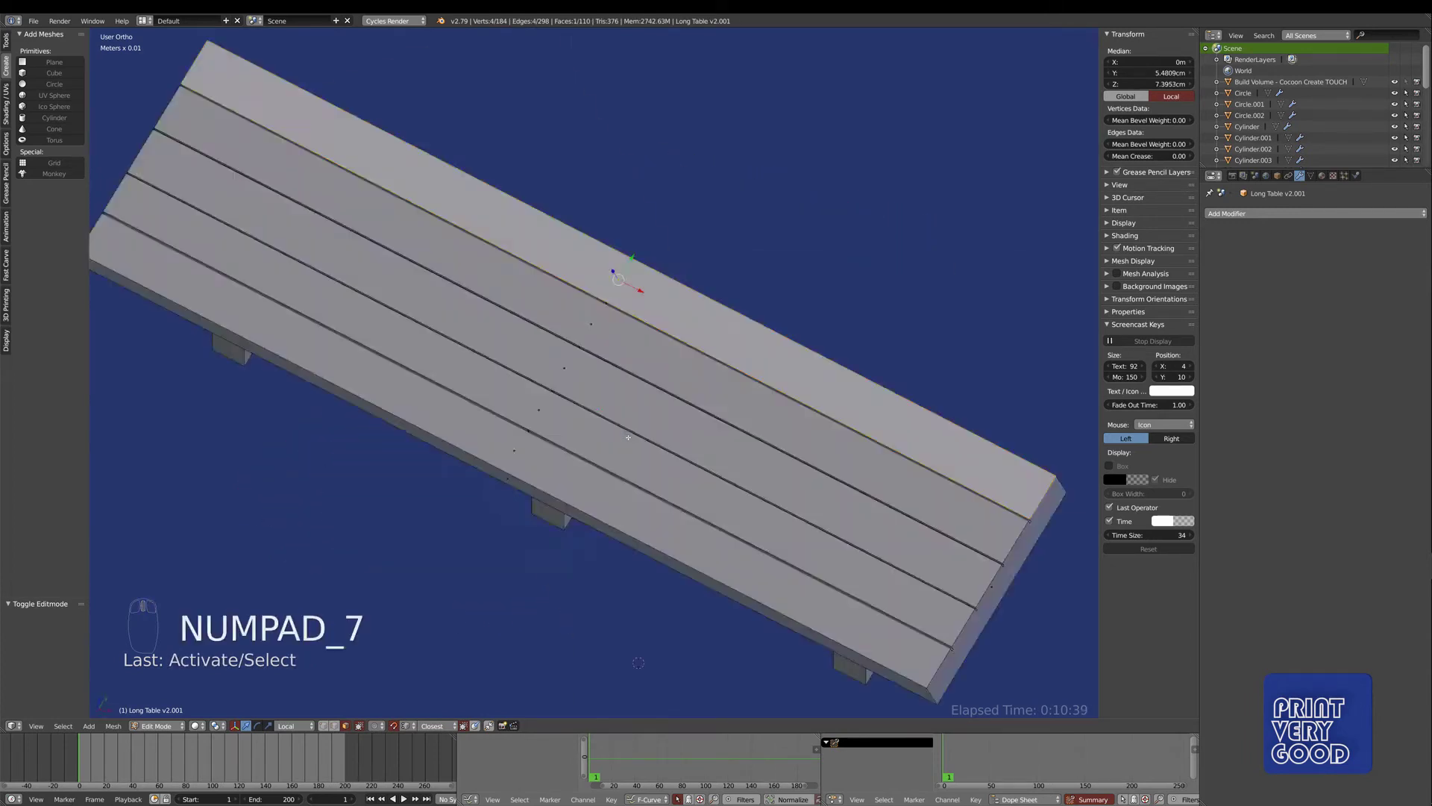
key(z)
key(z)
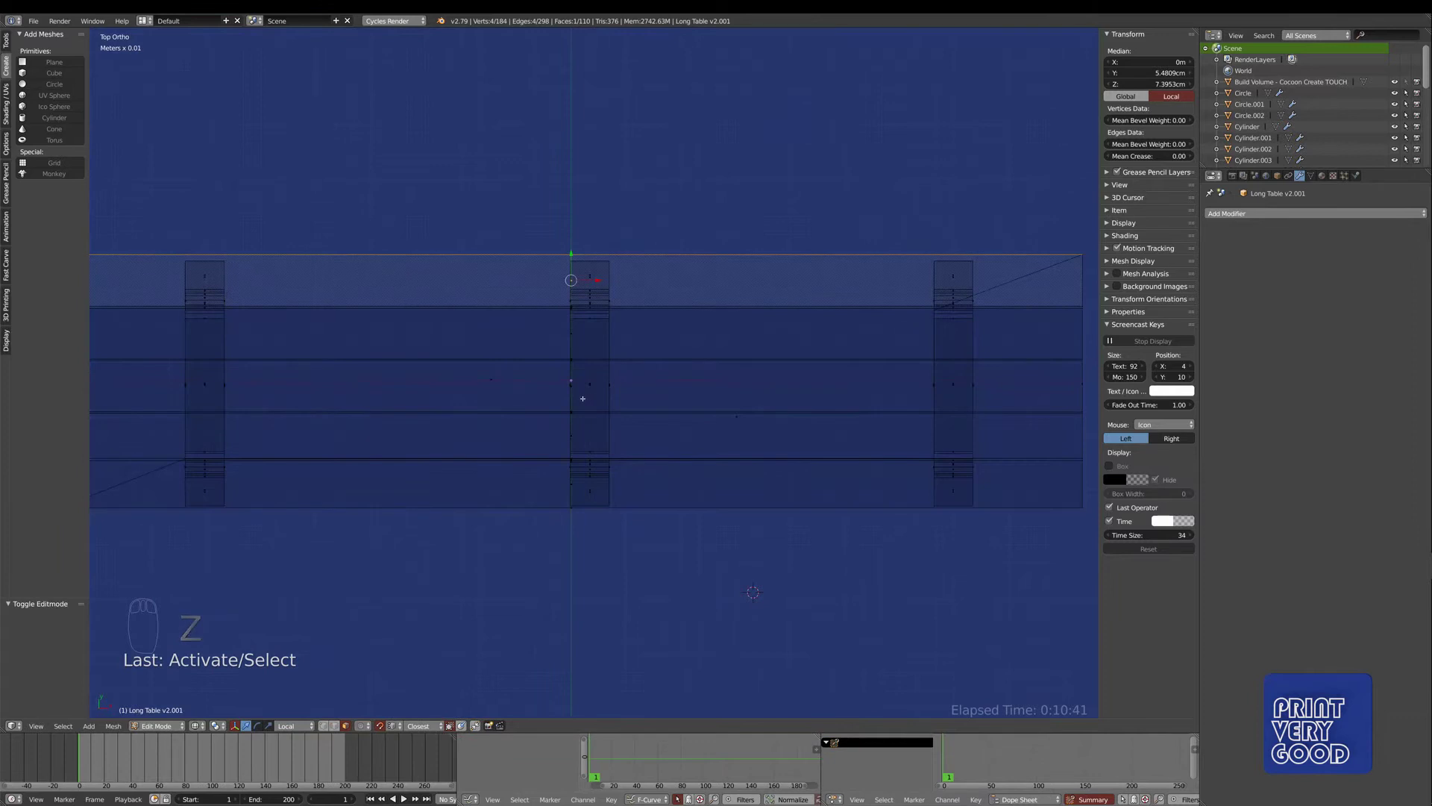
key(c)
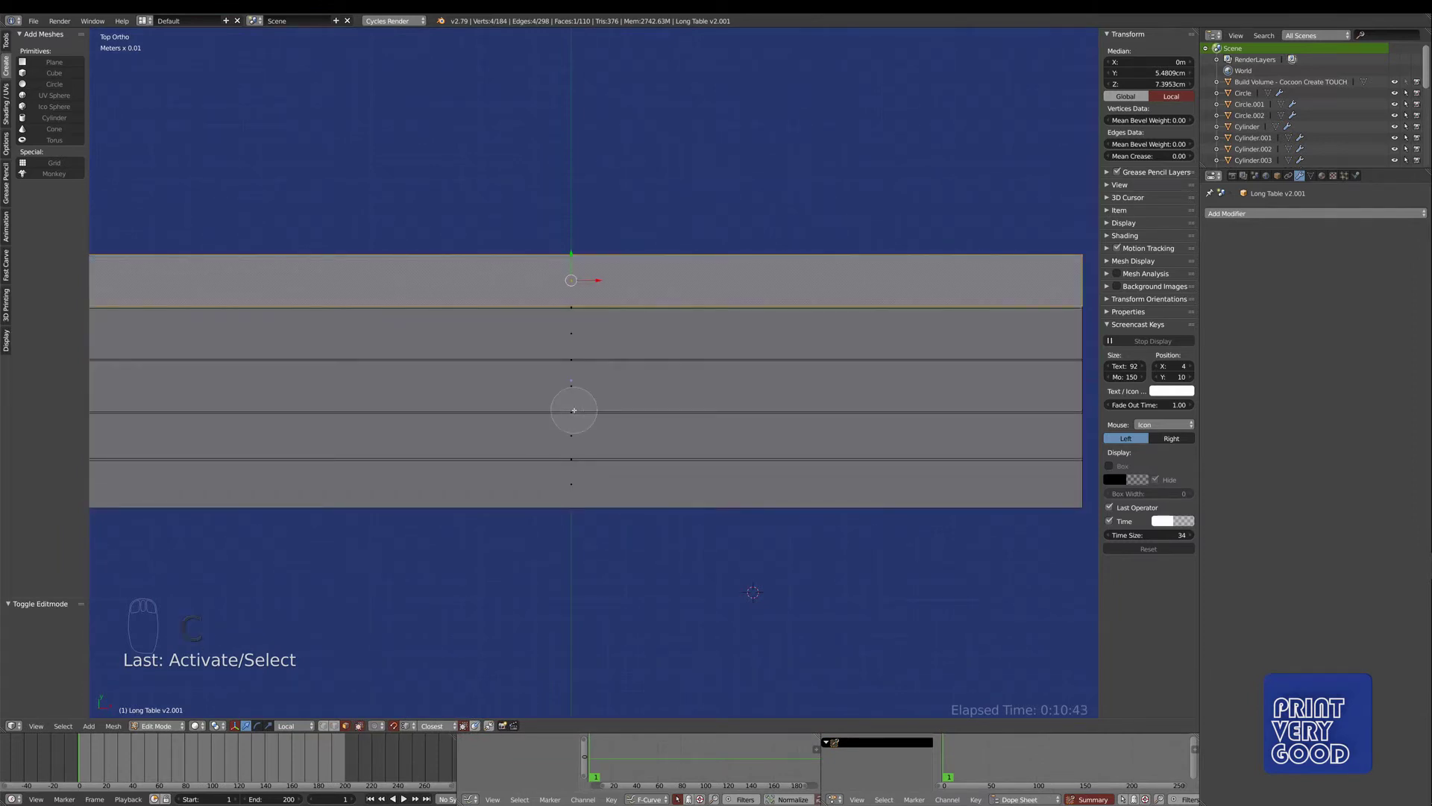
drag(567, 458, 574, 314)
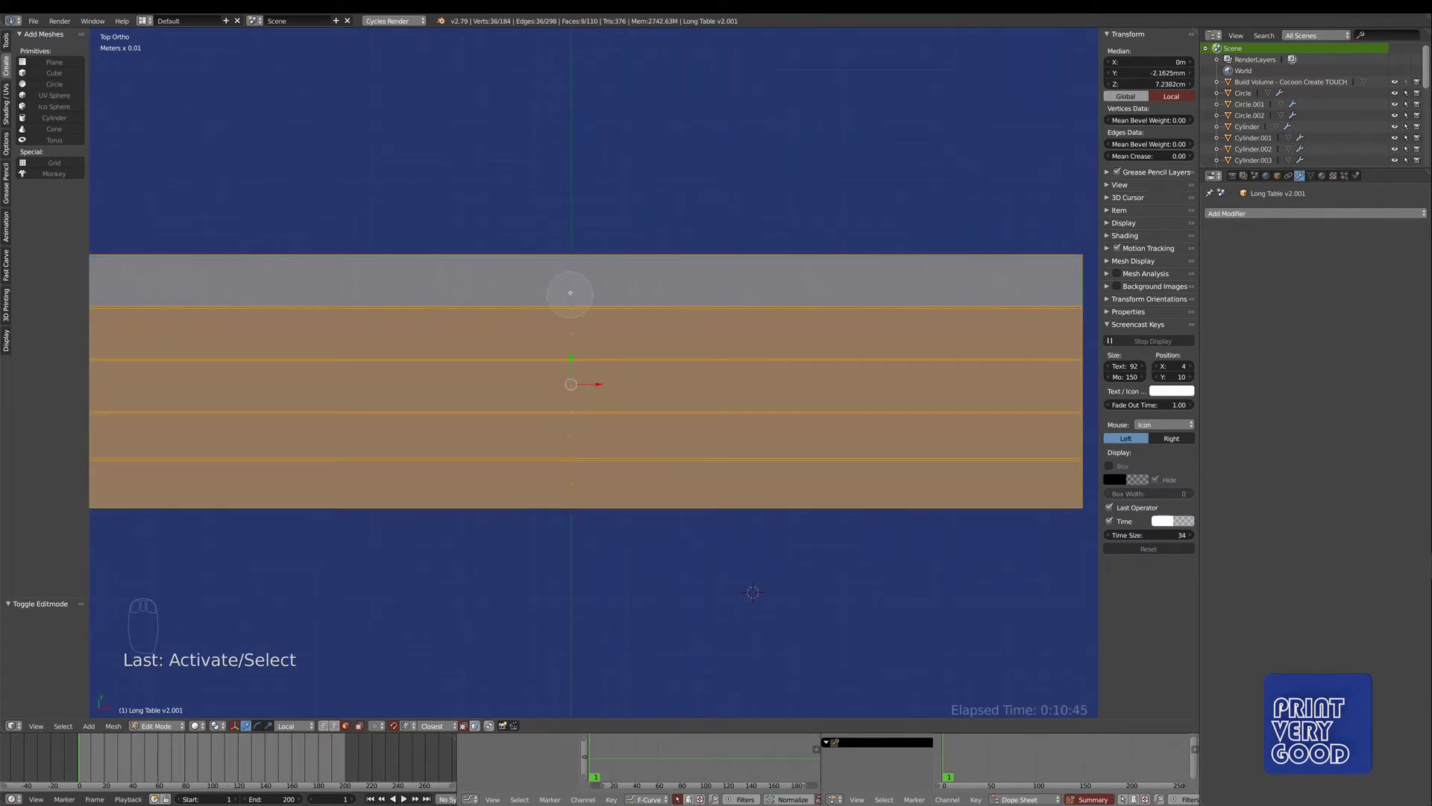
right_click(563, 456)
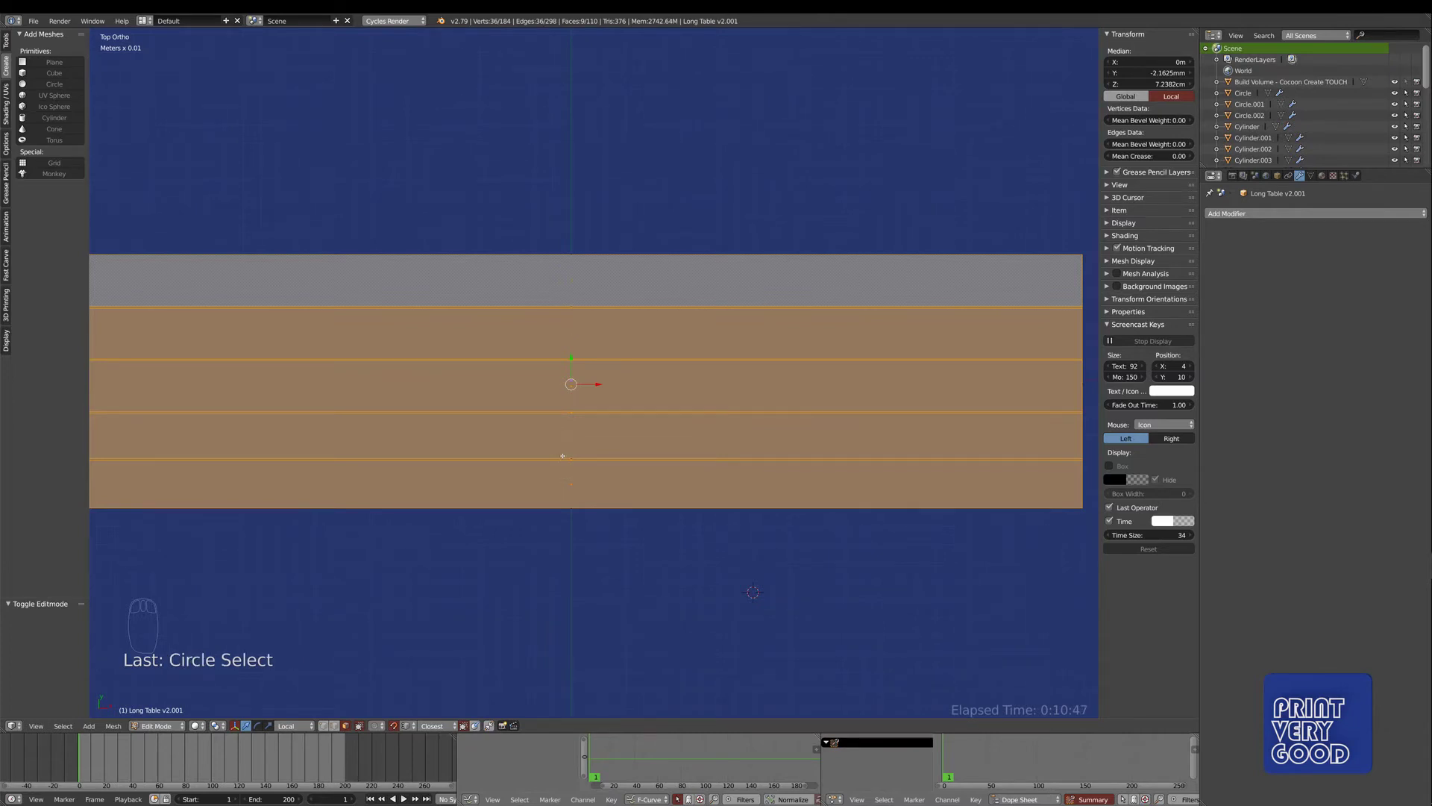
- Add the groove side faces to the selection and split the 3D view into two side-by-side views
middle_drag(582, 442, 582, 360)
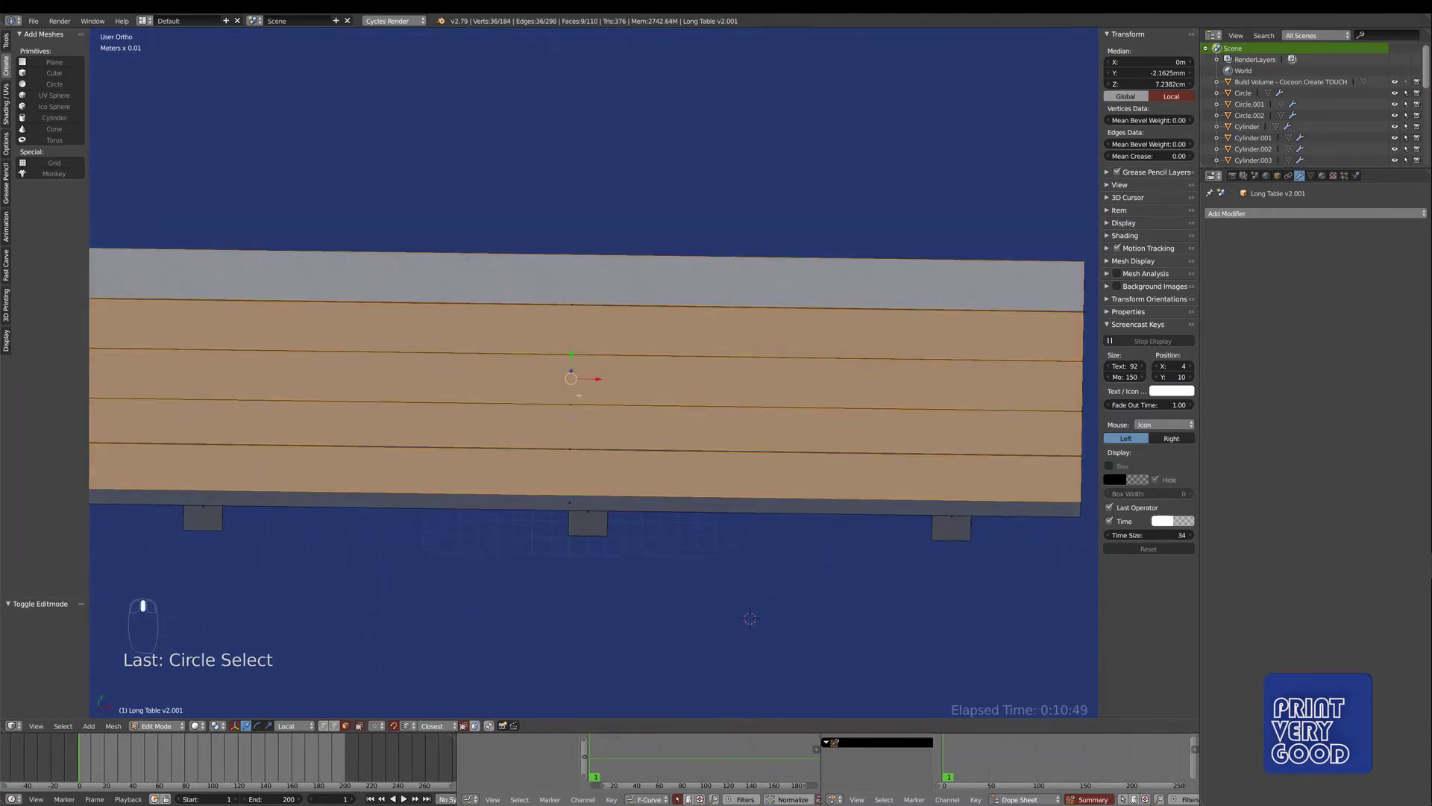
key(c)
drag(574, 444, 570, 306)
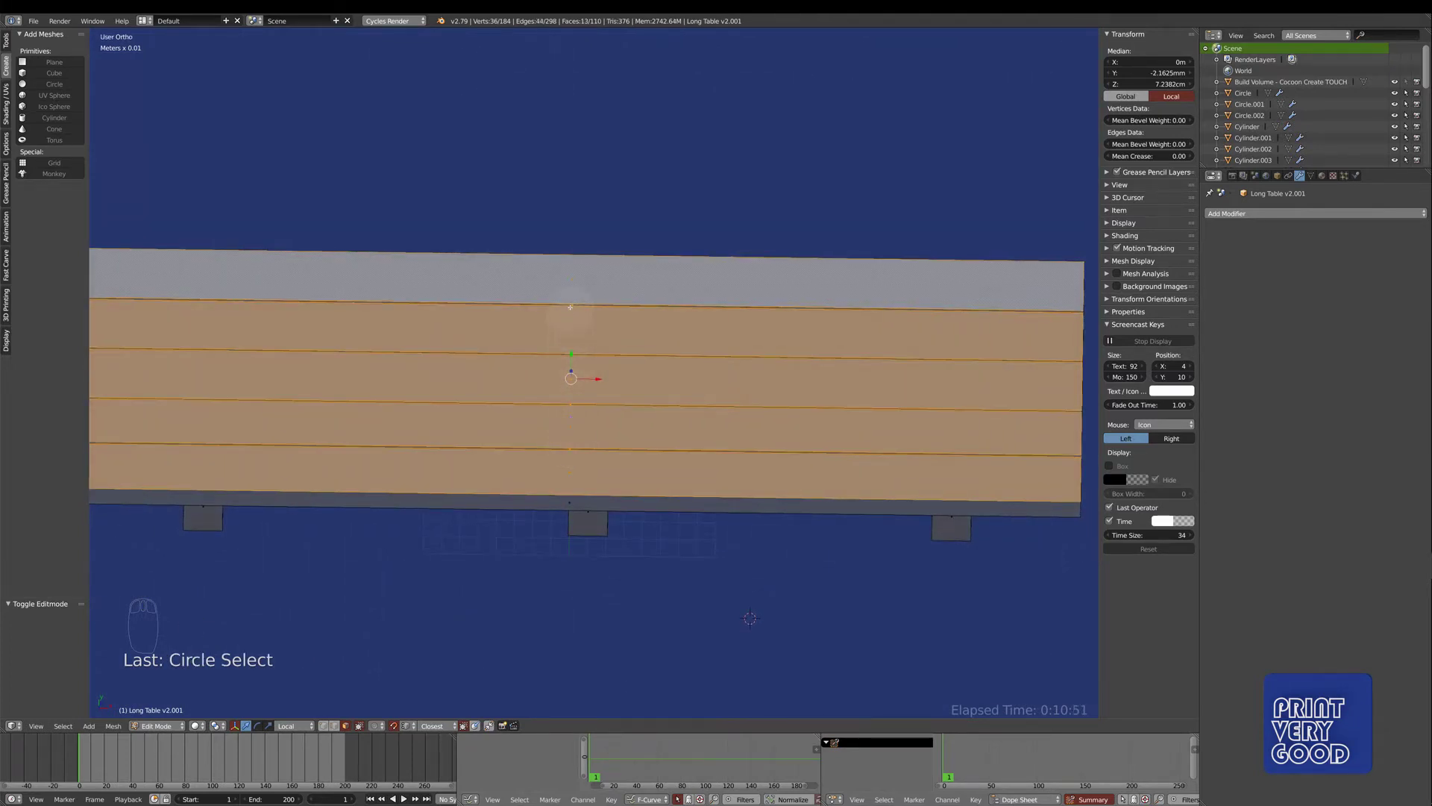
key(KP_7)
drag(1096, 30, 646, 94)
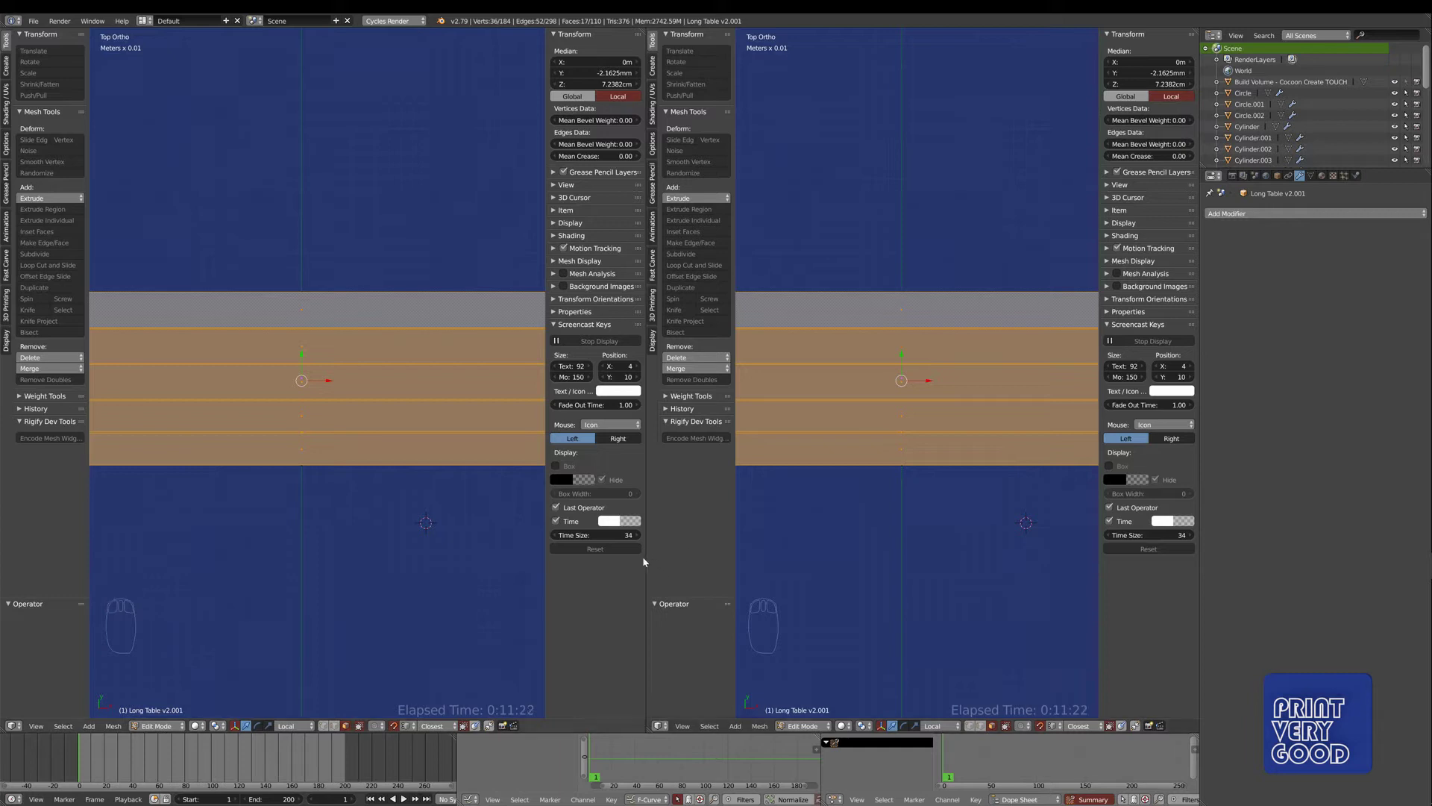
- Widen the first 3D view and hide the side panels of the second one
drag(646, 561, 722, 555)
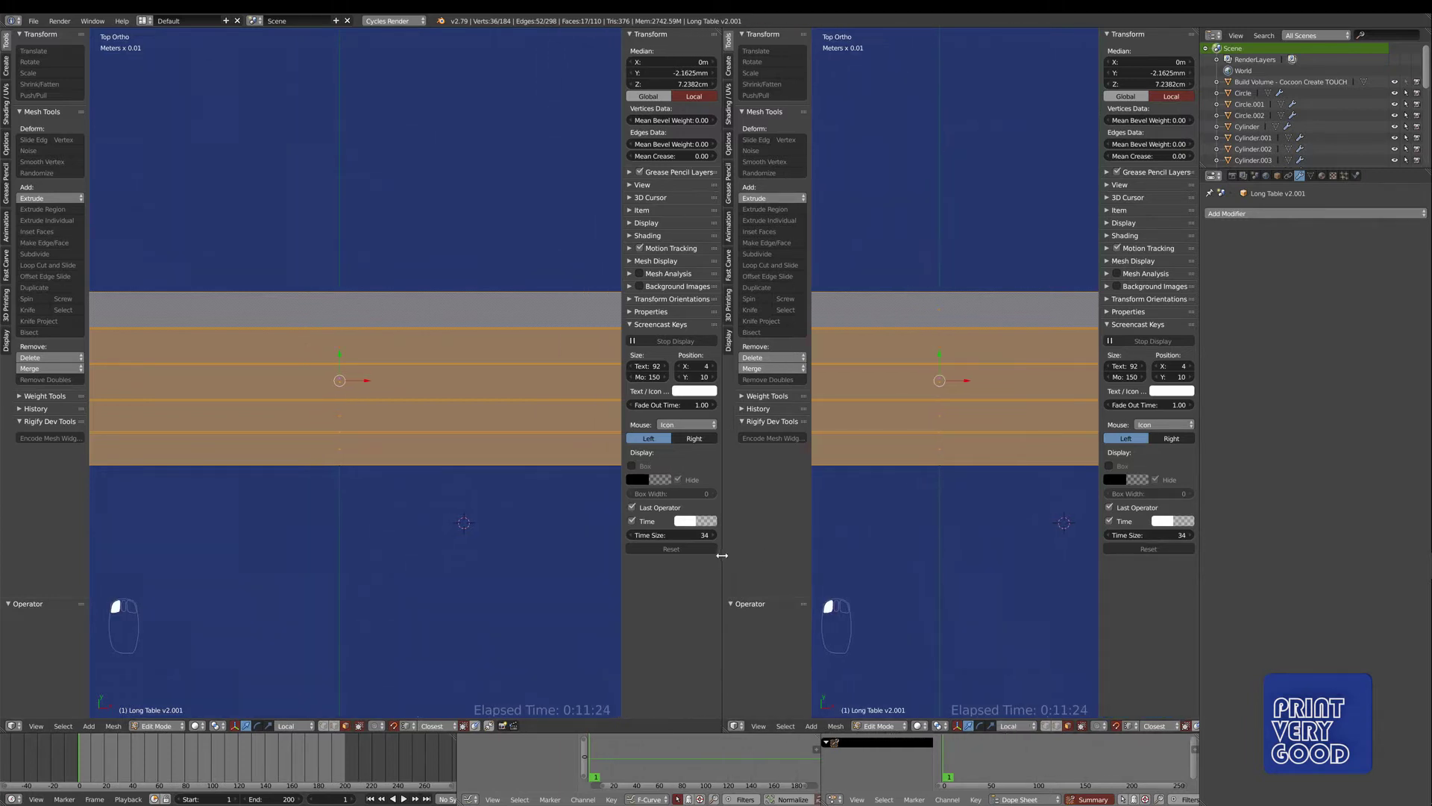
key(t)
key(n)
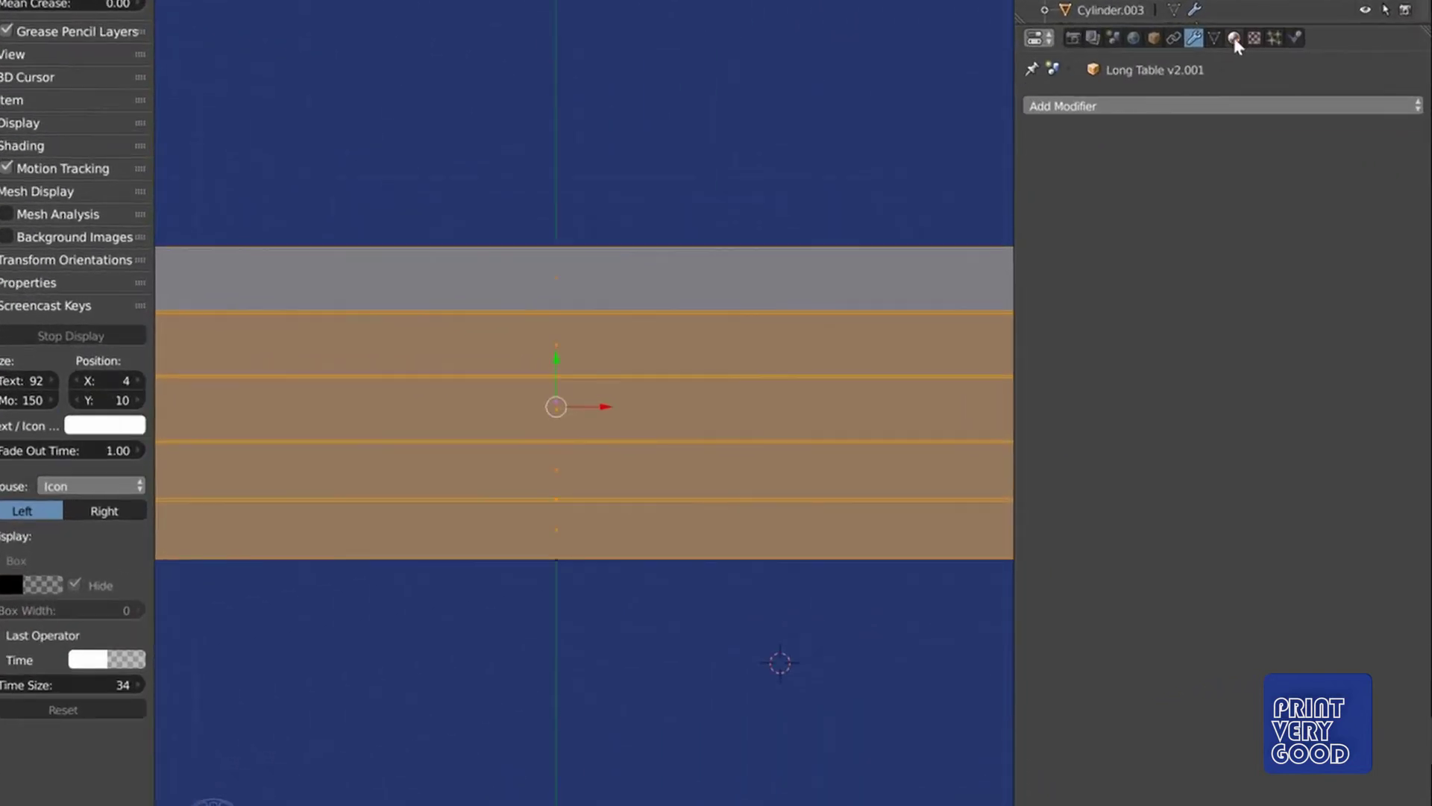
- Create a new material for the table with the image texture Greyscale.png as its diffuse color
click(1322, 175)
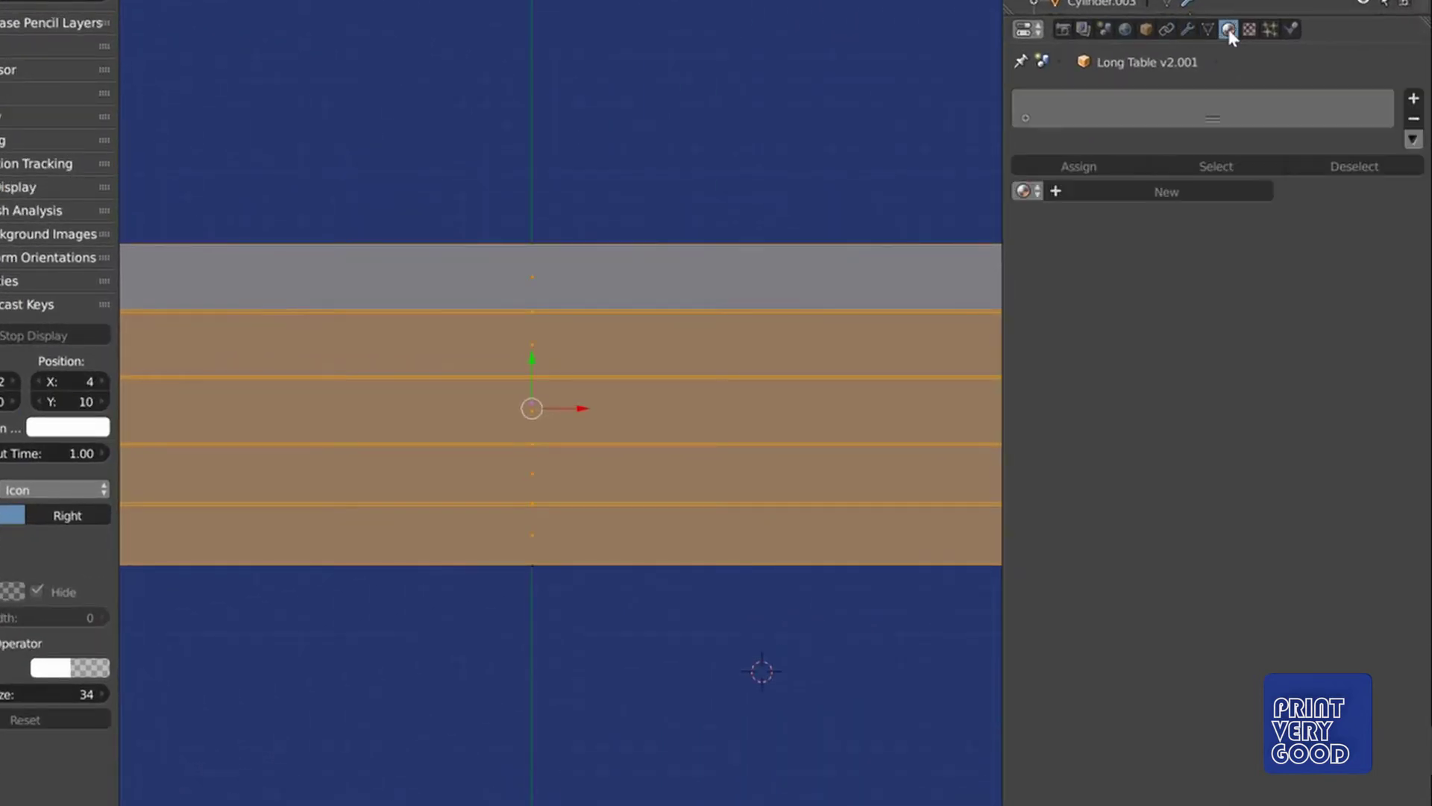
click(1113, 186)
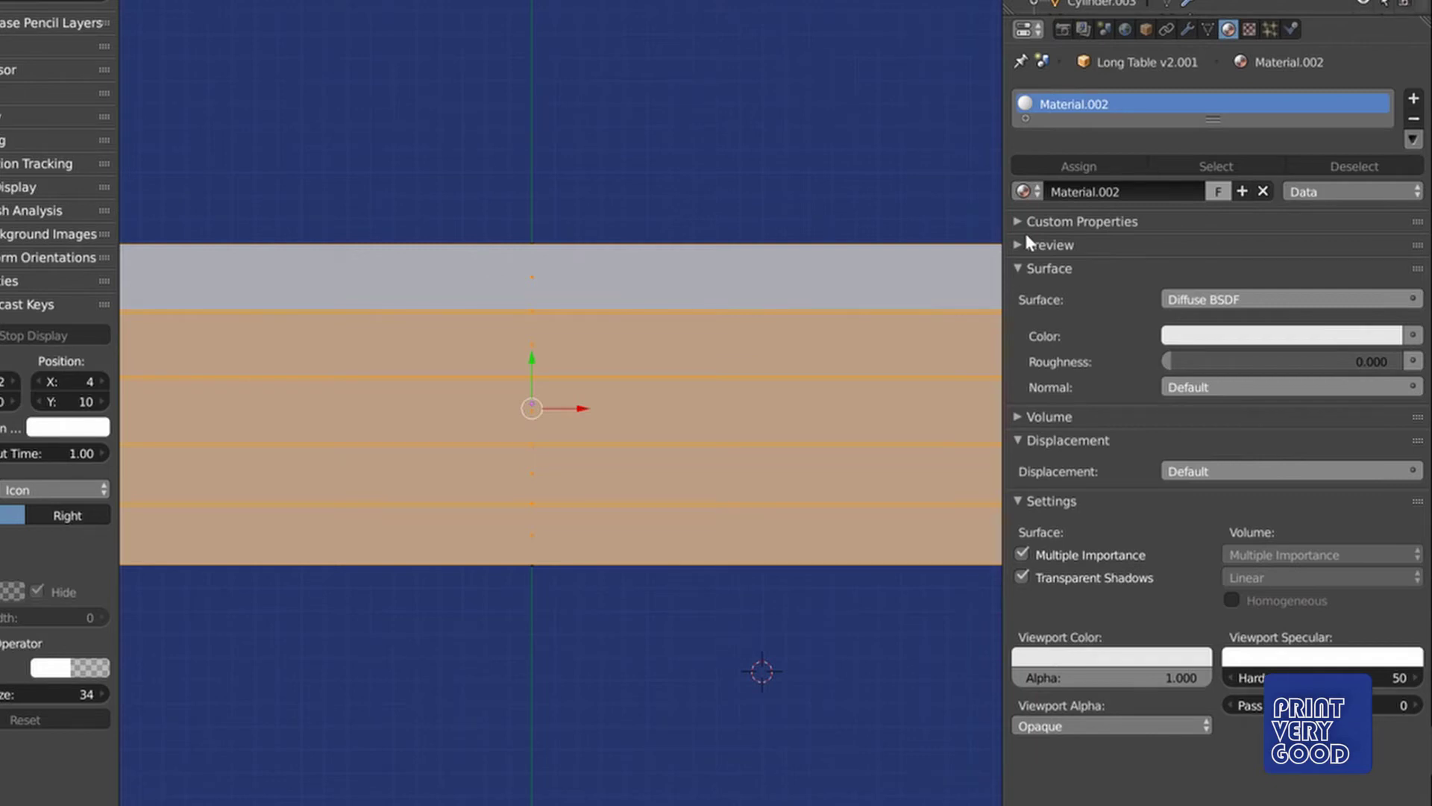
click(1412, 335)
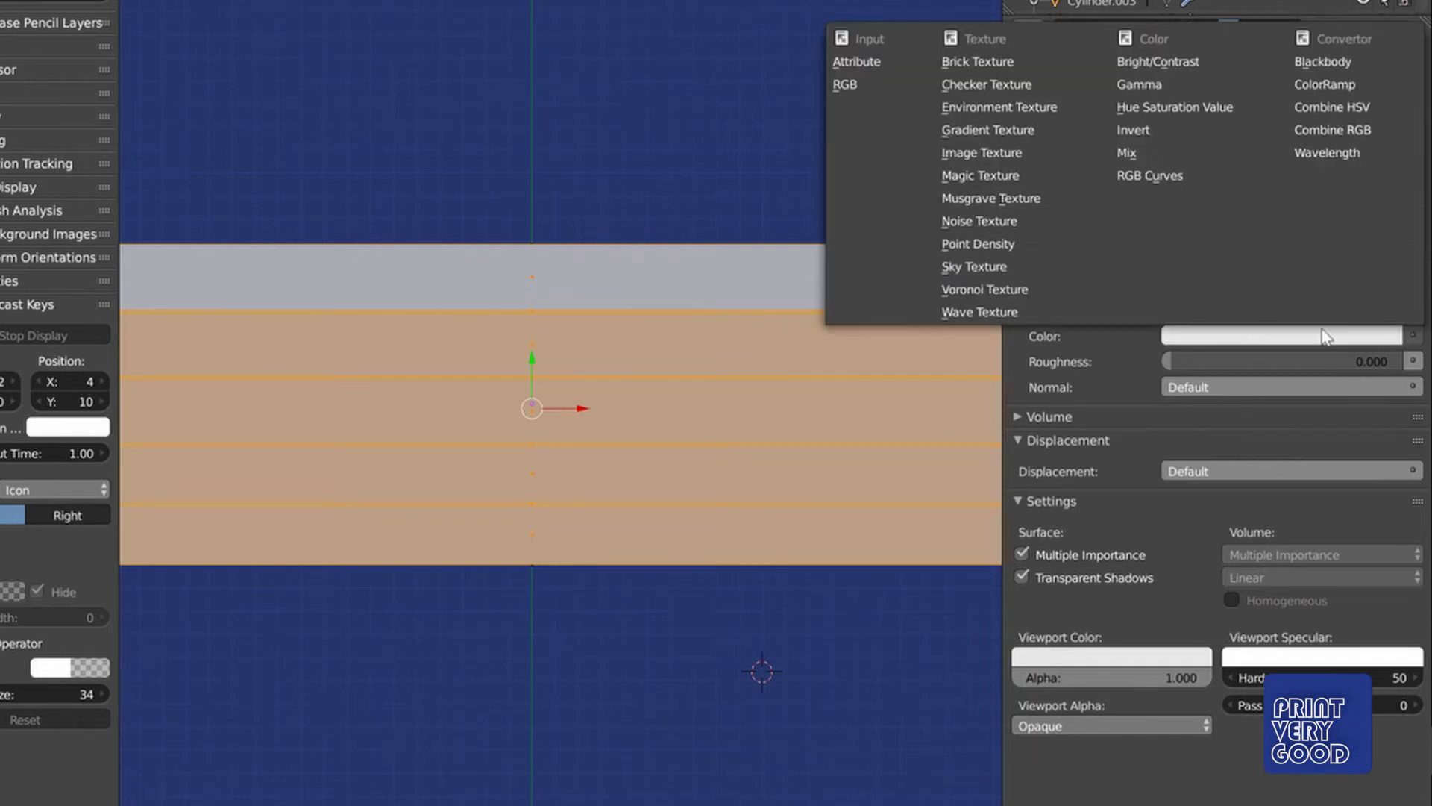
click(996, 152)
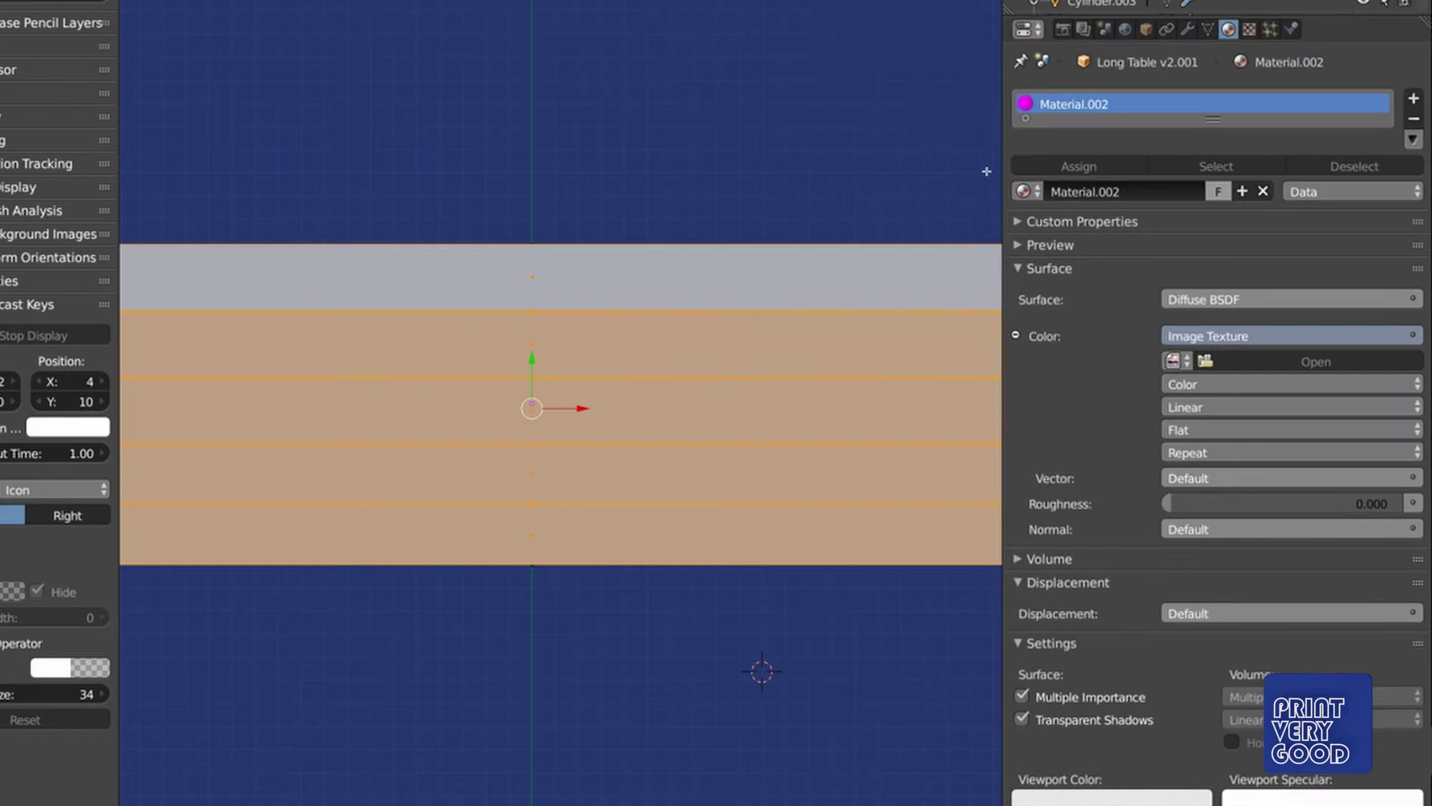
click(1256, 355)
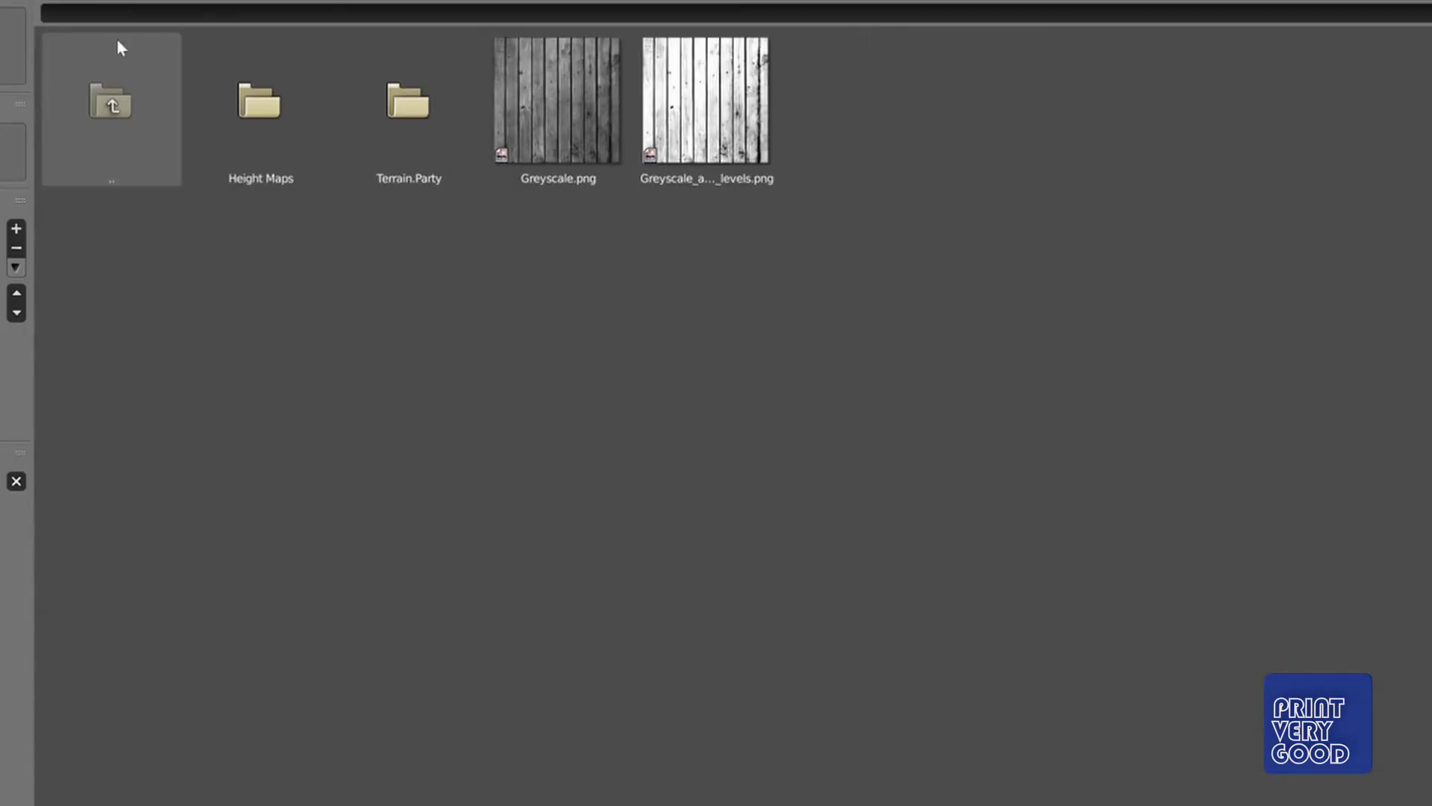
click(558, 93)
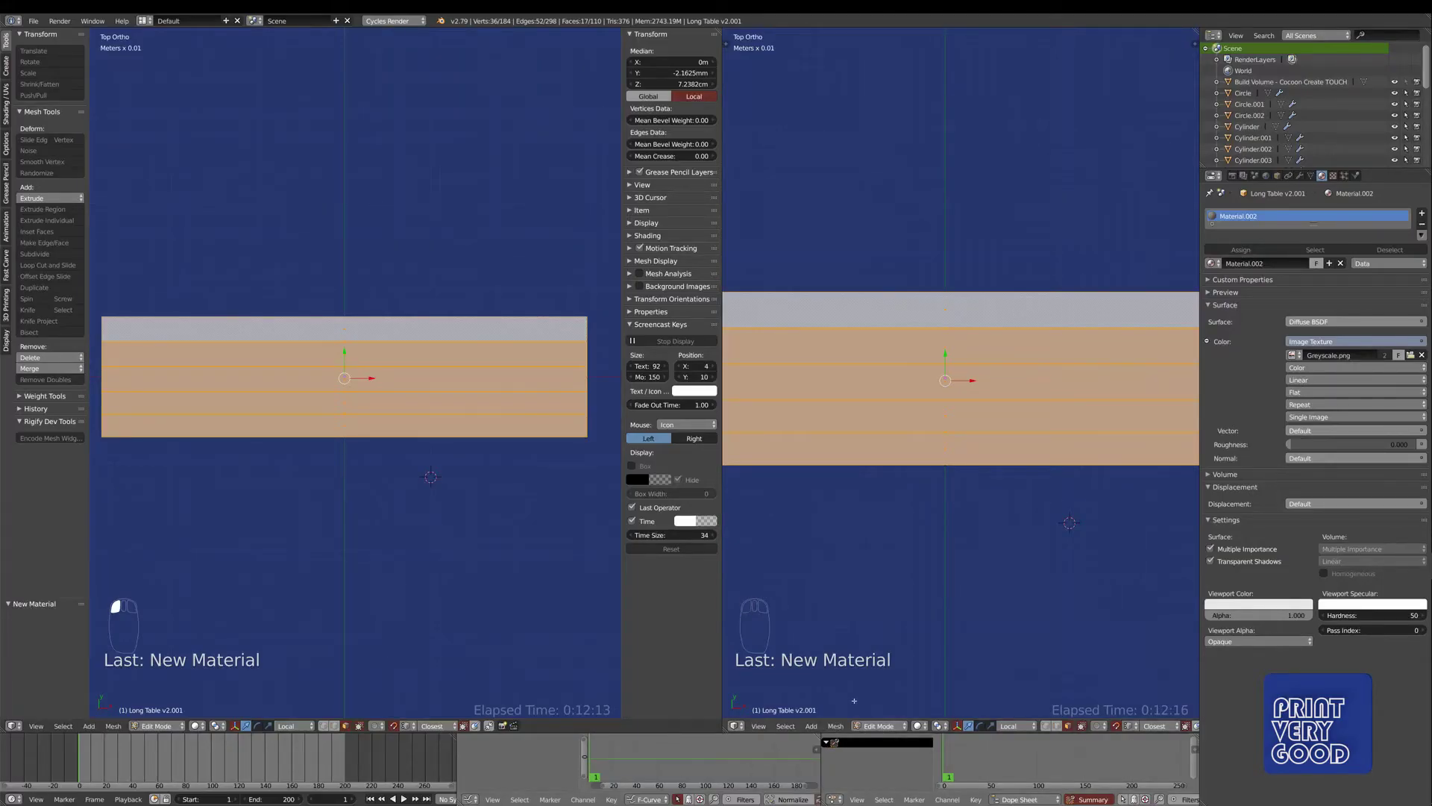
- Turn the second 3D view into a UV/Image Editor and show Greyscale.png in it
click(742, 727)
click(770, 641)
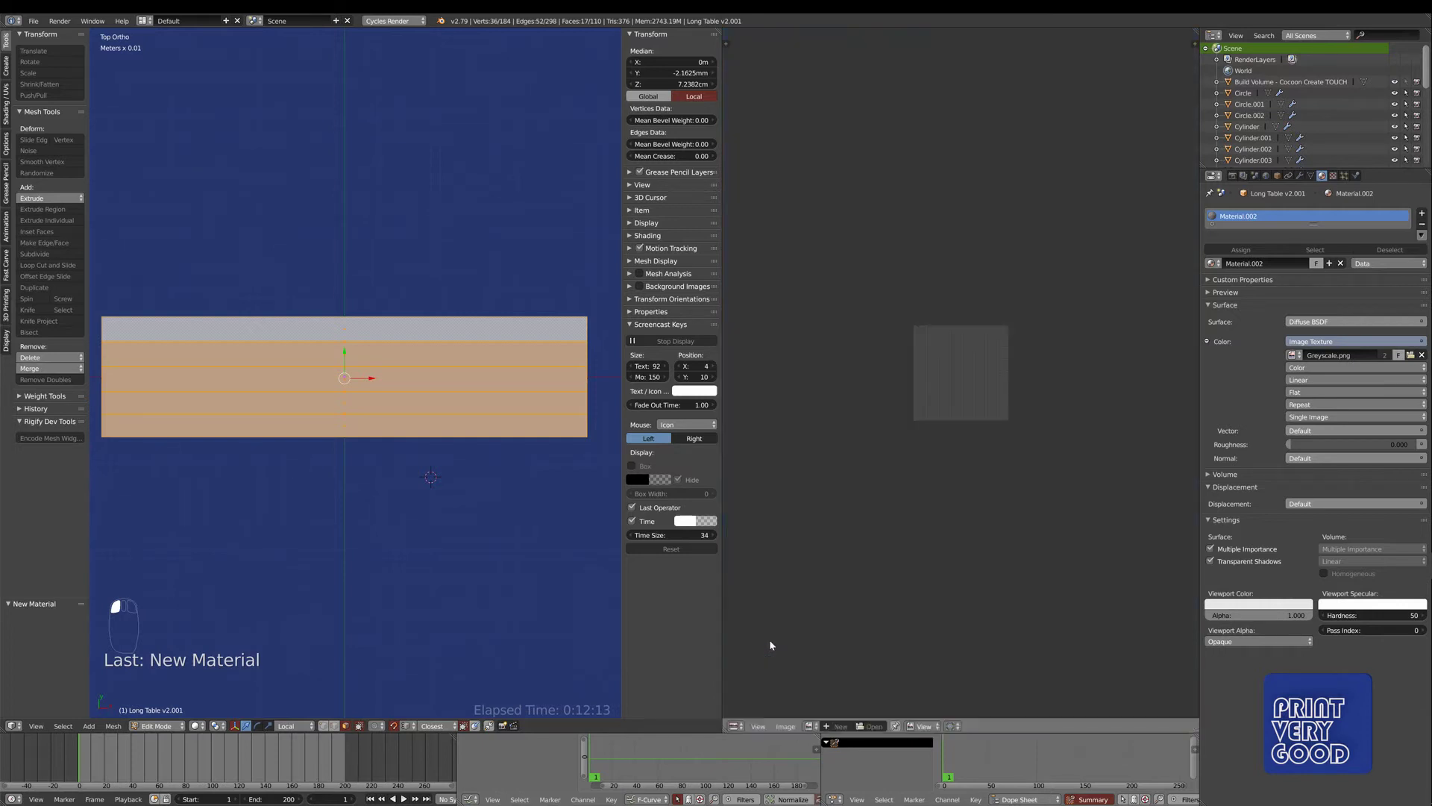
click(813, 728)
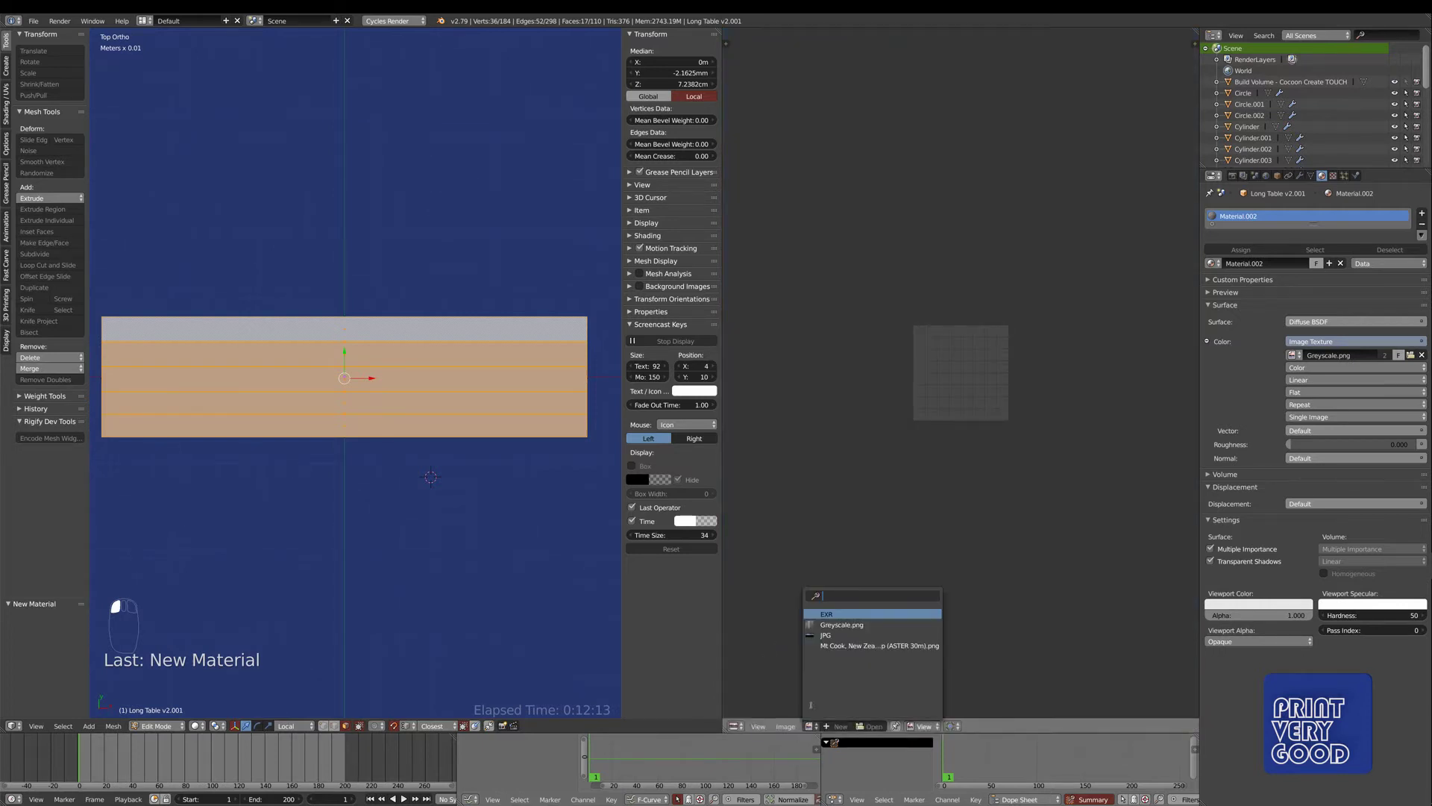
click(847, 624)
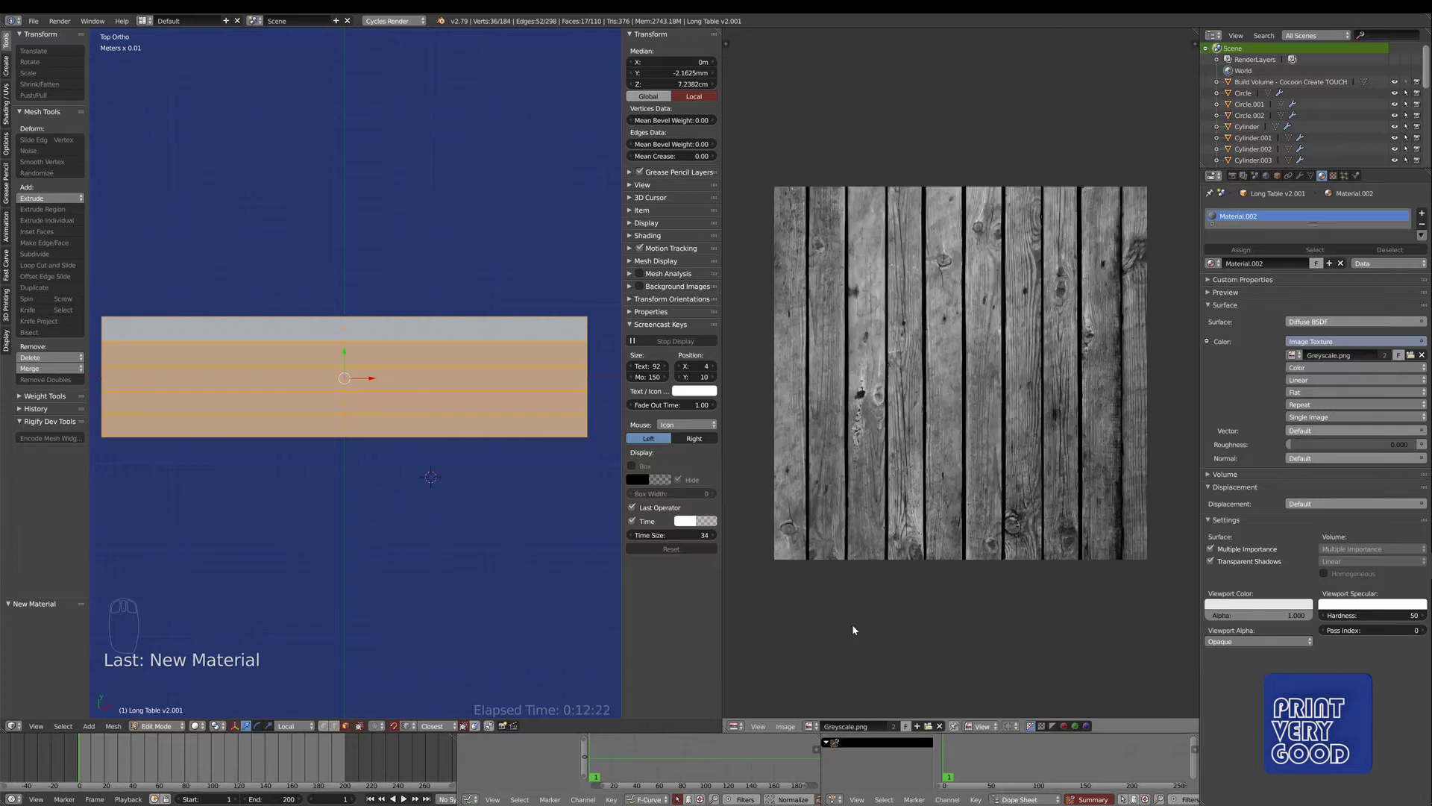
scroll(994, 314, up, 1)
scroll(994, 313, down, 1)
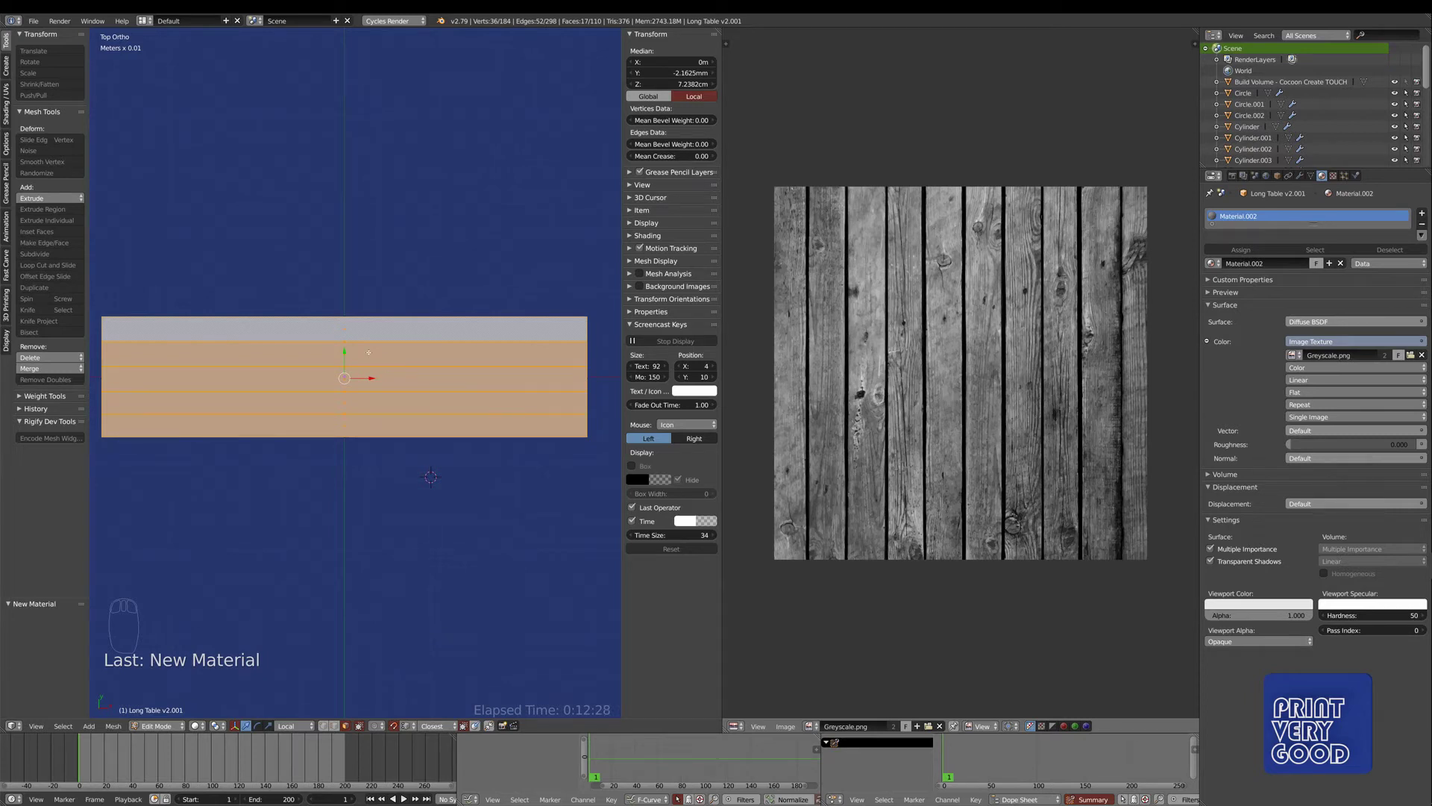
- UV-map the selected tabletop faces with Project from View (Bounds)
key(Tab)
key(Tab)
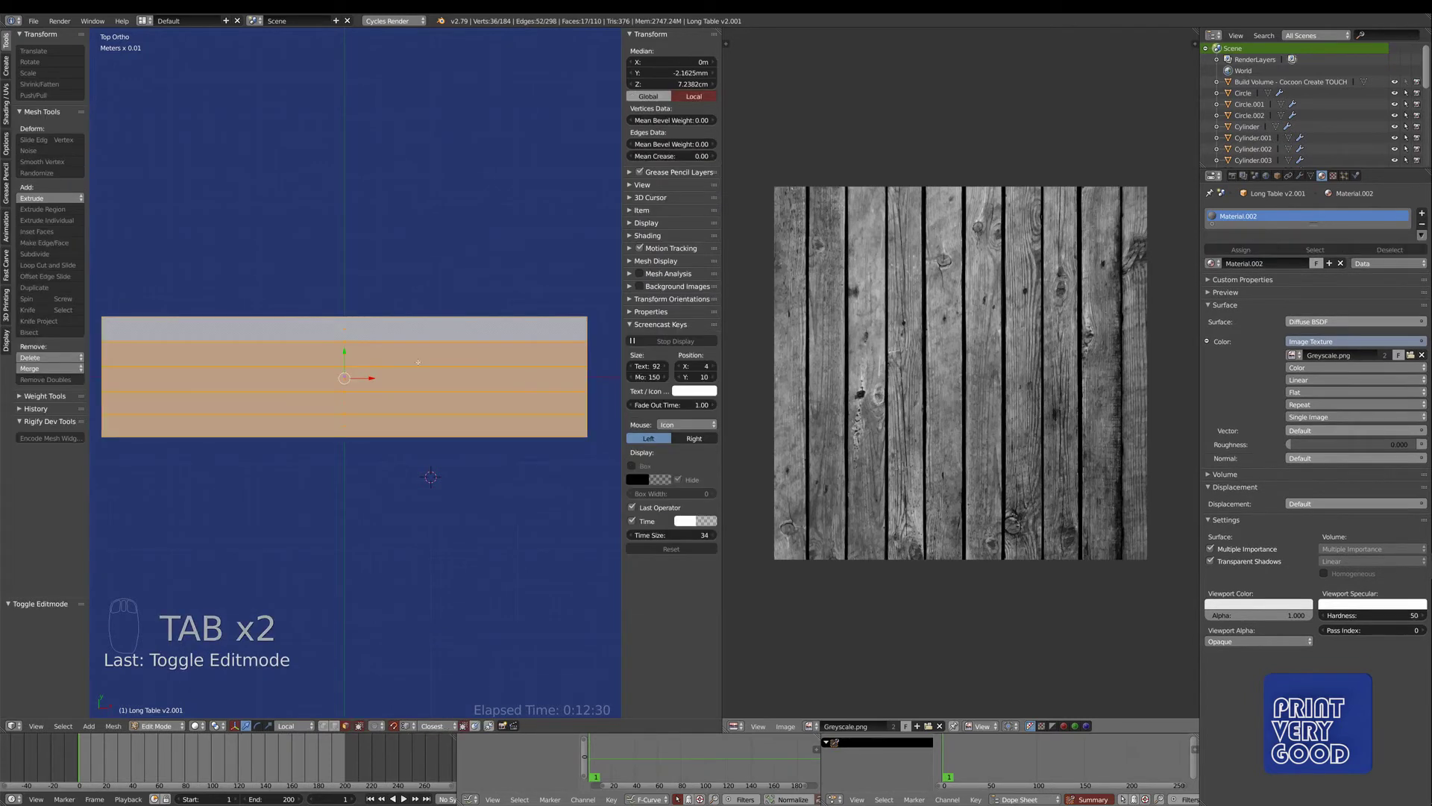
scroll(908, 356, down, 4)
scroll(940, 388, up, 3)
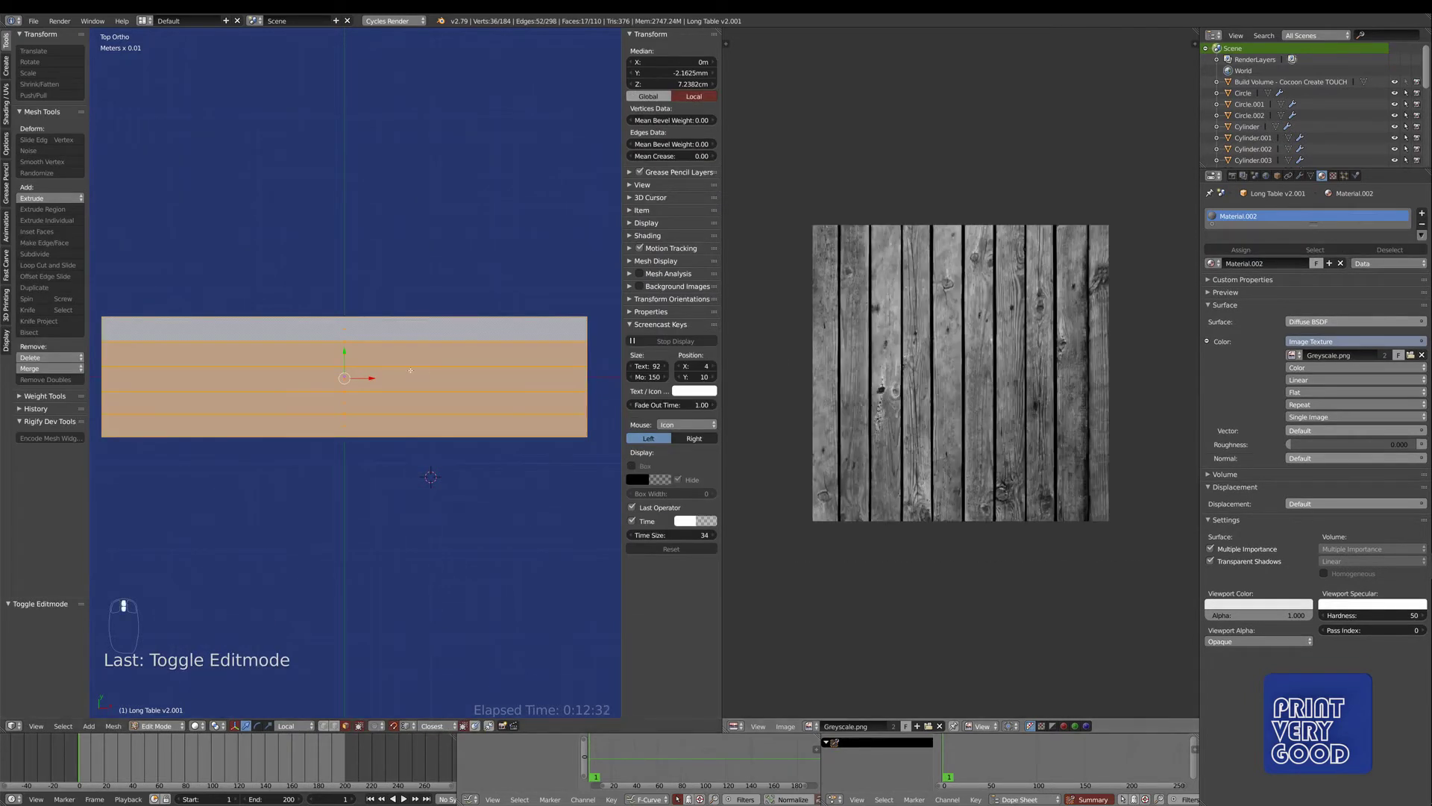
key(u)
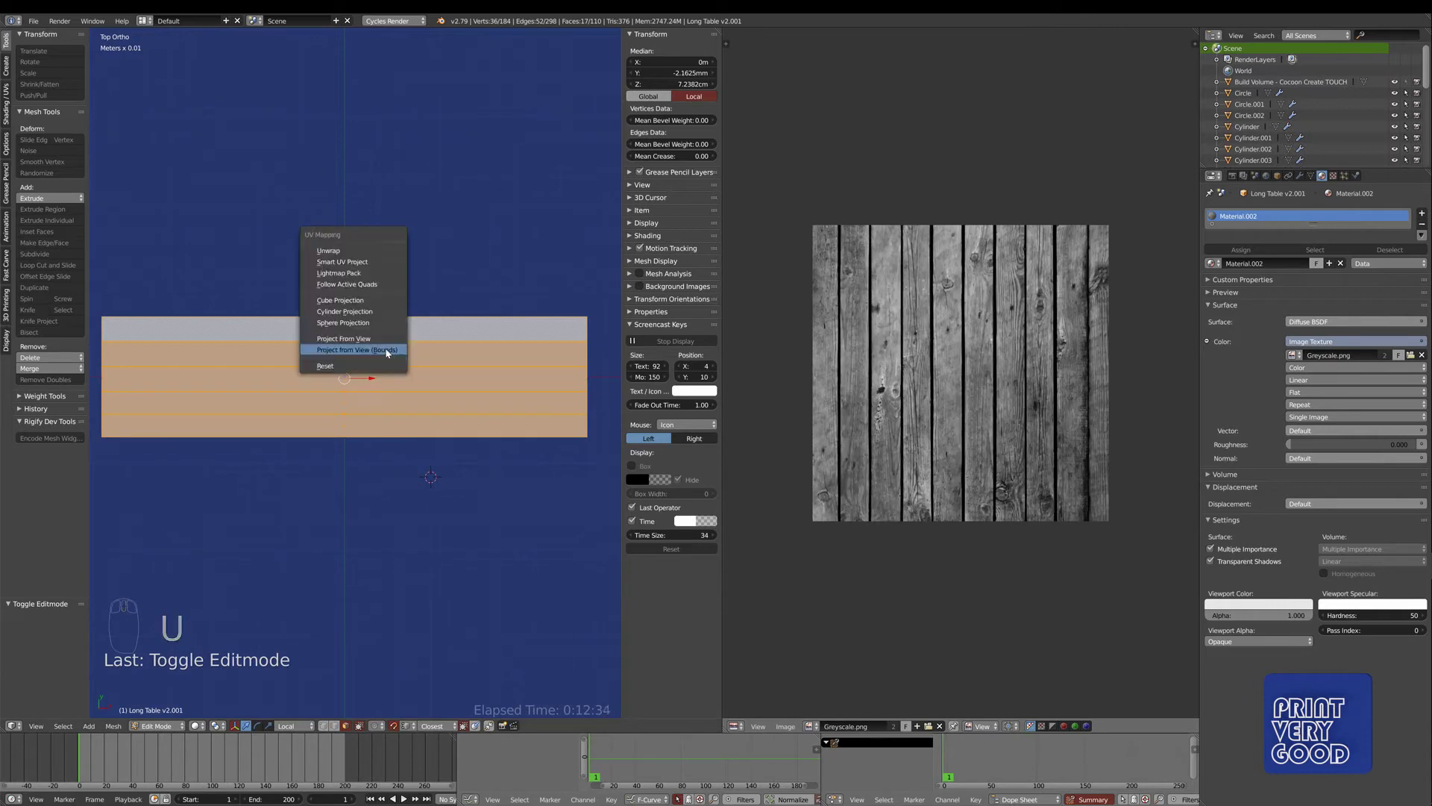
click(386, 348)
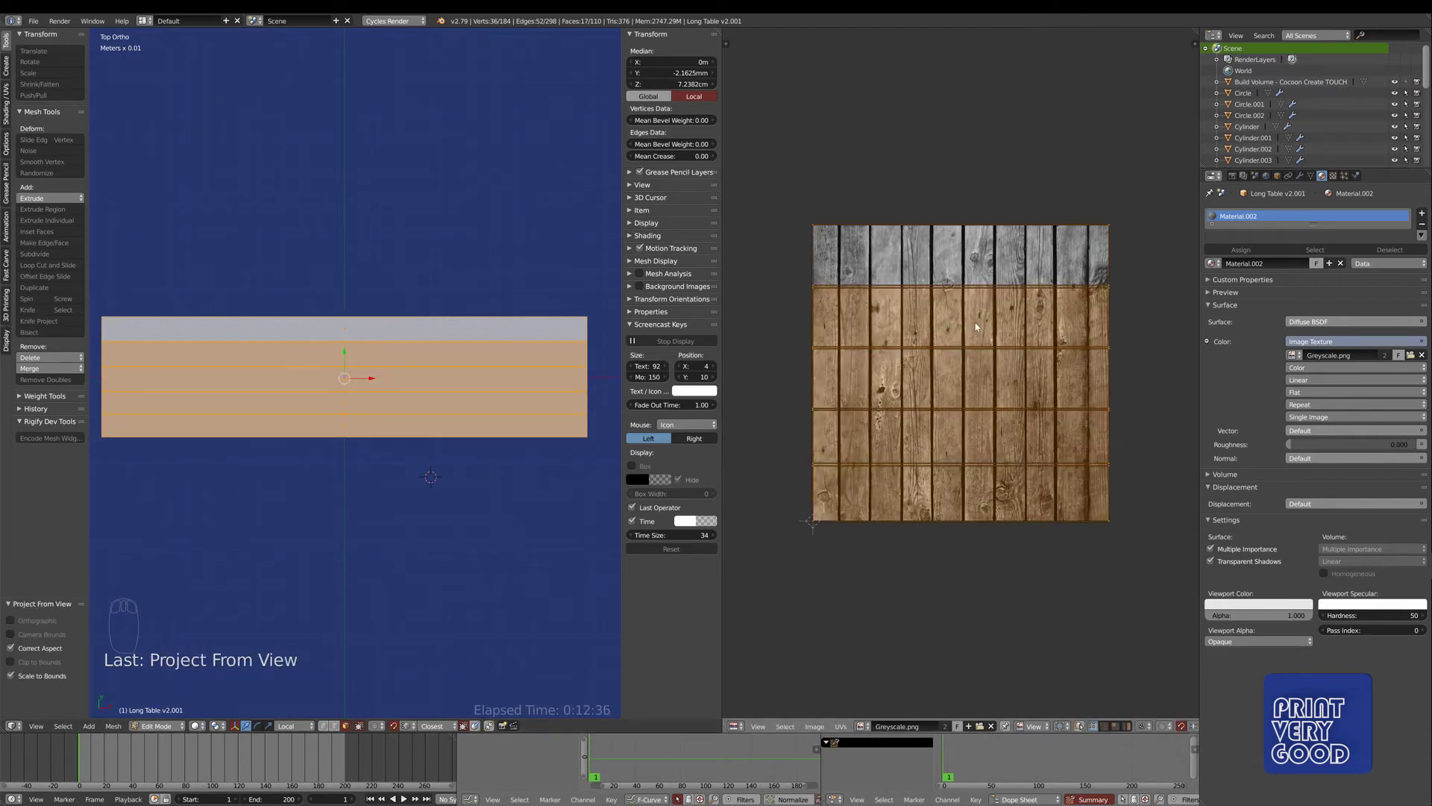
- Rotate the projected UVs 90° over the wood image
text(r90)
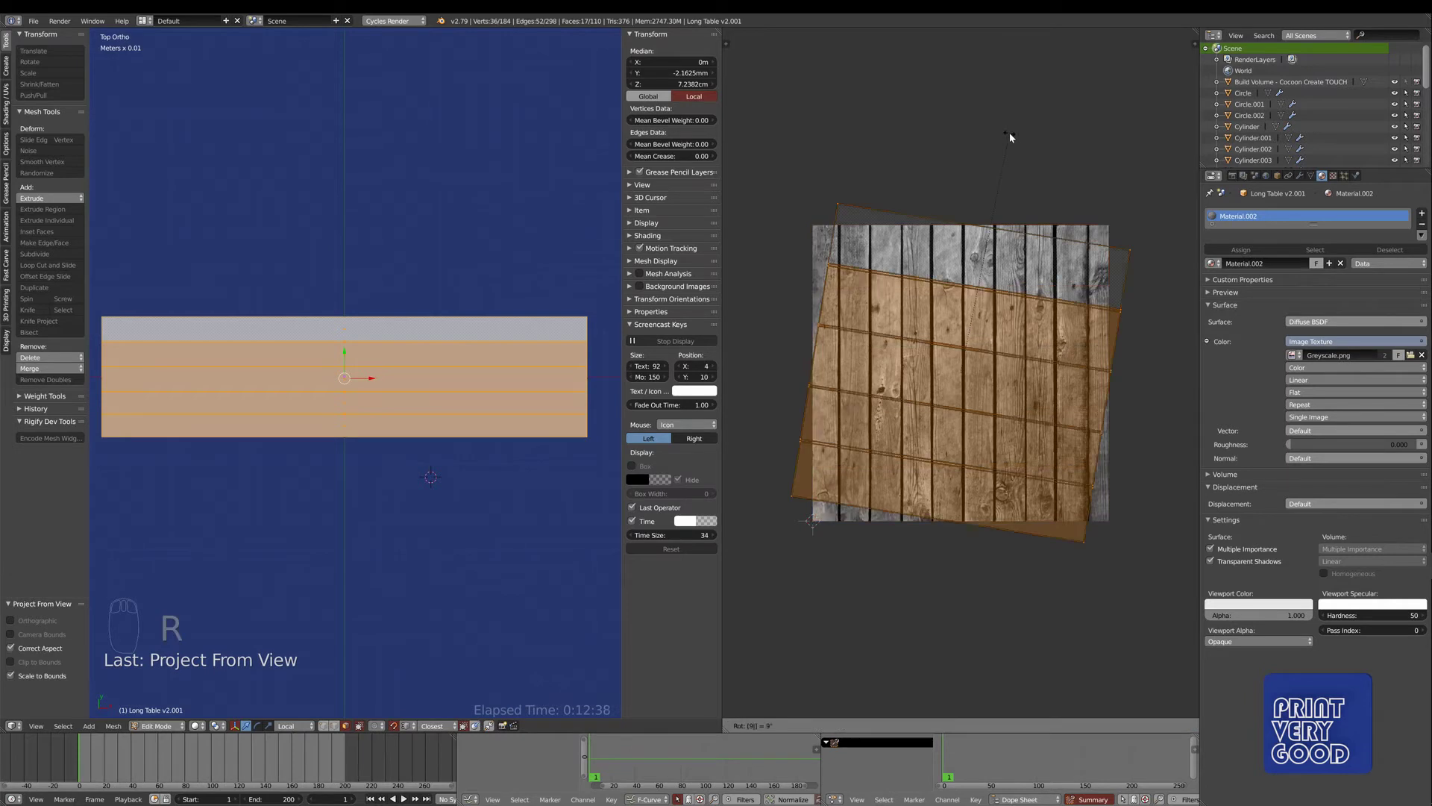
key(Return)
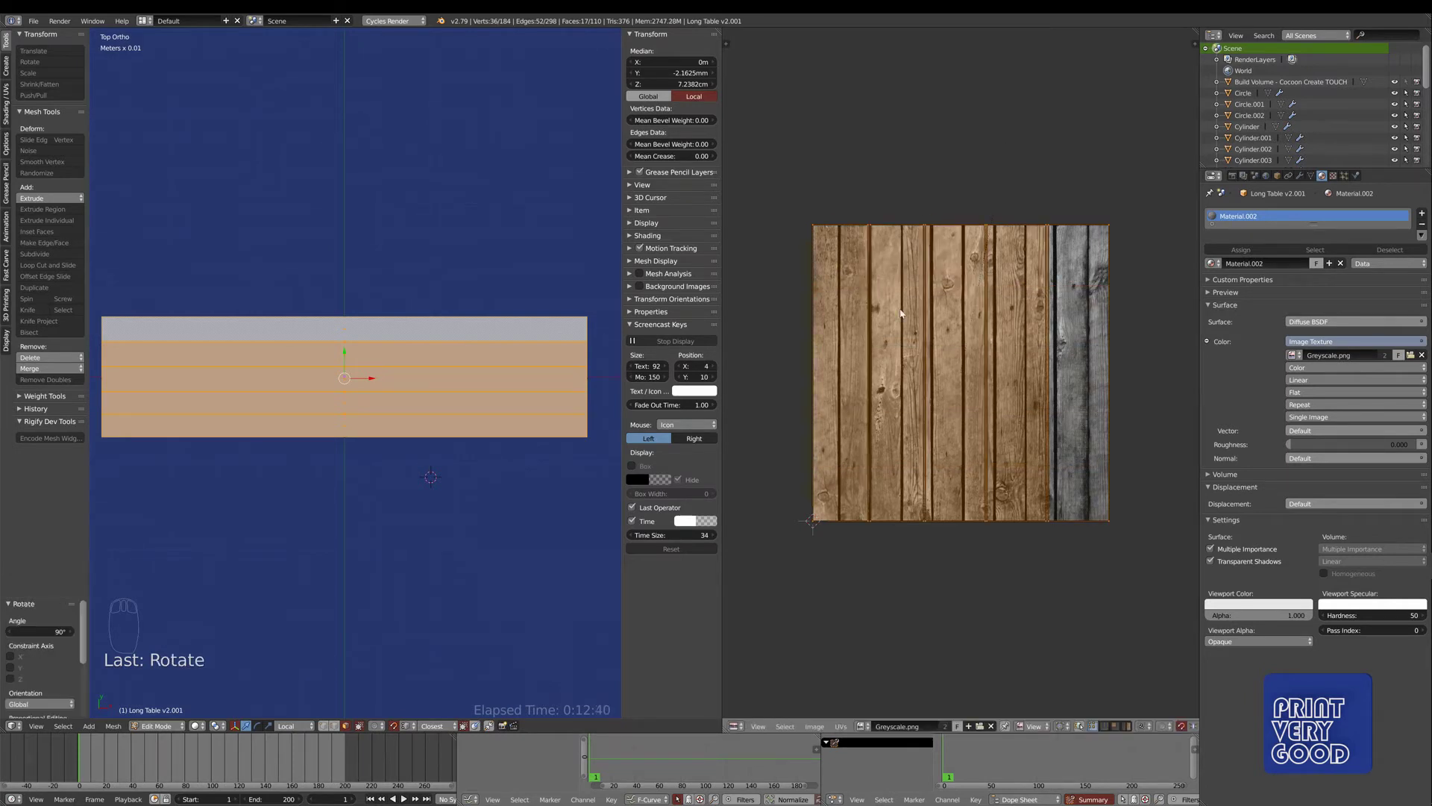
scroll(837, 298, up, 2)
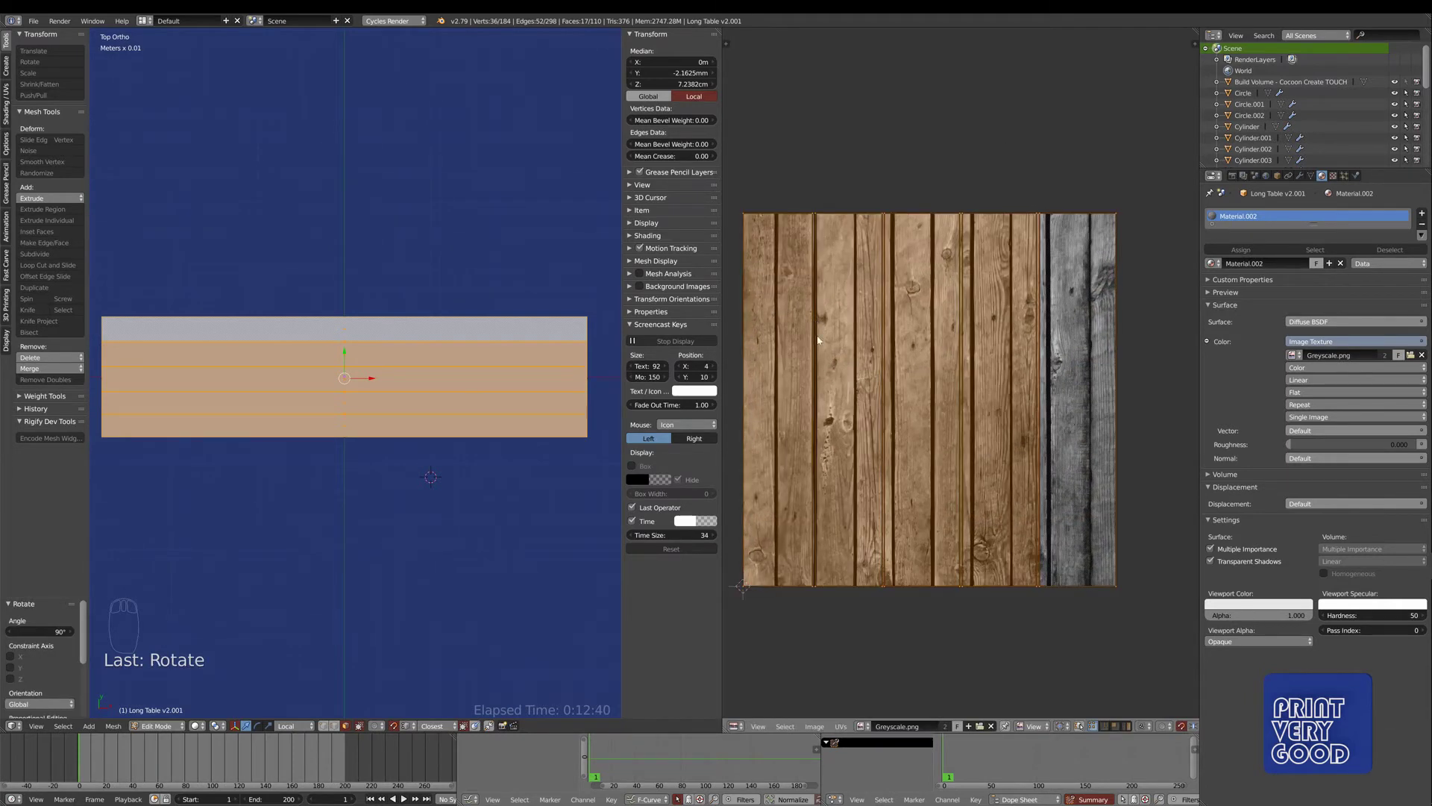
middle_drag(819, 341, 879, 320)
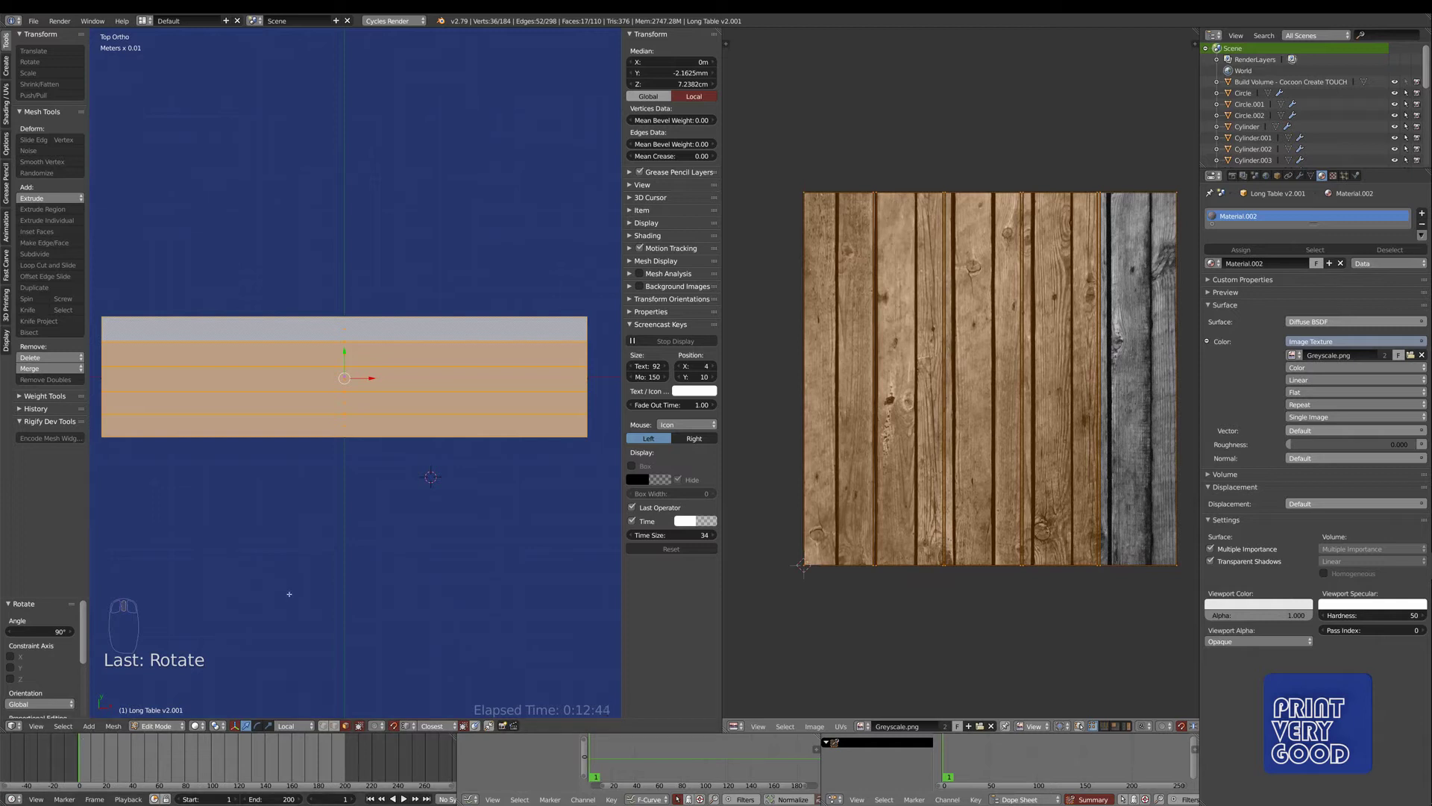
- Show the table with textured shading and frame the whole tabletop
key(alt+z)
scroll(359, 503, up, 2)
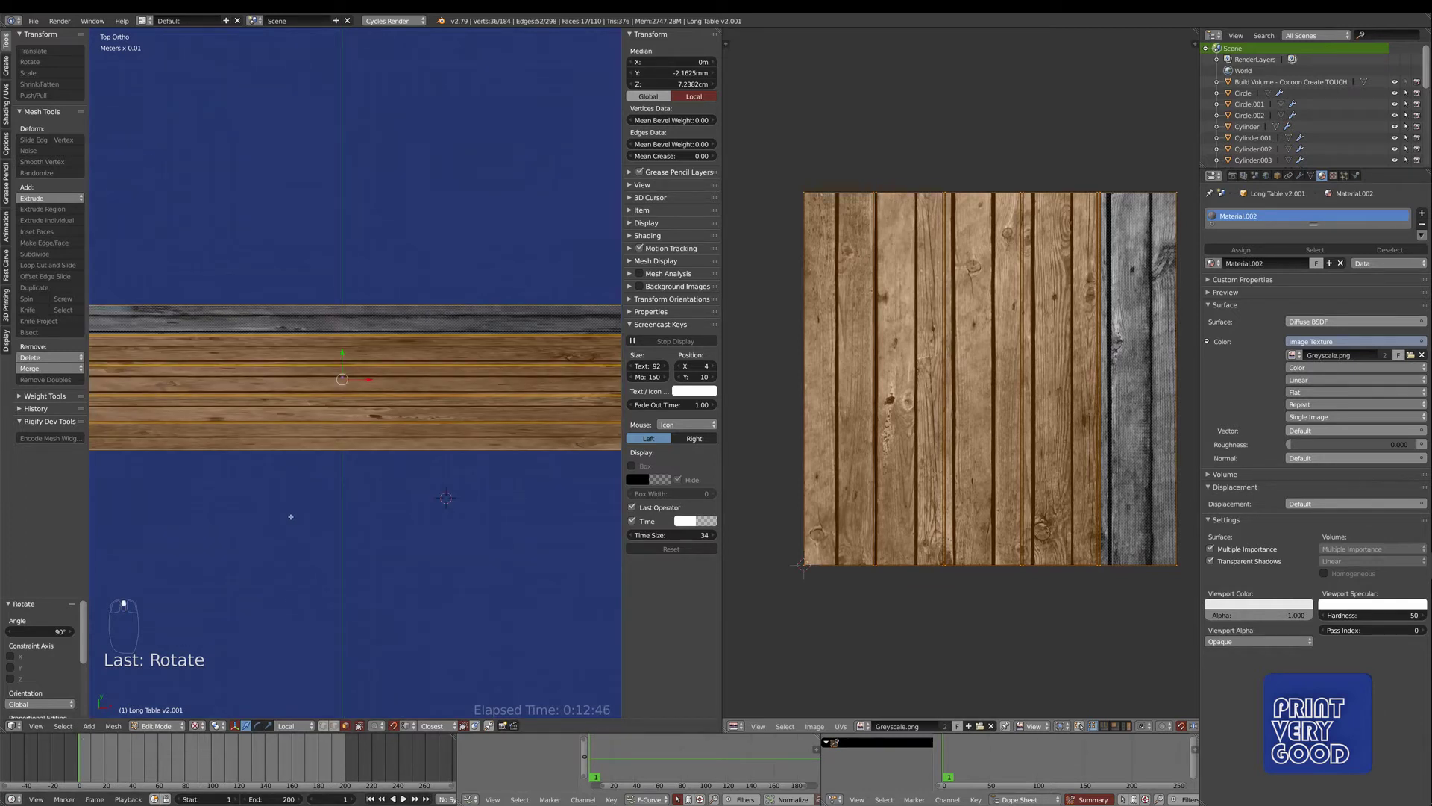
shift+middle_drag(291, 514, 304, 549)
scroll(304, 548, down, 1)
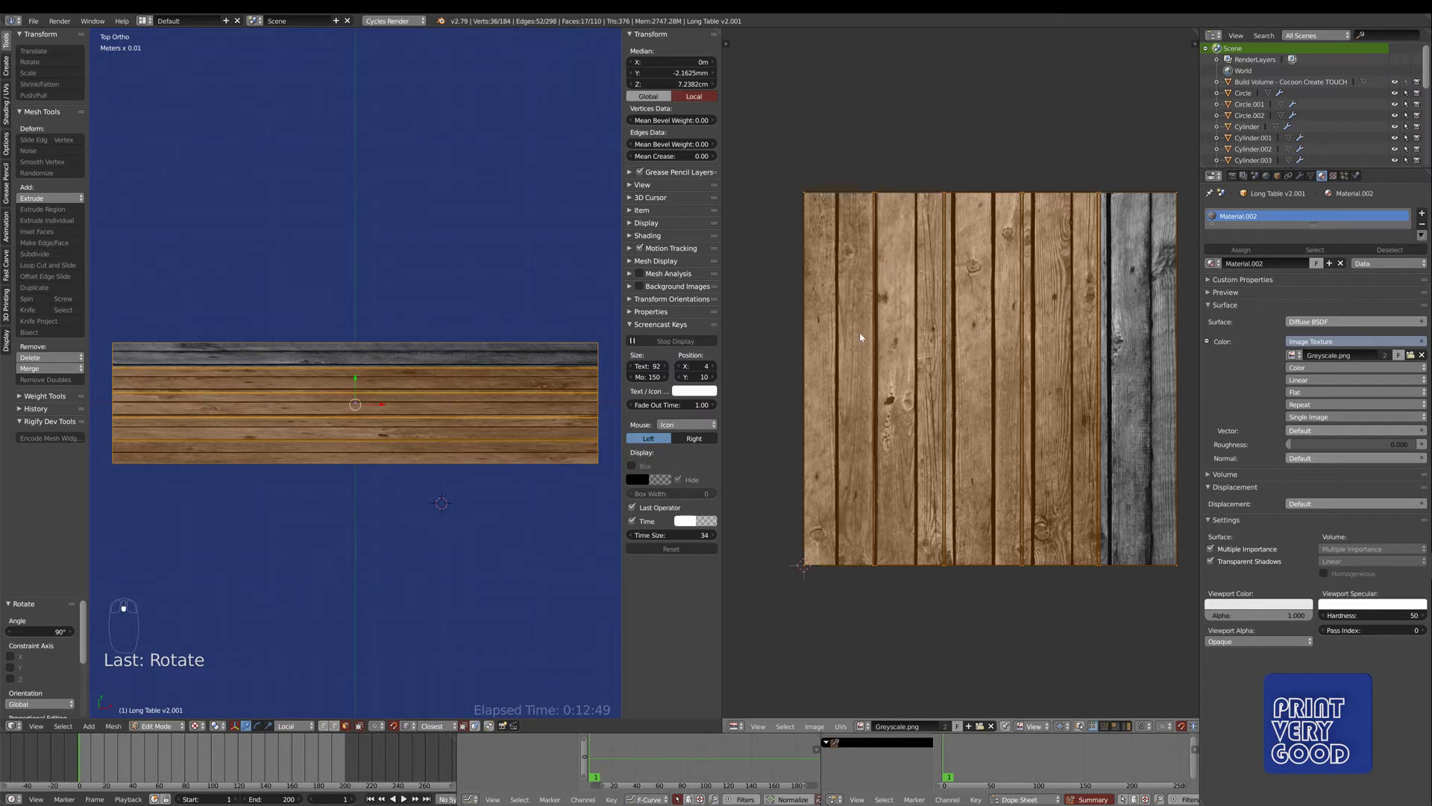
- Select only the leftmost groove's UVs and move them about -12.5 cm along X towards the first dark gap in the wood image
key(a)
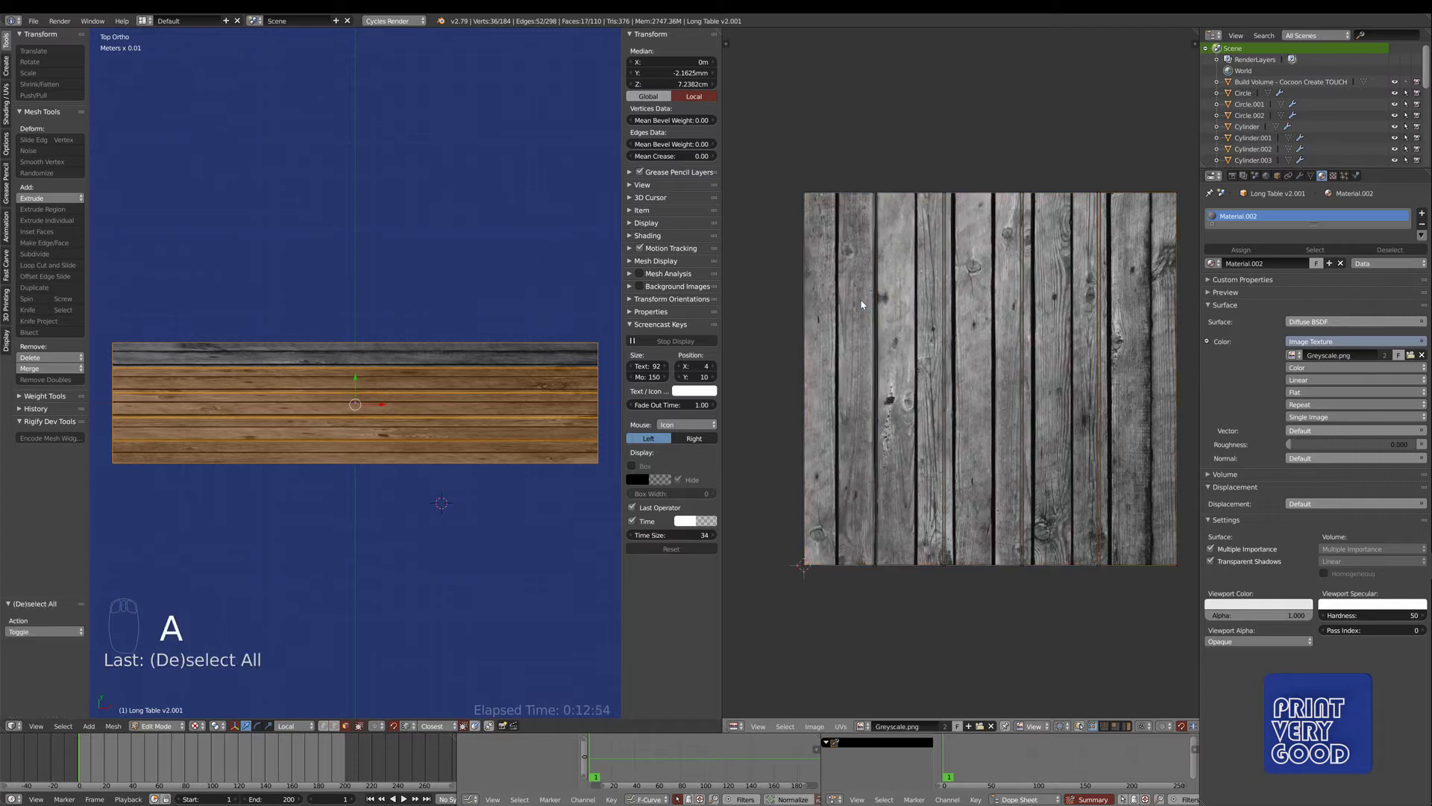
key(b)
drag(860, 132, 901, 589)
key(g)
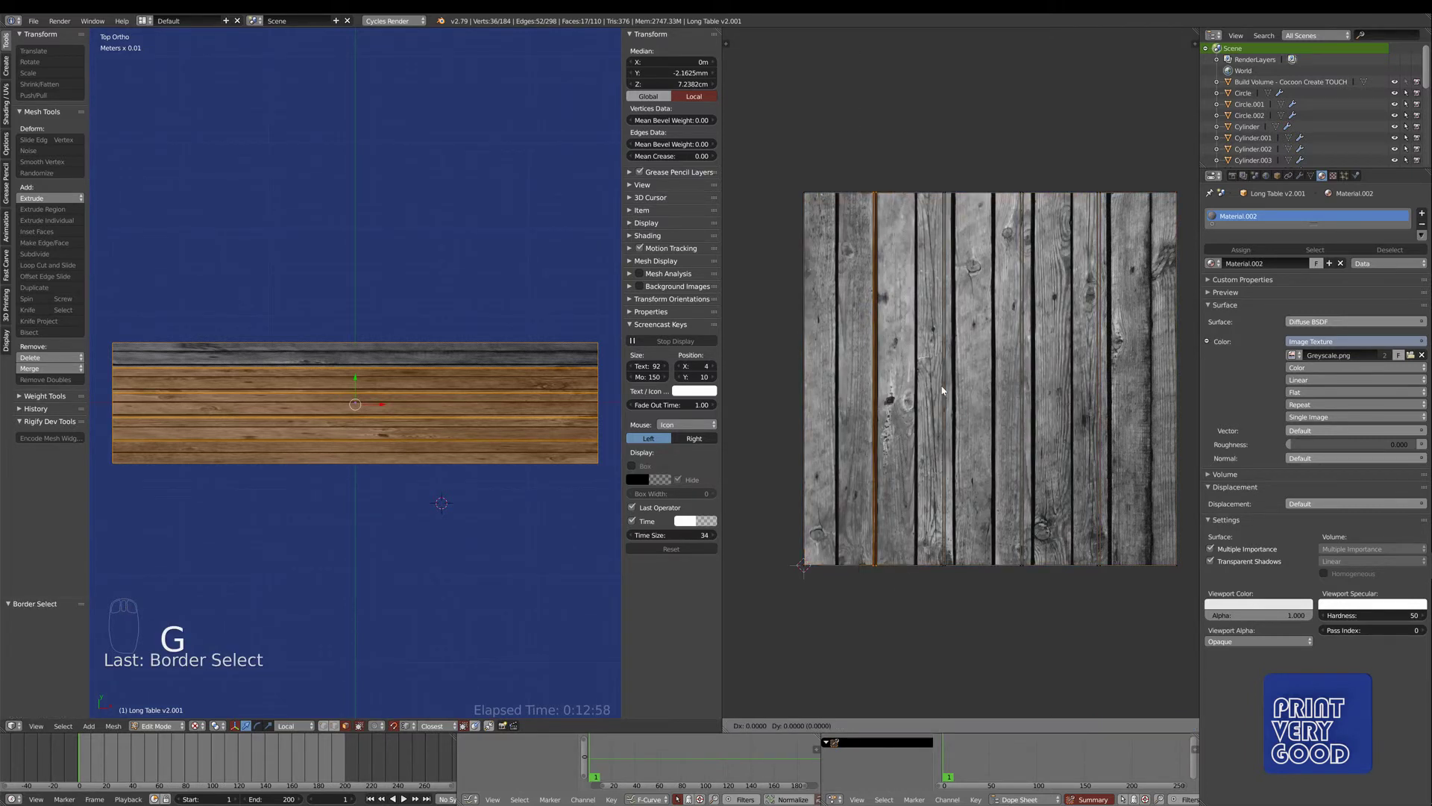
key(x)
click(793, 554)
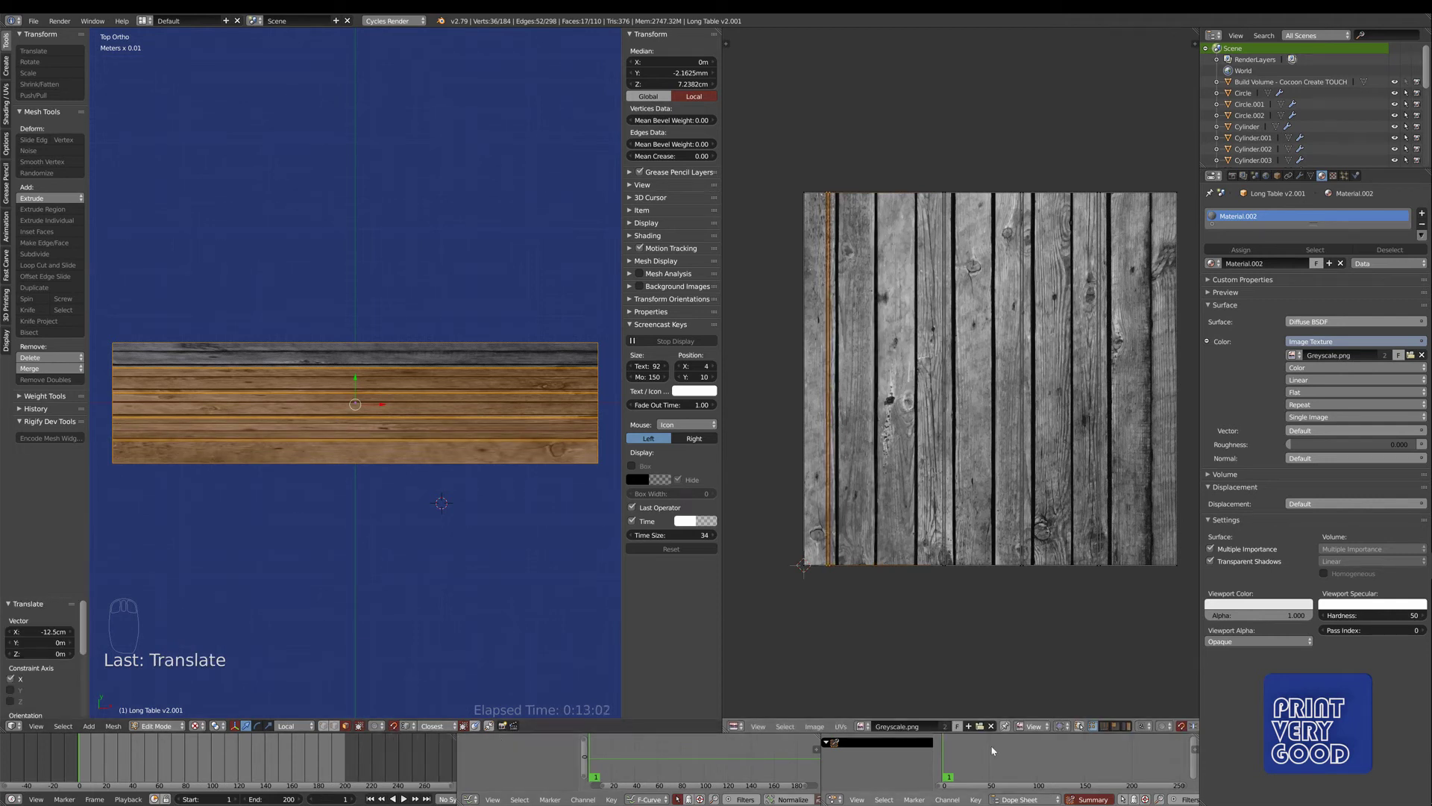
- Turn off UV snapping and nudge the groove's UVs about 2.46 cm along X onto the first dark gap
click(1181, 727)
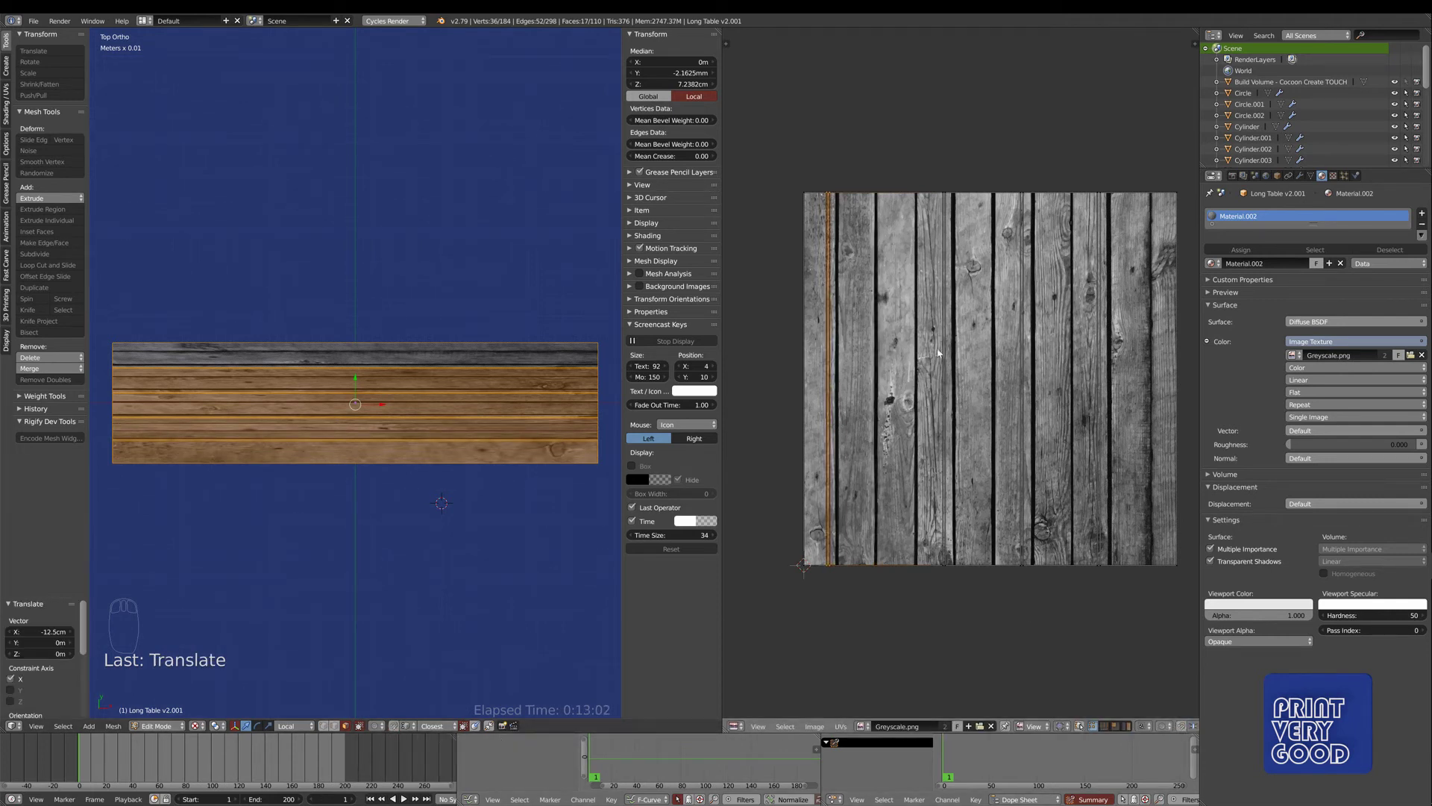
scroll(826, 271, up, 3)
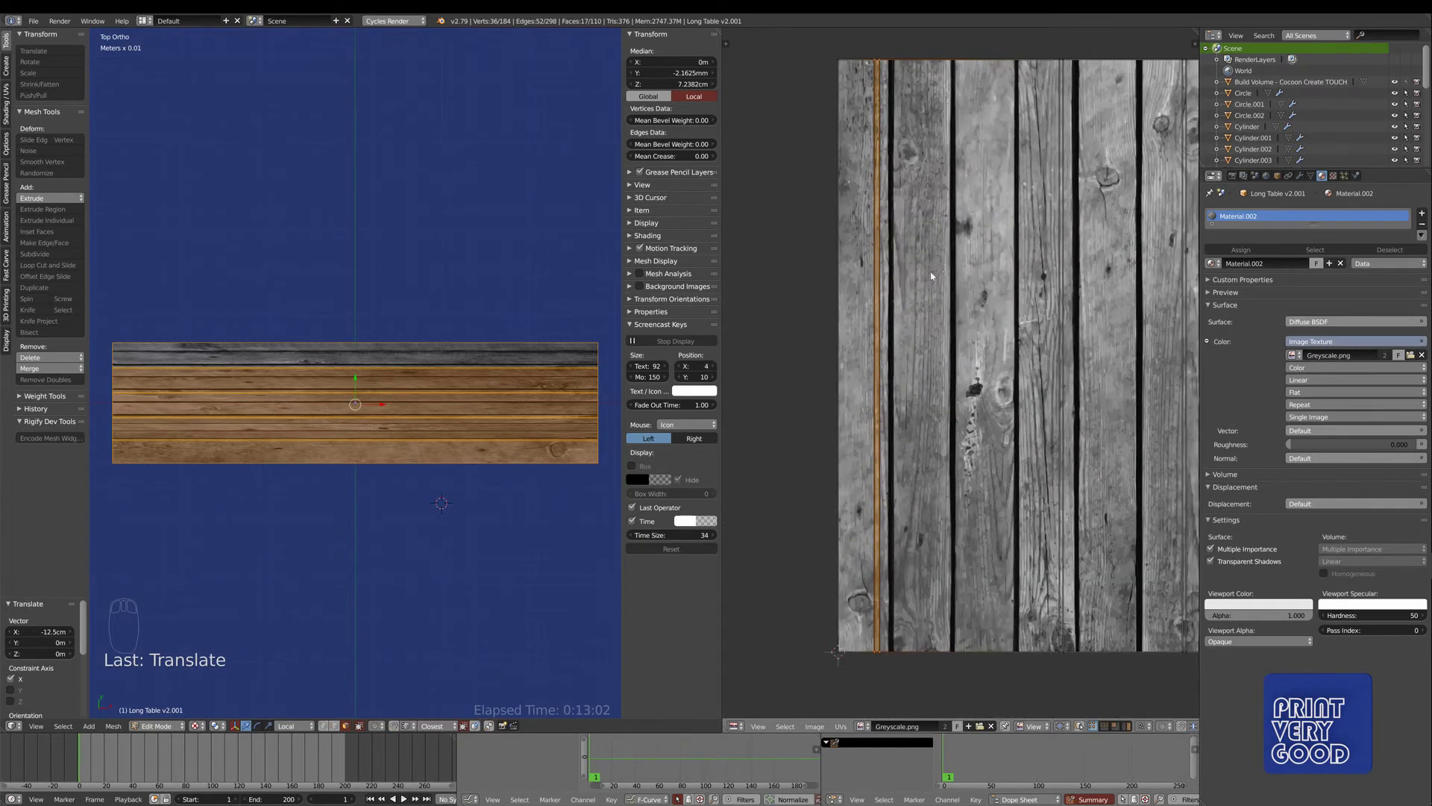
key(g)
key(x)
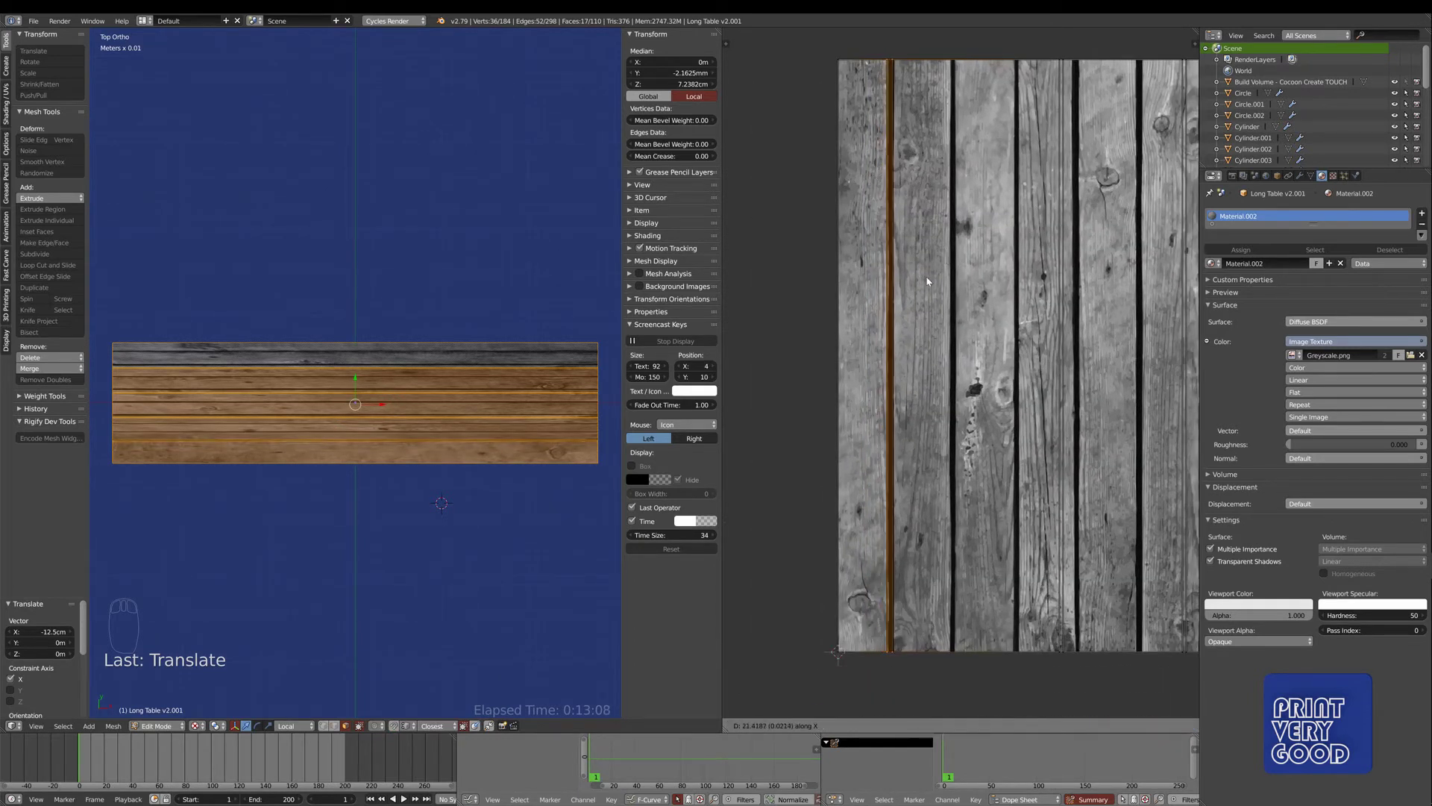
click(929, 282)
scroll(1042, 340, down, 3)
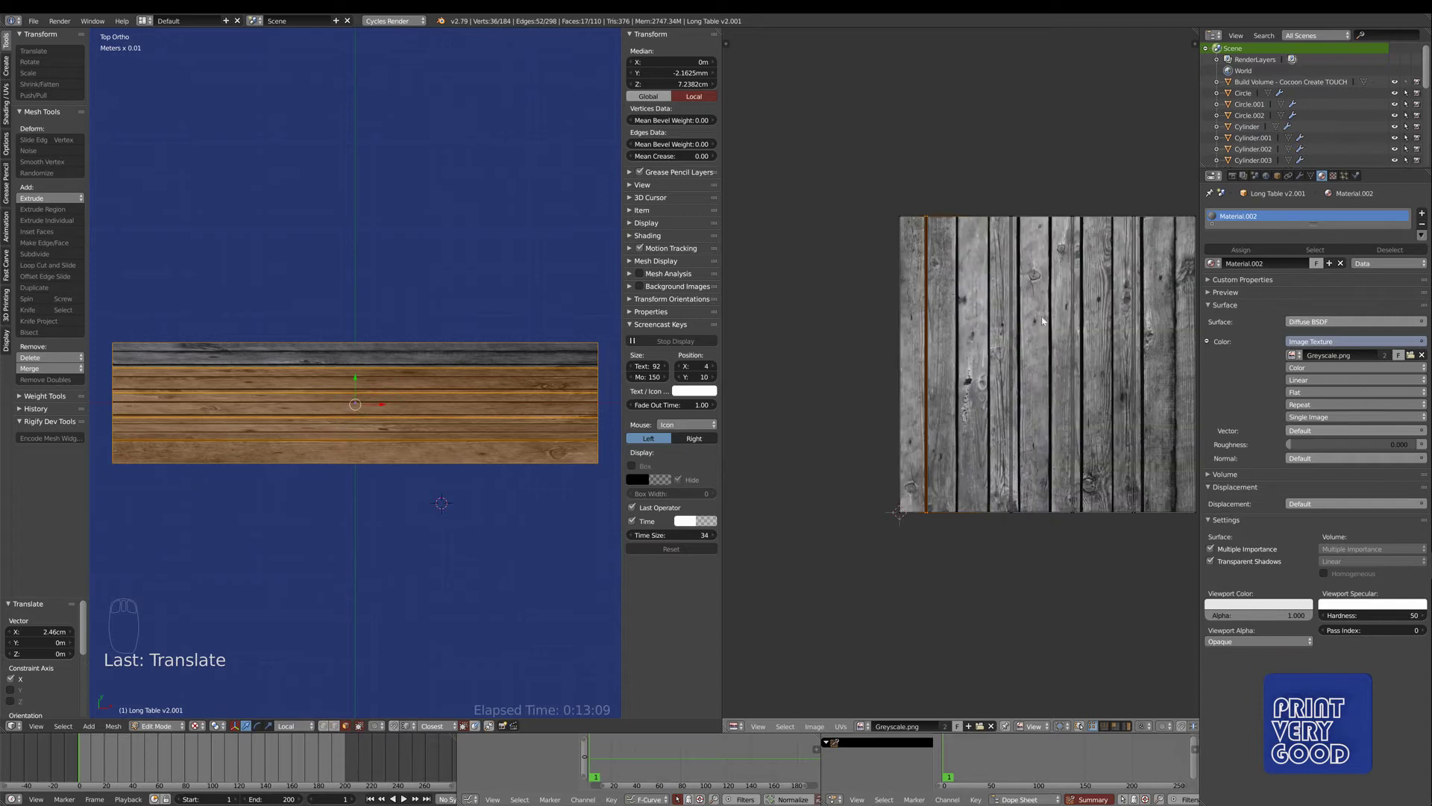
- Select only the second groove's UVs and move them along X onto the second dark gap in the wood image
scroll(910, 329, up, 1)
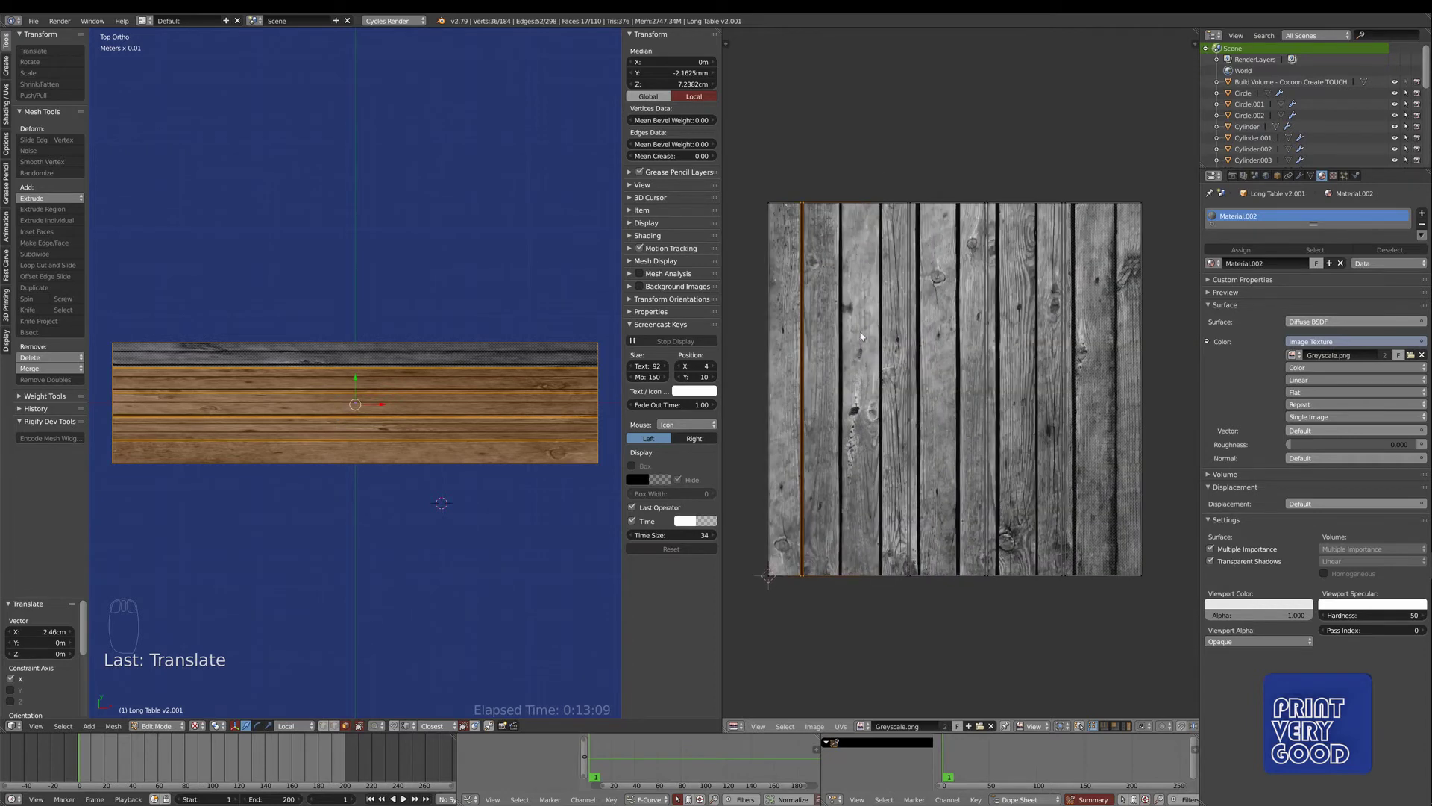
key(a)
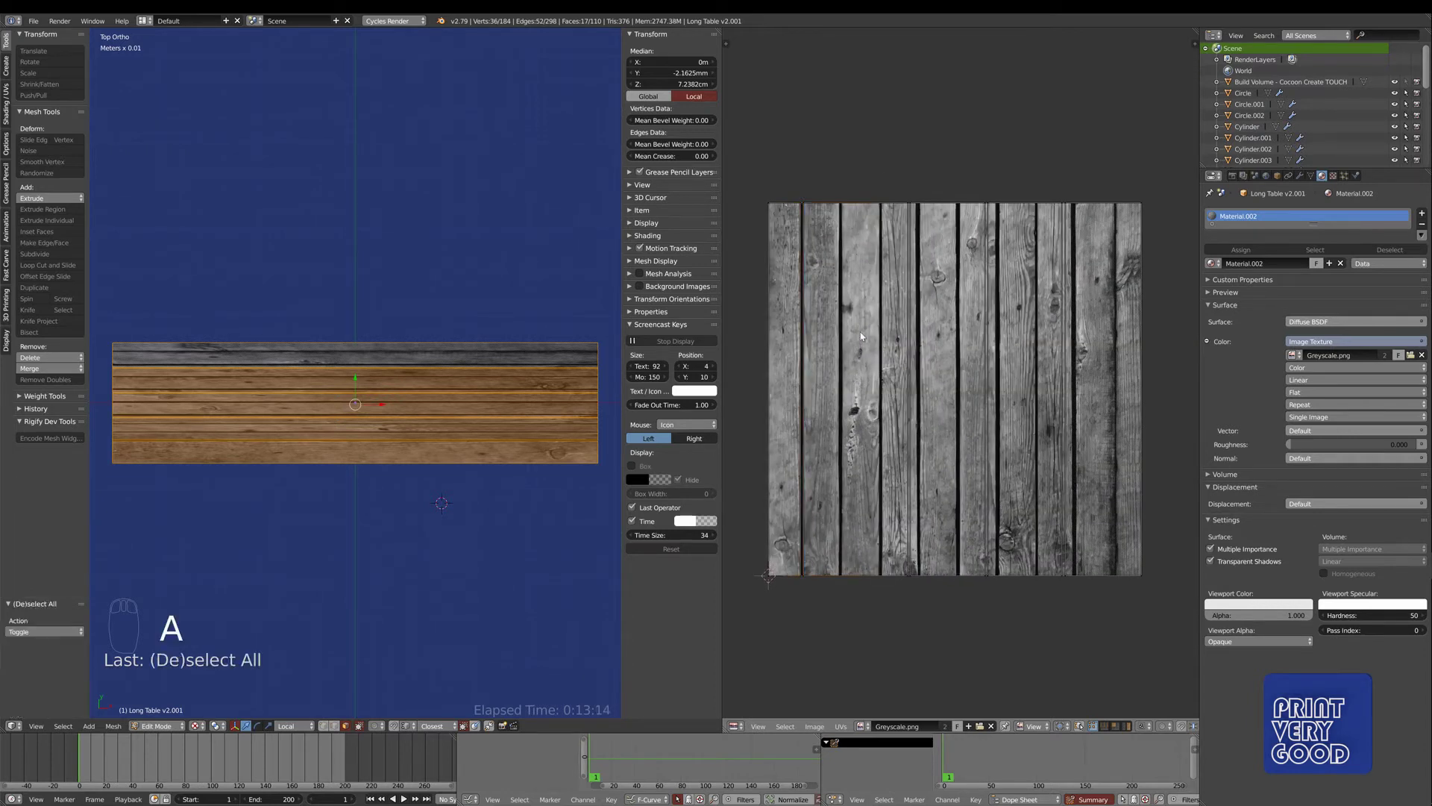
key(b)
drag(877, 153, 927, 606)
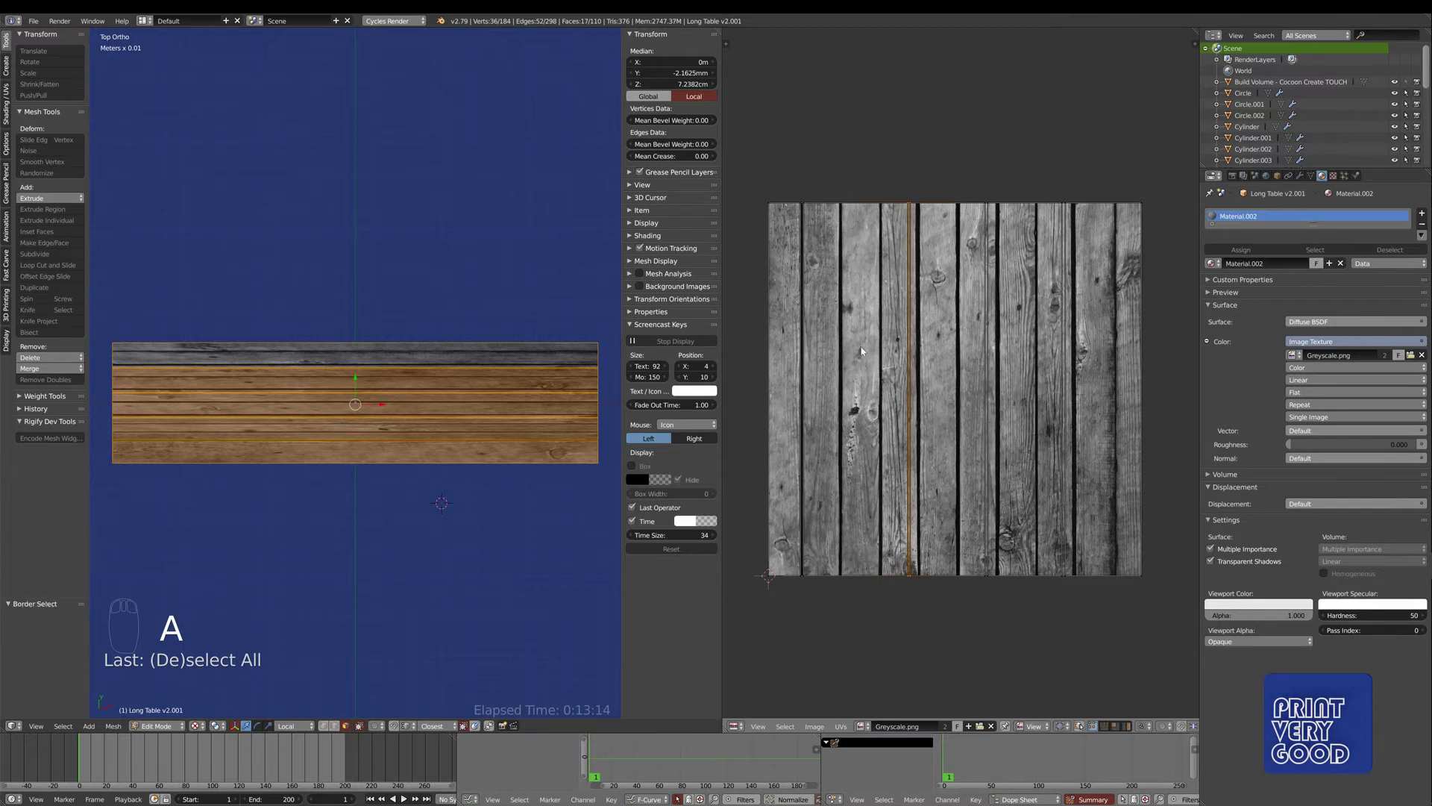
middle_drag(925, 395, 988, 416)
key(g)
key(x)
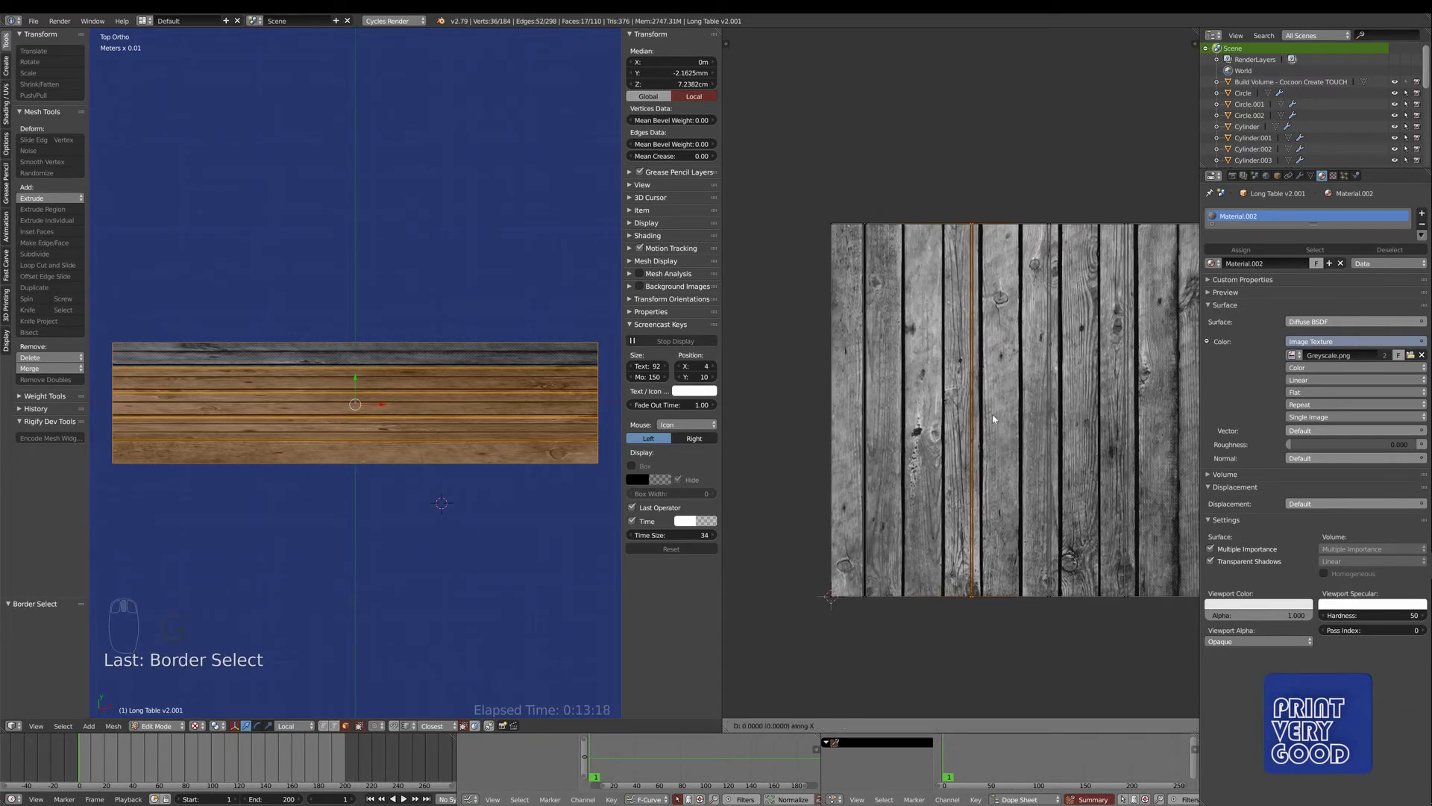
click(924, 419)
- Select only the rightmost groove's UVs and move them about -38.9 cm along X onto the fourth dark gap in the wood image
middle_drag(923, 420, 882, 334)
key(a)
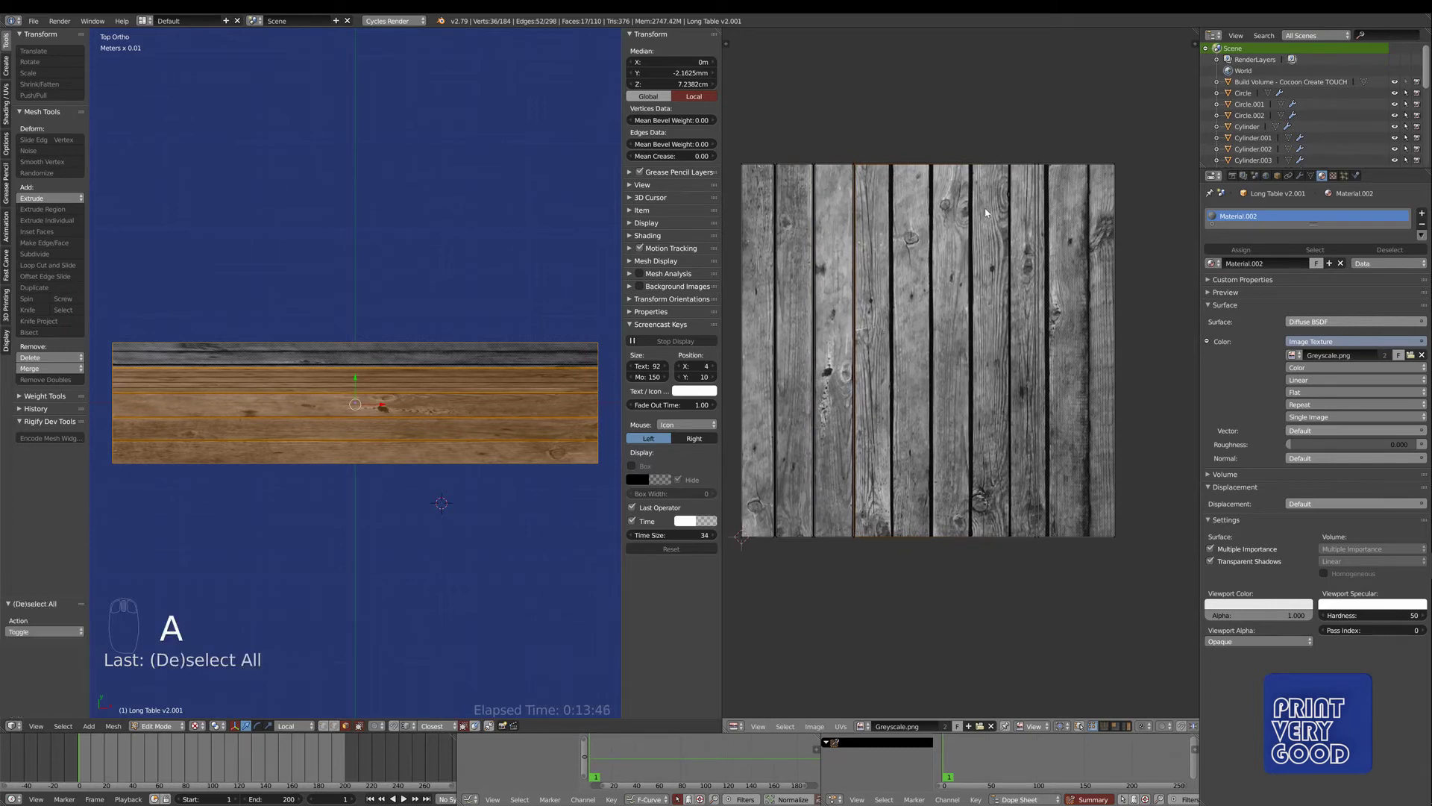
key(b)
drag(998, 94, 1072, 565)
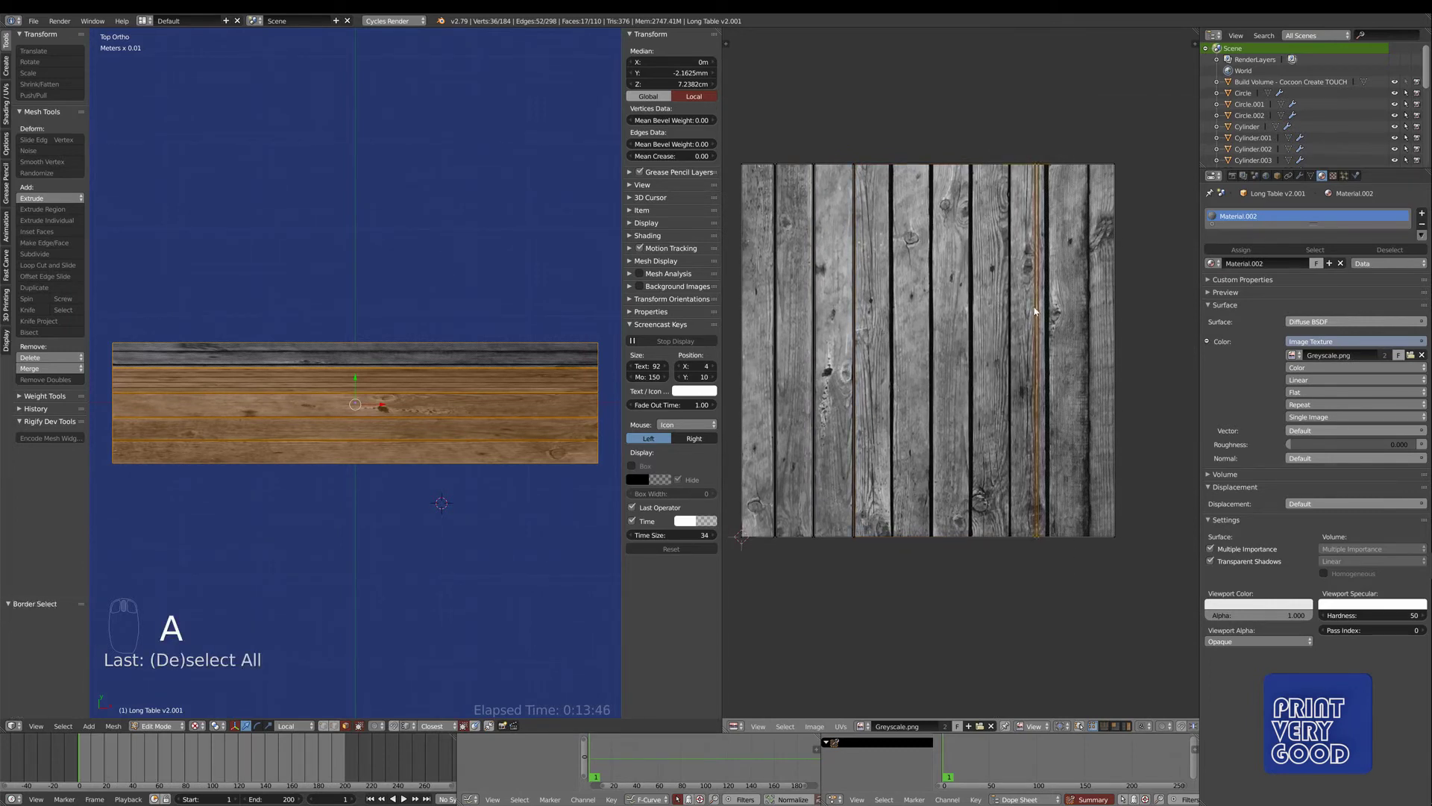
key(g)
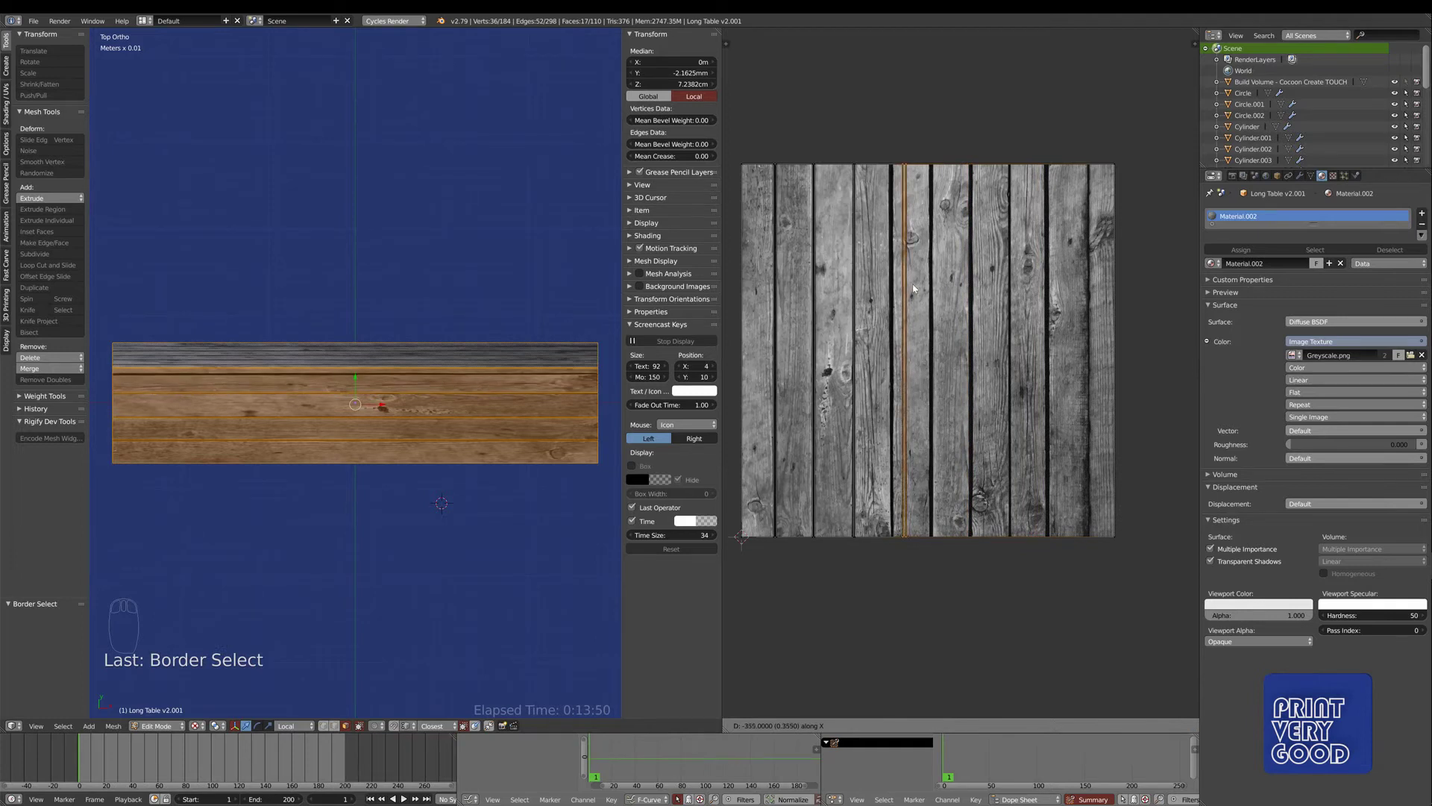
click(903, 290)
- Select the UVs at that groove's lower end and nudge them about 2.52 mm along X to line up with the dark gap
scroll(902, 290, up, 3)
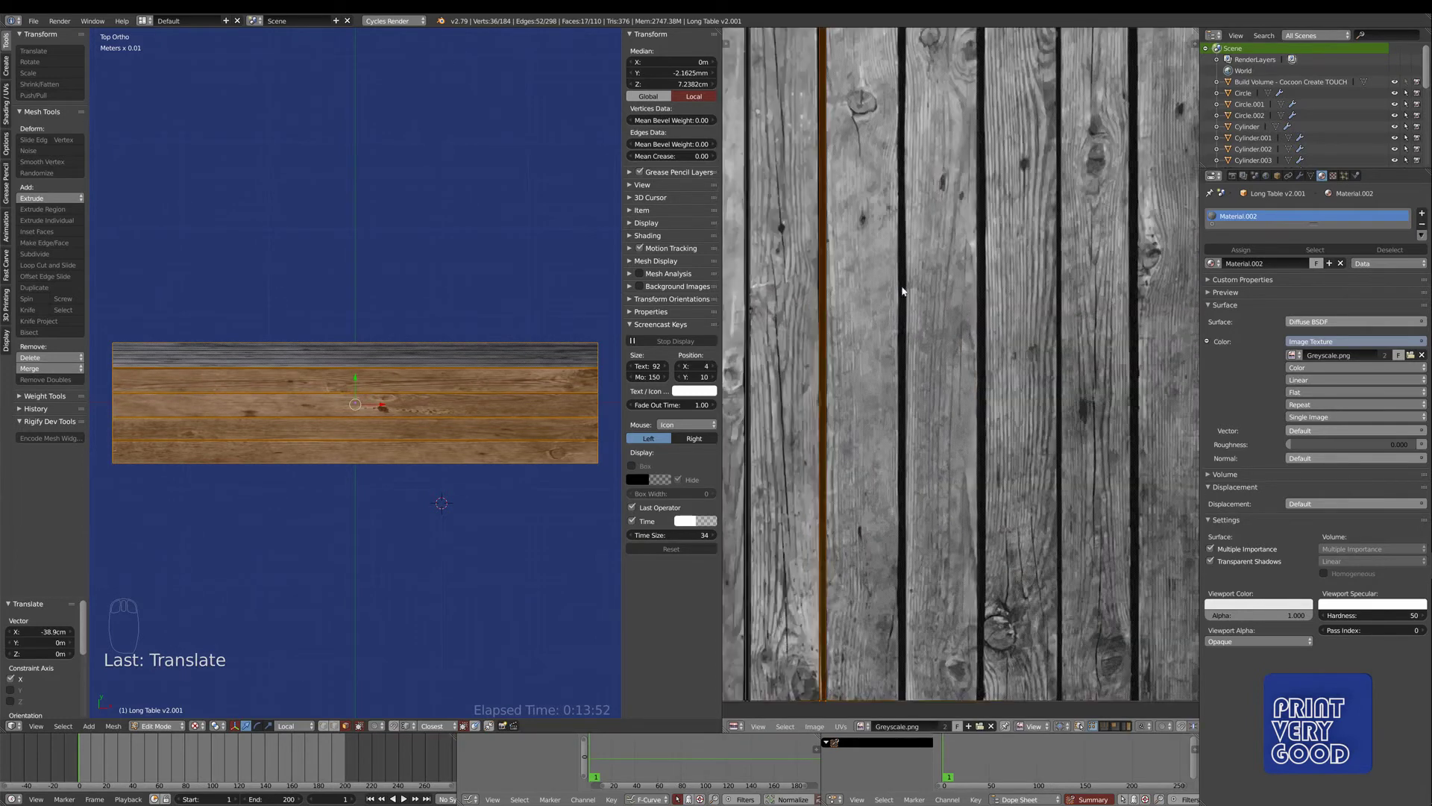
scroll(854, 342, down, 1)
drag(940, 522, 963, 545)
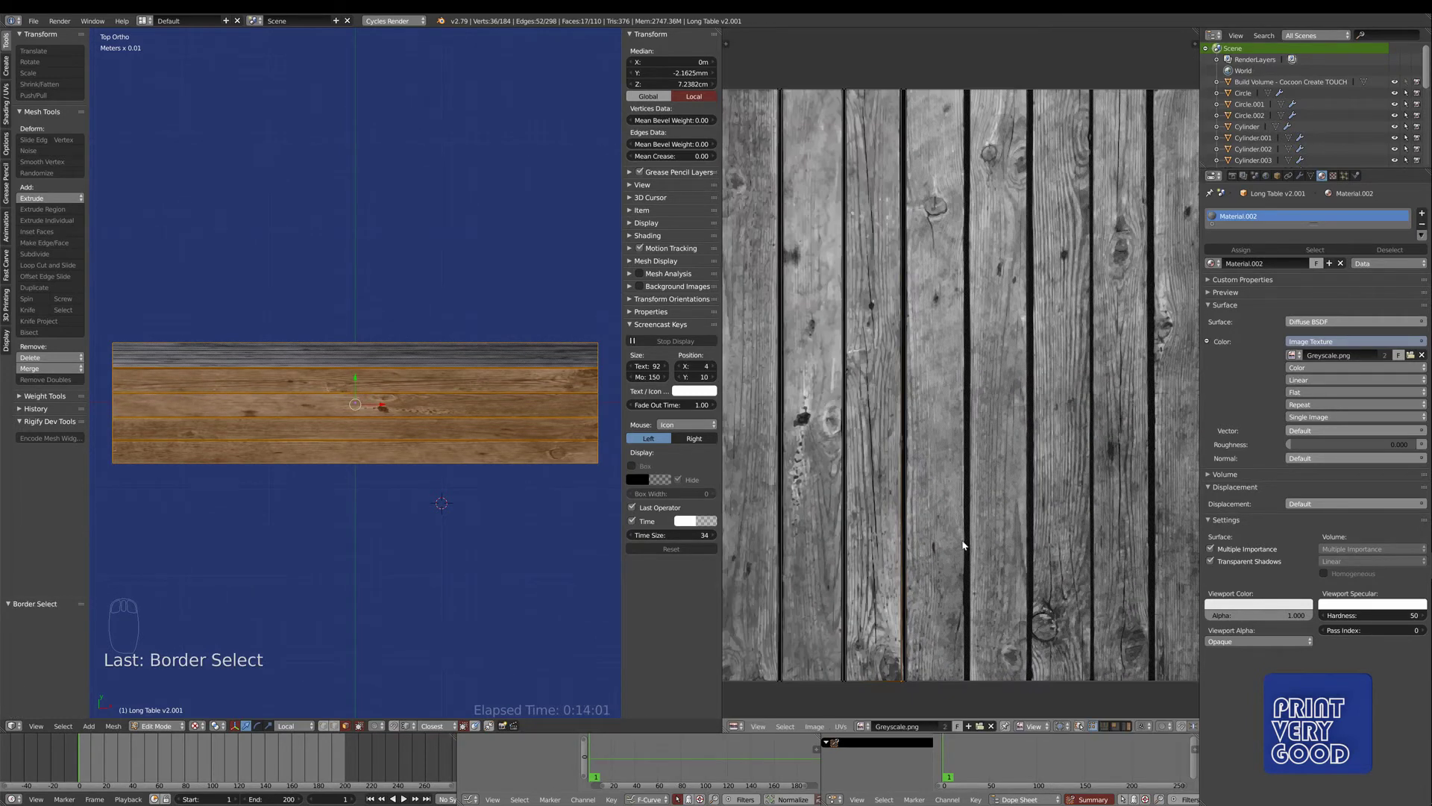
key(g)
key(x)
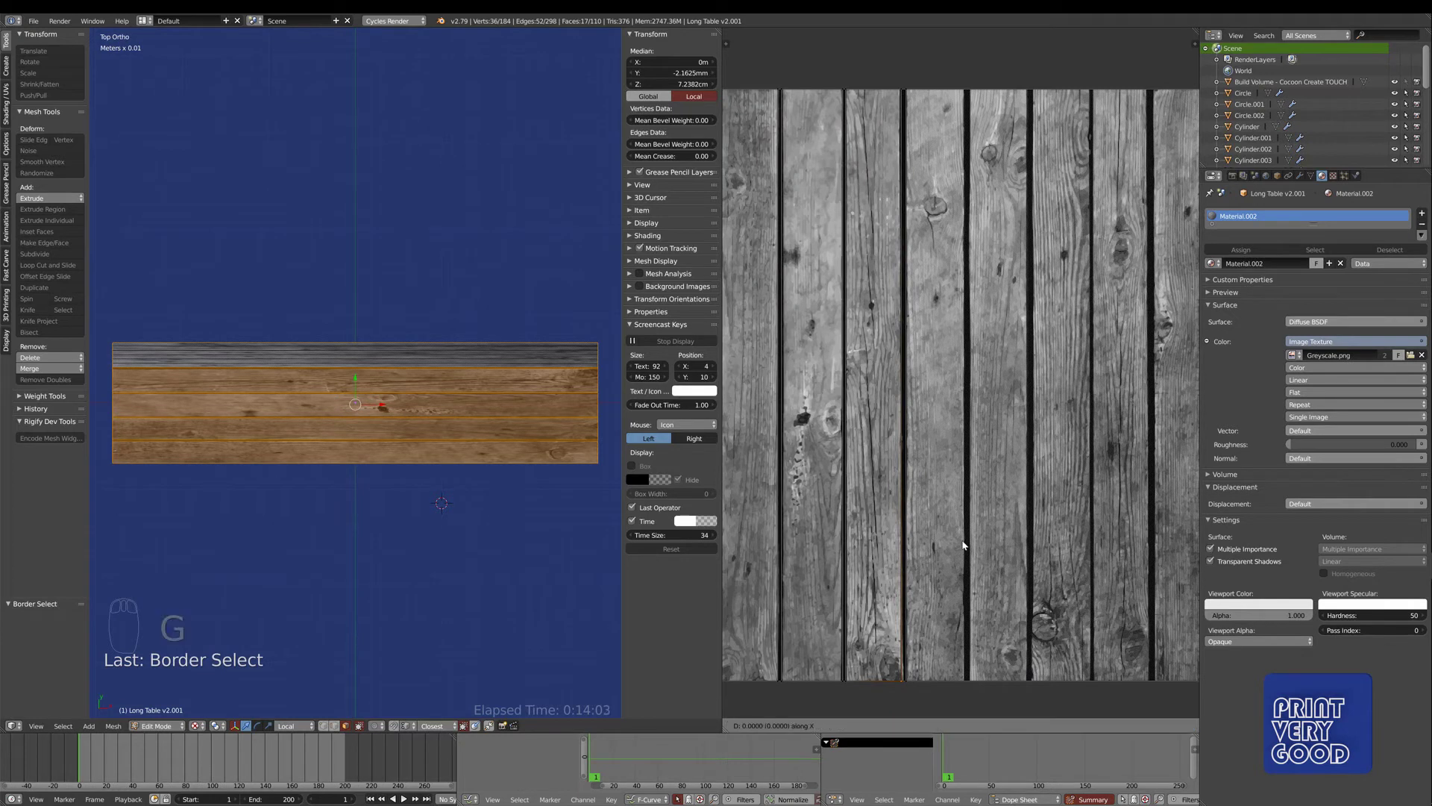
click(964, 545)
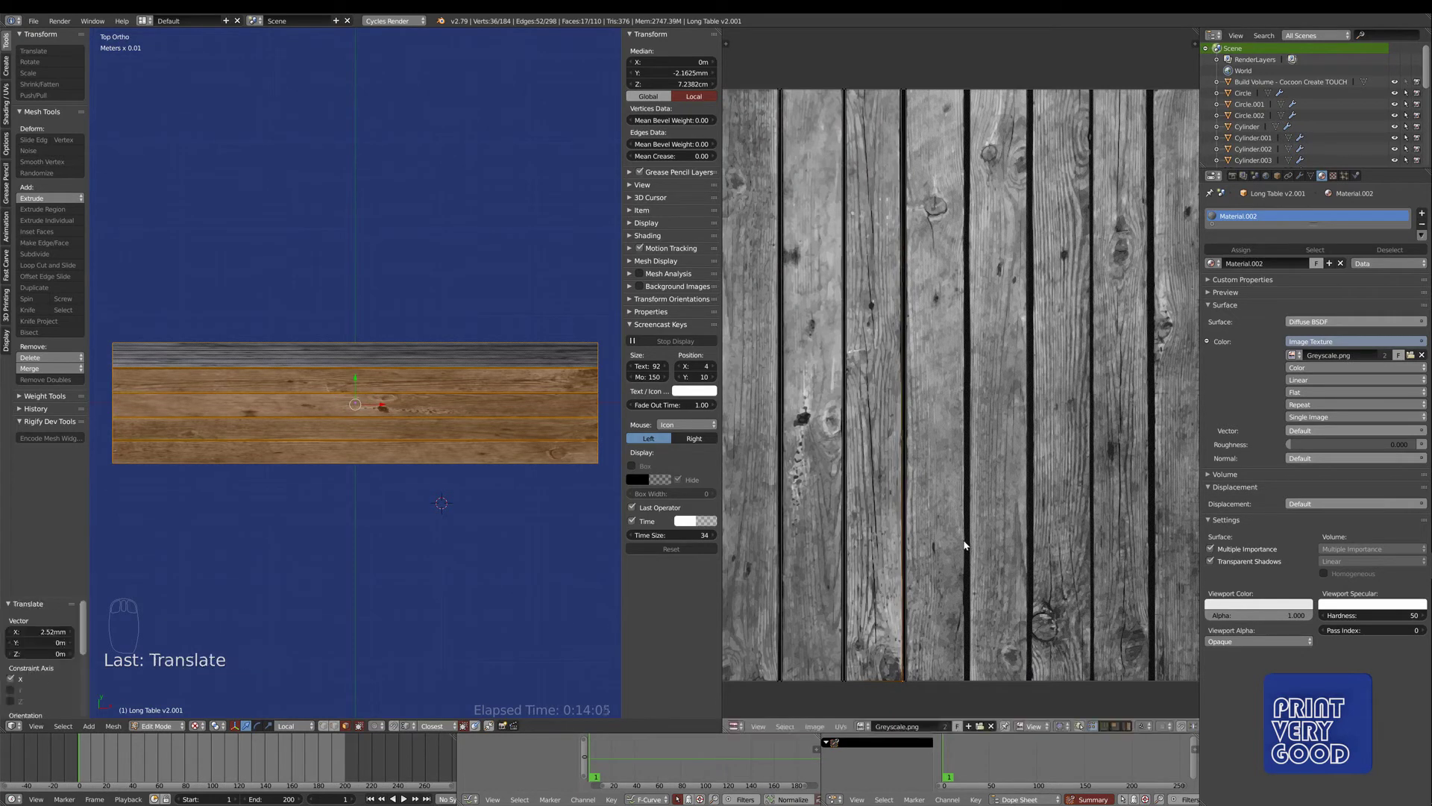
- Select only the tabletop's two long side faces and unwrap them by projecting from the front view, scaled to the image bounds
middle_drag(864, 255, 853, 300)
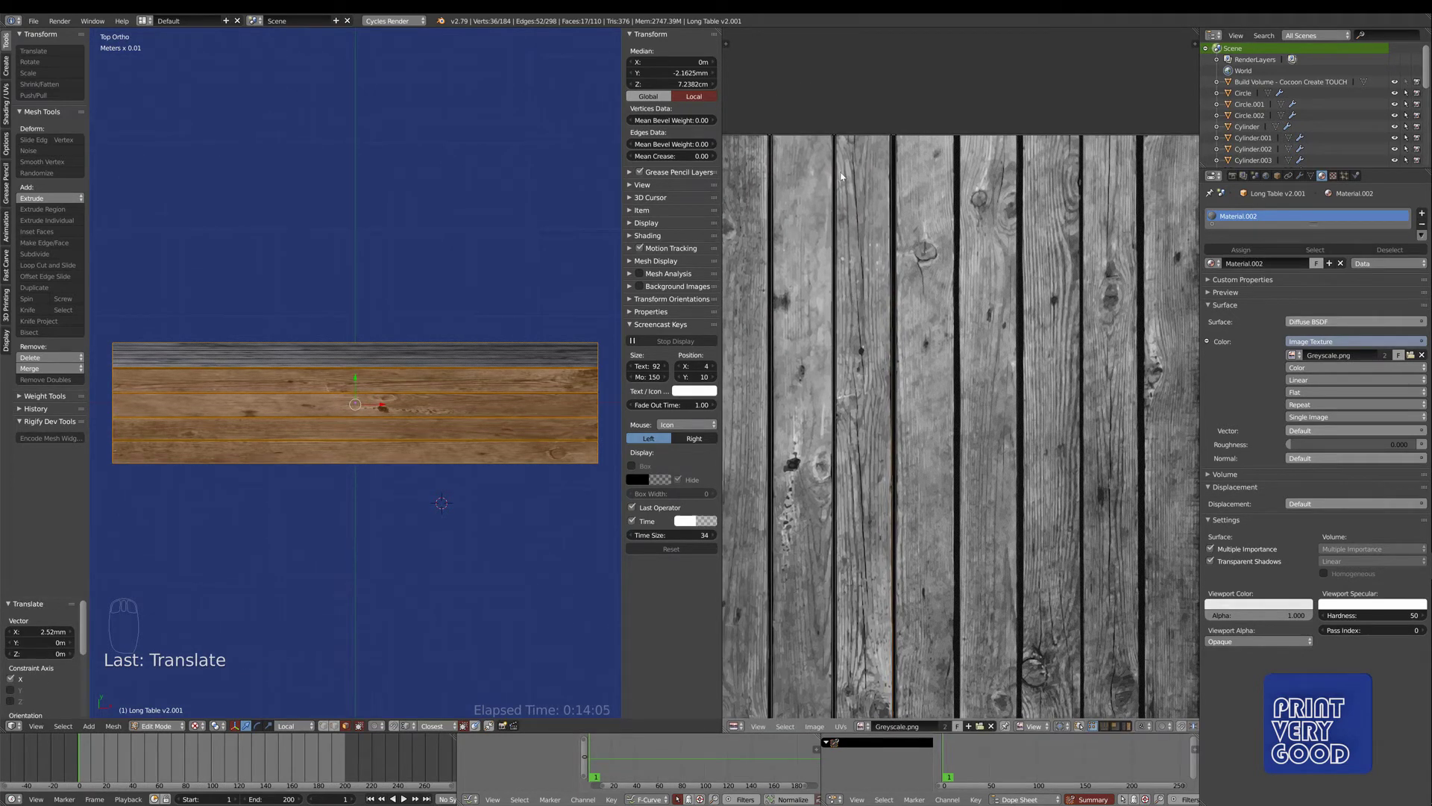
scroll(1019, 329, down, 4)
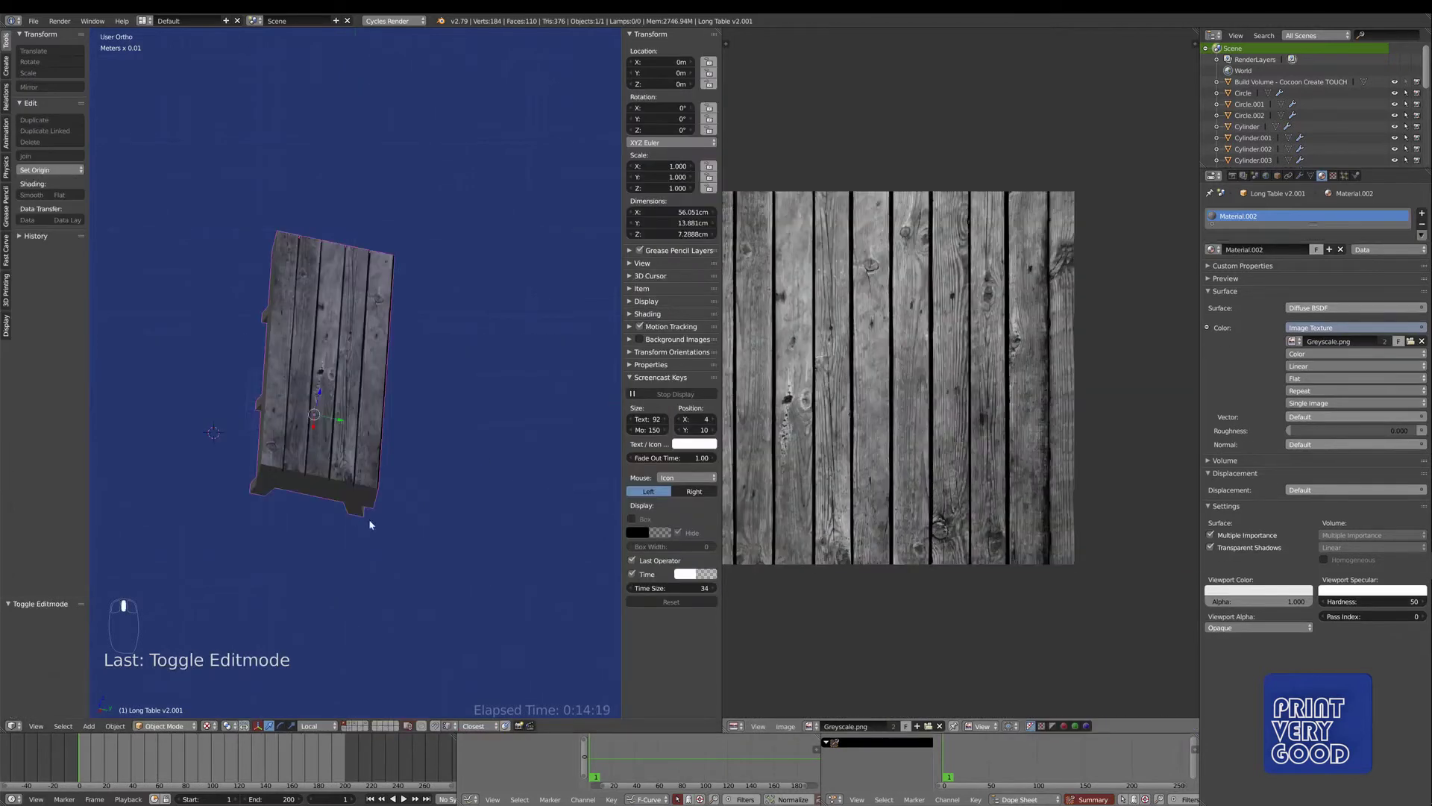
middle_drag(369, 525, 447, 350)
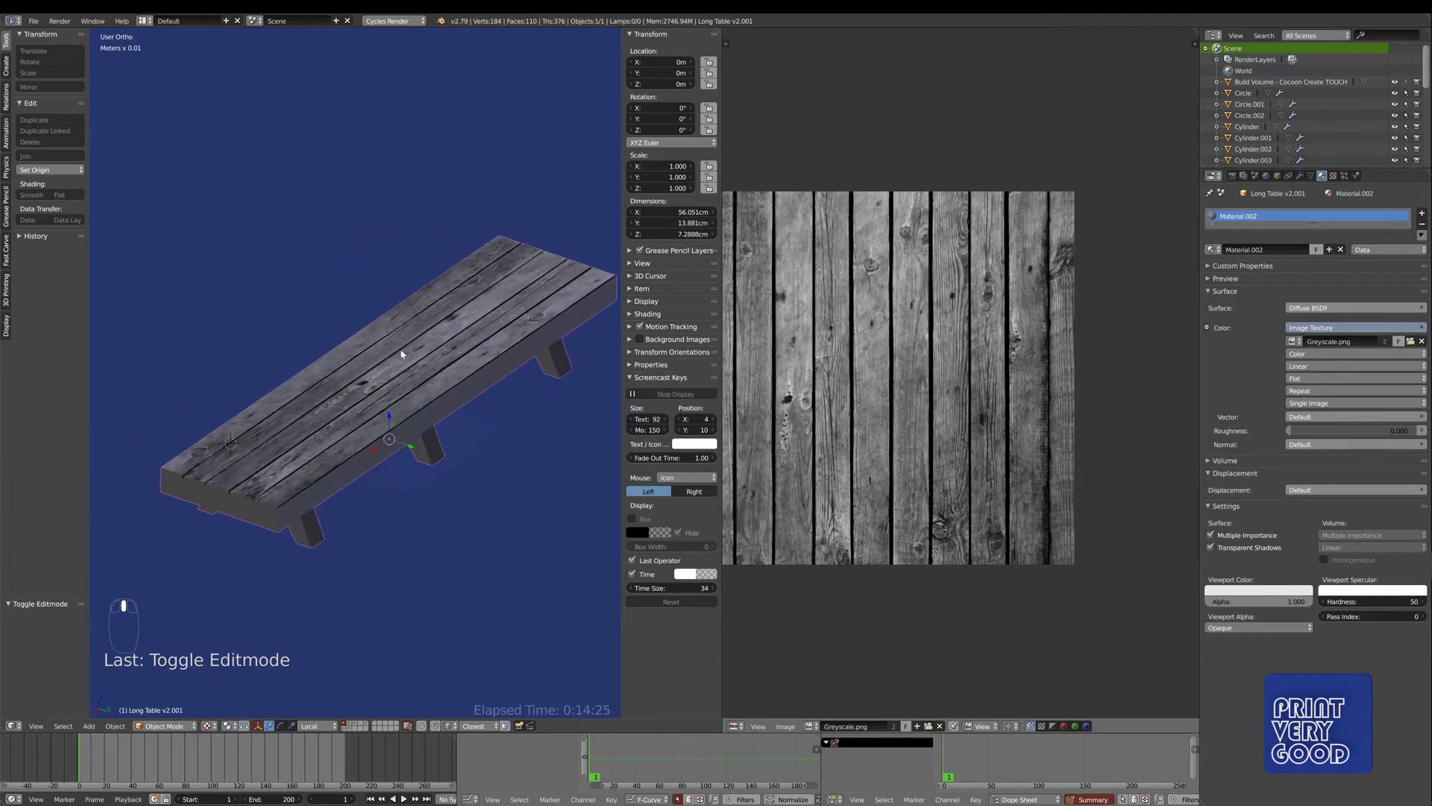
key(Tab)
right_click(329, 422)
shift+right_click(359, 458)
key(KP_1)
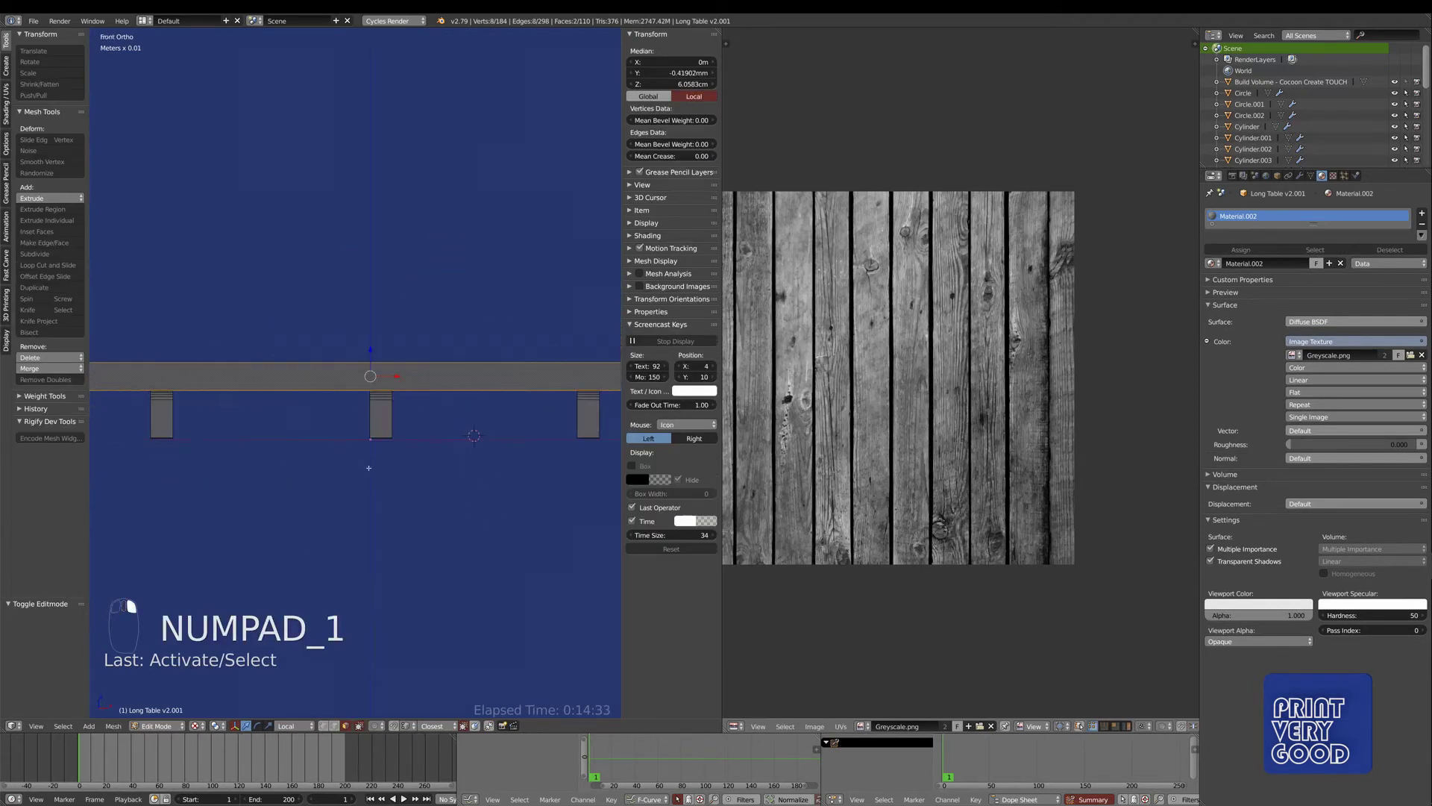
key(u)
click(409, 494)
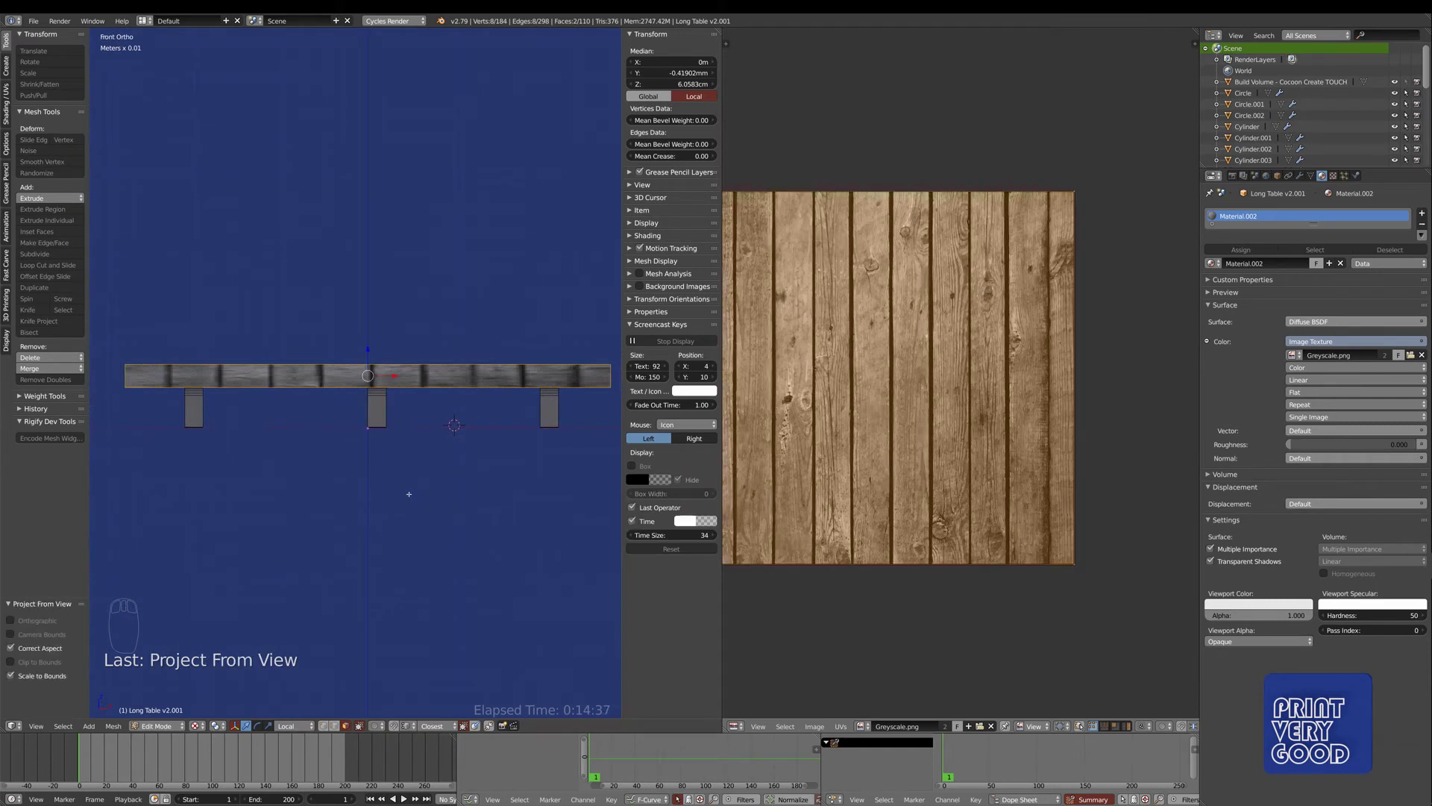
- Rotate the long side faces' UVs by 90° so the wood grain runs lengthwise
scroll(918, 377, down, 1)
middle_drag(877, 390, 957, 392)
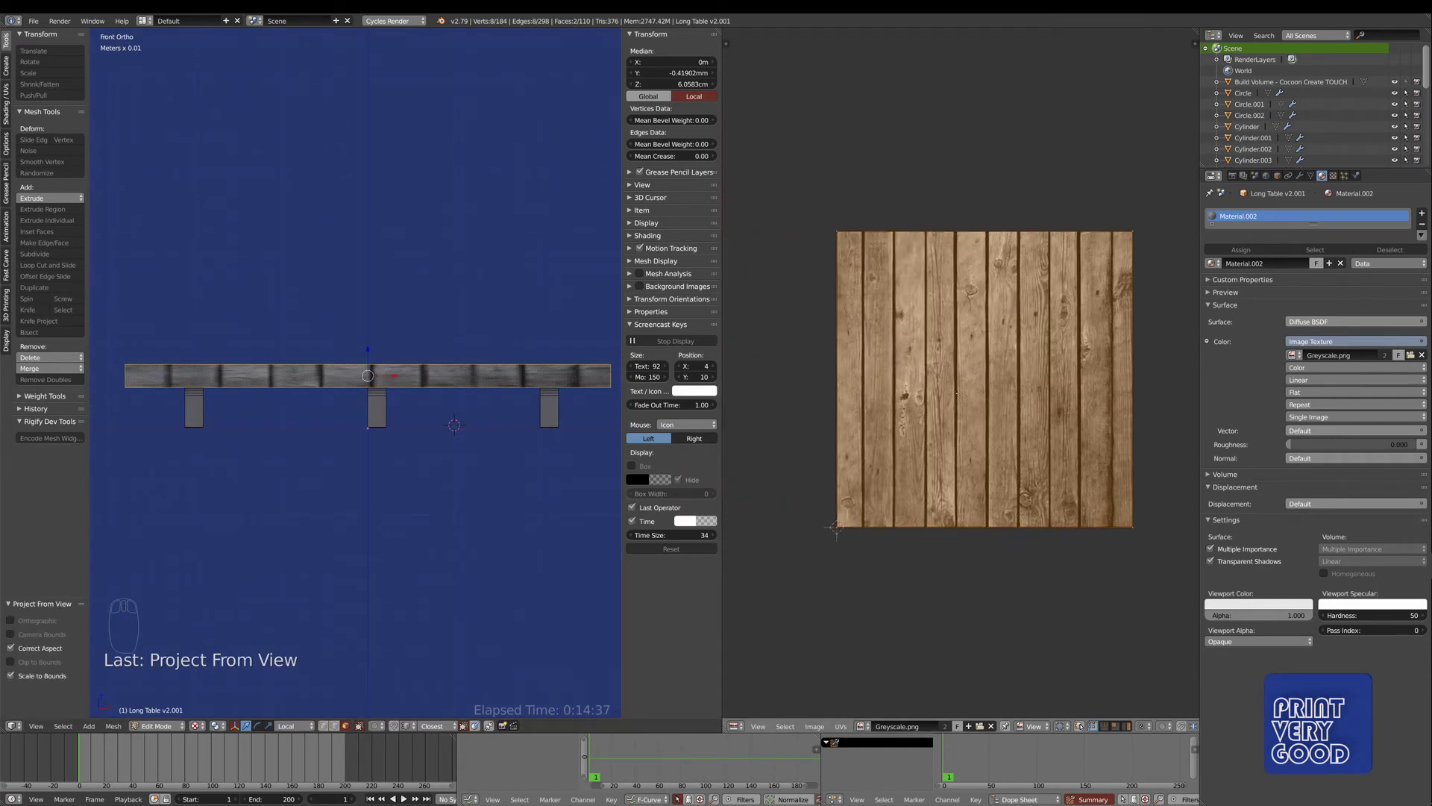
scroll(960, 398, up, 1)
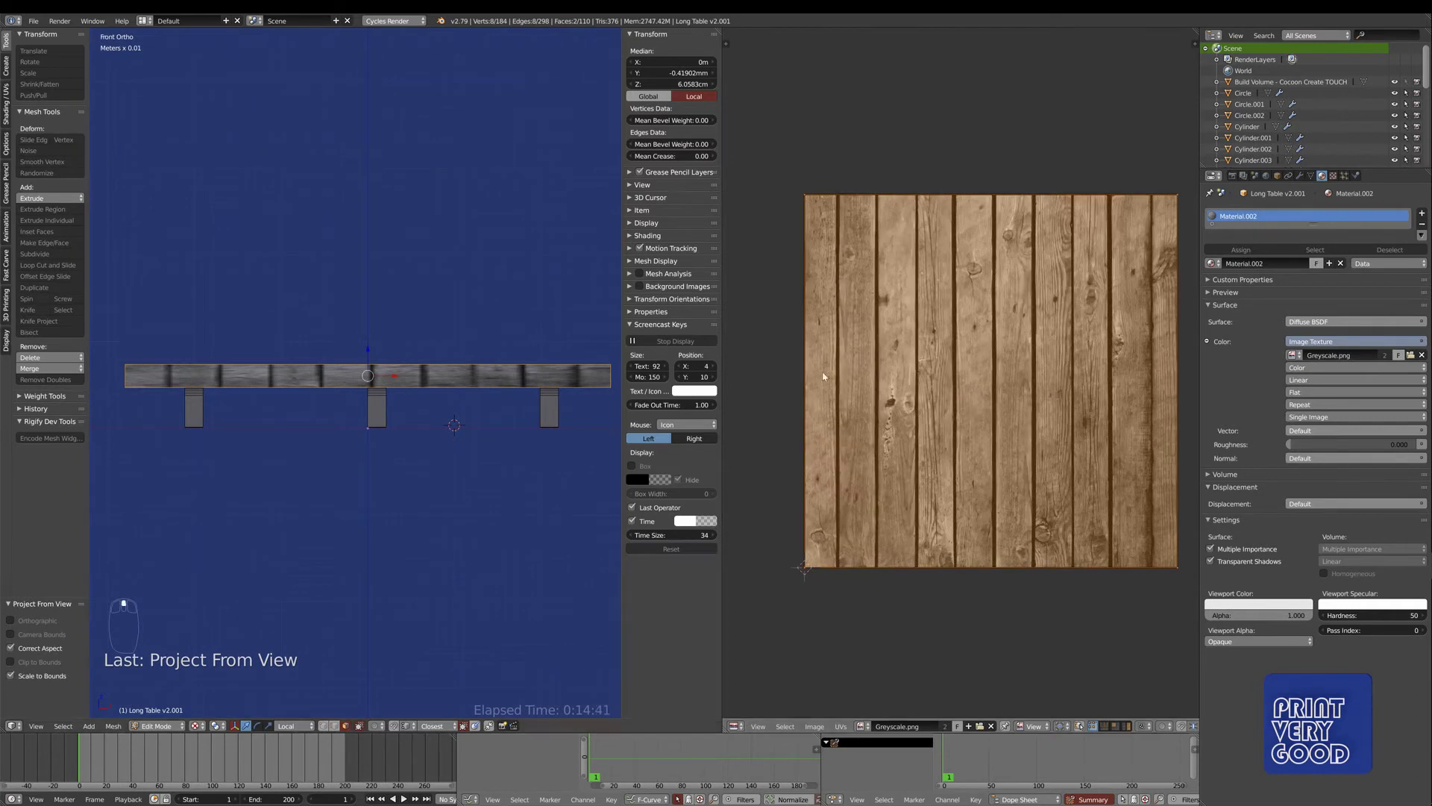
text(r90)
key(Return)
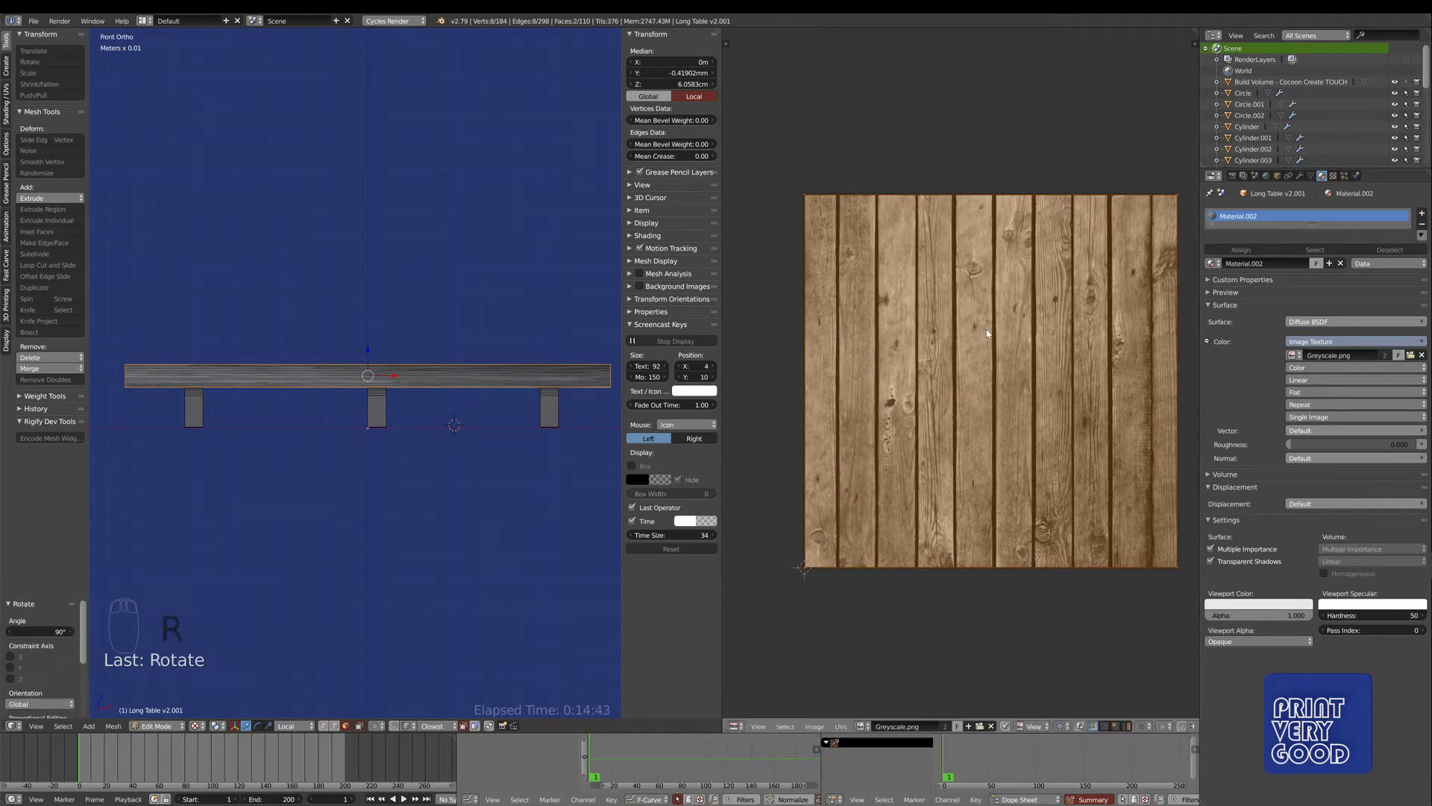
- Select only the right-edge UVs of the long side faces and move them along X onto the seventh dark gap in the wood image
key(a)
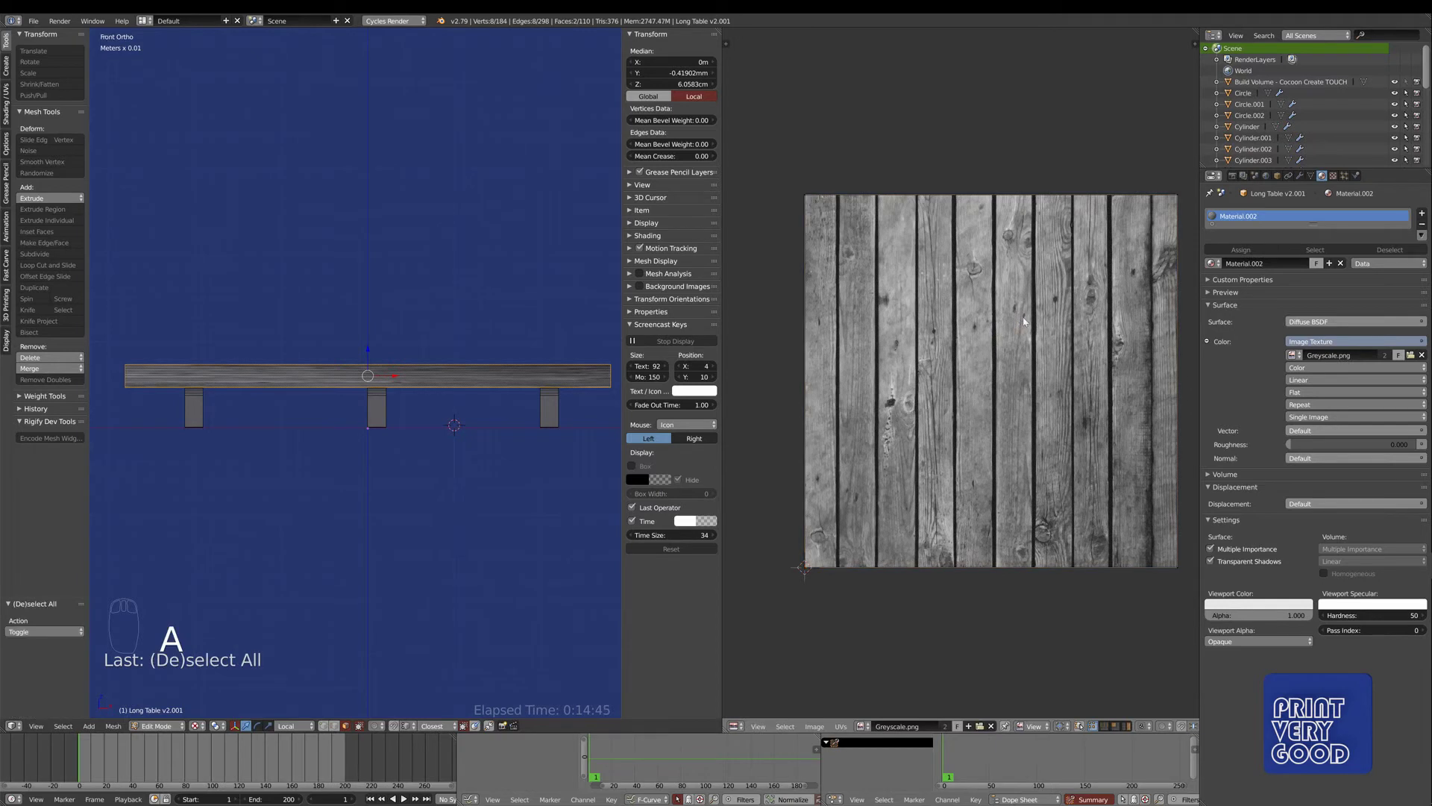
key(b)
drag(1141, 141, 1180, 597)
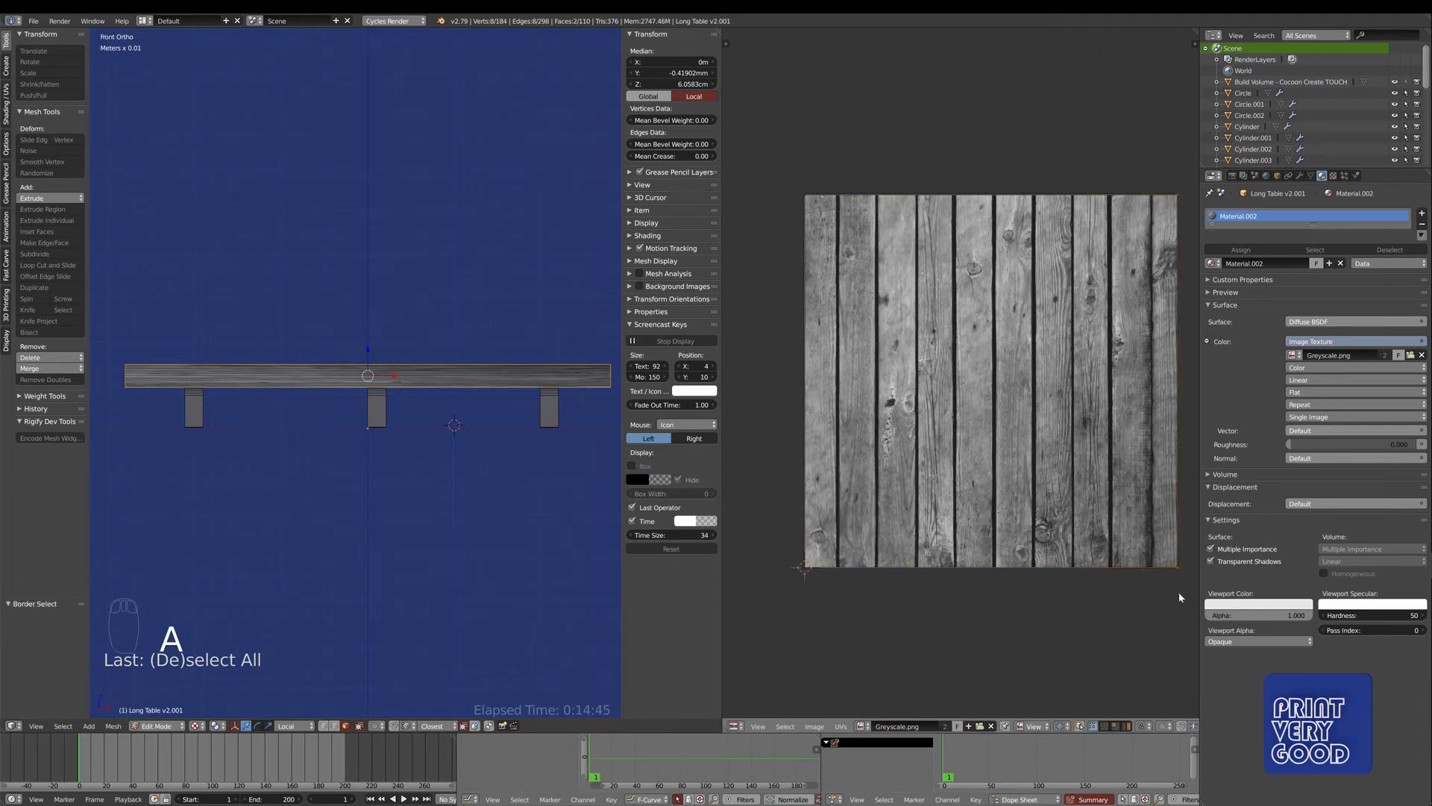
mouse_move(1048, 371)
middle_down()
mouse_move(986, 370)
mouse_move(1028, 367)
middle_up()
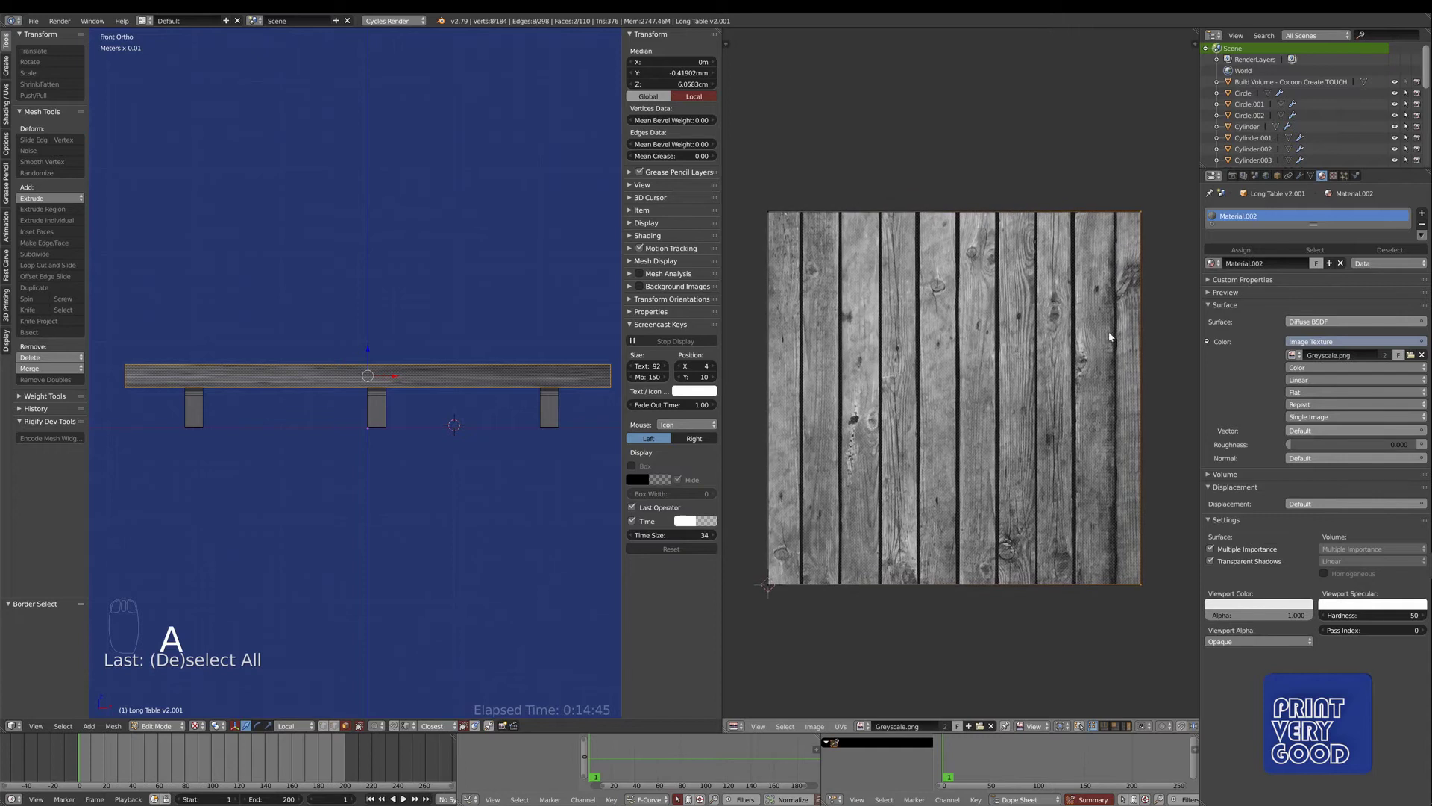
key(g)
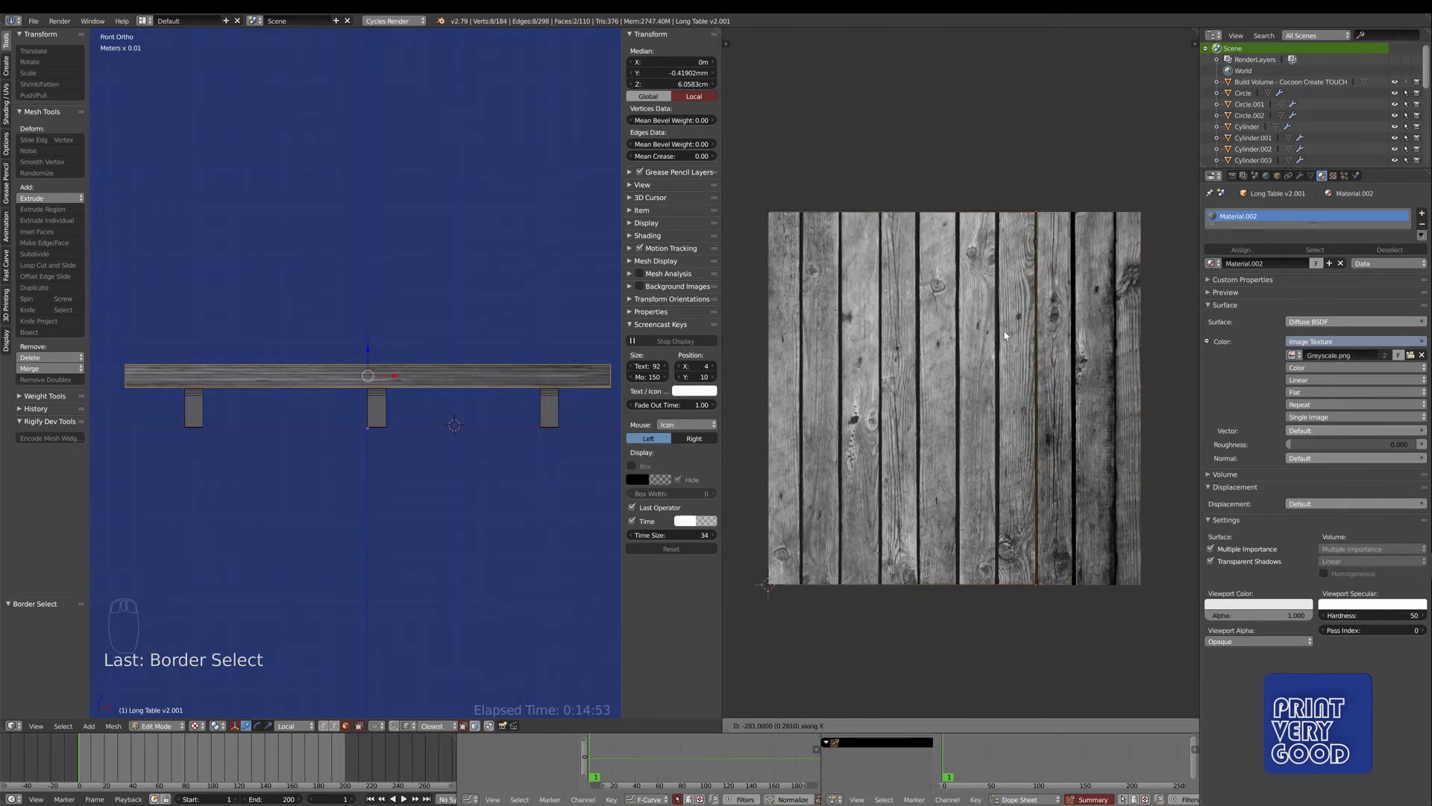
click(1005, 336)
- Select only the left-edge UVs of the long side faces and move them along X onto the sixth dark gap
key(a)
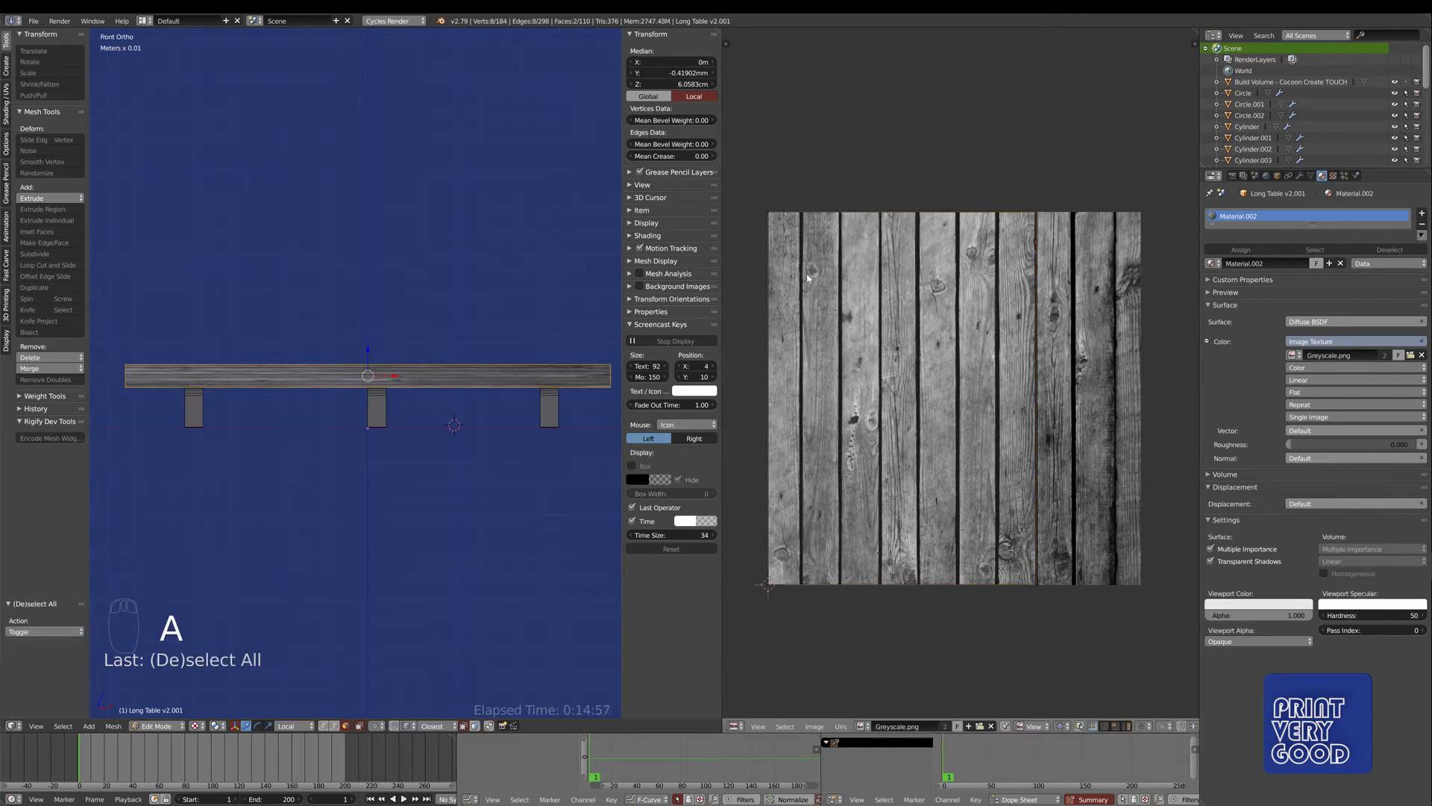
key(b)
drag(759, 182, 813, 645)
key(g)
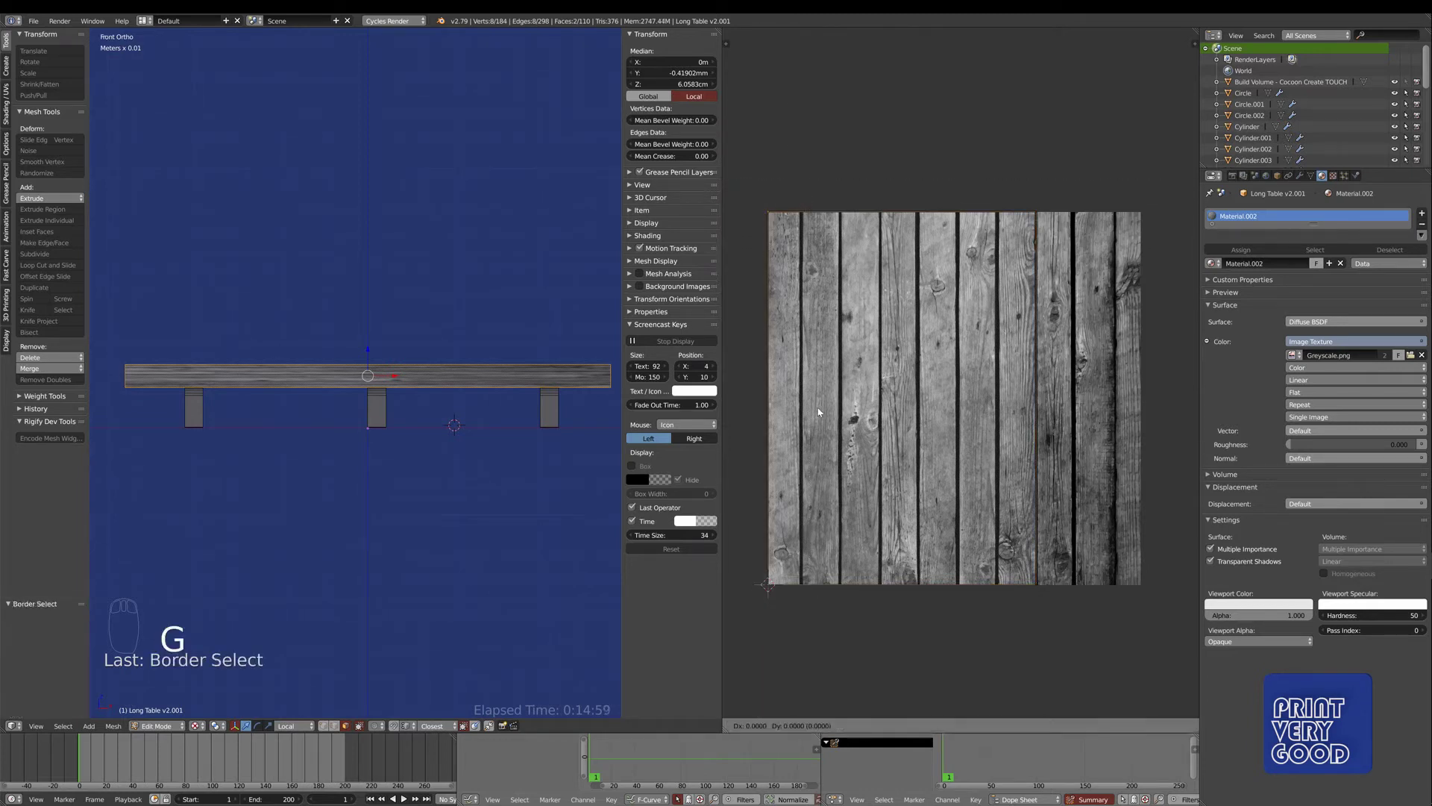
click(1044, 434)
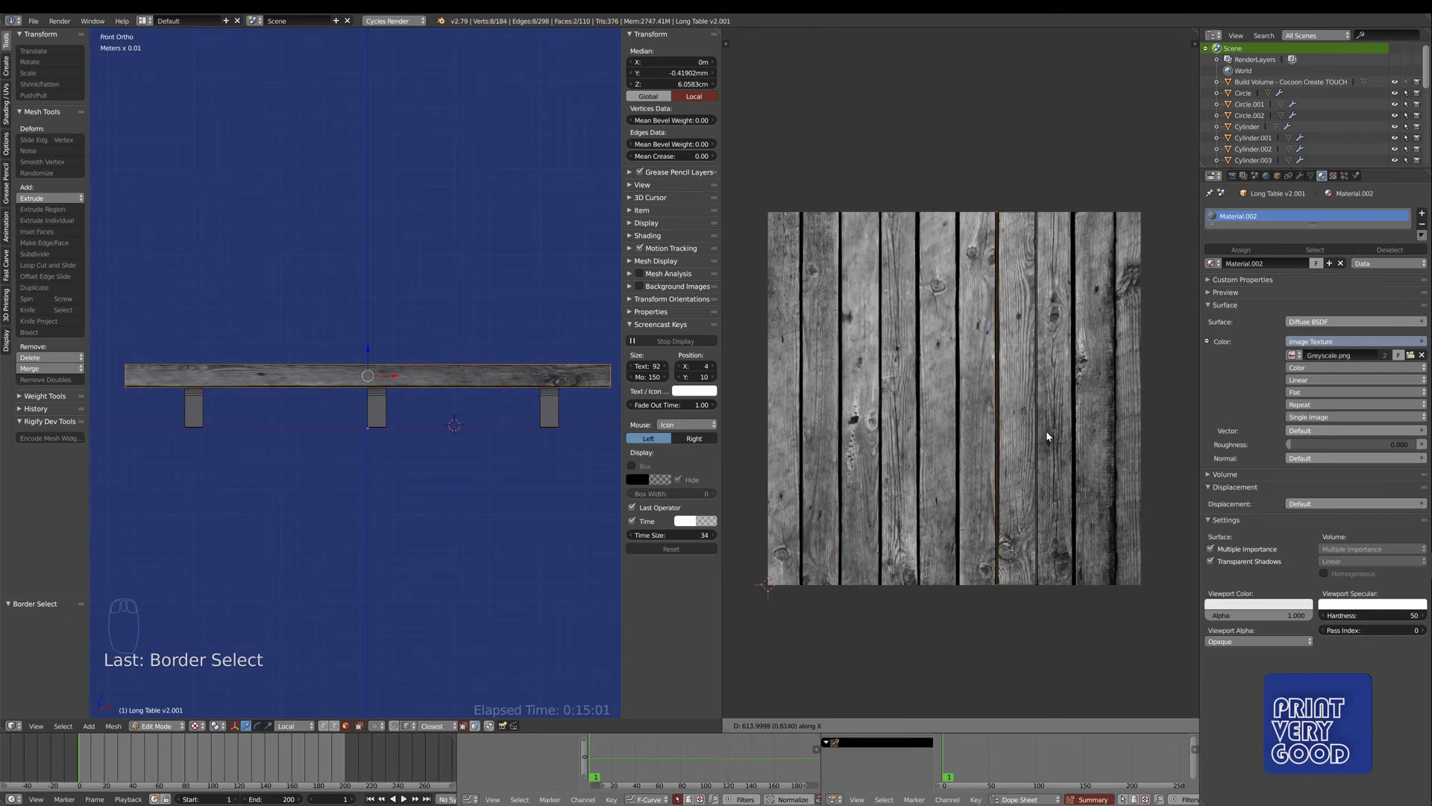
- Check the tabletop's long side in 3D and nudge its left-edge UVs slightly along X beside the sixth dark gap
key(Tab)
middle_drag(380, 395, 485, 403)
key(Tab)
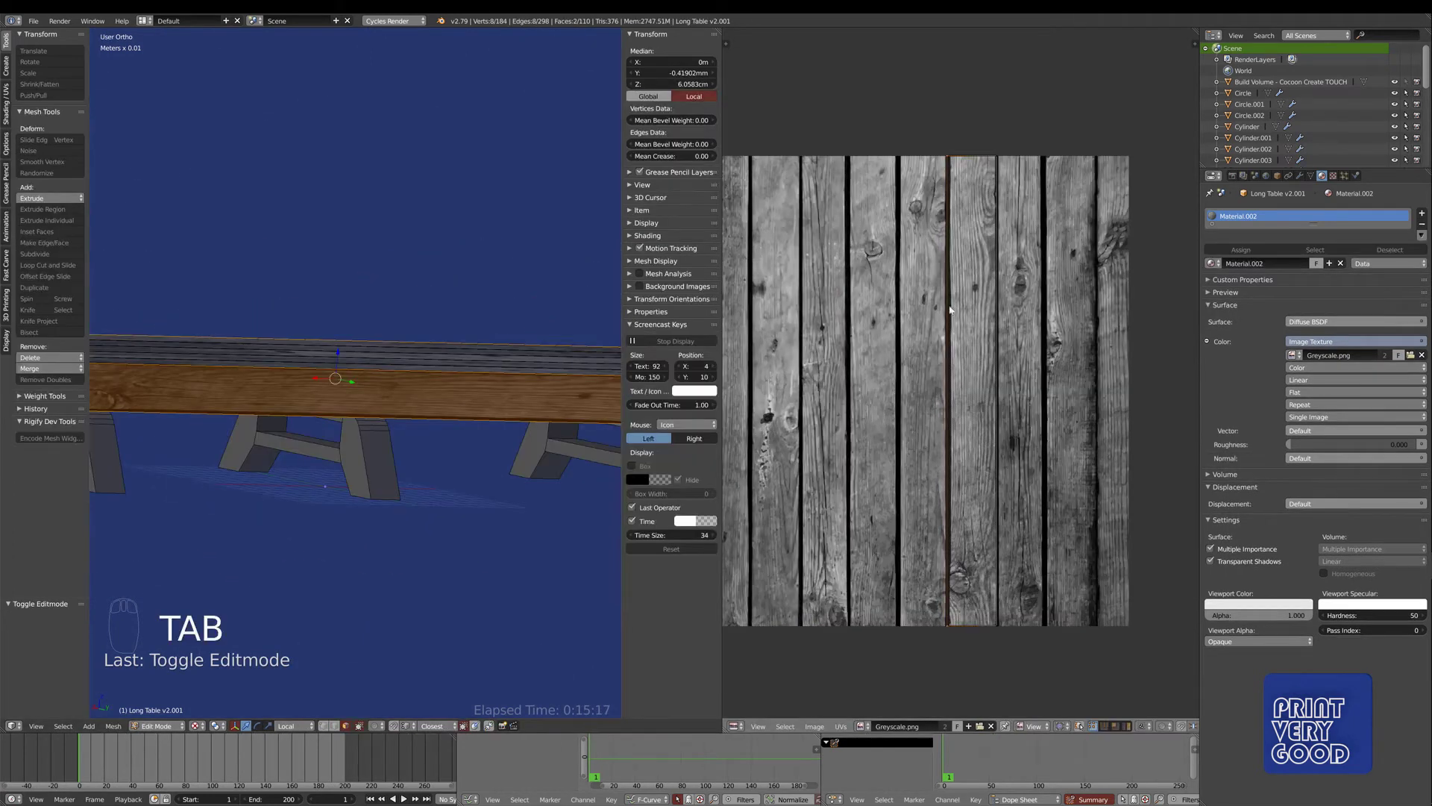
scroll(945, 318, up, 1)
key(g)
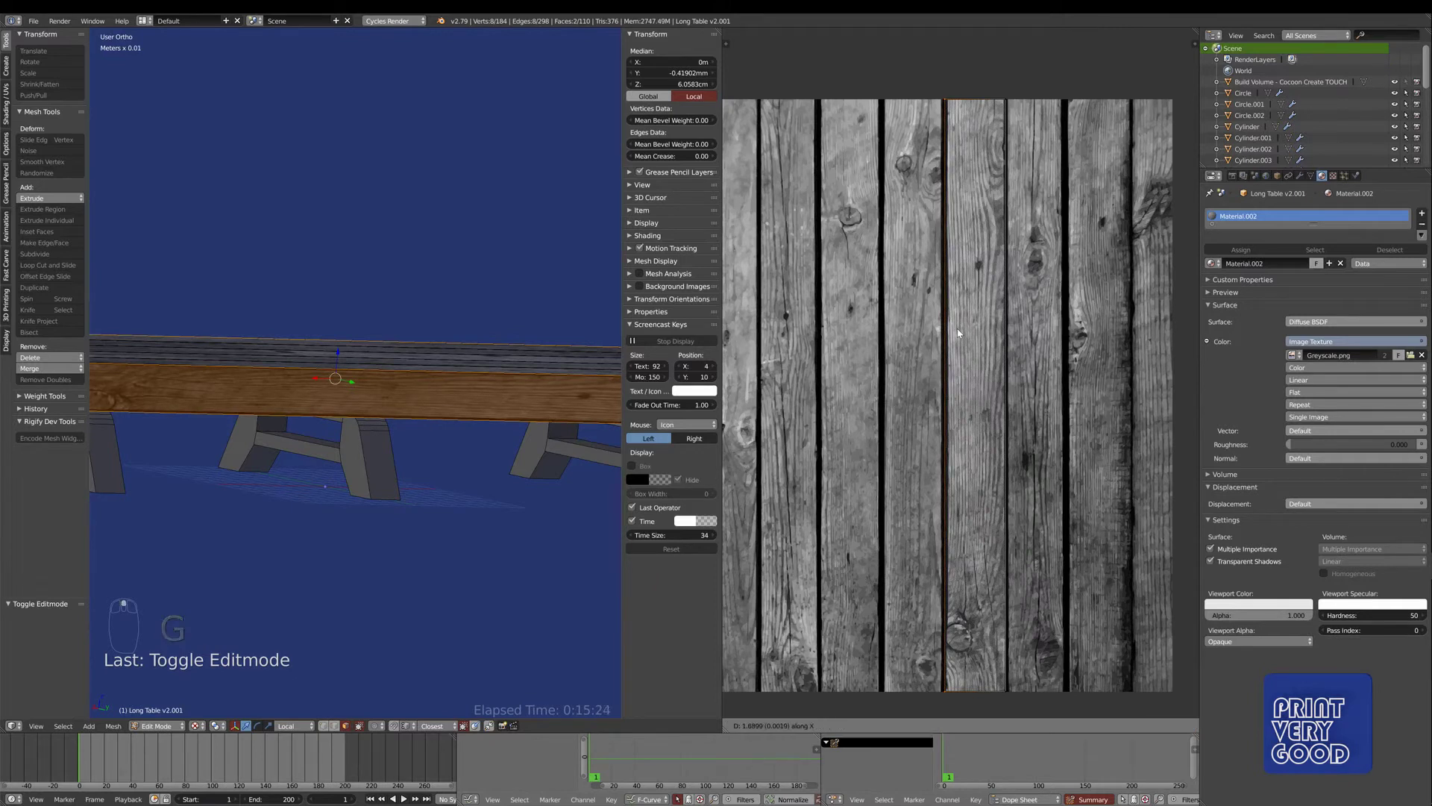
click(960, 334)
- Select the tabletop's two end faces and unwrap them by projecting from the right view, scaled to the image bounds
middle_drag(476, 473, 334, 470)
key(Tab)
key(Tab)
right_click(333, 470)
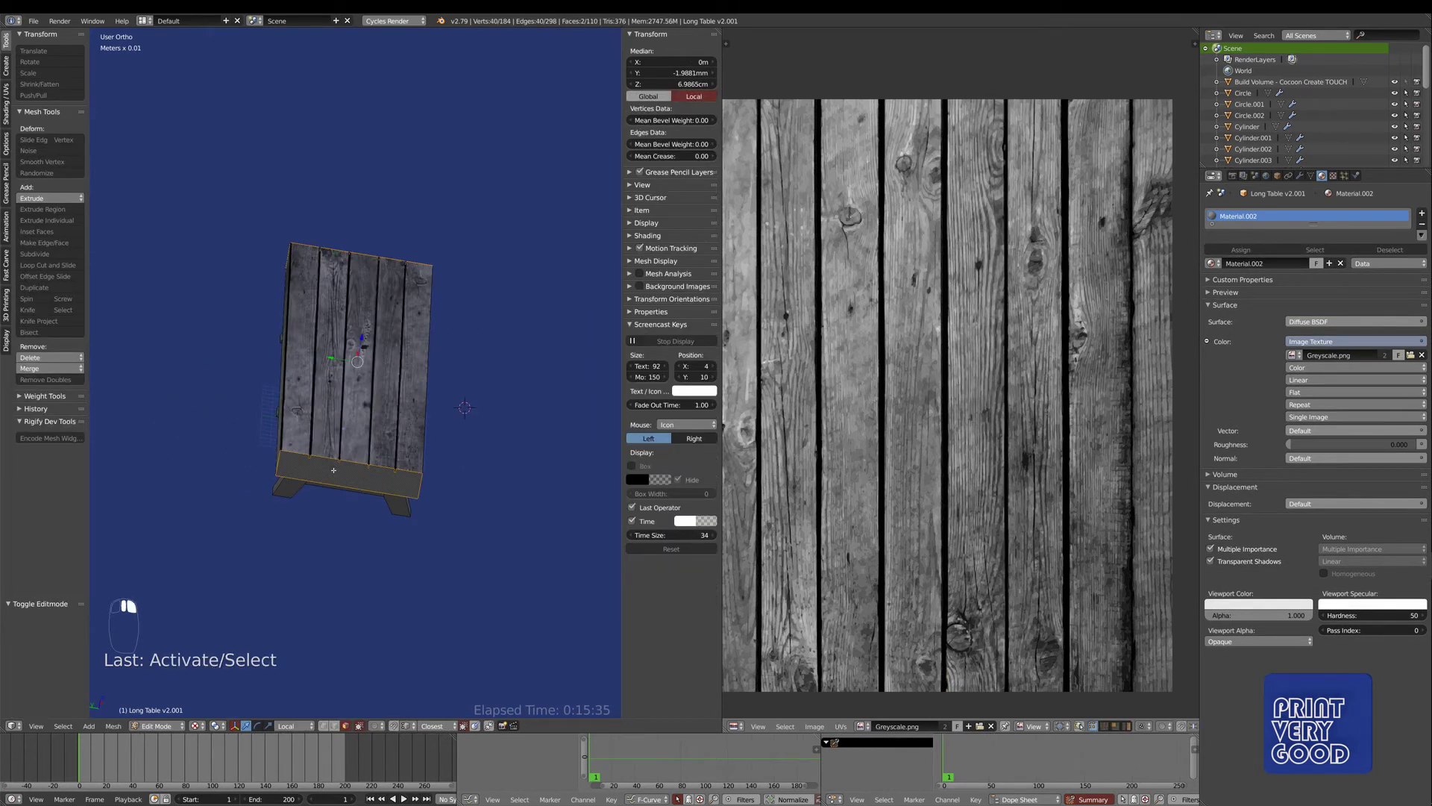
key(KP_3)
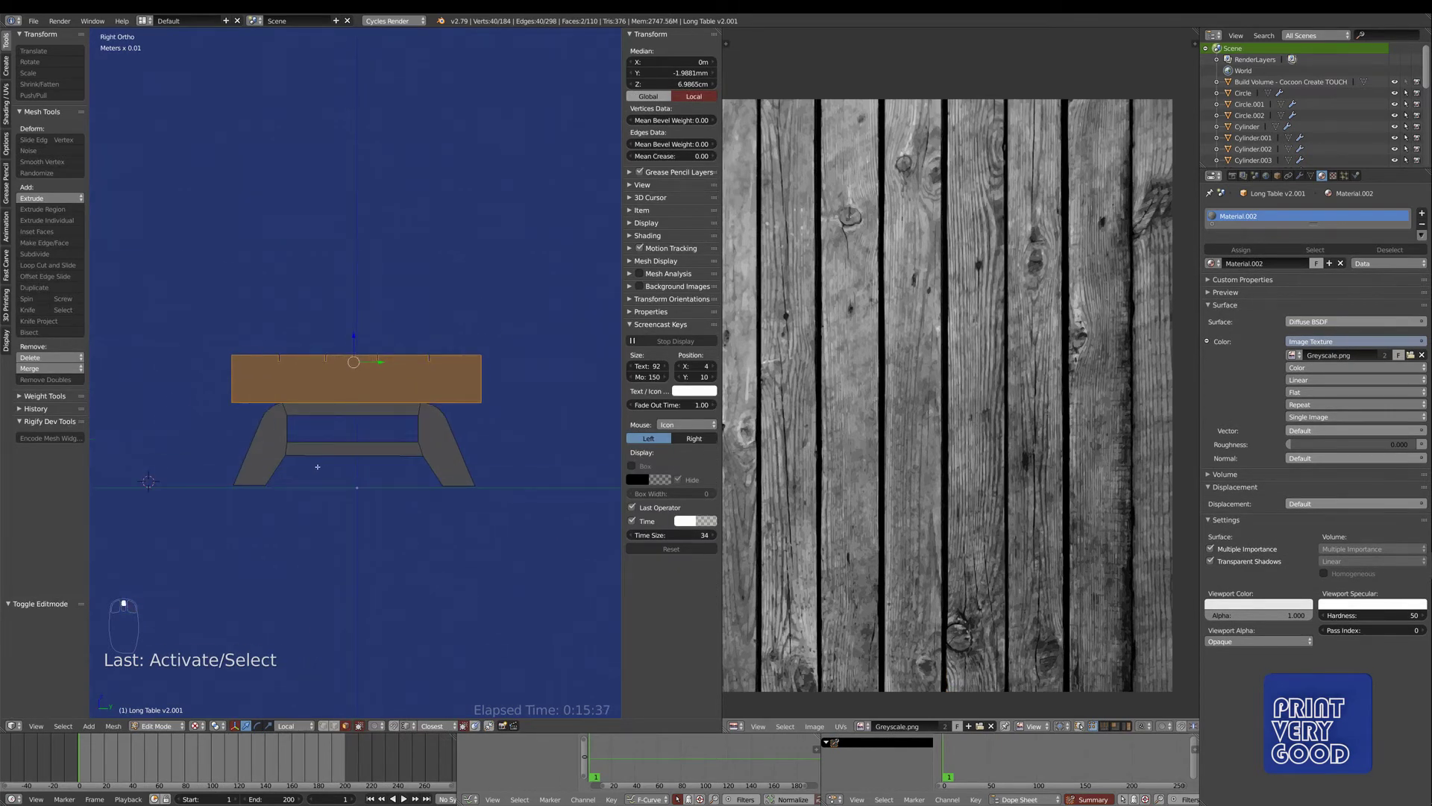
key(u)
click(318, 460)
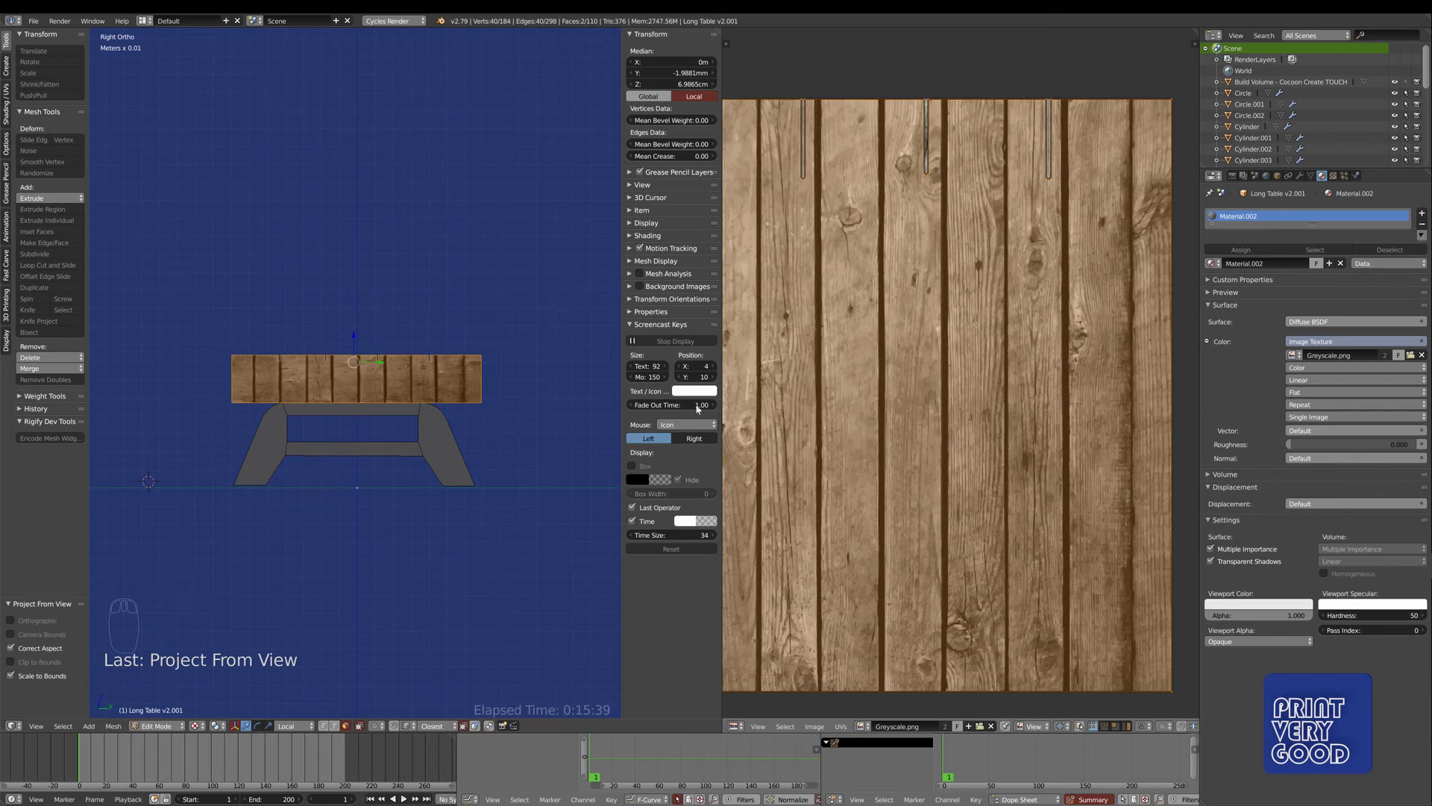
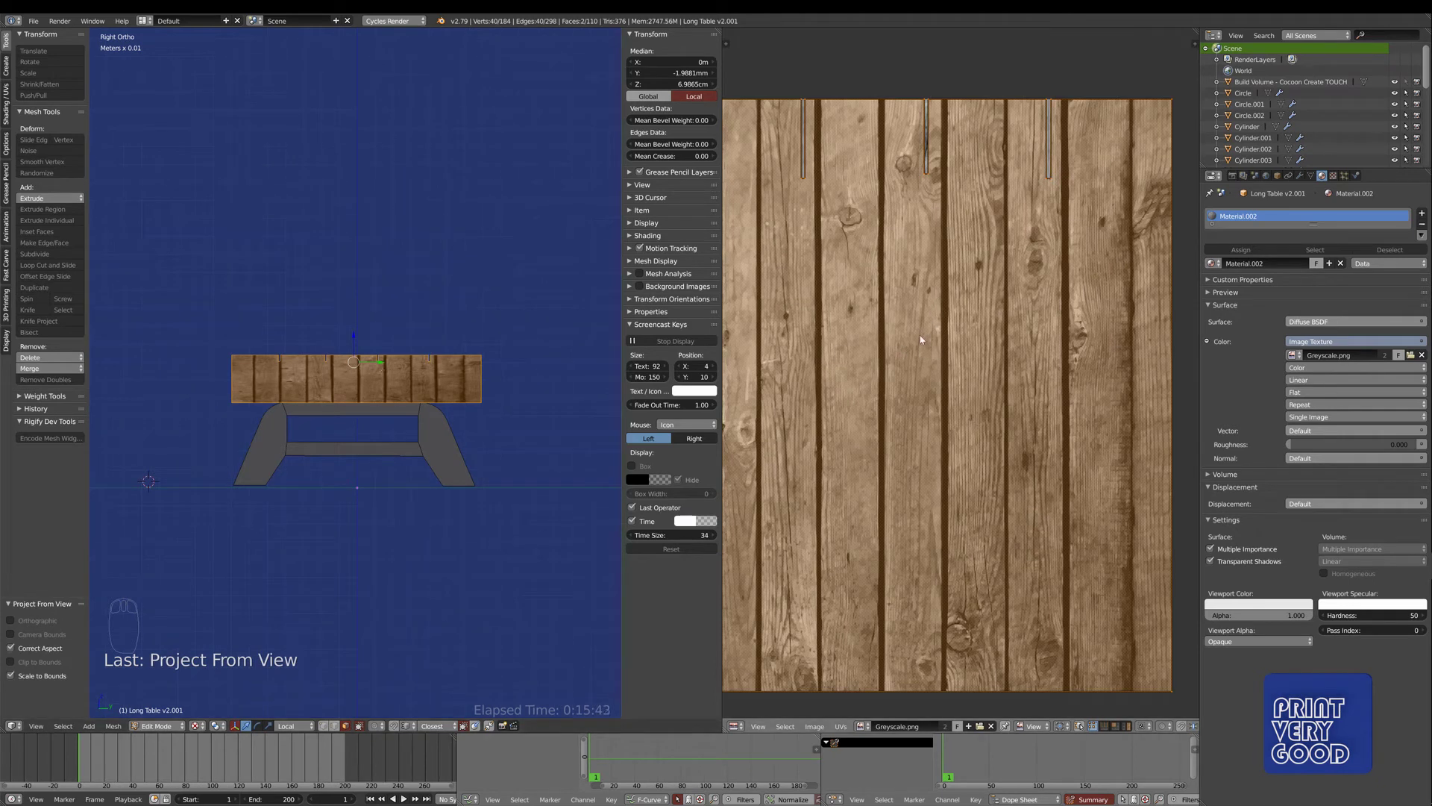
middle_drag(920, 339, 1006, 362)
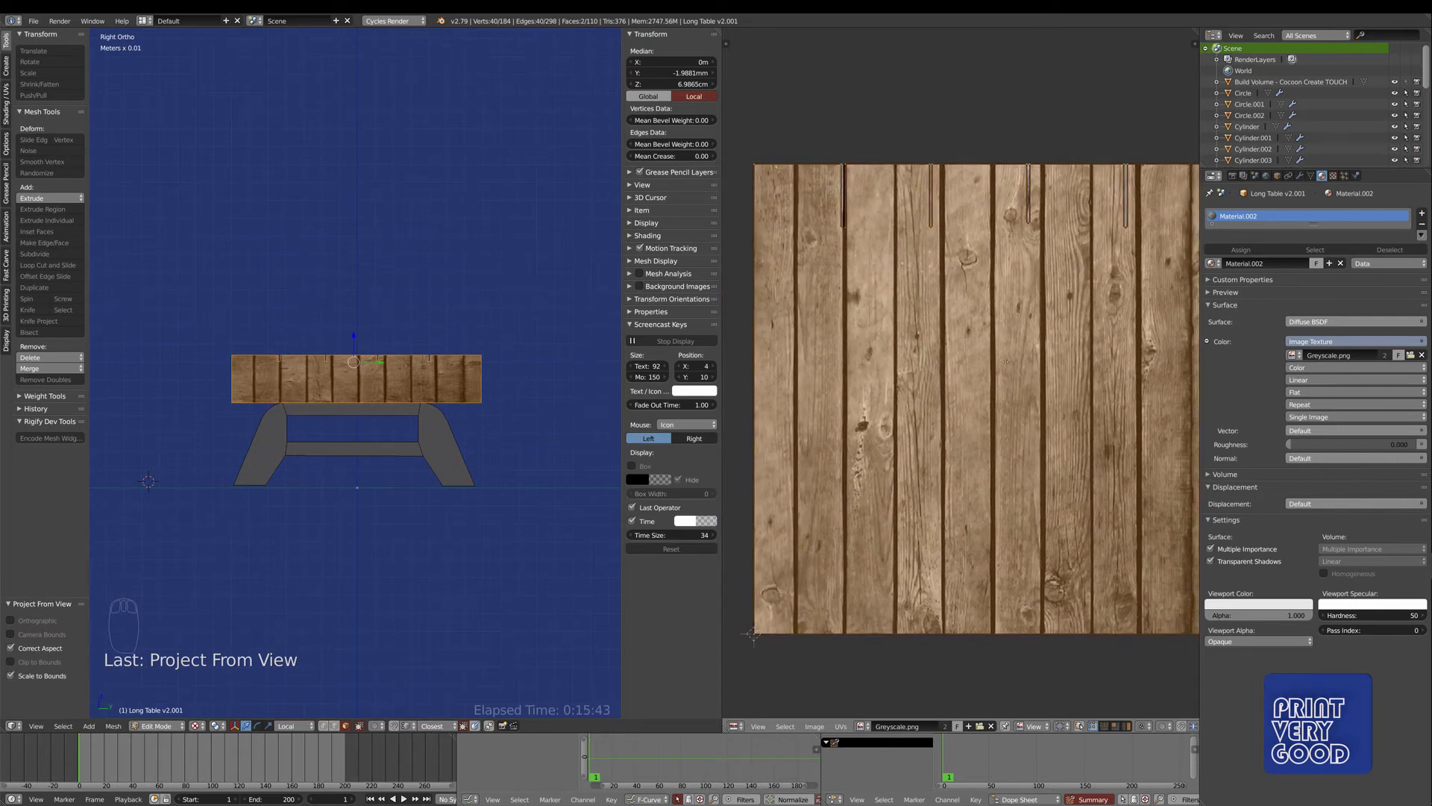
key(s)
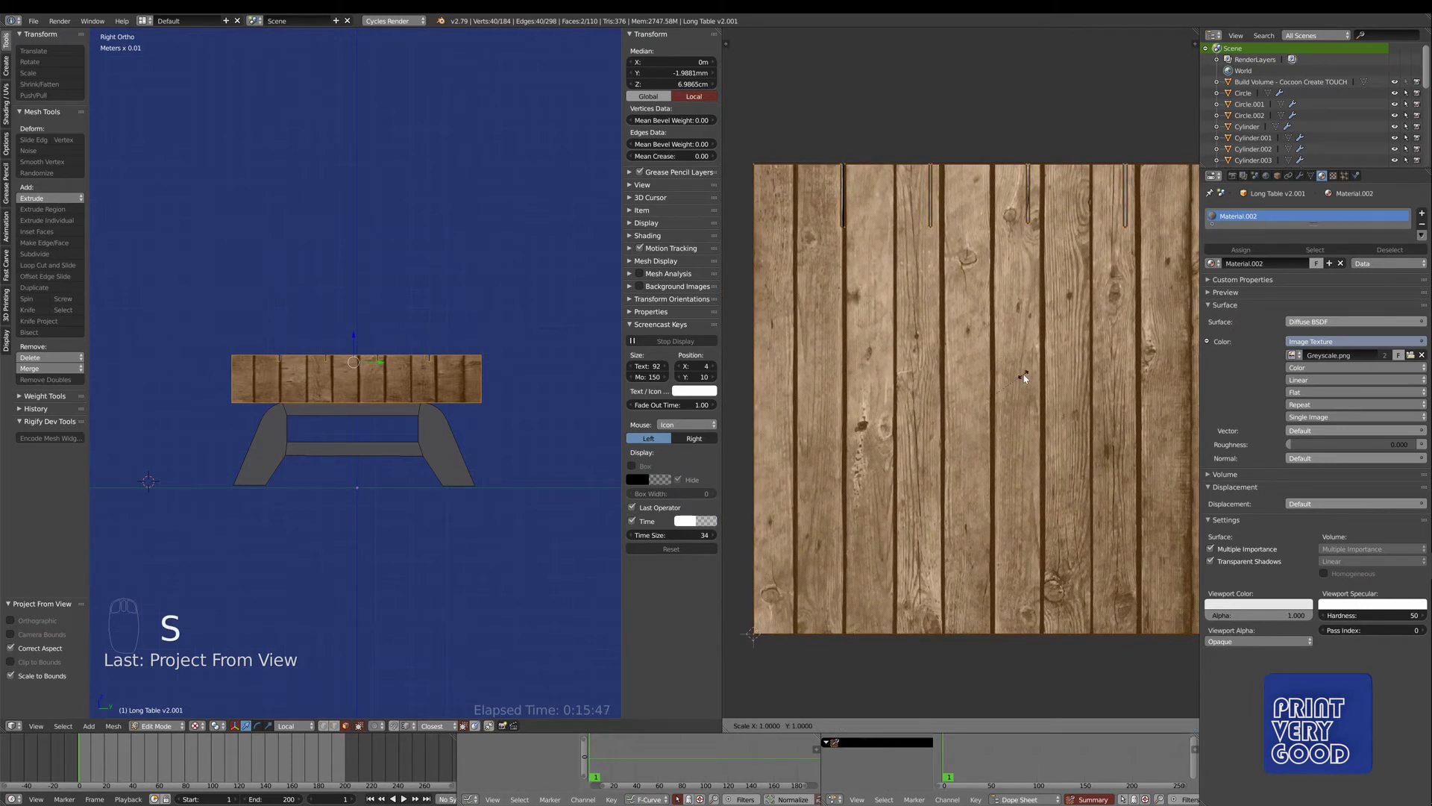
key(y)
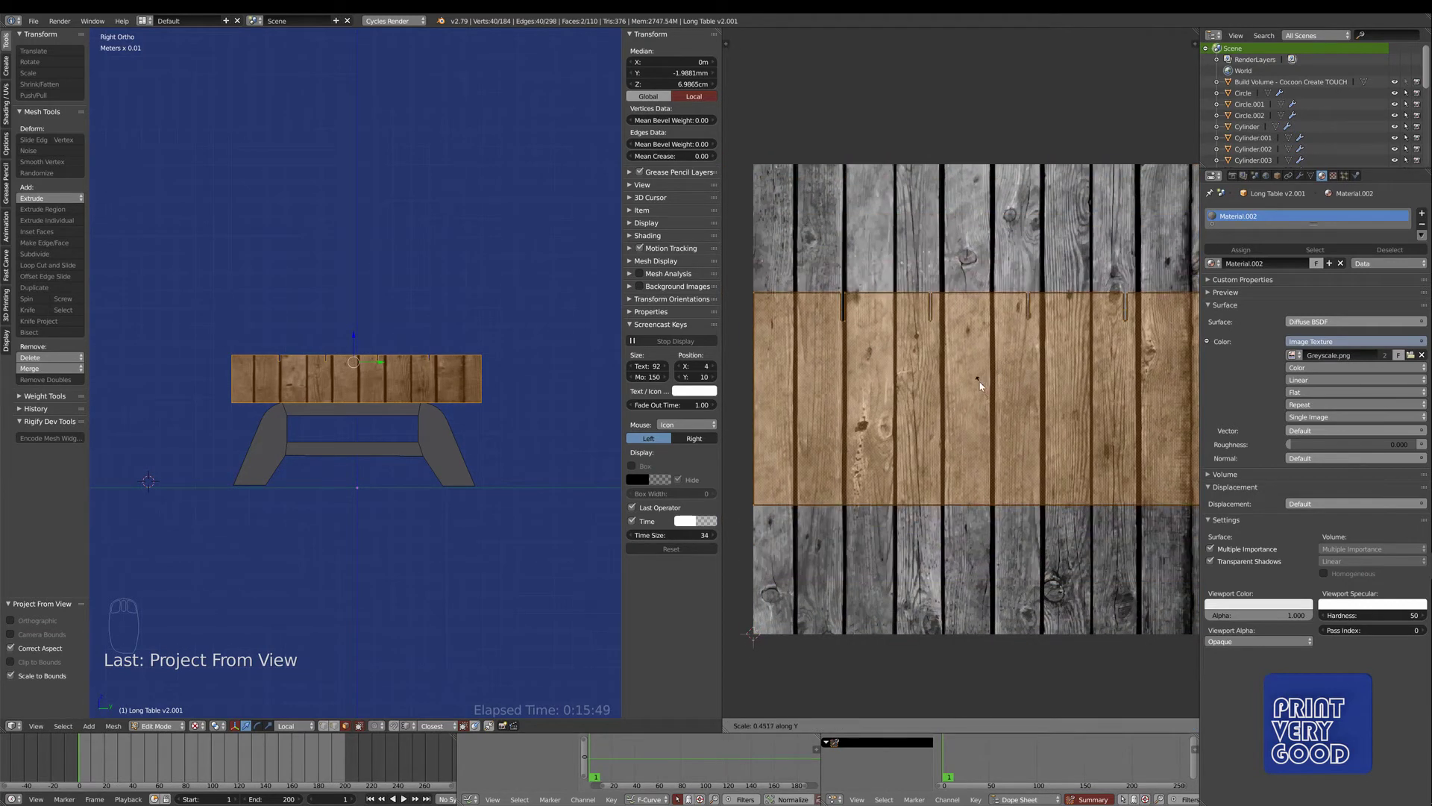
right_click(979, 392)
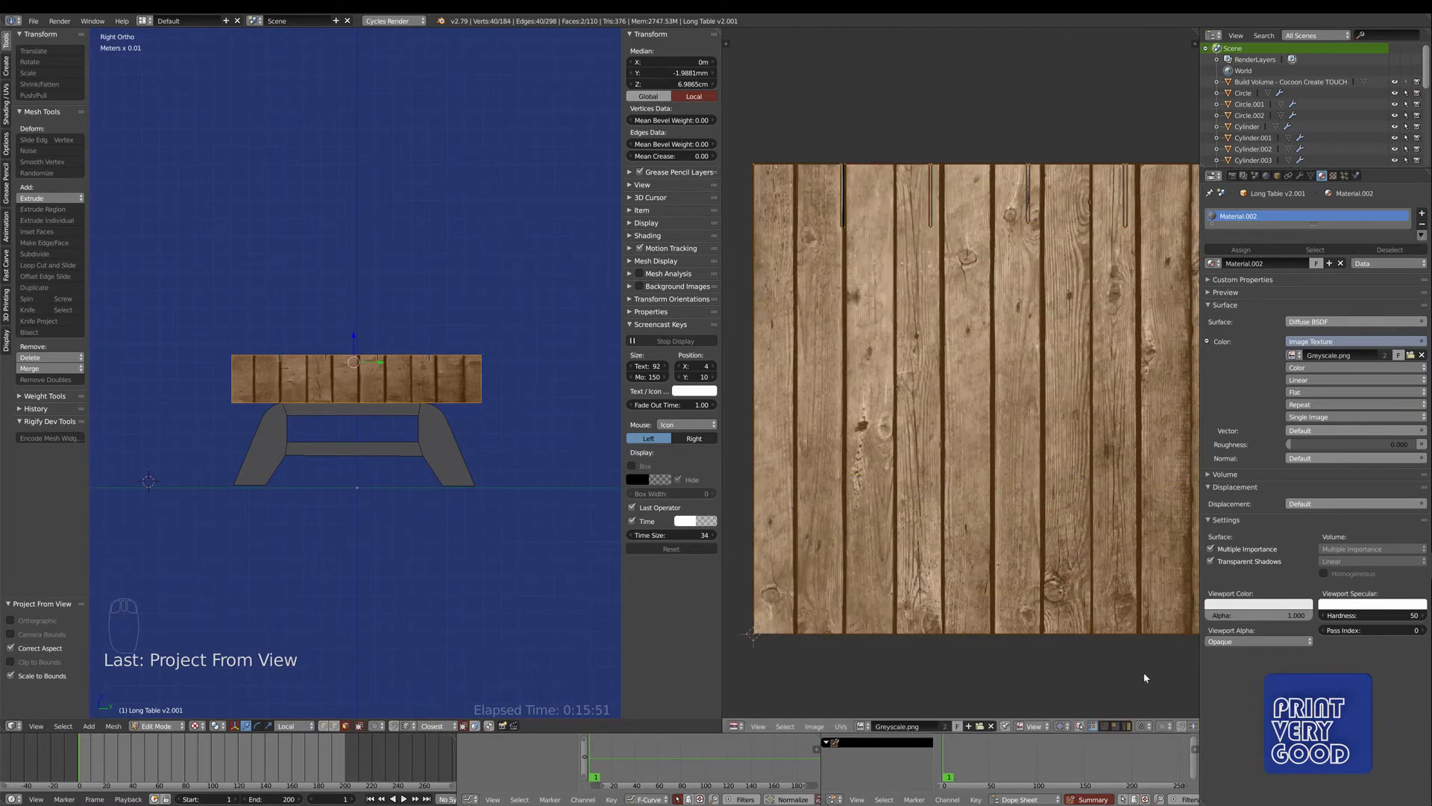
- Scale the end faces' UVs along Y by about 0.370 and again by about 0.363 to flatten them into a narrow band
key(s)
key(y)
click(1065, 494)
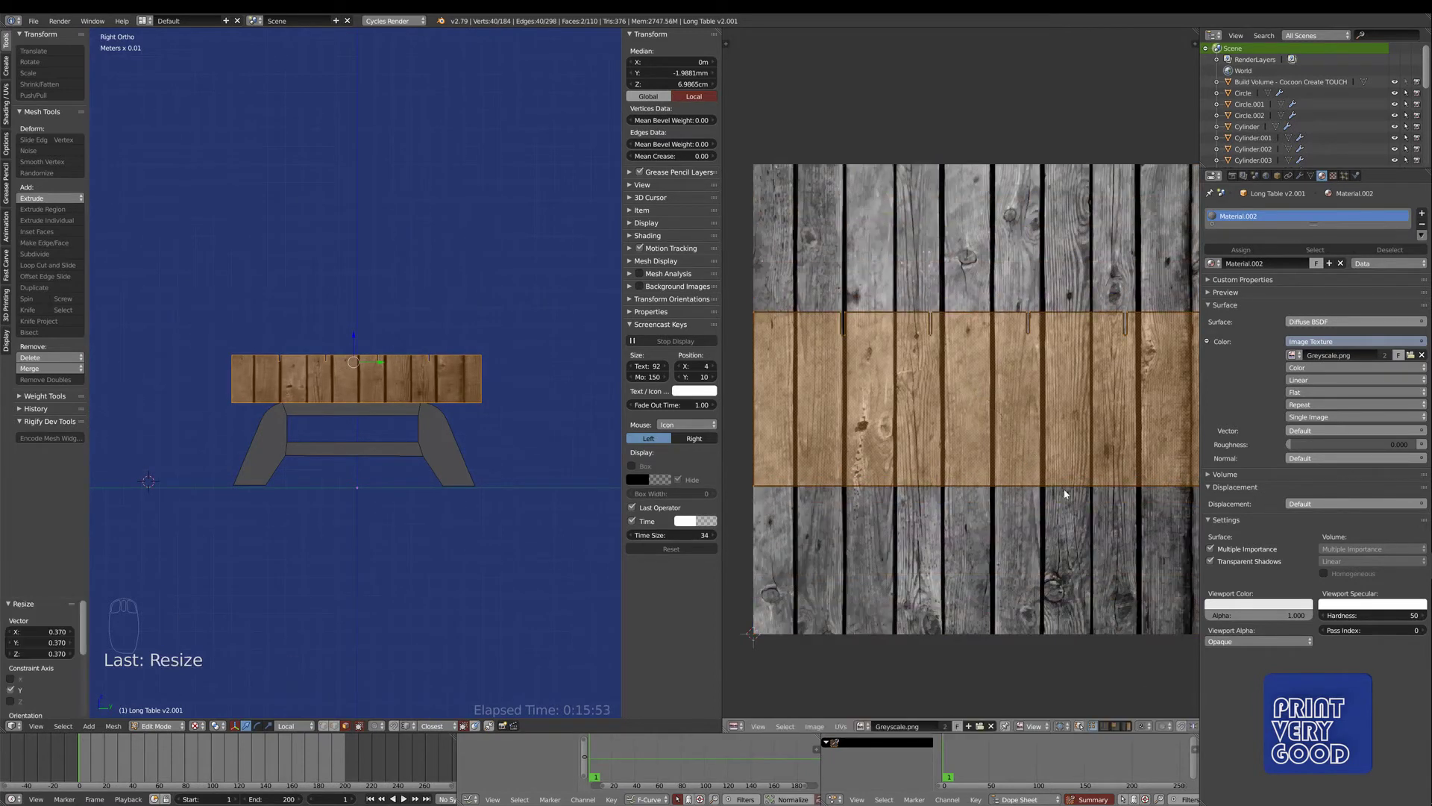
key(s)
key(y)
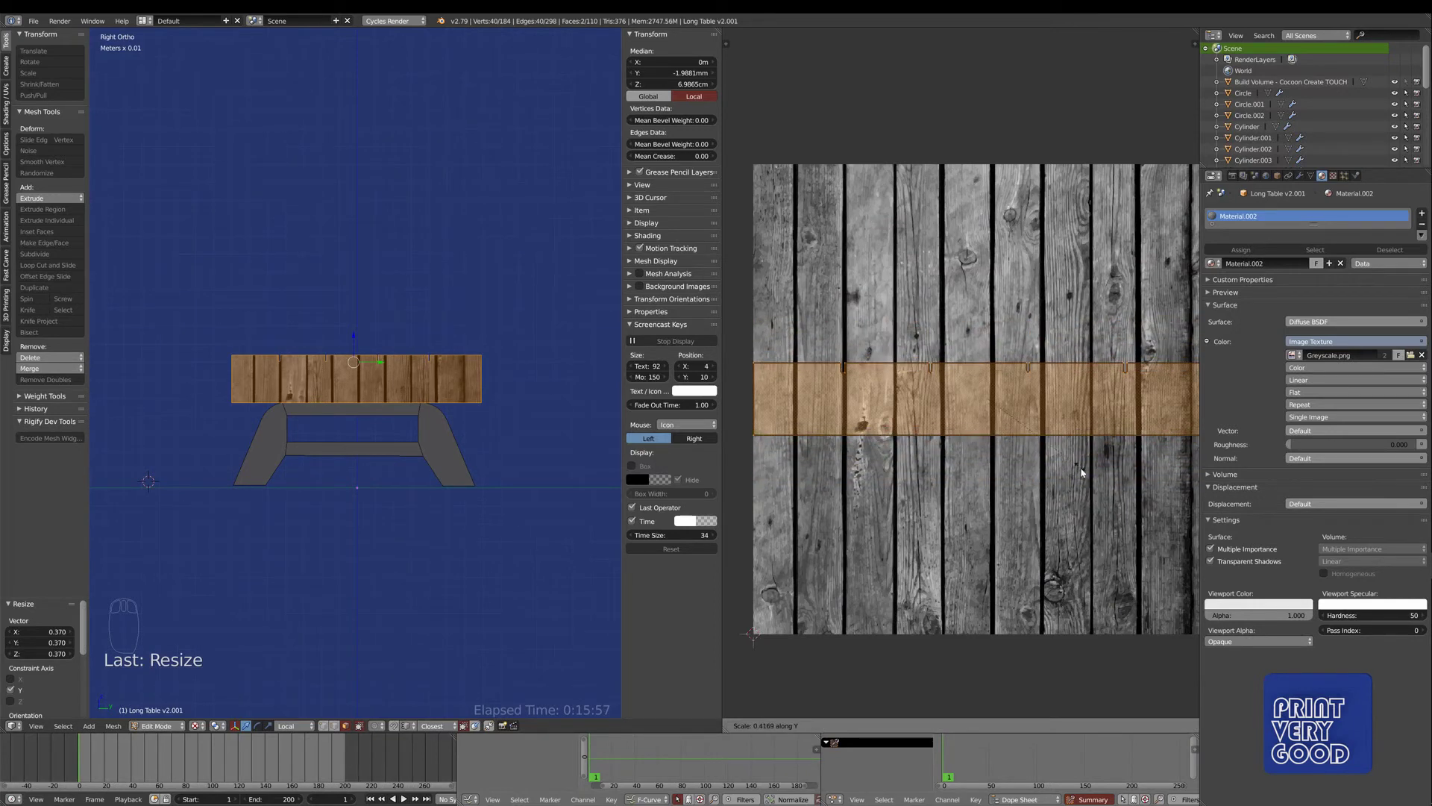
click(1063, 480)
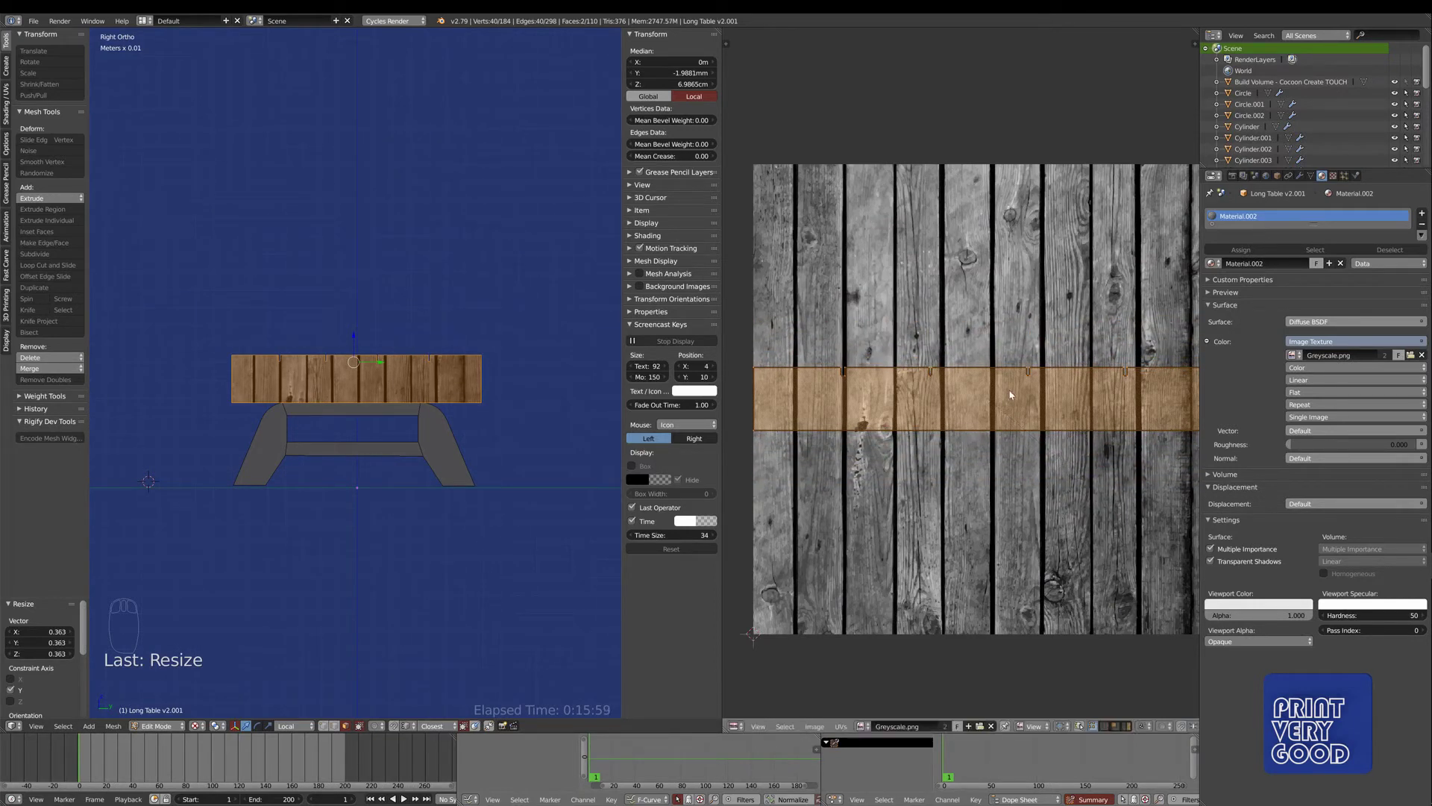
- Move the end faces' UV band down along Y by about 24.8 cm to a lower part of the wood image
key(g)
key(y)
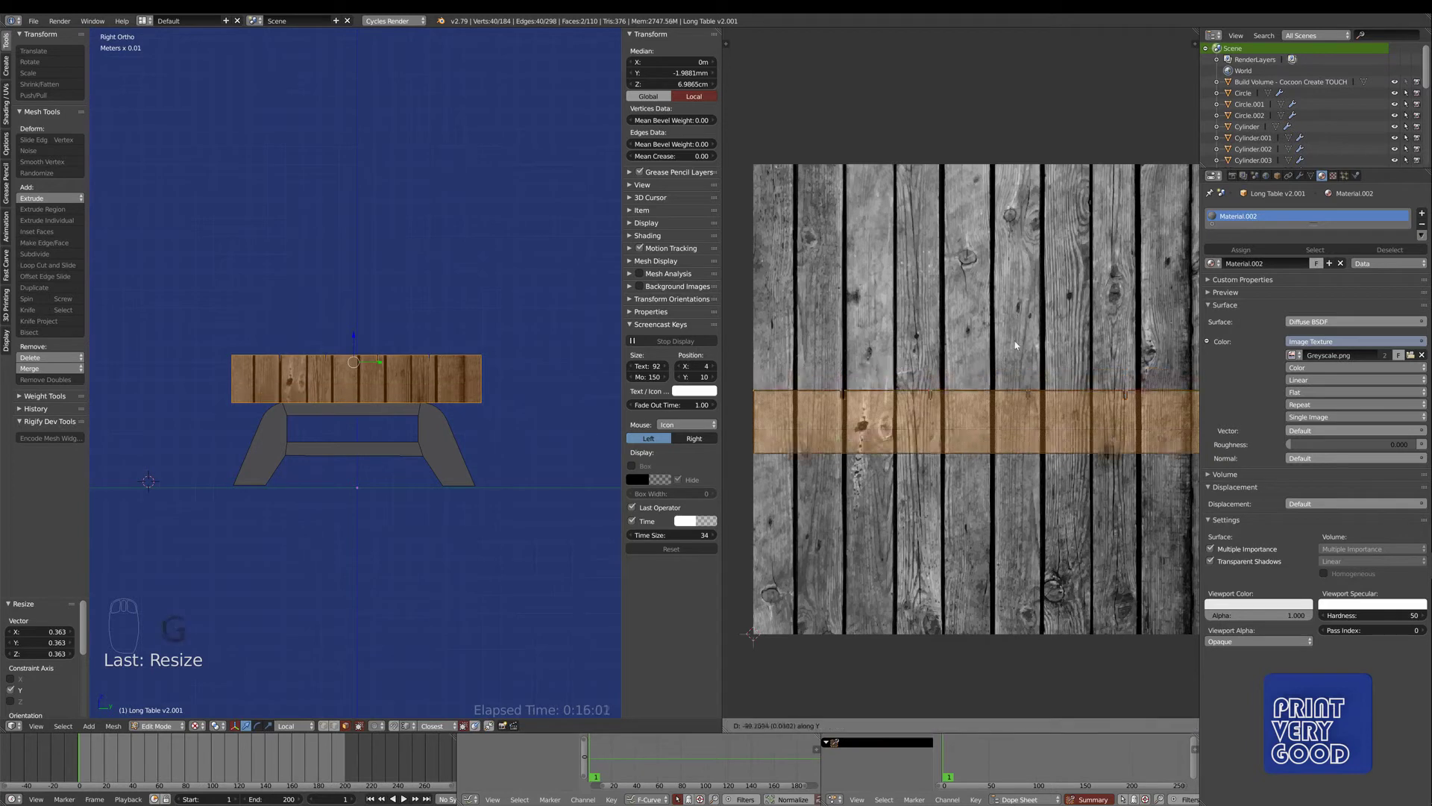
click(1025, 431)
- Select only the first groove's UVs of the end faces and move them along X onto the first dark gap
scroll(1037, 440, up, 4)
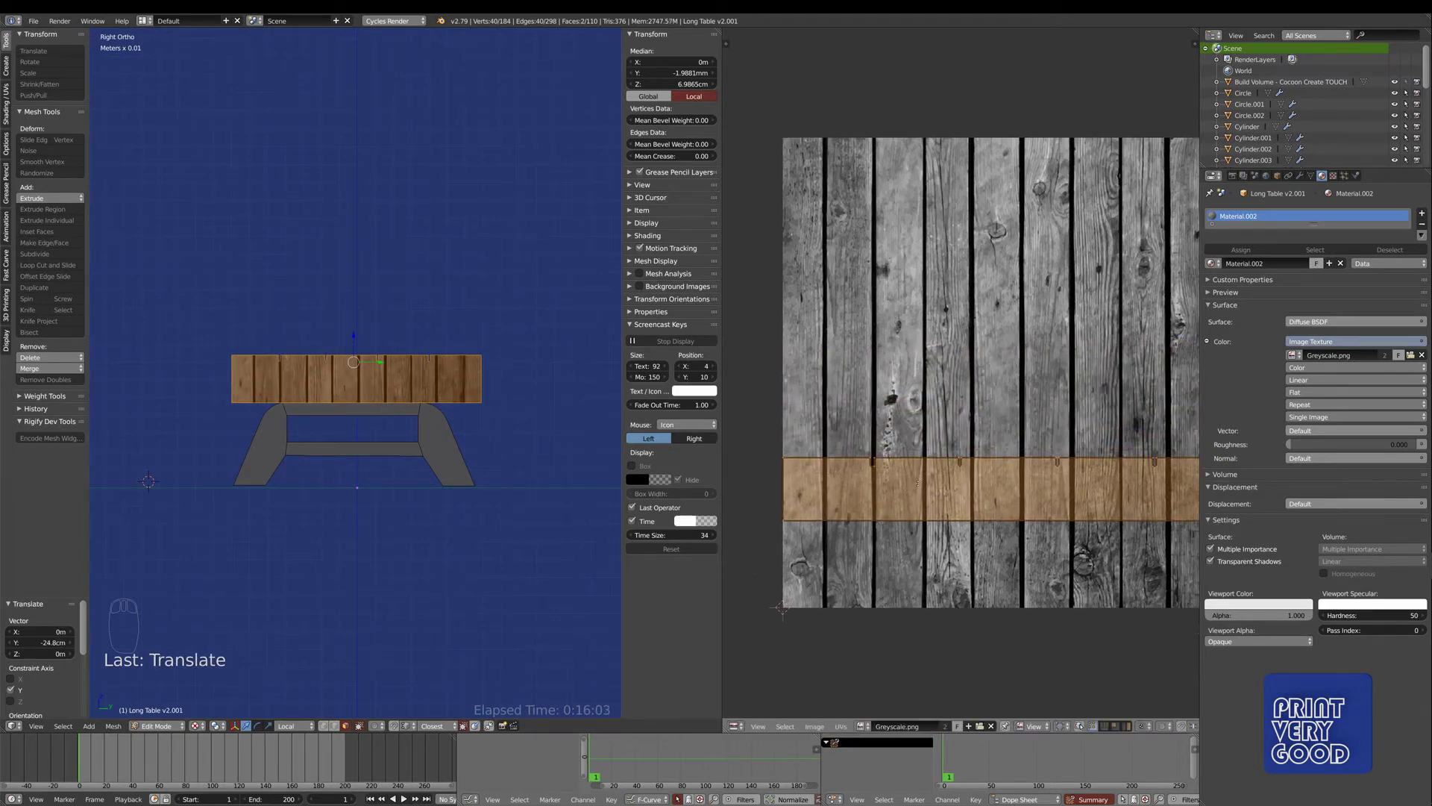
scroll(1056, 447, up, 1)
middle_drag(1056, 447, 899, 310)
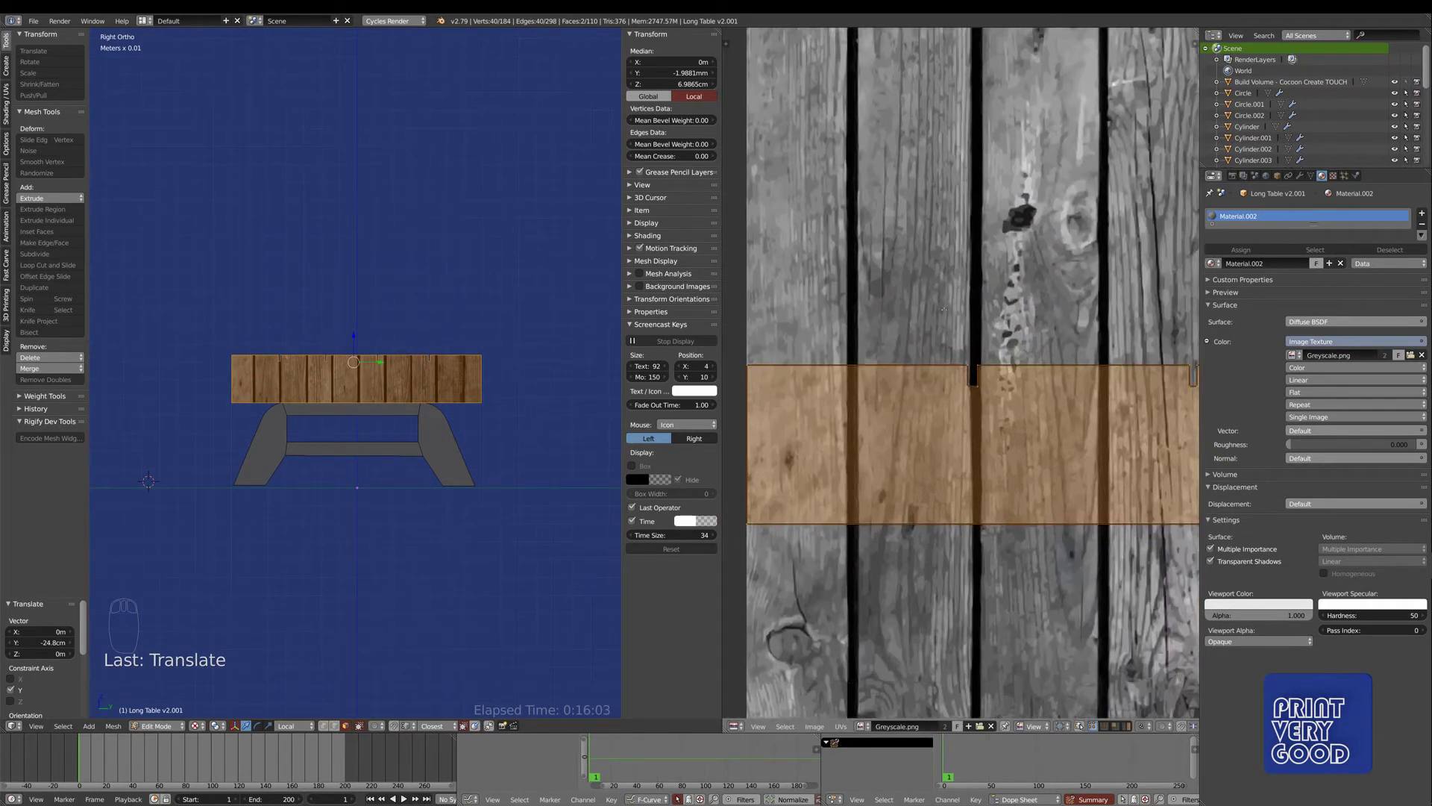
key(a)
key(b)
drag(931, 266, 996, 634)
key(g)
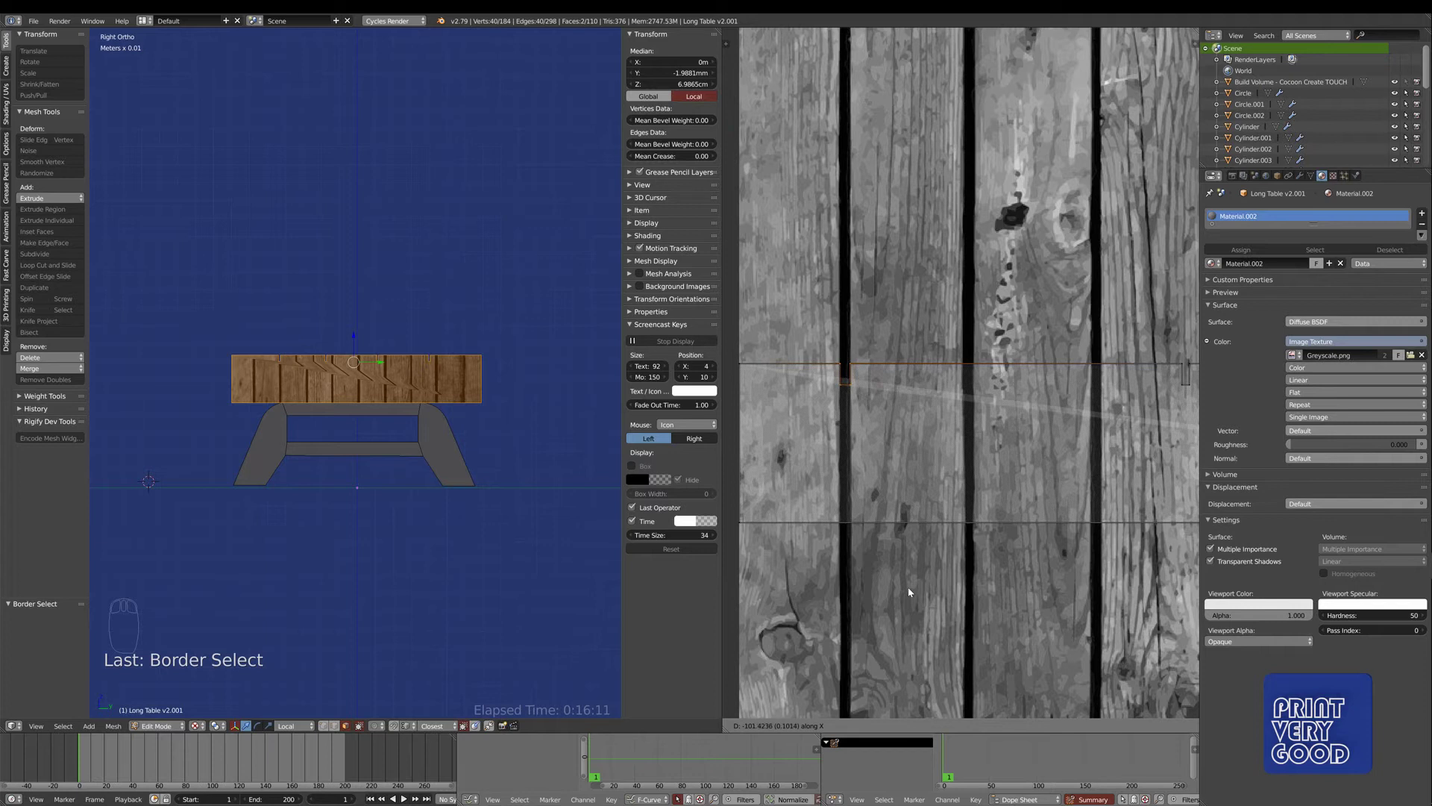
click(929, 593)
- Select the remaining groove UVs of the end faces in turn and move them along X onto the following dark gaps
scroll(925, 589, down, 3)
key(a)
drag(895, 373, 966, 456)
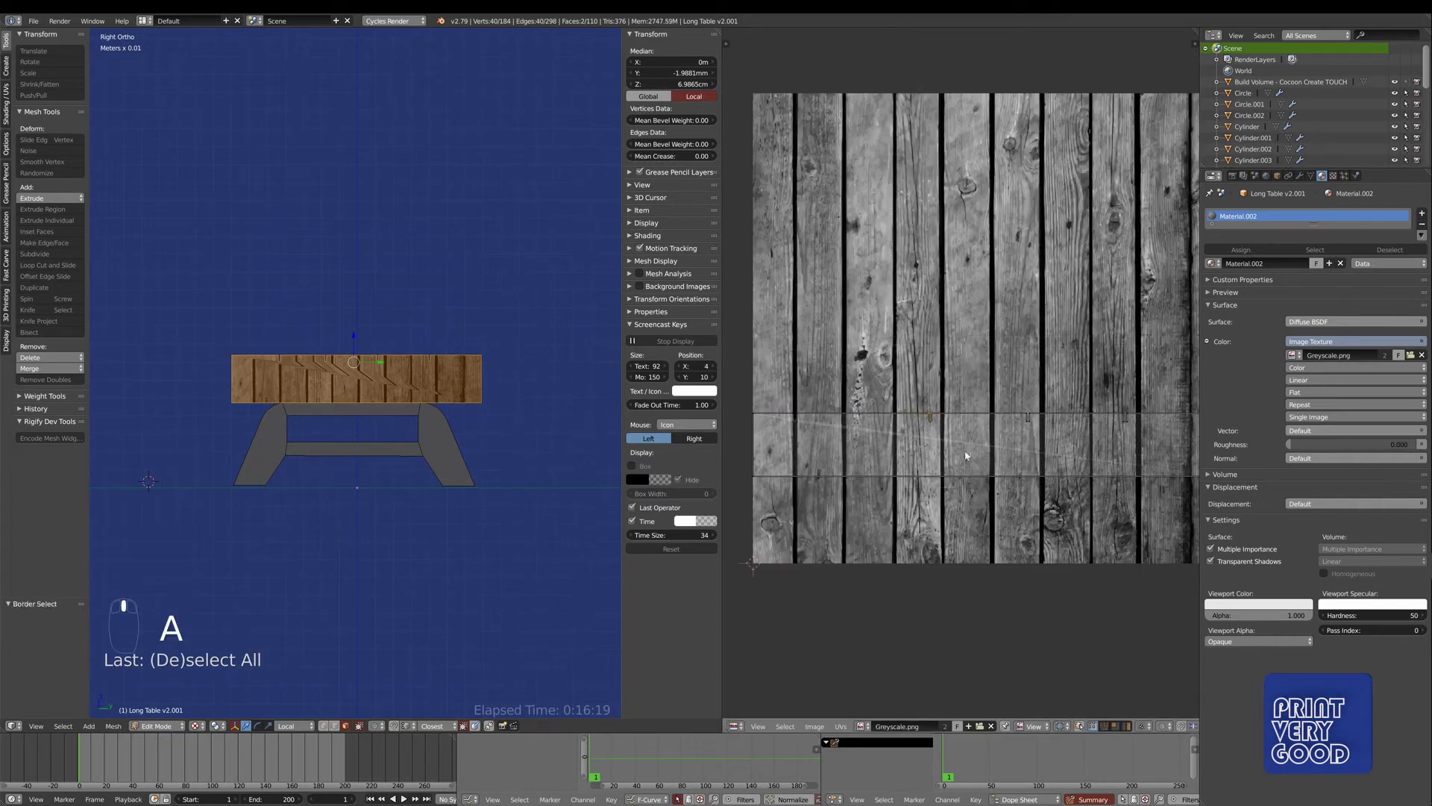
key(g)
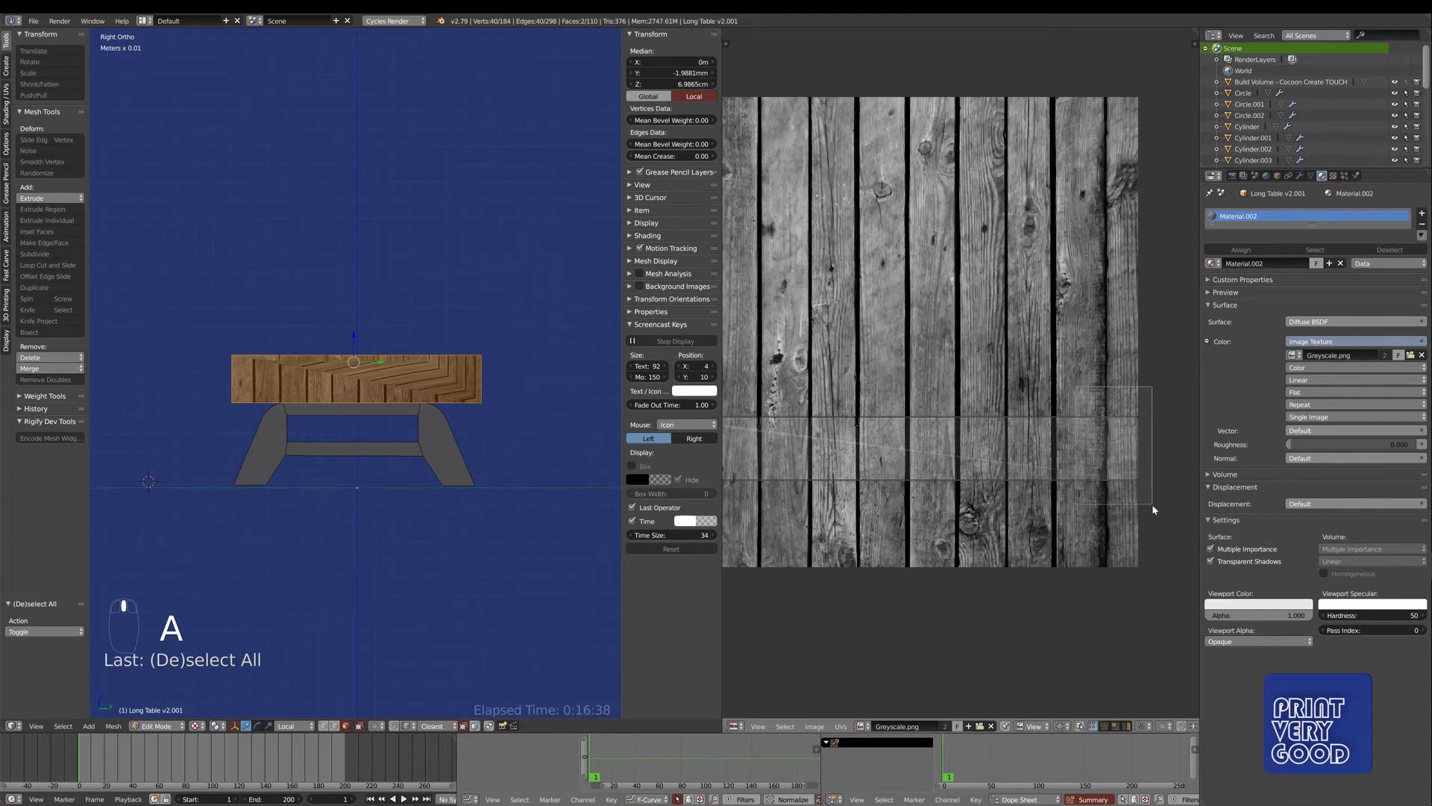
- Select the end faces' right-edge UVs and move them along X by about -49.4 cm onto the fifth dark gap
drag(1164, 500, 1049, 410)
key(g)
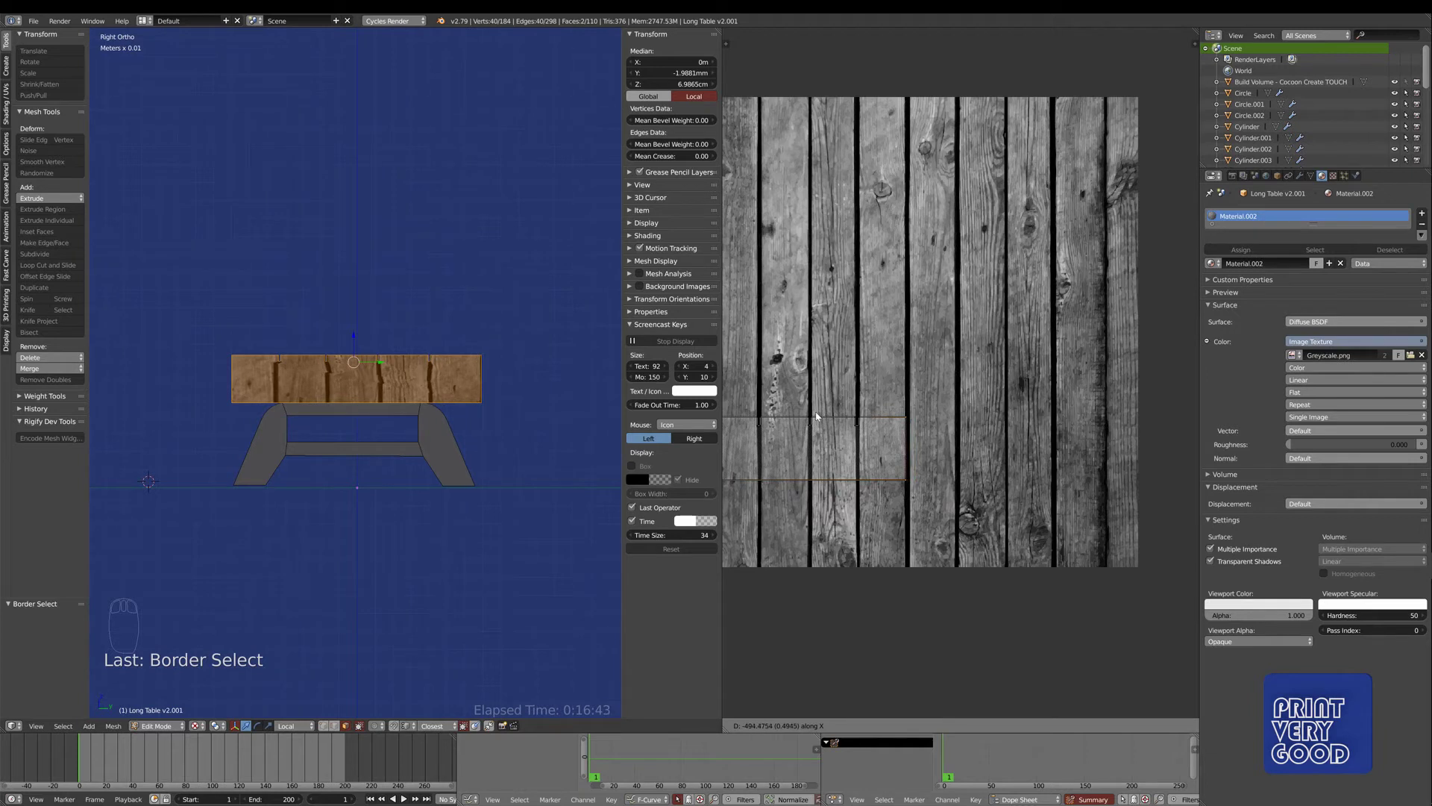
click(817, 416)
- Check the textured end face in 3D and, with edge selection active, select the lower edge of the tabletop's near end
scroll(998, 435, up, 2)
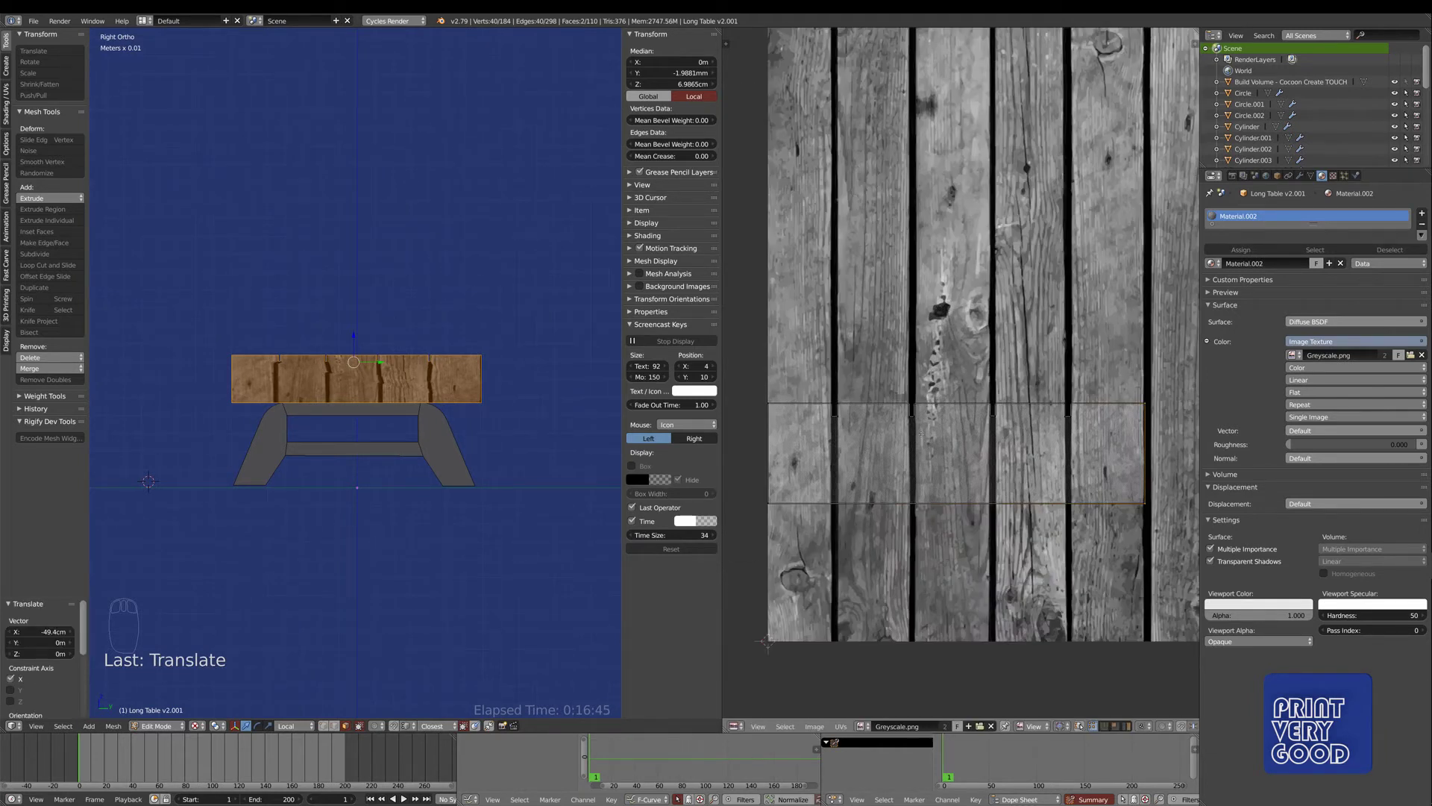
scroll(921, 433, up, 4)
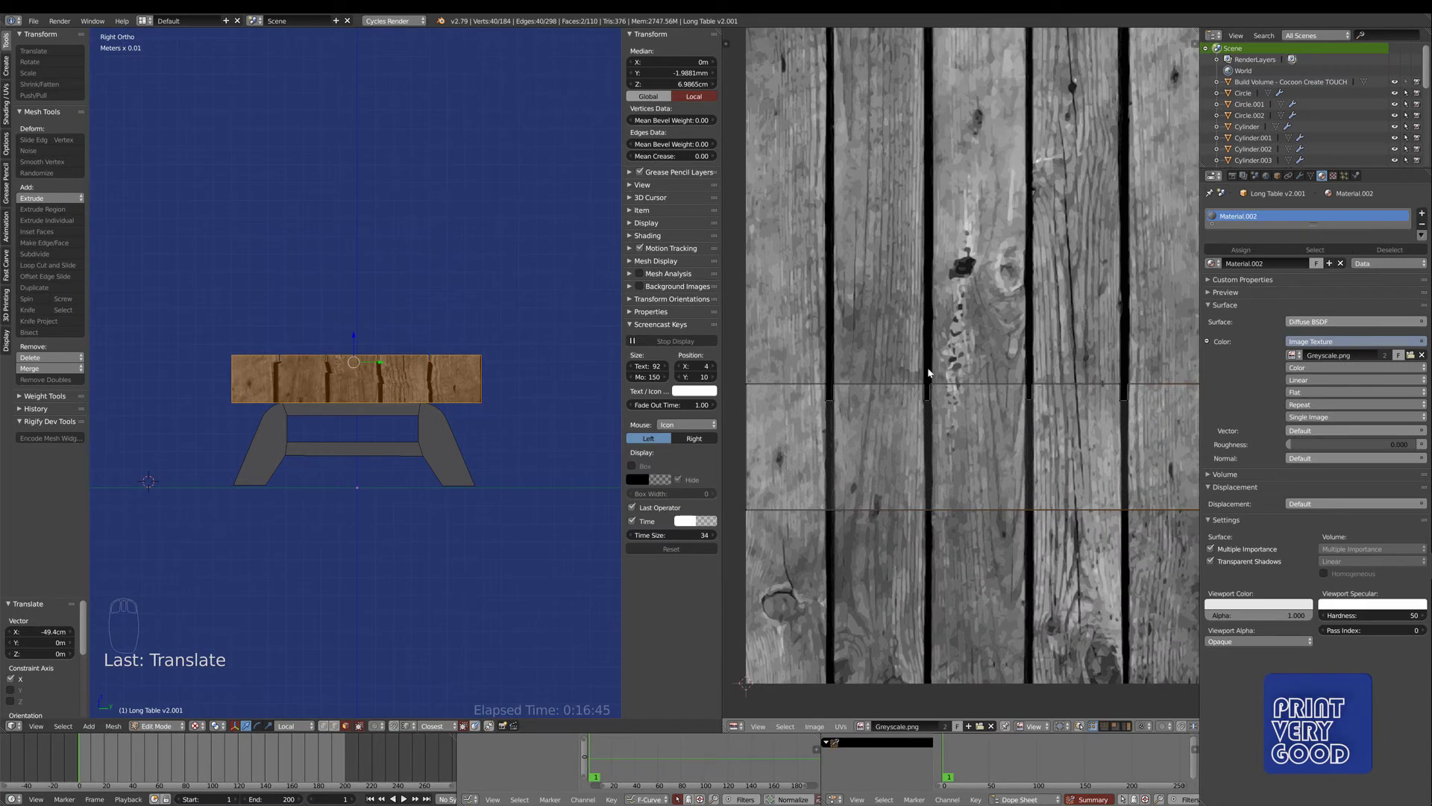
middle_drag(582, 418, 702, 477)
scroll(925, 455, up, 2)
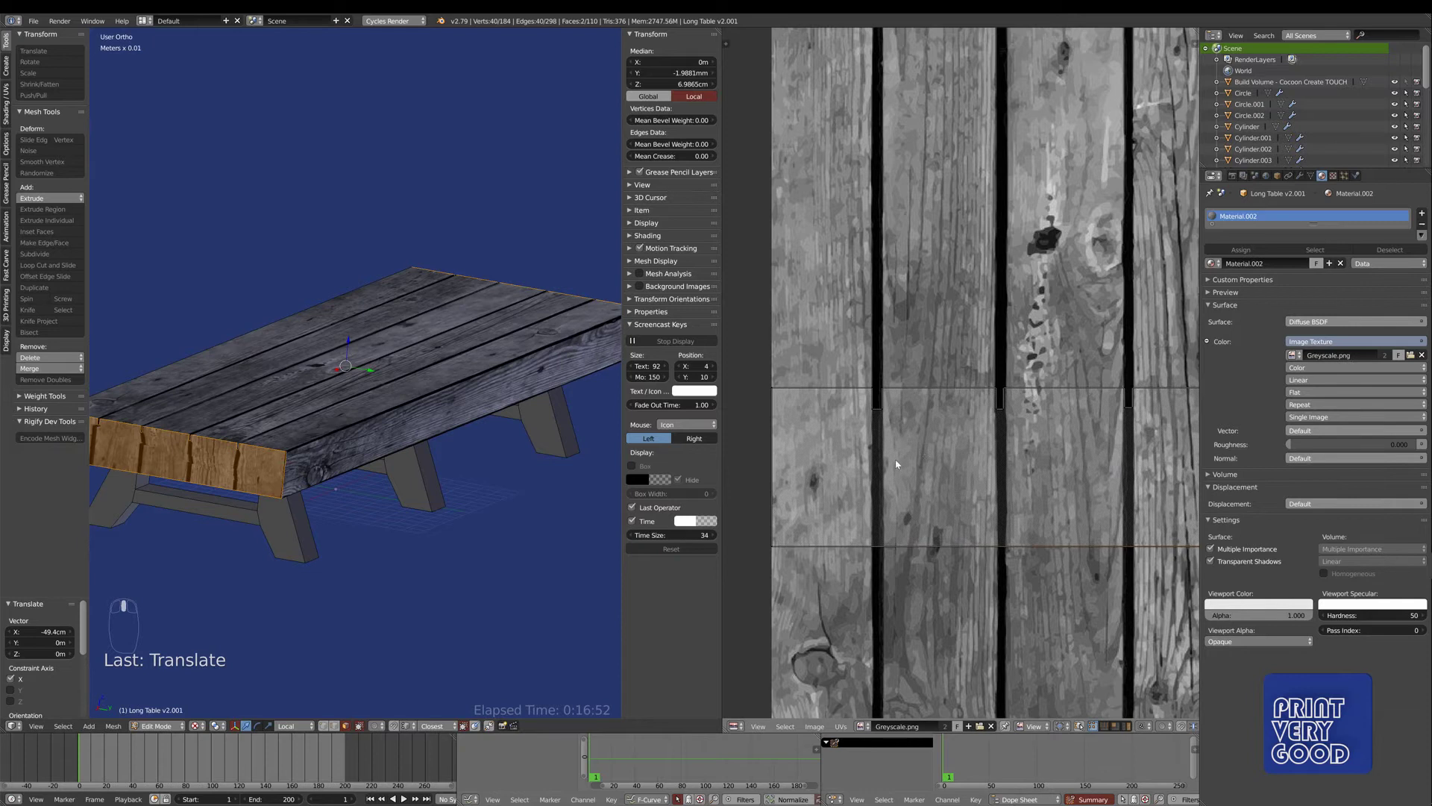
middle_drag(478, 463, 423, 335)
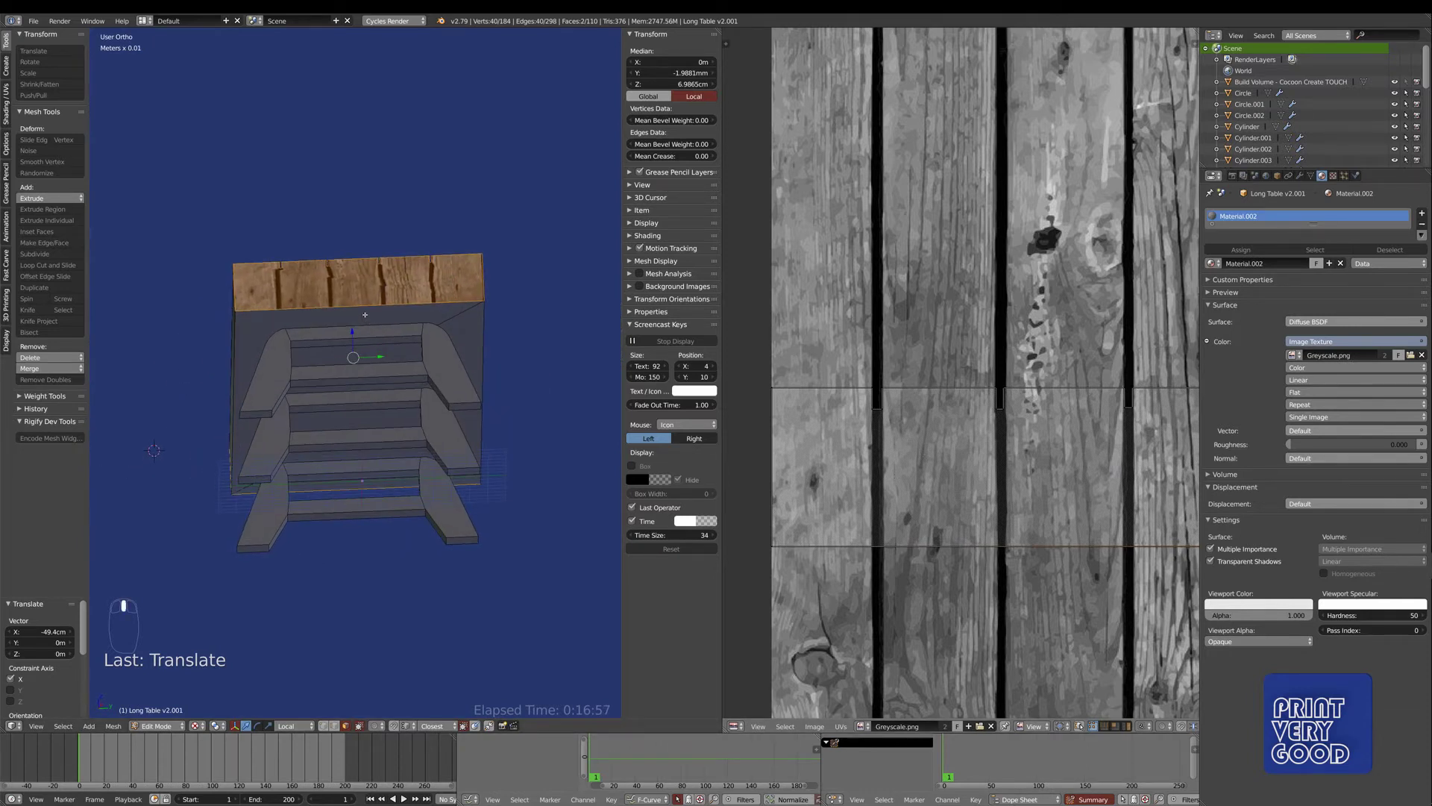
key(ctrl+r)
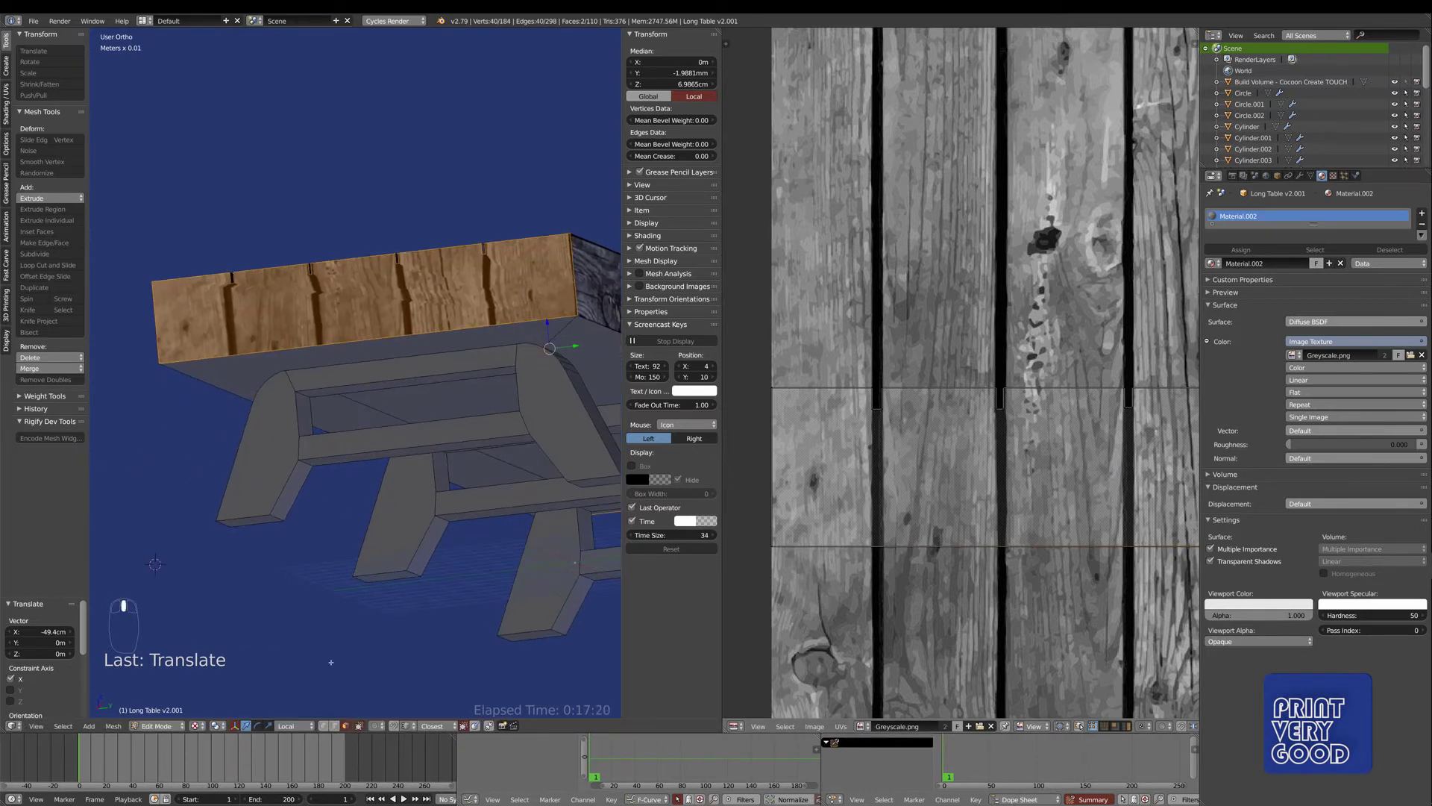
click(334, 726)
click(343, 348)
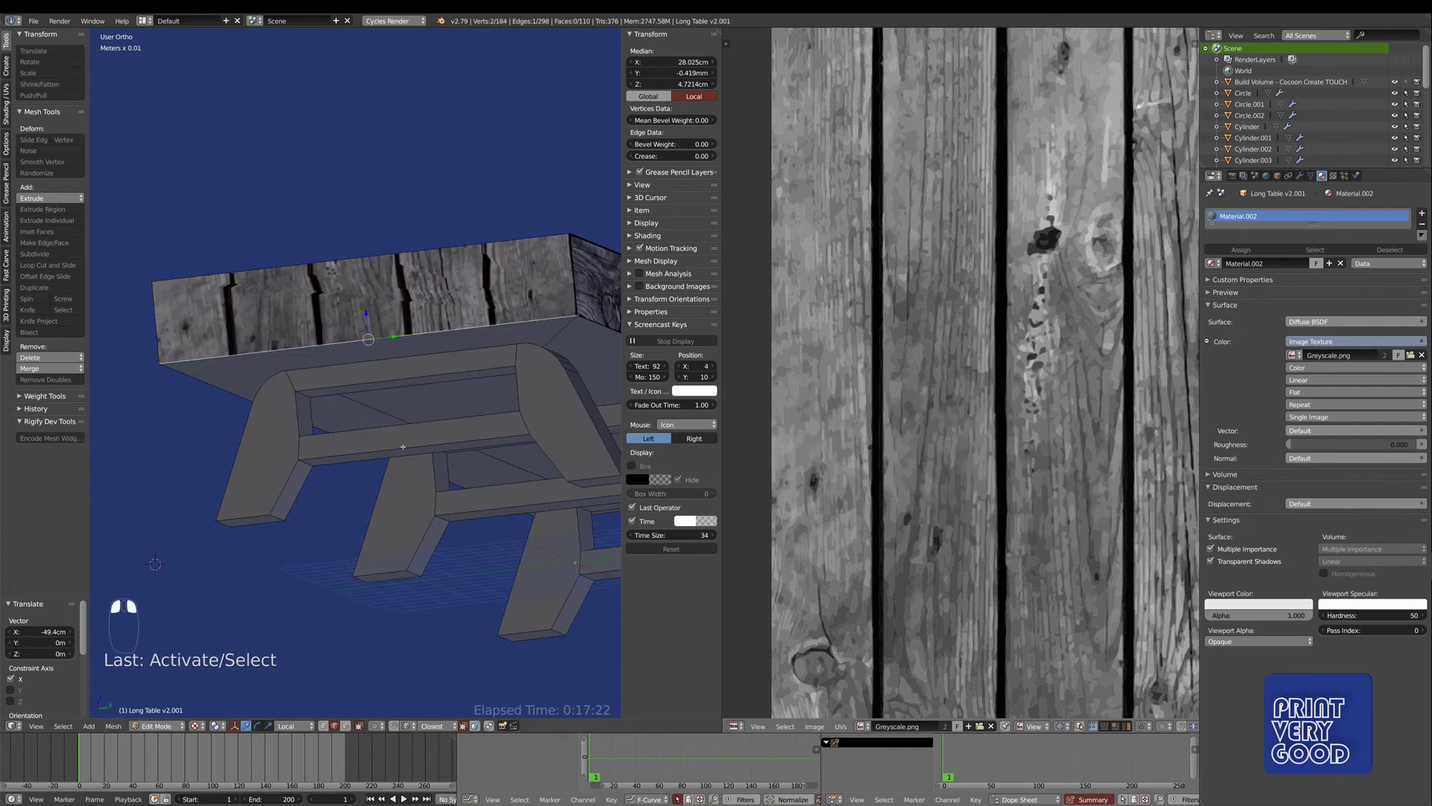
- Try to add the opposite end's lower tabletop edge to the selection and subdivide both edges with one cut
middle_drag(343, 348, 454, 508)
shift+click(451, 415)
scroll(476, 581, up, 4)
middle_drag(475, 581, 396, 353)
key(w)
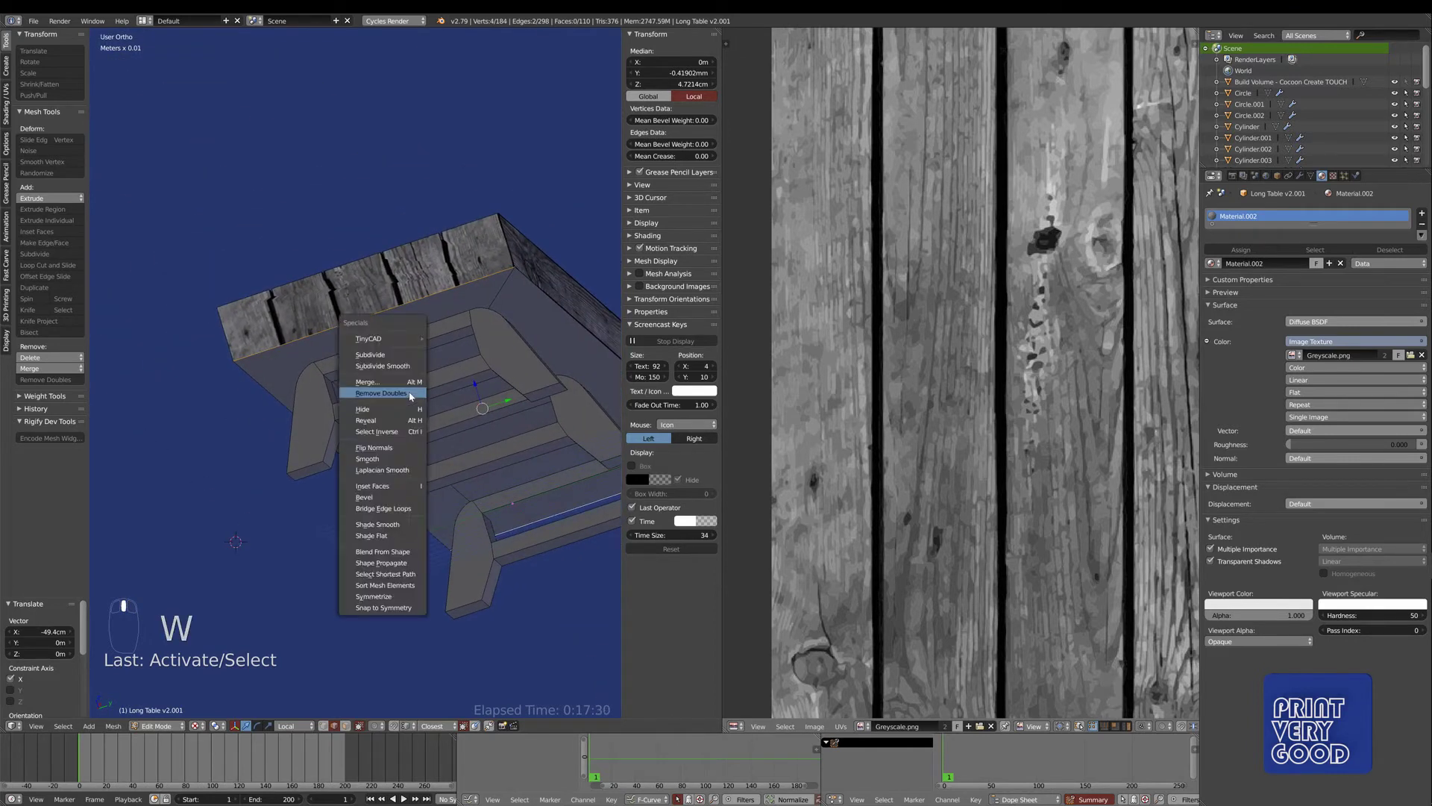
click(396, 355)
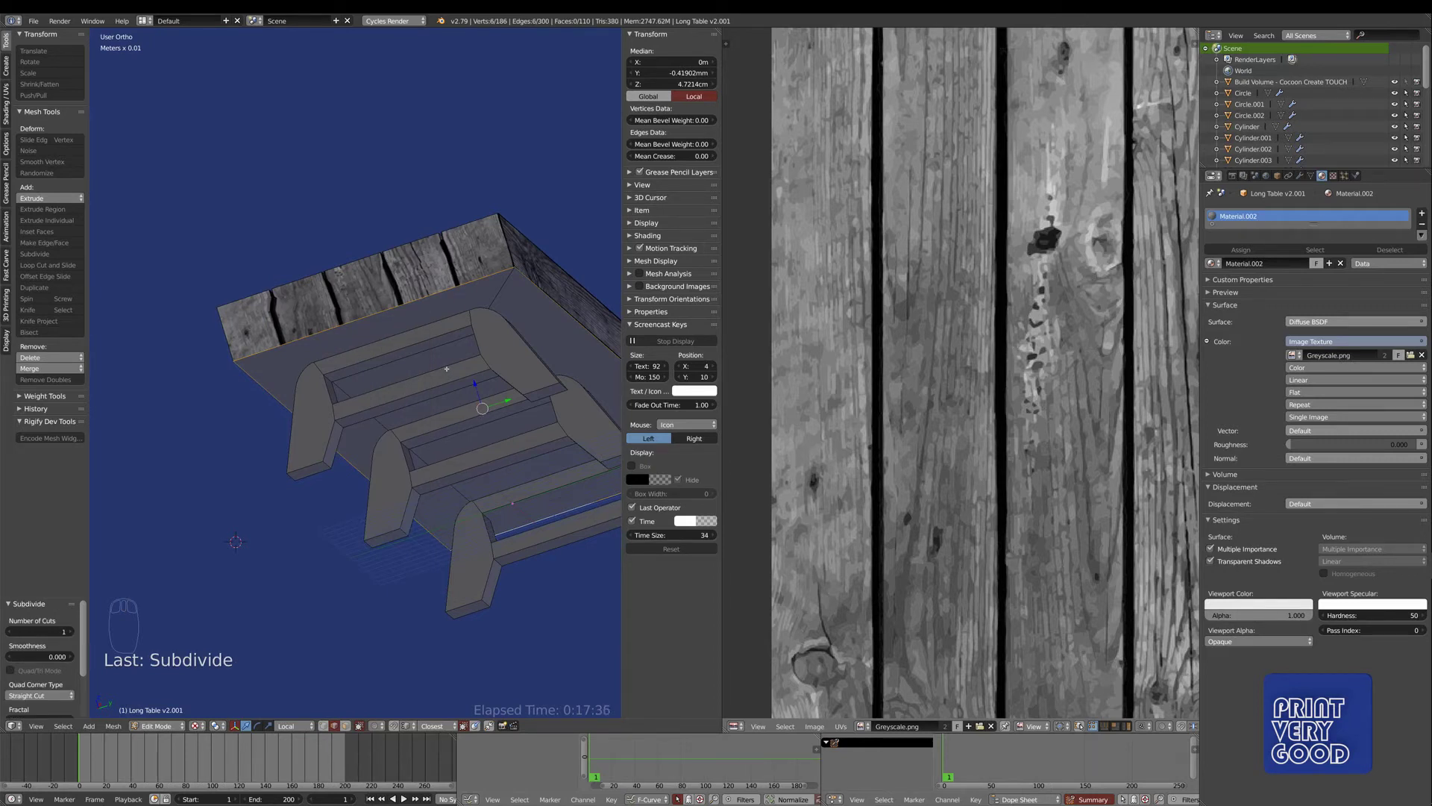
- Subdivide only the near end face's lower edge four times in a row, with one cut each time
middle_drag(443, 374, 333, 418)
scroll(333, 419, up, 5)
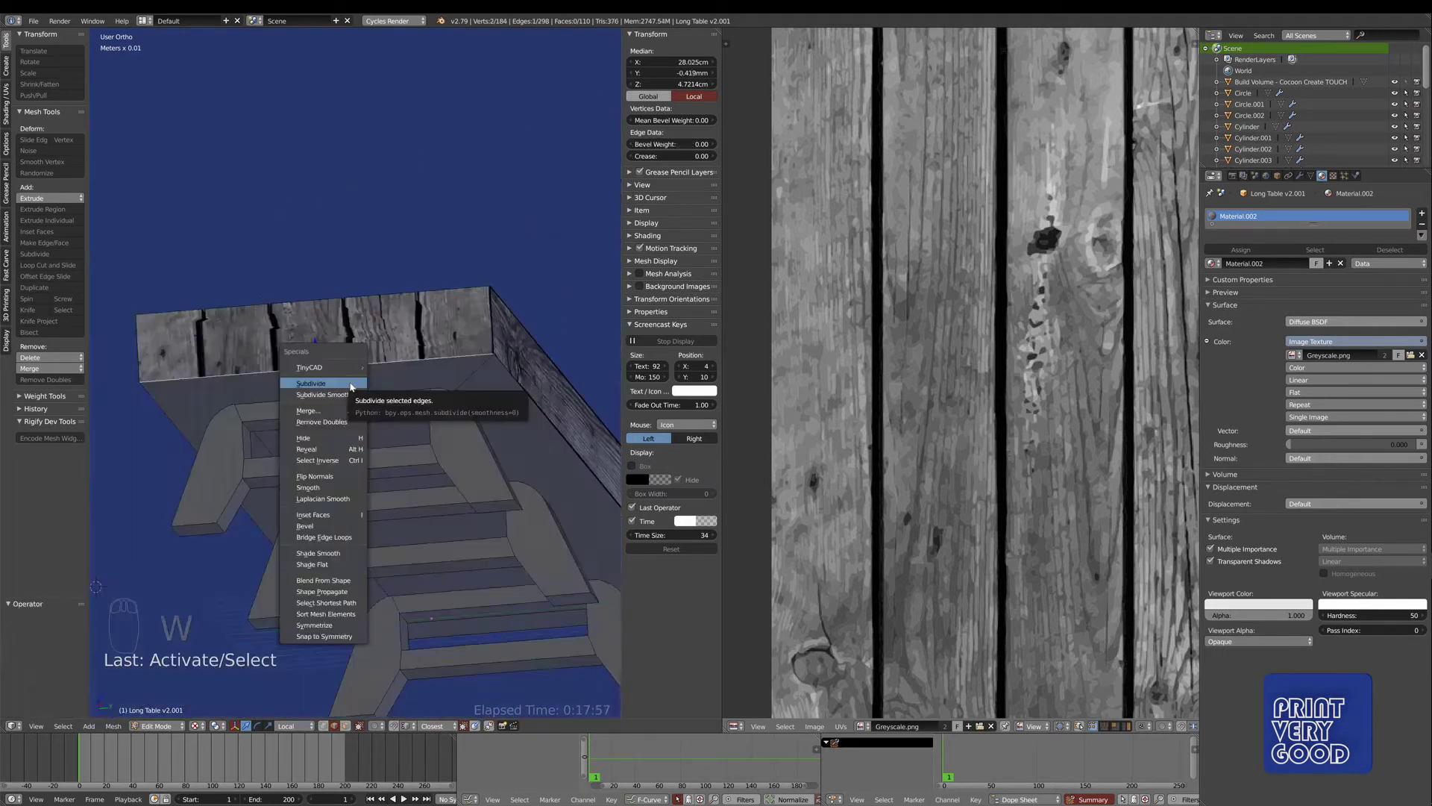
click(350, 384)
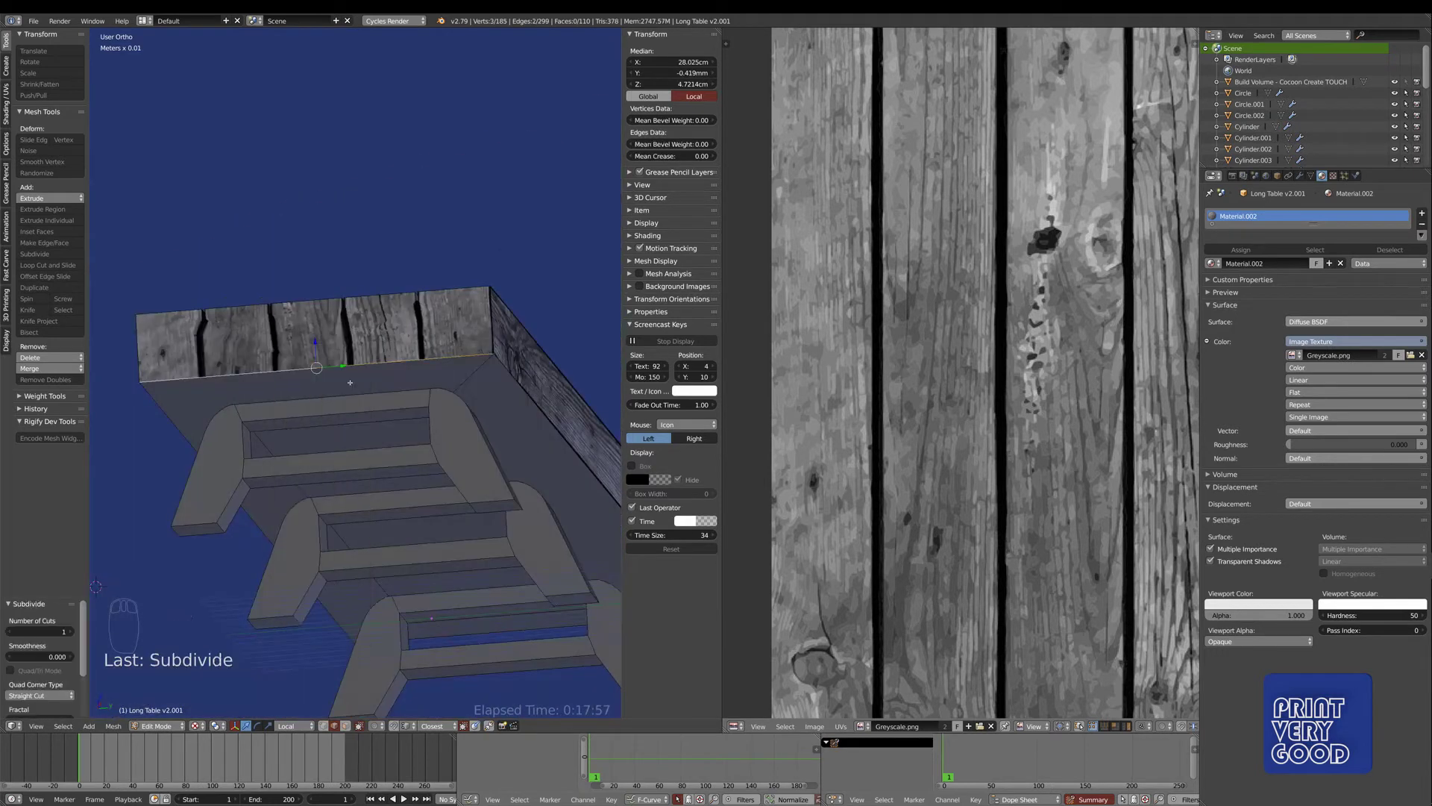
key(w)
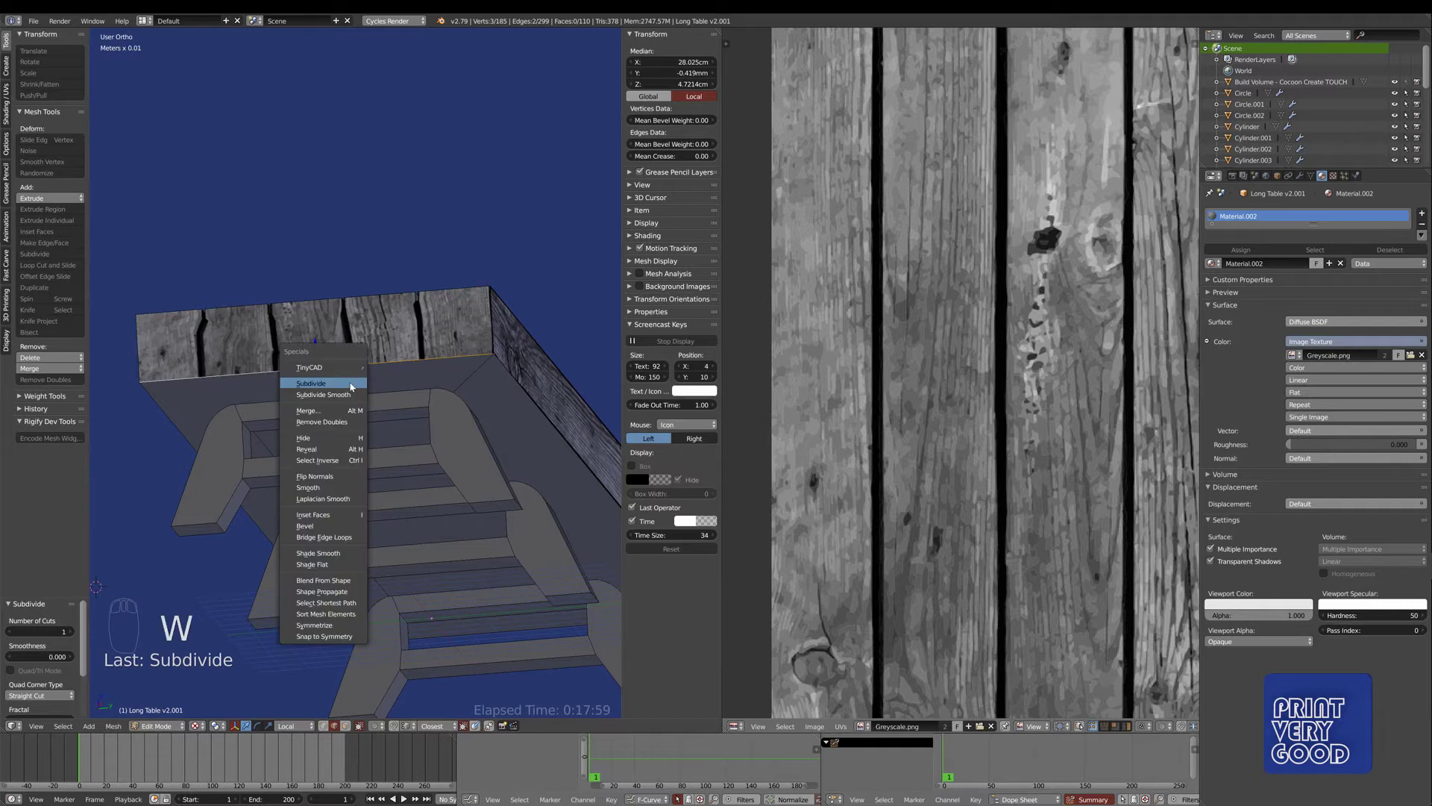
click(351, 384)
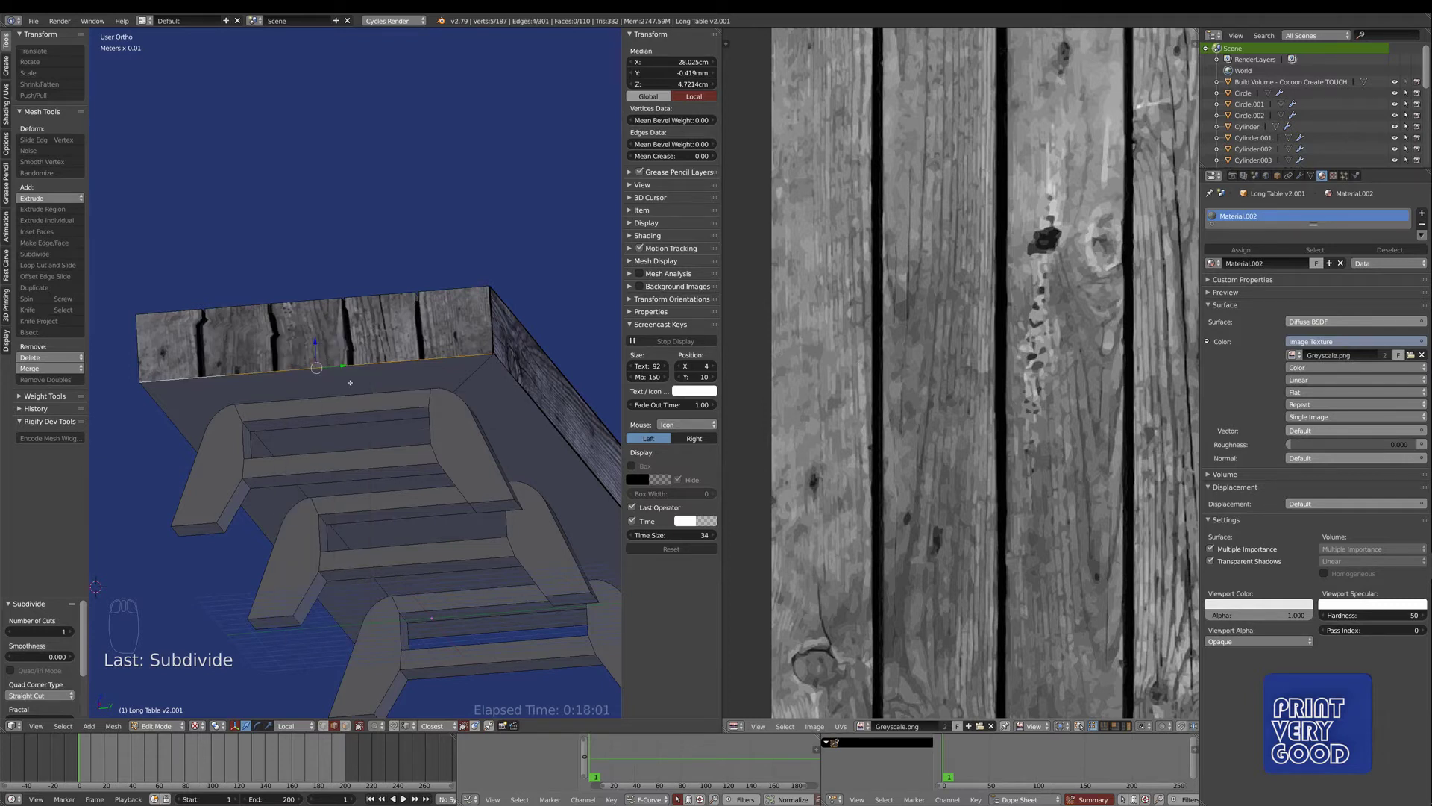
key(w)
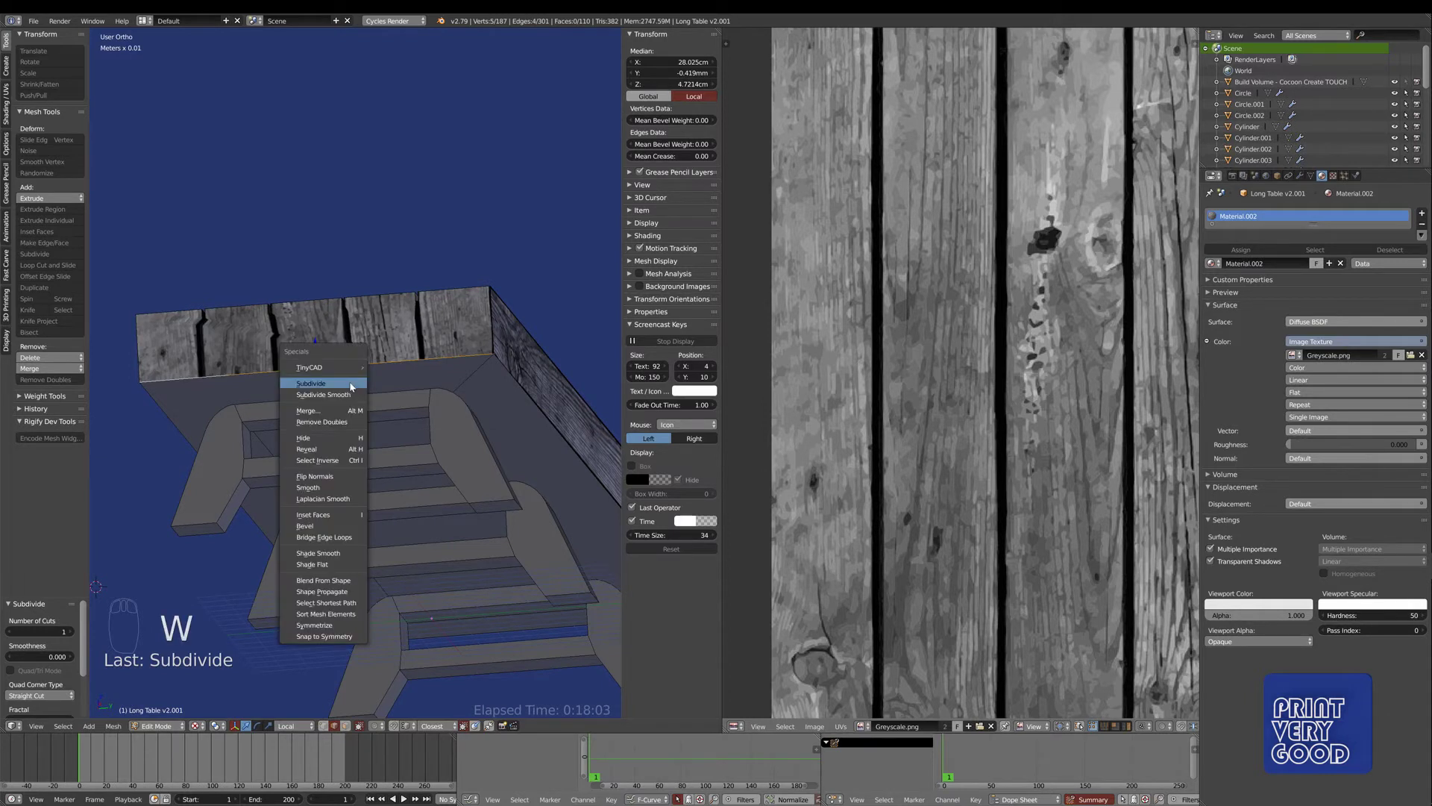
click(350, 384)
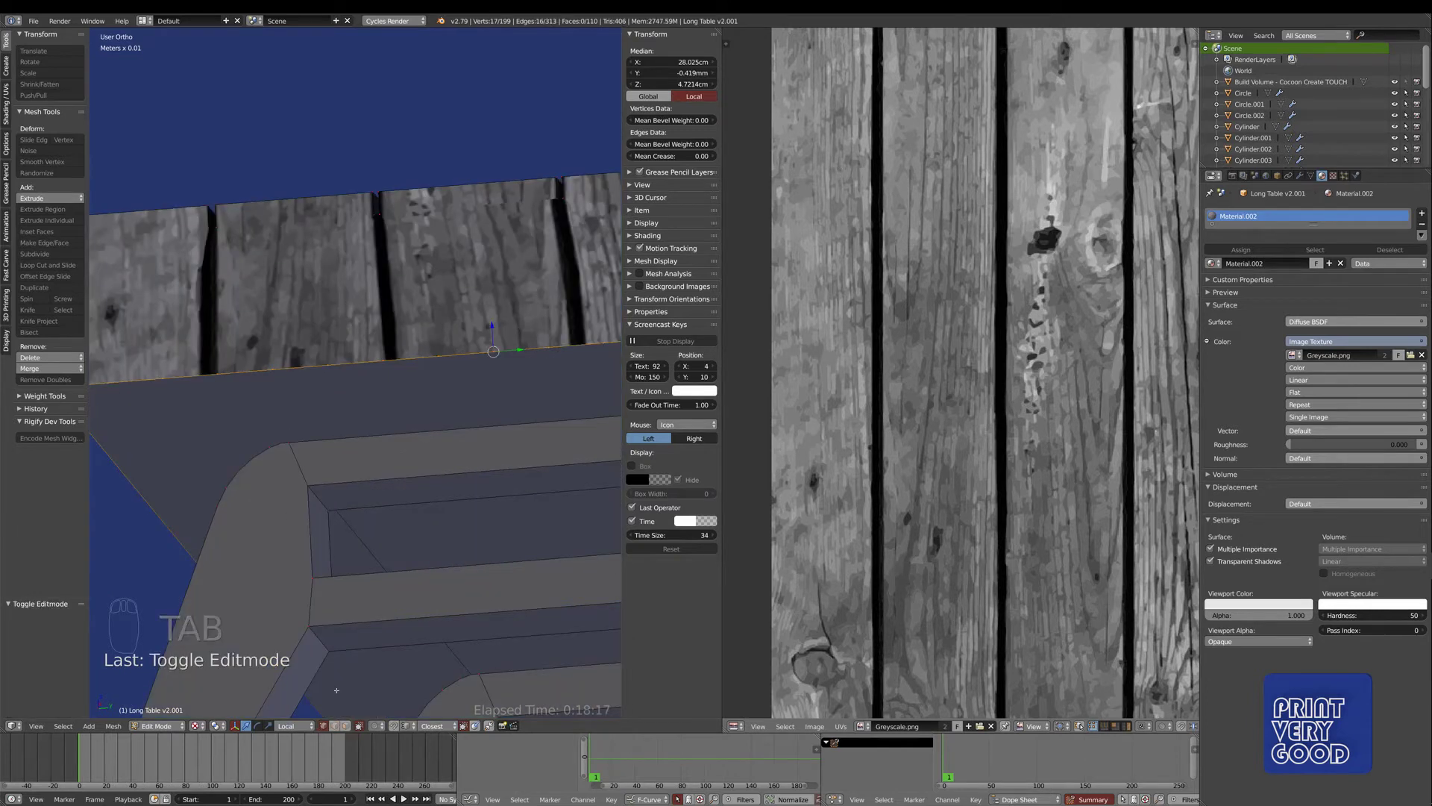
- Select the tabletop's near end face and join the UV editor area into the 3D view to enlarge it
right_click(495, 285)
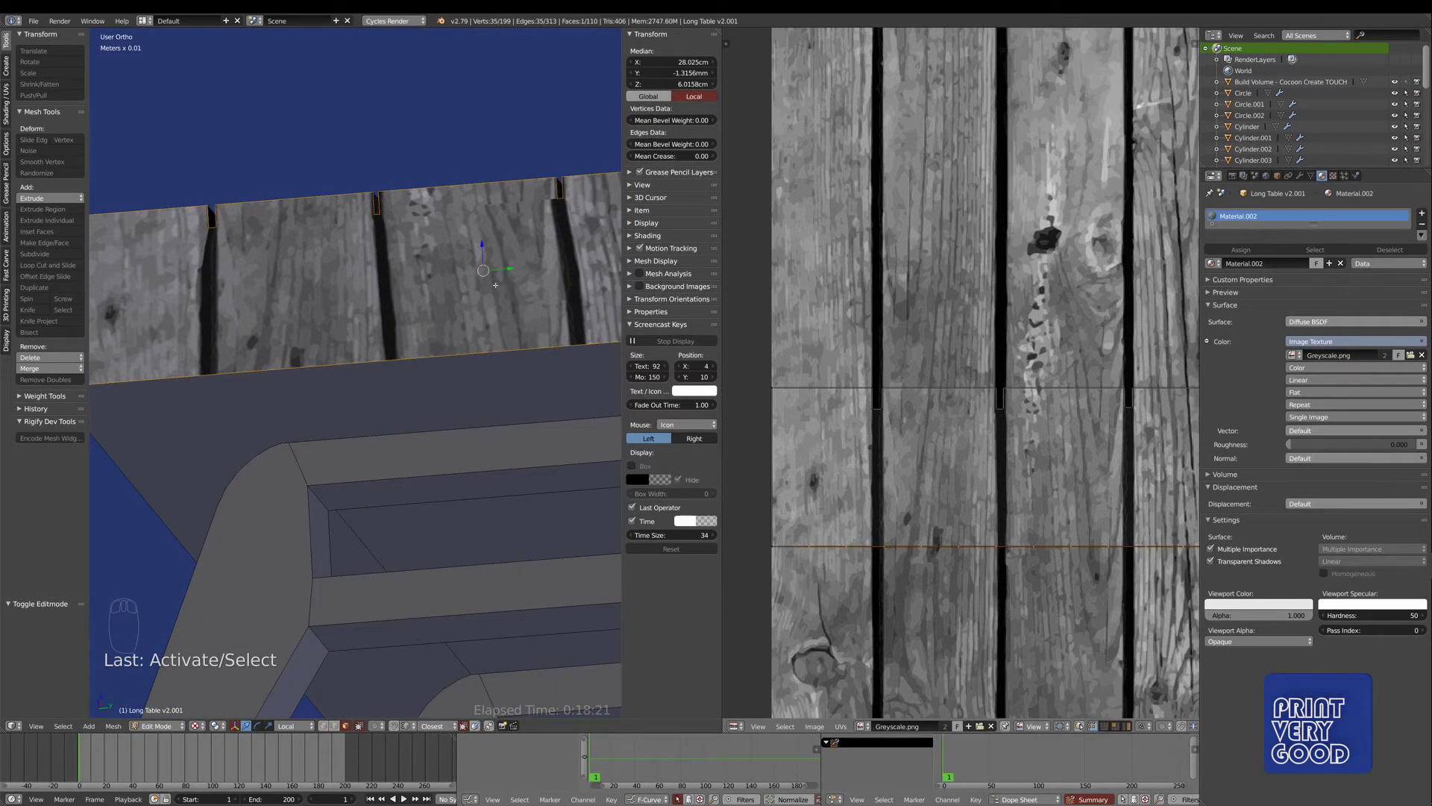
scroll(495, 285, down, 5)
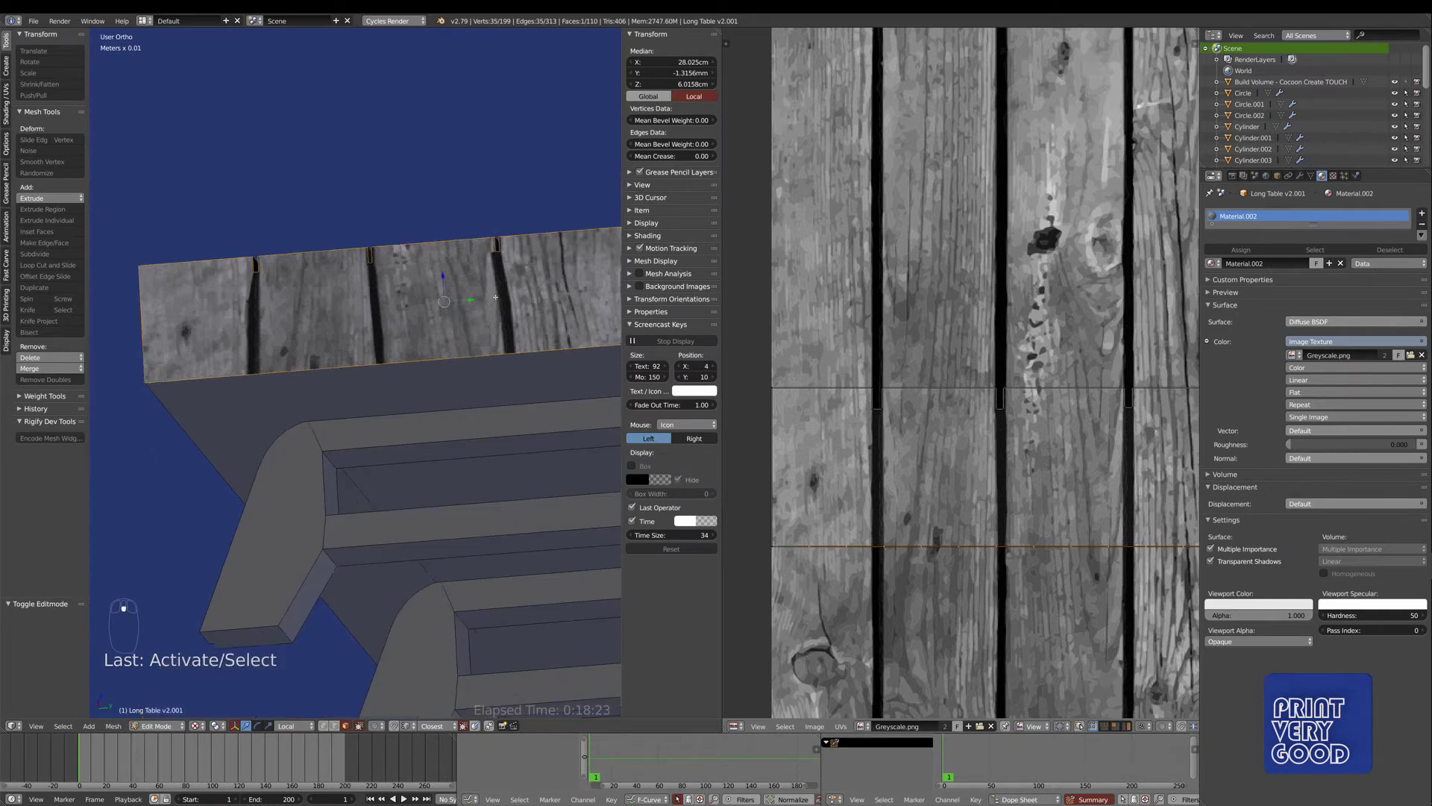
middle_drag(496, 285, 511, 259)
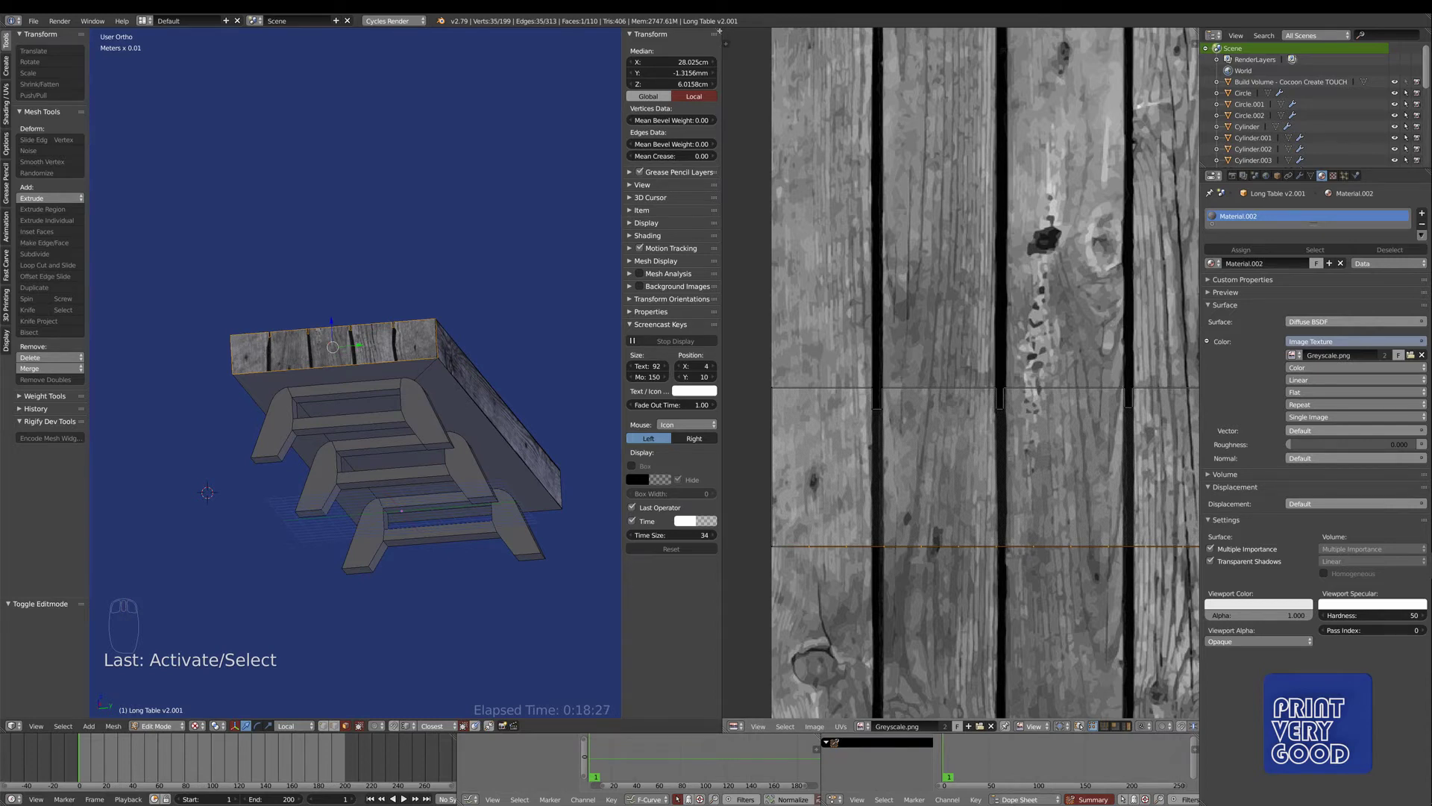
drag(769, 30, 932, 261)
middle_drag(642, 335, 657, 383)
scroll(655, 224, up, 3)
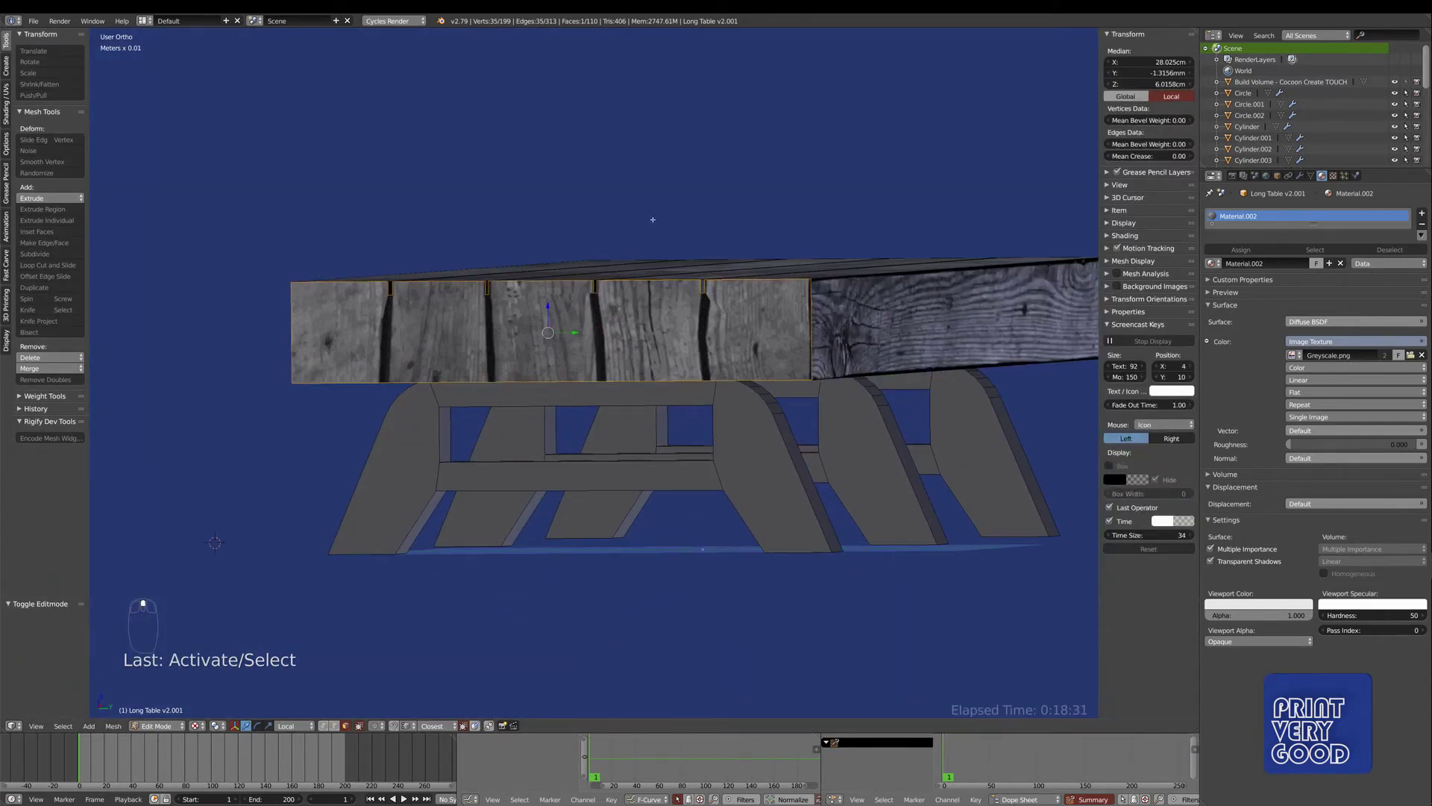
- Hide all geometry except the near end face, then reselect that face and frame it in the right view
key(ctrl+i)
key(h)
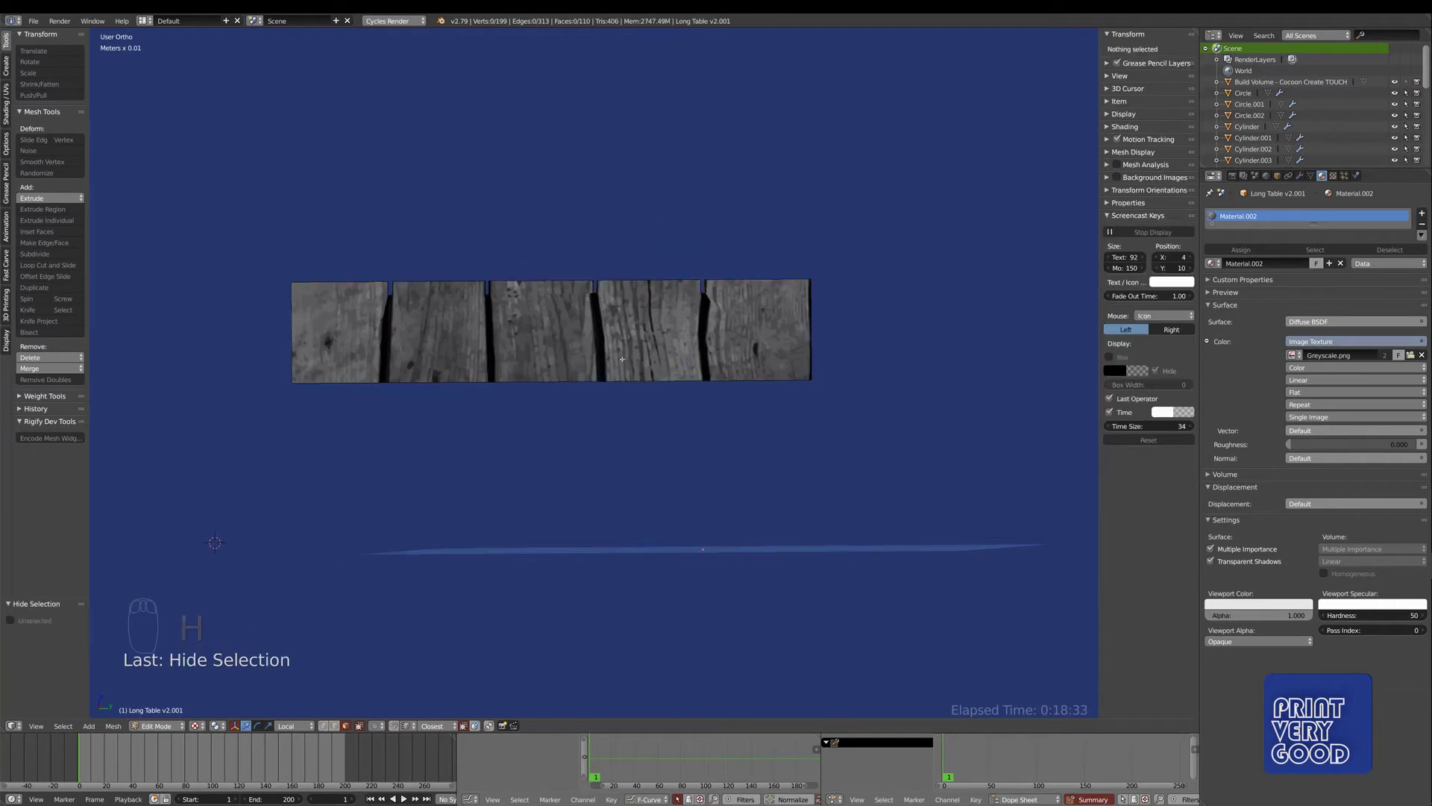
key(Tab)
key(Tab)
right_click(596, 323)
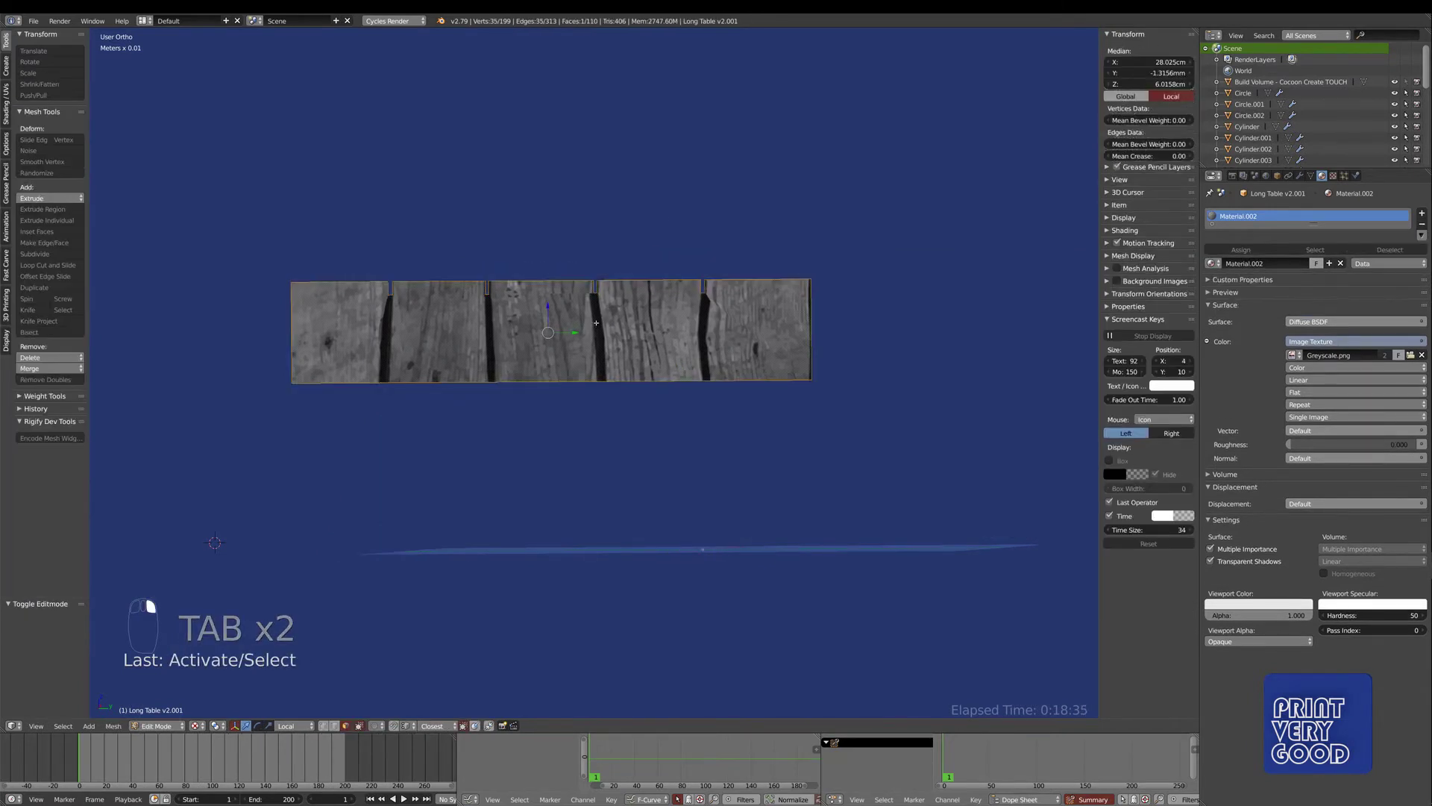
key(KP_Decimal)
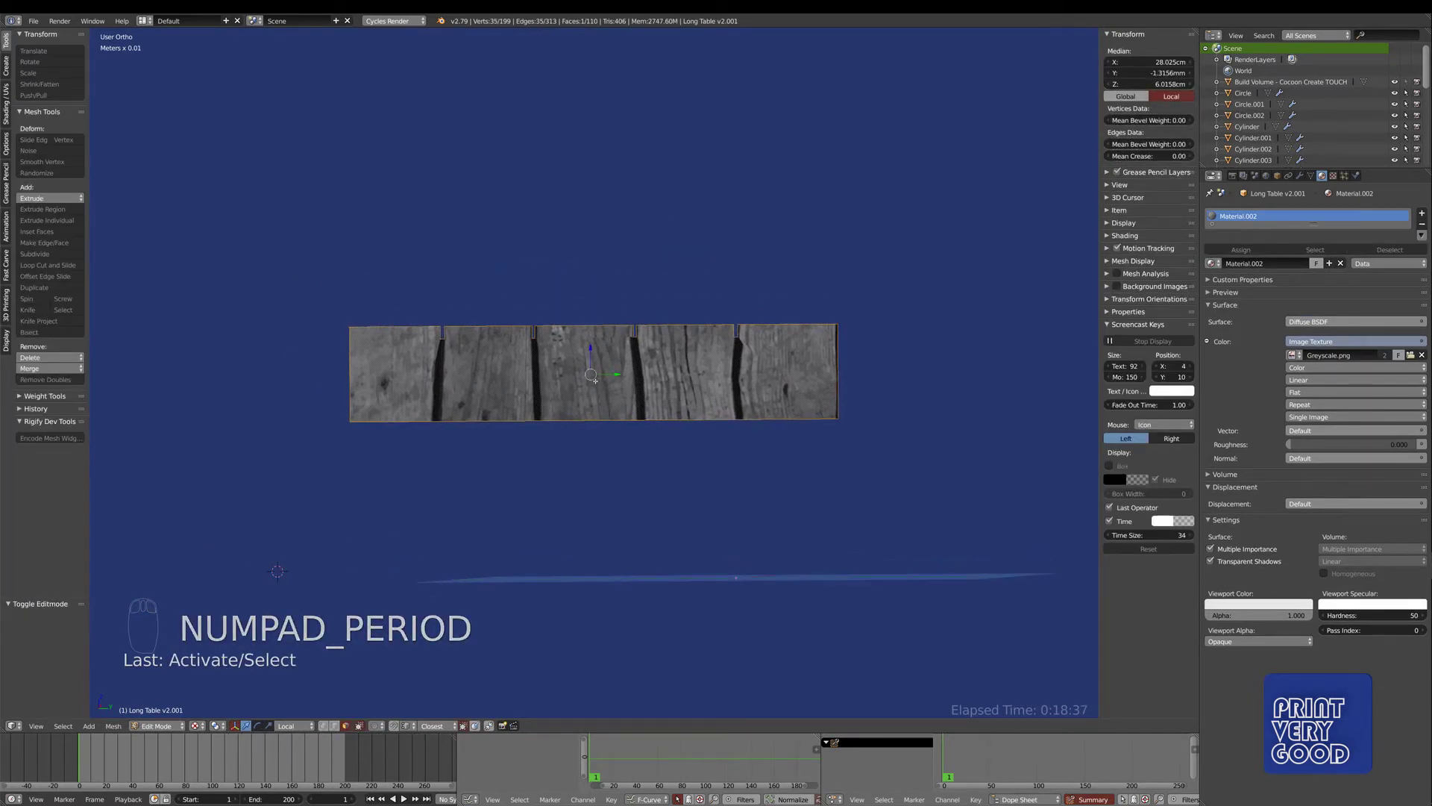
key(KP_3)
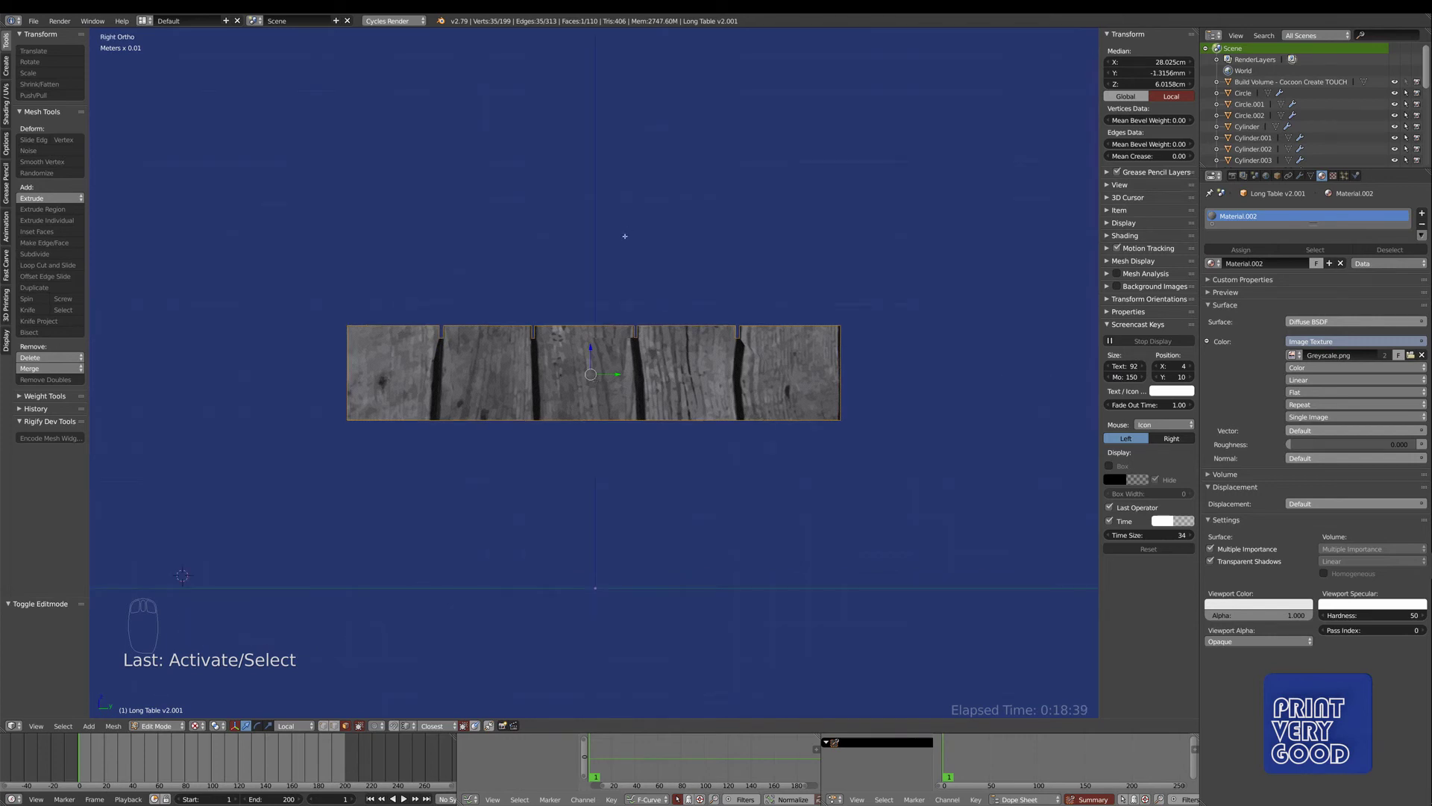
- Show the end face in wireframe with vertex selection and select the lower-edge vertex beneath the first groove
scroll(448, 417, up, 4)
key(Tab)
key(Tab)
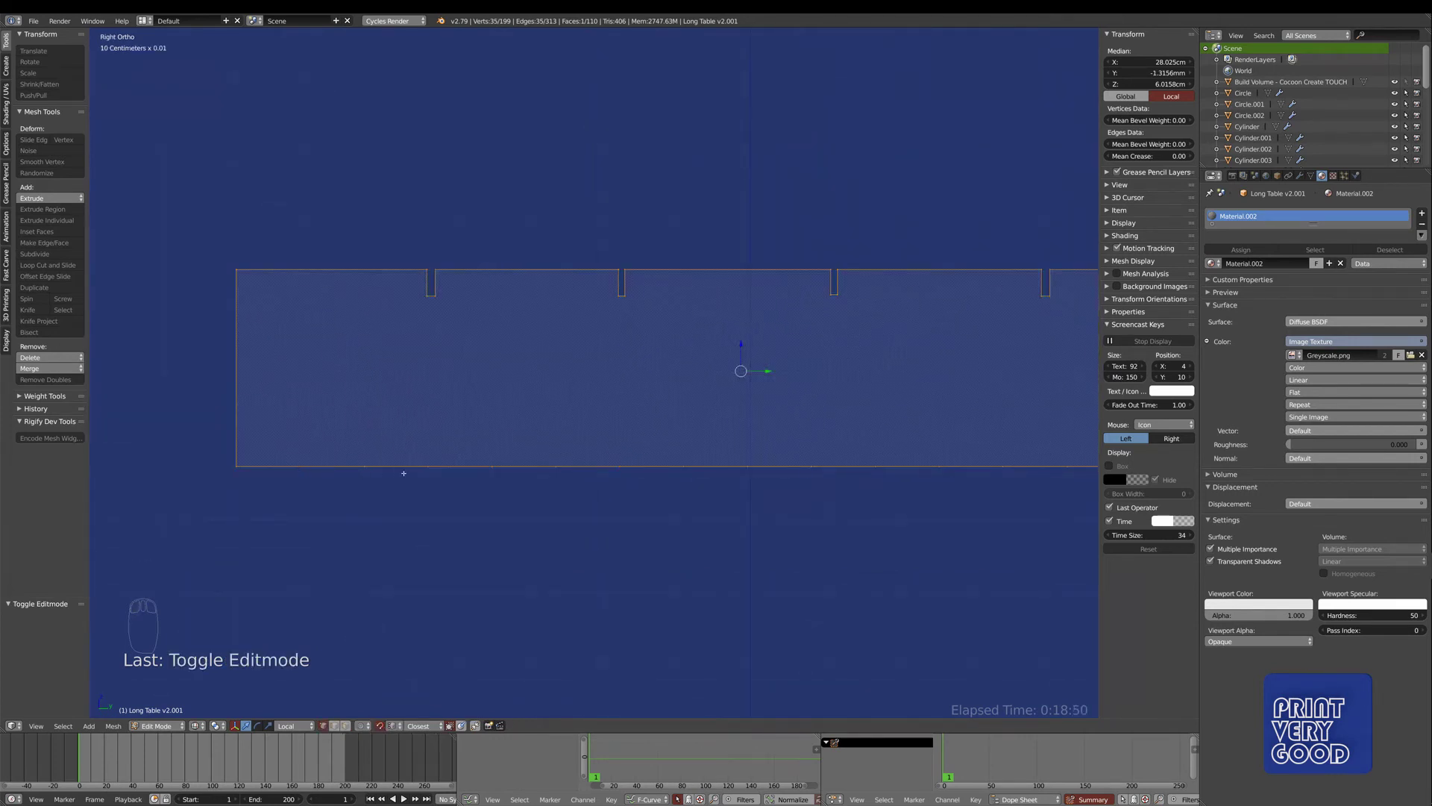
right_click(425, 467)
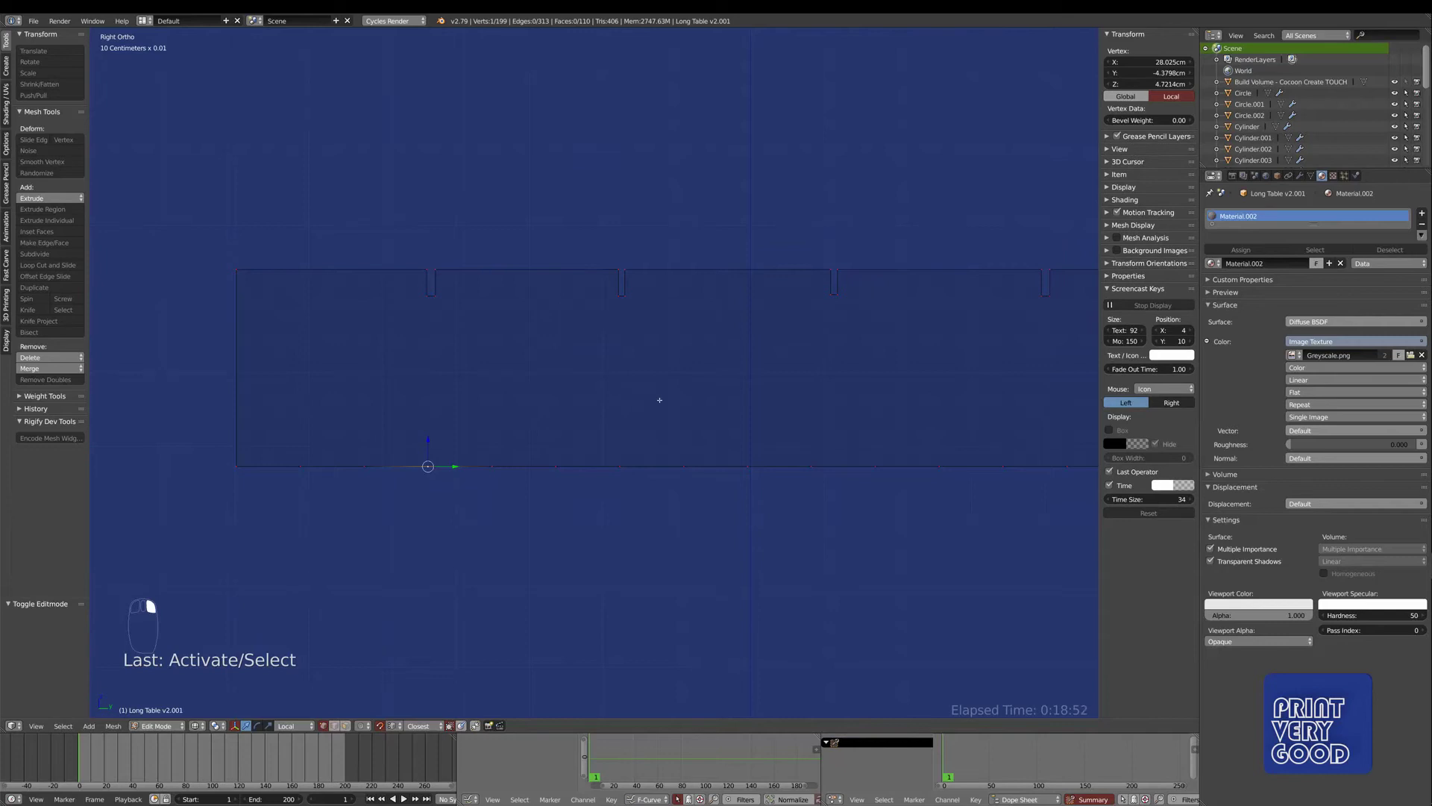
shift+middle_drag(659, 400, 438, 364)
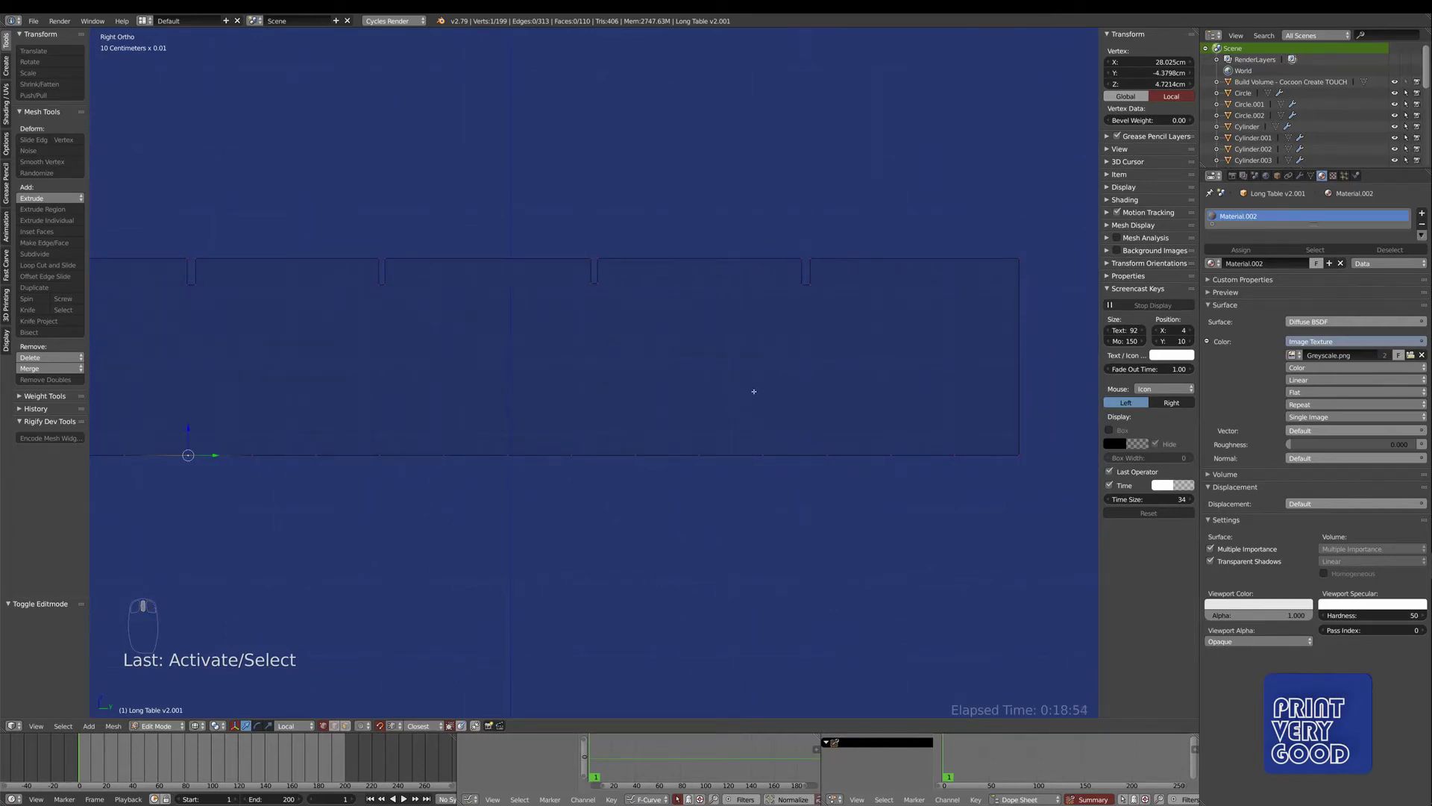
- Align two bottom-edge vertices under the groove nearest the +Y end, at Y about 3.95 and 4.06 cm, and dissolve the spare vertex beyond them
right_click(827, 457)
key(g)
click(799, 285)
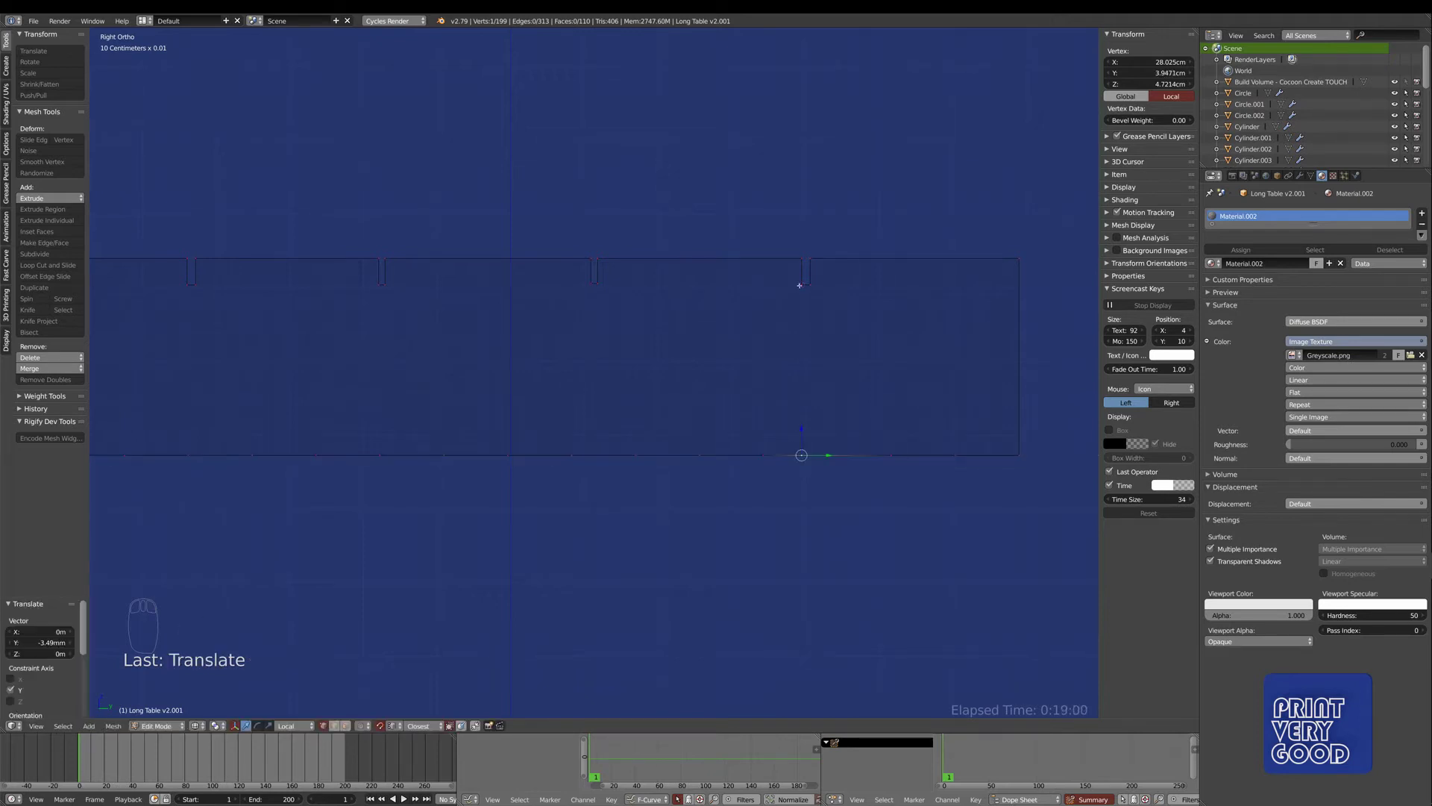
right_click(891, 455)
key(g)
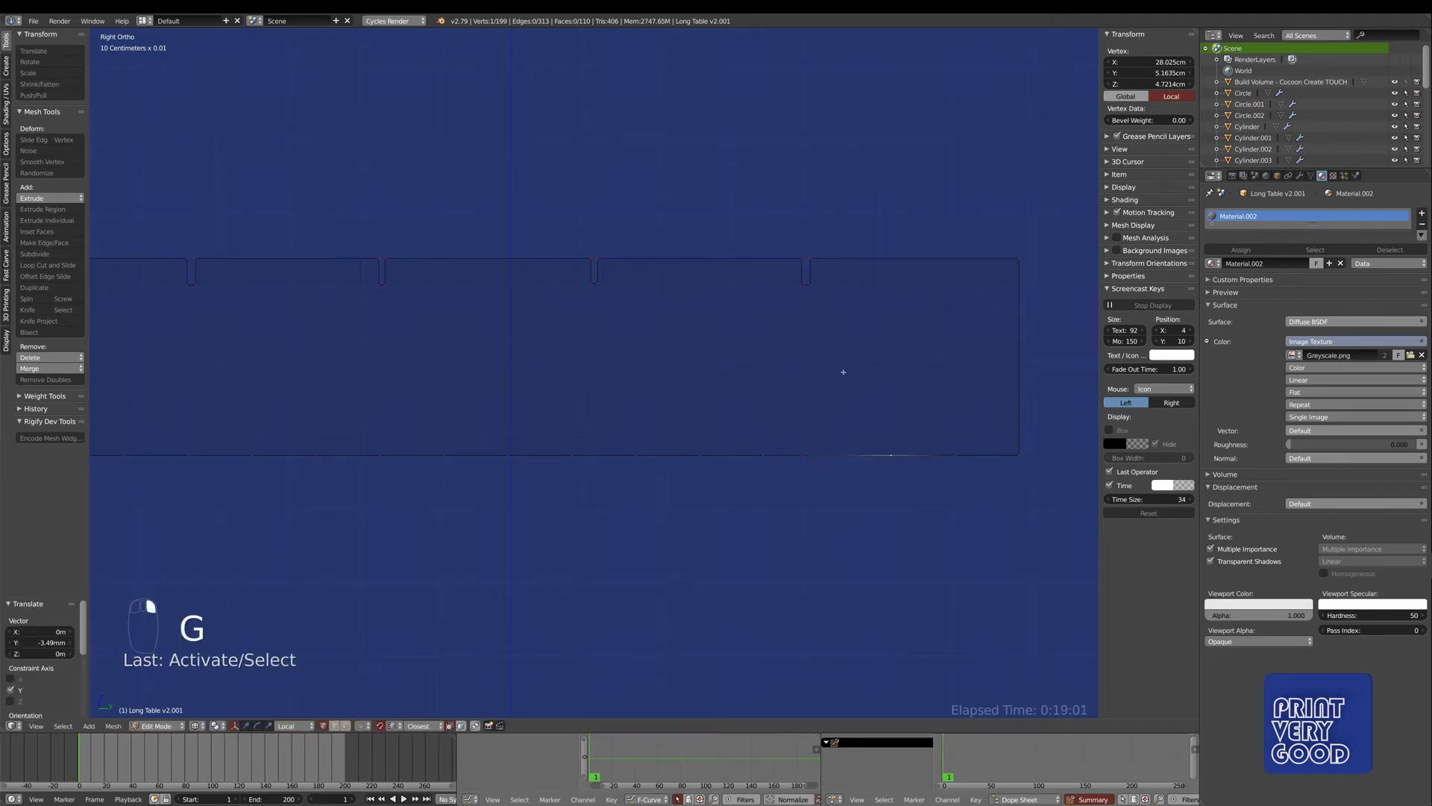
click(810, 285)
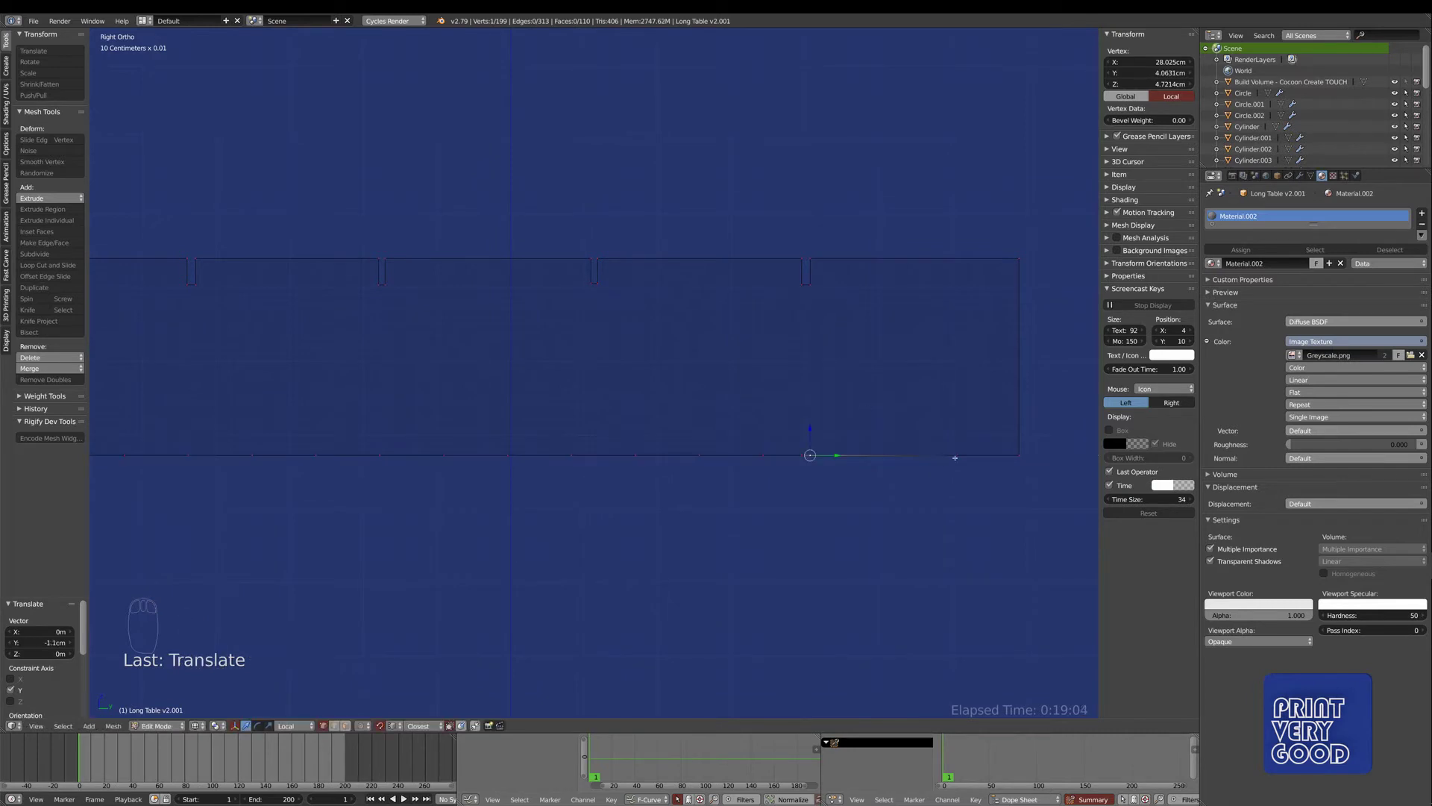
right_click(955, 458)
key(ctrl+x)
- Align two bottom-edge vertices under the next groove inward from the +Y end, at Y about 1.09 cm and 1.18 cm
shift+middle_drag(739, 406, 782, 428)
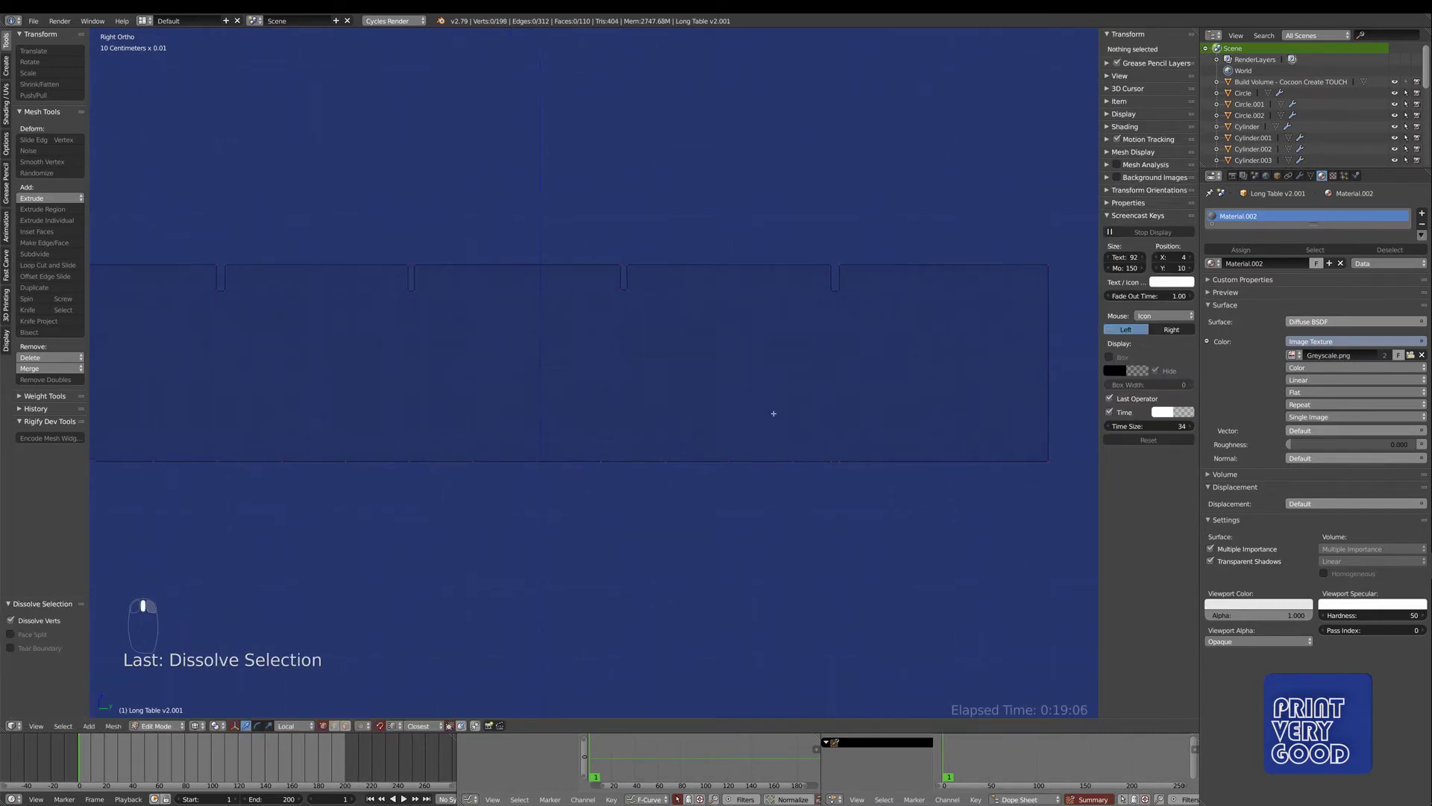
right_click(619, 479)
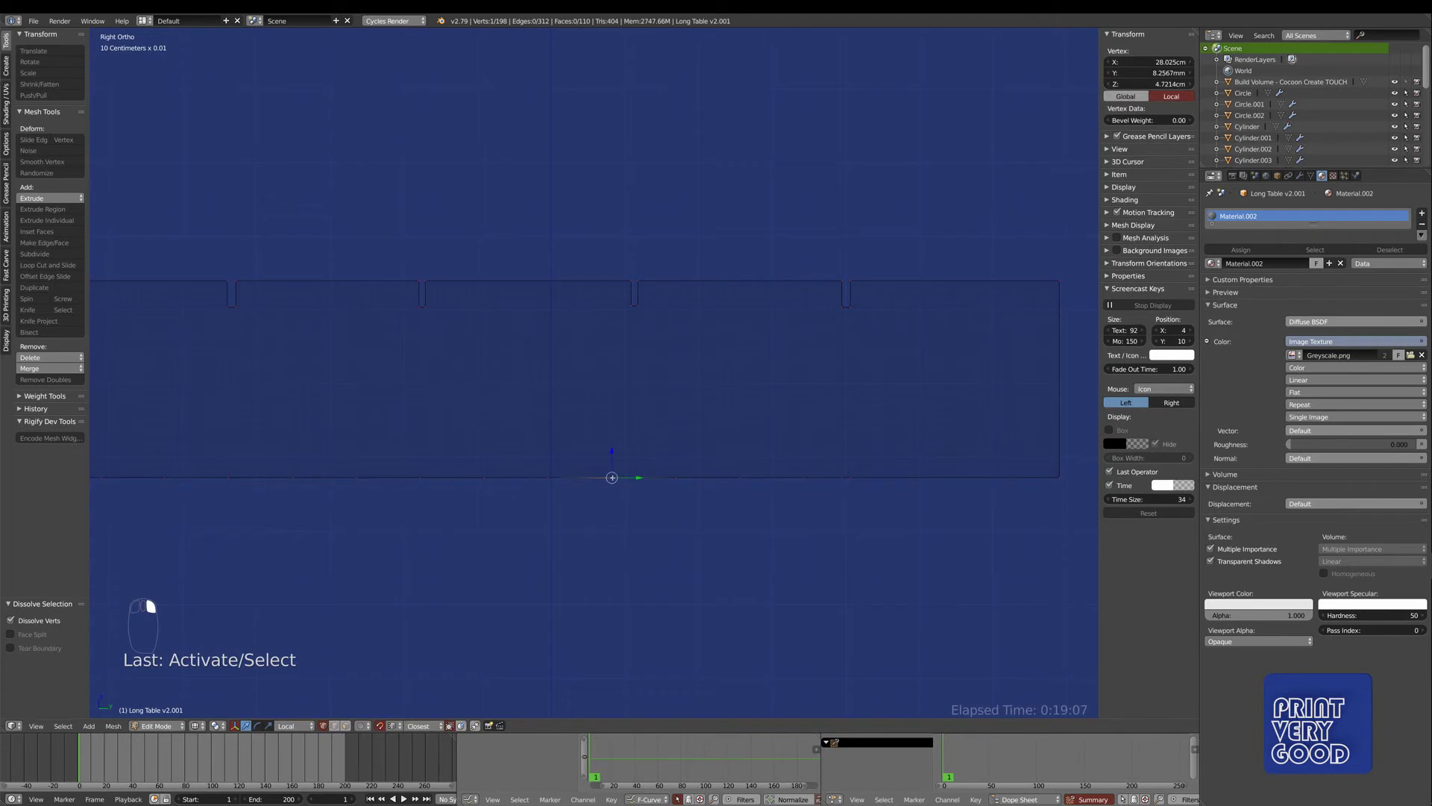
key(g)
key(y)
click(630, 305)
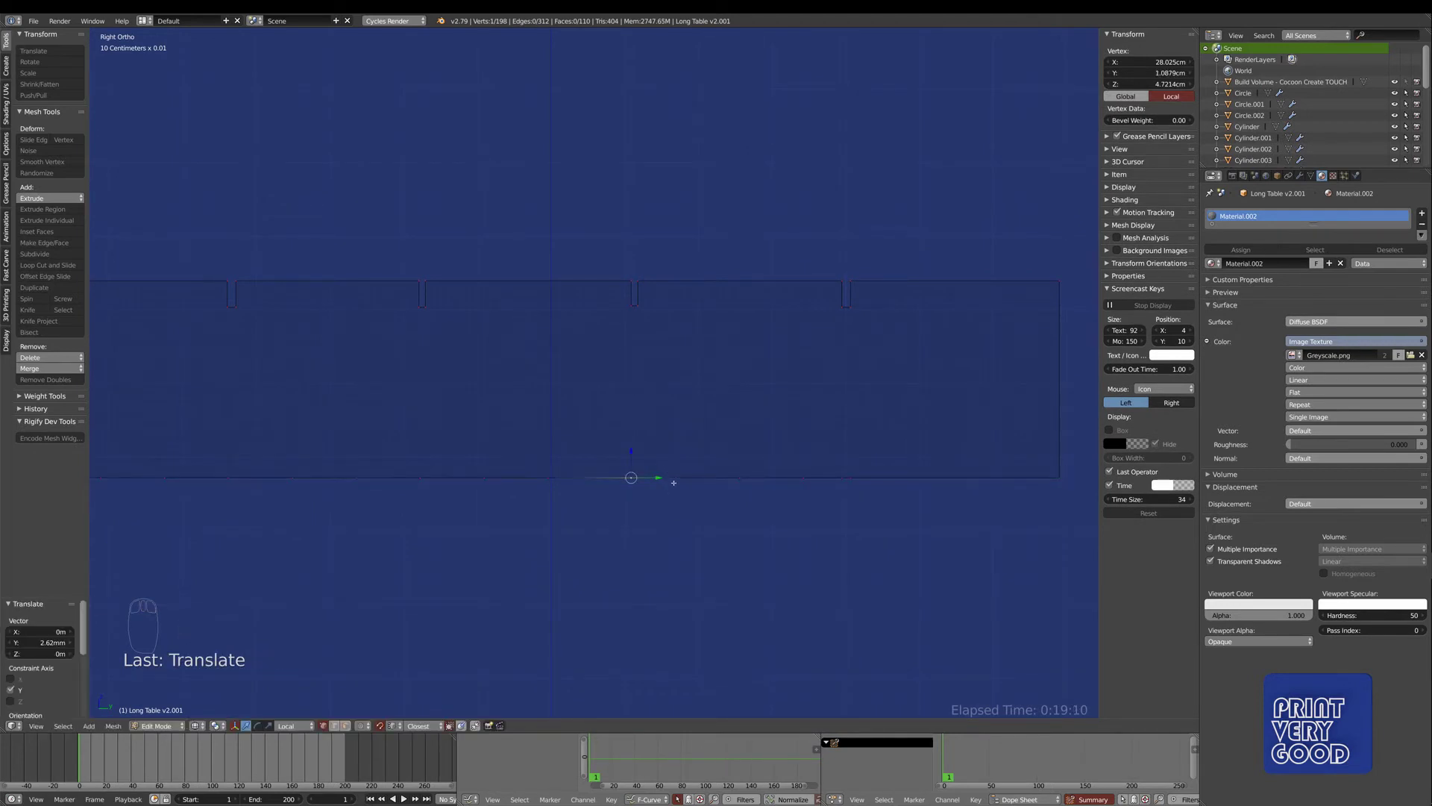
right_click(674, 480)
key(g)
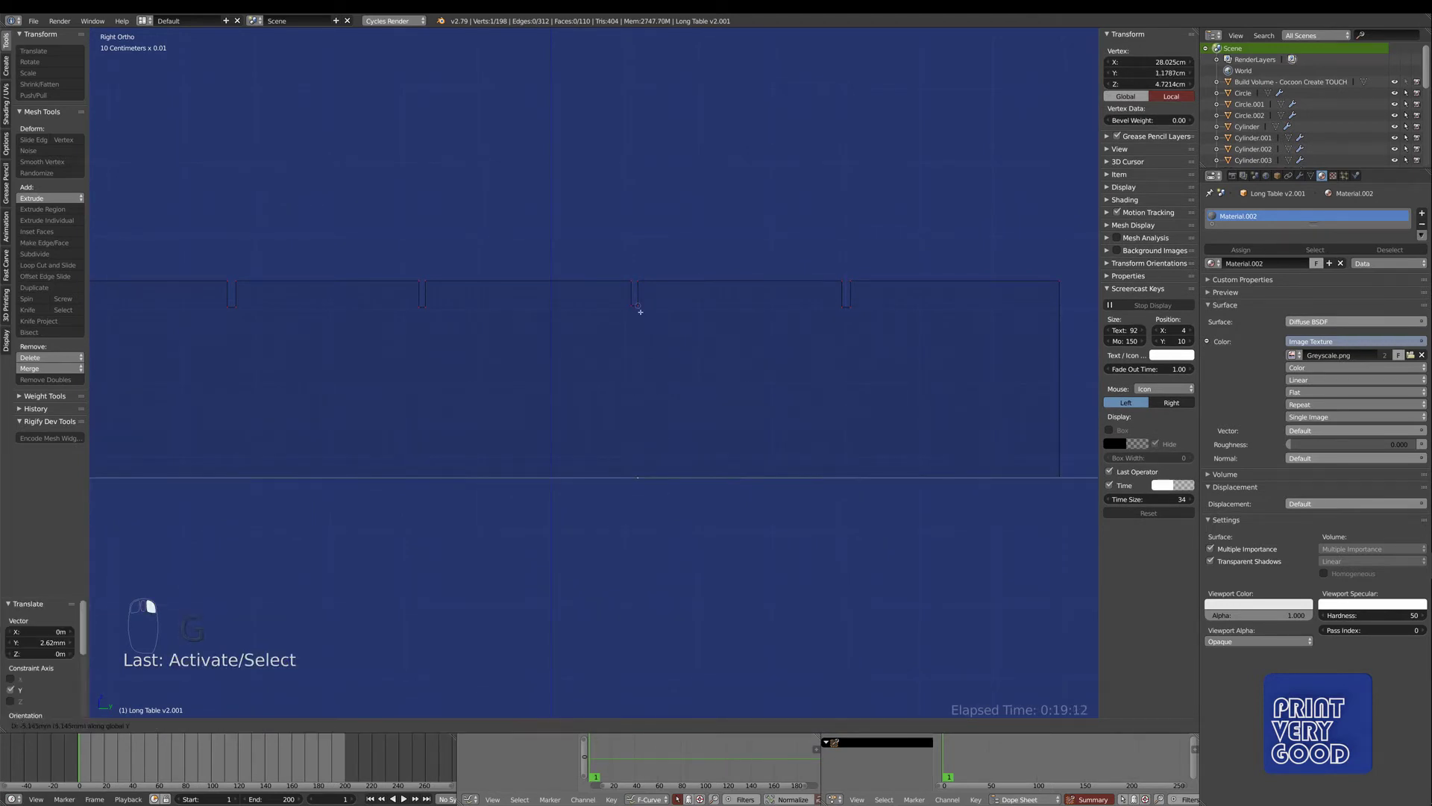
click(639, 311)
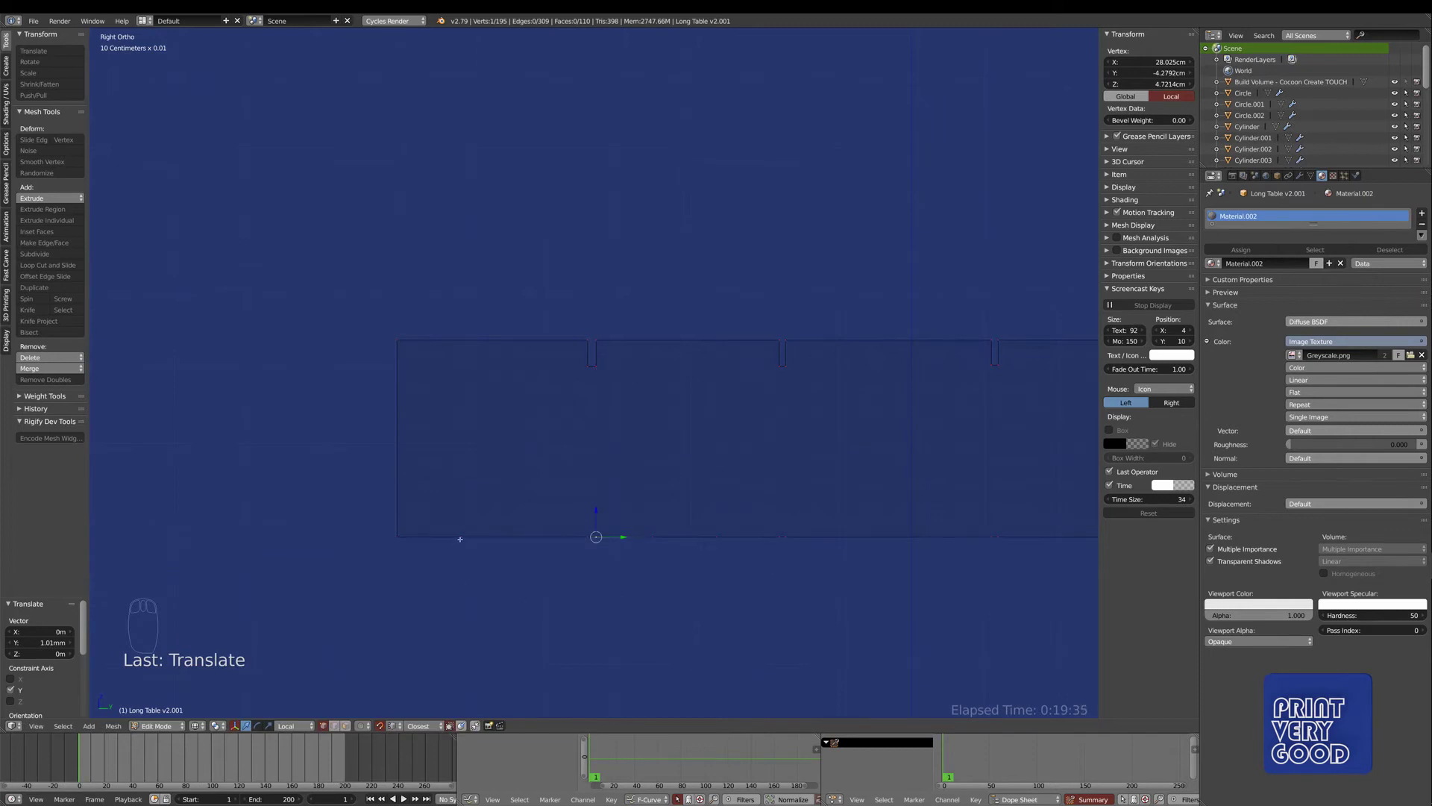
- Dissolve the surplus bottom-edge vertices on either side of the groove nearest the -Y end
right_click(460, 538)
key(ctrl+x)
right_click(655, 537)
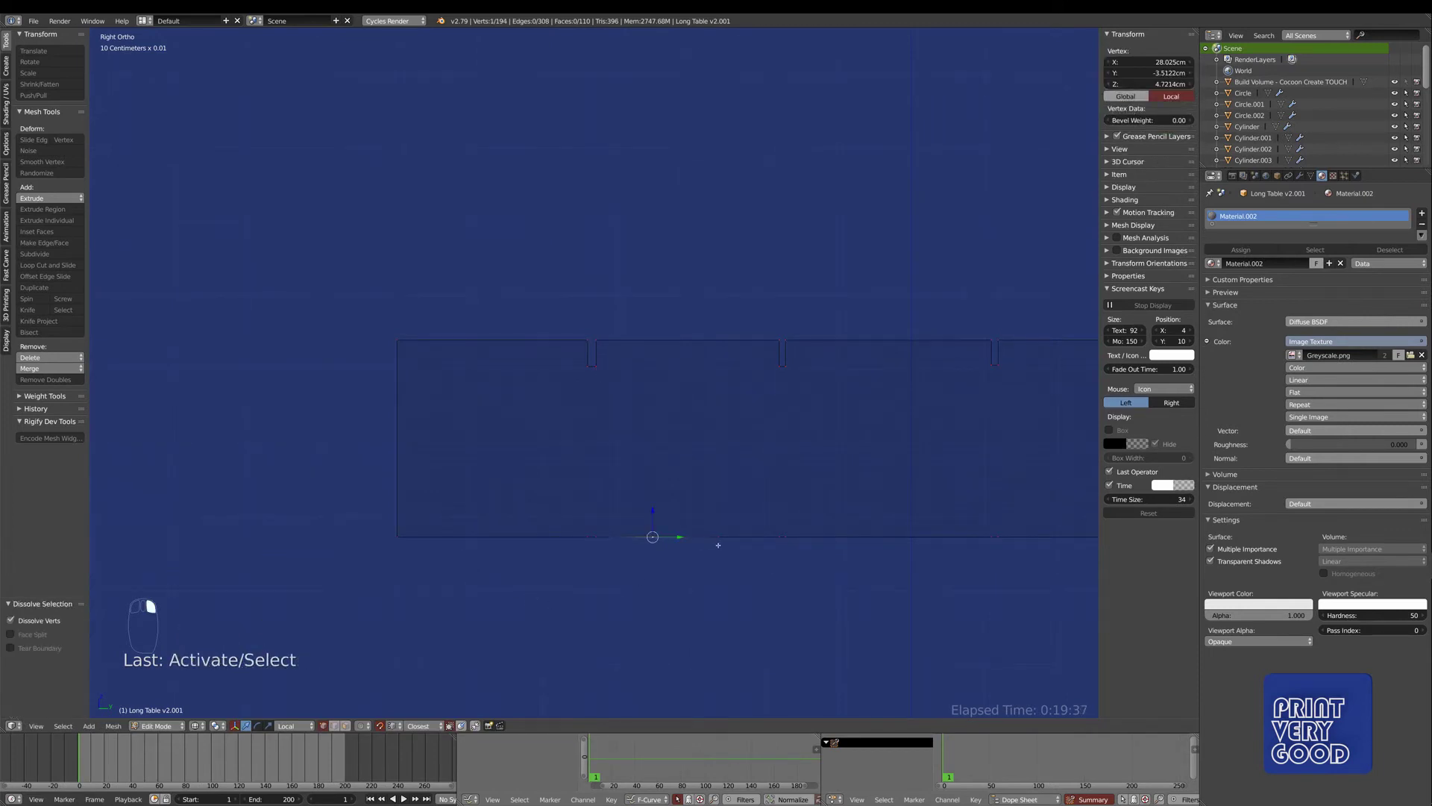
shift+right_click(719, 545)
key(ctrl+x)
- Connect both lower corners of the groove nearest the -Y end to the bottom-edge vertices directly below them
scroll(796, 505, down, 3)
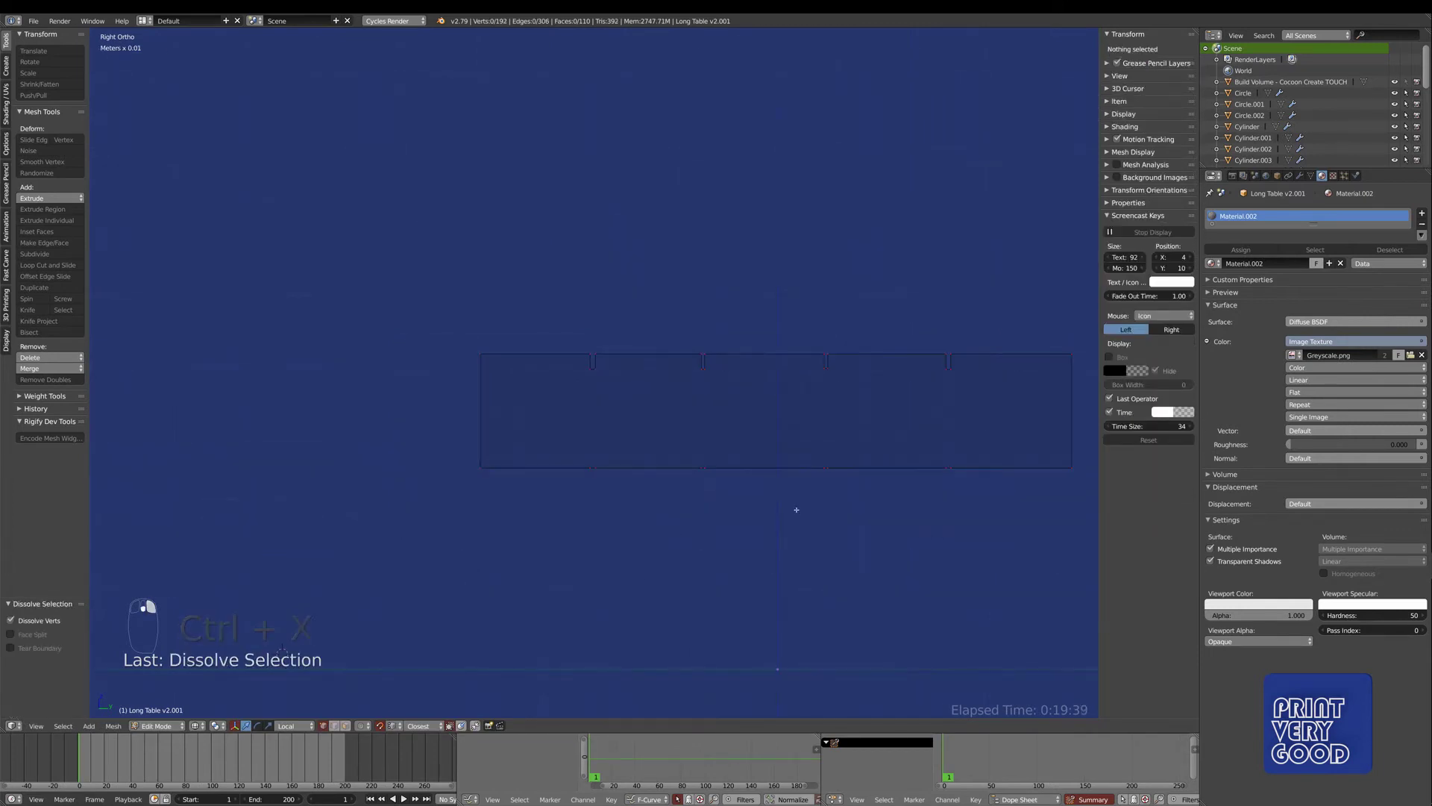
shift+middle_drag(796, 505, 662, 511)
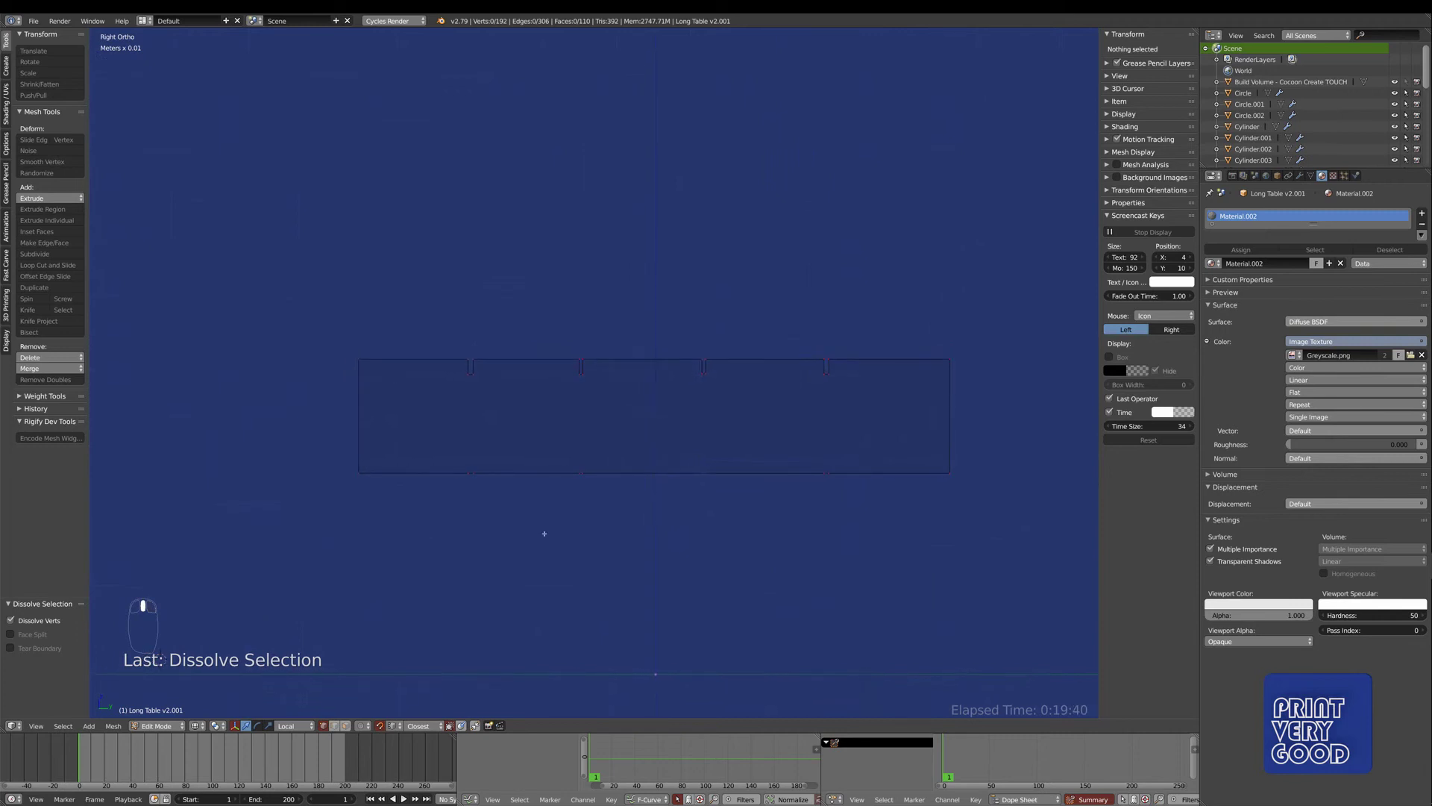
scroll(333, 458, up, 3)
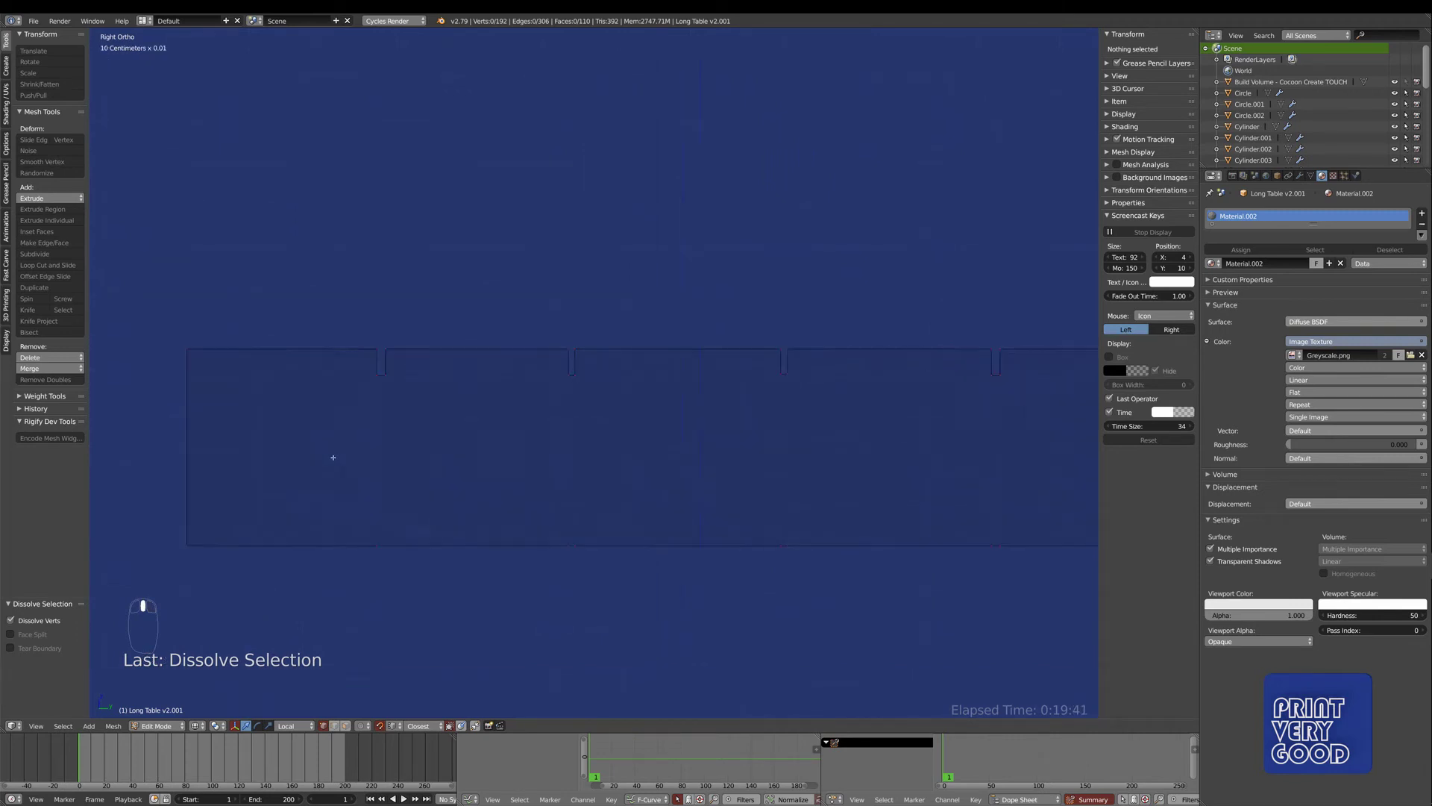
right_click(373, 385)
shift+right_click(376, 544)
key(j)
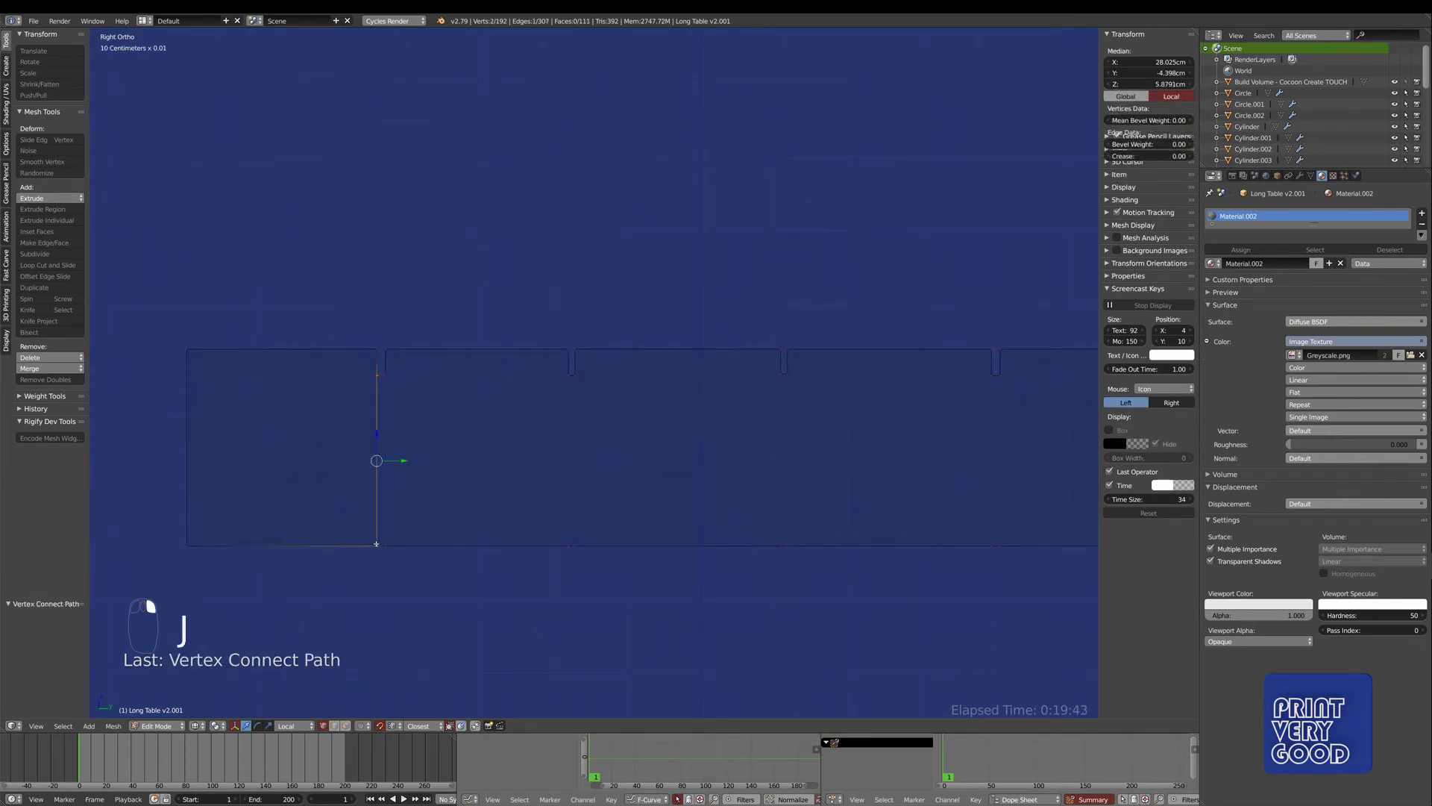
right_click(394, 474)
shift+right_click(384, 547)
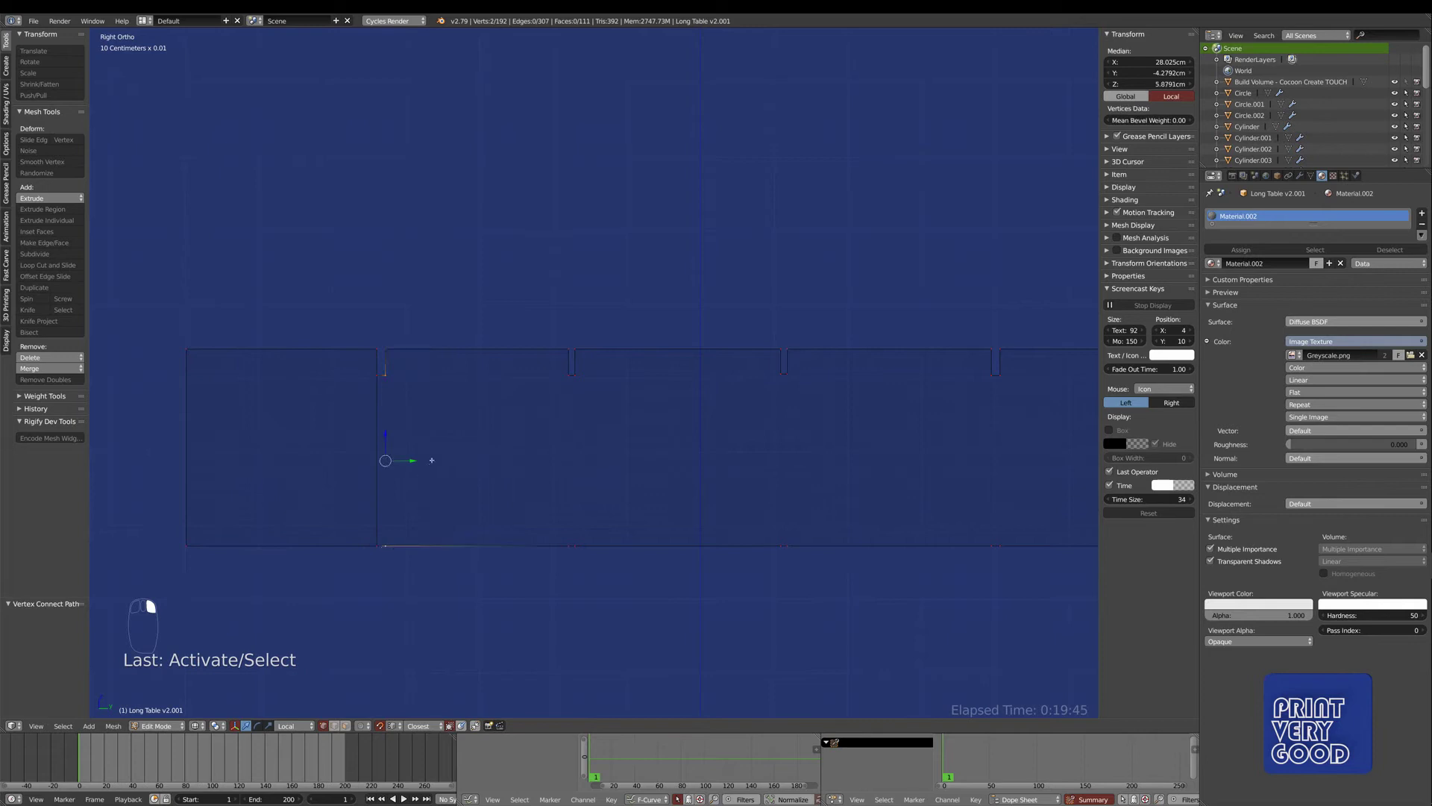
key(j)
- Connect the lower corners of the remaining grooves to their matching bottom-edge vertices with vertical edges
right_click(569, 375)
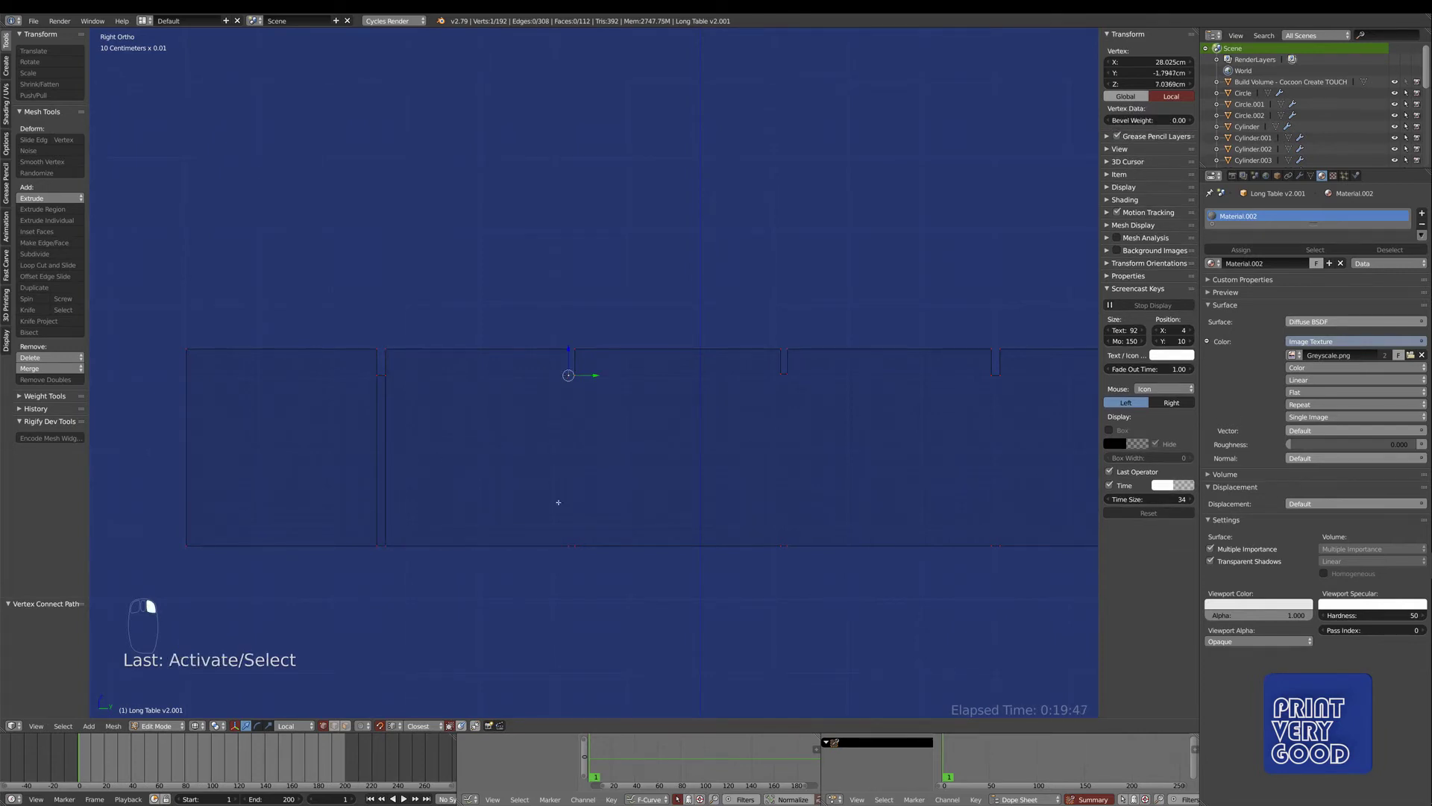
shift+right_click(568, 544)
key(j)
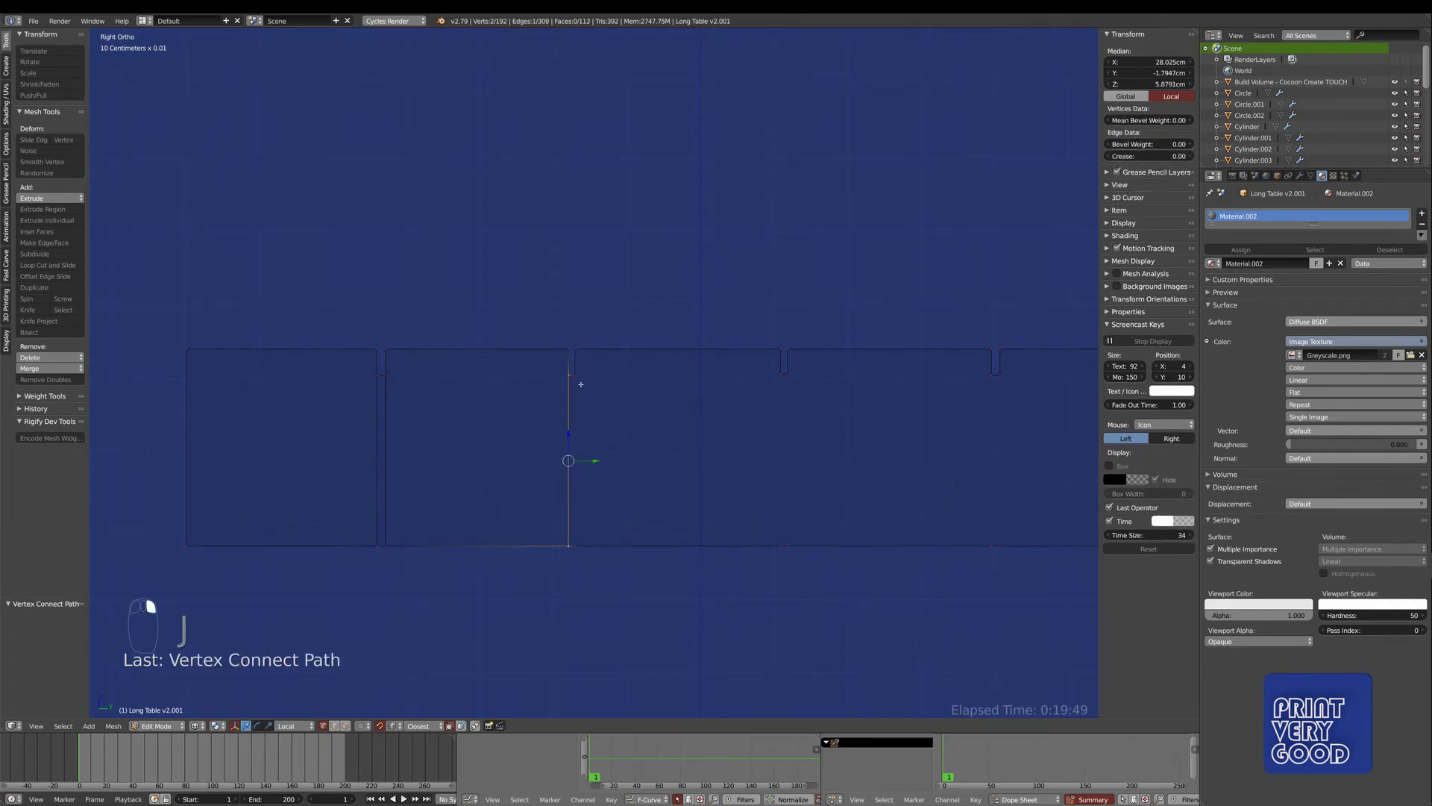
right_click(577, 379)
shift+right_click(582, 542)
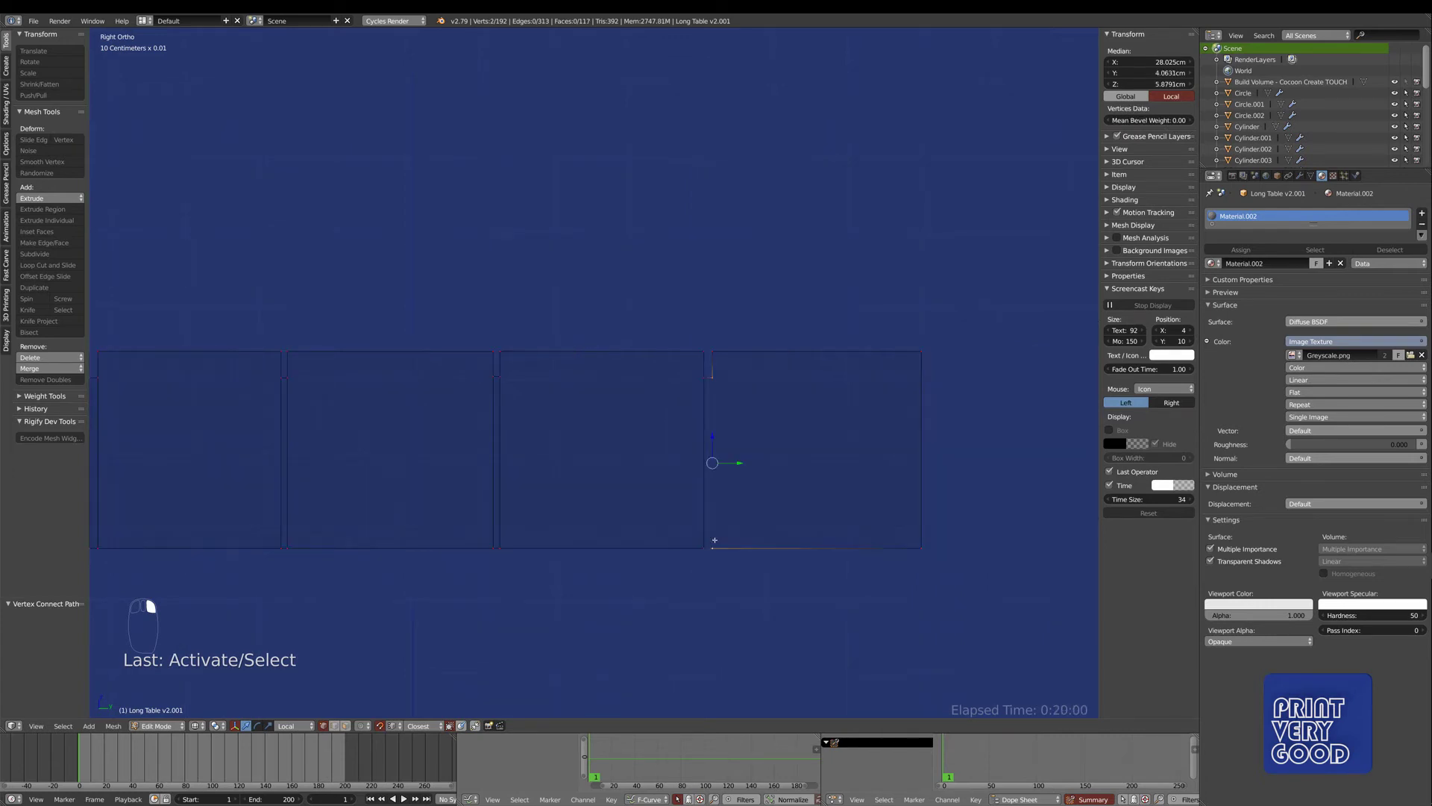
key(j)
- Reveal all hidden geometry of the long table and display the mesh in solid shading
middle_drag(725, 526, 579, 549)
key(Tab)
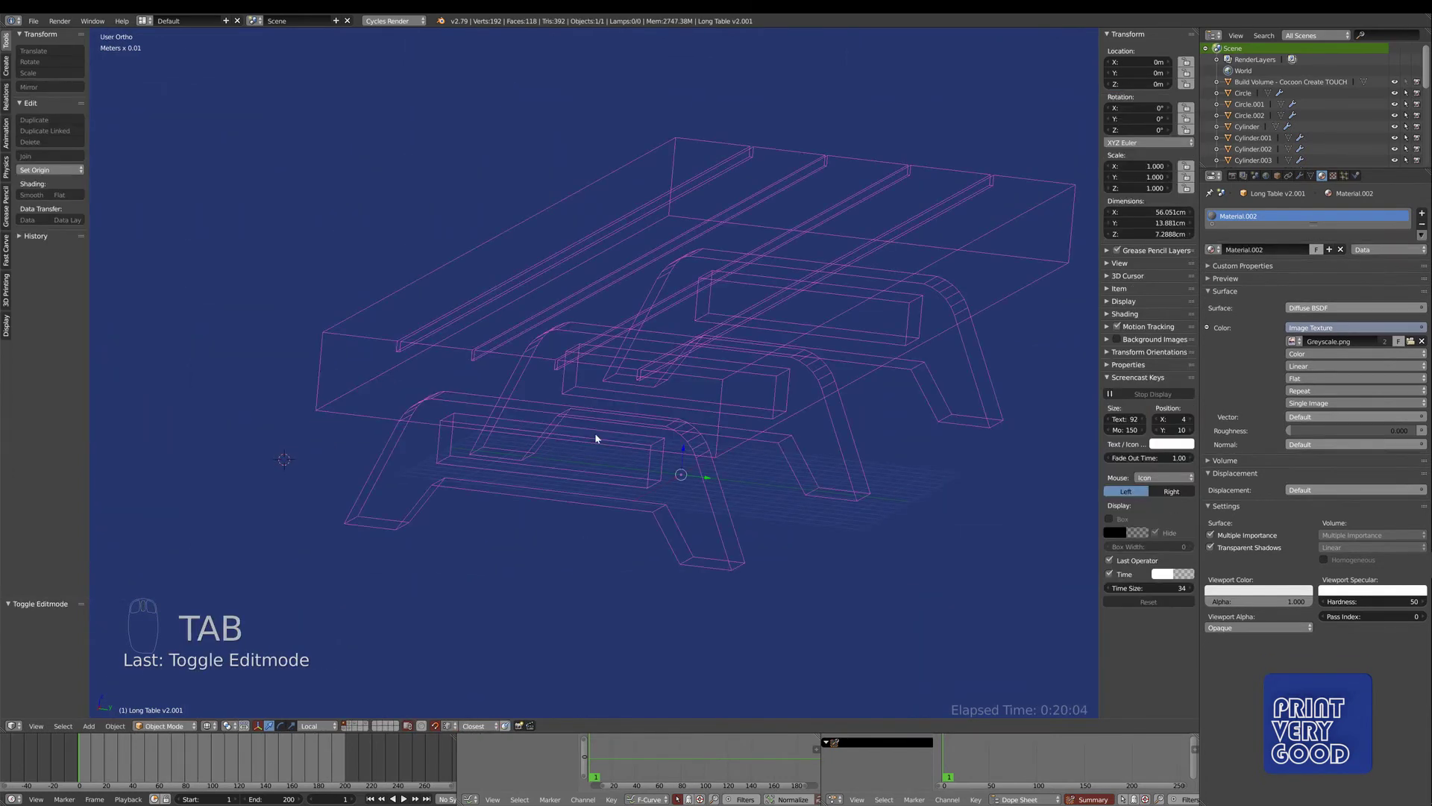
key(Tab)
key(a)
key(alt+h)
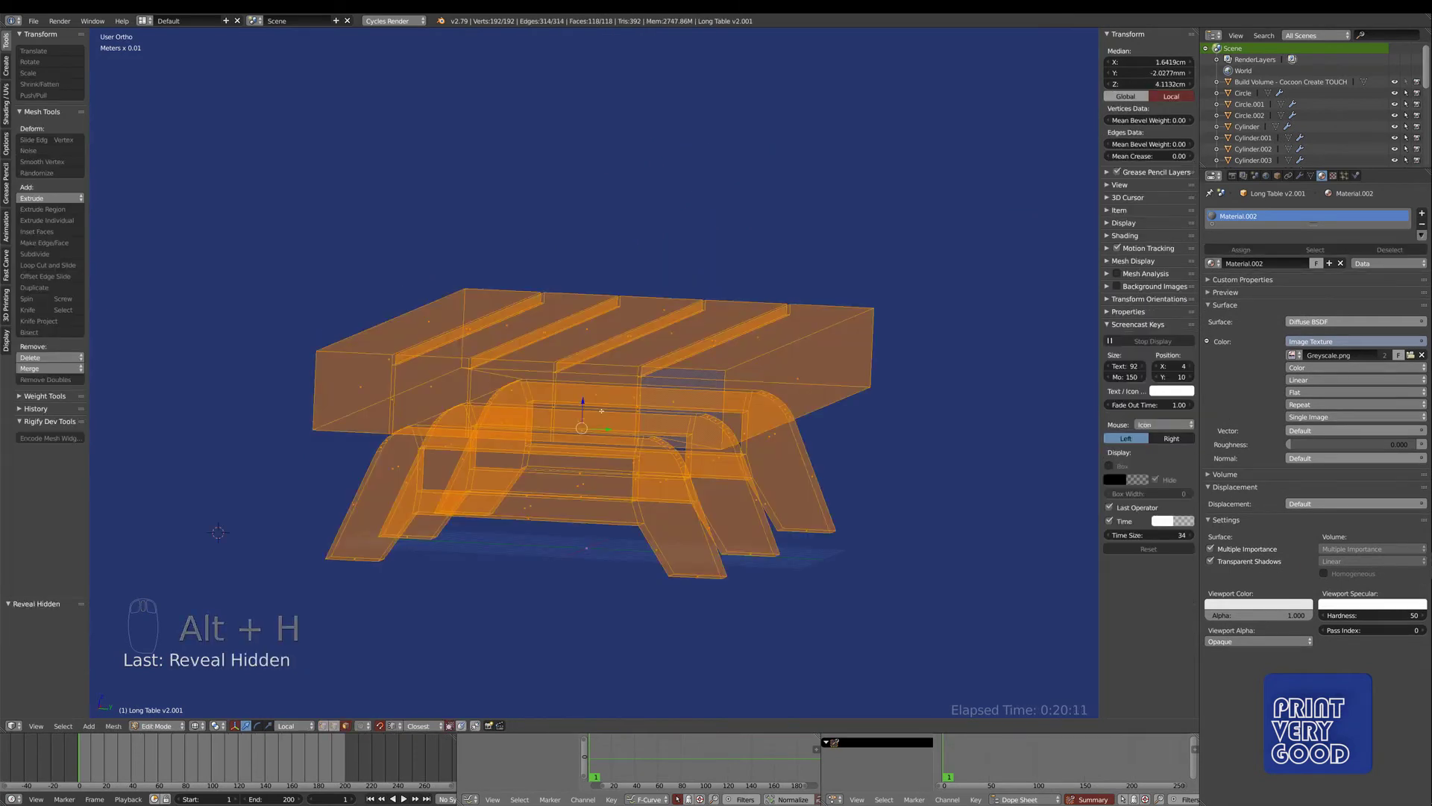
scroll(550, 345, up, 5)
key(z)
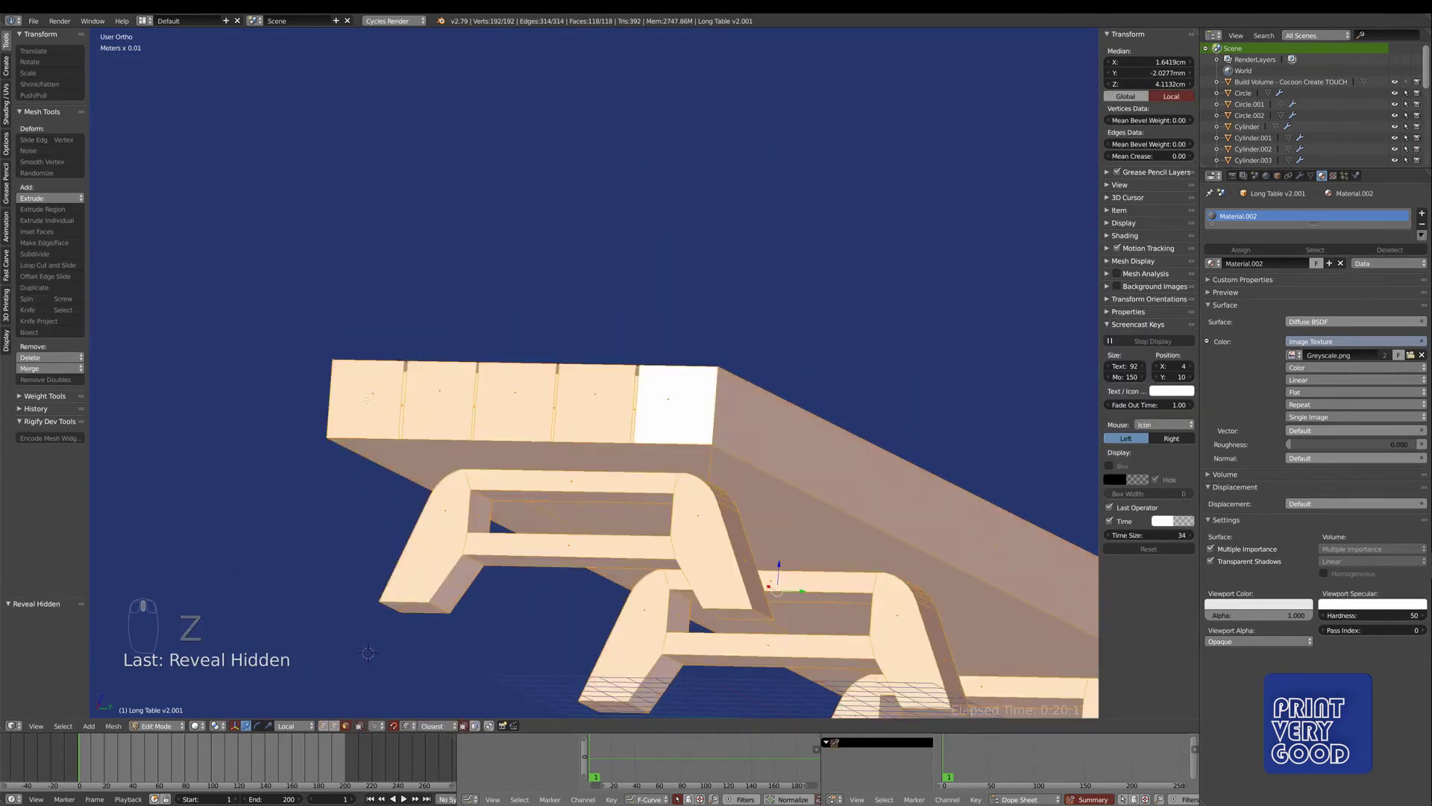
- Select all nine end faces of the tabletop, including the narrow strips beneath the grooves
right_click(394, 409)
shift+right_click(431, 403)
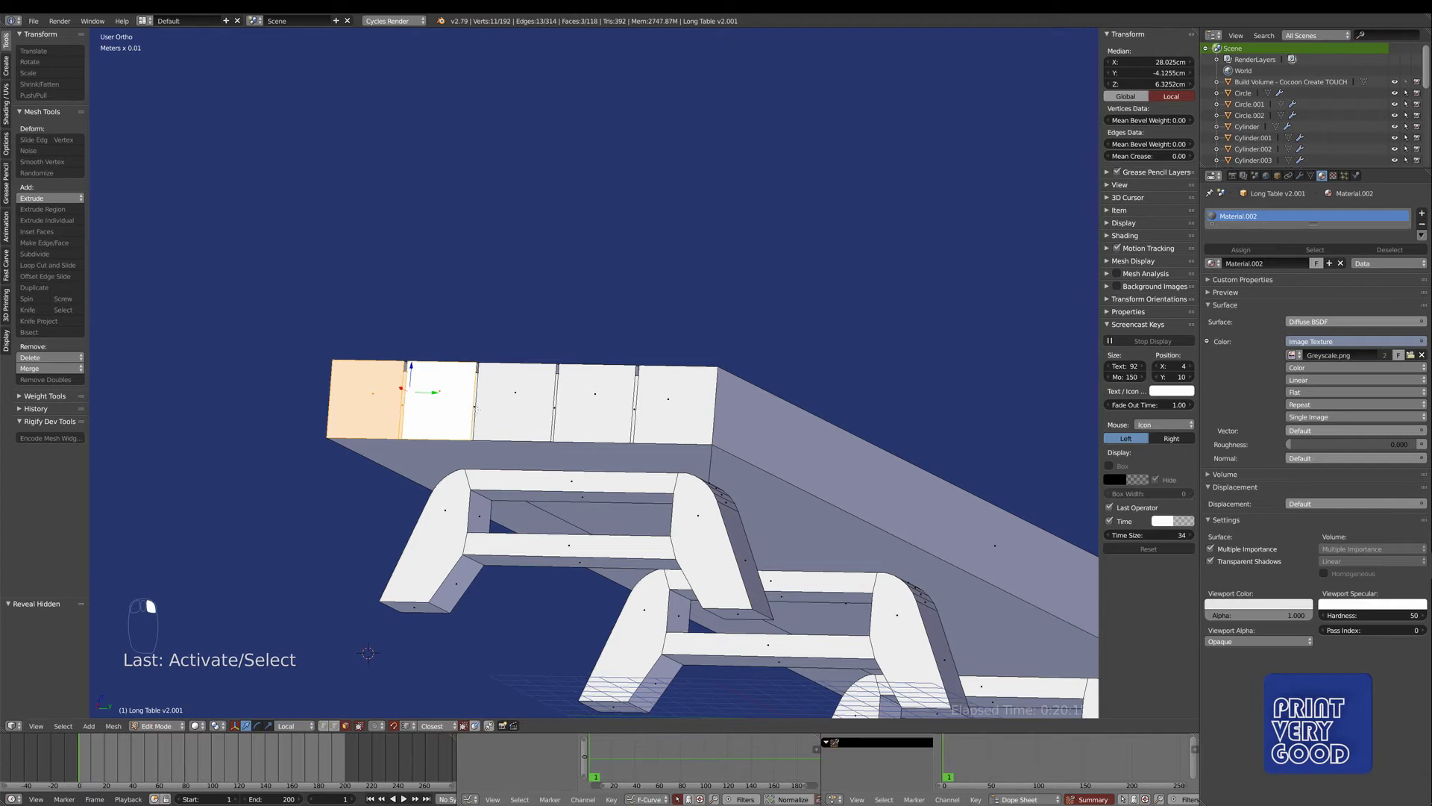
shift+right_click(537, 414)
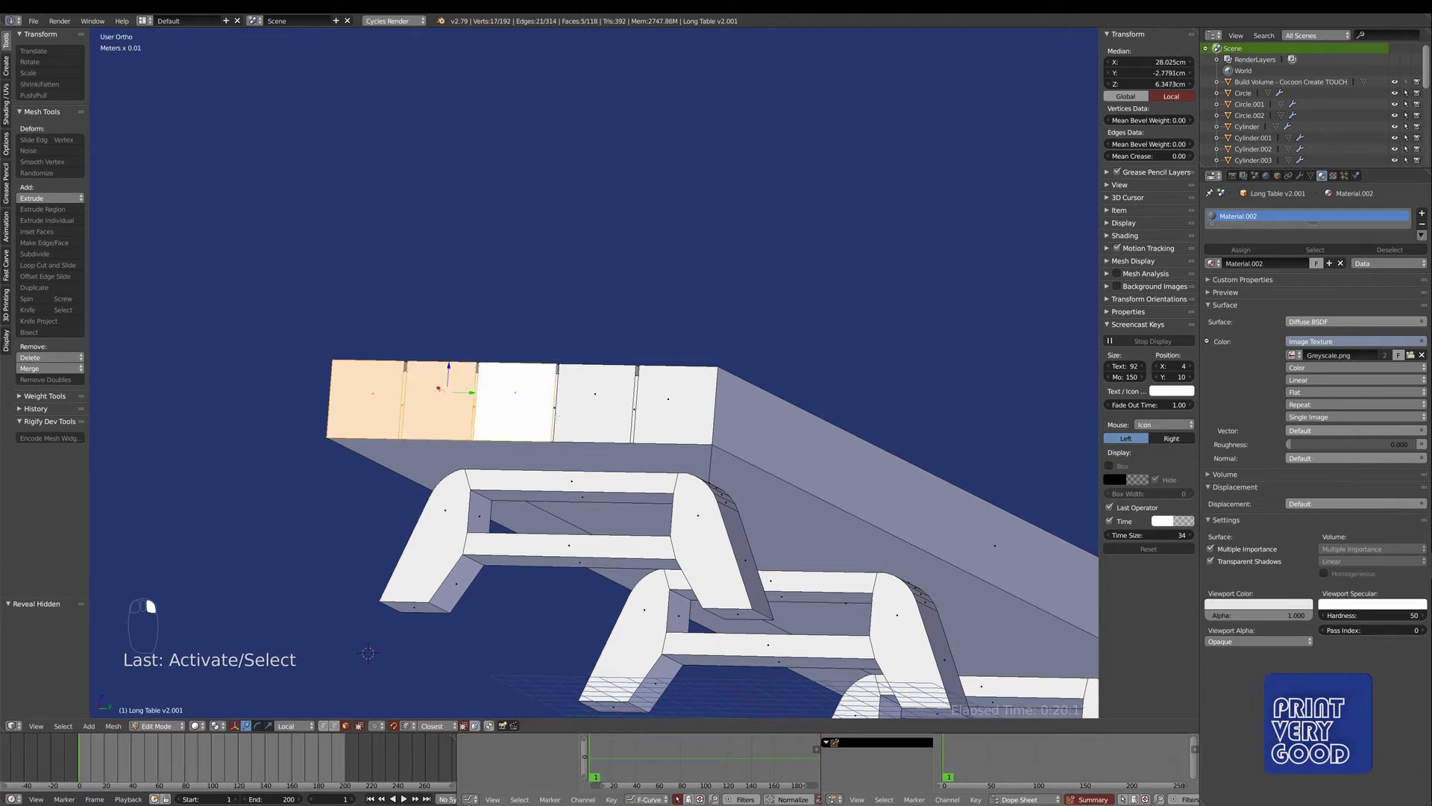
shift+right_click(585, 408)
mouse_move(650, 363)
middle_down()
mouse_move(637, 366)
mouse_move(652, 363)
middle_up()
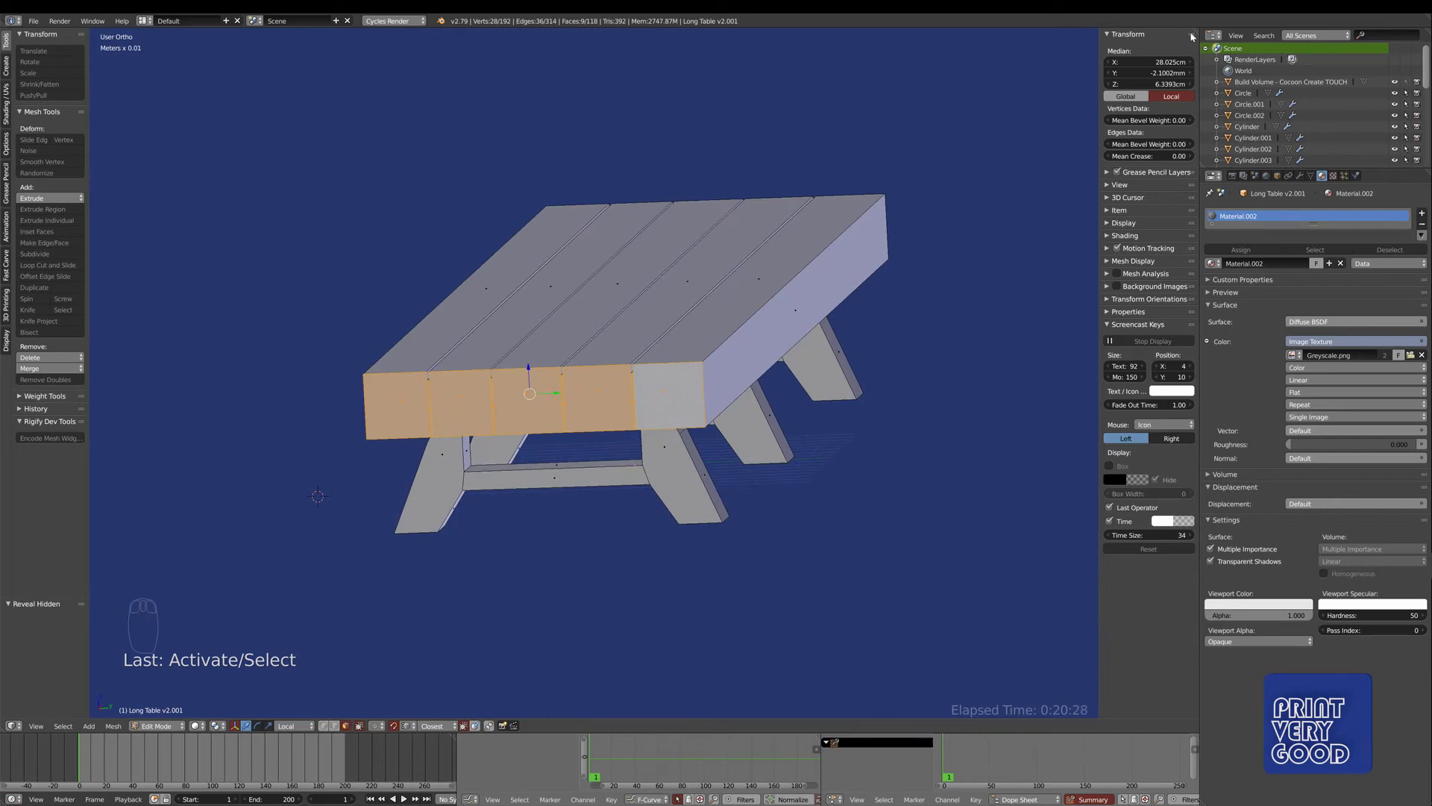
- Split the 3D view into a textured view of the table and a UV/Image Editor
drag(1192, 36, 625, 89)
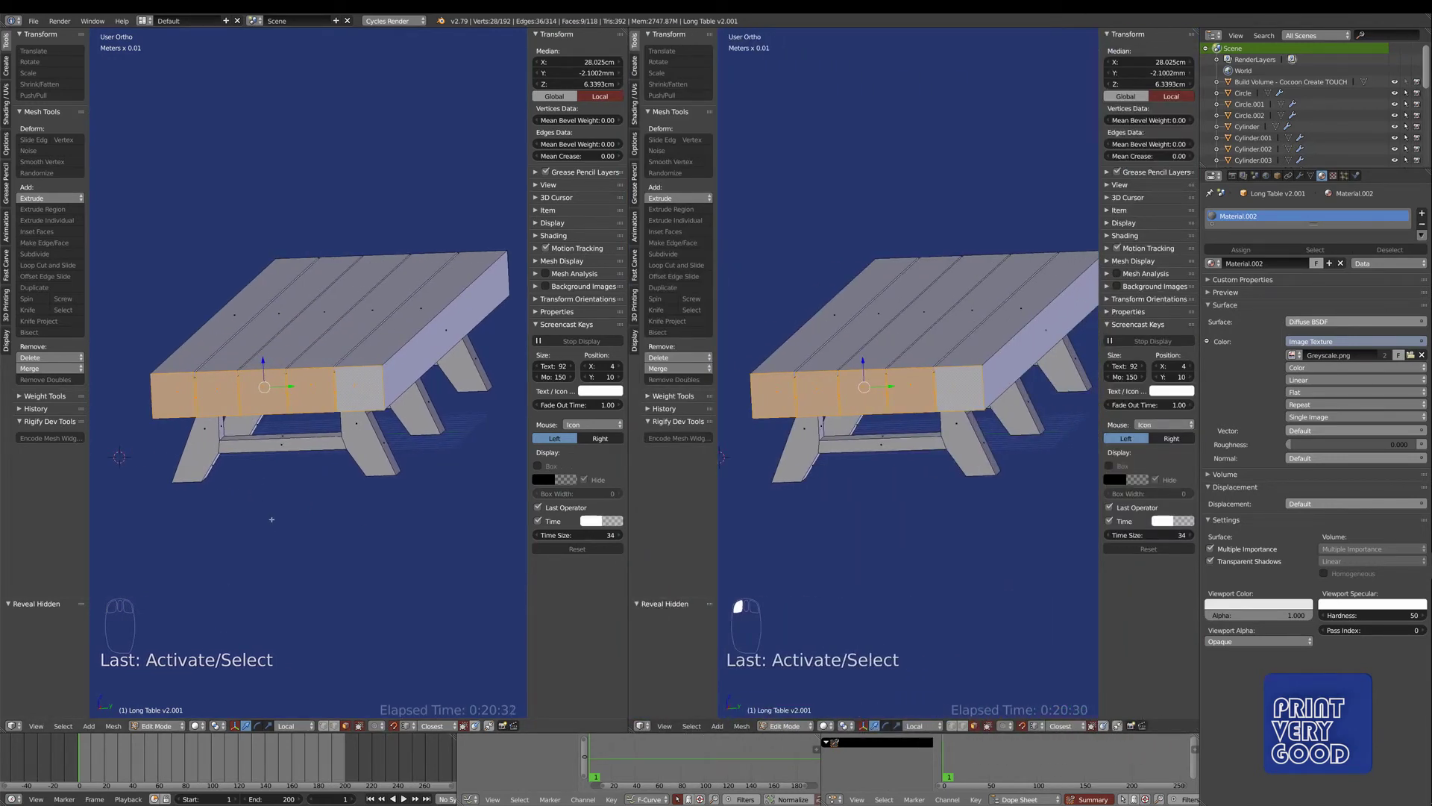
key(alt+z)
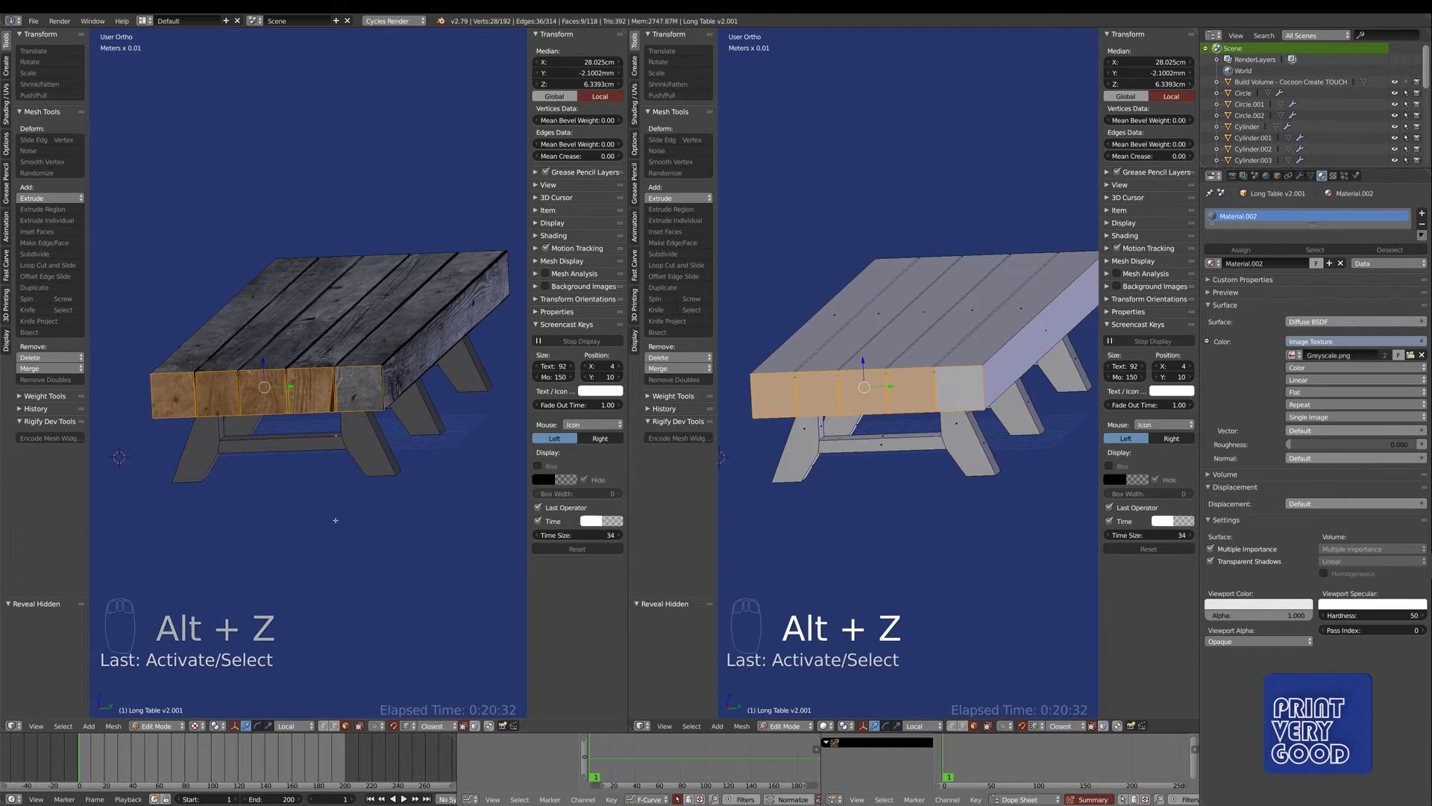
click(644, 727)
click(672, 637)
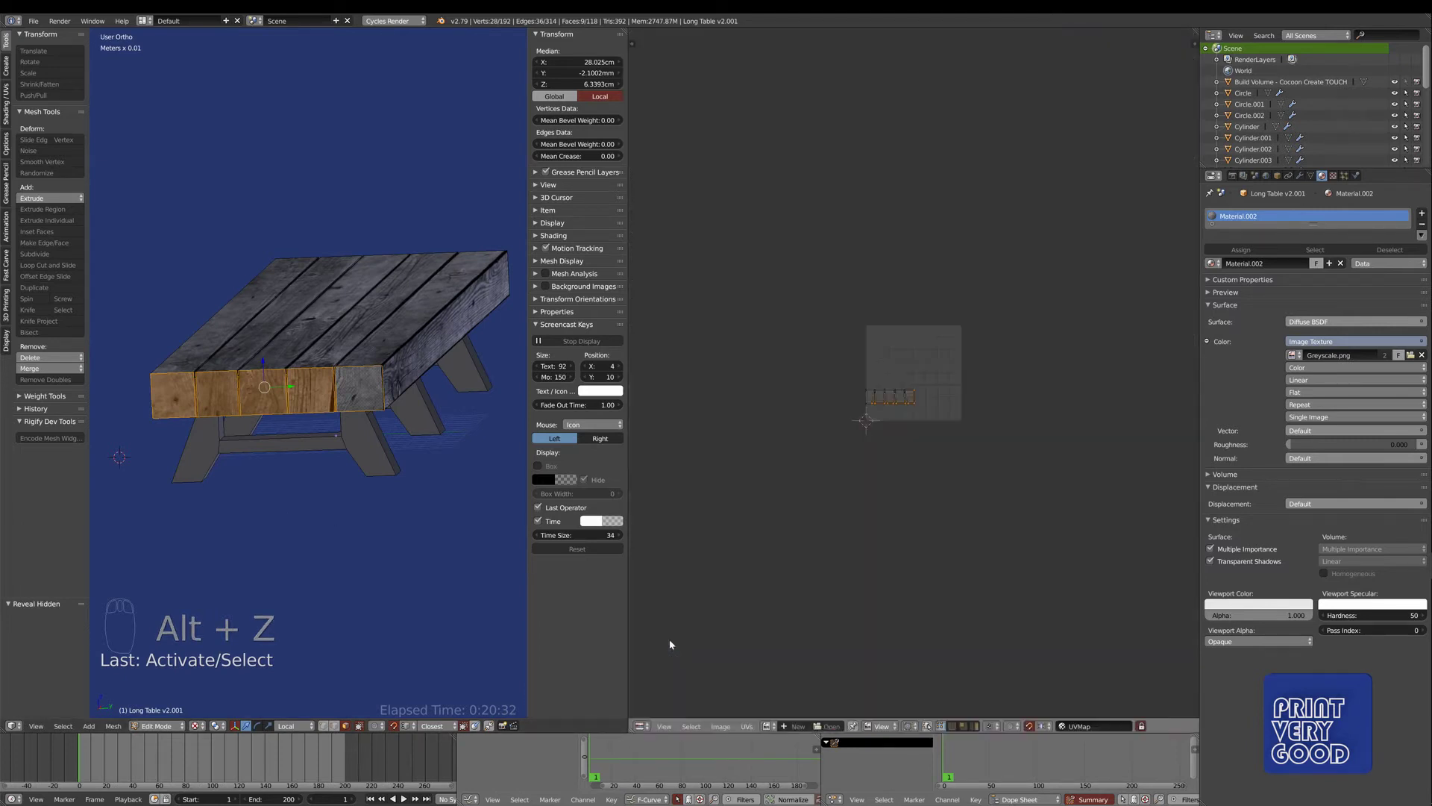
- Display Greyscale.png in the UV/Image Editor behind the UVs of the tabletop's end faces
click(769, 727)
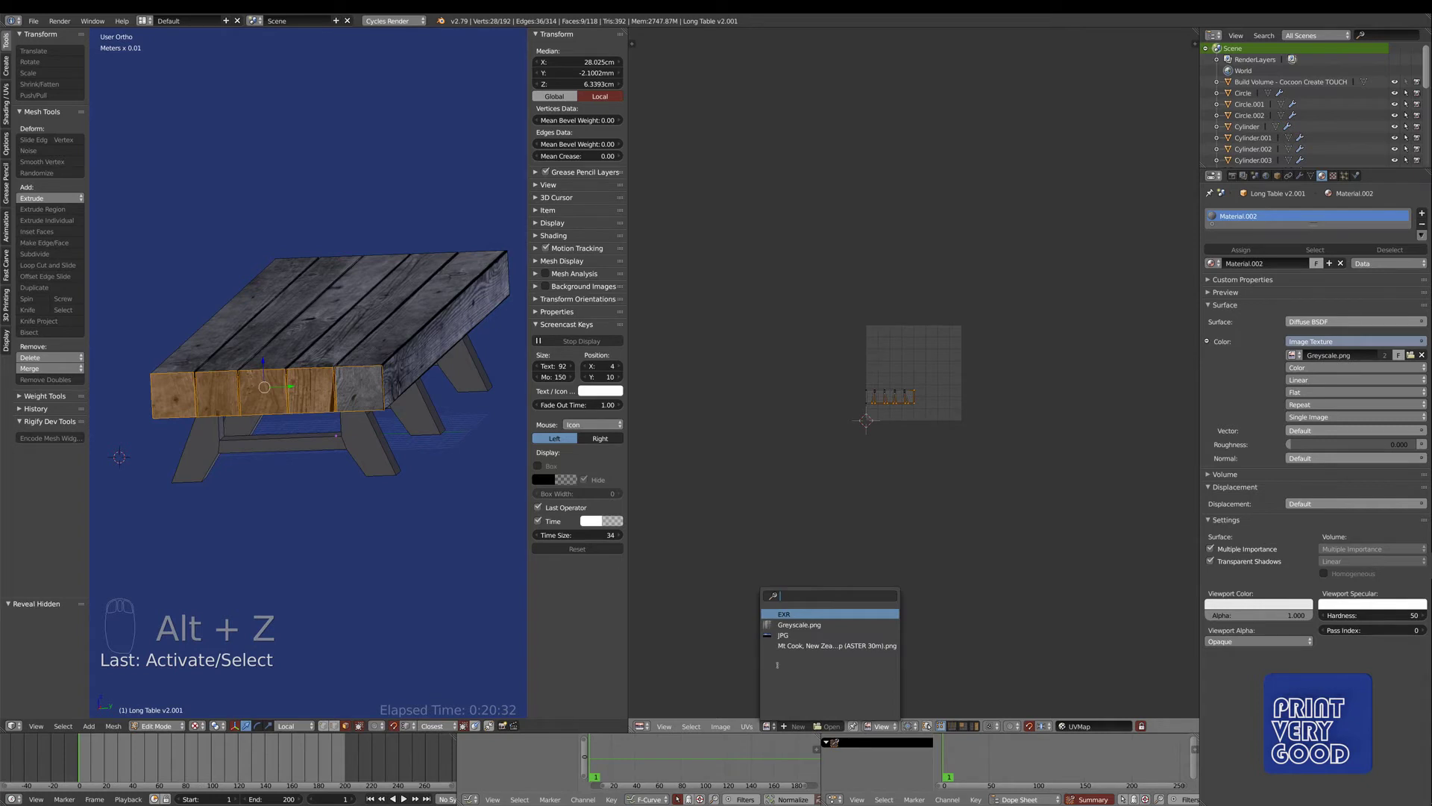
click(799, 624)
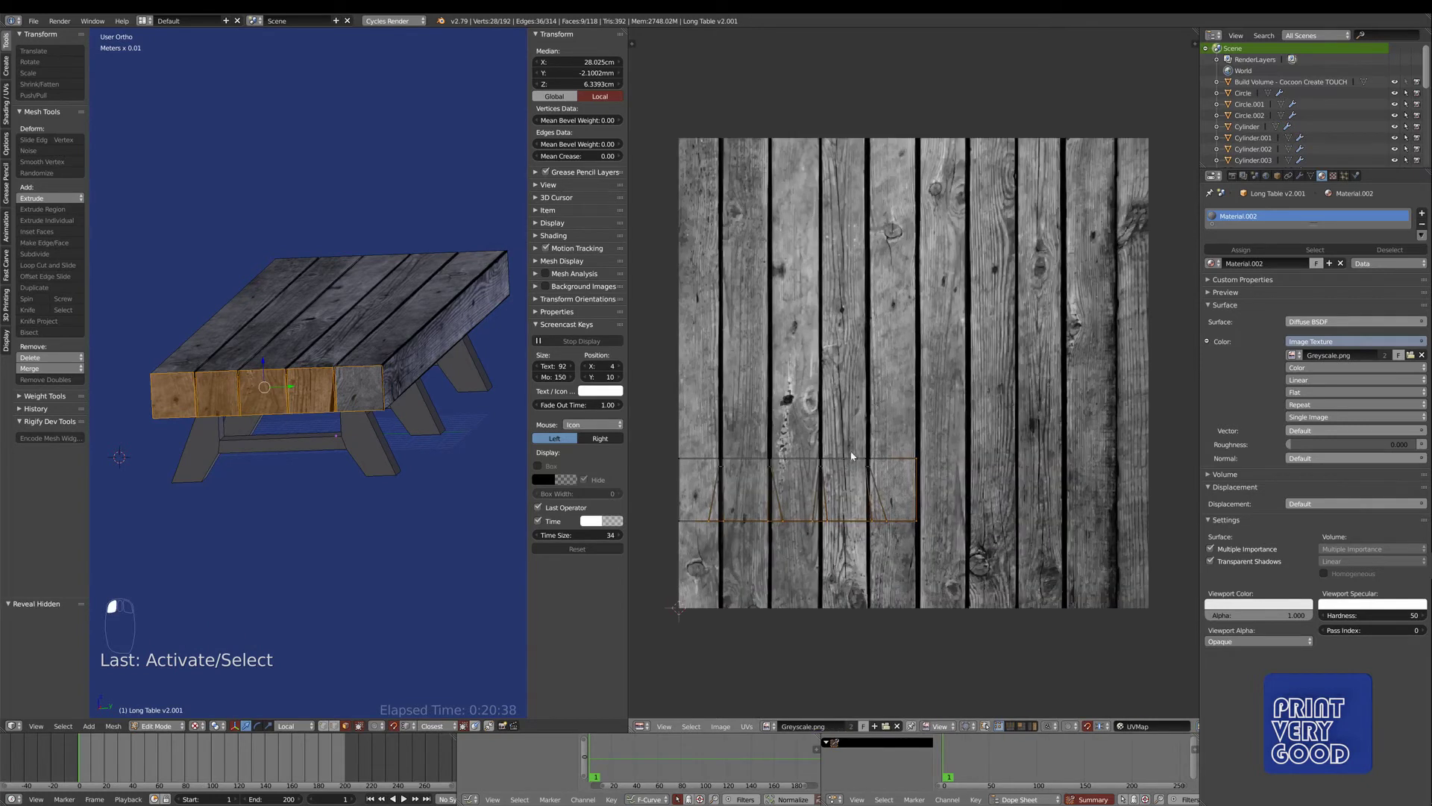
scroll(853, 456, up, 7)
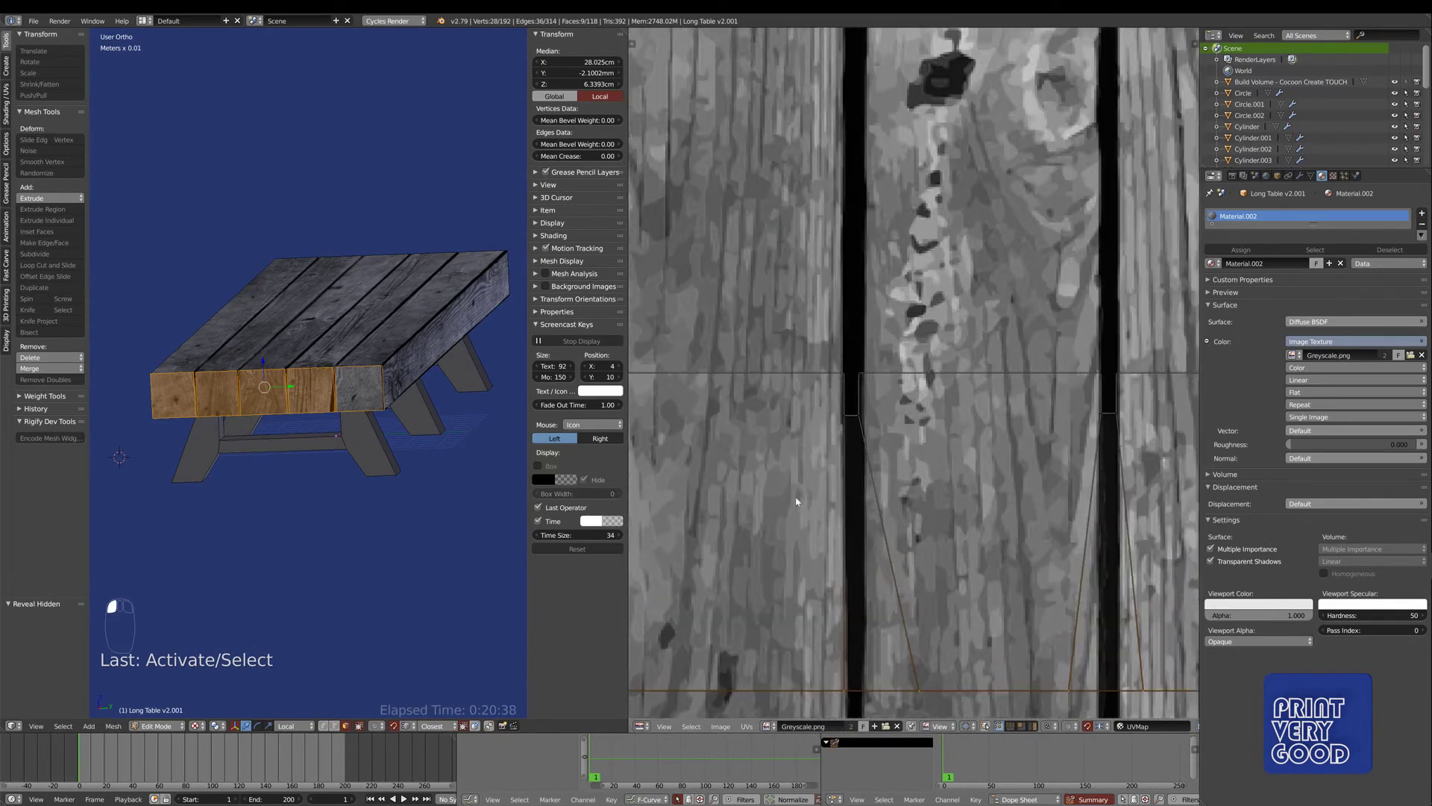
middle_drag(796, 501, 785, 637)
click(857, 511)
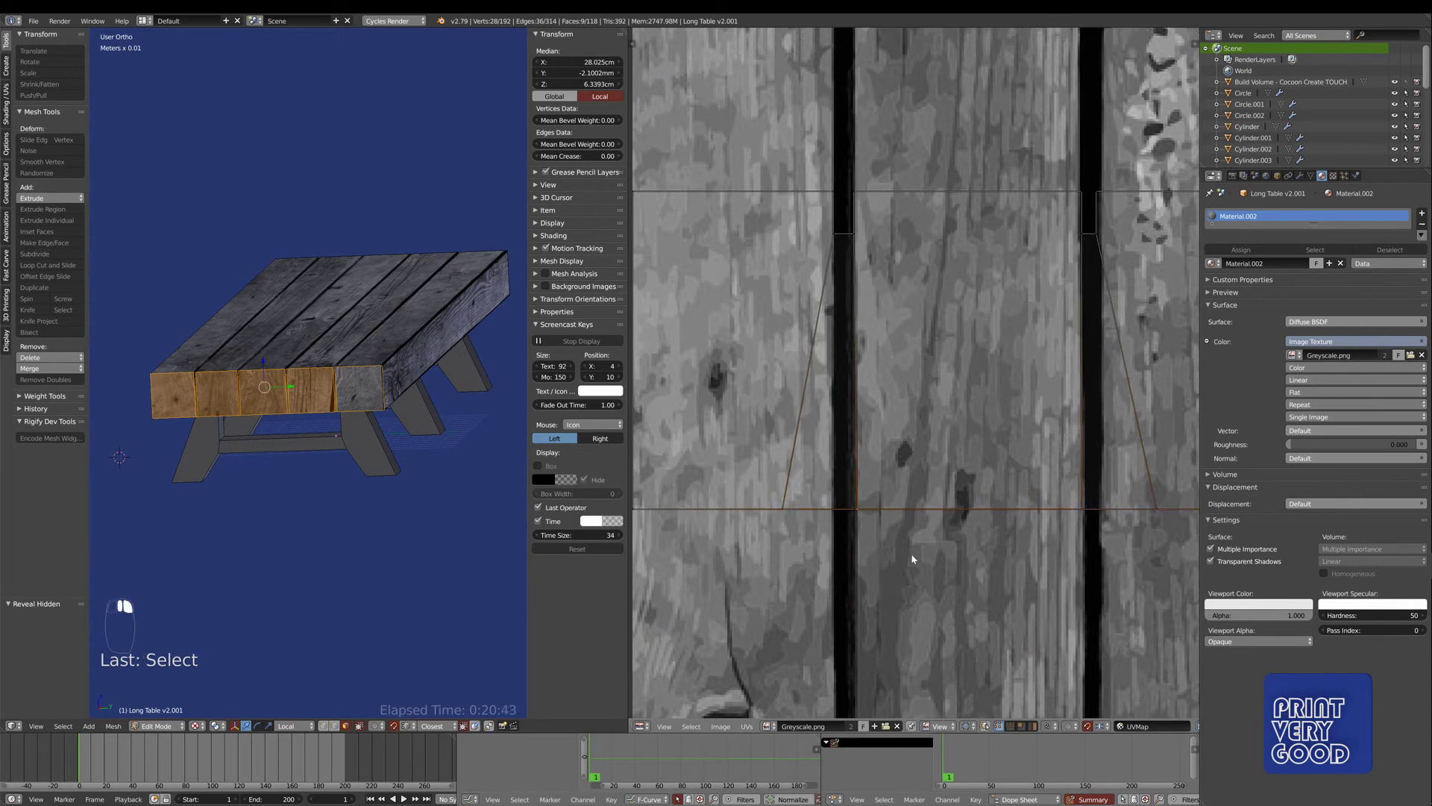
key(g)
key(y)
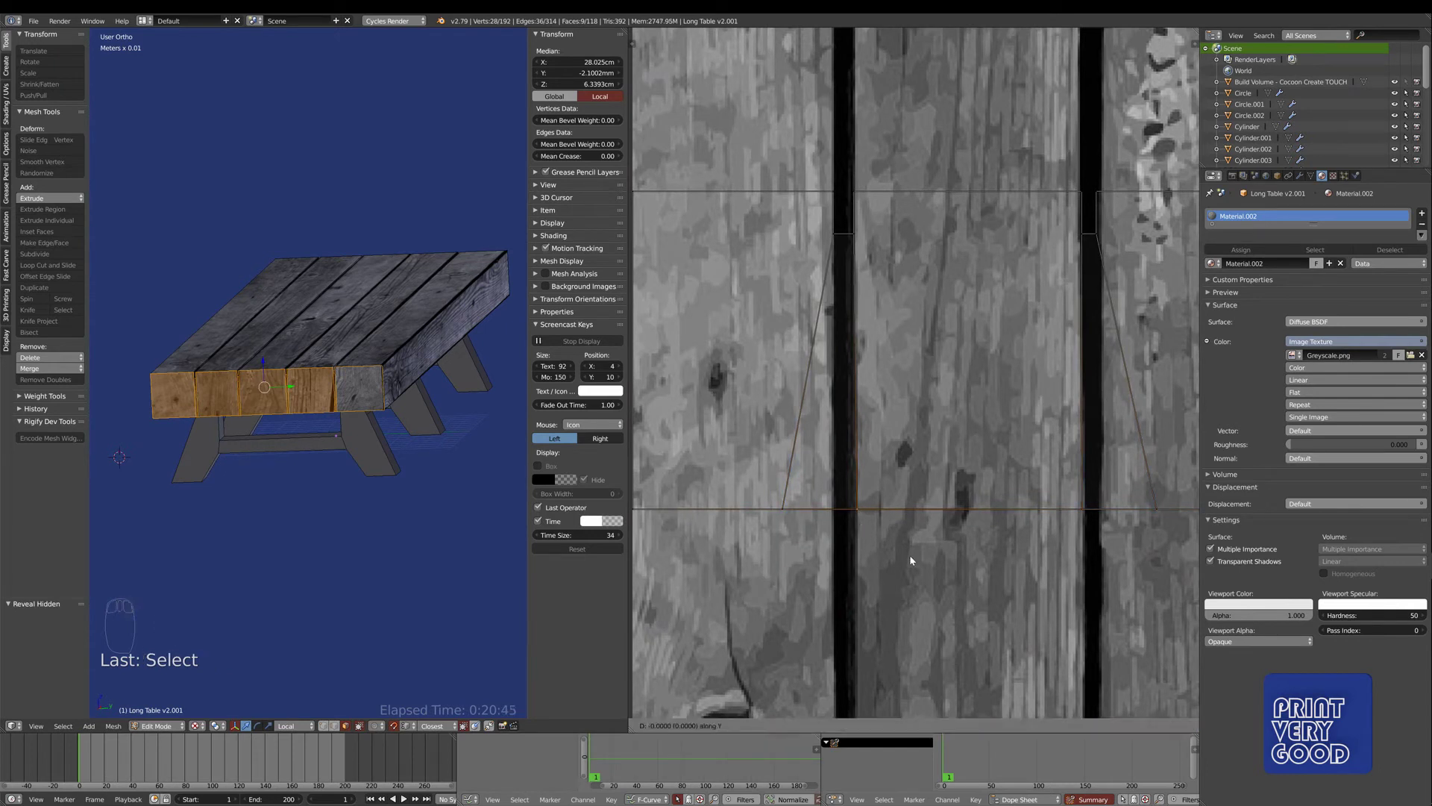
key(Escape)
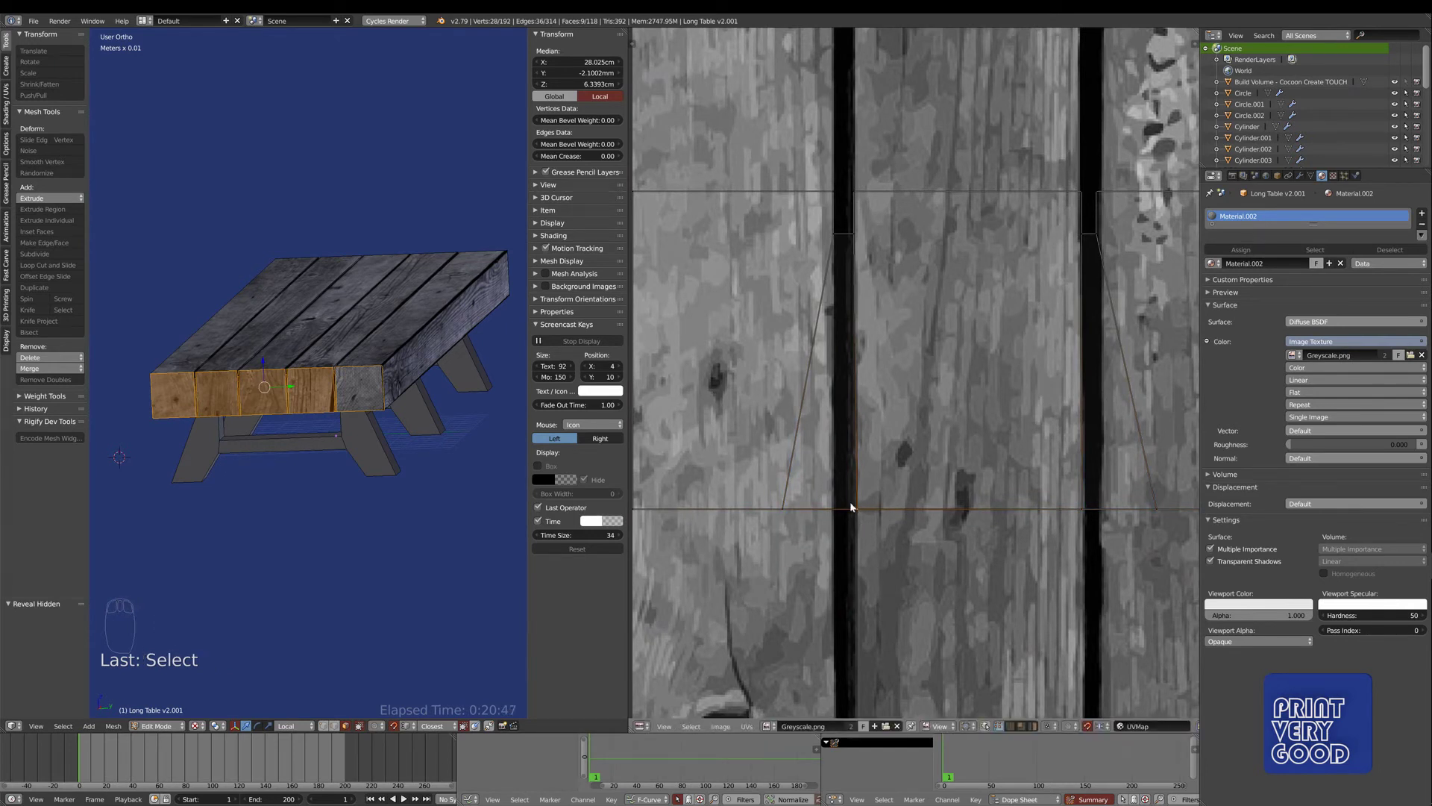
- Move the lower UV vertex beside the dark plank gap along X to line up with that gap's edge
right_click(858, 517)
key(g)
key(x)
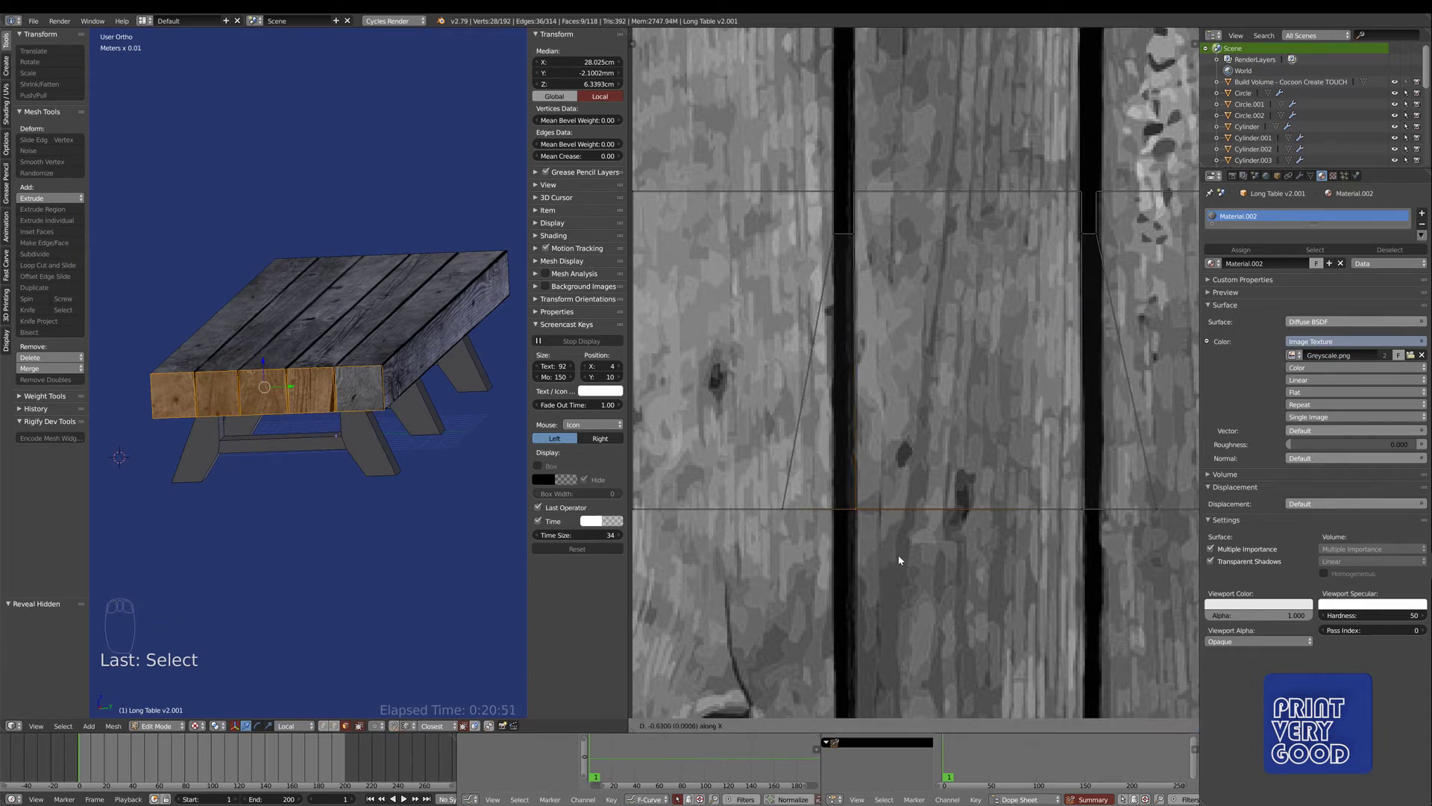
click(898, 560)
- Move the slanted lower UV vertex on the opposite side of the dark plank gap along X to that gap's edge
right_click(787, 545)
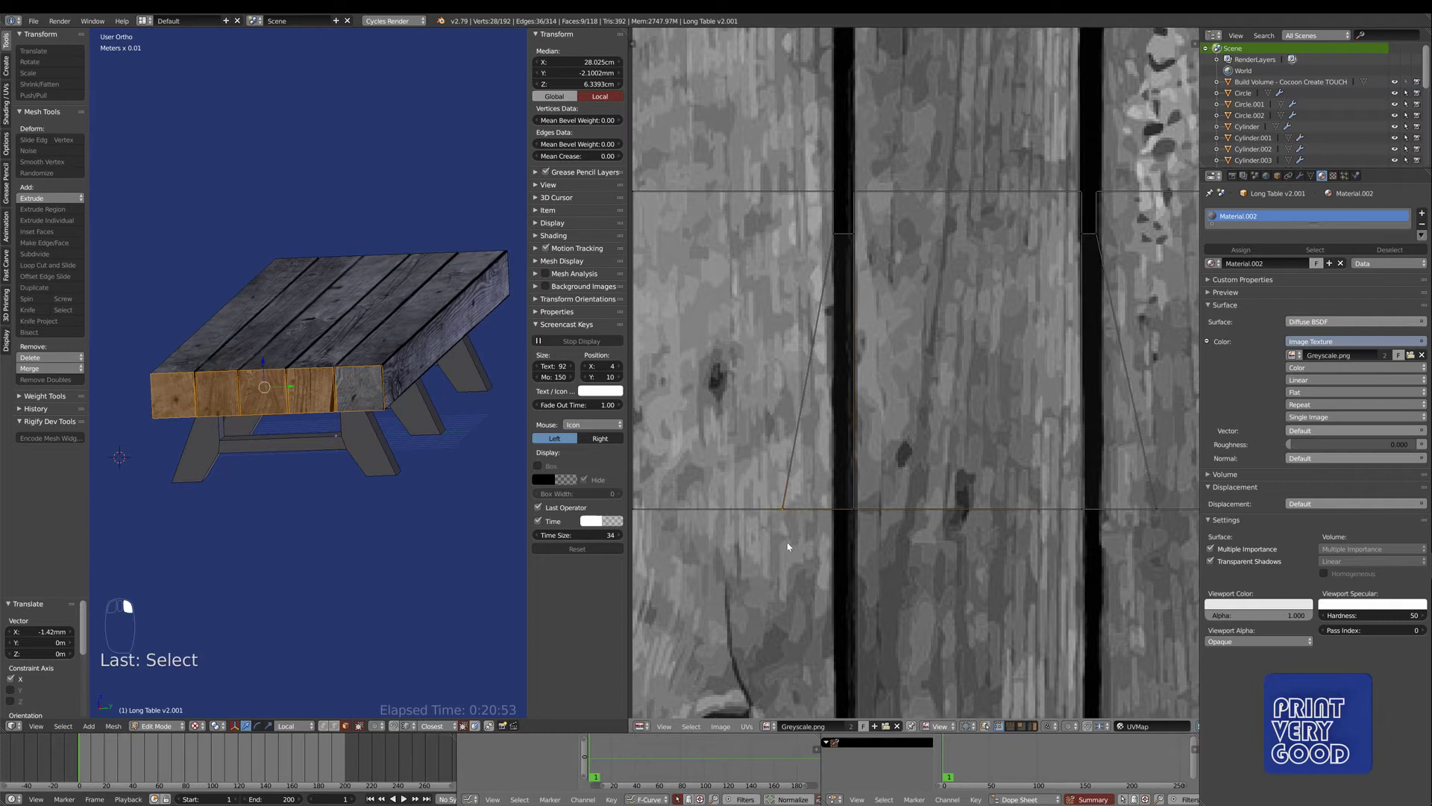
key(g)
key(x)
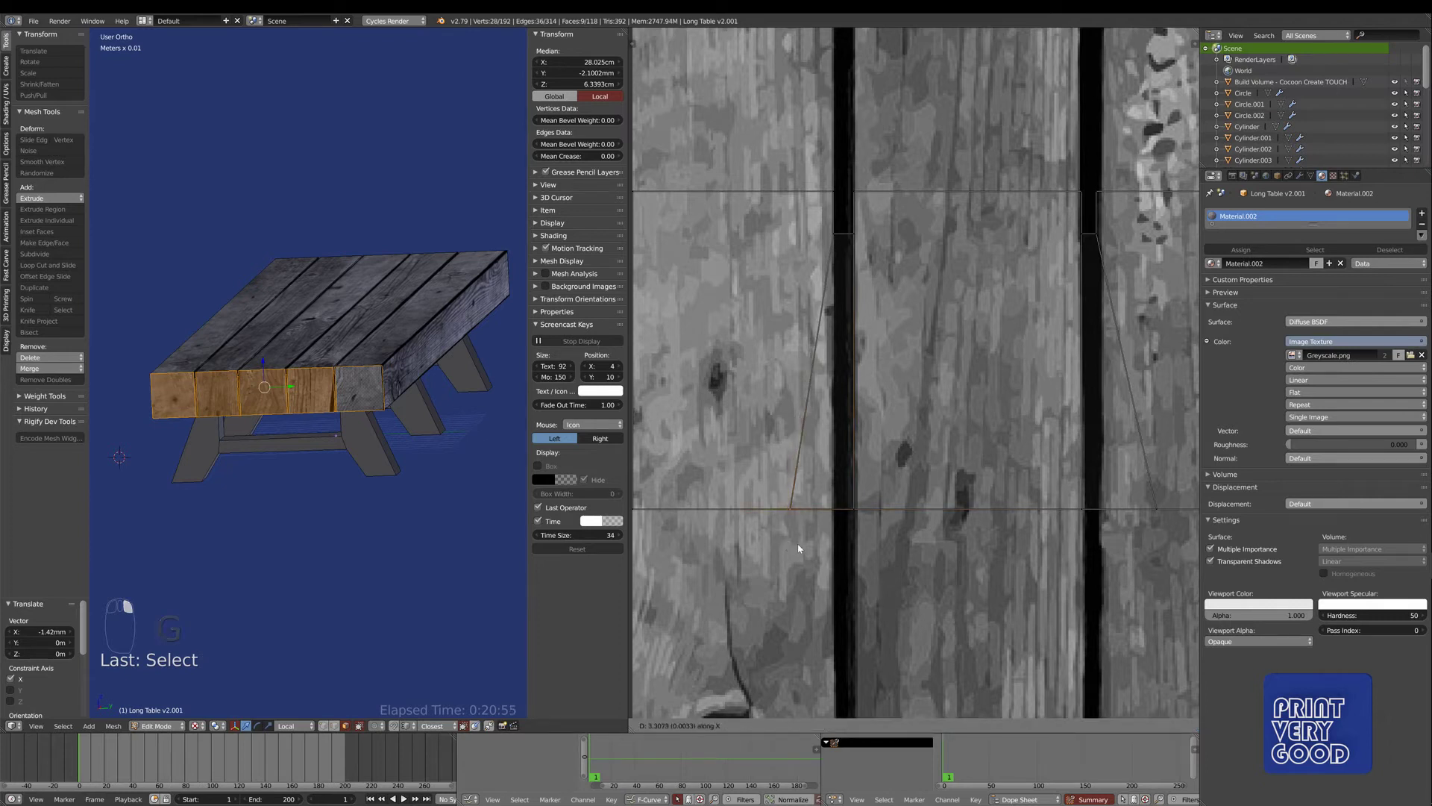
click(839, 552)
scroll(313, 372, up, 2)
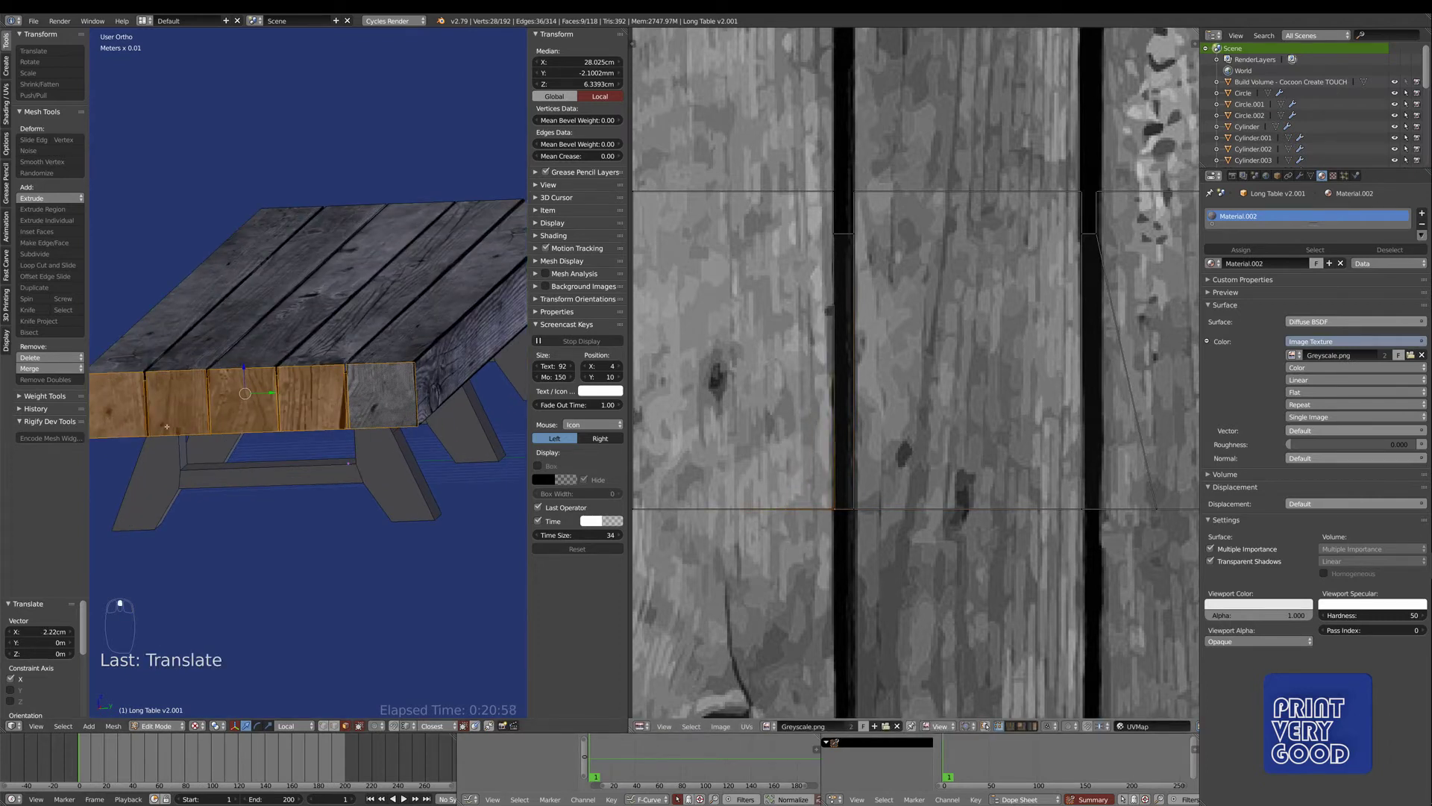
- Move the lower UV vertices beside the remaining dark plank gaps along X to line up with the gap edges
shift+middle_drag(168, 427, 273, 432)
scroll(276, 433, up, 1)
middle_drag(1023, 452, 890, 449)
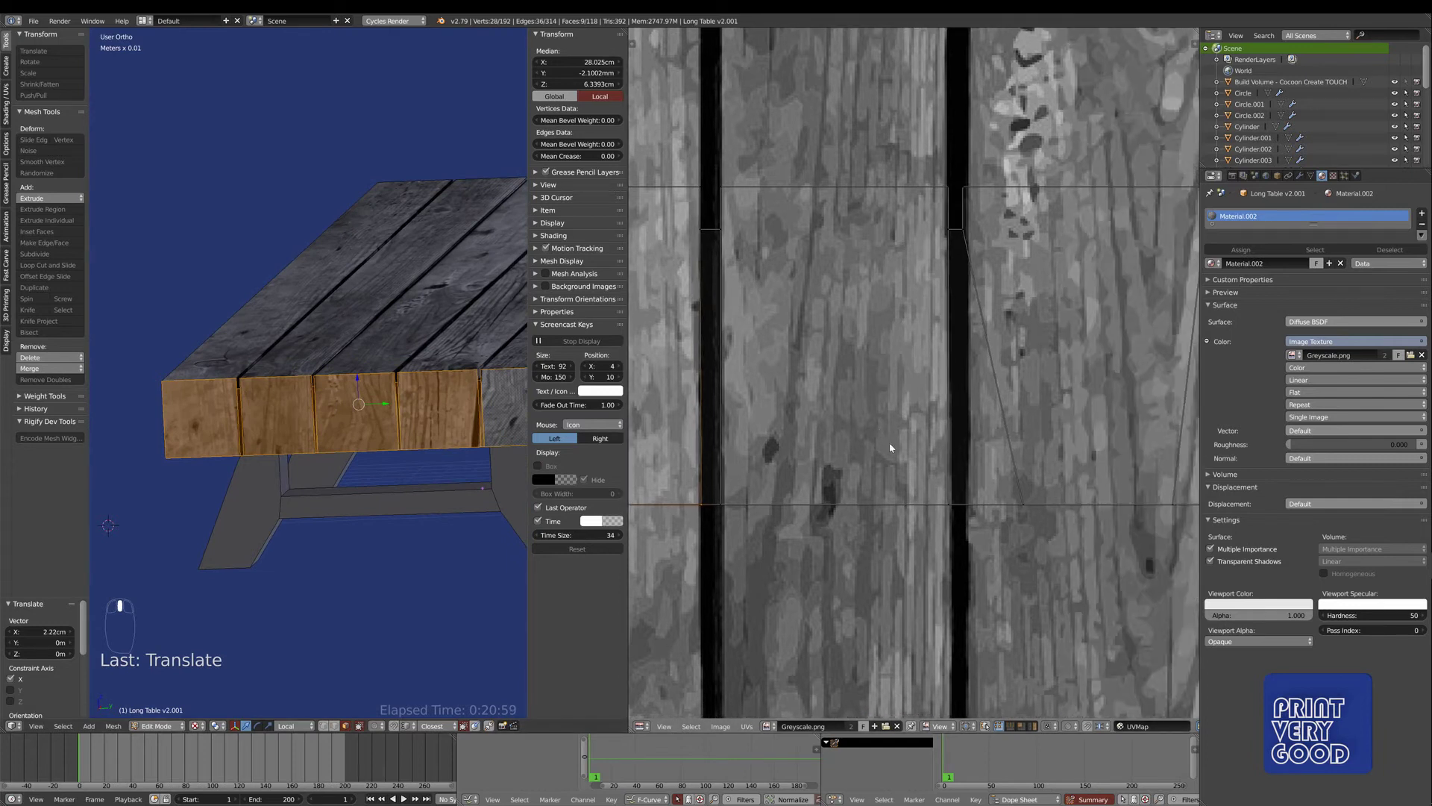
right_click(948, 511)
key(g)
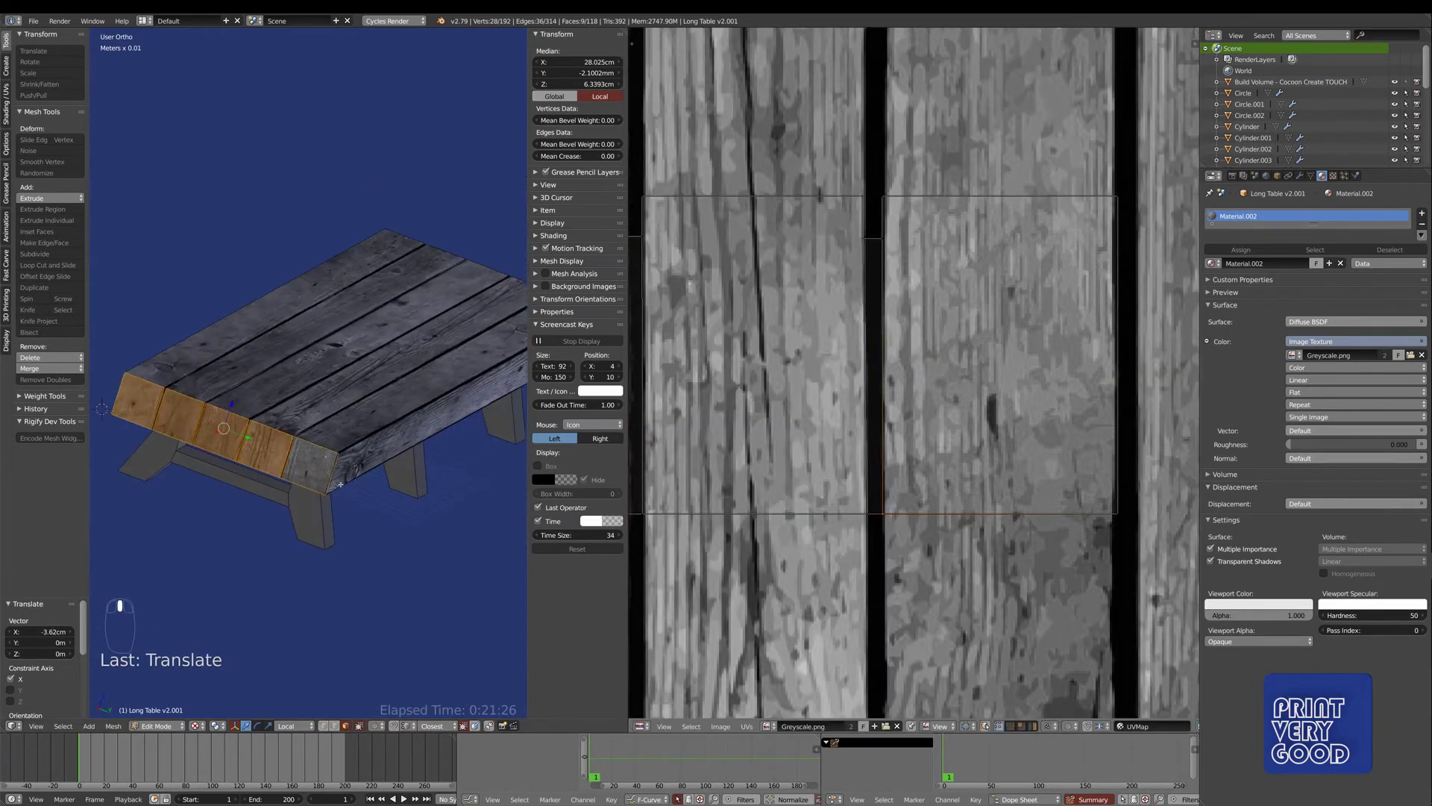
- Duplicate the nine end faces about -64.6 cm along X past the table's far end and rotate the copy 180° around Z
middle_drag(388, 450, 334, 632)
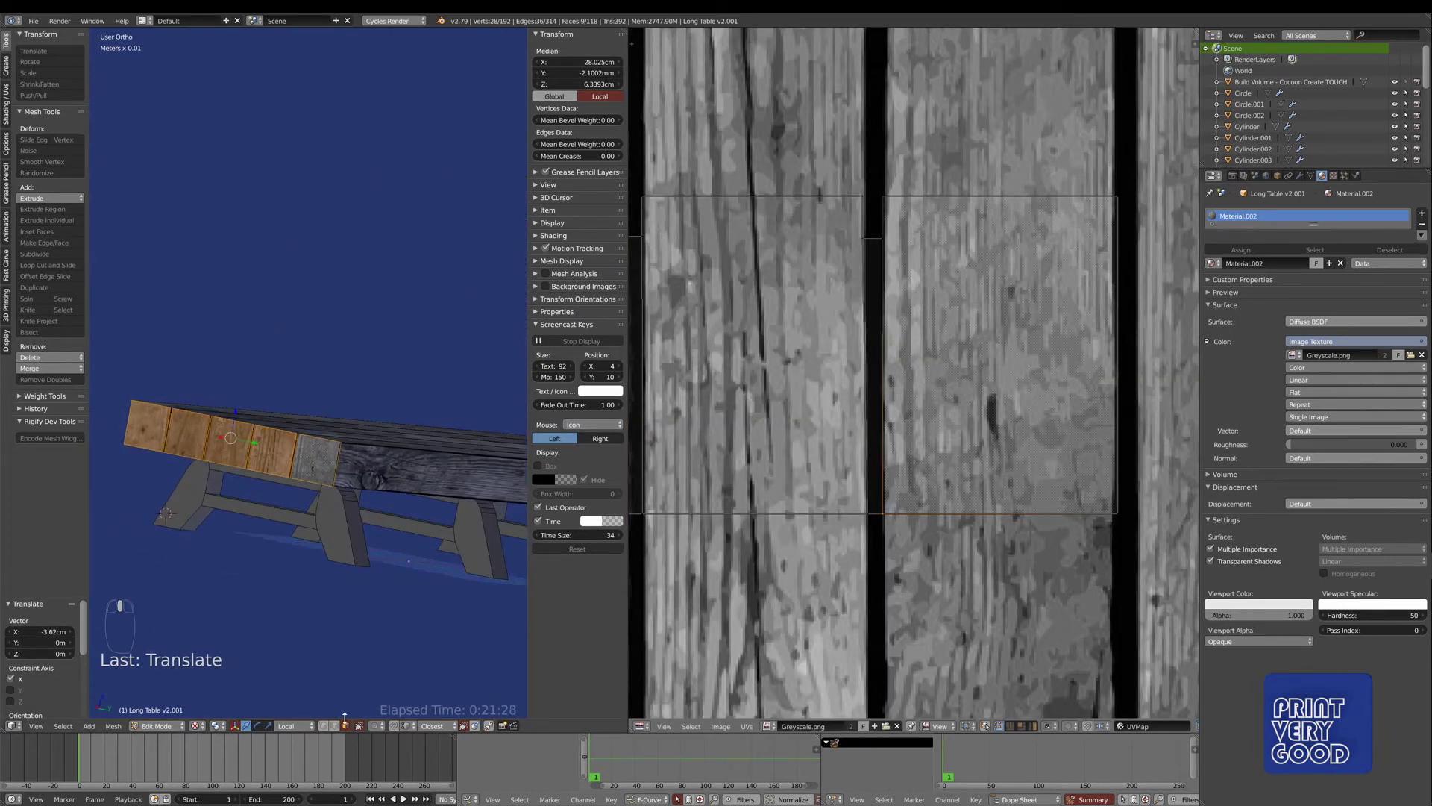
middle_drag(345, 718, 255, 510)
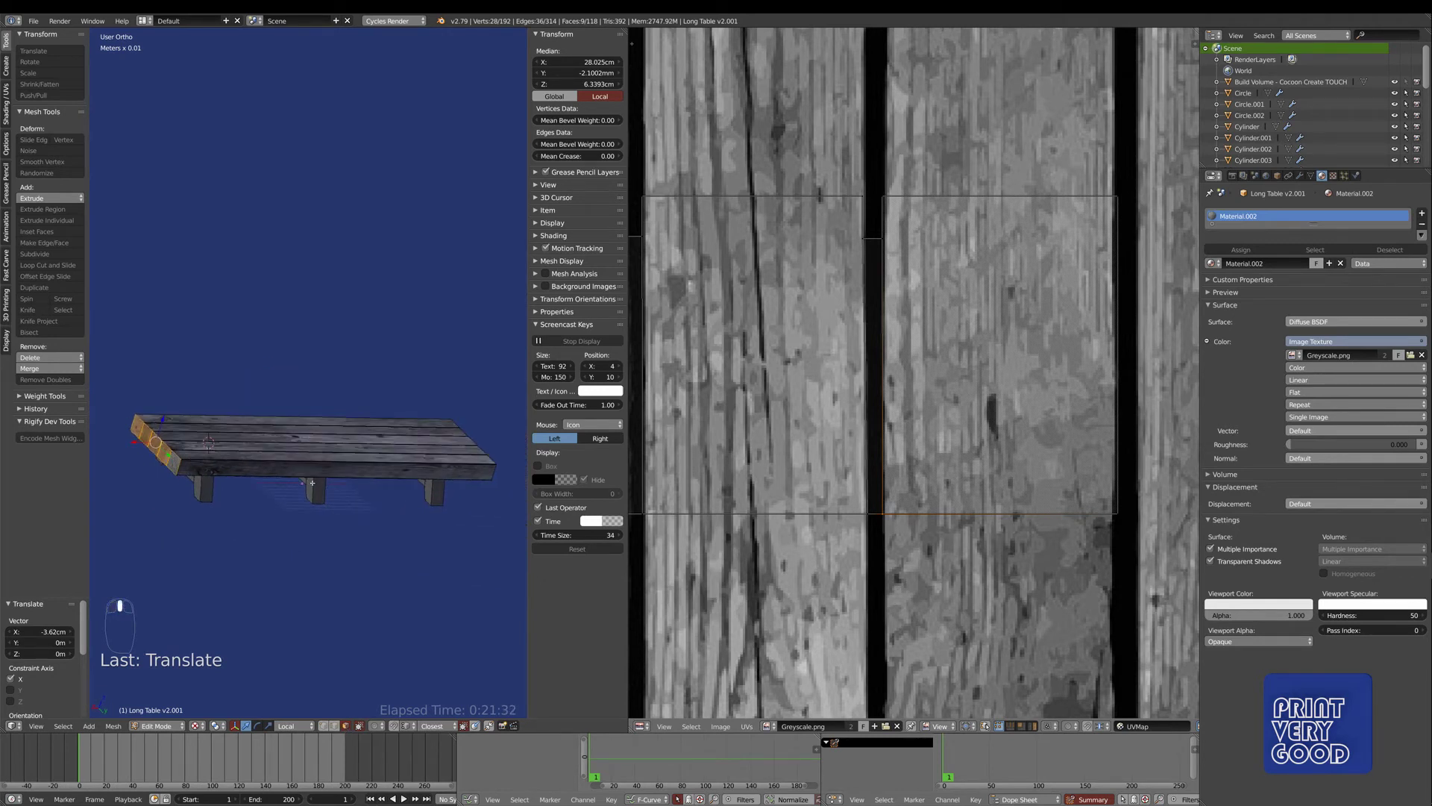
scroll(313, 482, down, 3)
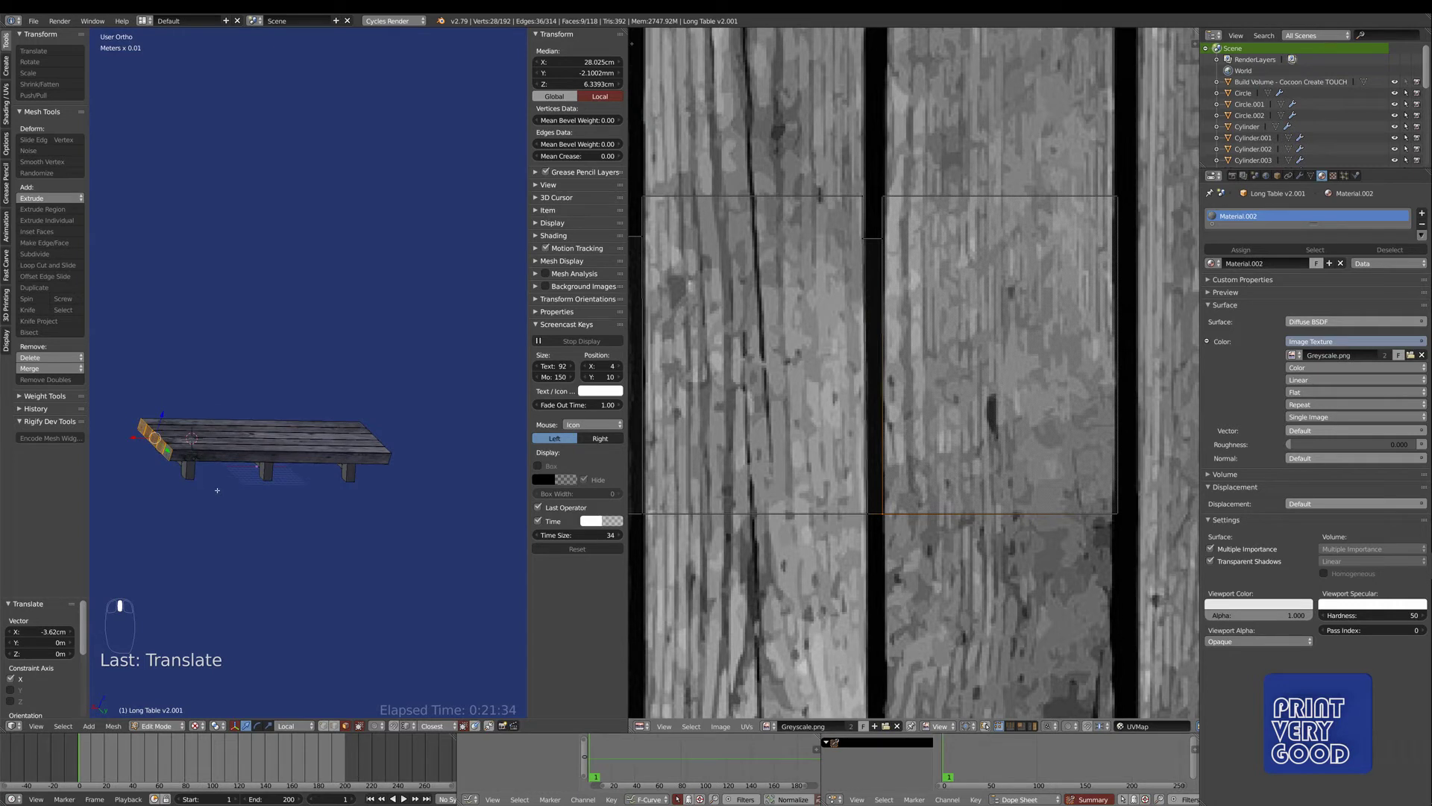
key(shift+d)
click(463, 489)
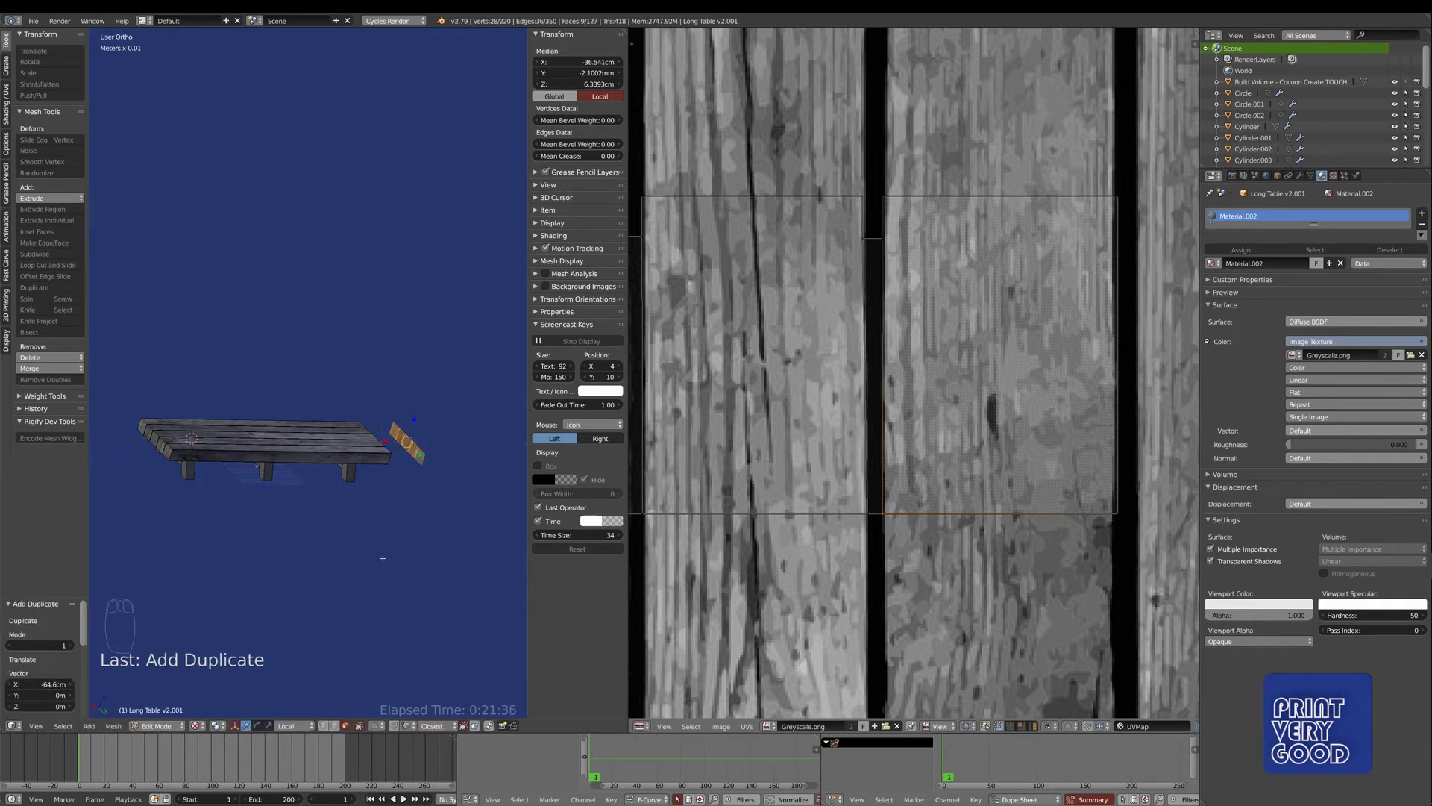
middle_drag(423, 487, 310, 515)
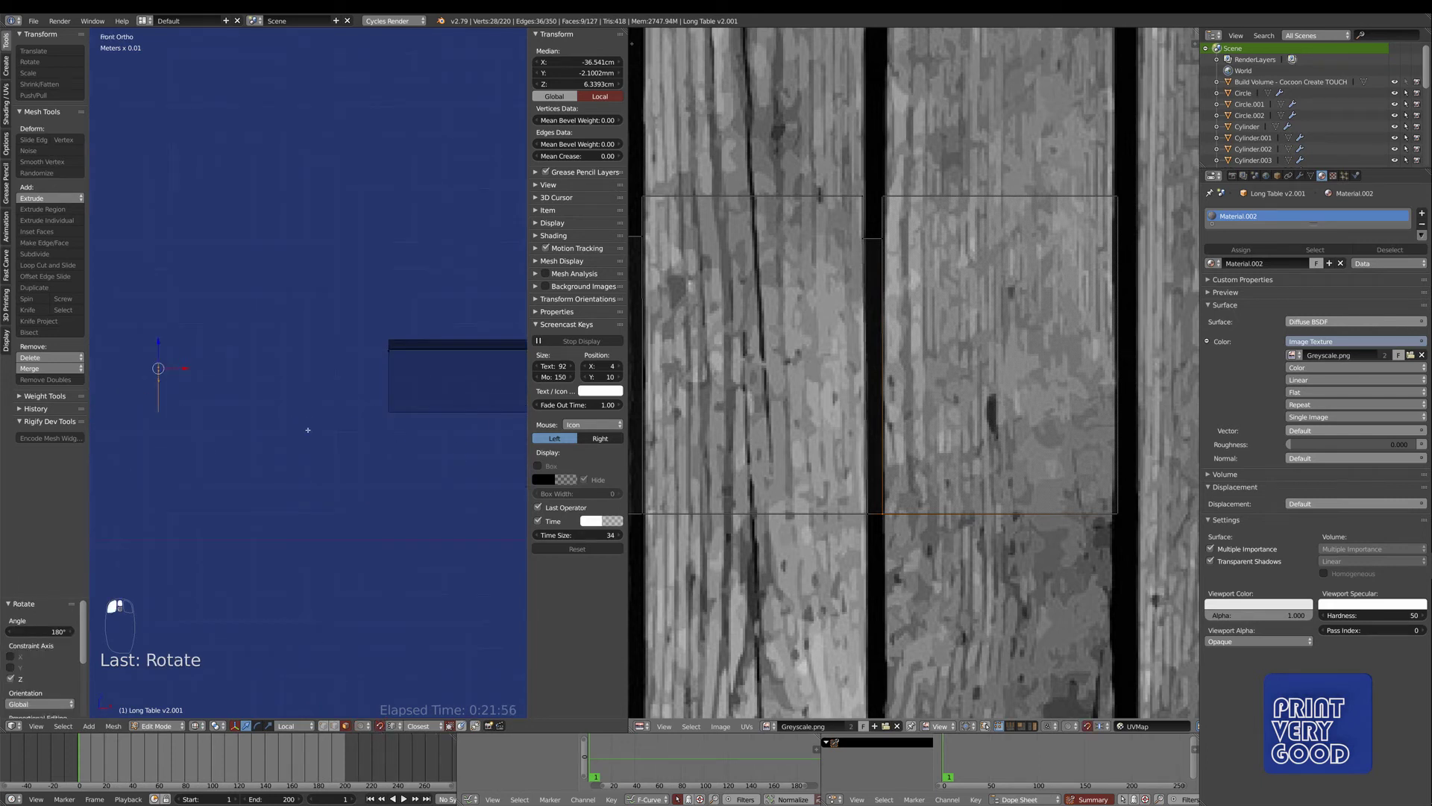
- Delete the original undivided end face on the tabletop's far end
middle_drag(192, 419, 289, 438)
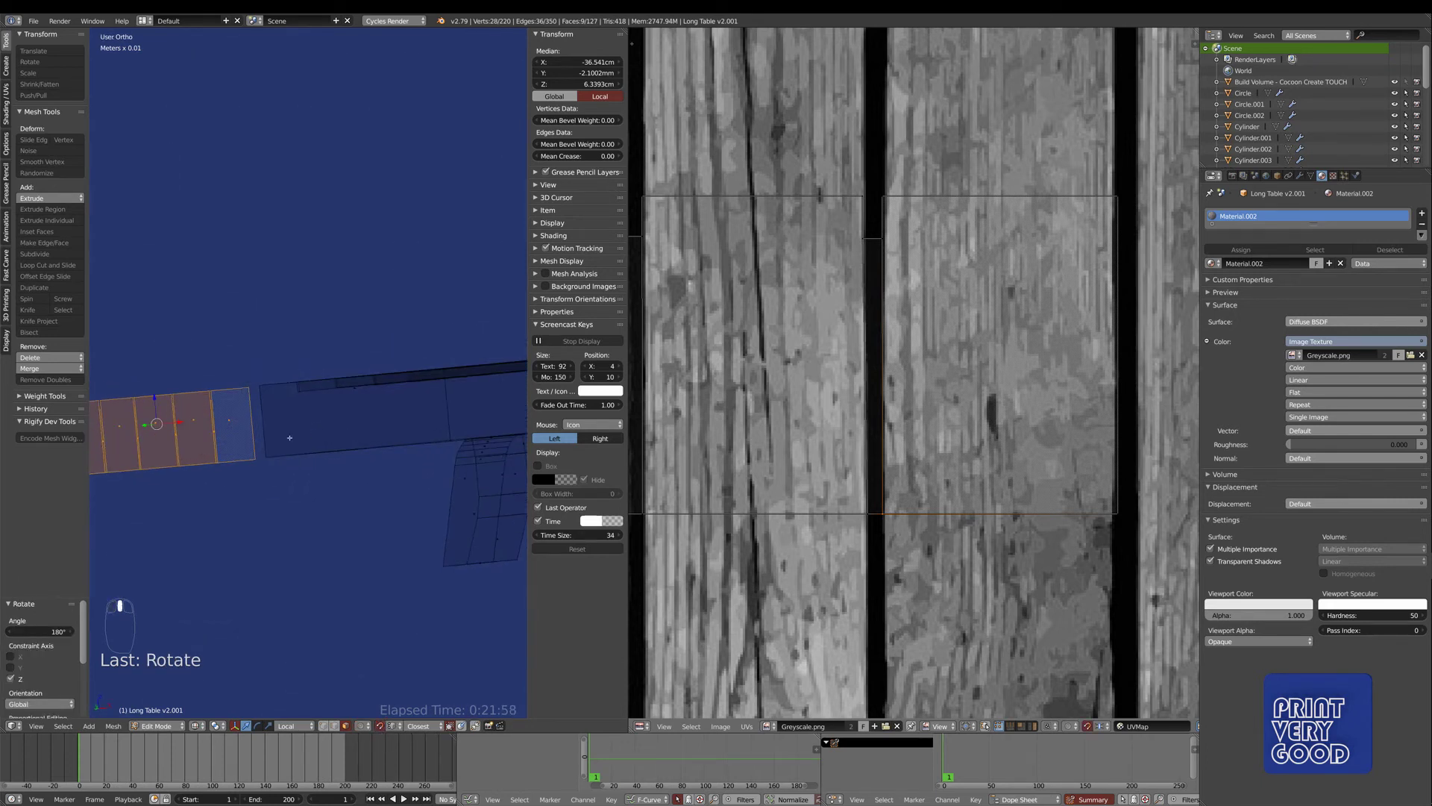
right_click(355, 389)
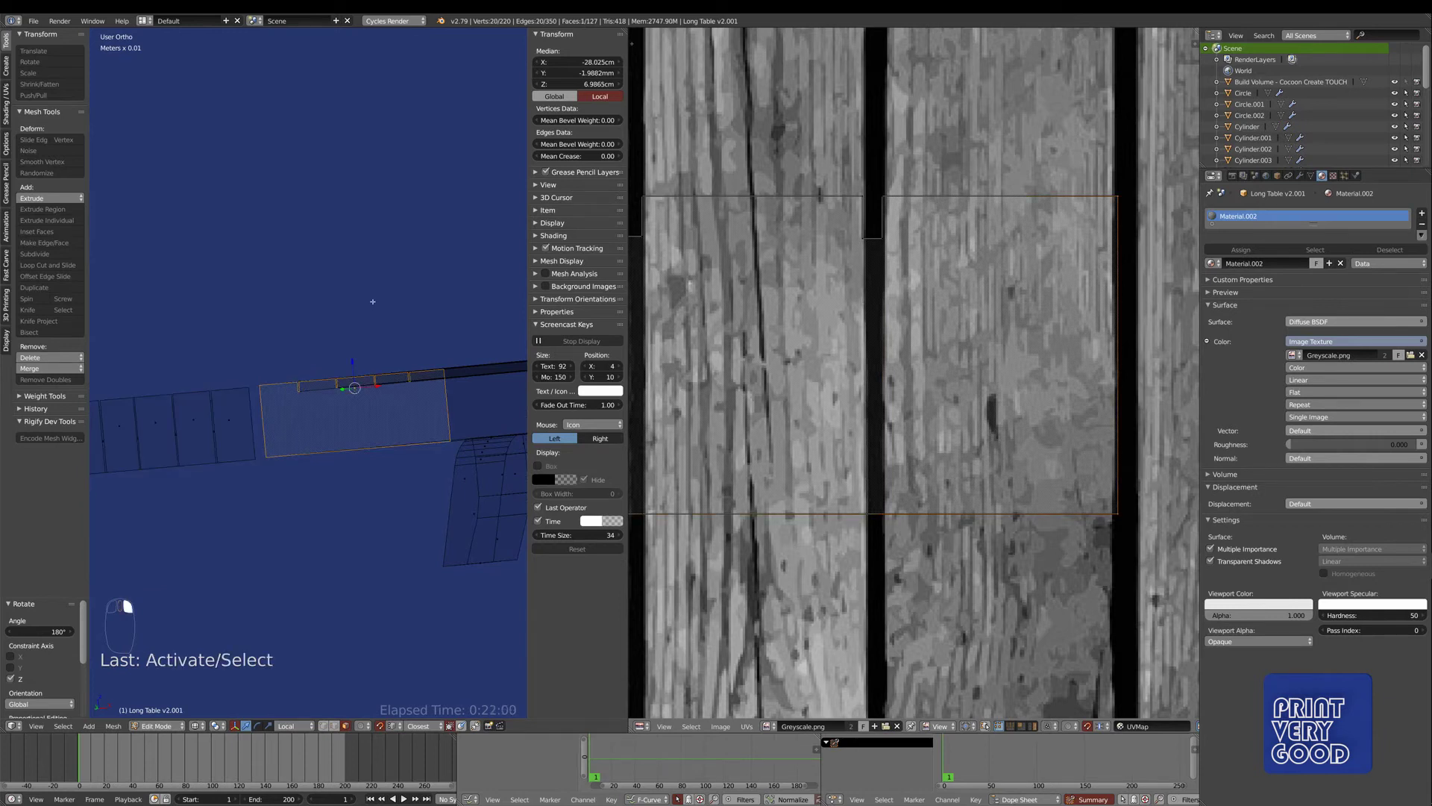
key(Delete)
click(346, 329)
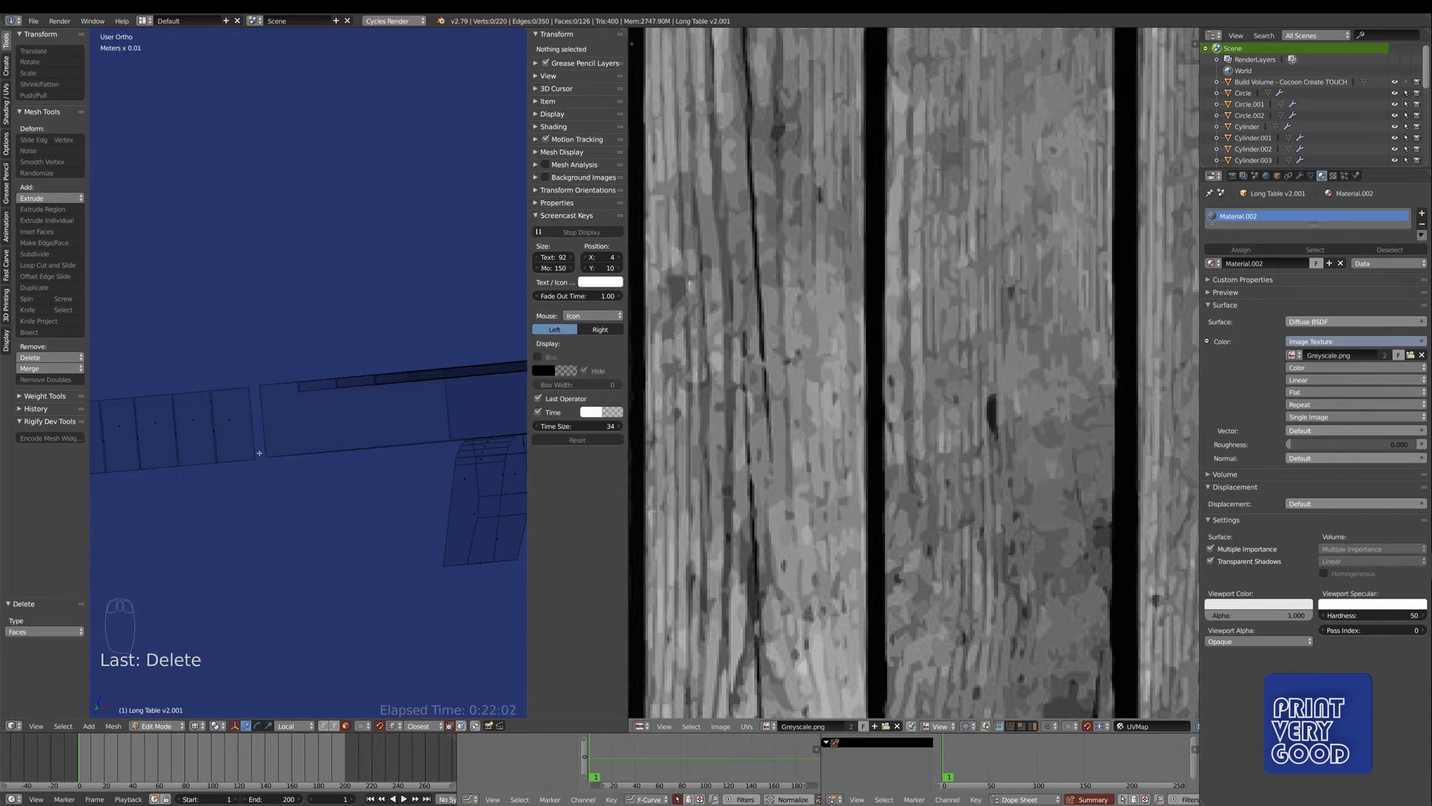
- Select the duplicated end faces and move them 8.52 cm along X onto the tabletop's open end
middle_drag(259, 452, 261, 395)
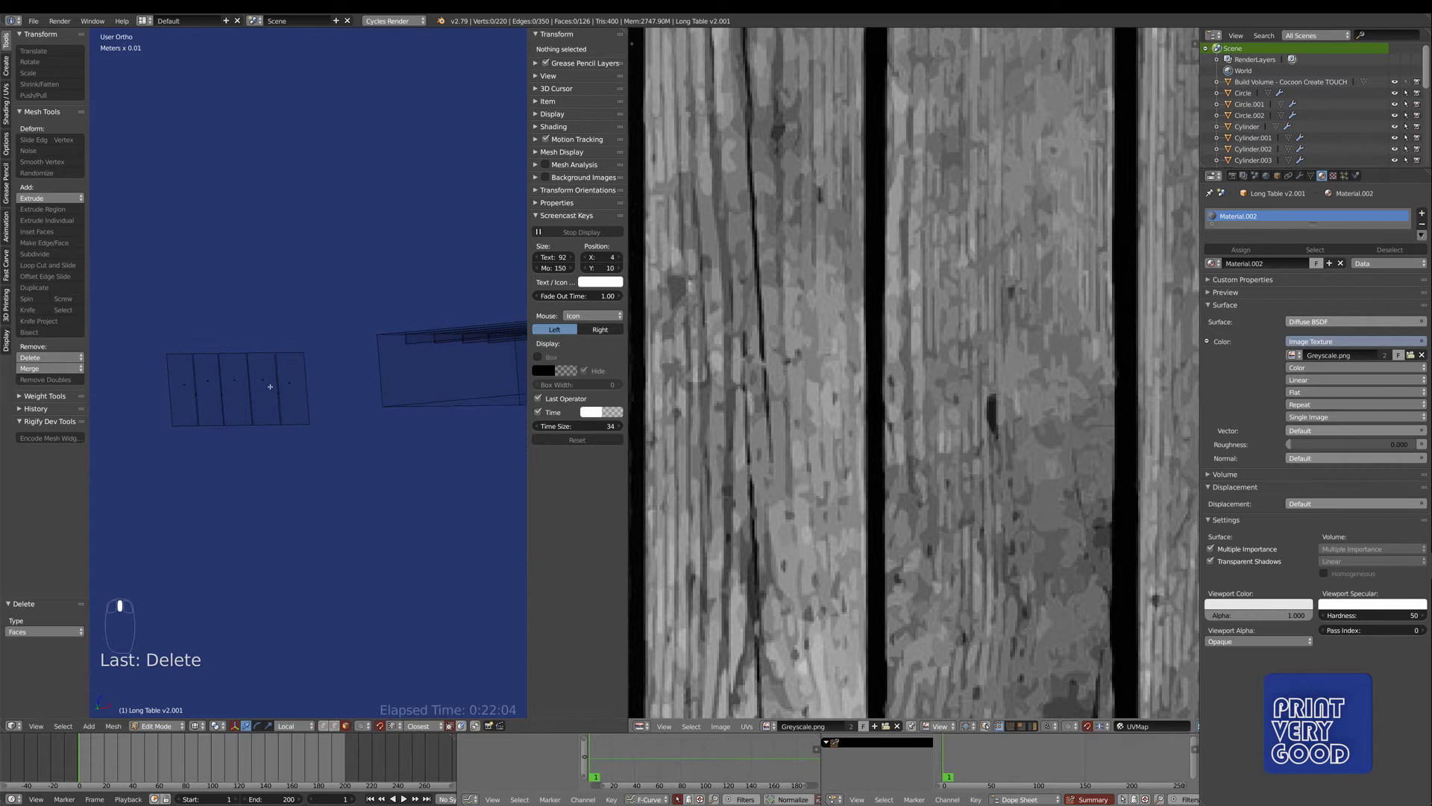
key(l)
key(KP_1)
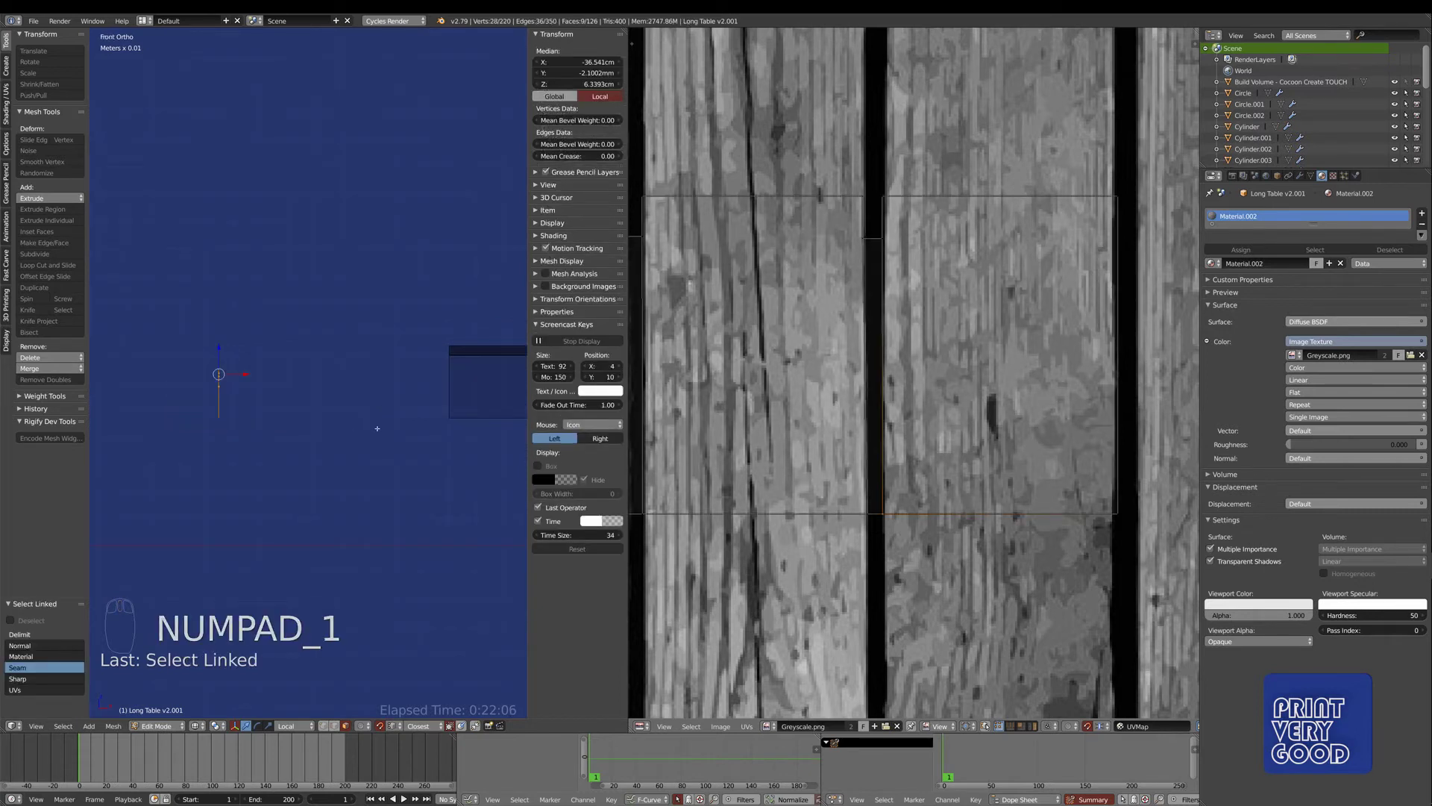
shift+middle_drag(365, 413, 342, 470)
key(g)
key(x)
click(362, 388)
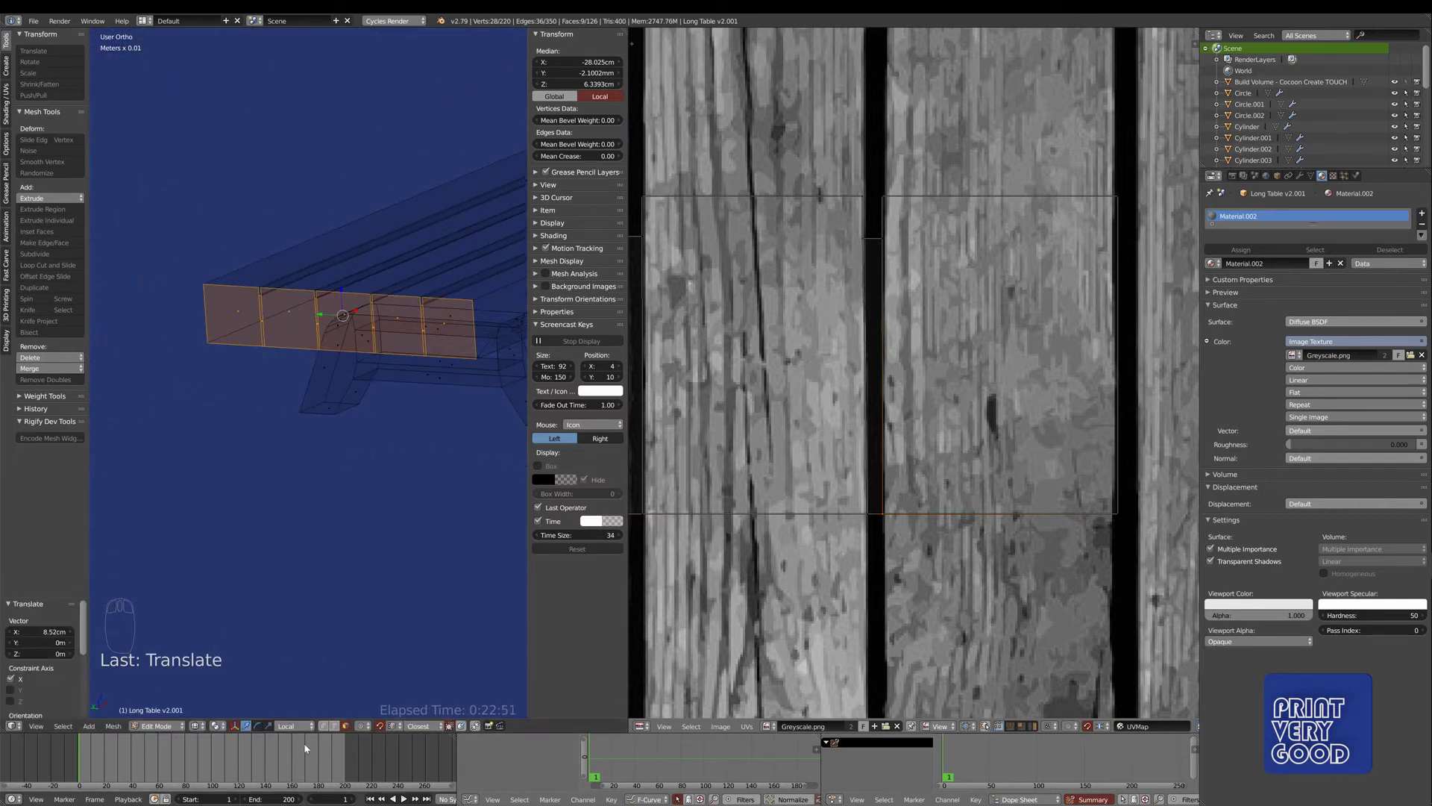
- Select the whole table mesh and remove its double vertices
middle_drag(276, 424, 247, 492)
key(a)
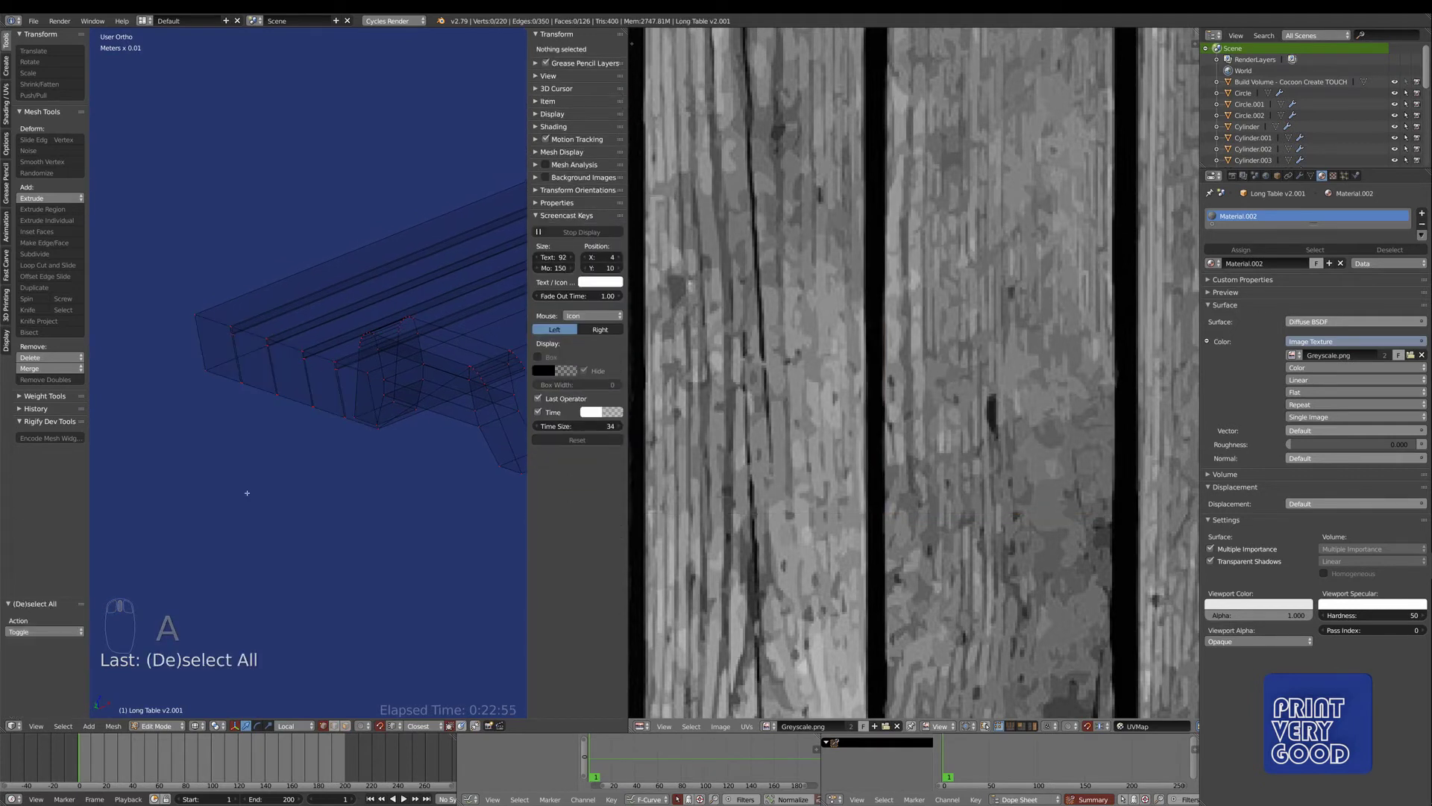
key(a)
middle_drag(247, 494, 270, 476)
key(w)
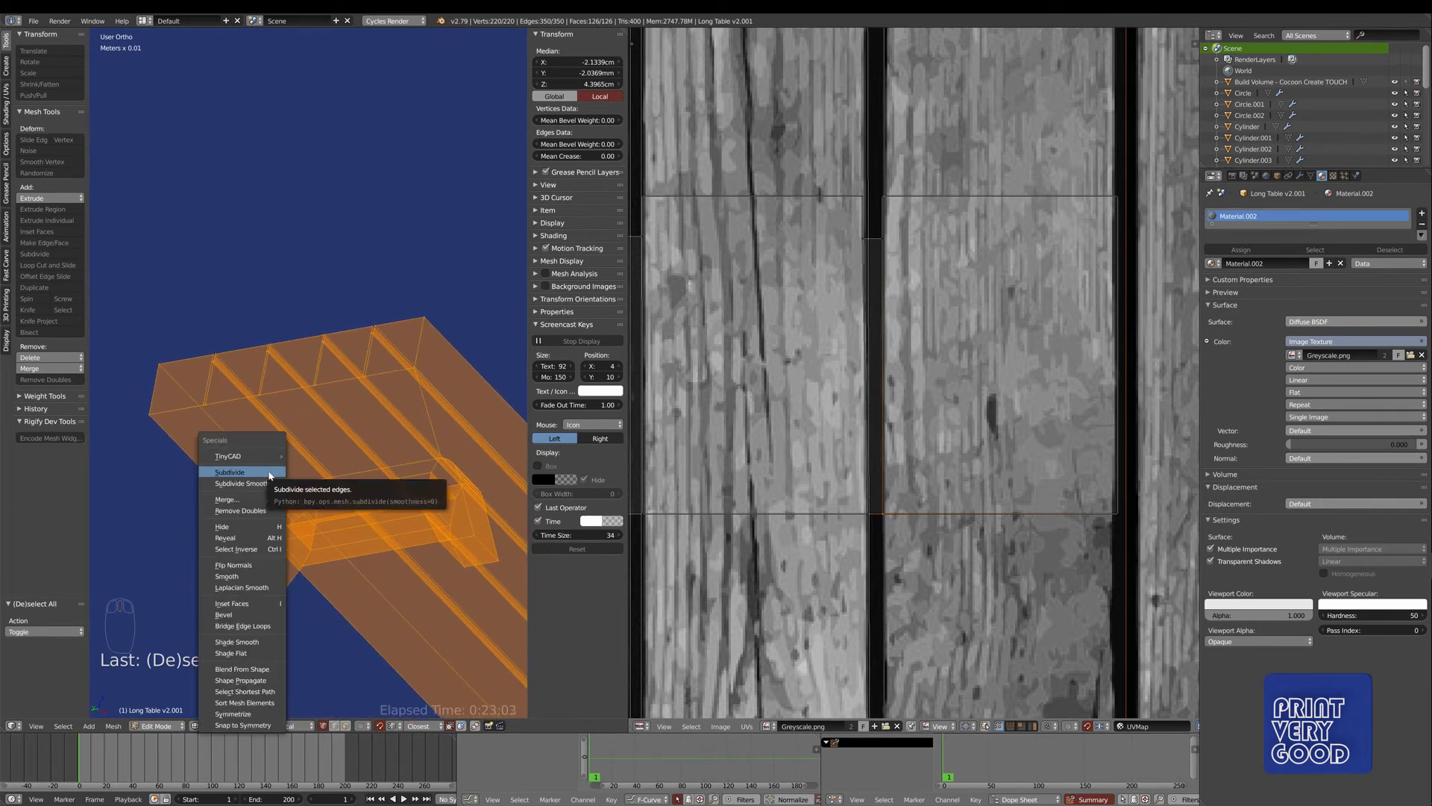
click(239, 510)
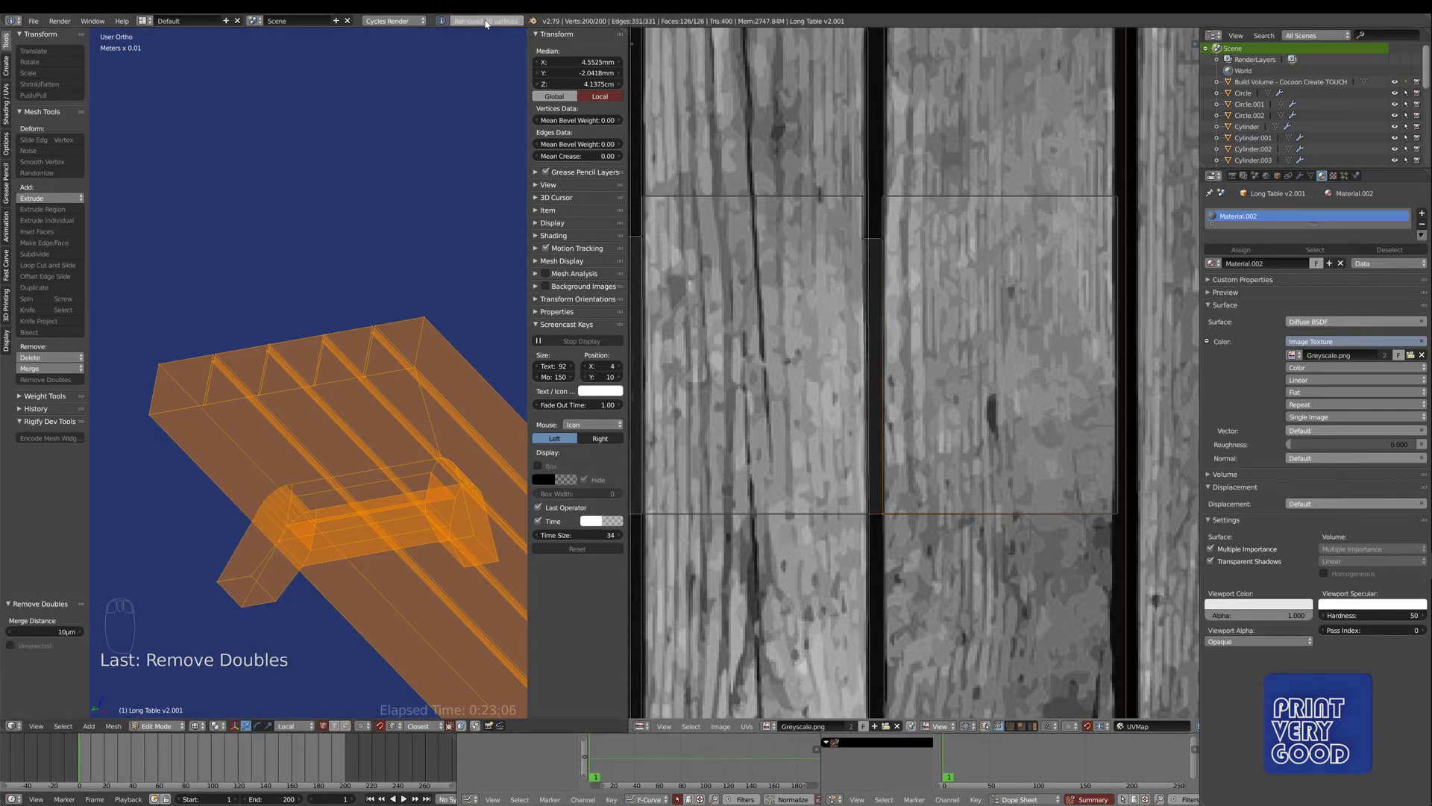
- Switch to solid shading and select the underside vertices at the leg's corner and beneath the nearest plank groove
scroll(326, 390, up, 3)
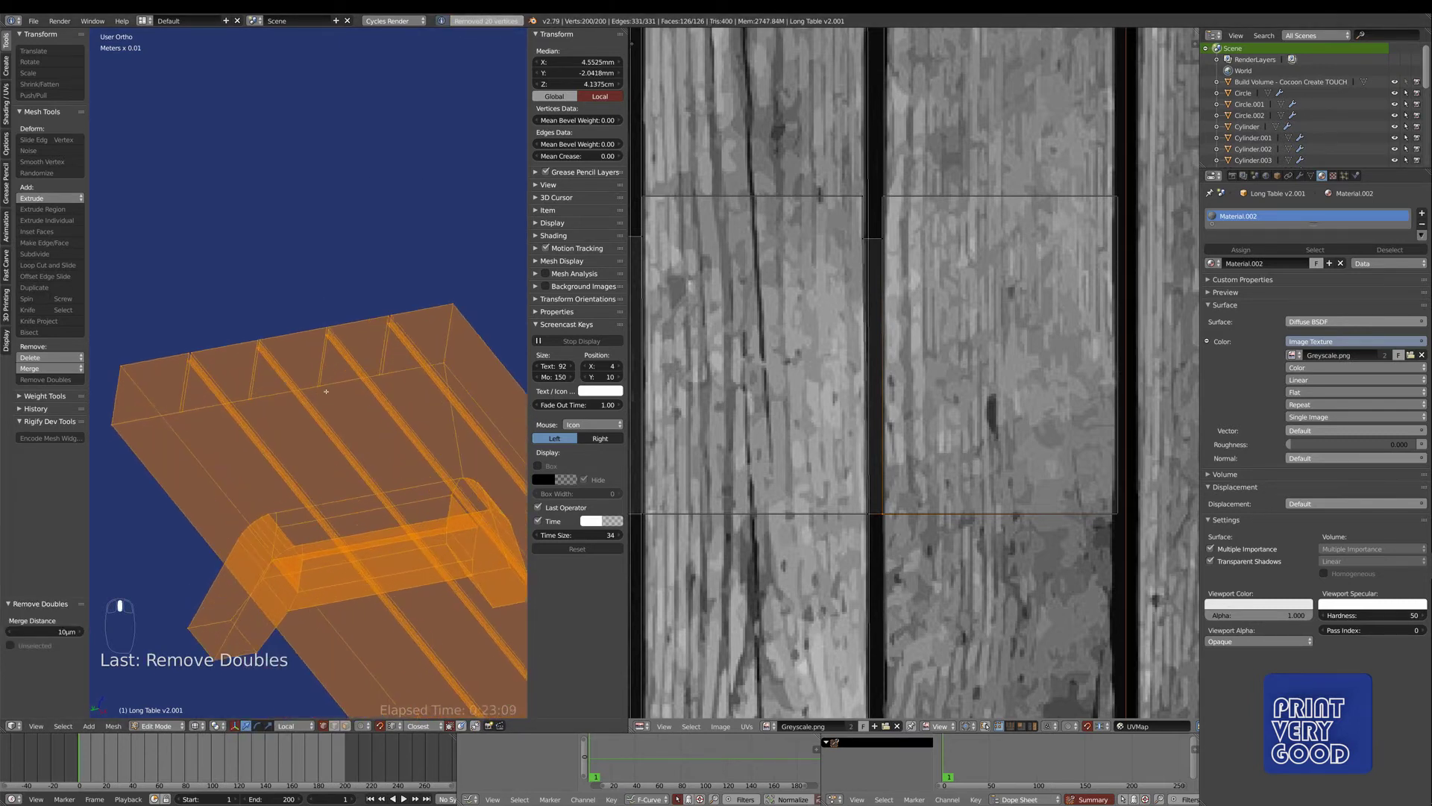
scroll(326, 391, up, 2)
key(z)
scroll(273, 348, up, 2)
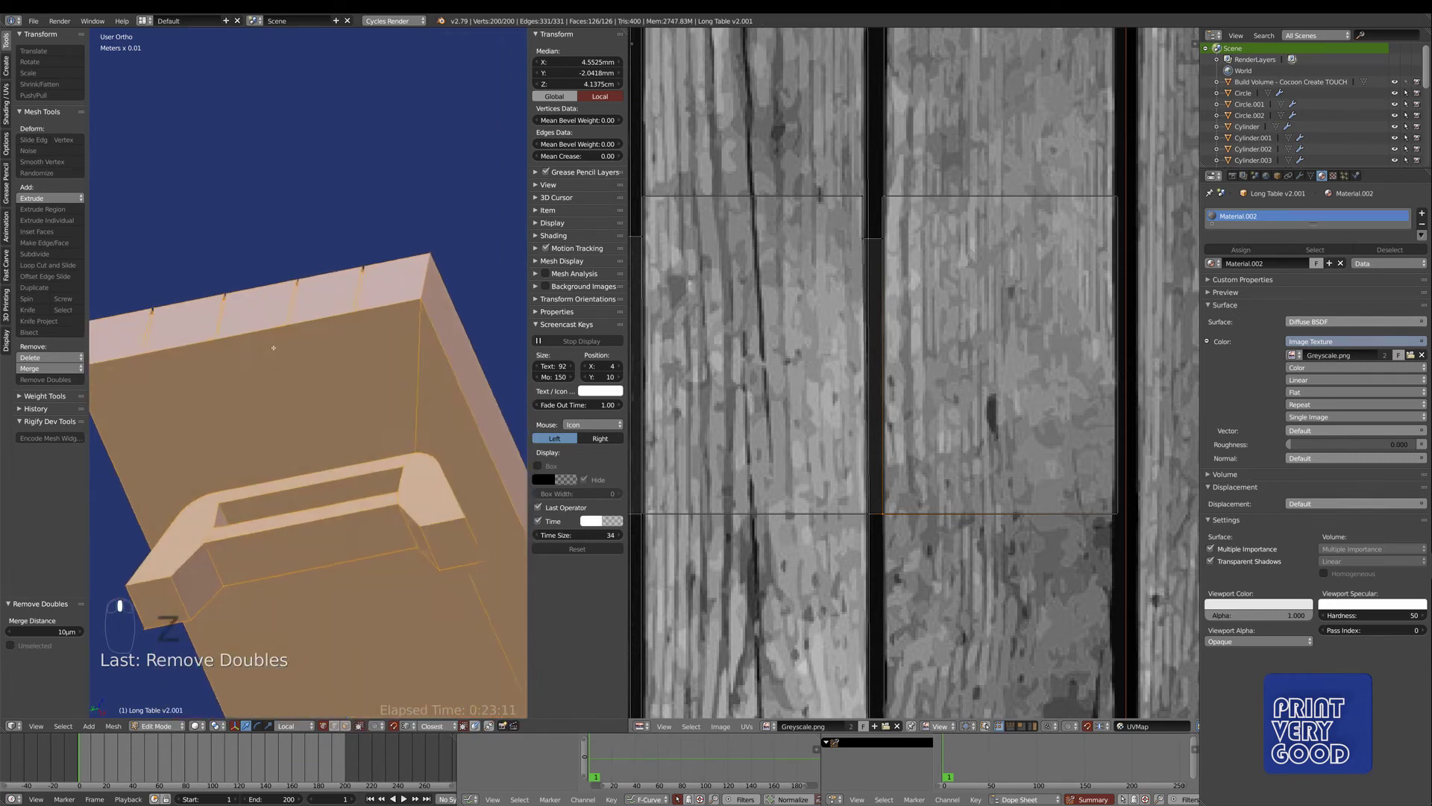
key(a)
scroll(273, 348, up, 3)
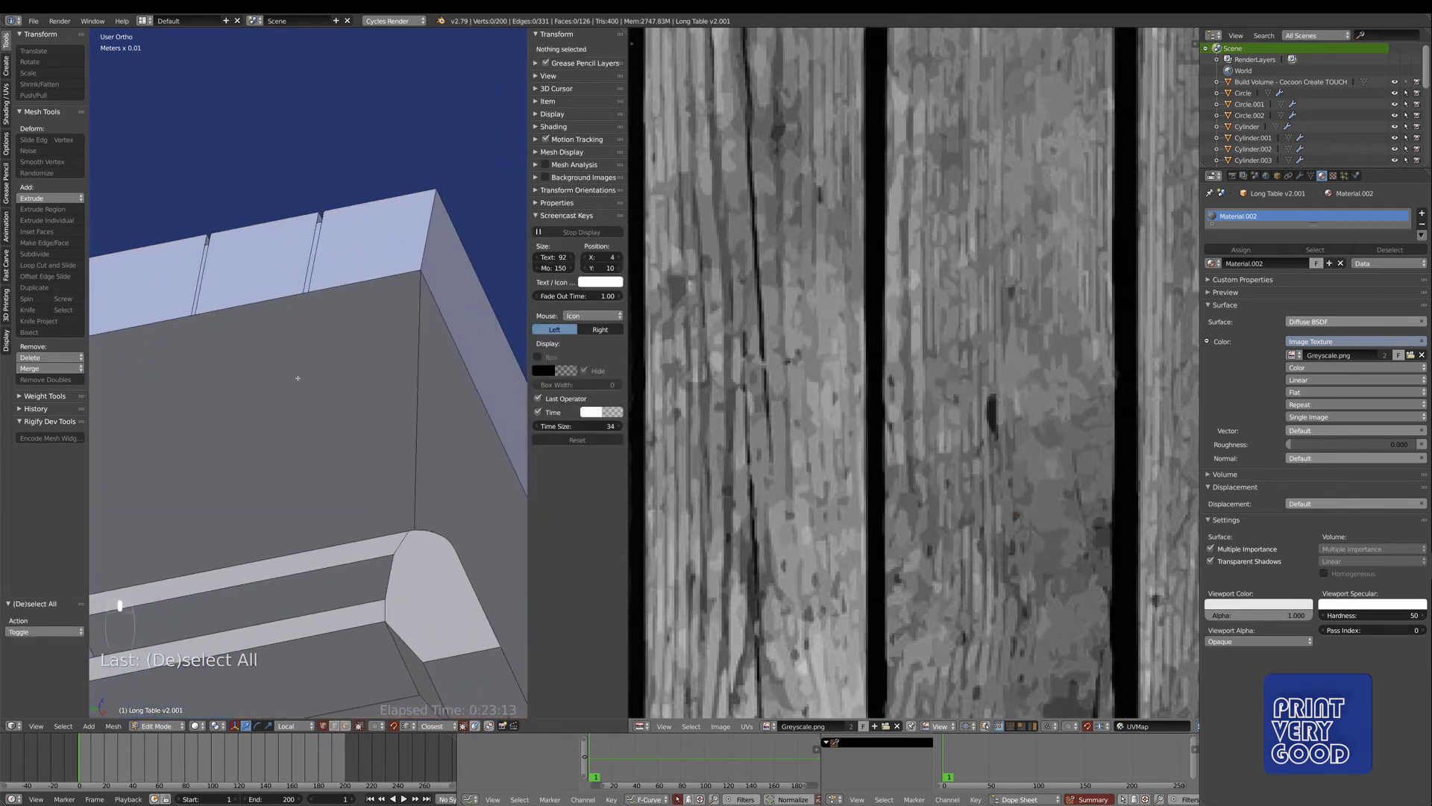
right_click(408, 529)
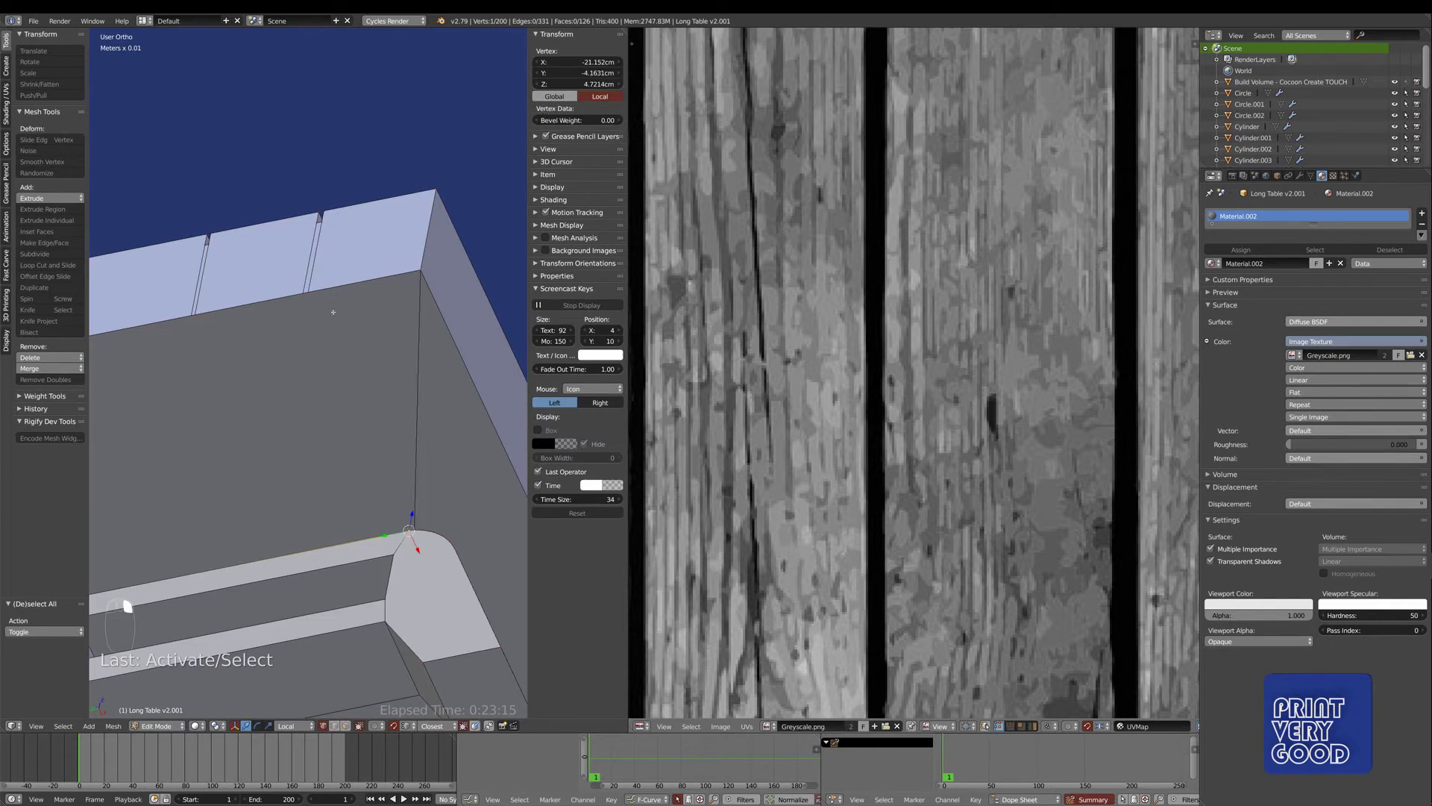
right_click(412, 521)
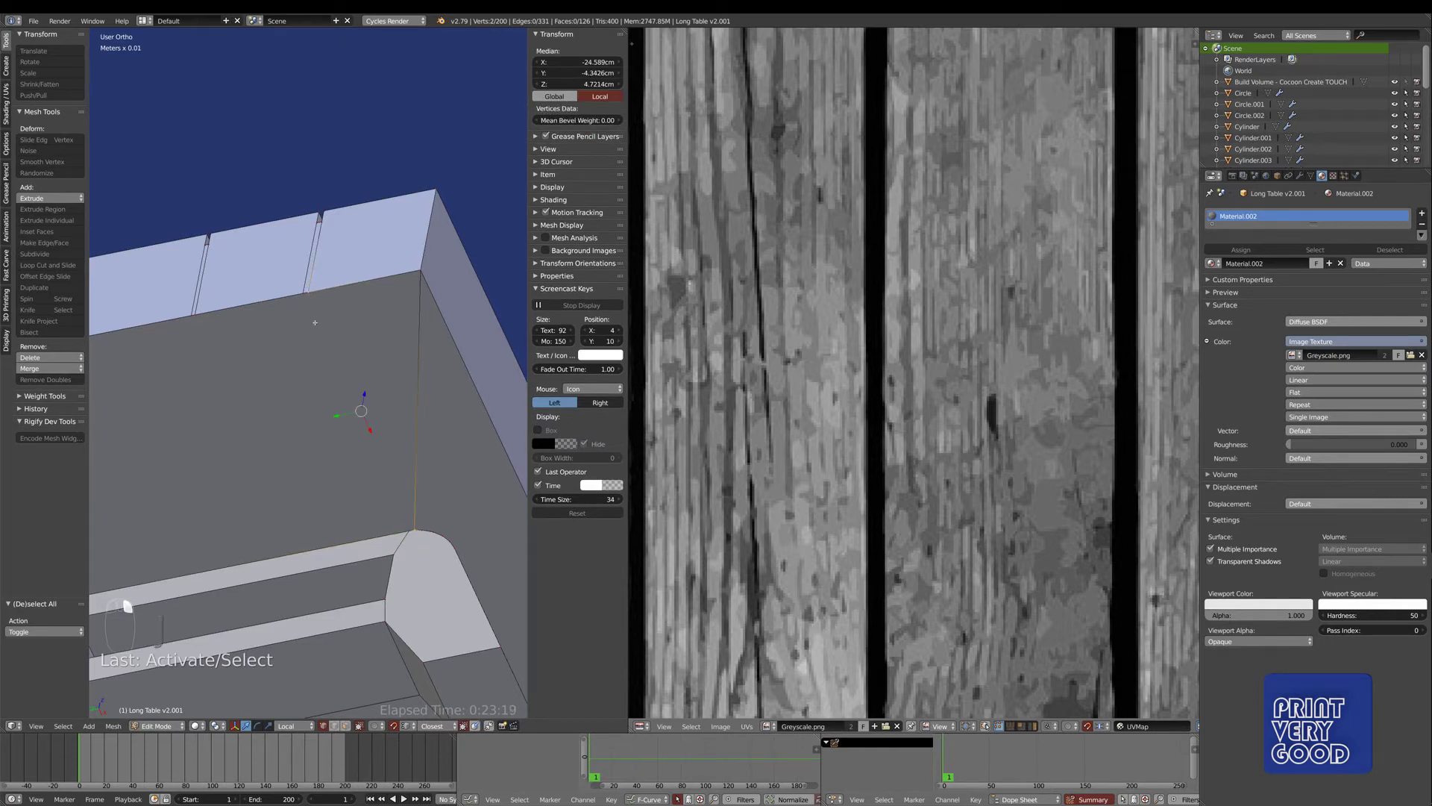
shift+middle_drag(194, 699, 239, 675)
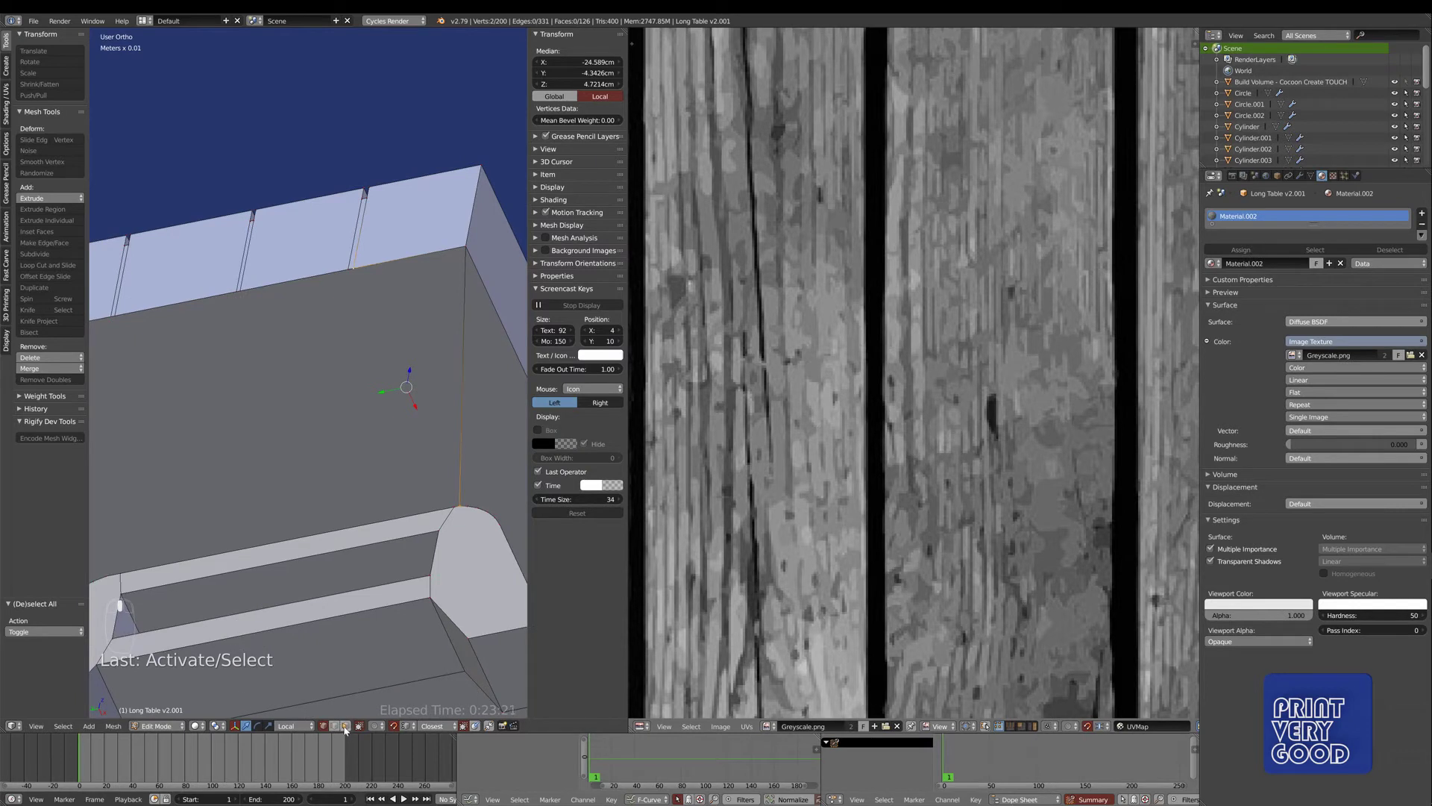
- Select the tabletop's large underside face in face mode and make a single loop cut across the underside
click(345, 729)
right_click(282, 406)
scroll(283, 405, down, 2)
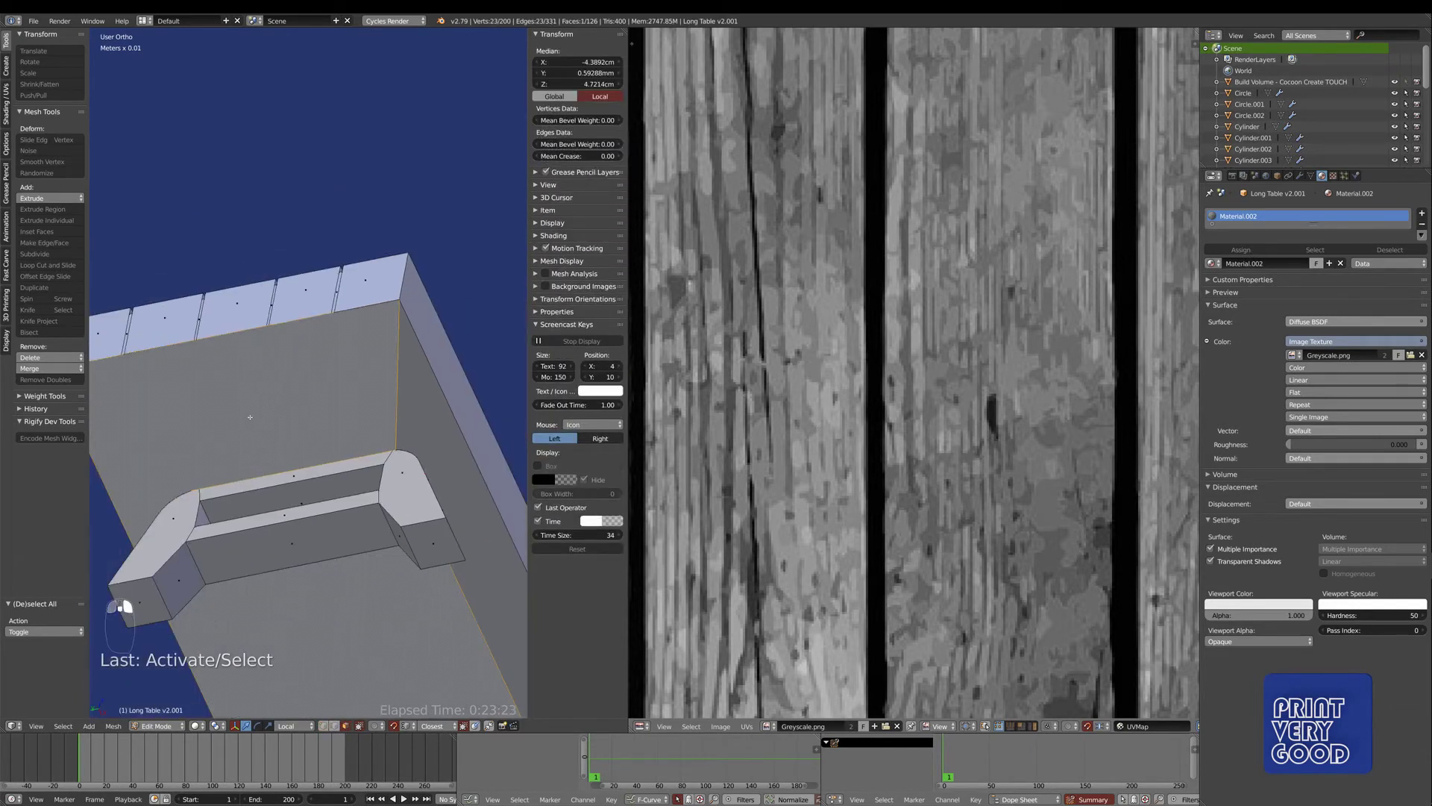
middle_drag(250, 417, 291, 399)
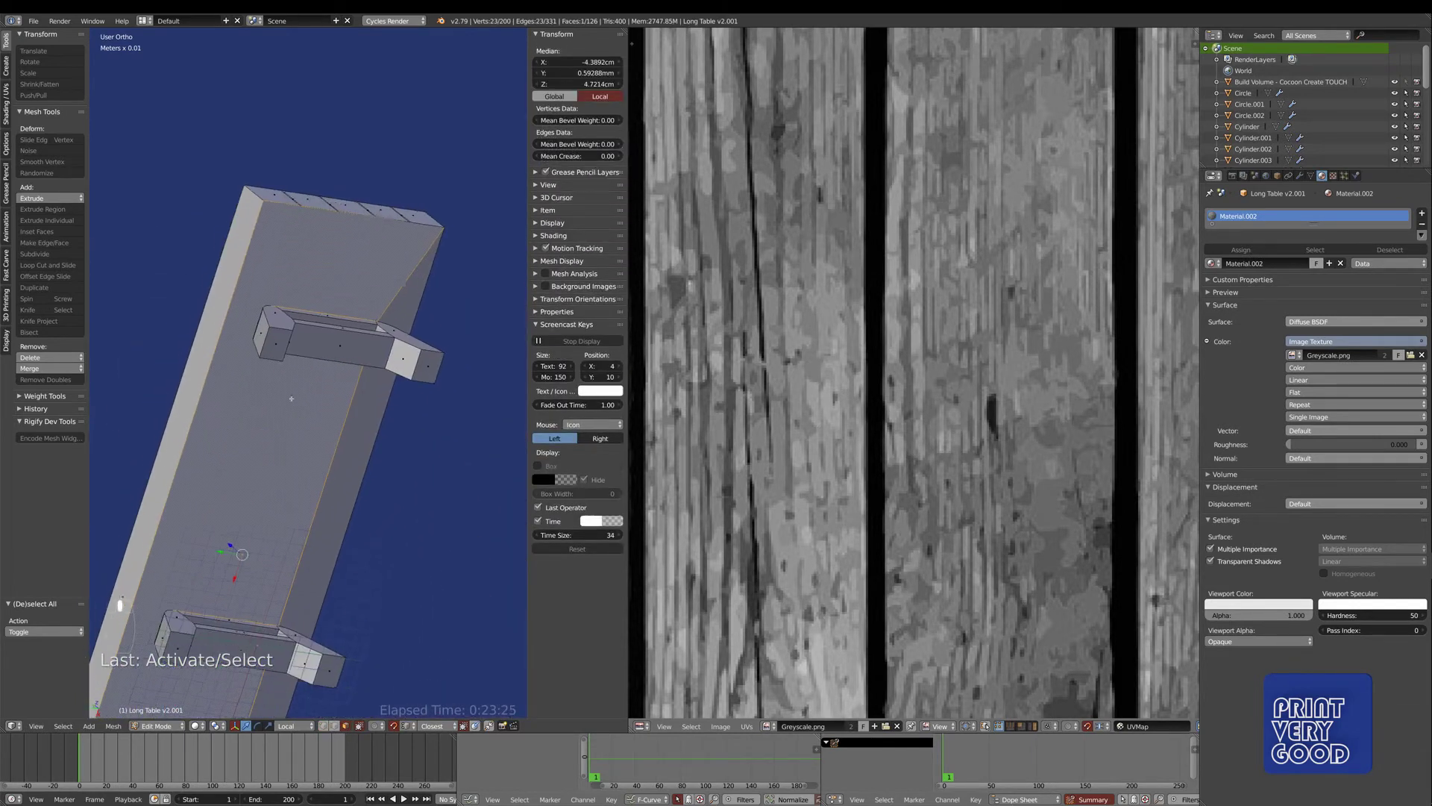
key(ctrl+r)
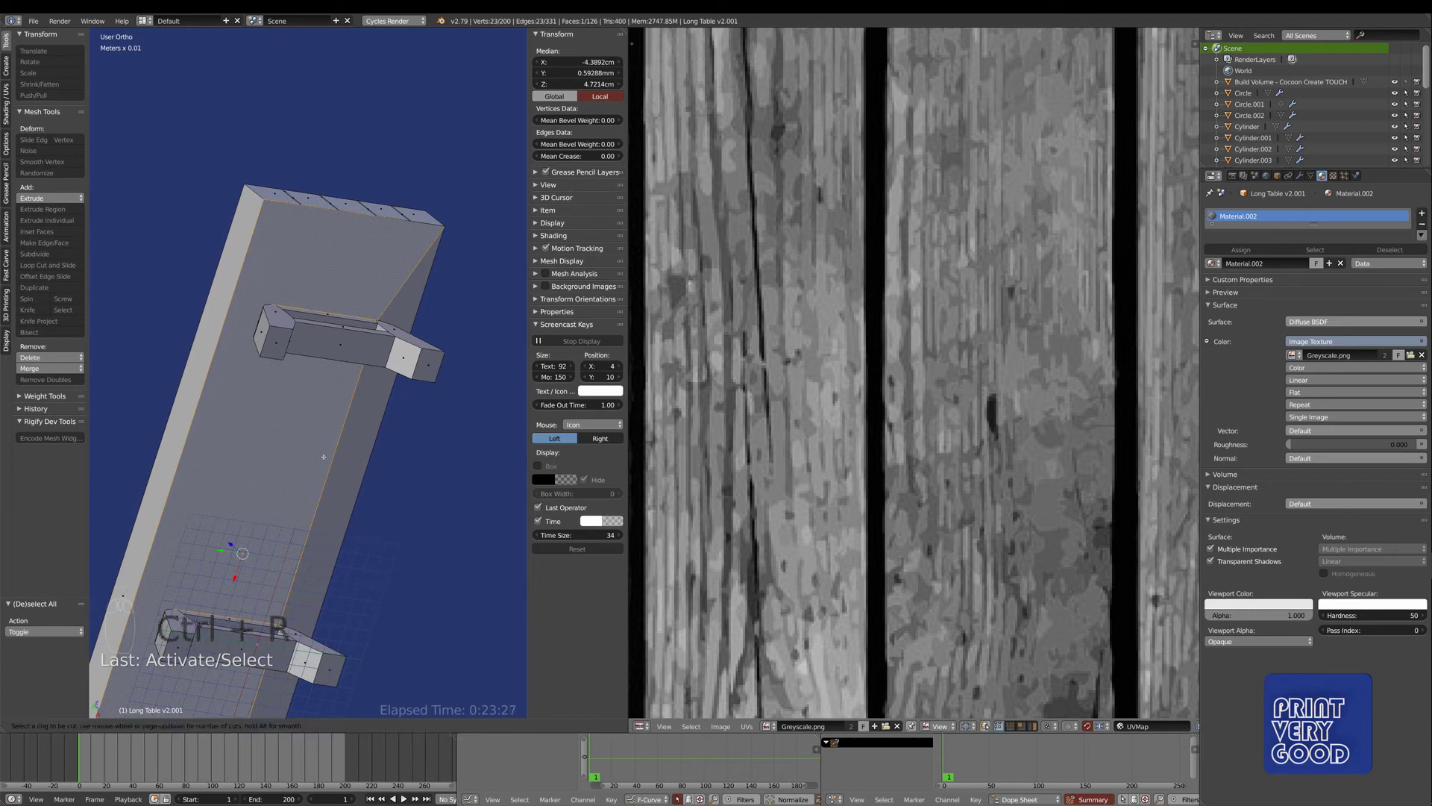
click(319, 468)
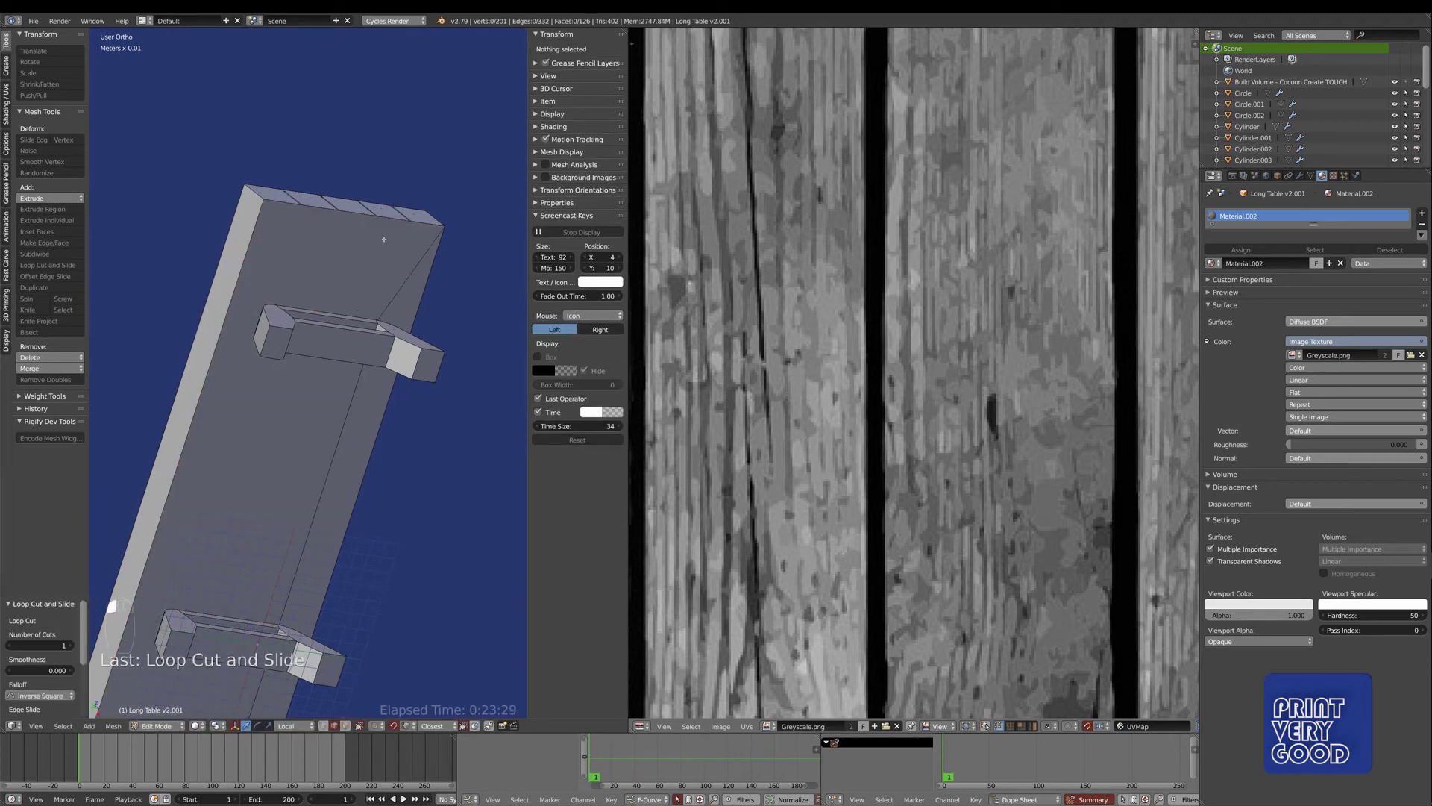
- Select the underside vertex at the tabletop's outer end corner
middle_drag(314, 510, 224, 485)
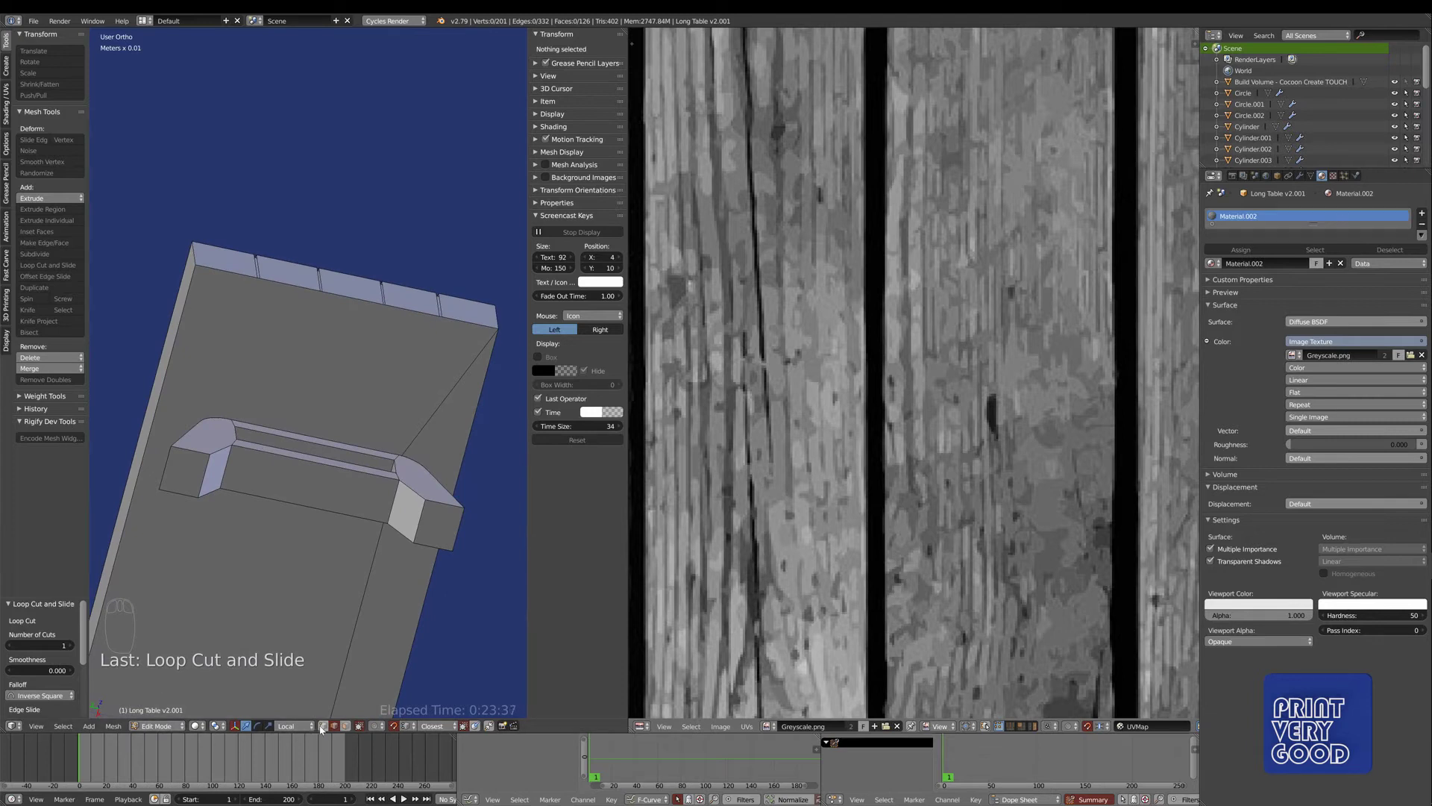
scroll(243, 288, up, 1)
right_click(194, 266)
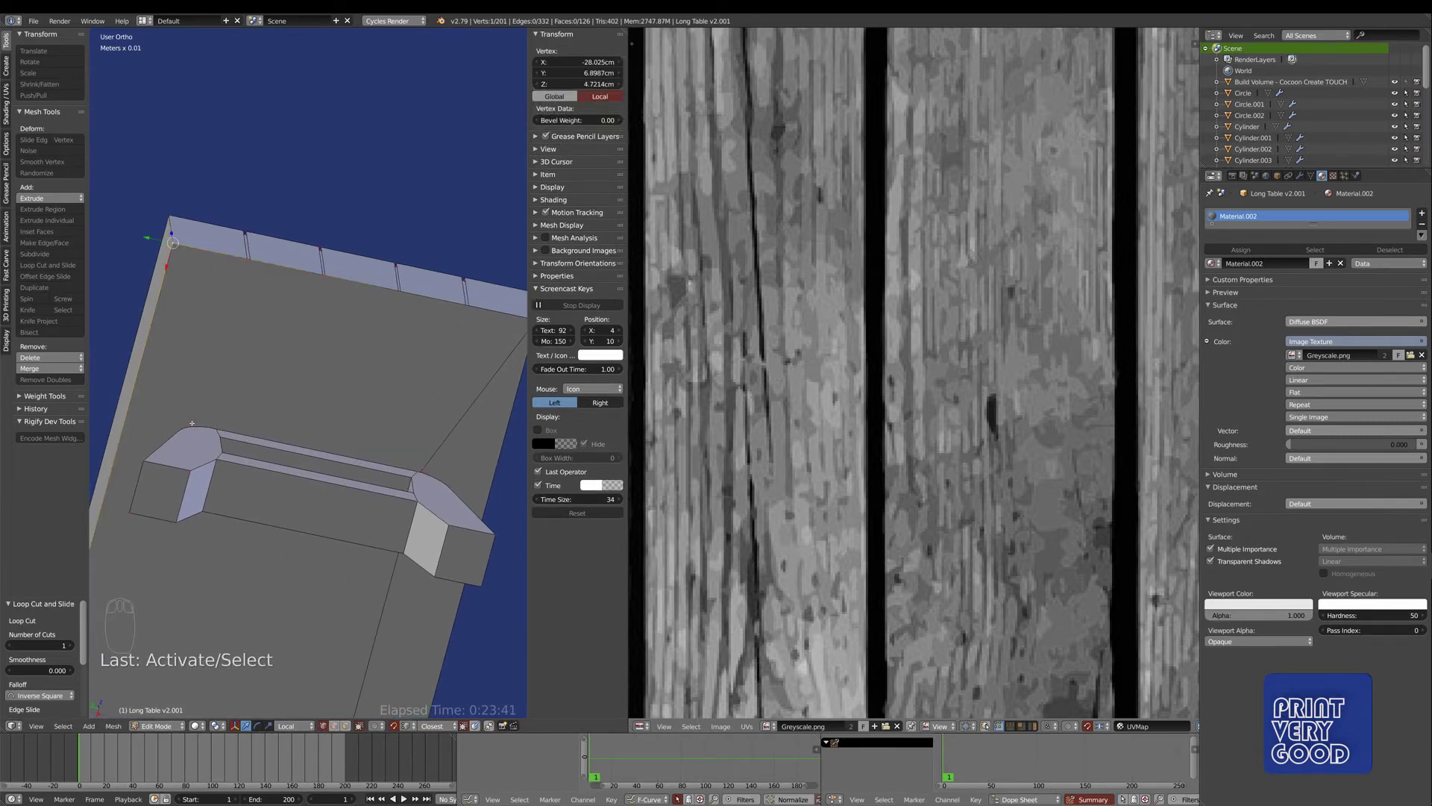
- Undo the latest edits to the tabletop's underside around the leg
key(ctrl+z)
key(ctrl+z)
key(ctrl+z)
key(ctrl+z)
key(ctrl+z)
key(ctrl+z)
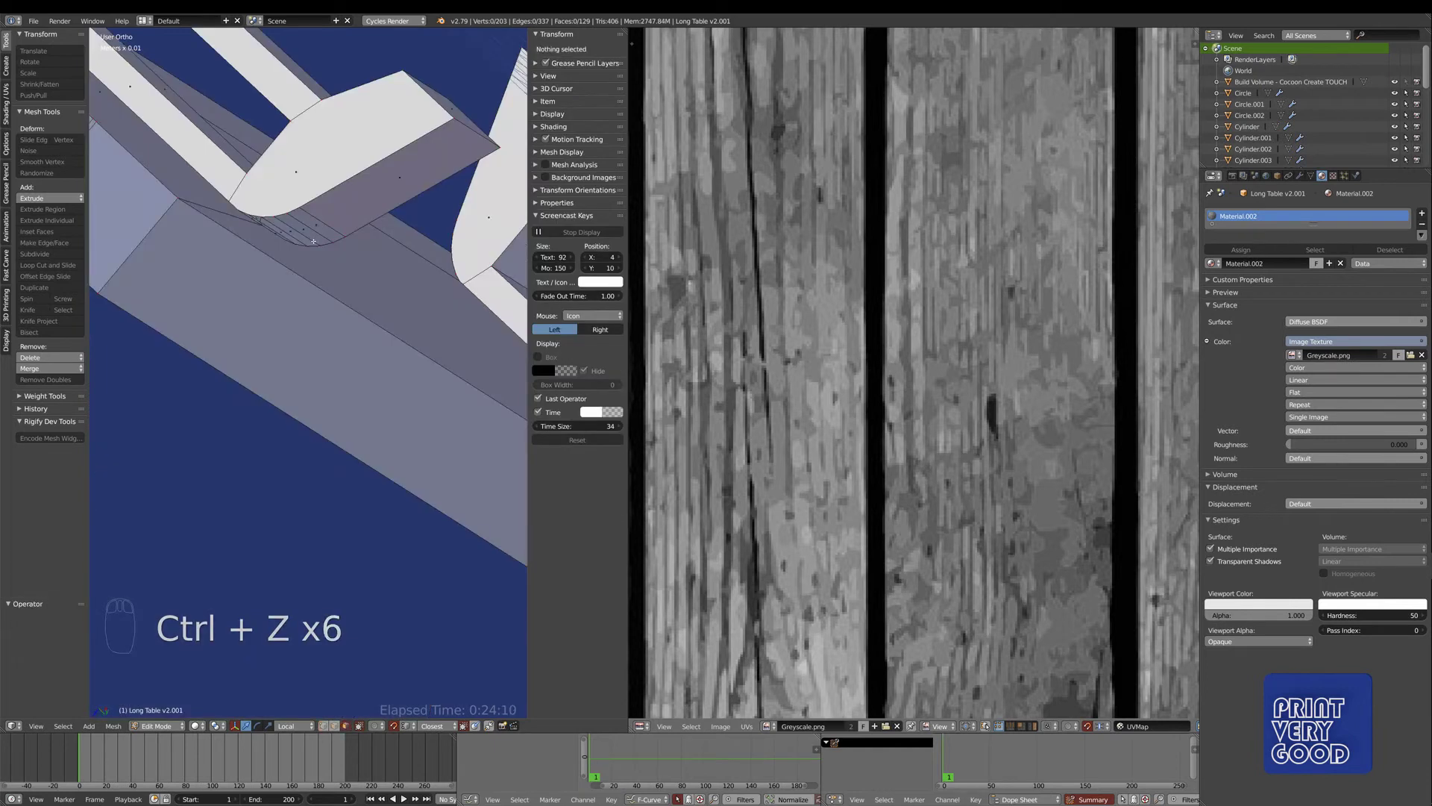
key(ctrl+z)
key(ctrl+z)
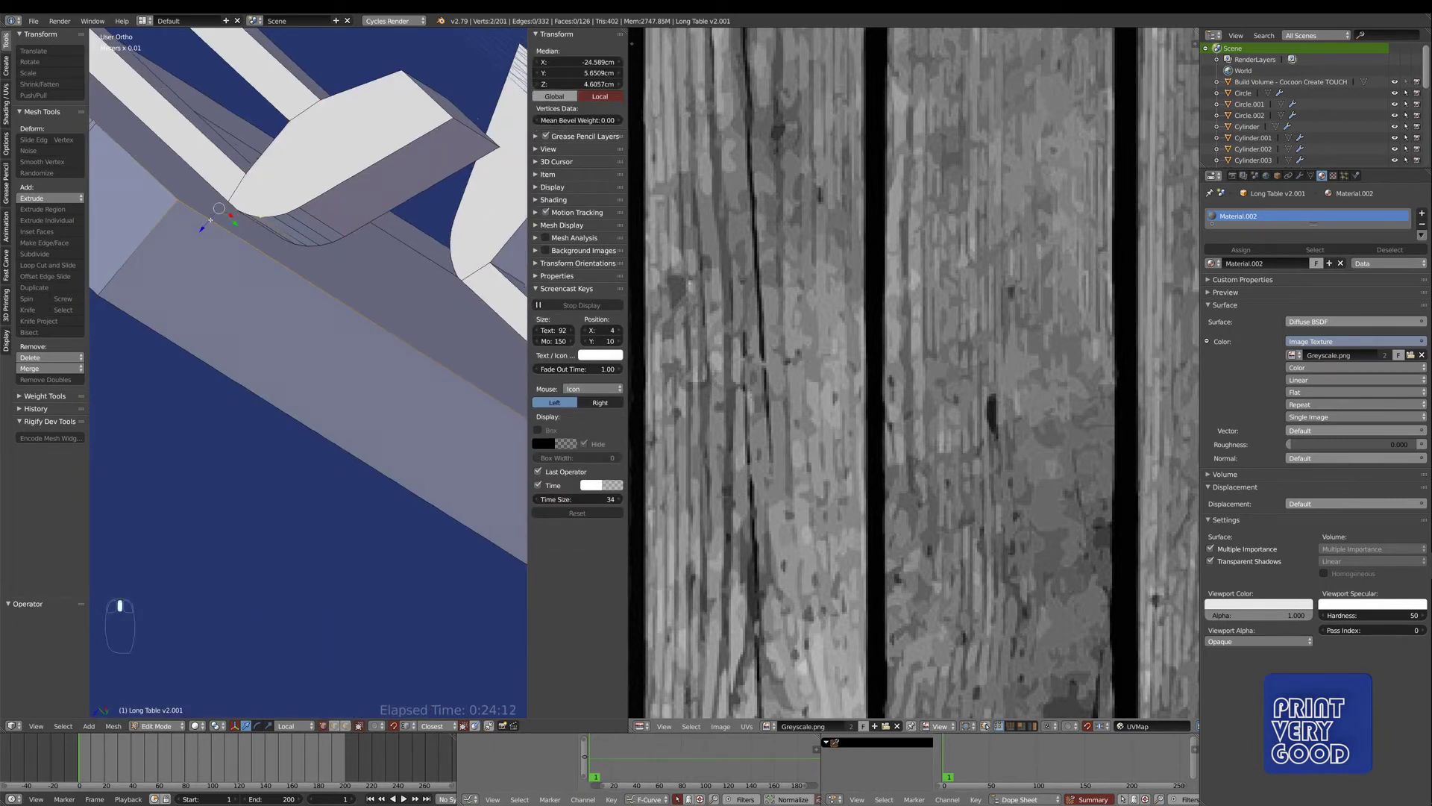
- Connect the leg's corner vertex to the tabletop's outer end corner vertex with a new edge across the underside
middle_drag(210, 220, 243, 230)
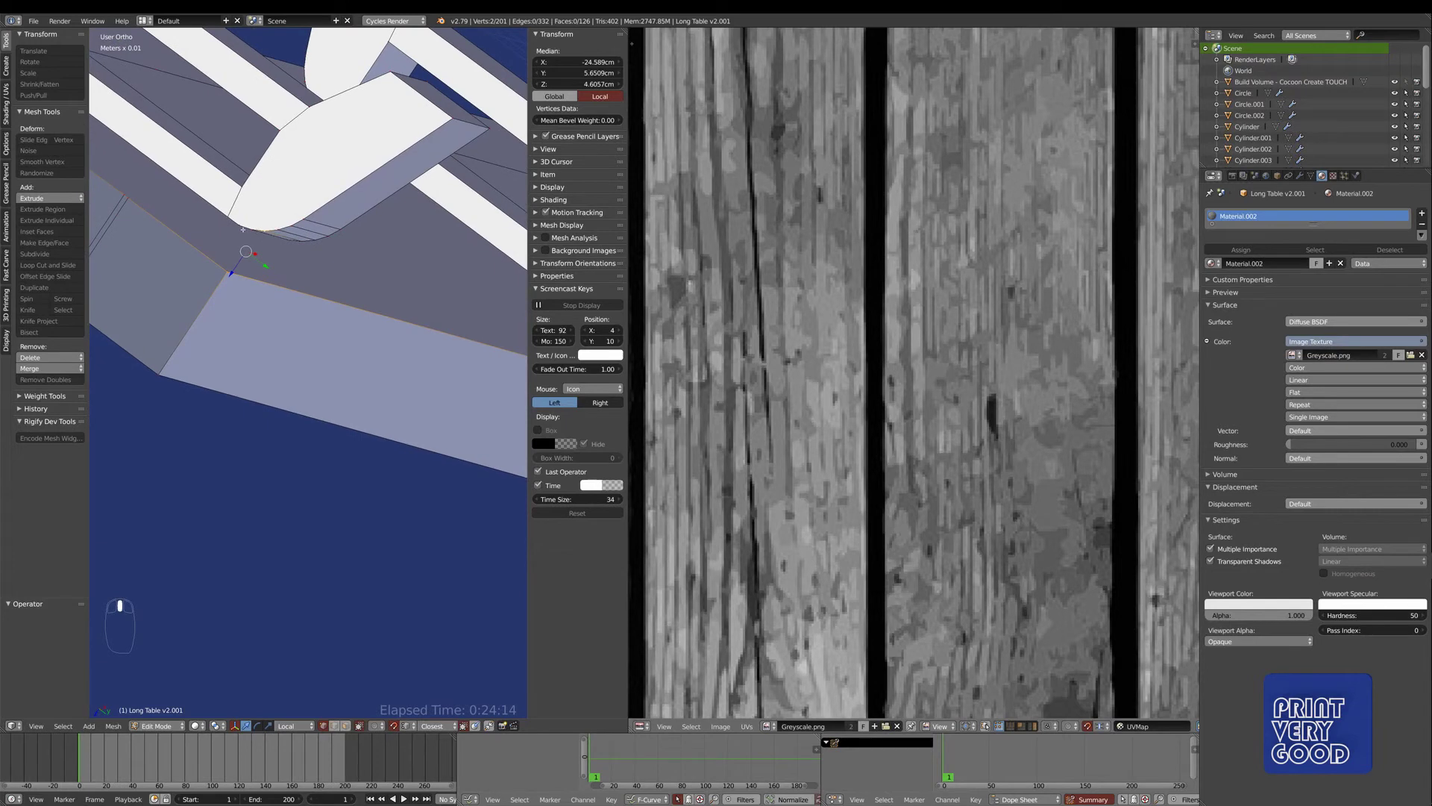
right_click(226, 273)
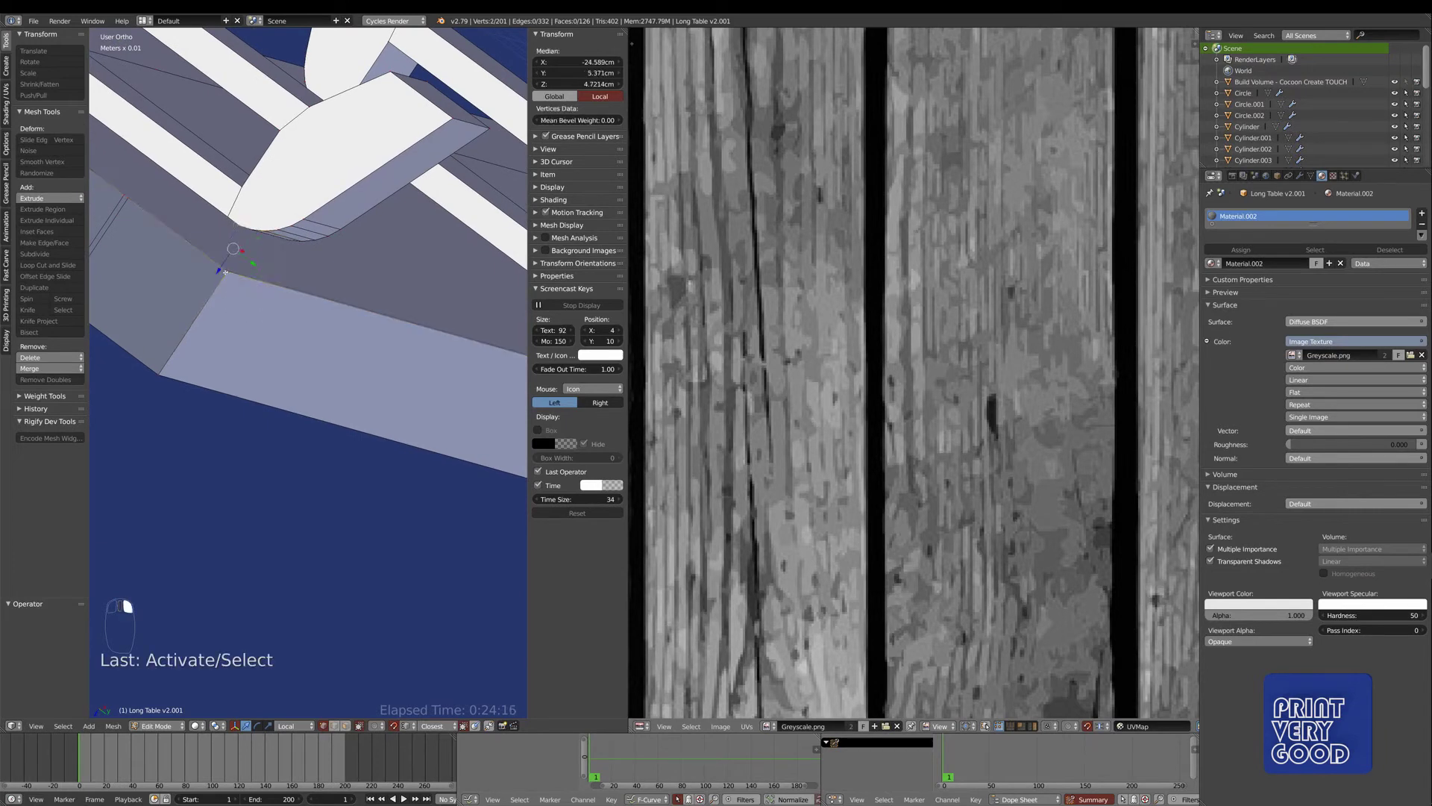
key(j)
scroll(261, 350, down, 5)
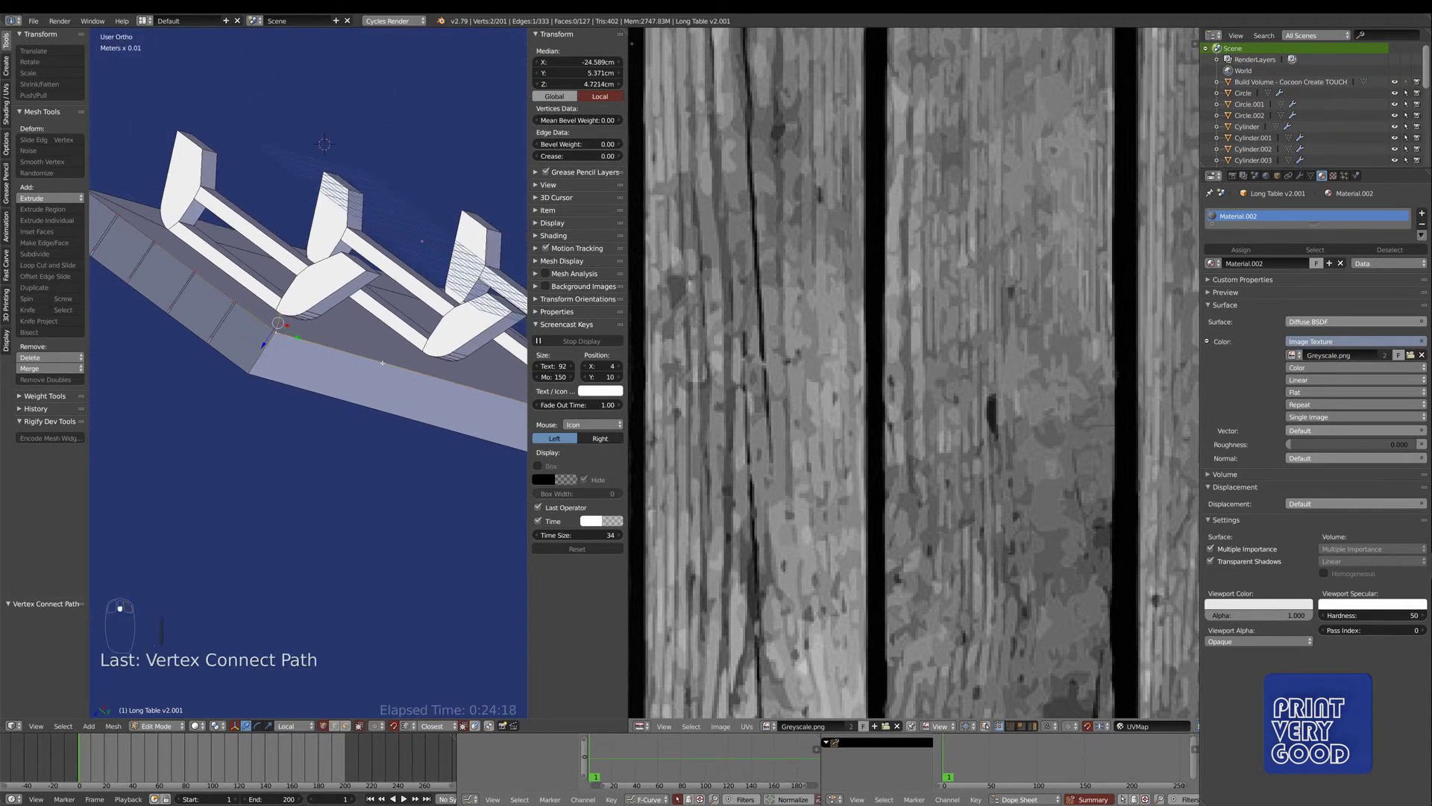
- Connect the leg vertex to the nearest tabletop corner vertex at the opposite end of the underside
middle_drag(261, 350, 399, 343)
scroll(288, 364, up, 4)
scroll(288, 364, down, 3)
scroll(236, 270, up, 5)
scroll(236, 270, down, 3)
scroll(284, 283, up, 5)
shift+right_click(312, 264)
key(j)
scroll(313, 264, down, 3)
scroll(399, 343, up, 5)
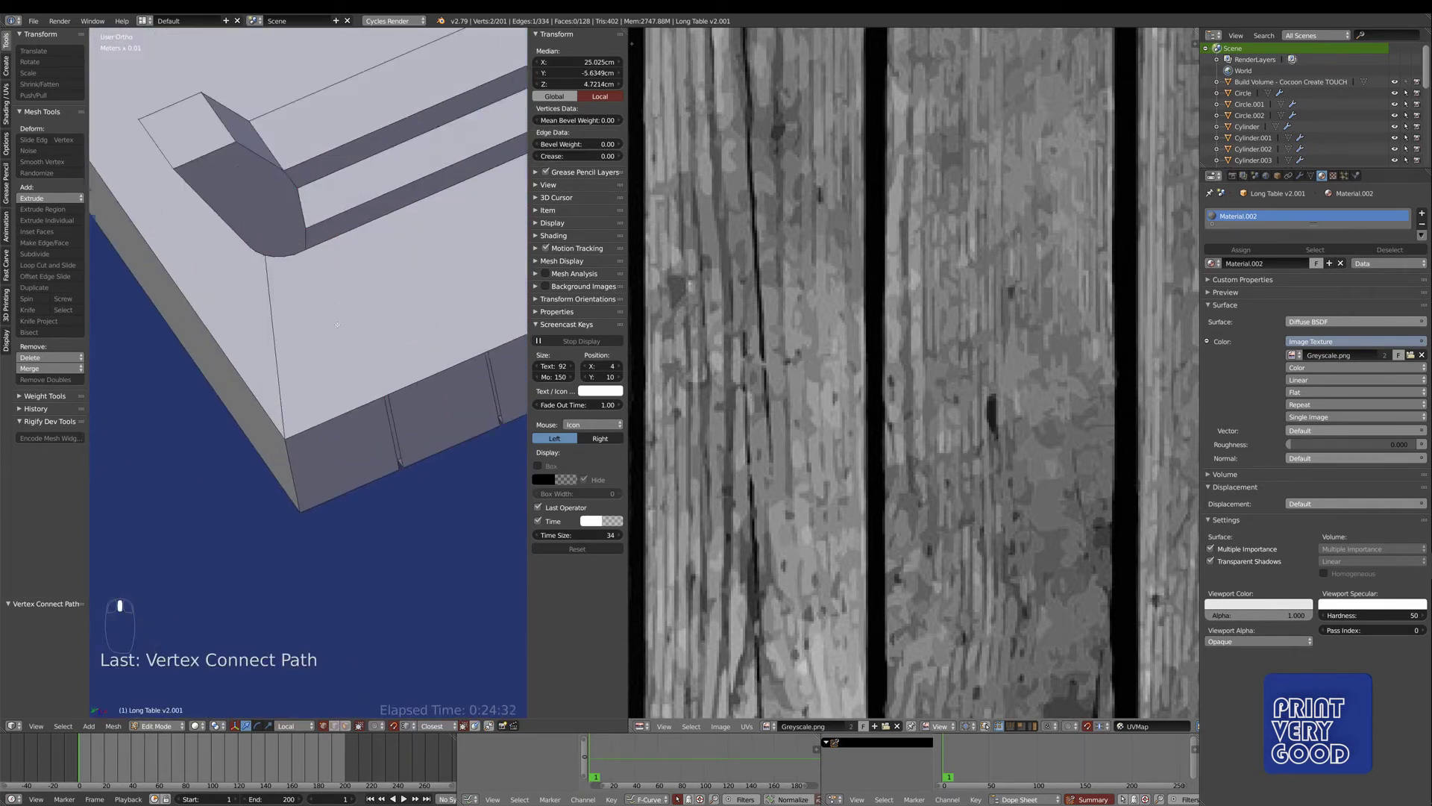
- Connect the end leg's base vertices to the neighbouring plank groove vertices along the underside's end edge
shift+right_click(342, 326)
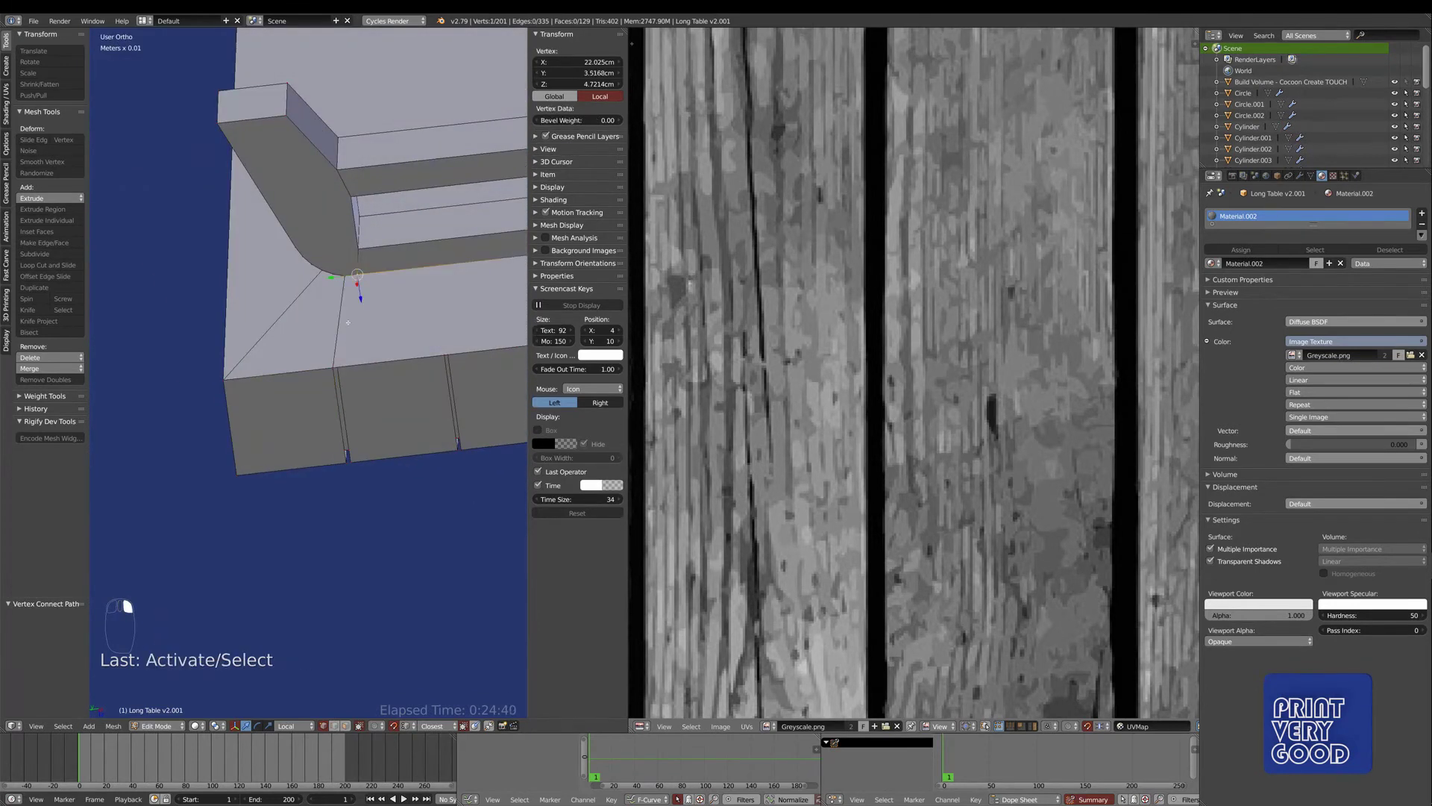
key(j)
middle_drag(342, 329, 273, 364)
shift+right_click(334, 282)
key(j)
shift+right_click(273, 364)
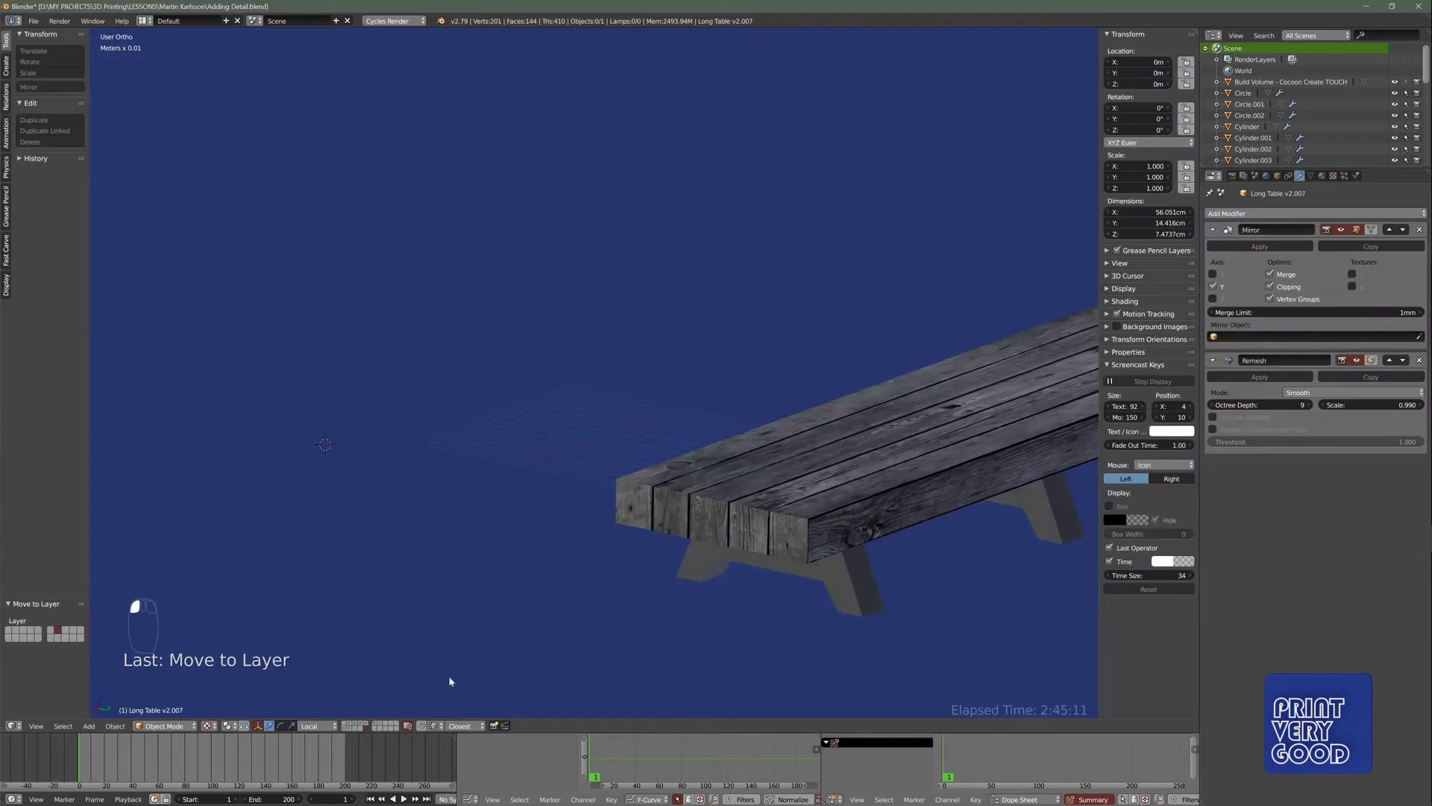
- Duplicate the textured long table, offset the copy about -28.8 cm along Y, and move it to the first layer
right_click(870, 504)
scroll(869, 503, down, 3)
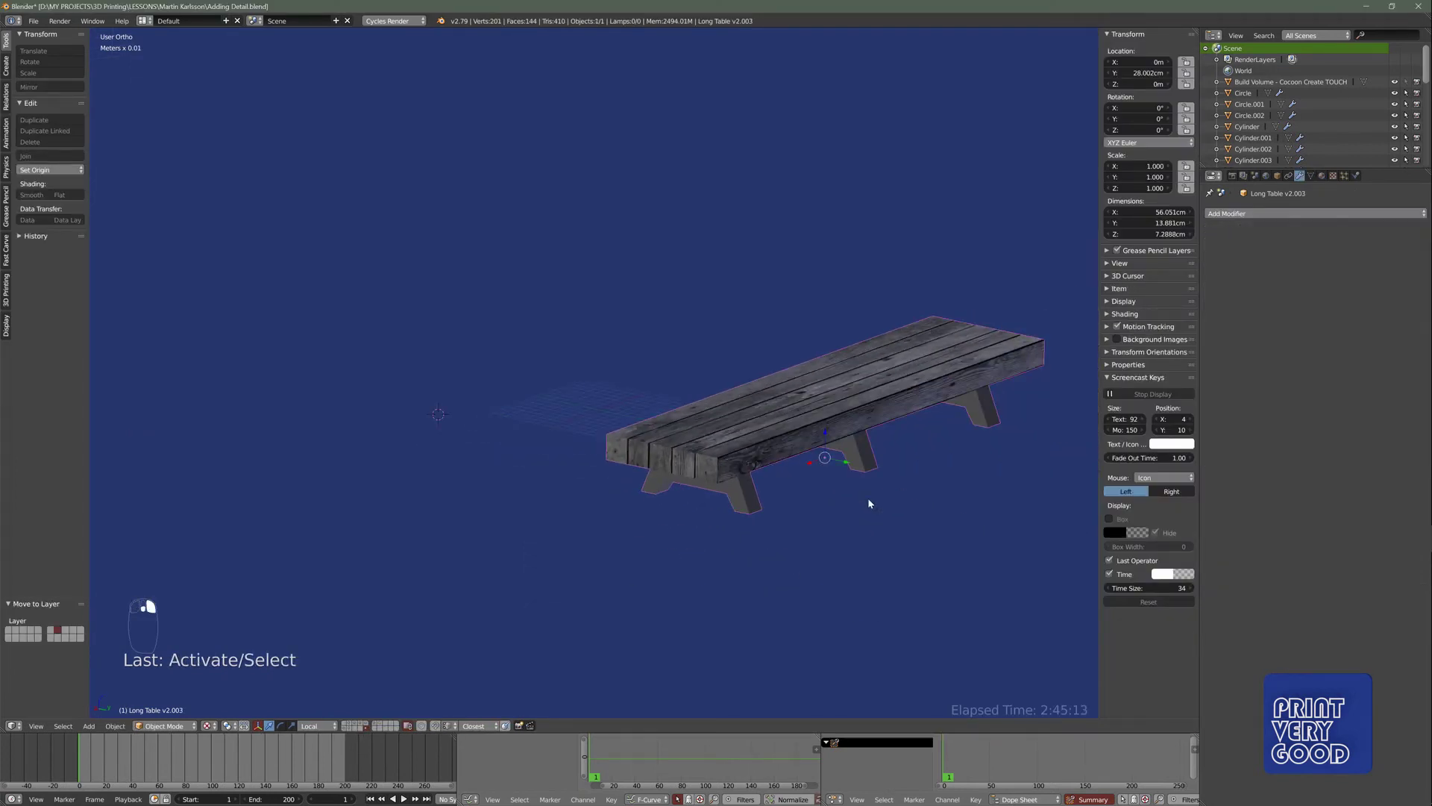
key(shift+d)
key(y)
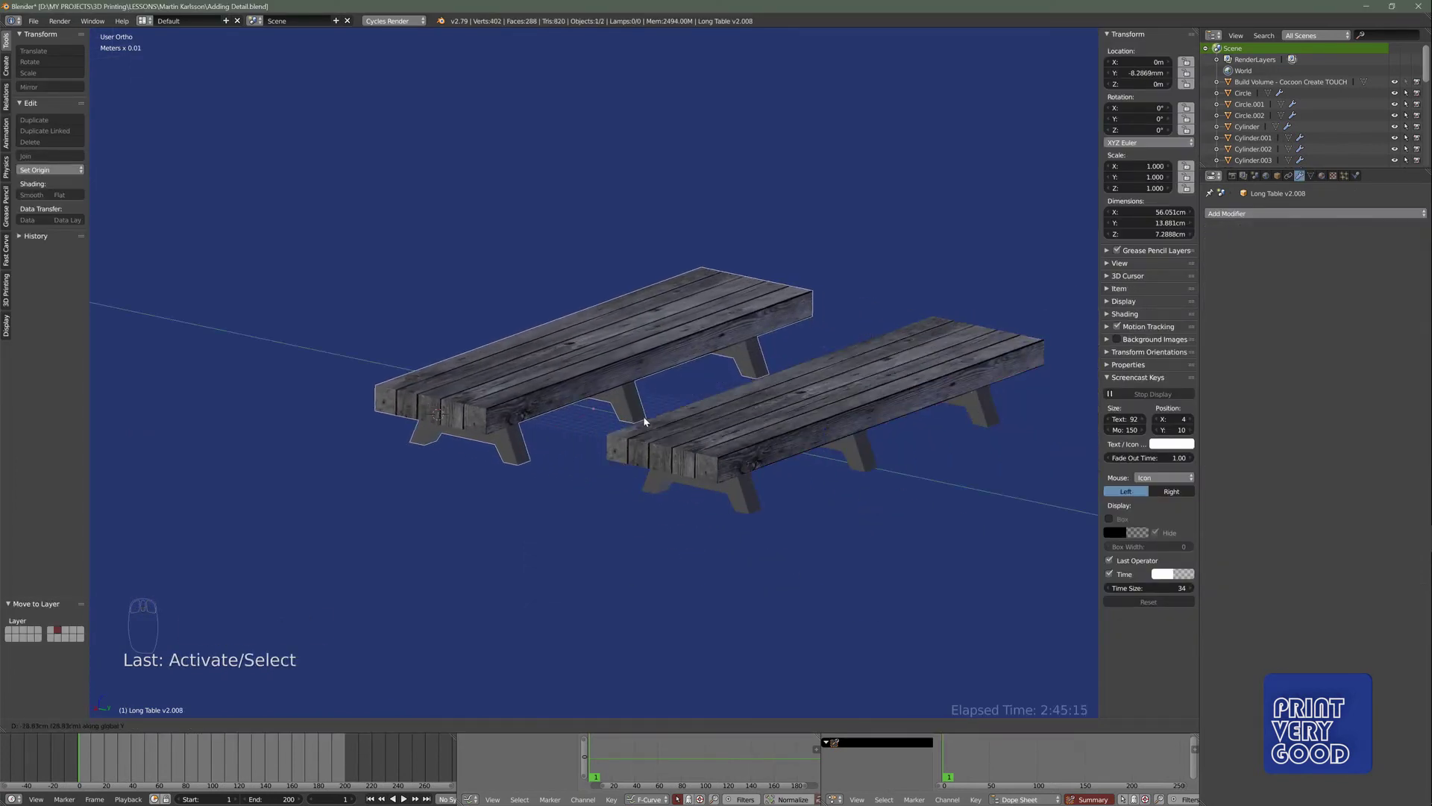
click(617, 536)
middle_drag(616, 536, 569, 536)
key(m)
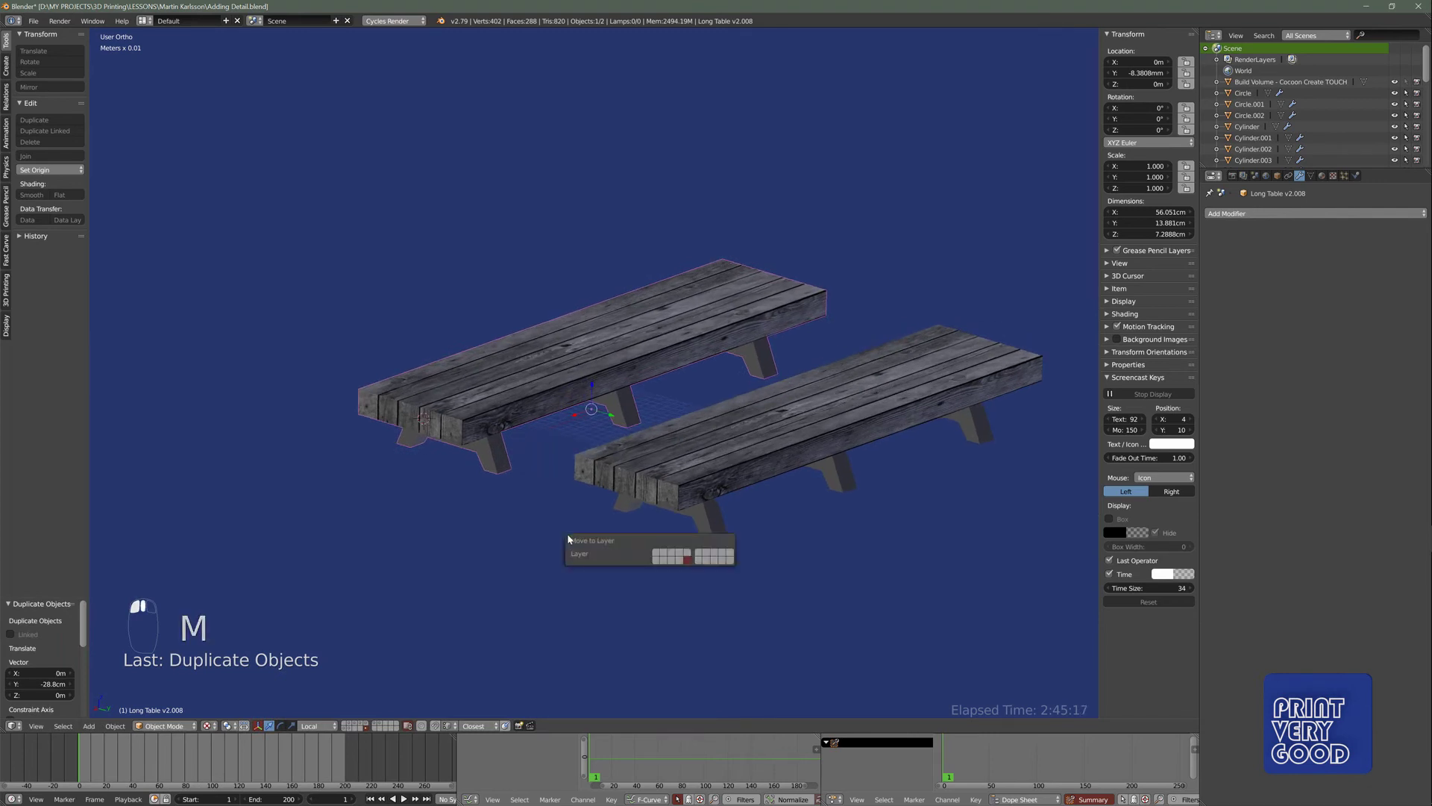
click(657, 557)
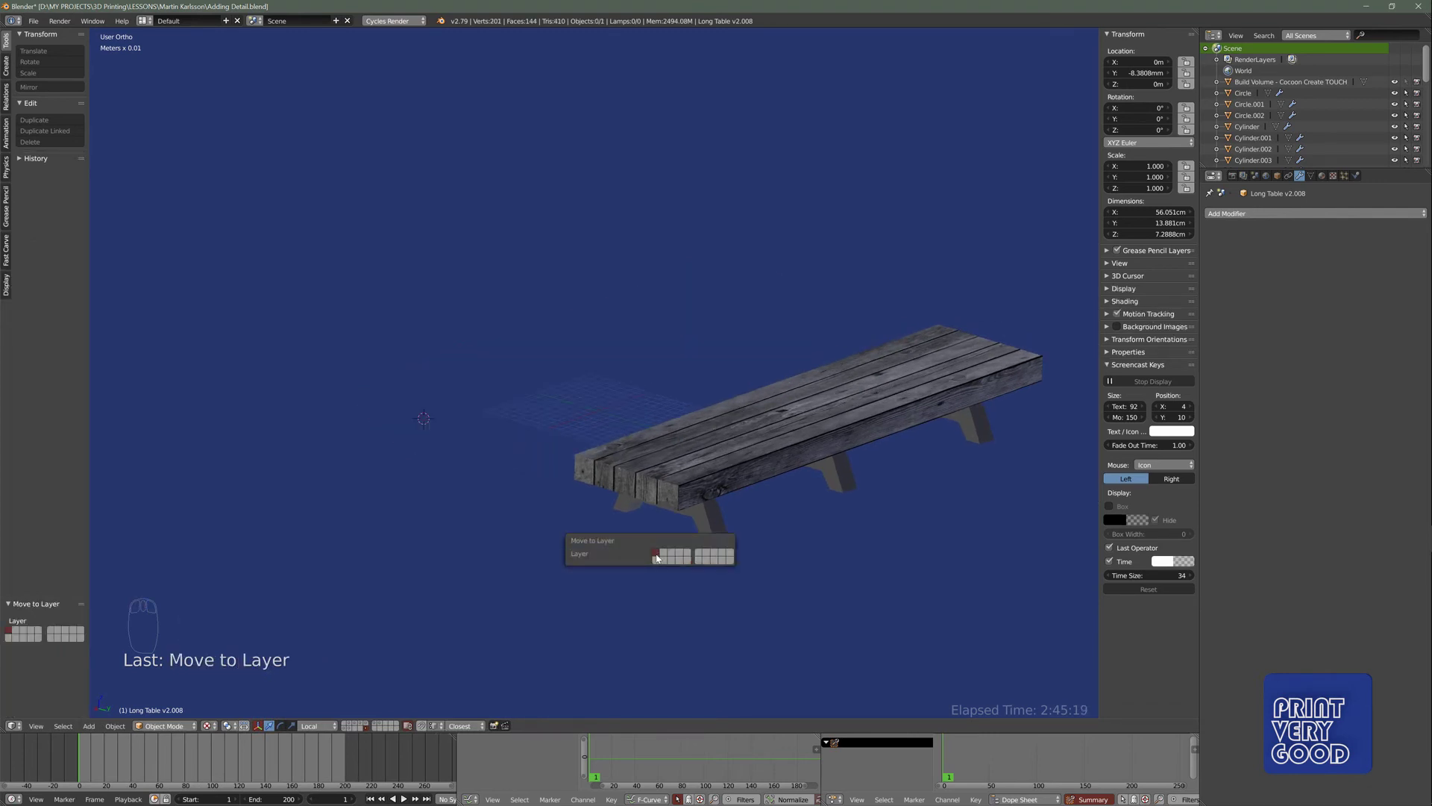
- Show the first layer, clear the duplicated table's location, and view it in solid shading
click(346, 727)
mouse_move(531, 446)
middle_down()
mouse_move(612, 403)
mouse_move(619, 356)
mouse_move(931, 318)
middle_up()
key(alt+g)
scroll(584, 419, up, 3)
key(z)
key(z)
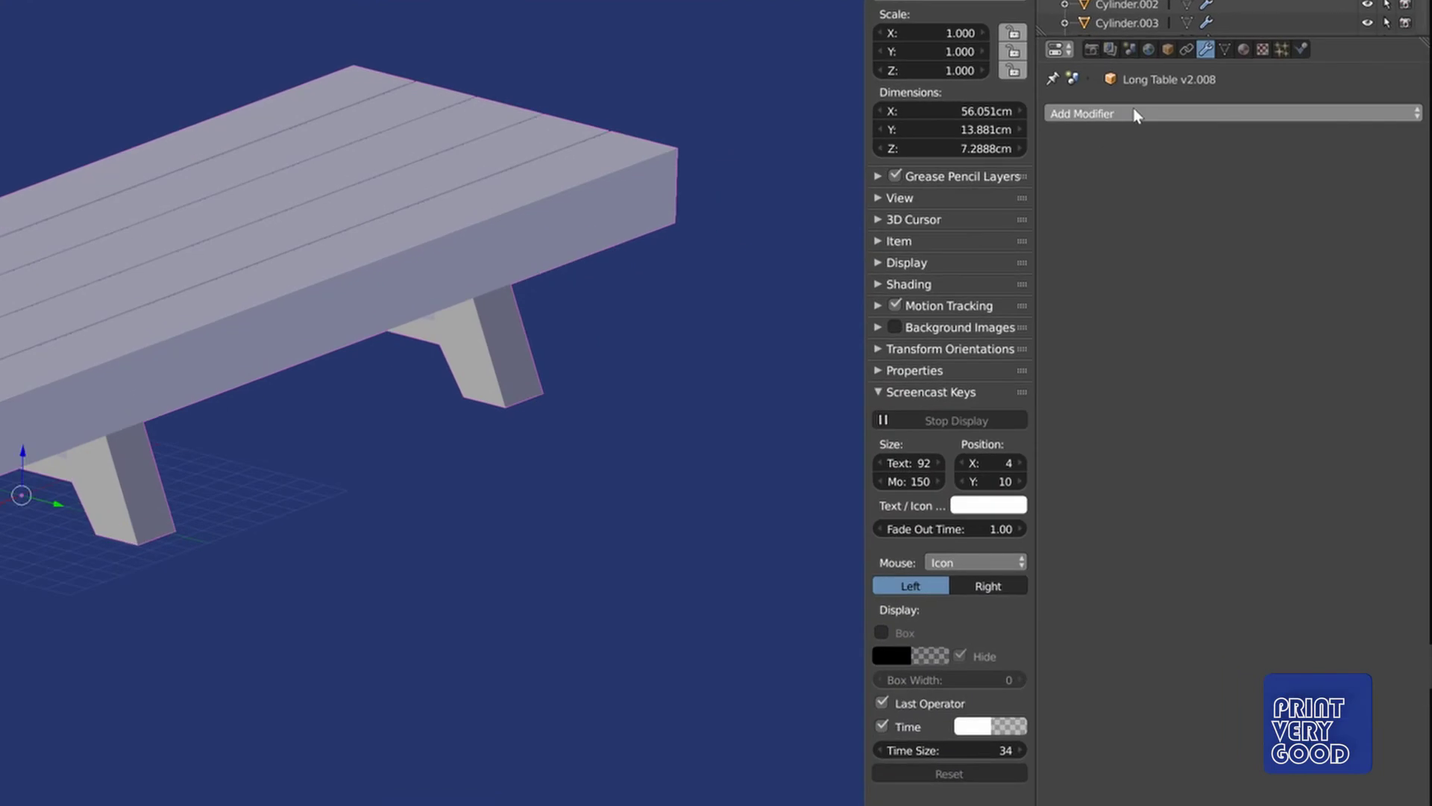
- Add a Subdivision Surface modifier to the table copy and enter Edit Mode with proportional editing disabled
click(1188, 114)
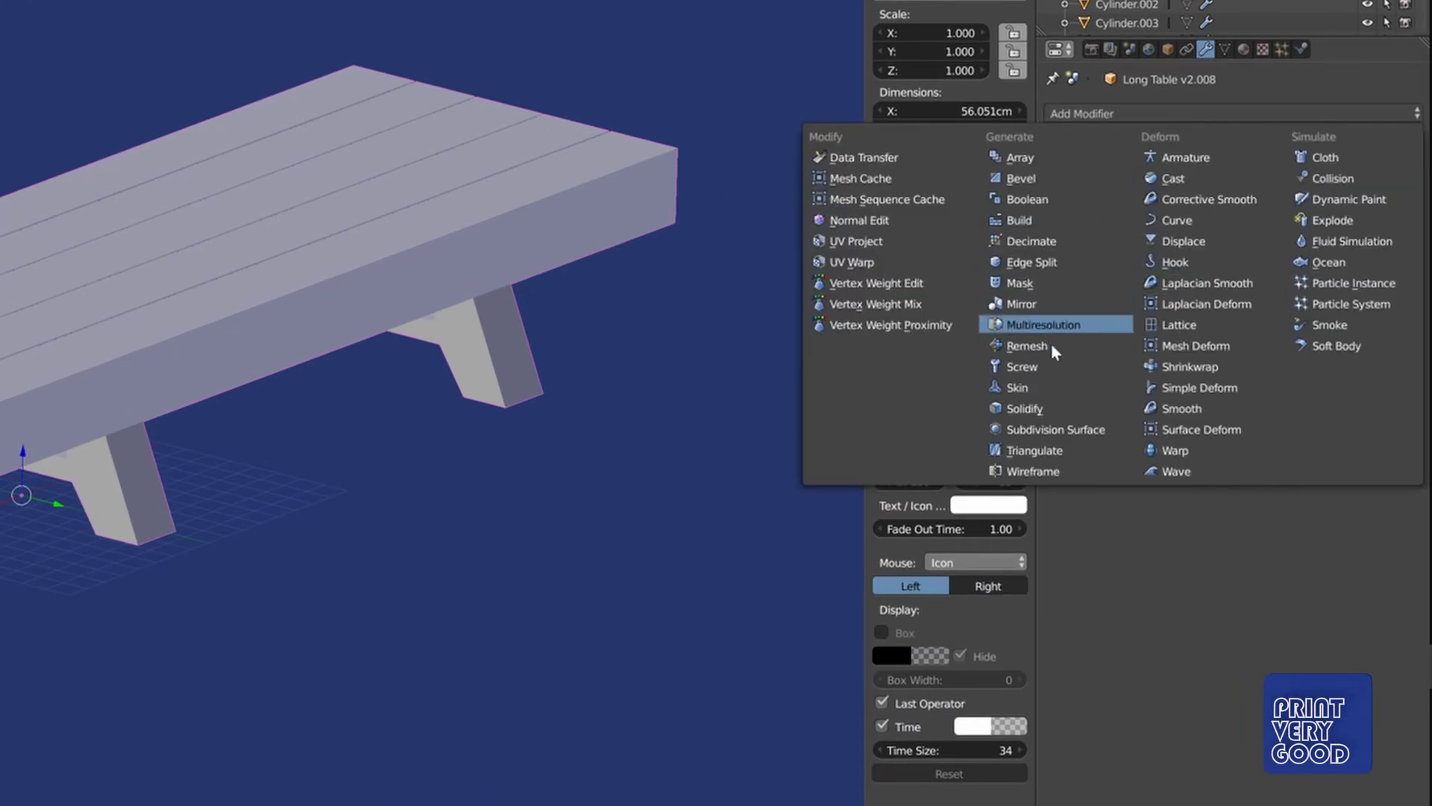
click(1071, 432)
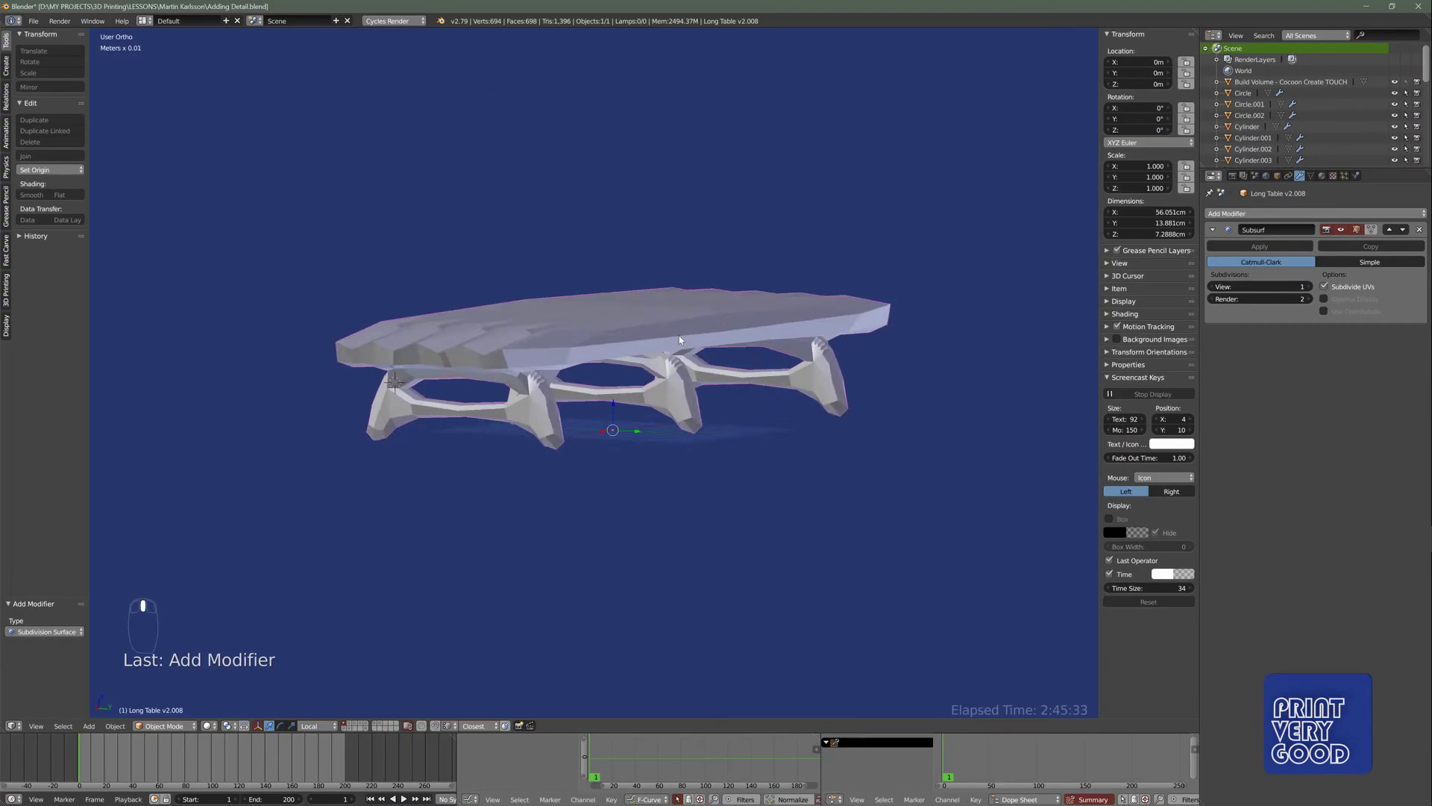
key(Tab)
scroll(460, 427, up, 4)
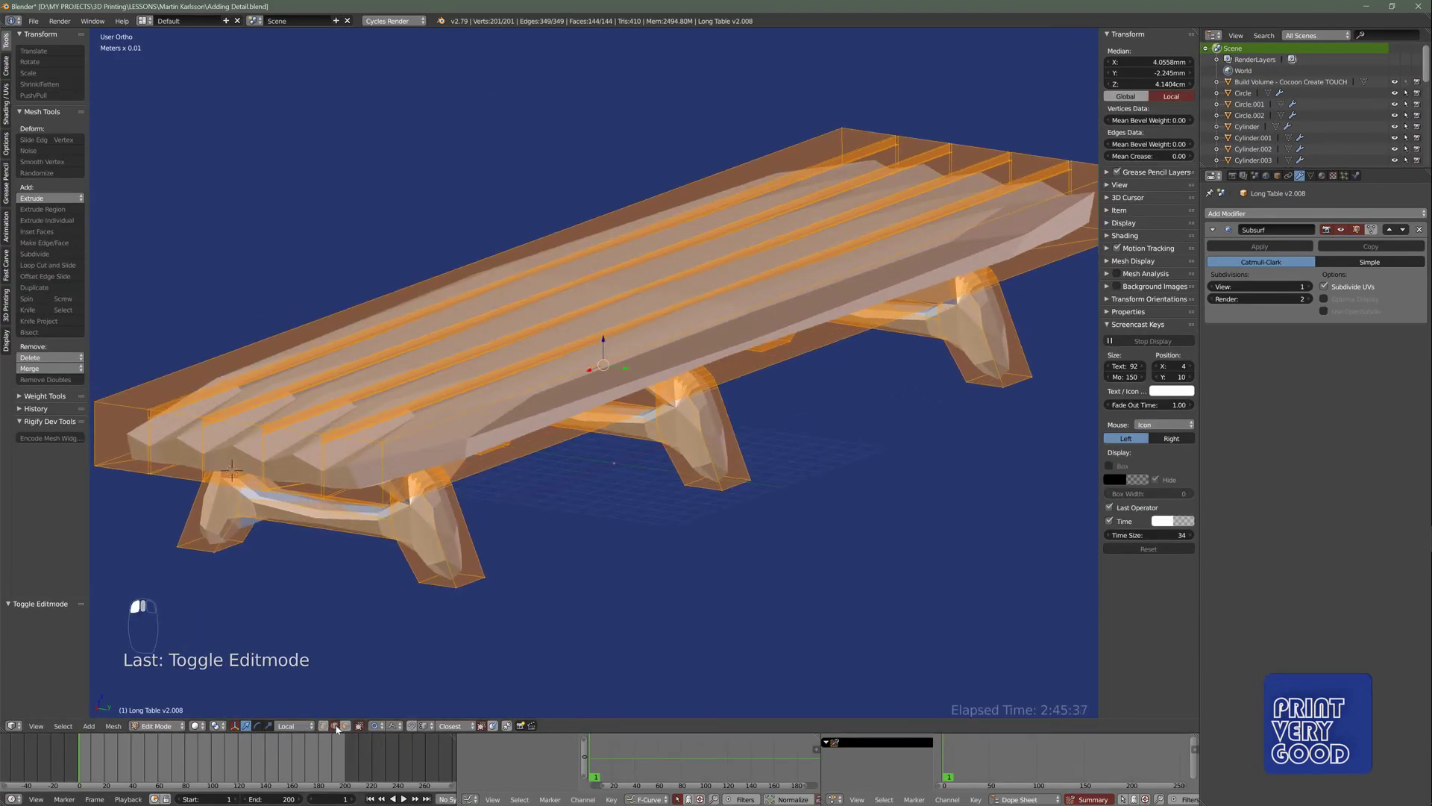
click(380, 729)
click(414, 663)
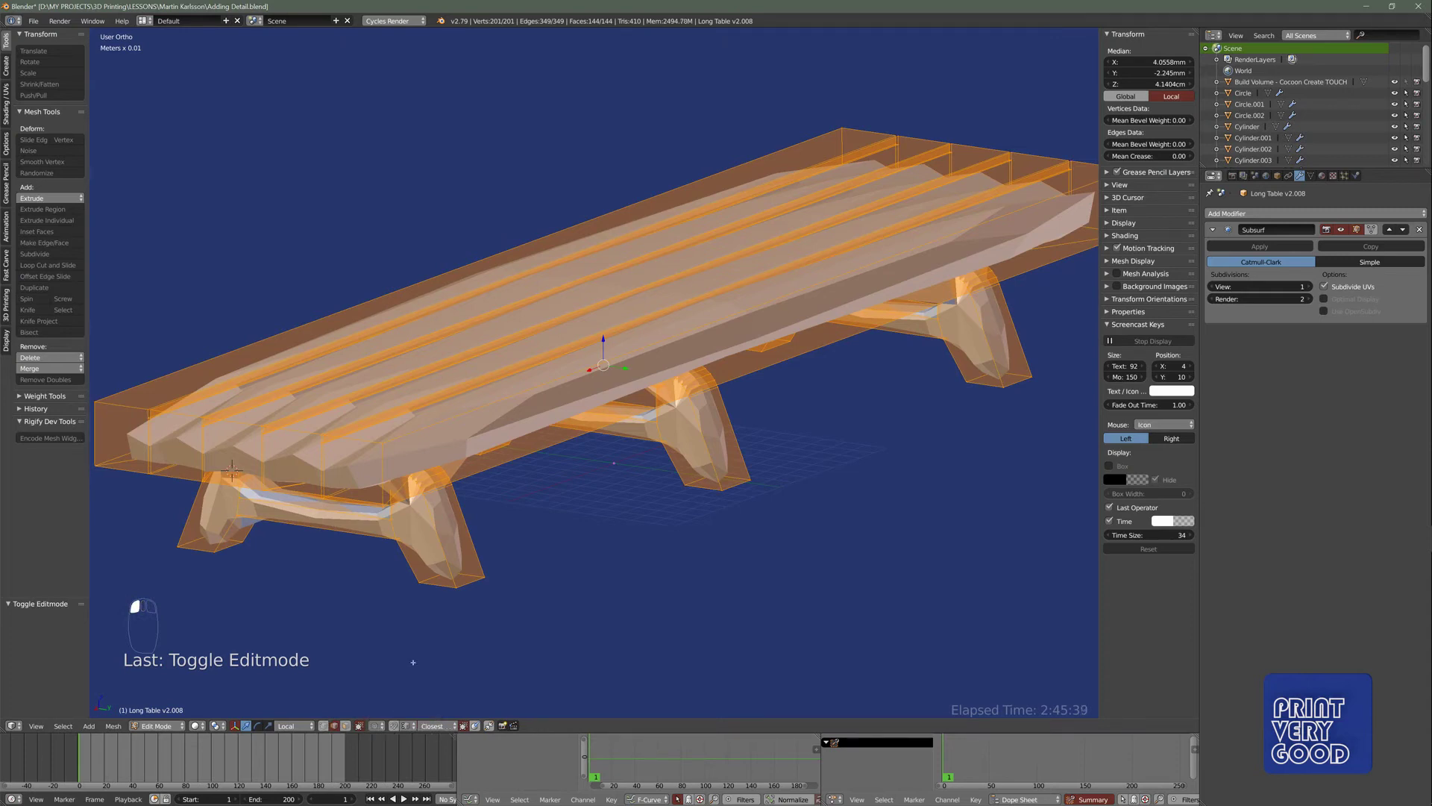
- Select the edge loops around the tabletop's outer border at both ends and sides, and set their mean crease to 1.00
alt+right_click(440, 421)
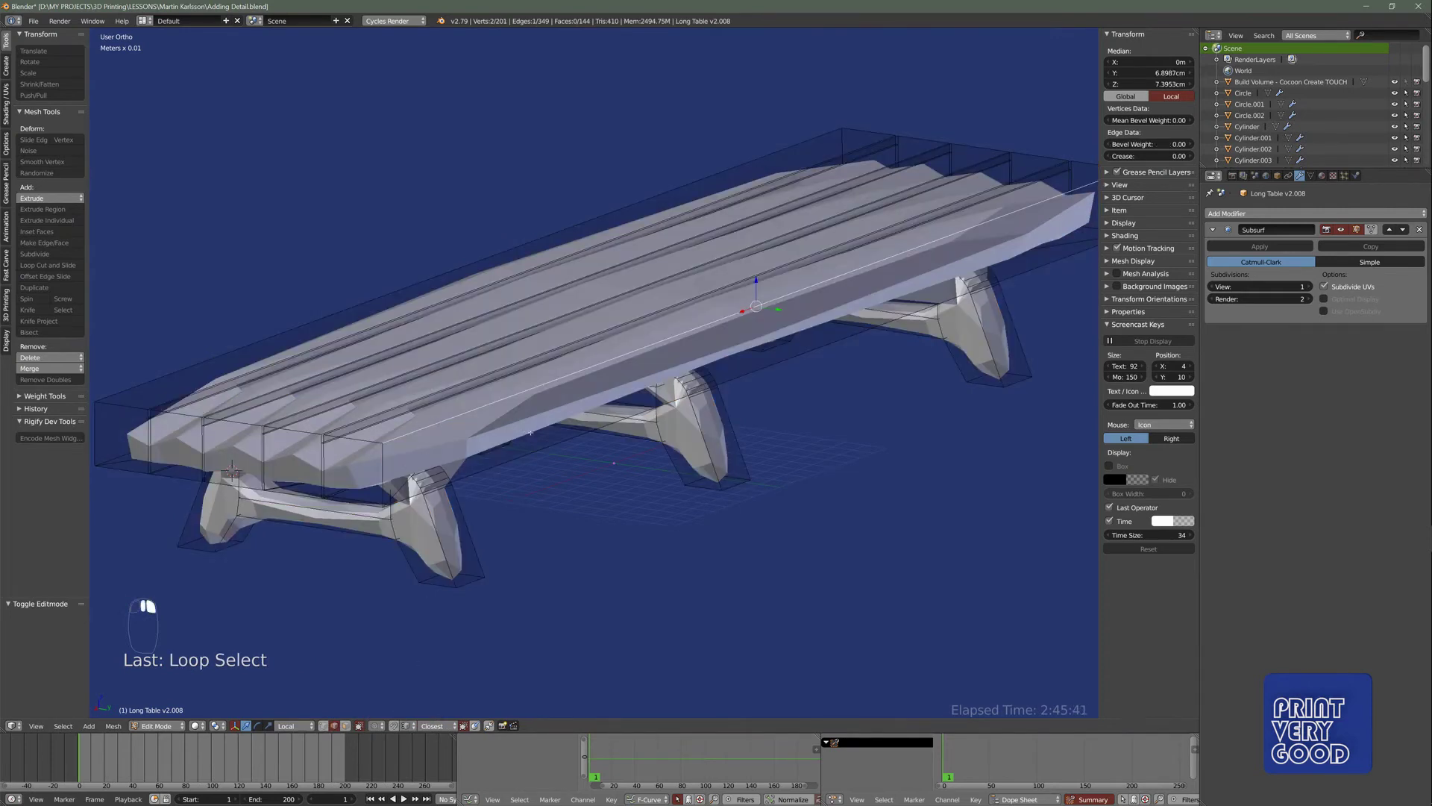
middle_drag(531, 432, 571, 444)
alt+right_click(548, 477)
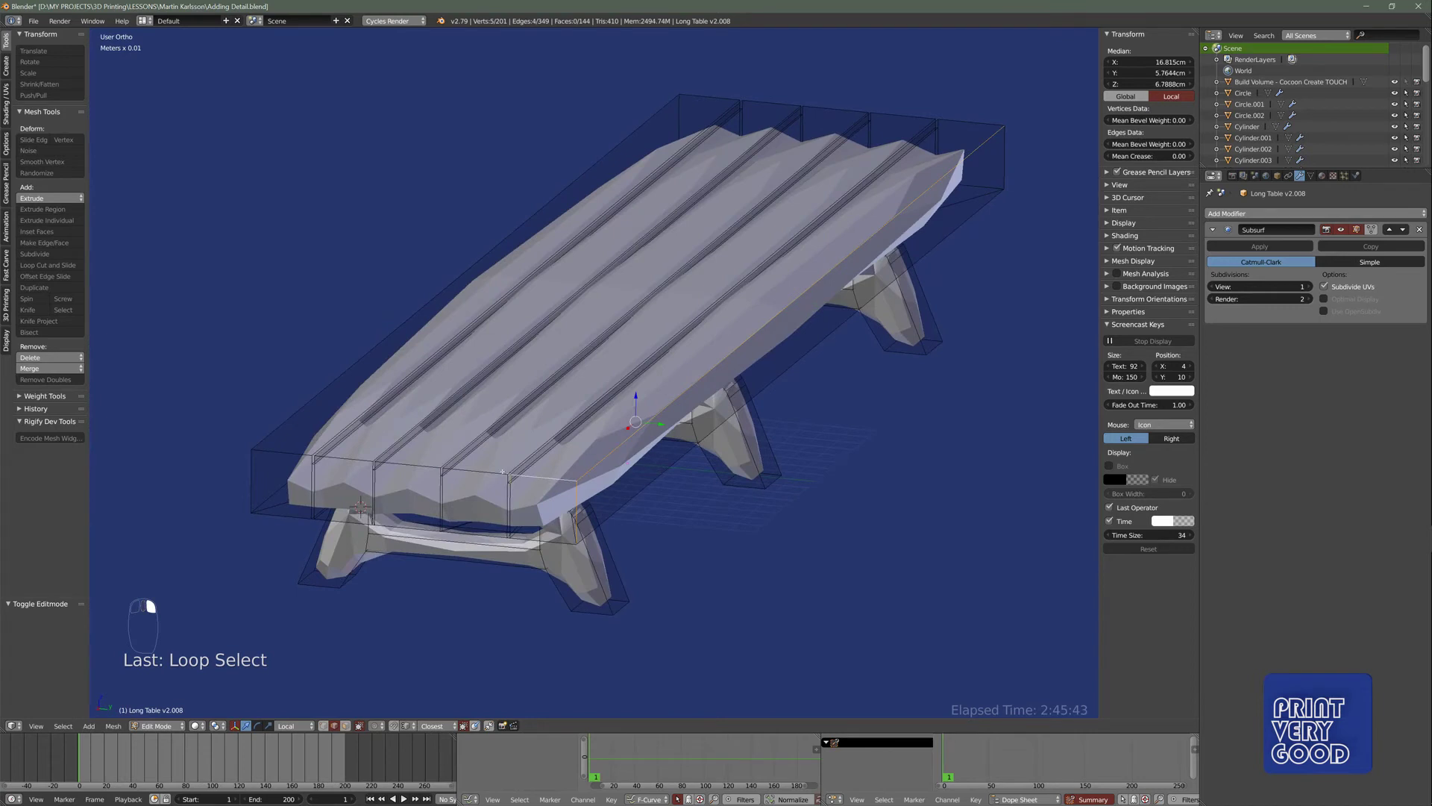
alt+shift+right_click(322, 460)
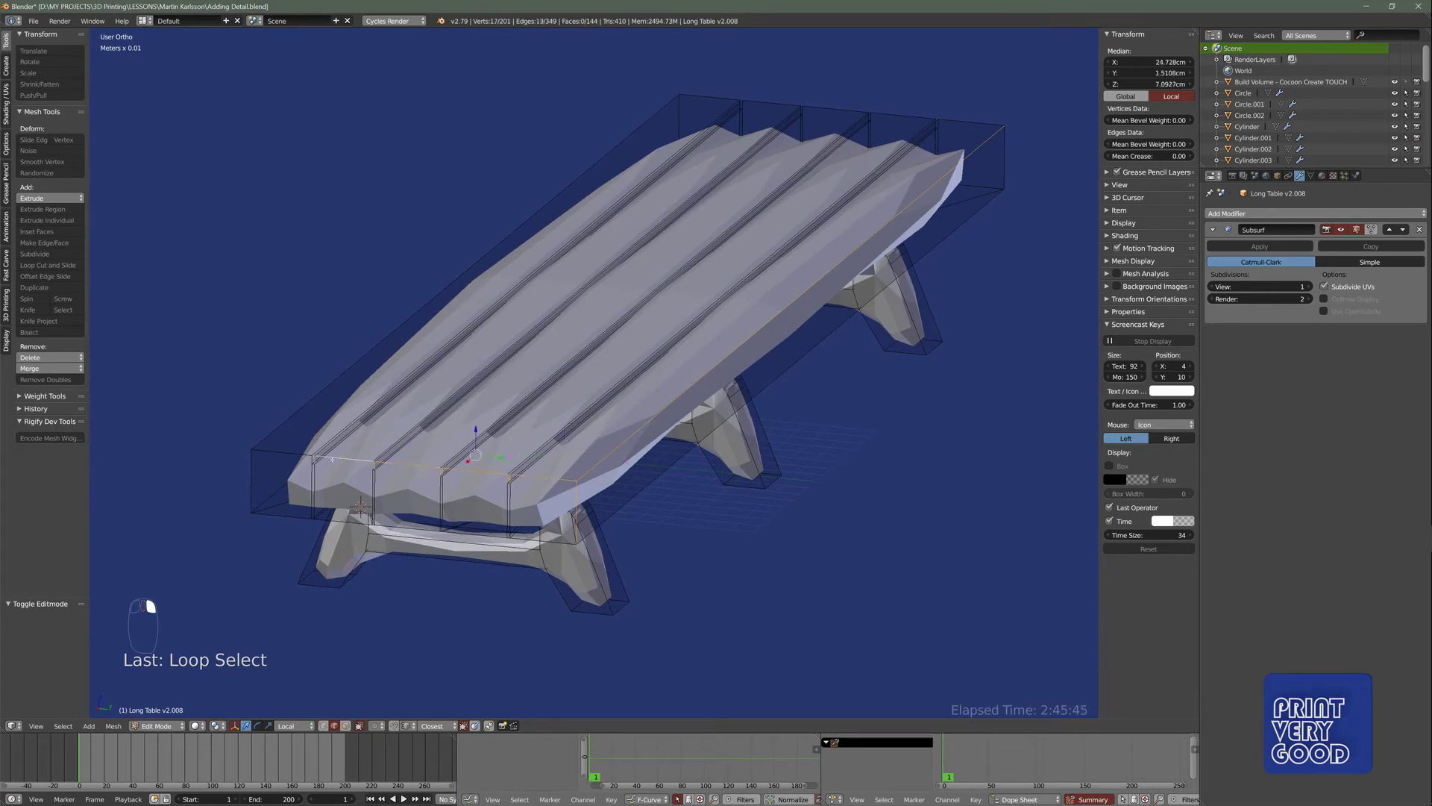
alt+shift+right_click(281, 453)
alt+shift+right_click(292, 415)
middle_drag(292, 416, 330, 452)
scroll(448, 433, up, 3)
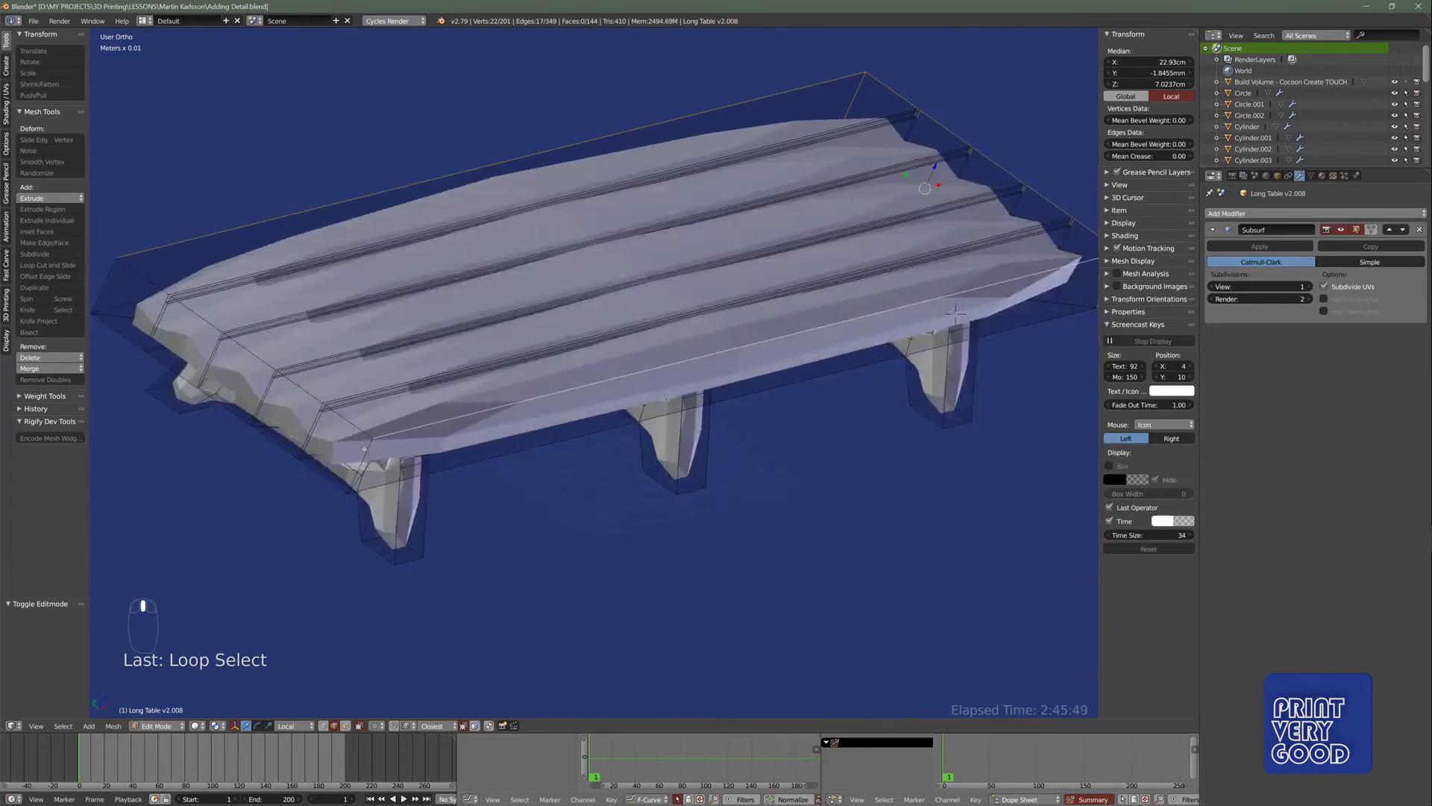
alt+shift+right_click(356, 424)
alt+shift+right_click(294, 485)
scroll(735, 426, down, 3)
middle_drag(736, 426, 840, 156)
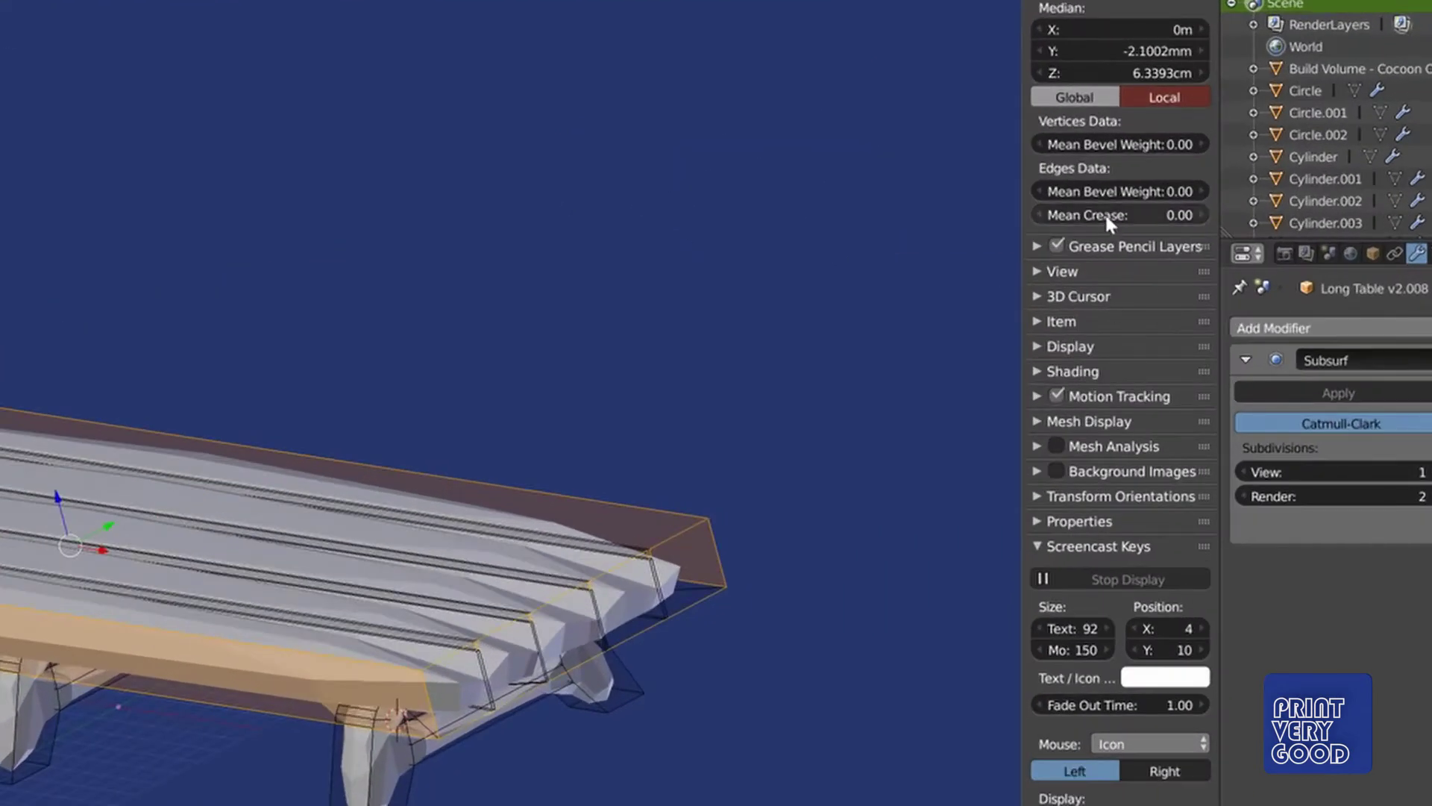
drag(1113, 198, 1194, 197)
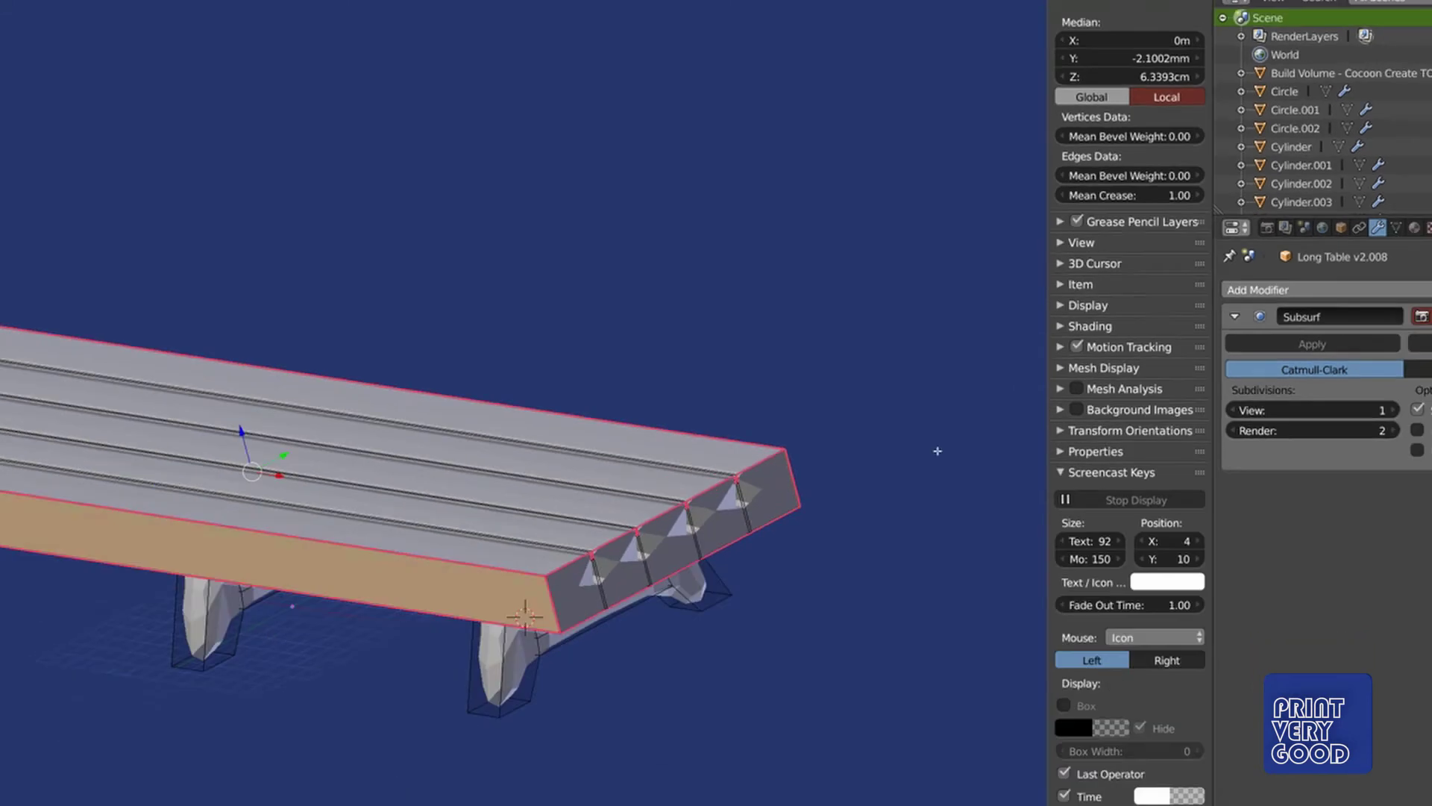
- Clear the selection and, in wireframe view, circle-select the lengthwise edges of the first two plank grooves
middle_drag(596, 336, 607, 457)
scroll(608, 458, up, 3)
scroll(607, 457, up, 6)
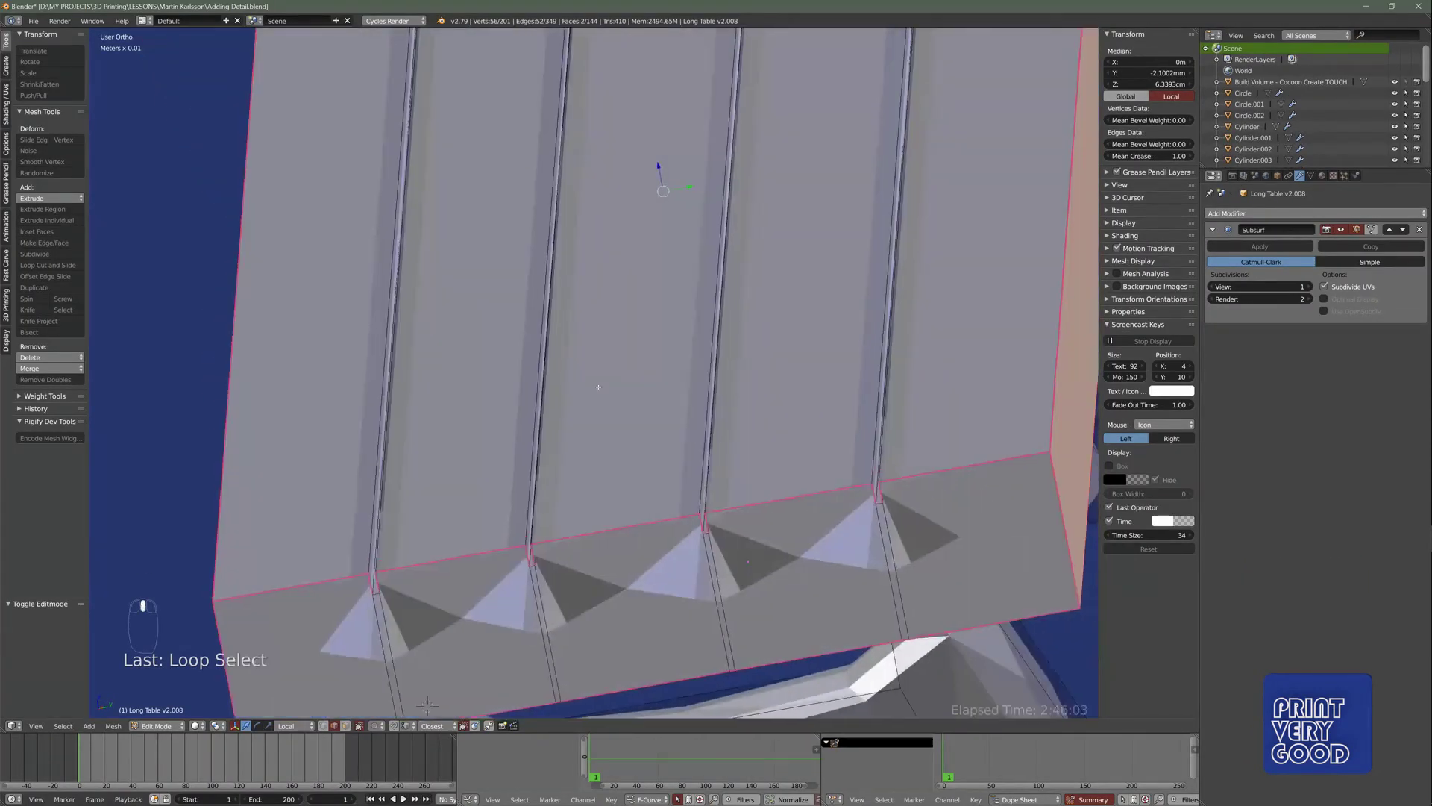
mouse_move(479, 403)
middle_down()
mouse_move(474, 383)
mouse_move(380, 396)
mouse_move(384, 408)
middle_up()
key(z)
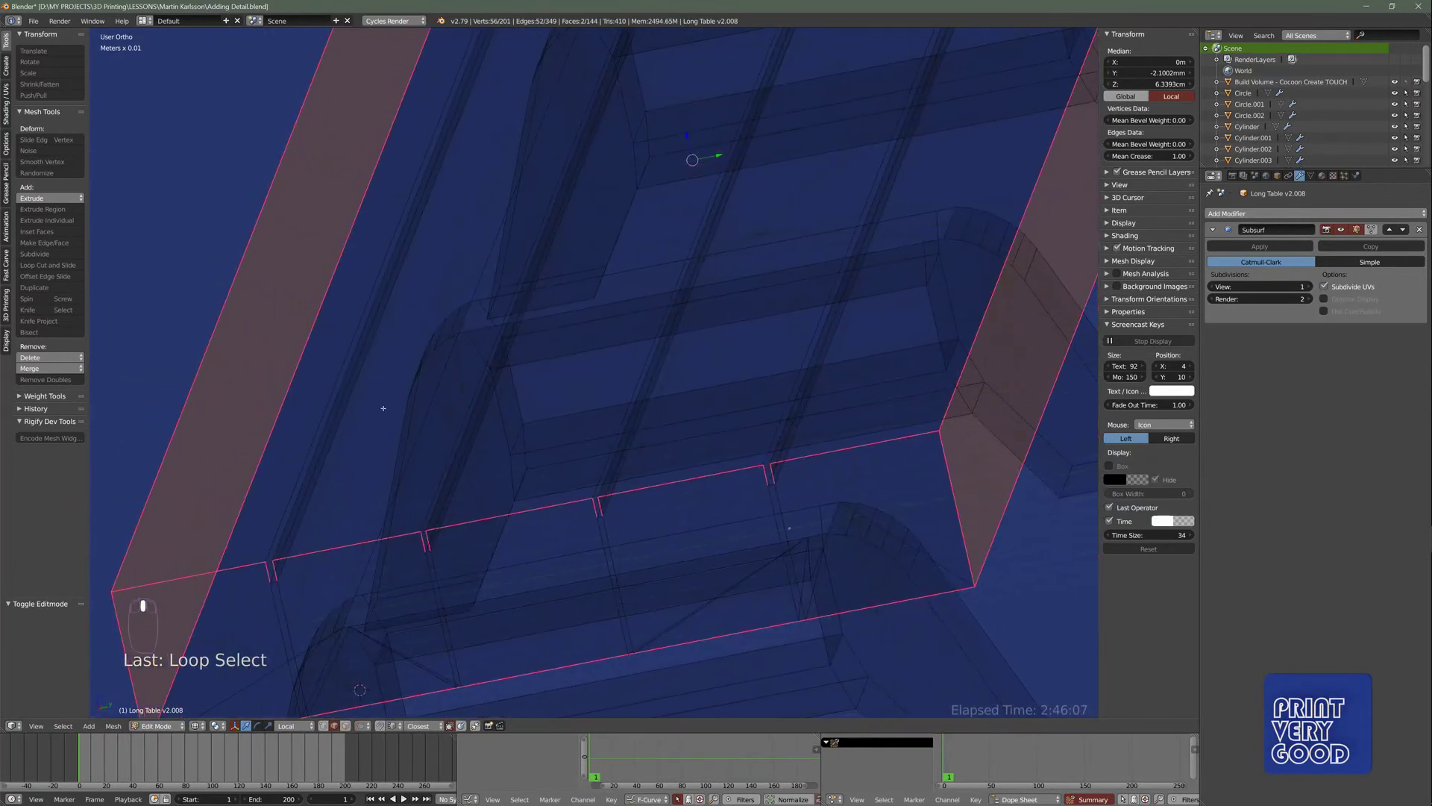
key(a)
key(c)
click(346, 415)
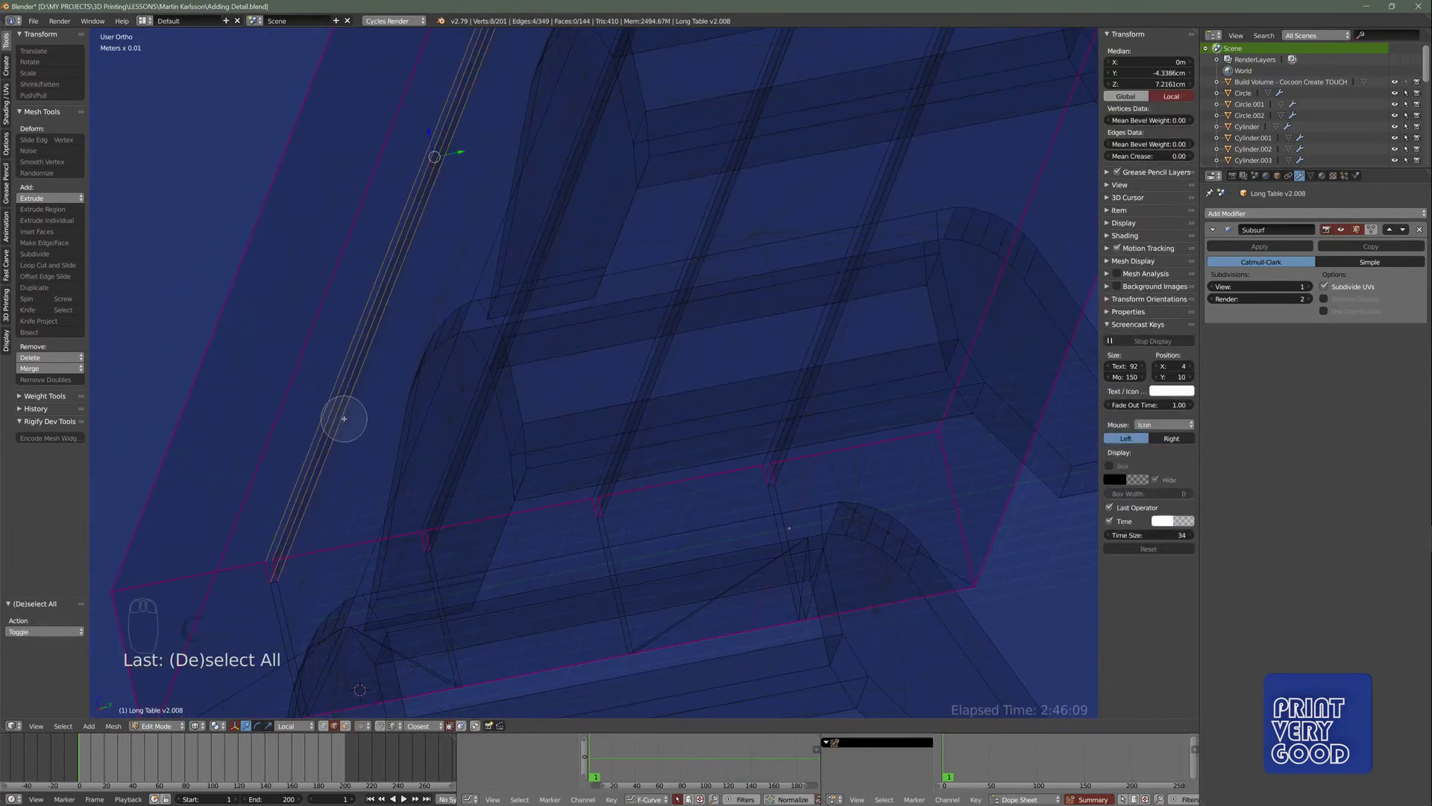
right_click(344, 419)
middle_drag(607, 433, 512, 452)
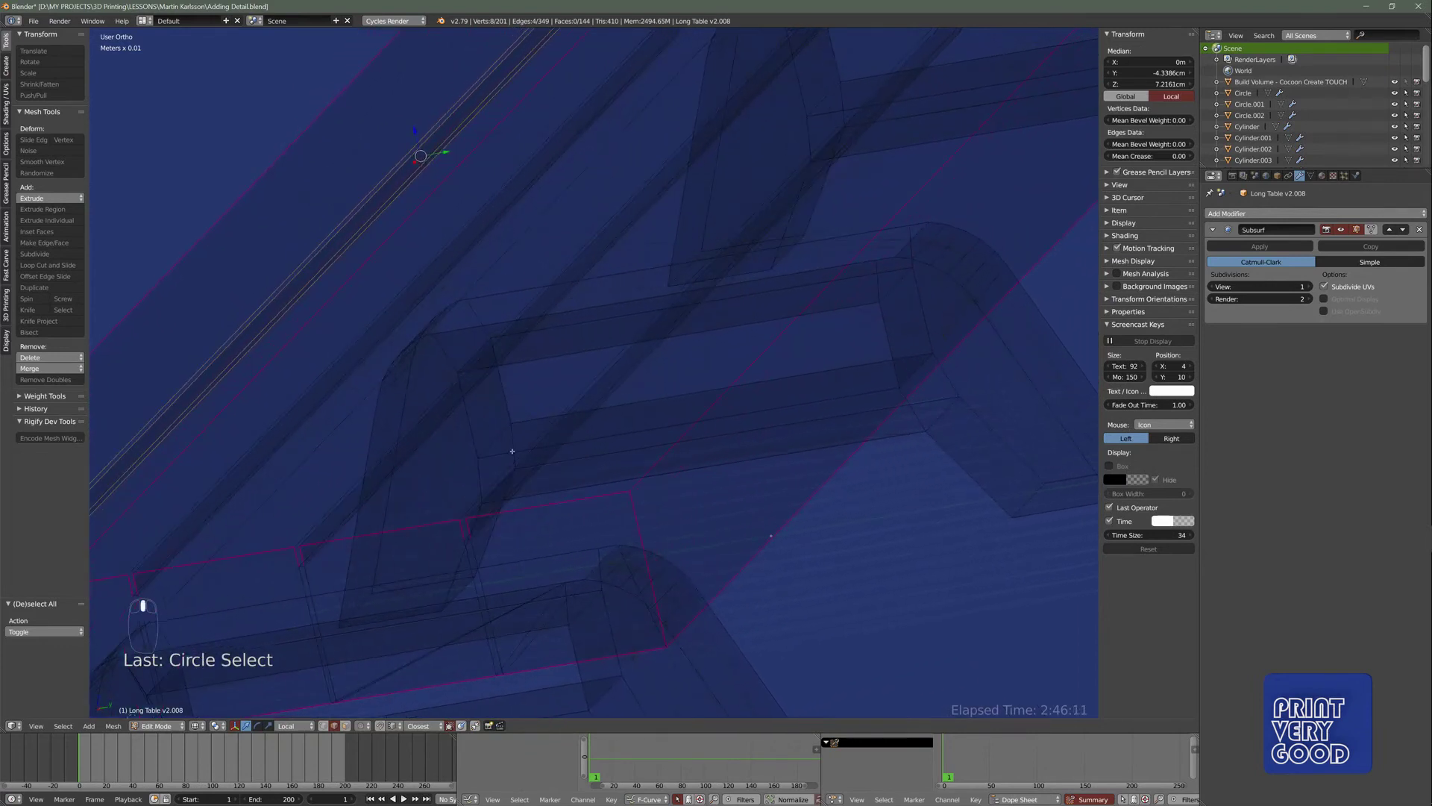
key(c)
click(275, 446)
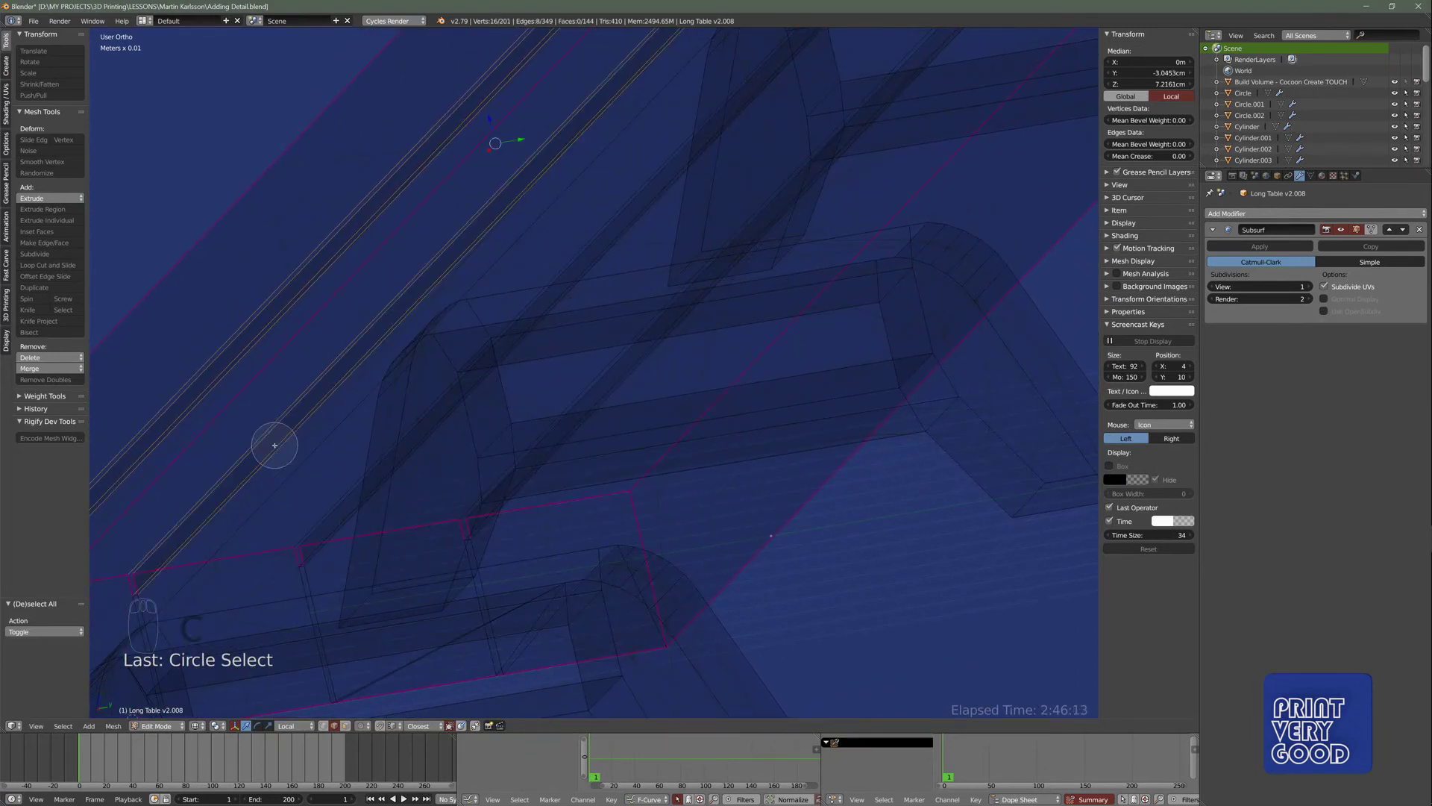
right_click(274, 445)
middle_drag(493, 461, 729, 448)
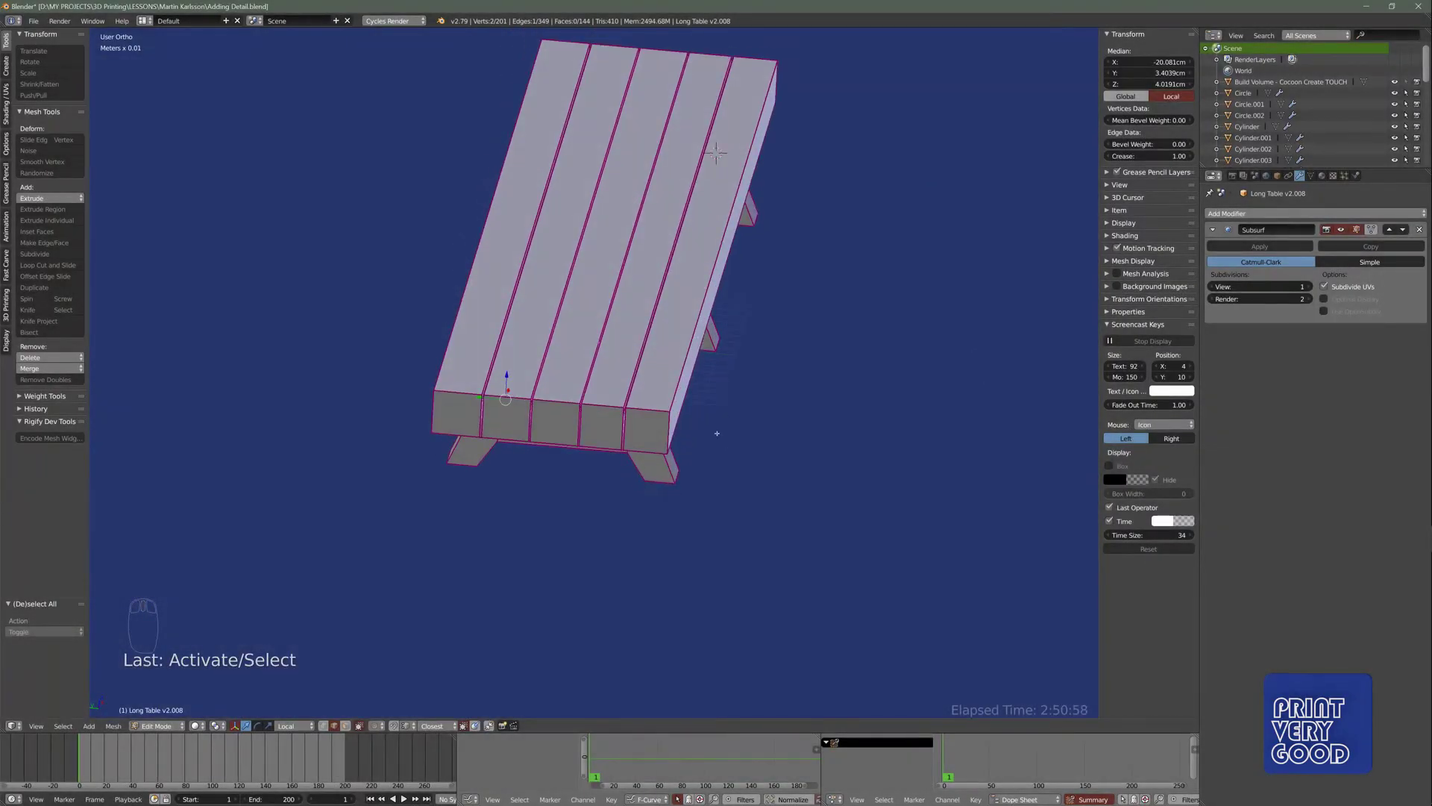
- Leave Edit Mode, save over the existing file, and display the table with its wood texture
key(Tab)
middle_drag(655, 548, 671, 415)
key(ctrl+s)
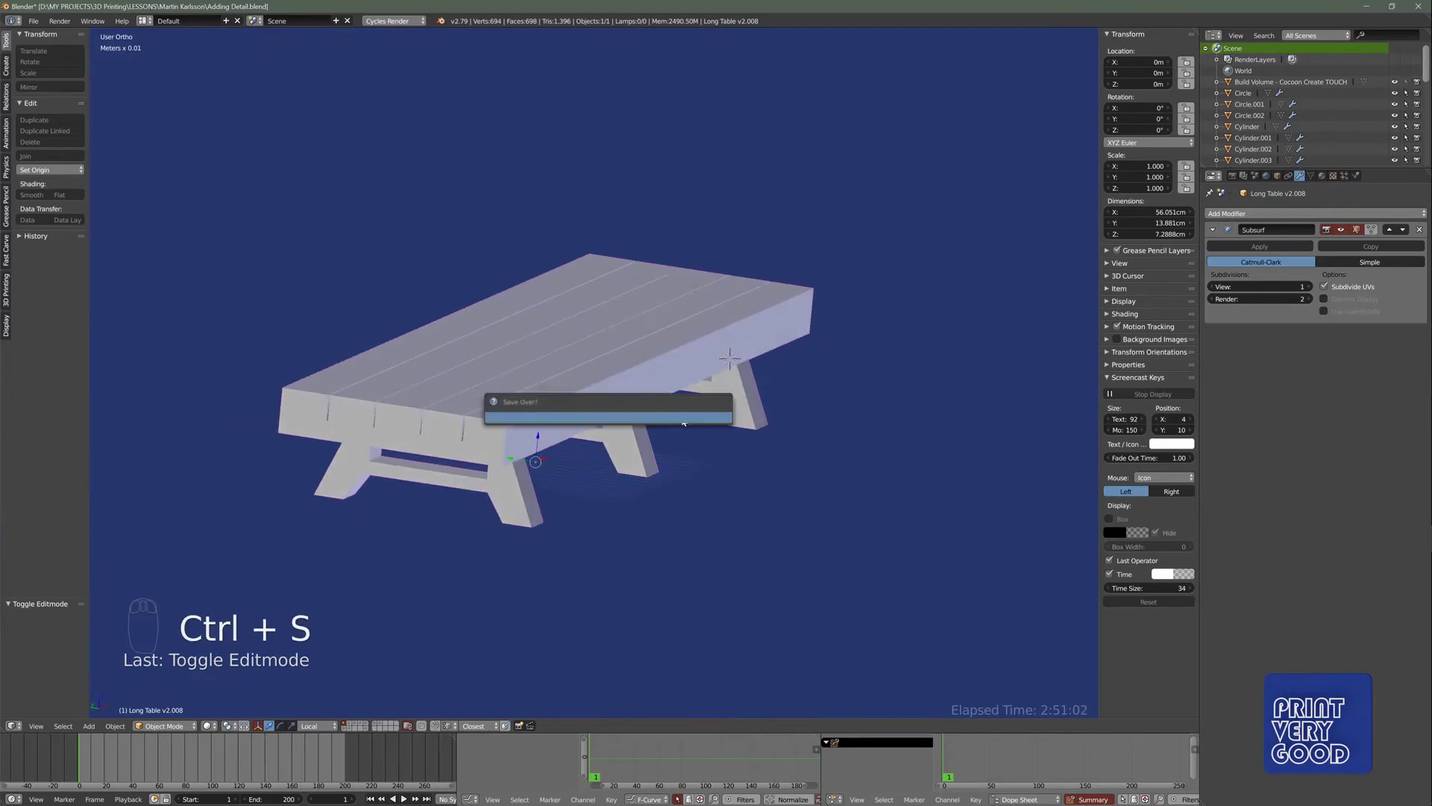
click(608, 416)
key(alt+z)
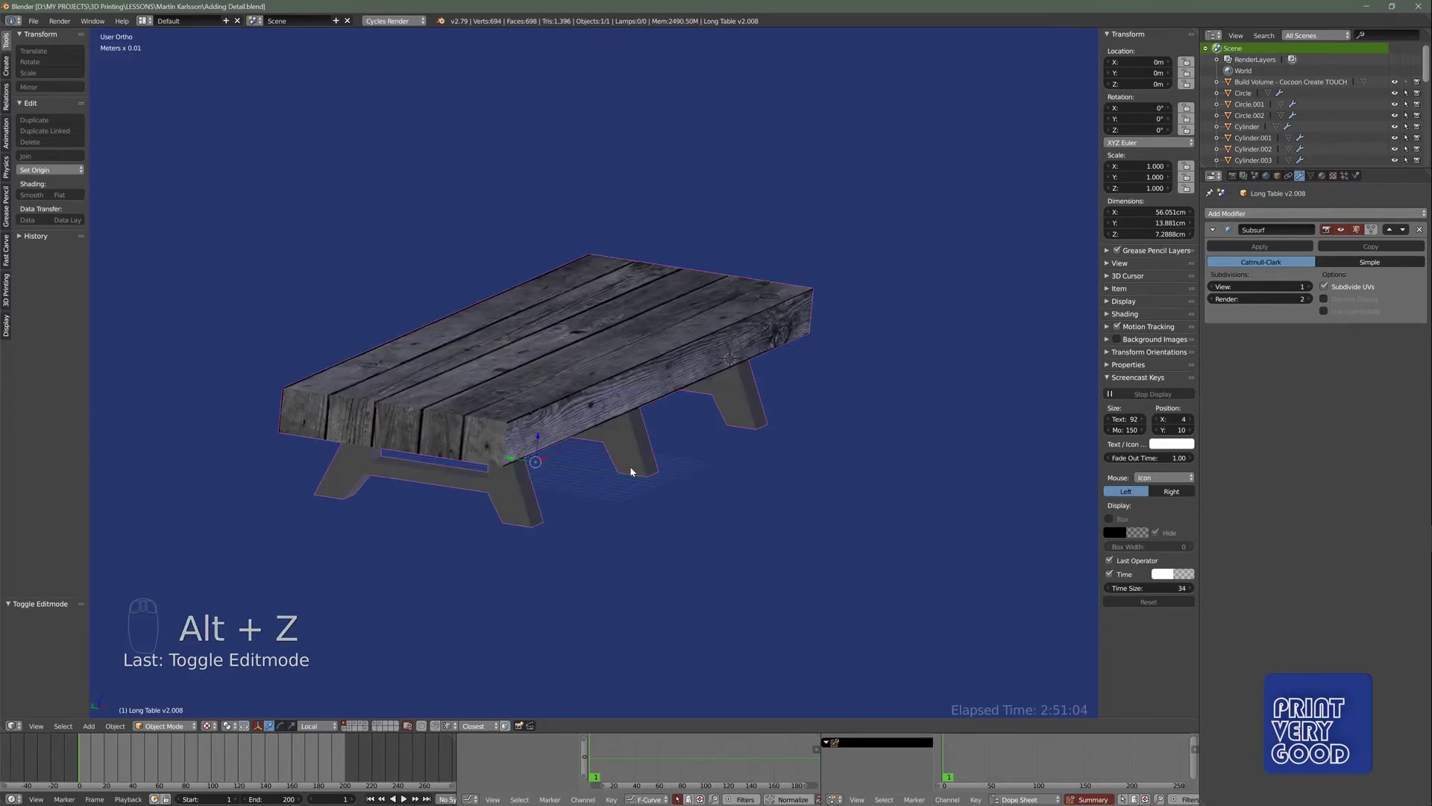
middle_drag(630, 470, 649, 406)
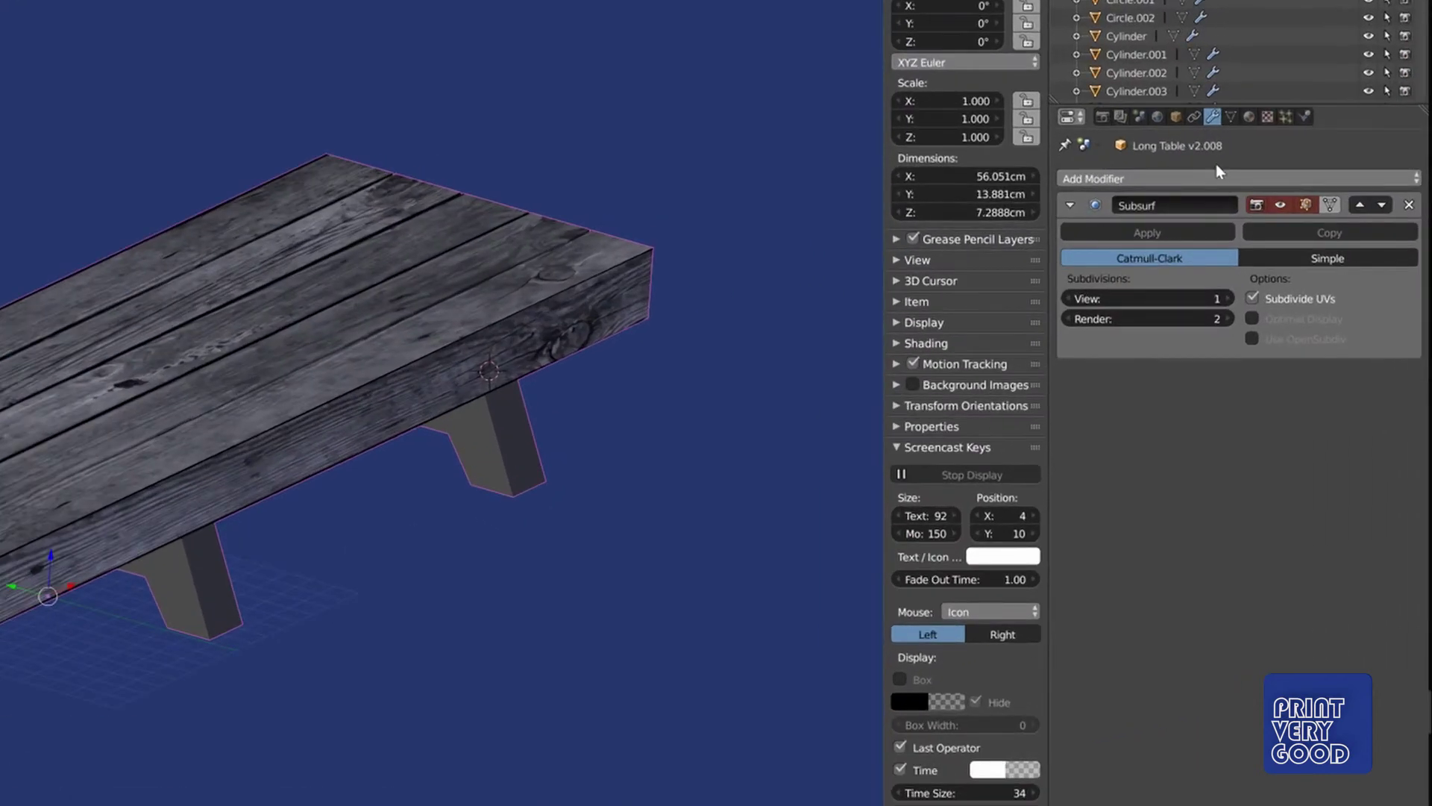
- Add a Displace modifier to the table copy using Texture.WOOD with UV texture coordinates
click(1213, 176)
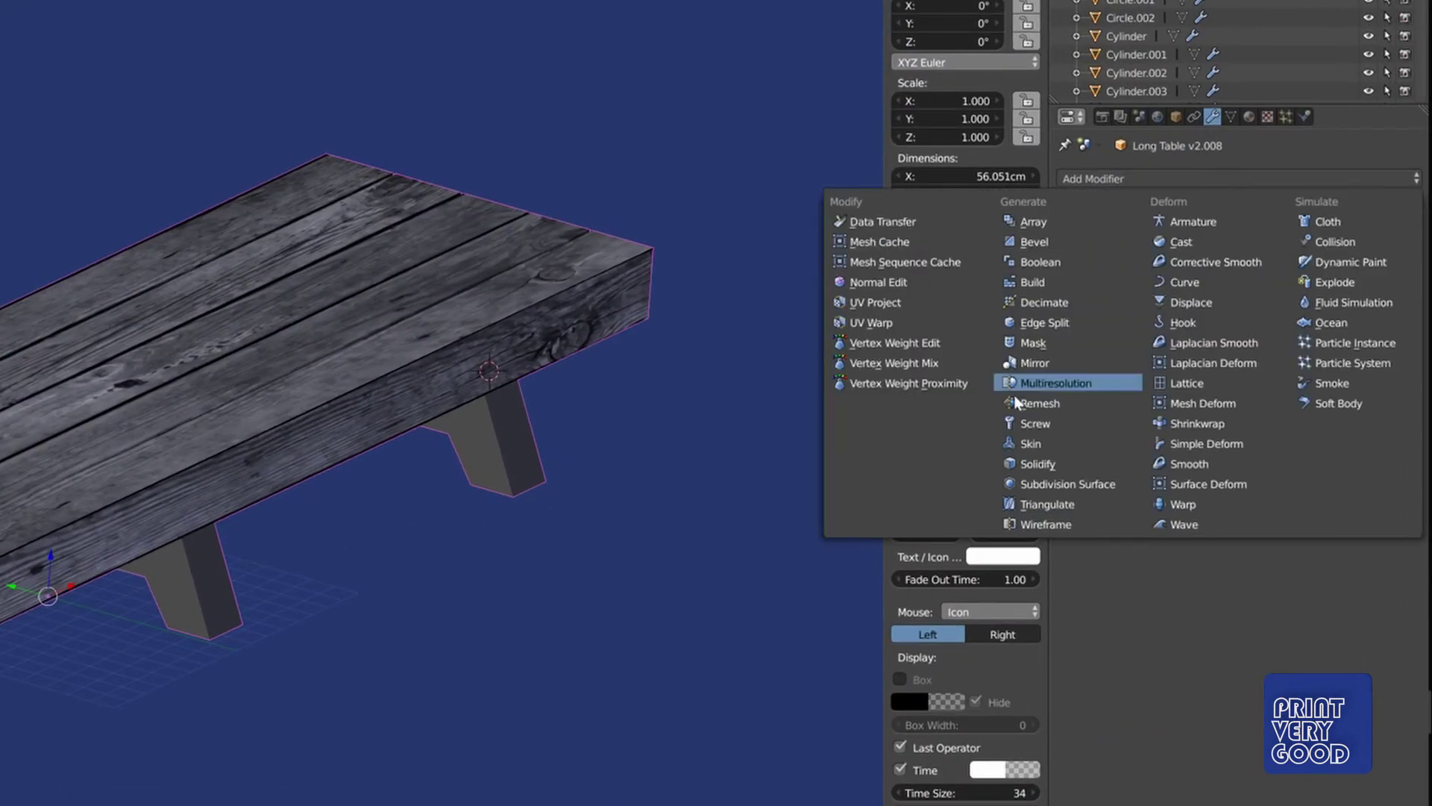
click(1200, 302)
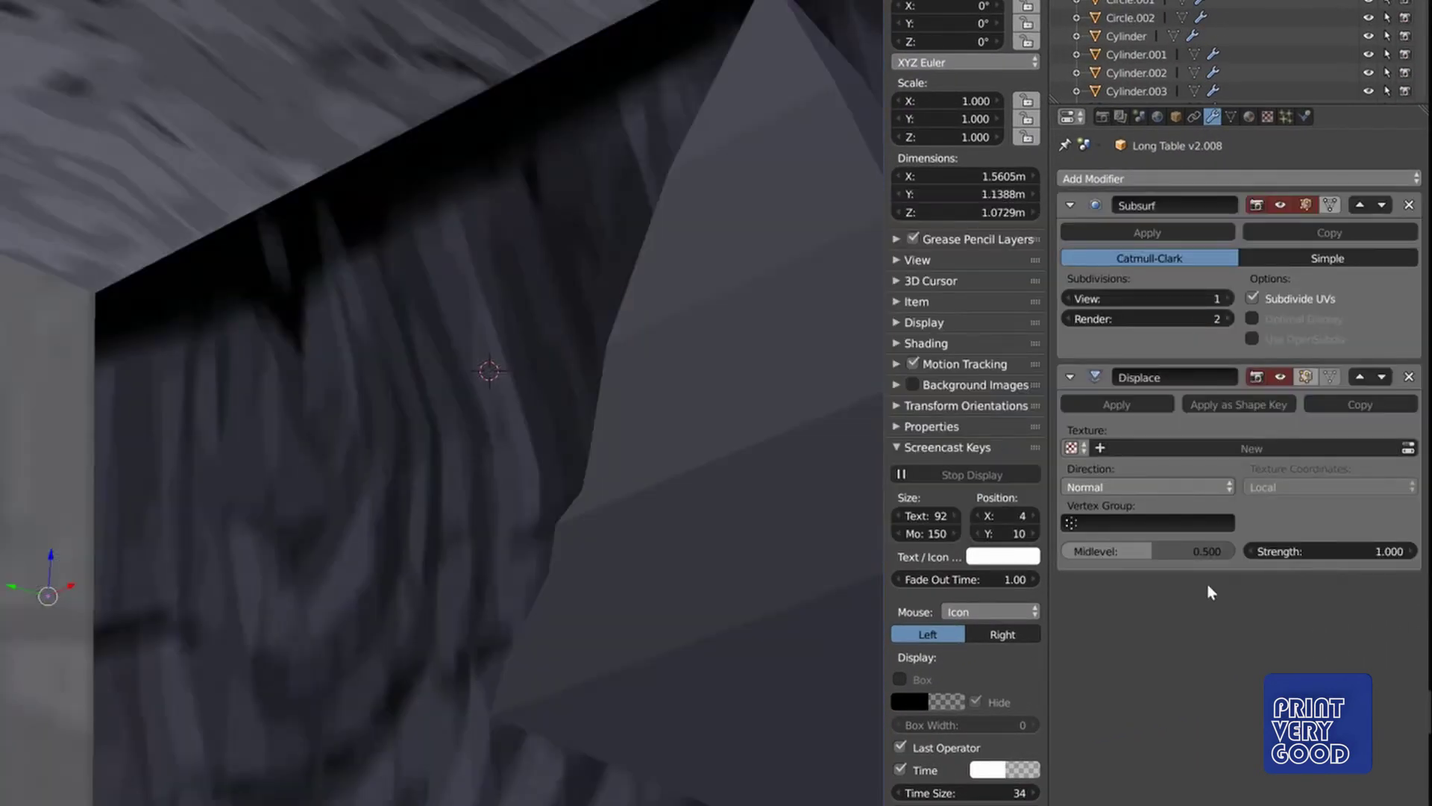
click(1074, 447)
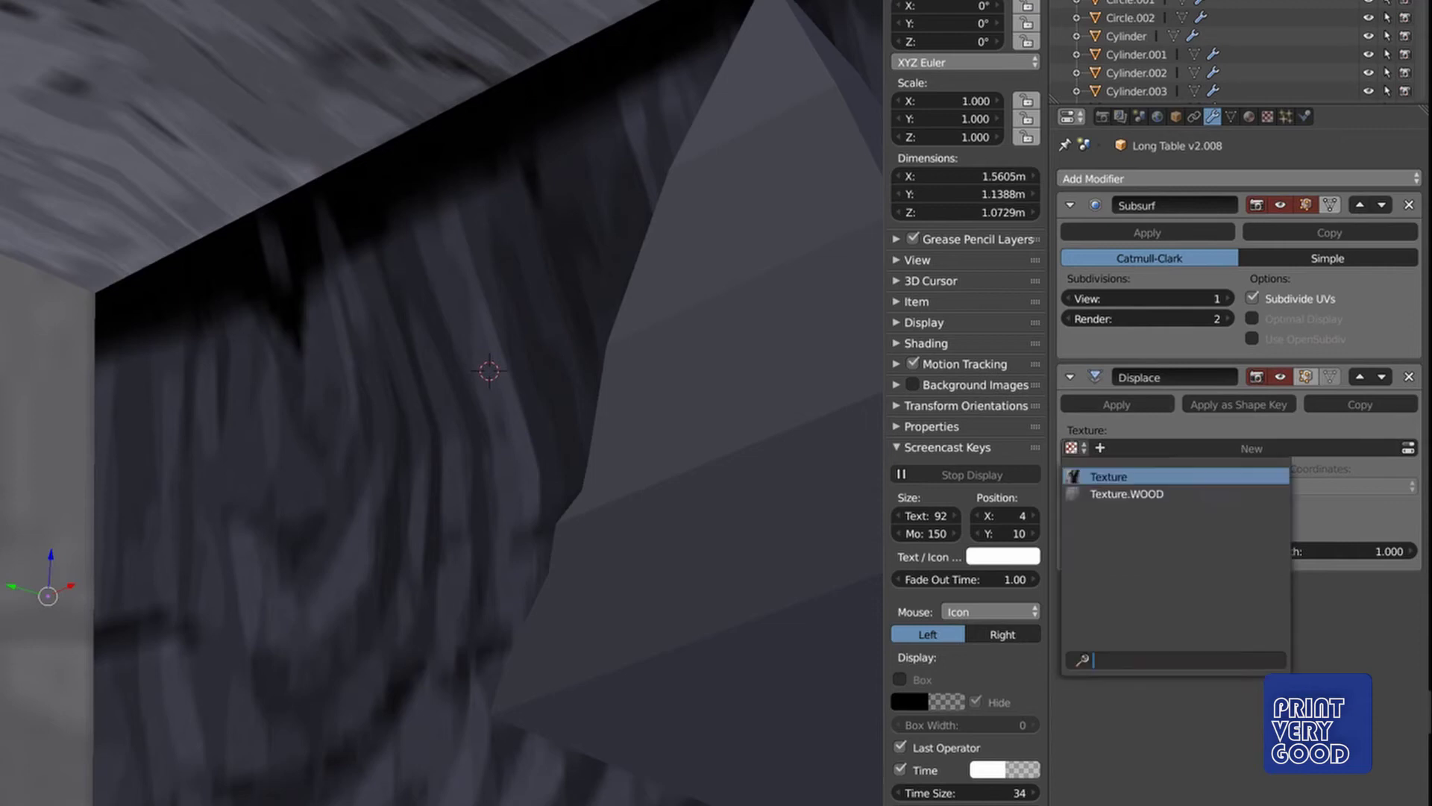
click(1108, 490)
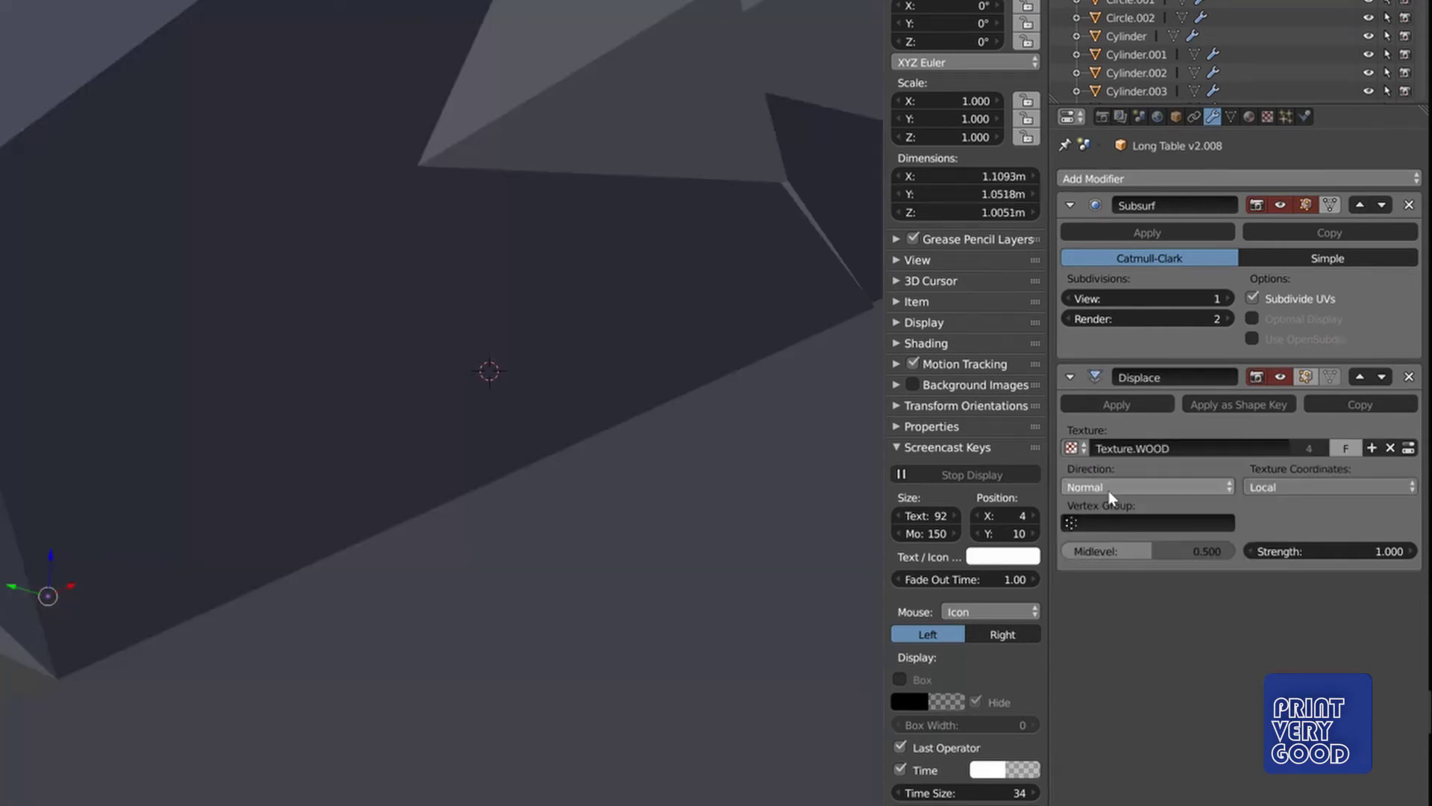
click(1308, 486)
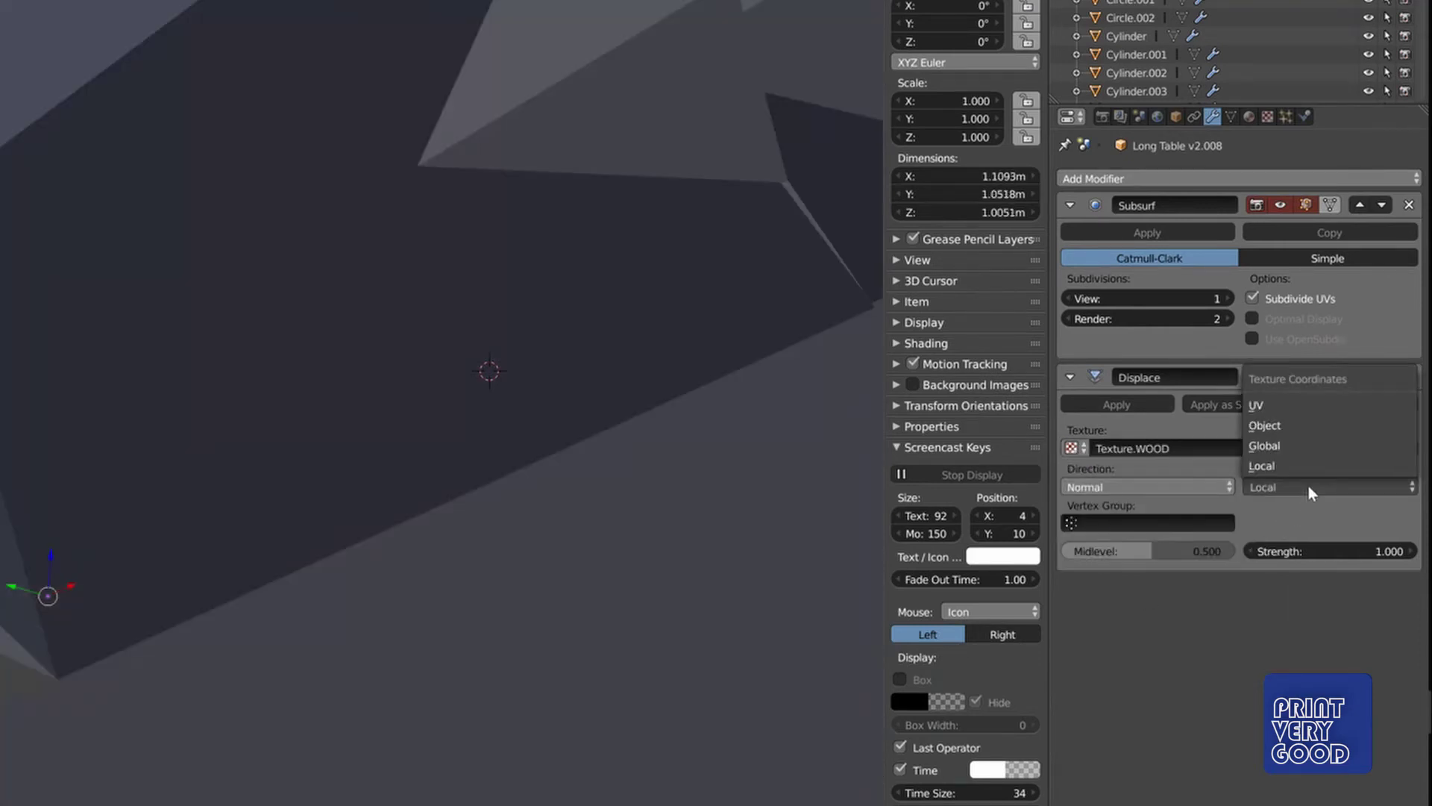
click(1281, 409)
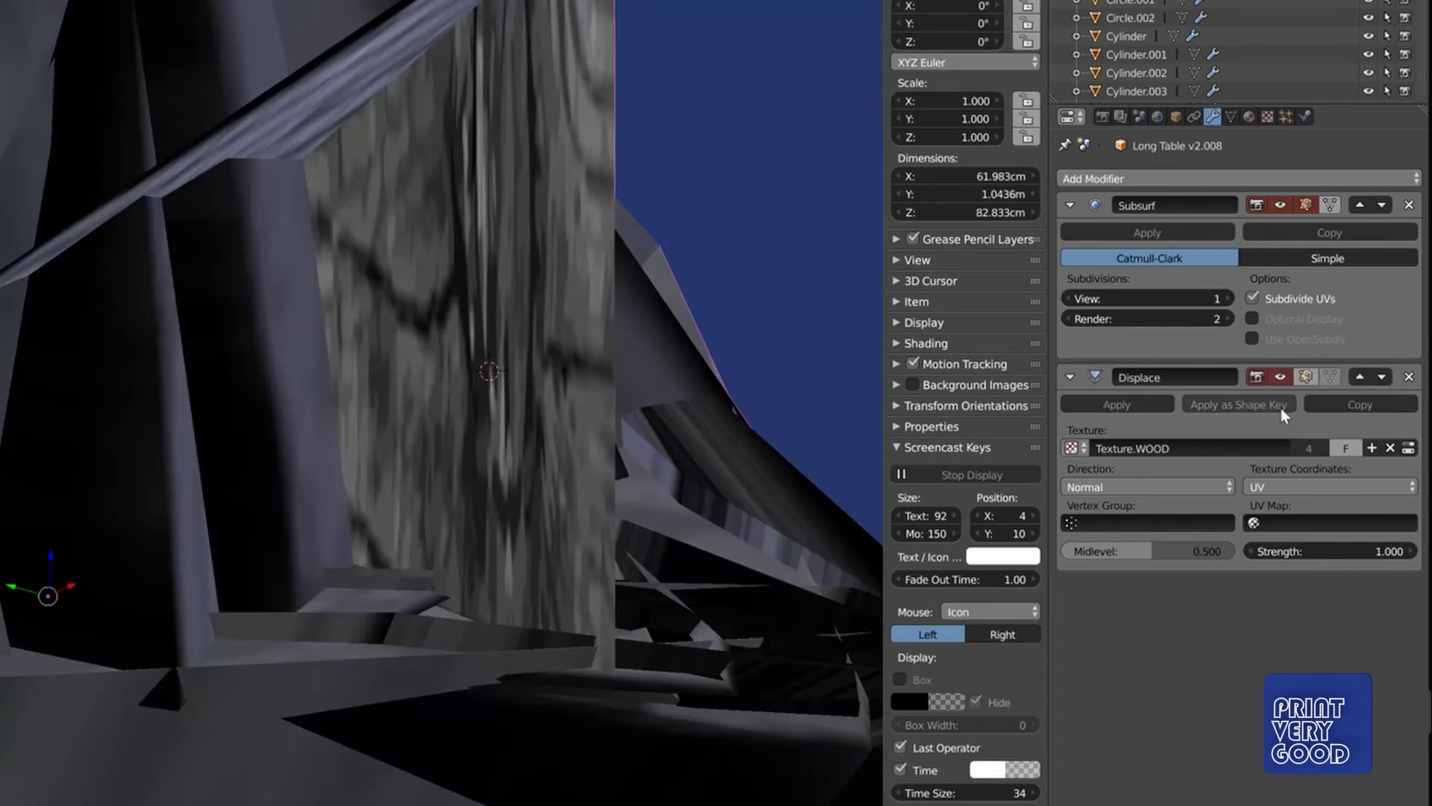
- Set the Displace strength to 0.002 and show the table in solid shading to check the relief
click(1322, 552)
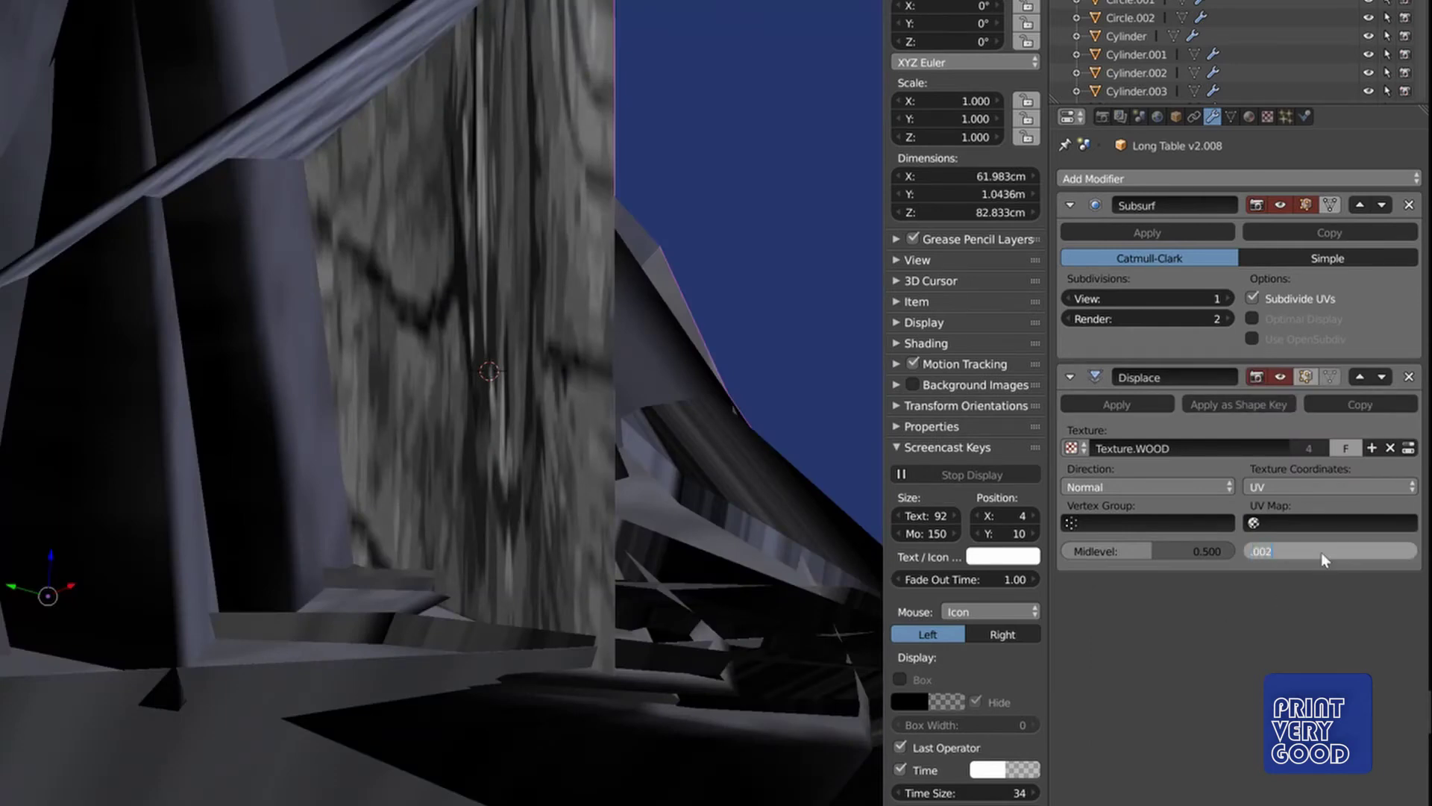
text(.002)
key(Return)
scroll(529, 434, down, 3)
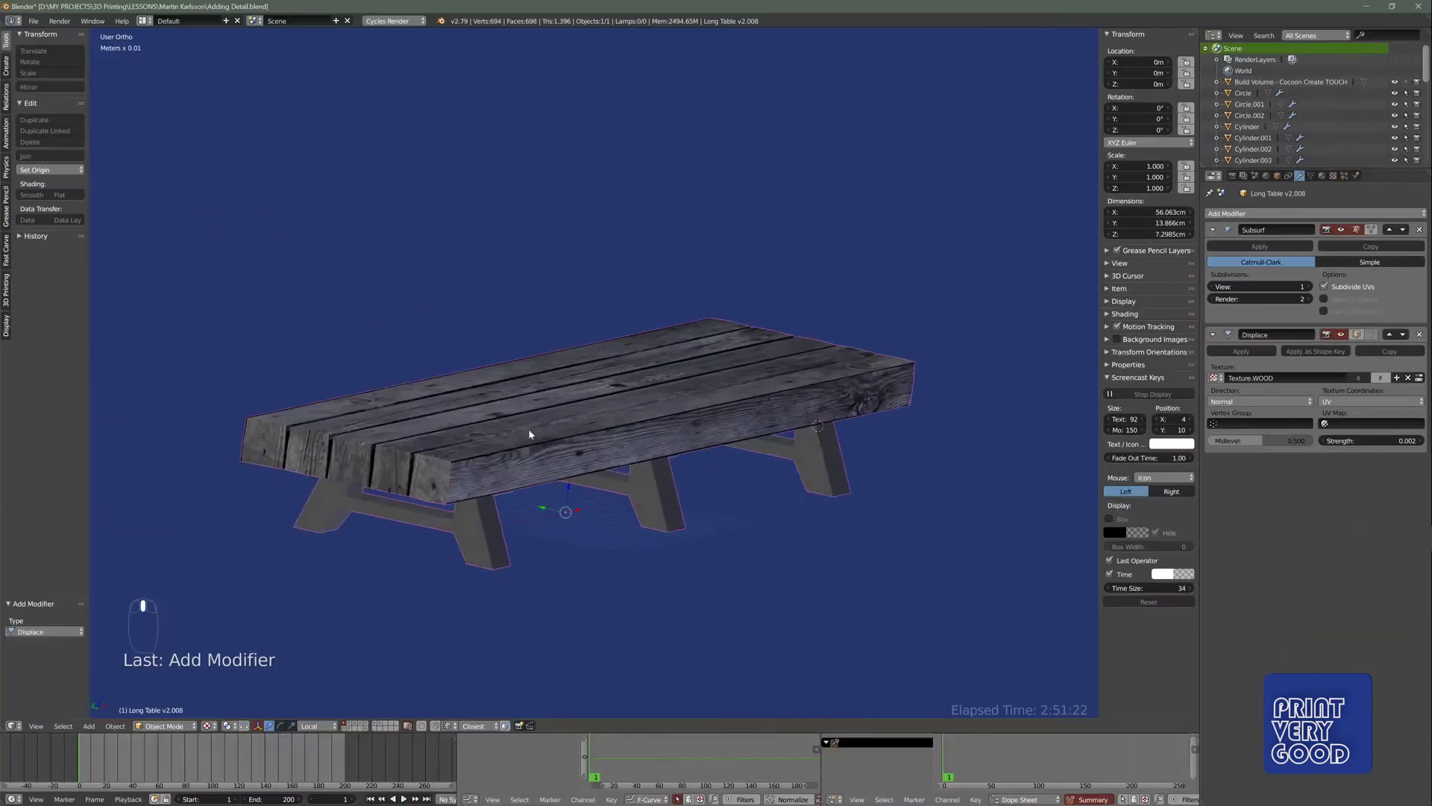
scroll(703, 468, up, 1)
mouse_move(562, 470)
middle_down()
mouse_move(589, 485)
mouse_move(480, 505)
middle_up()
key(z)
key(z)
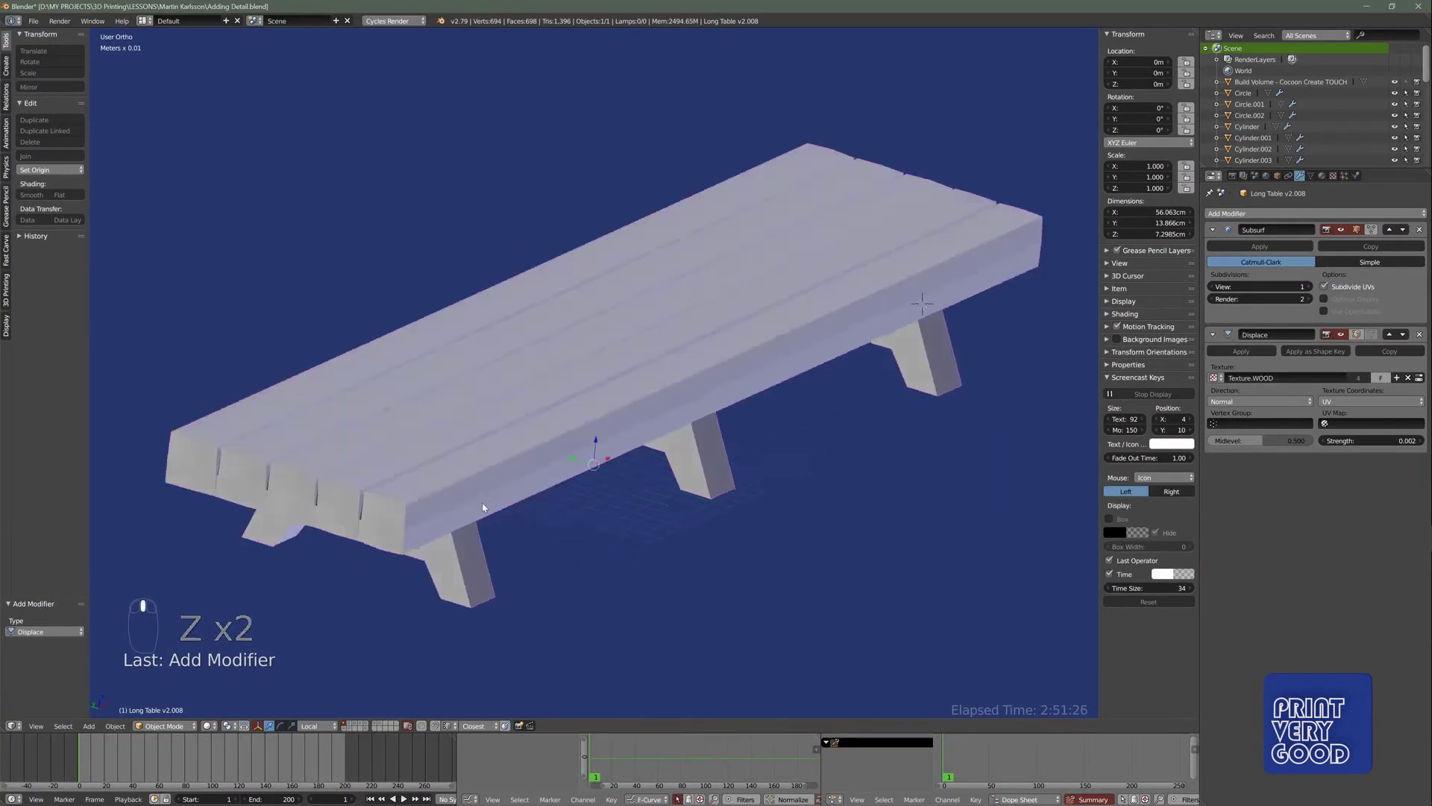
scroll(479, 506, up, 3)
mouse_move(598, 355)
middle_down()
mouse_move(494, 534)
mouse_move(552, 515)
middle_up()
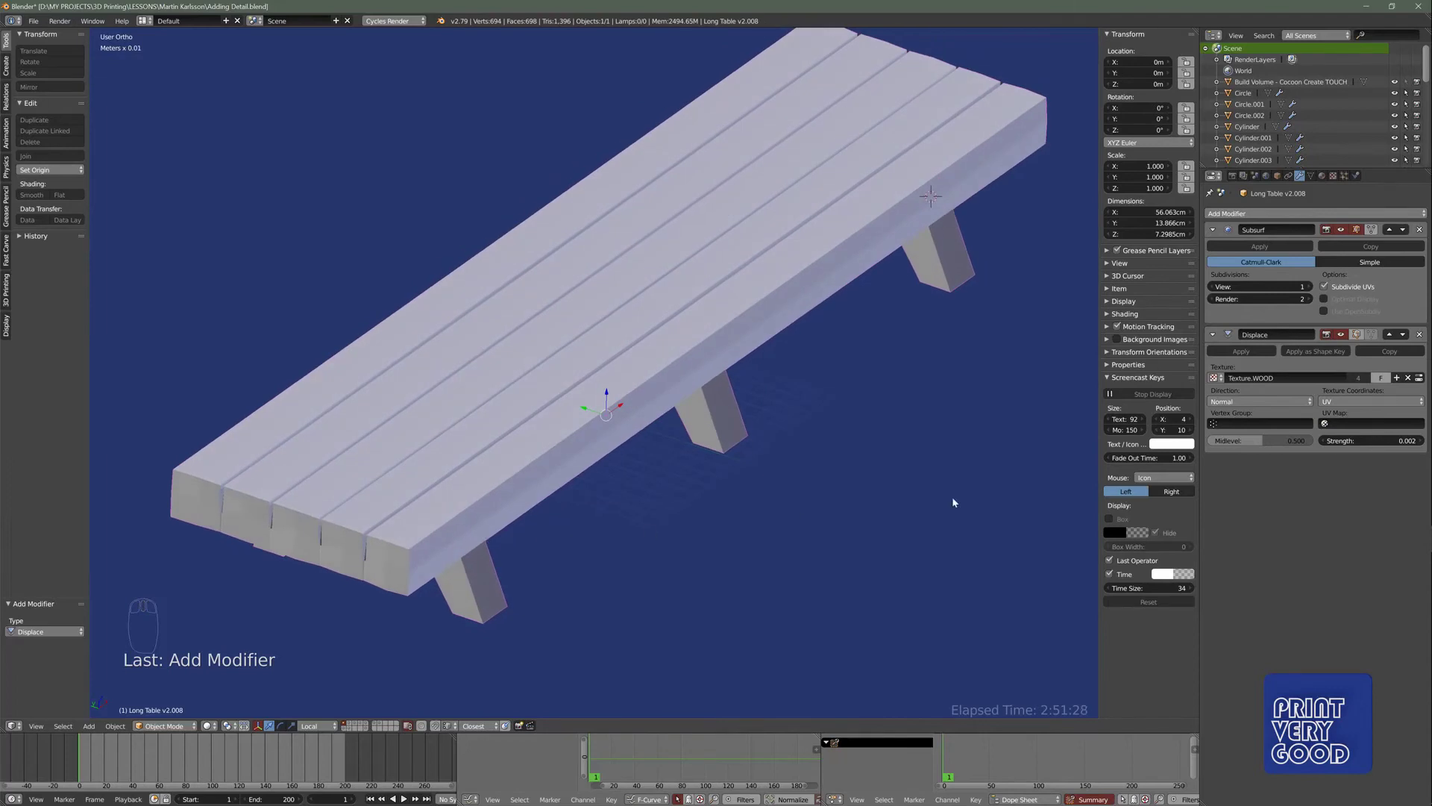
- Set the Displace strength to 0.005 and raise the Subsurf view subdivisions to 5
click(1380, 440)
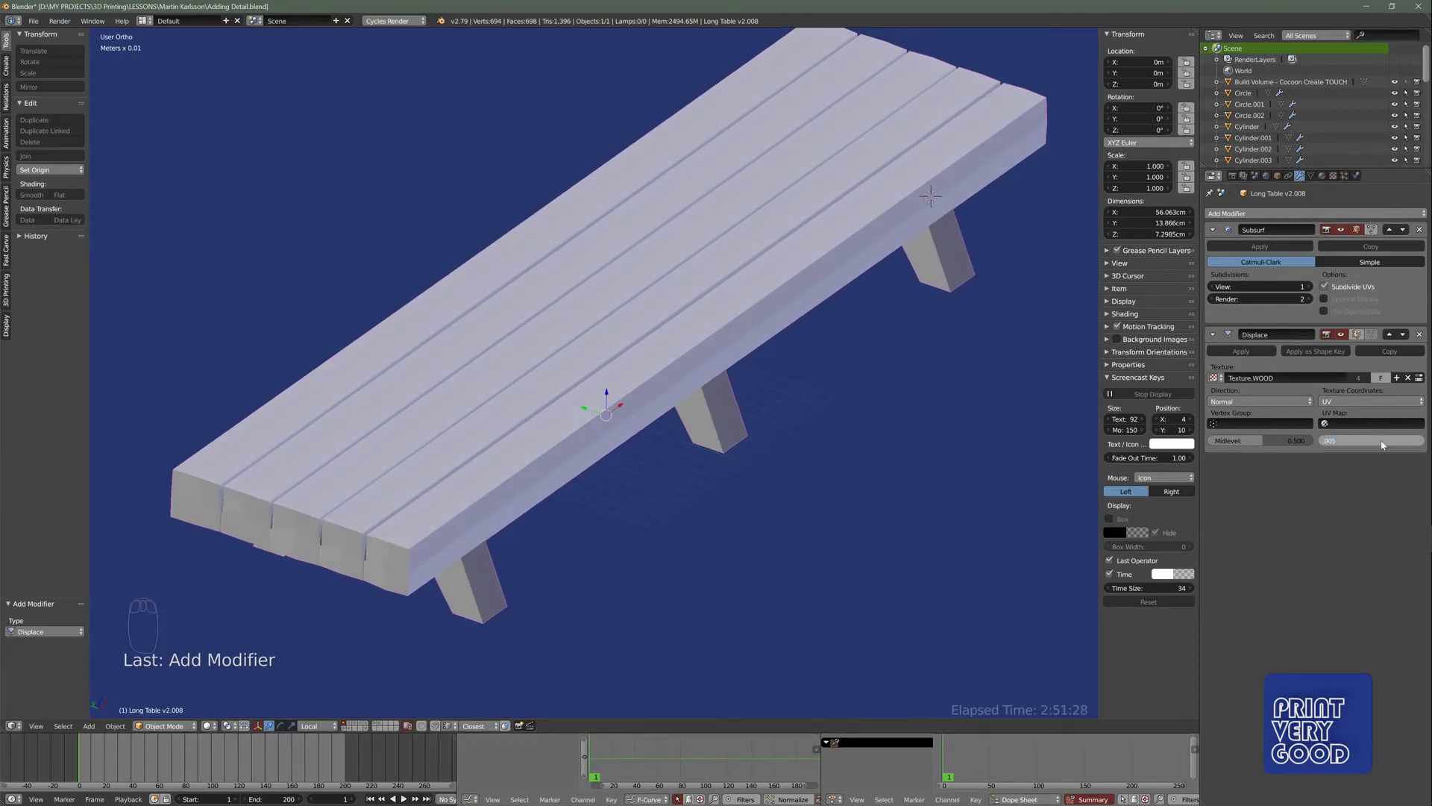
text(.005)
key(Return)
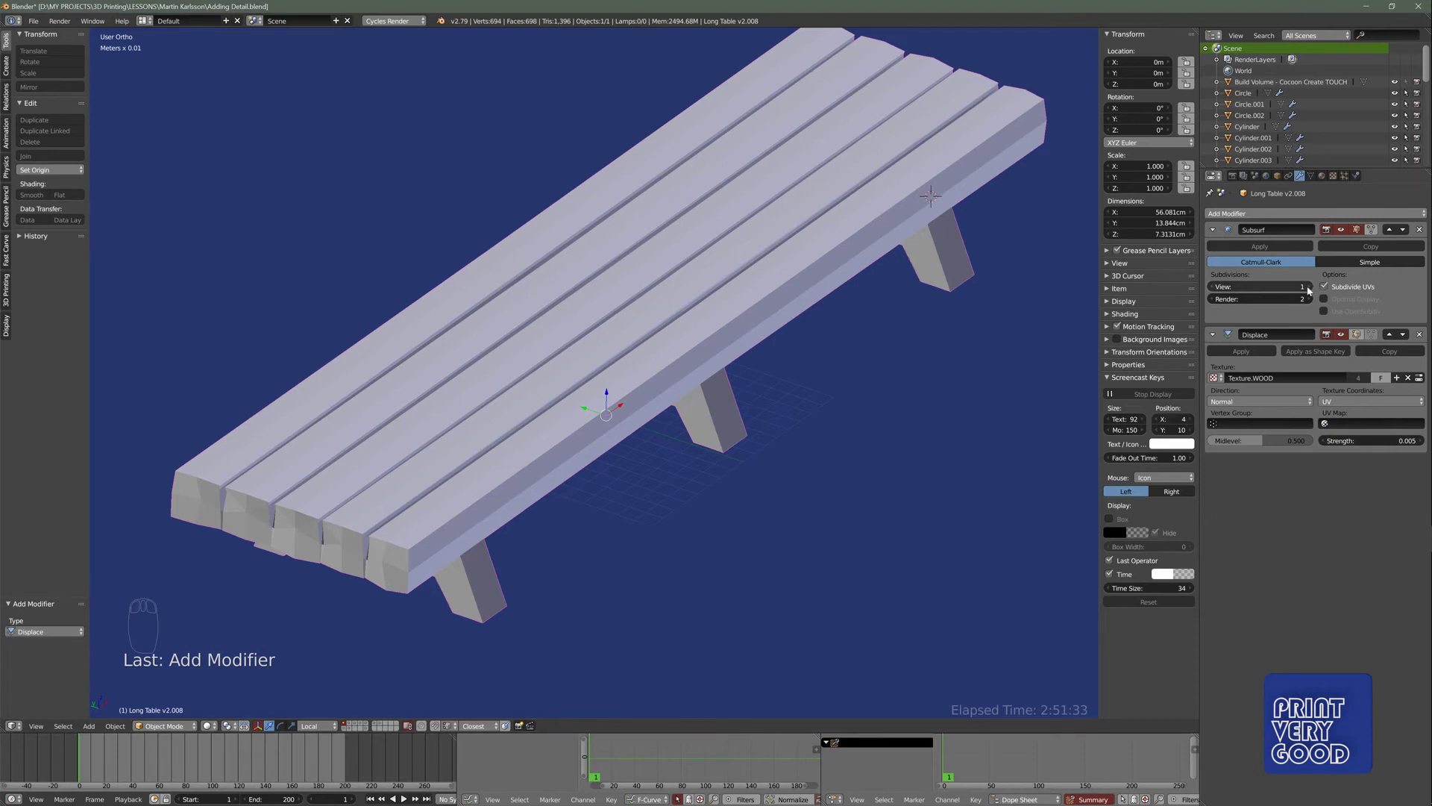
click(1310, 287)
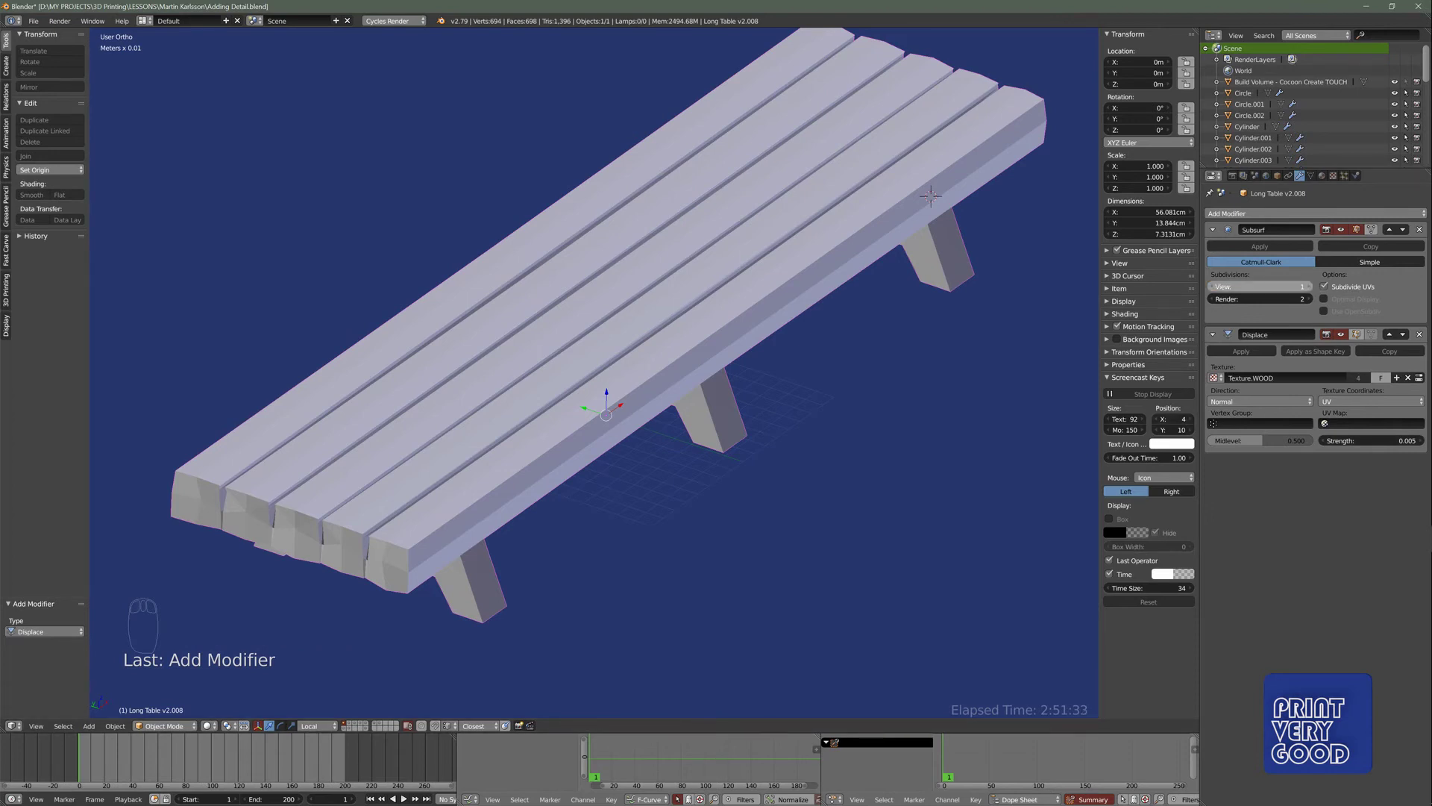
click(1310, 287)
click(1310, 287)
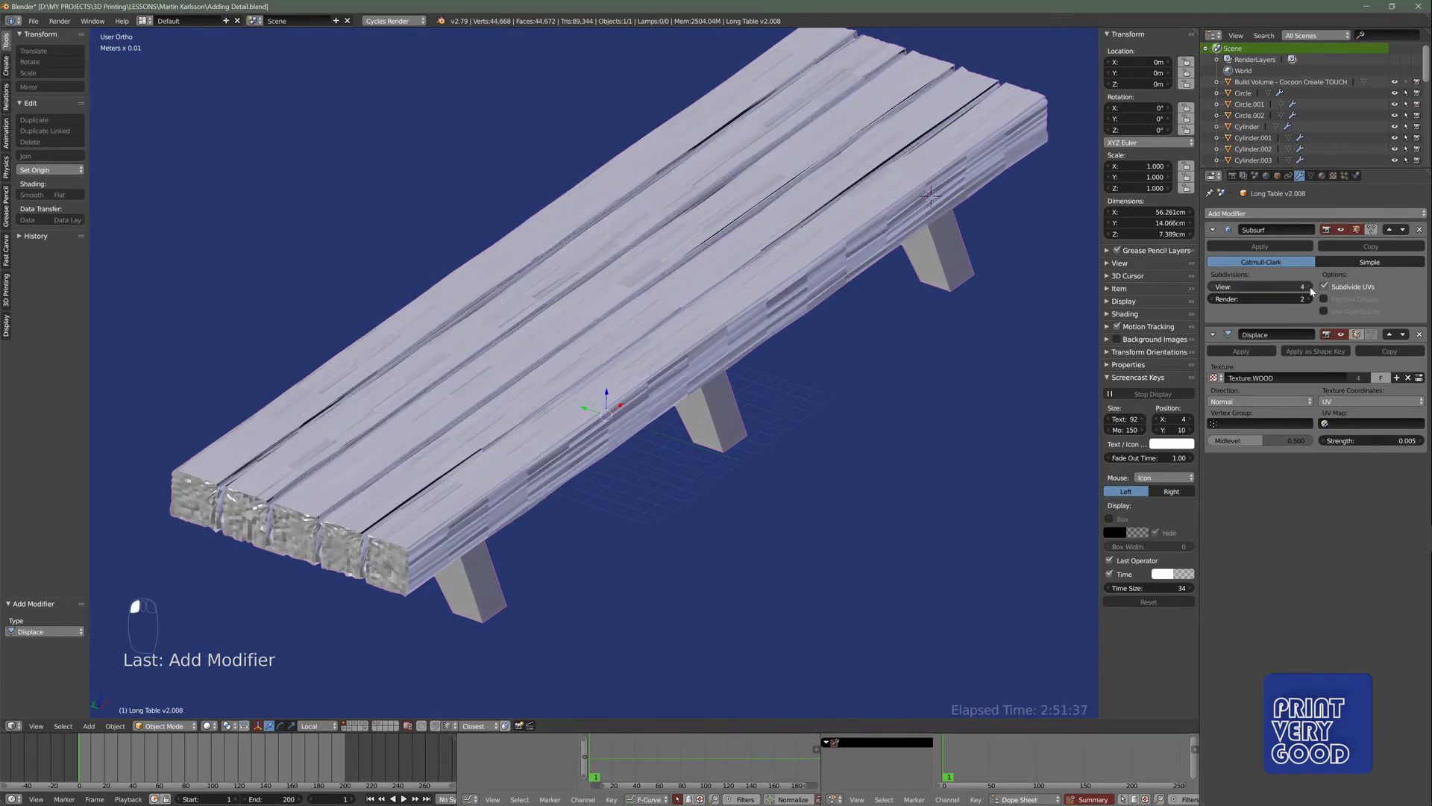
click(1310, 288)
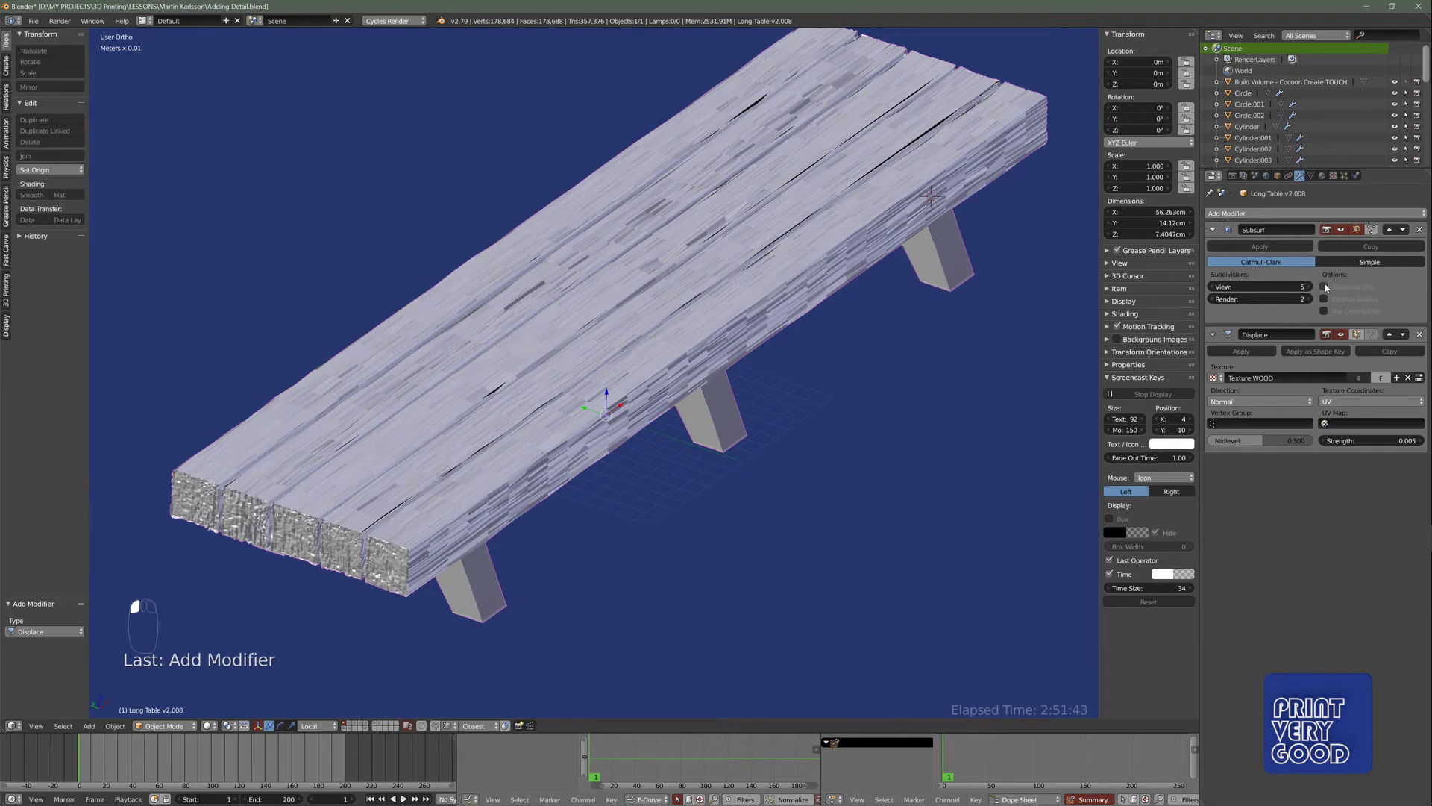
- Try the Simple subdivision type with Subdivide UVs enabled, comparing the displaced table with its base mesh
click(1325, 288)
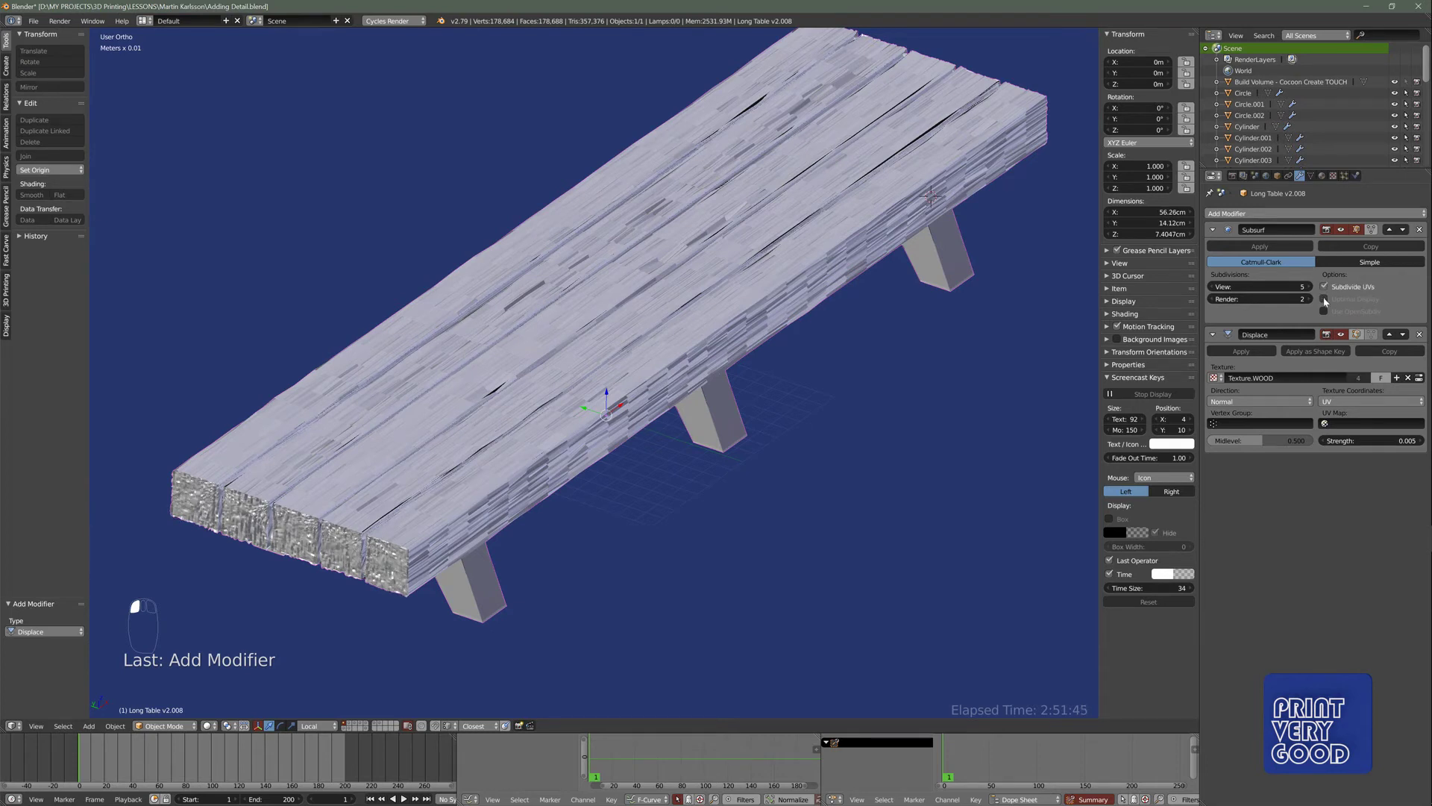
click(1343, 264)
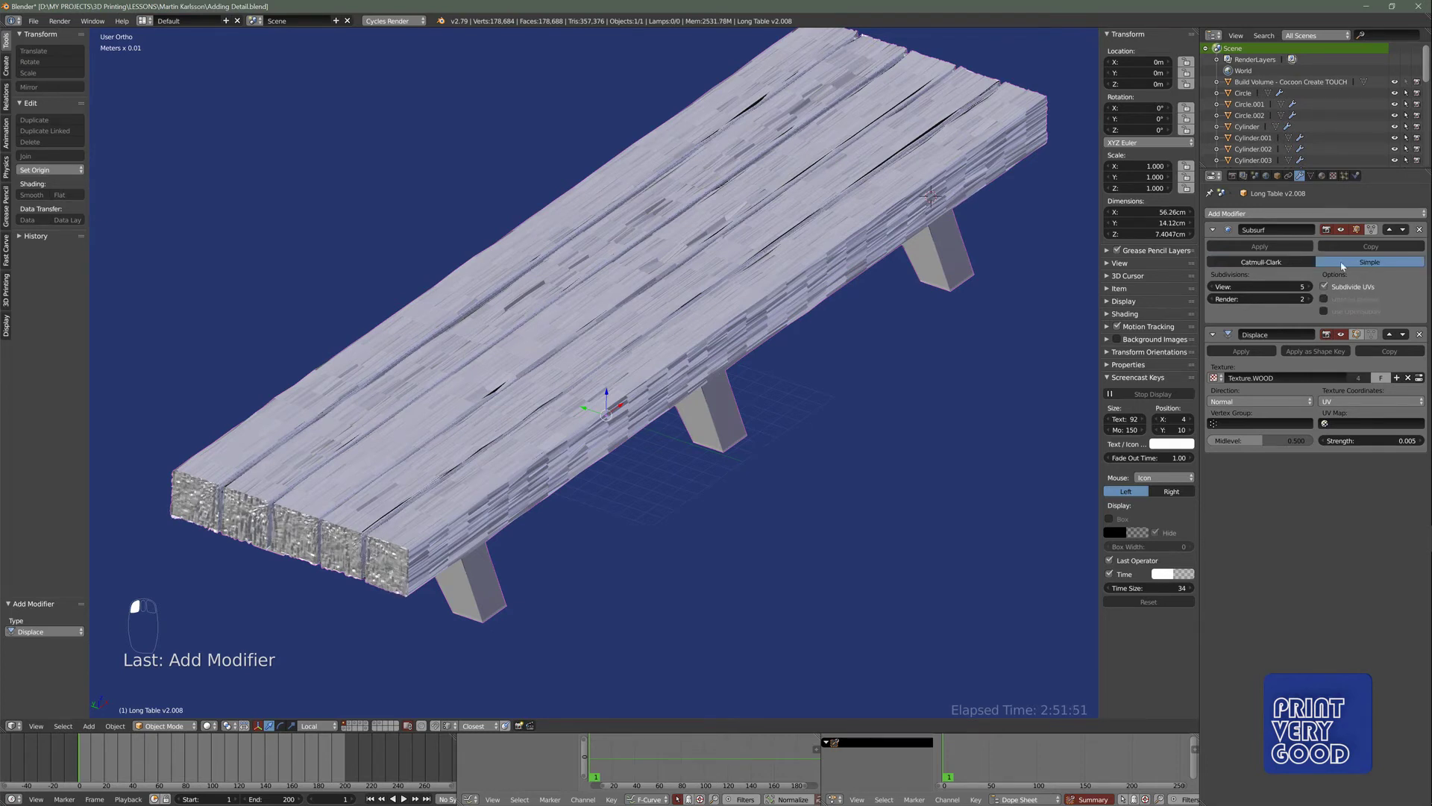
middle_drag(590, 407, 685, 368)
key(Tab)
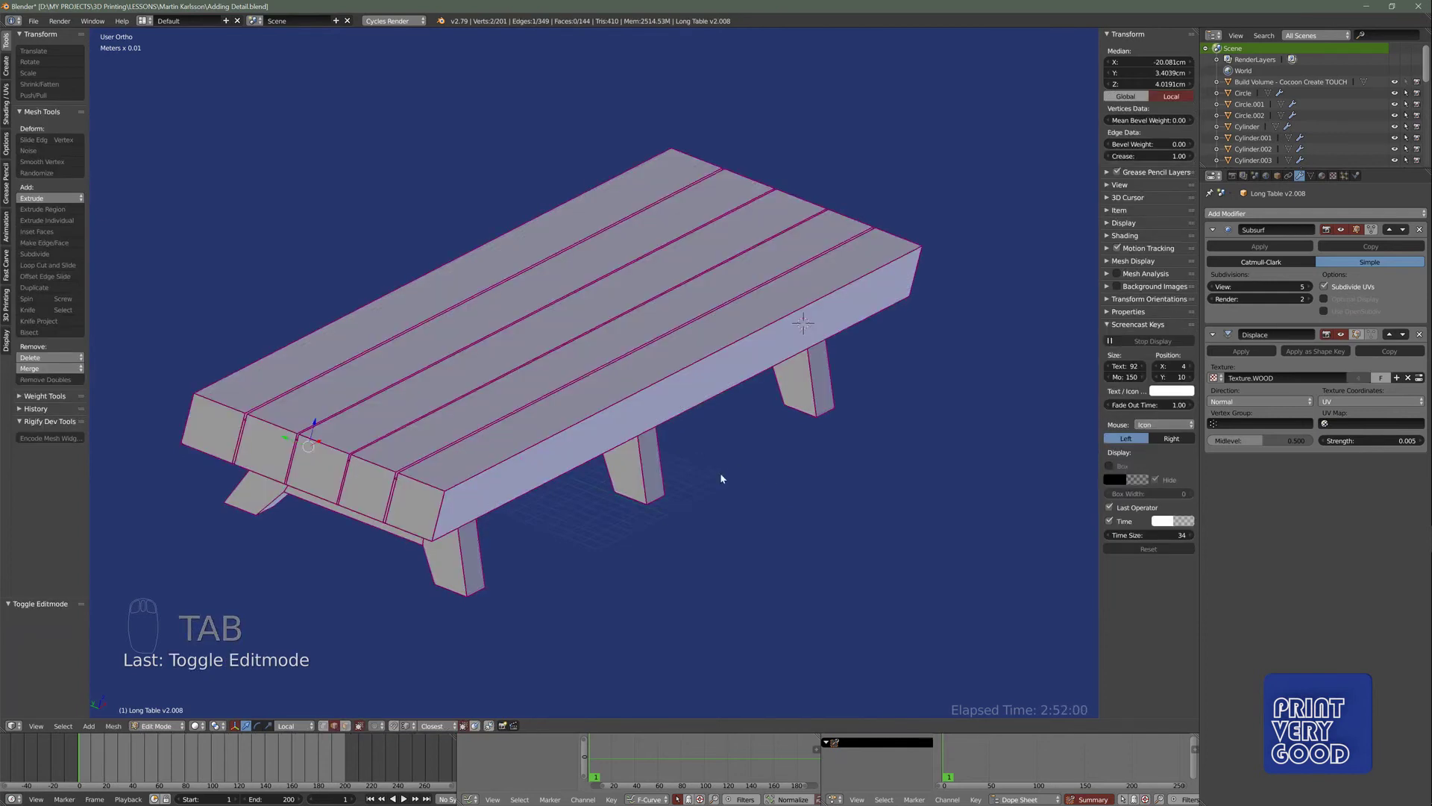
key(Tab)
middle_drag(664, 483, 582, 453)
scroll(583, 453, up, 5)
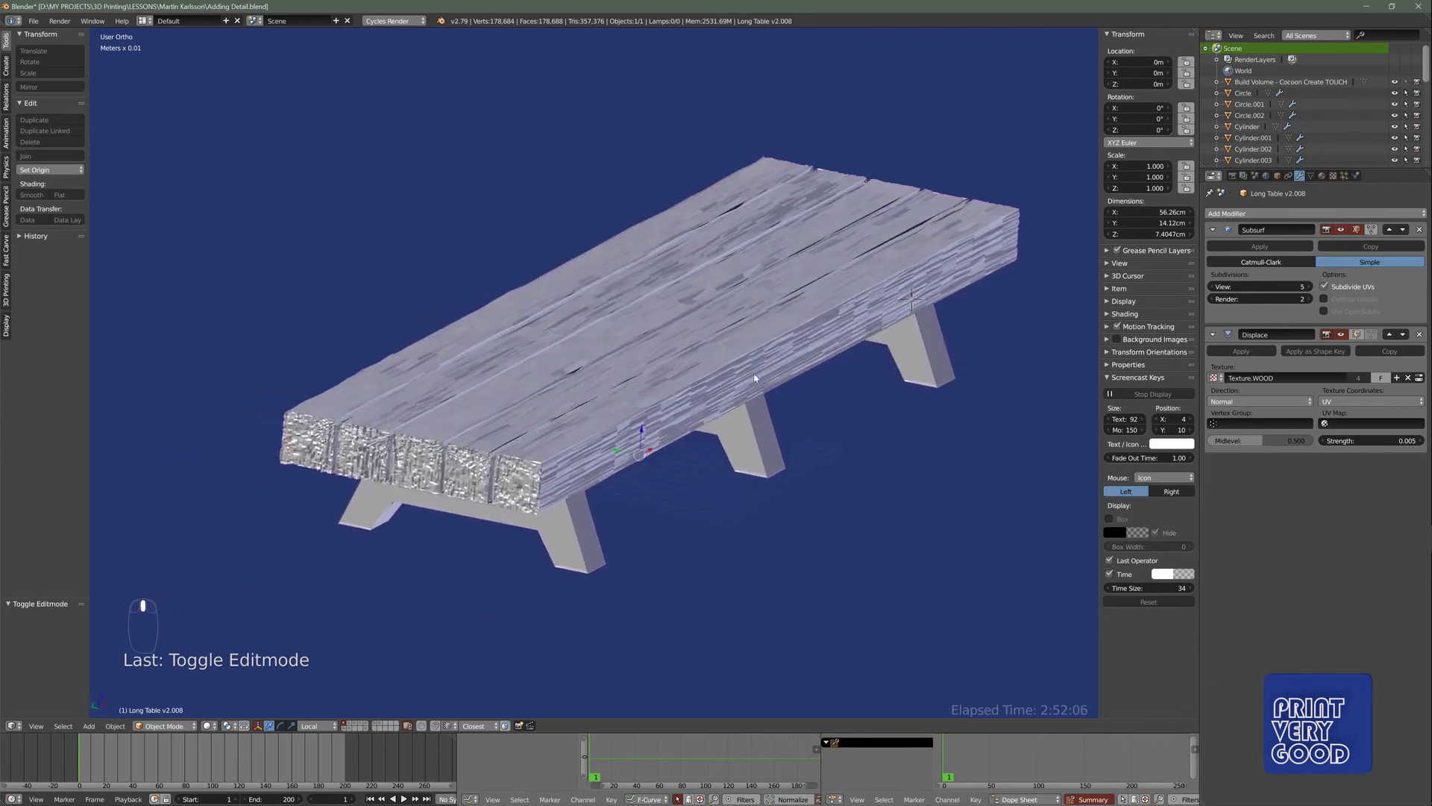
scroll(611, 321, up, 6)
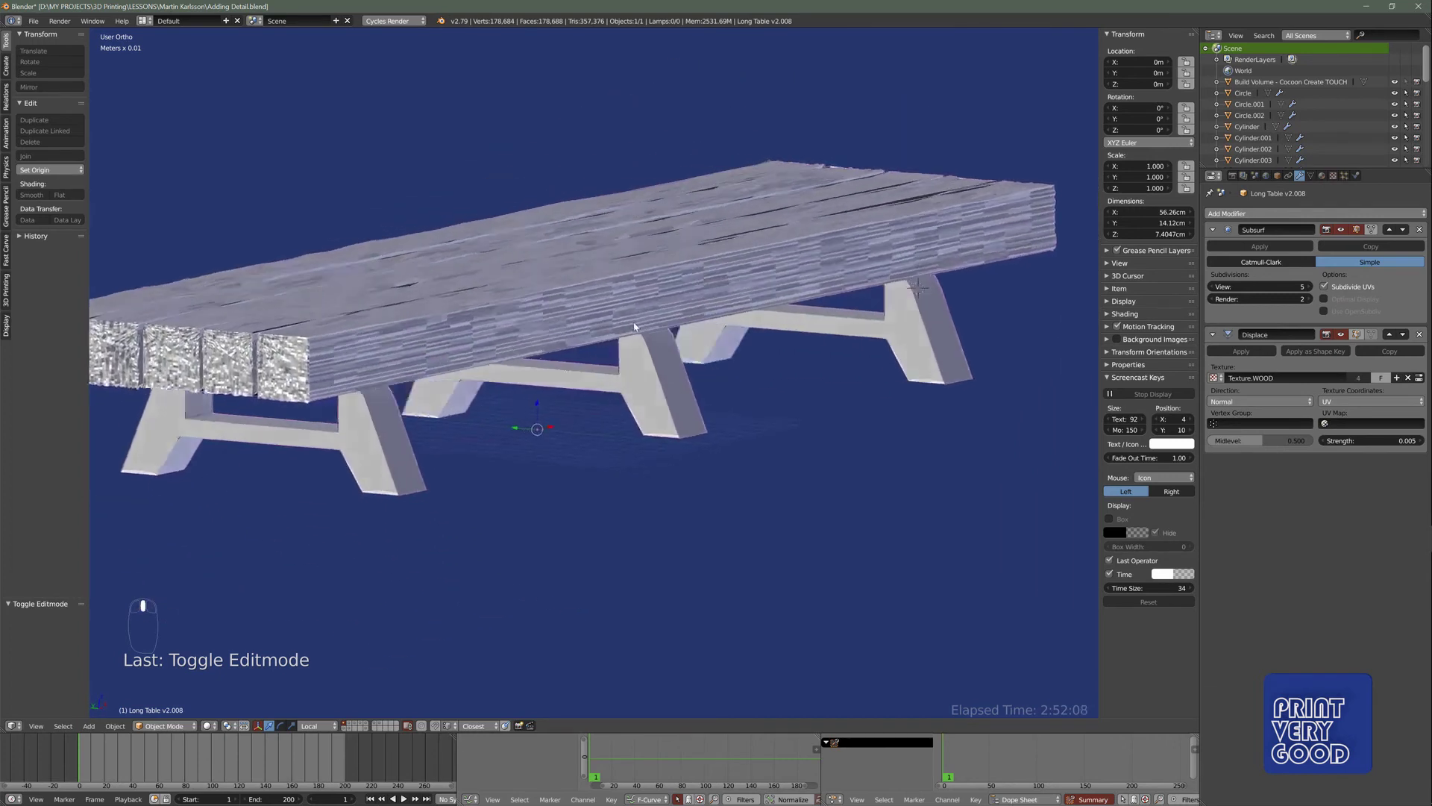
middle_drag(599, 385, 630, 372)
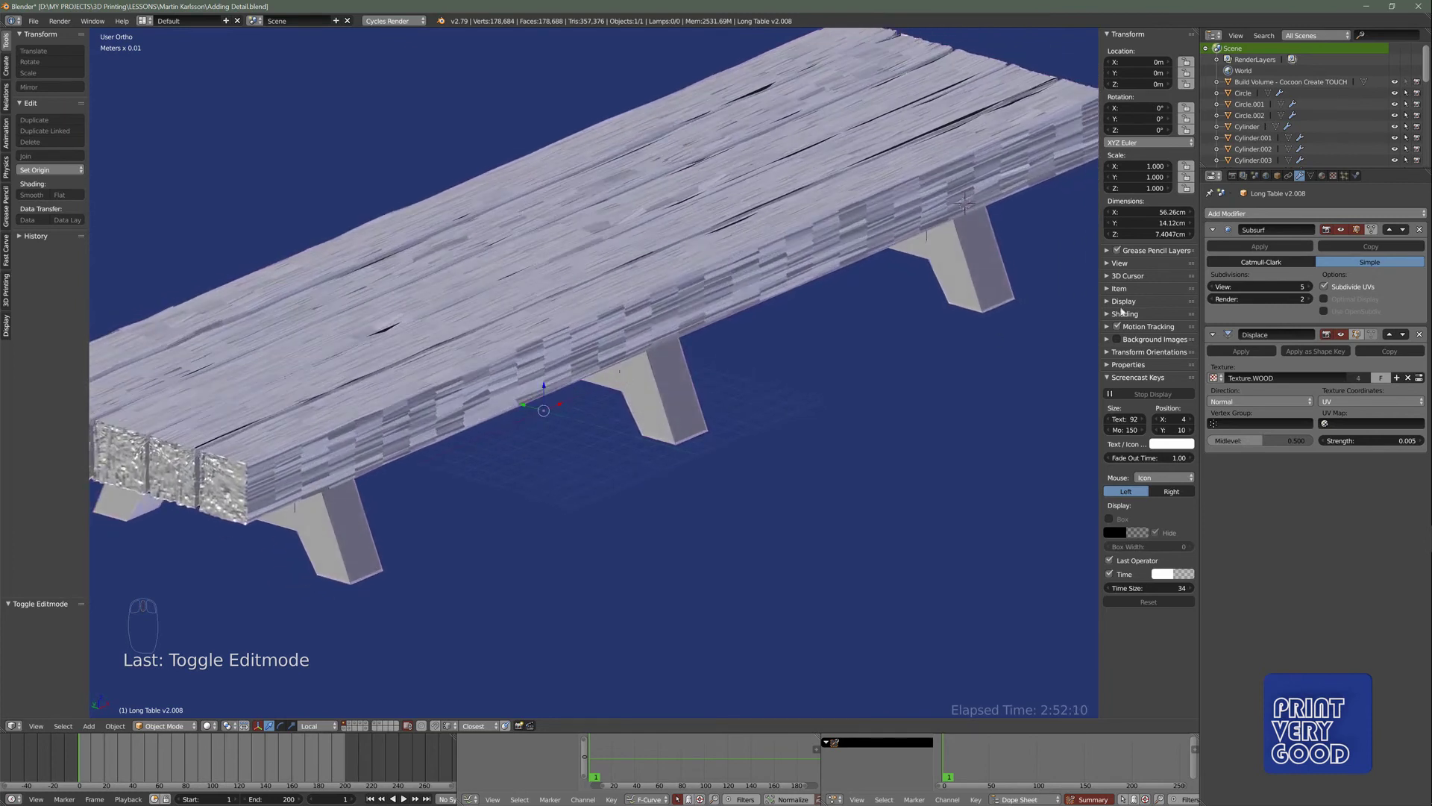
- Set the Subsurf modifier to Catmull-Clark with OpenSubdiv enabled and 6 view subdivisions
click(1325, 311)
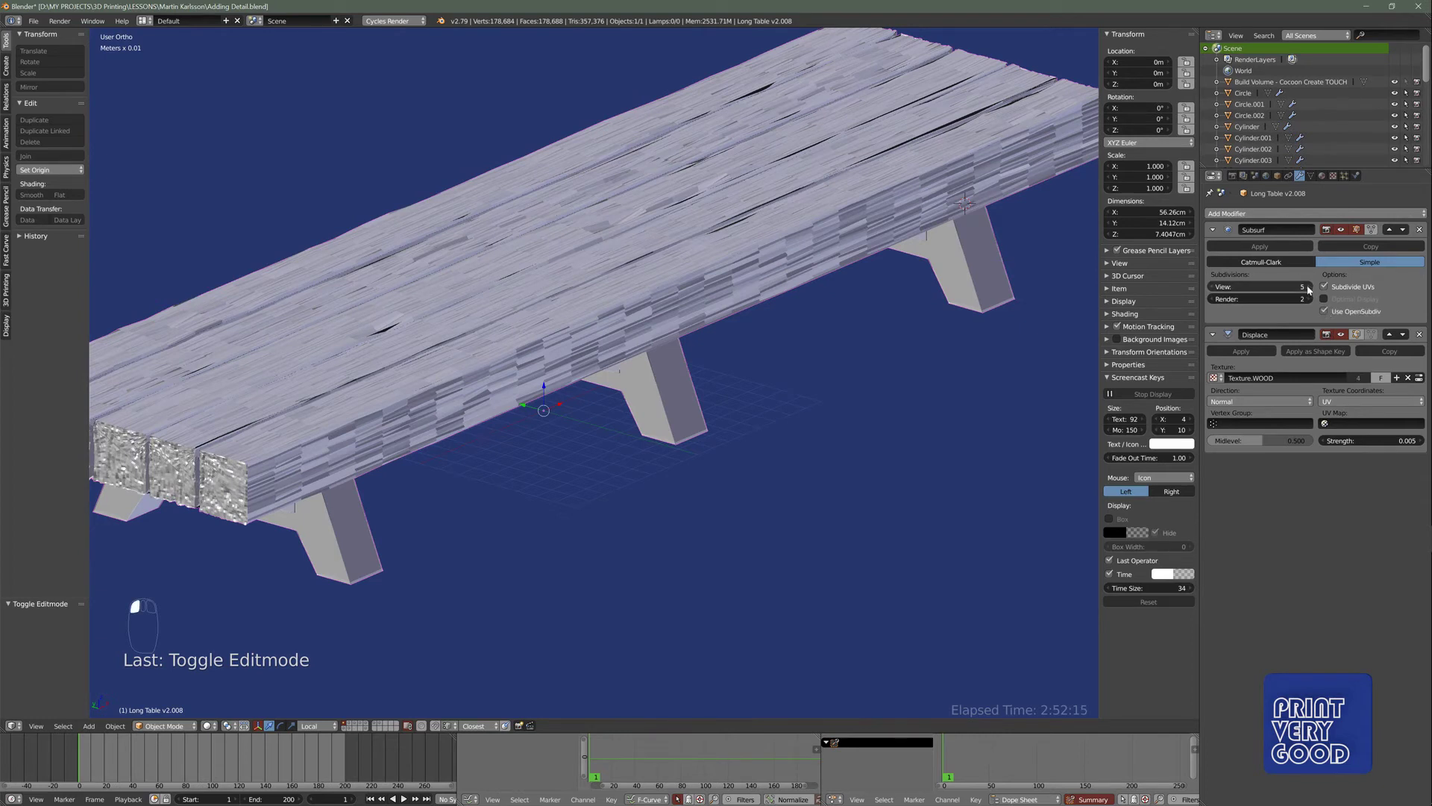
click(1280, 263)
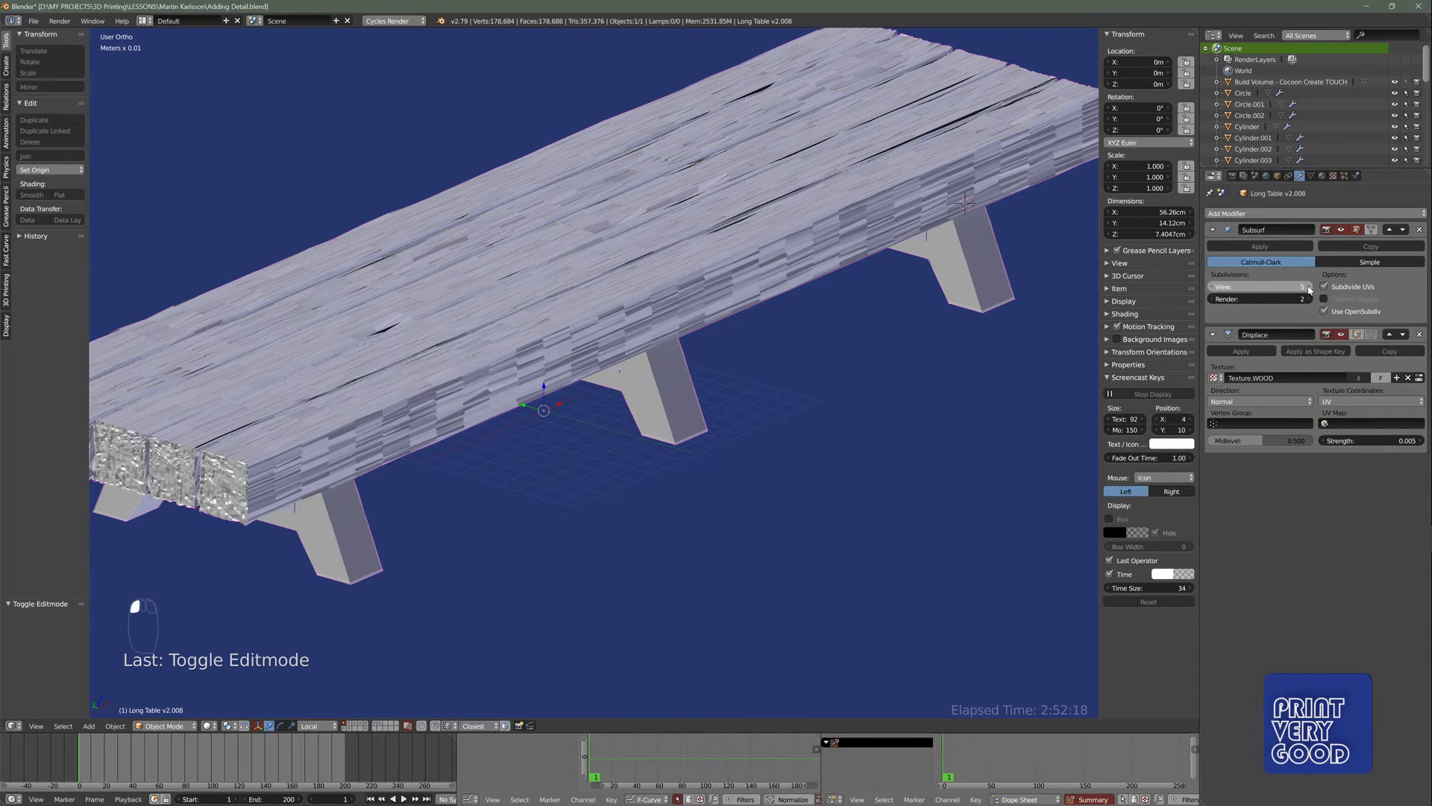
click(1309, 288)
scroll(669, 338, down, 2)
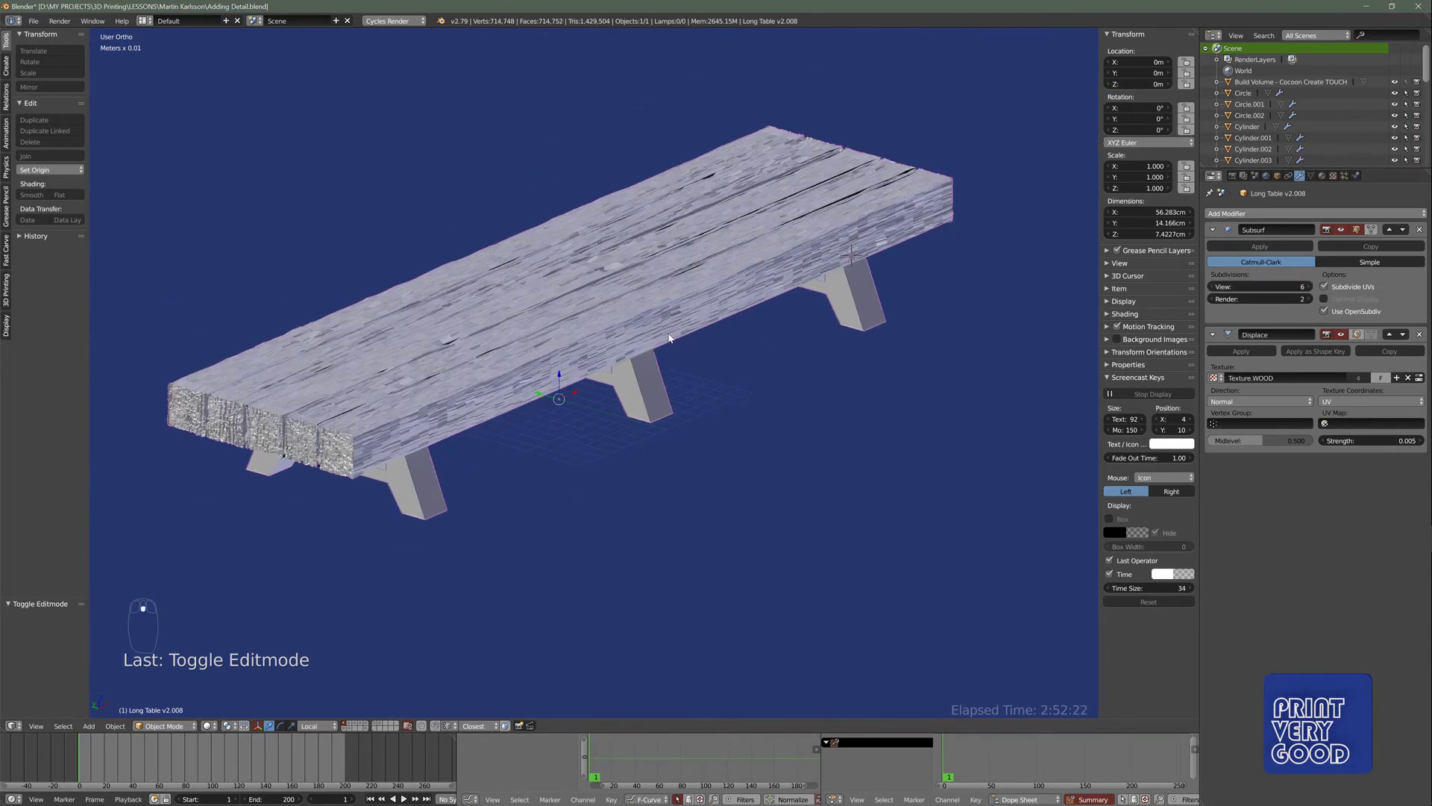
middle_drag(545, 374, 539, 476)
scroll(538, 476, up, 2)
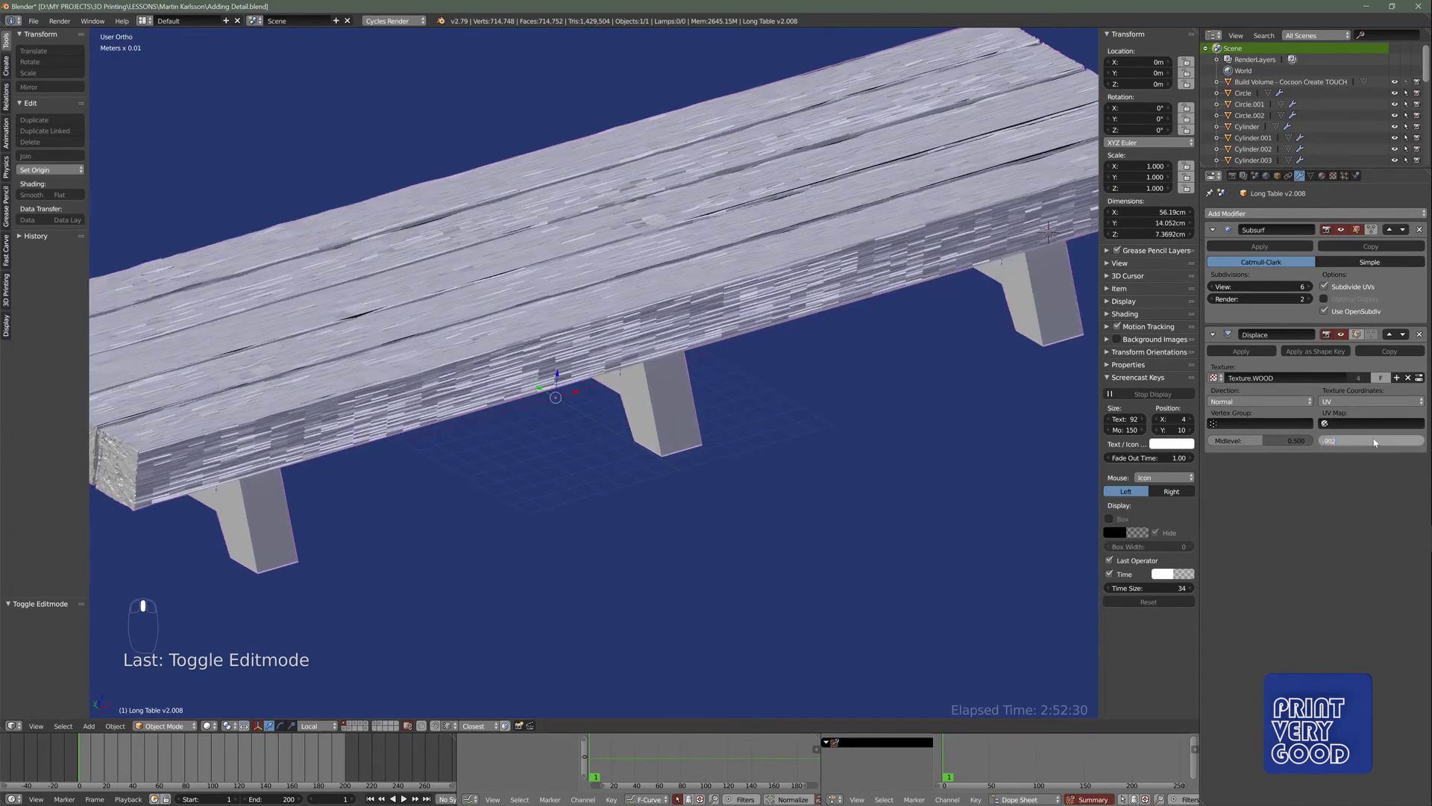
- Reduce the Displace strength to 0.002 and save over the existing file
key(Return)
scroll(383, 543, down, 3)
scroll(540, 498, up, 2)
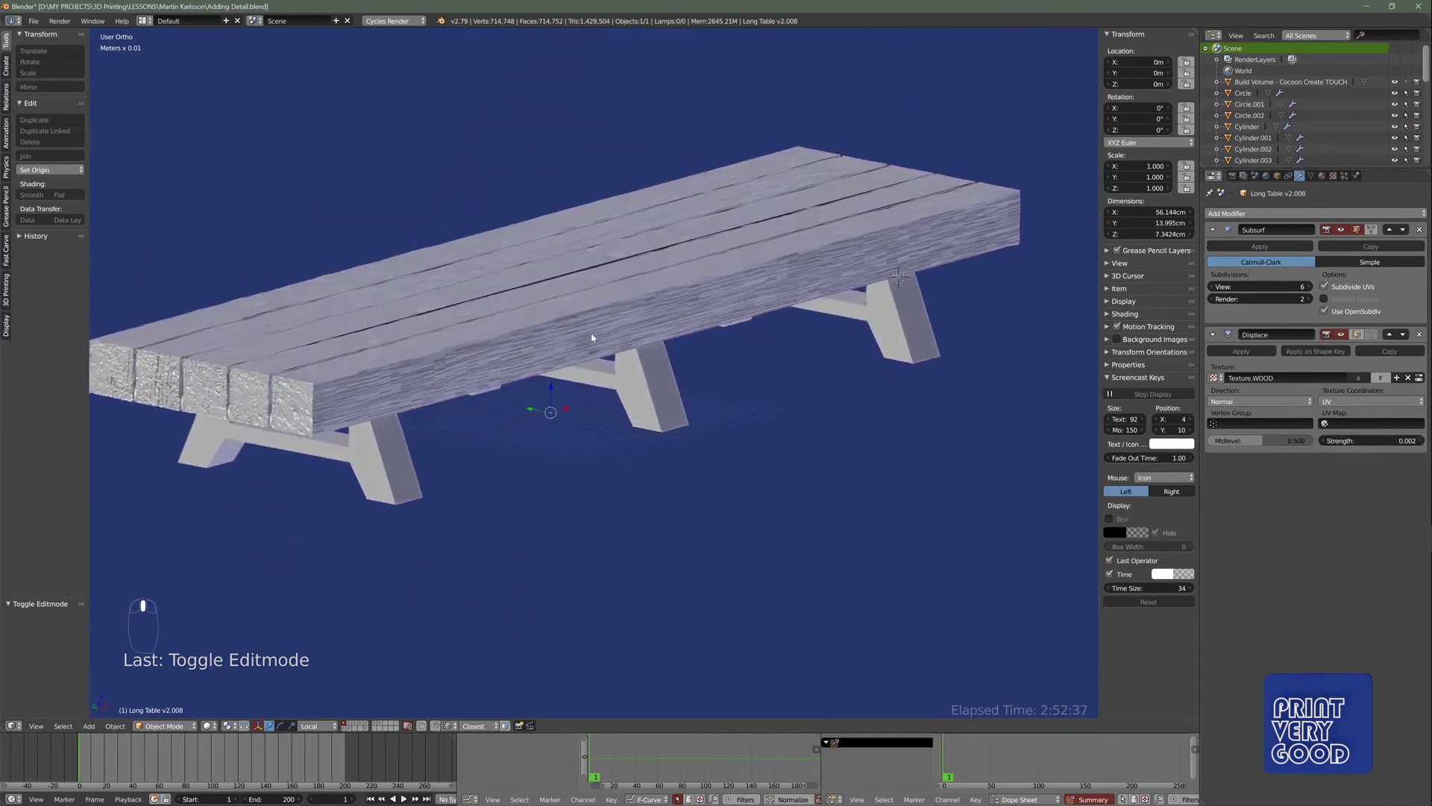
key(ctrl+s)
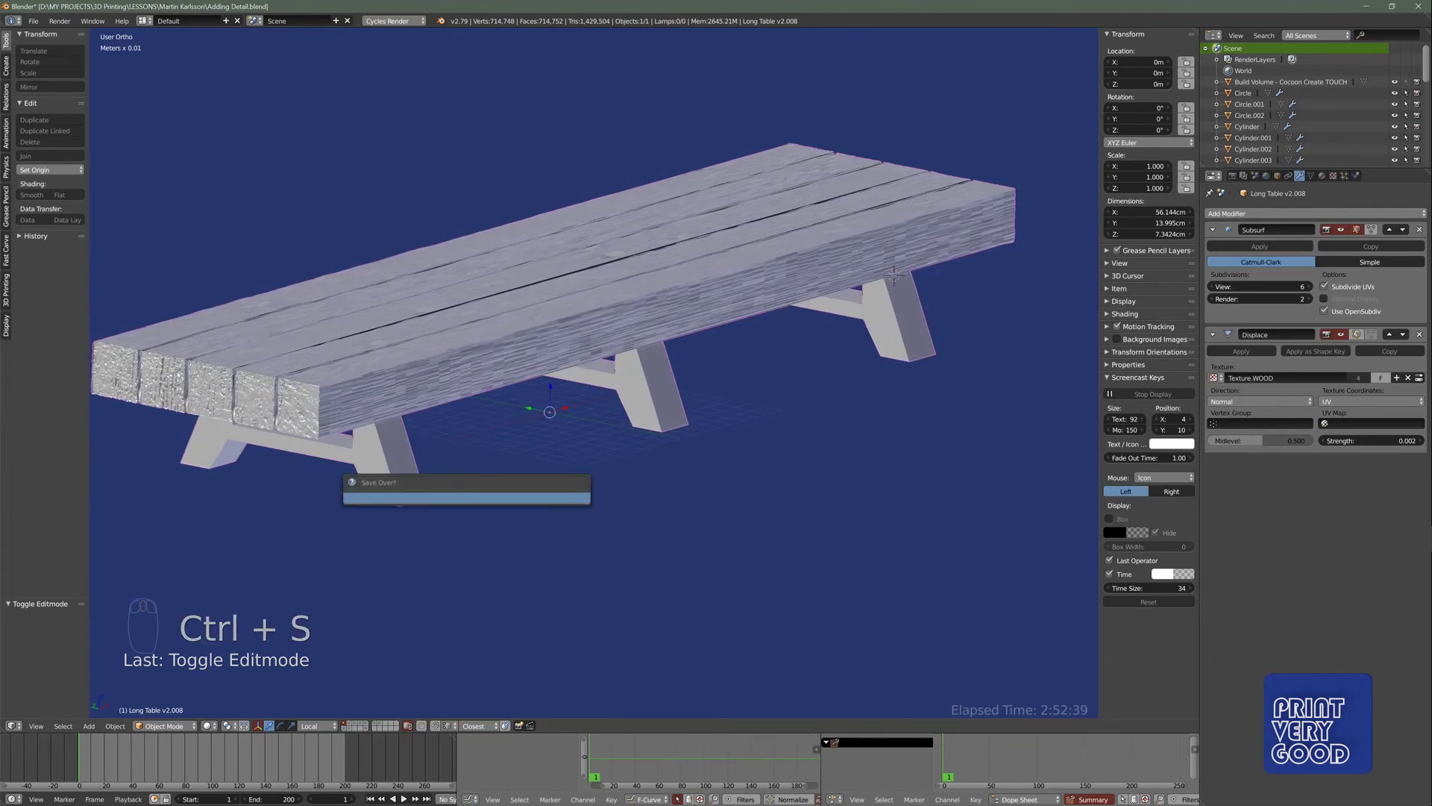
click(539, 495)
middle_drag(539, 495, 589, 485)
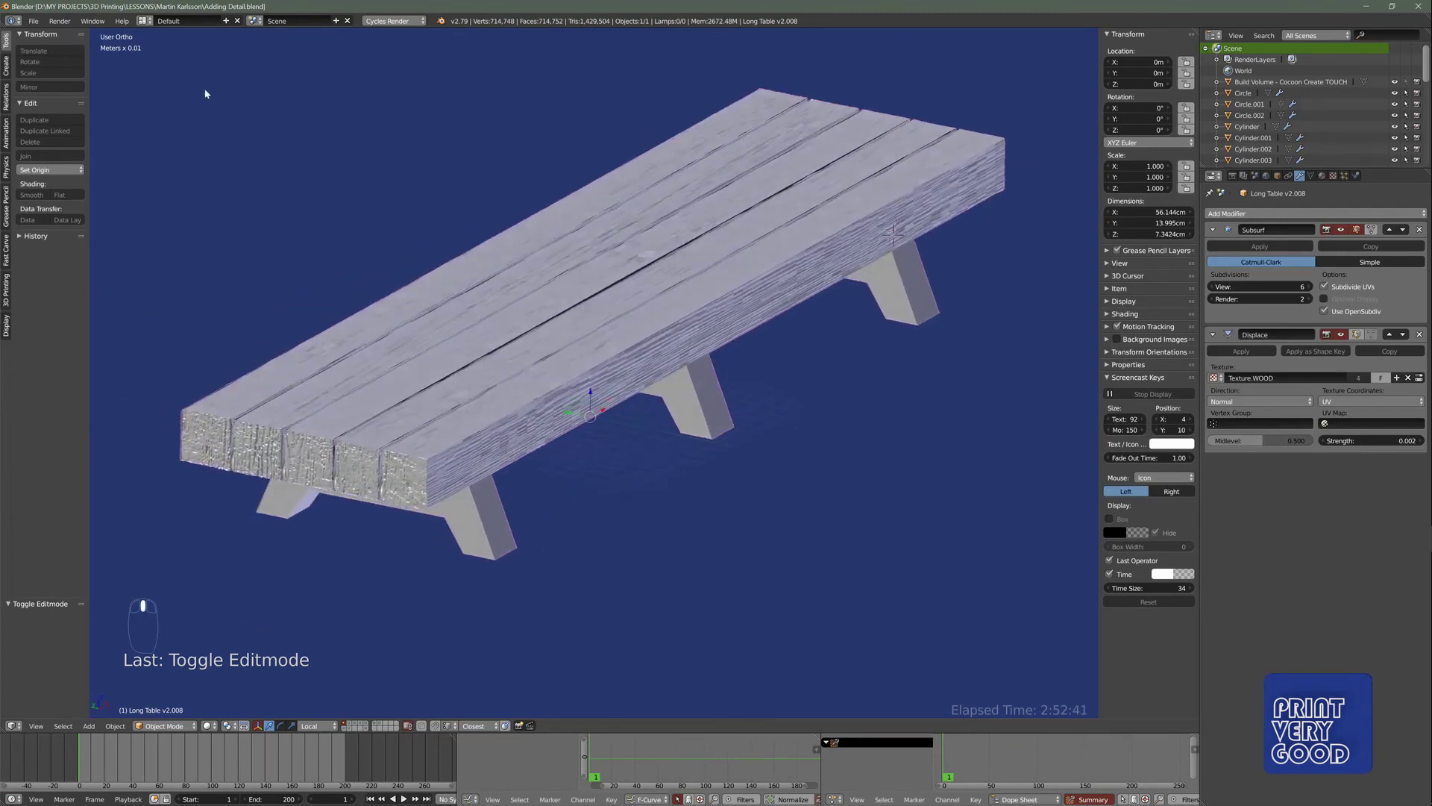
- Export the displaced table as an STL file
click(33, 20)
mouse_move(65, 238)
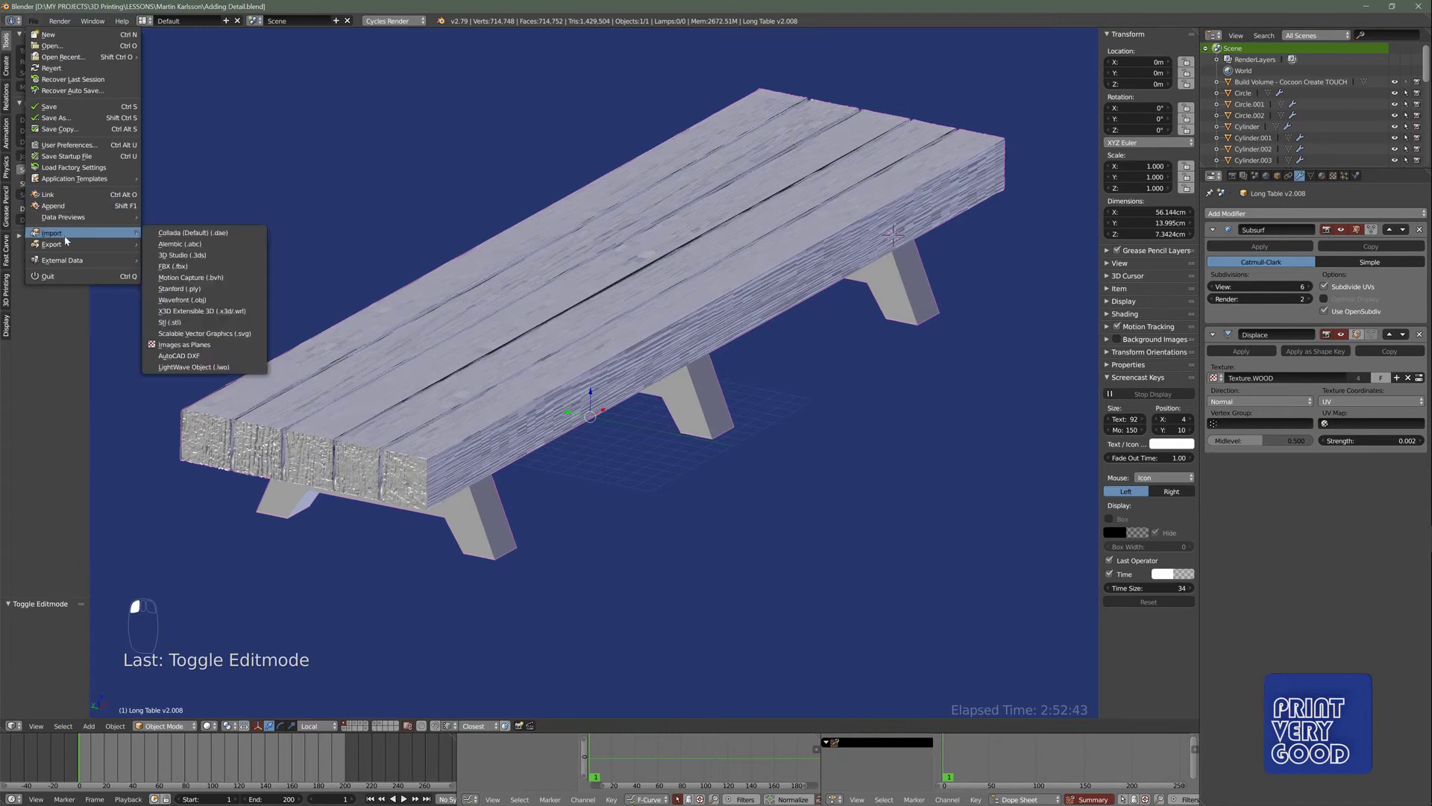
click(192, 335)
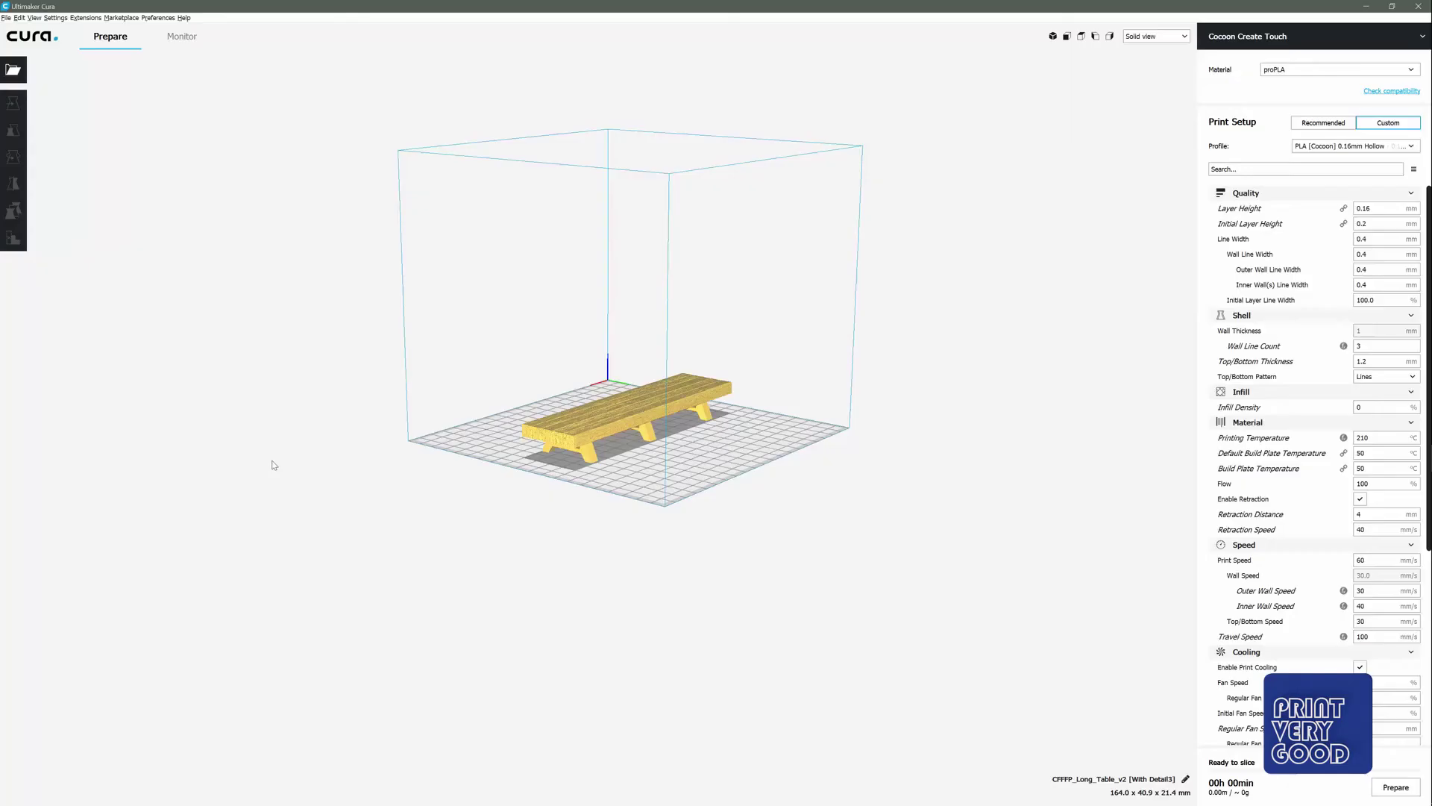
- Switch to Cura and examine the exported table's wood grain on the top, plank ends and sides, plus its legs
scroll(684, 476, up, 5)
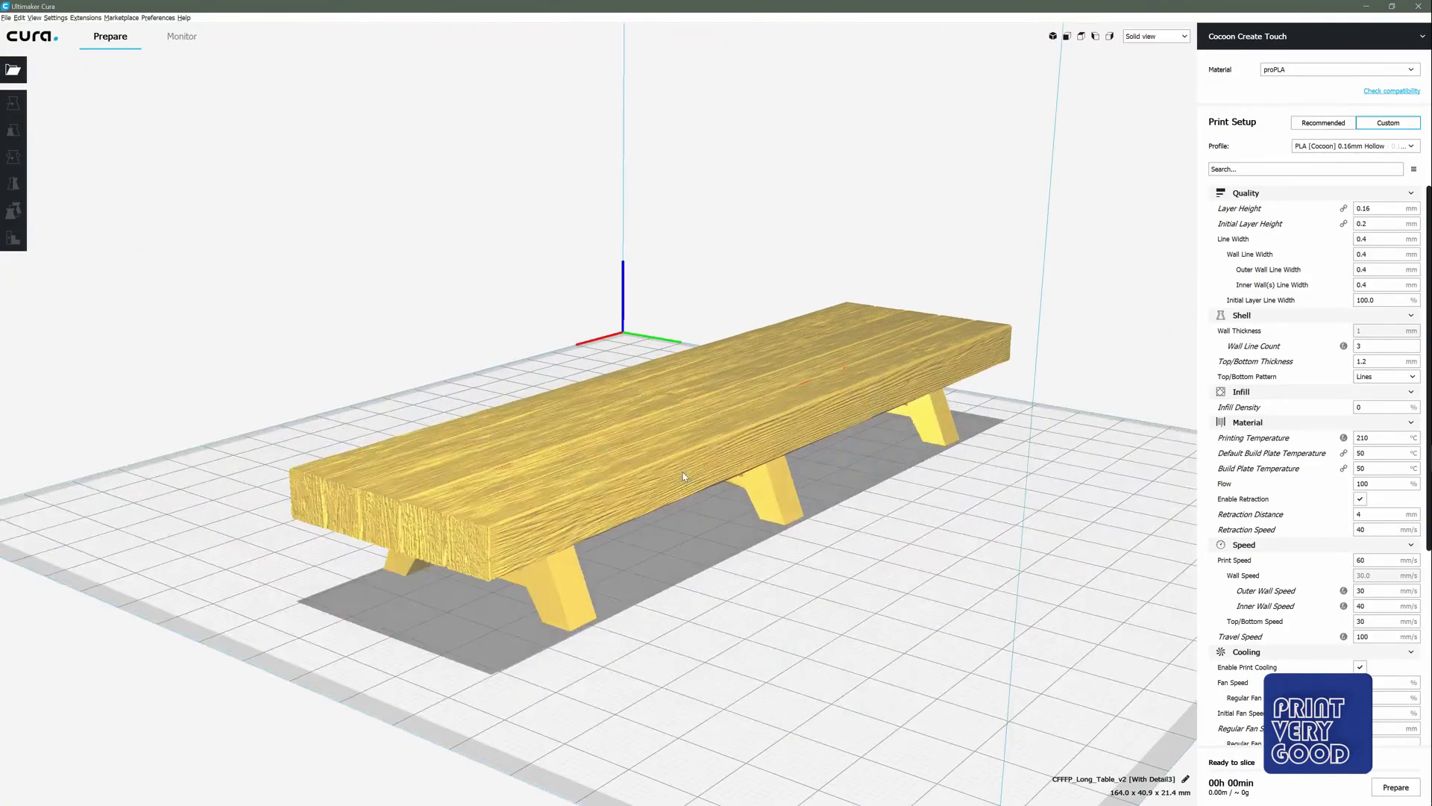
right_drag(866, 544, 812, 556)
right_drag(447, 530, 714, 512)
middle_drag(550, 527, 597, 531)
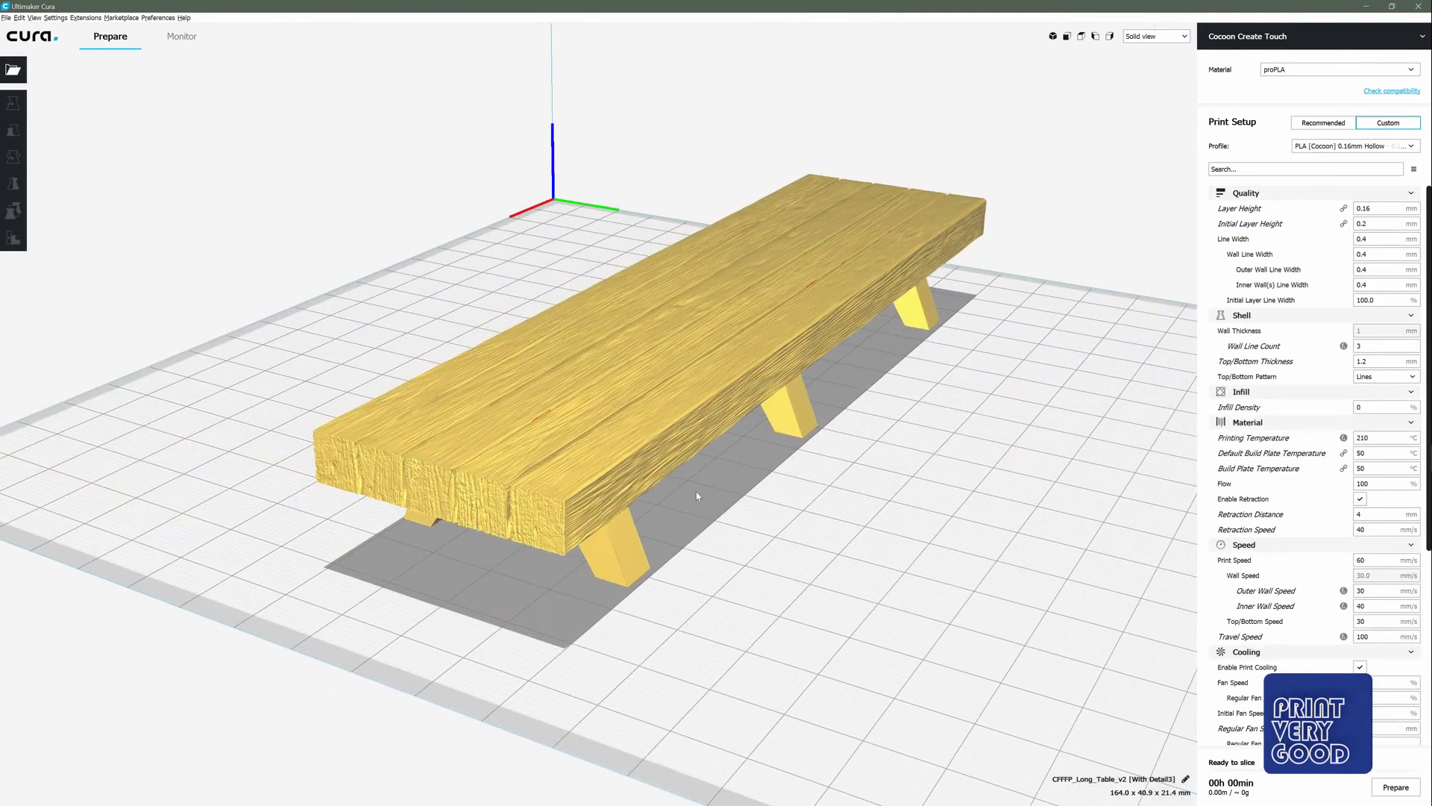
scroll(698, 497, up, 10)
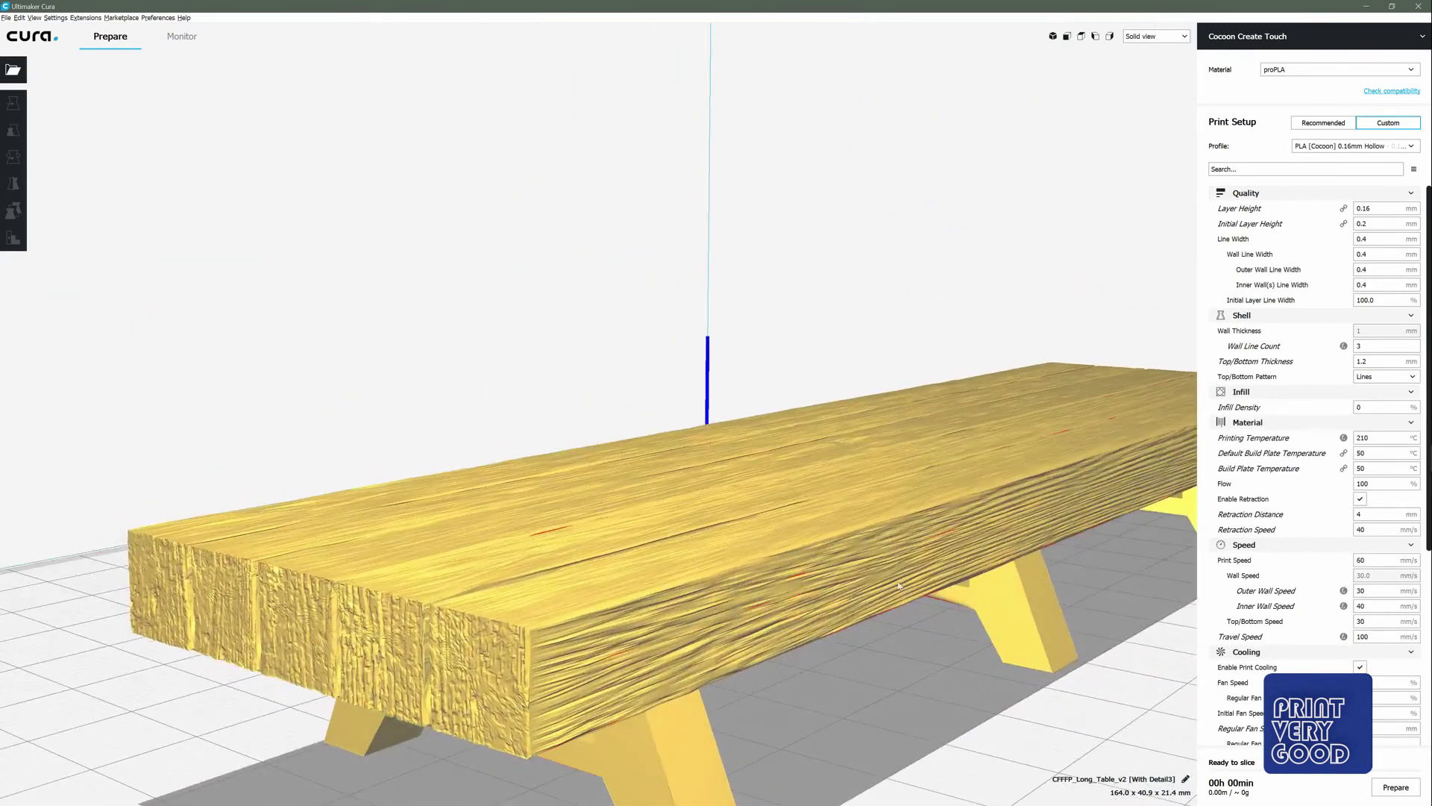
right_drag(899, 585, 773, 553)
scroll(772, 553, up, 2)
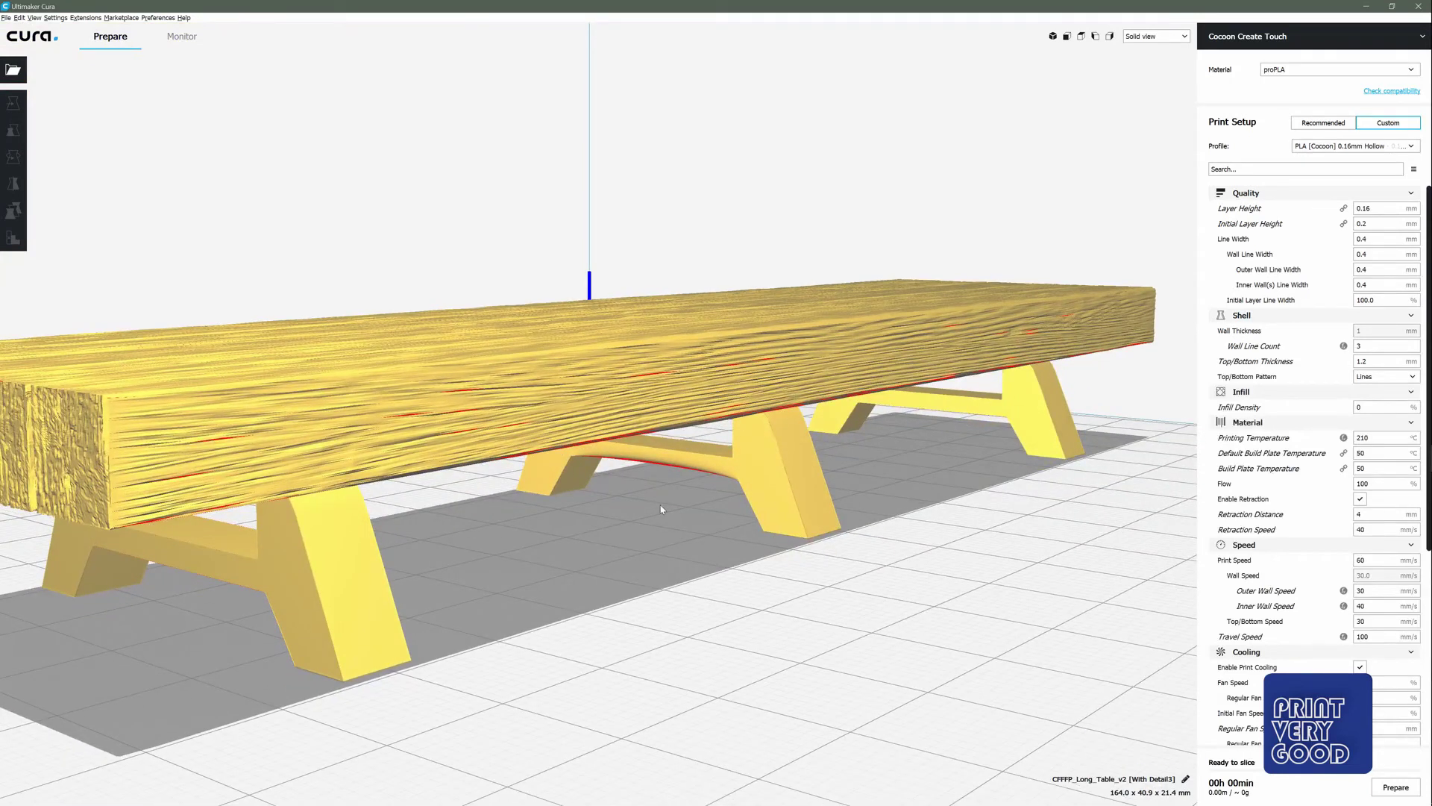
scroll(661, 510, down, 4)
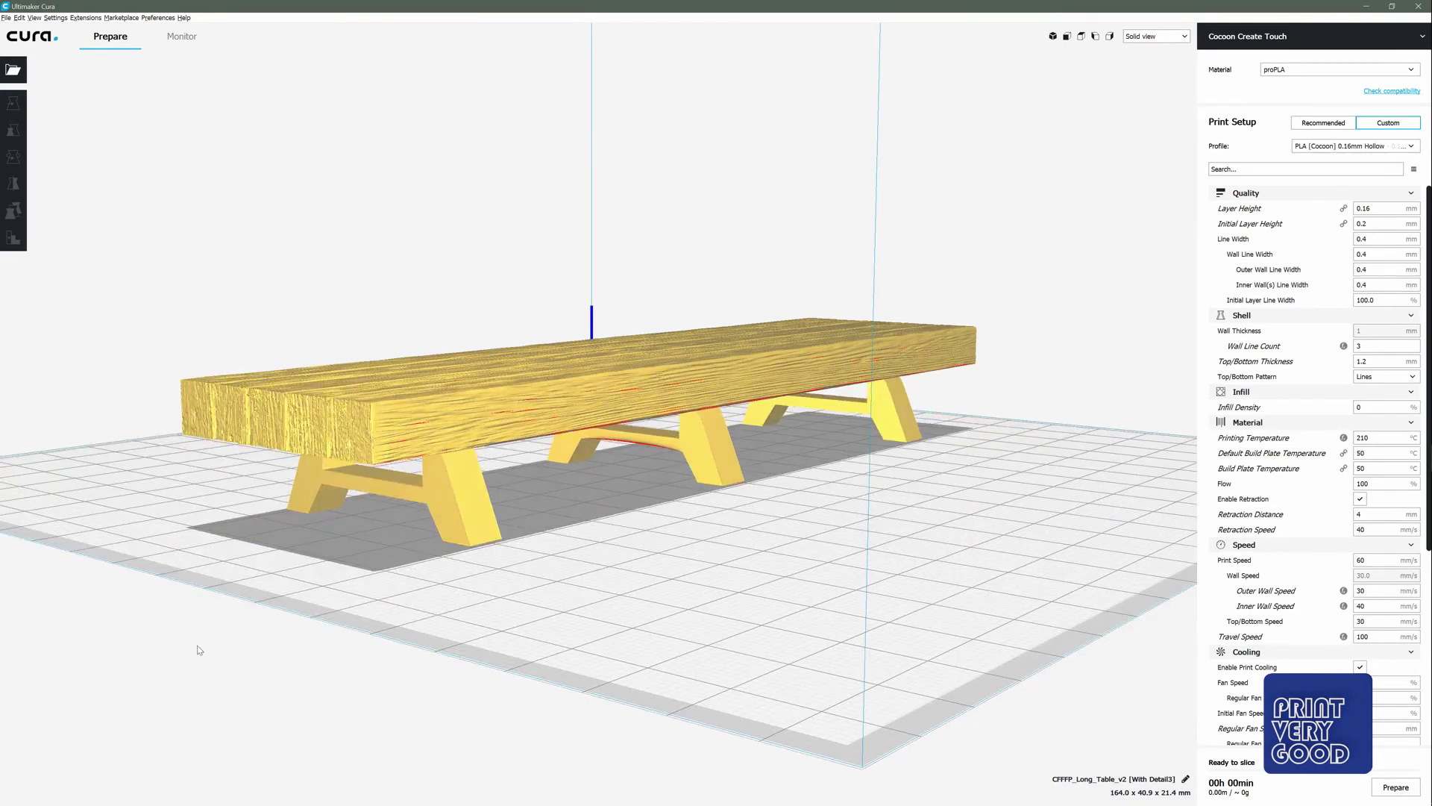
- Examine the exported table from above and along its length, checking the plank surfaces, gaps and front side
right_drag(563, 675, 798, 613)
right_drag(561, 593, 630, 606)
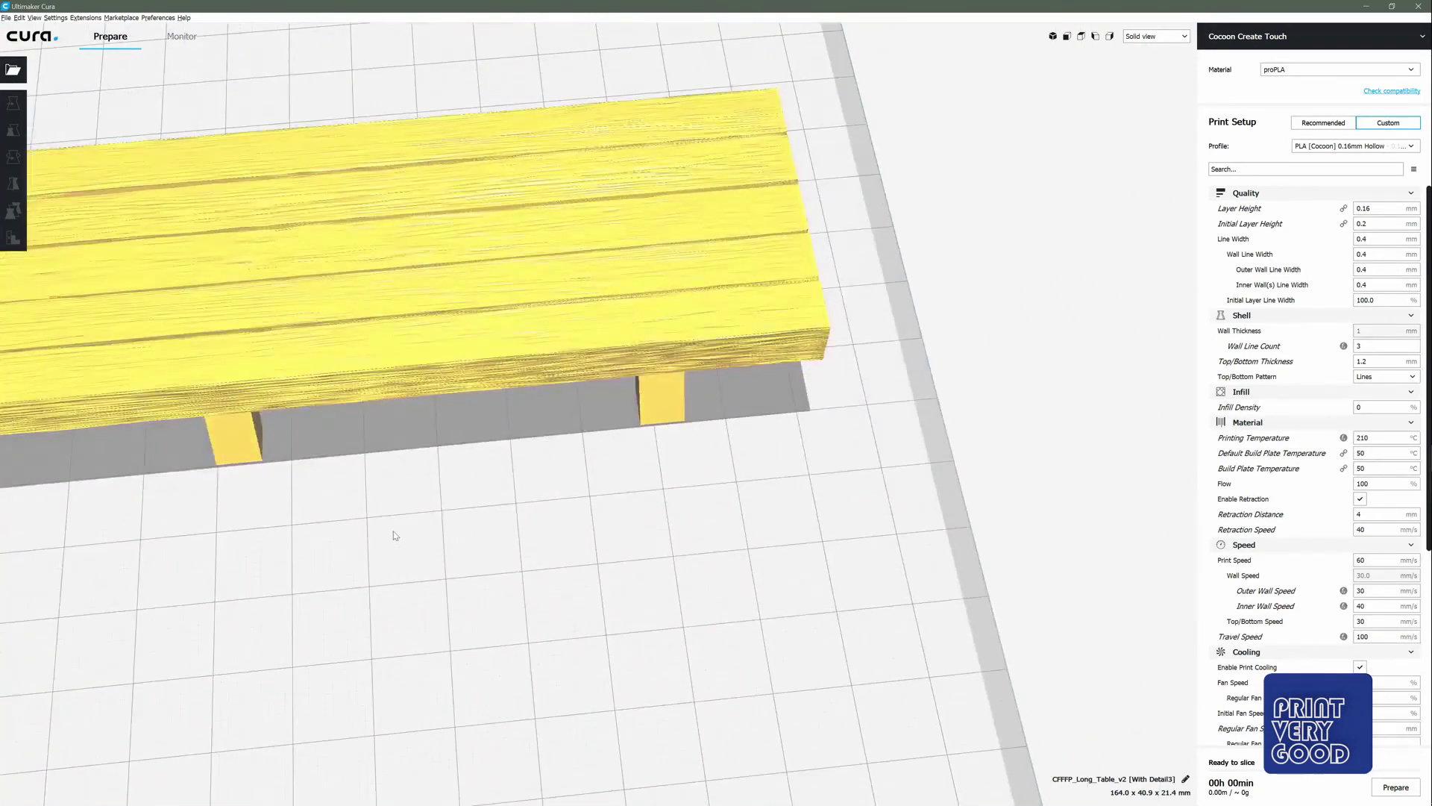
scroll(396, 536, down, 3)
right_drag(395, 535, 596, 340)
scroll(596, 341, up, 5)
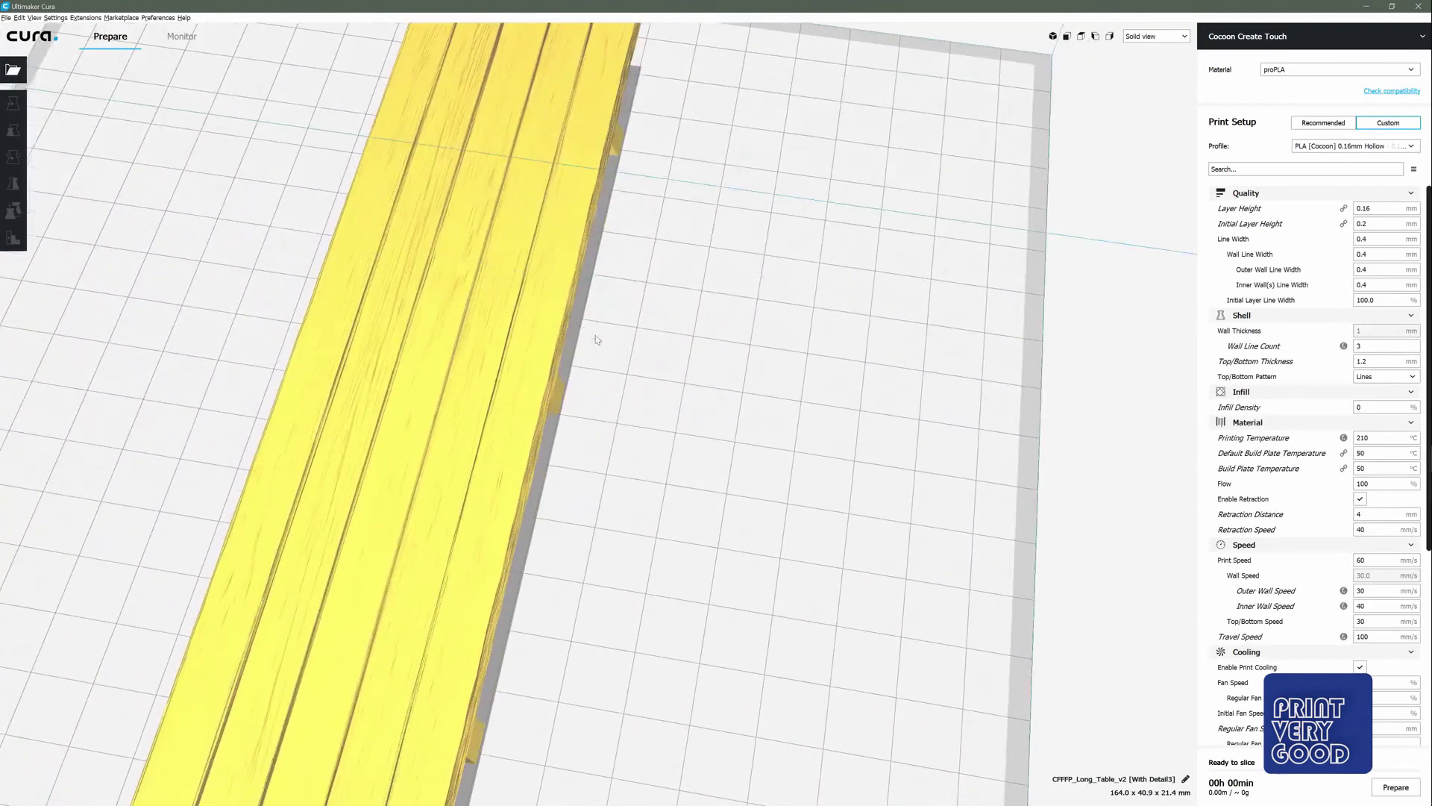
scroll(638, 536, down, 3)
right_drag(638, 536, 477, 462)
scroll(568, 471, up, 3)
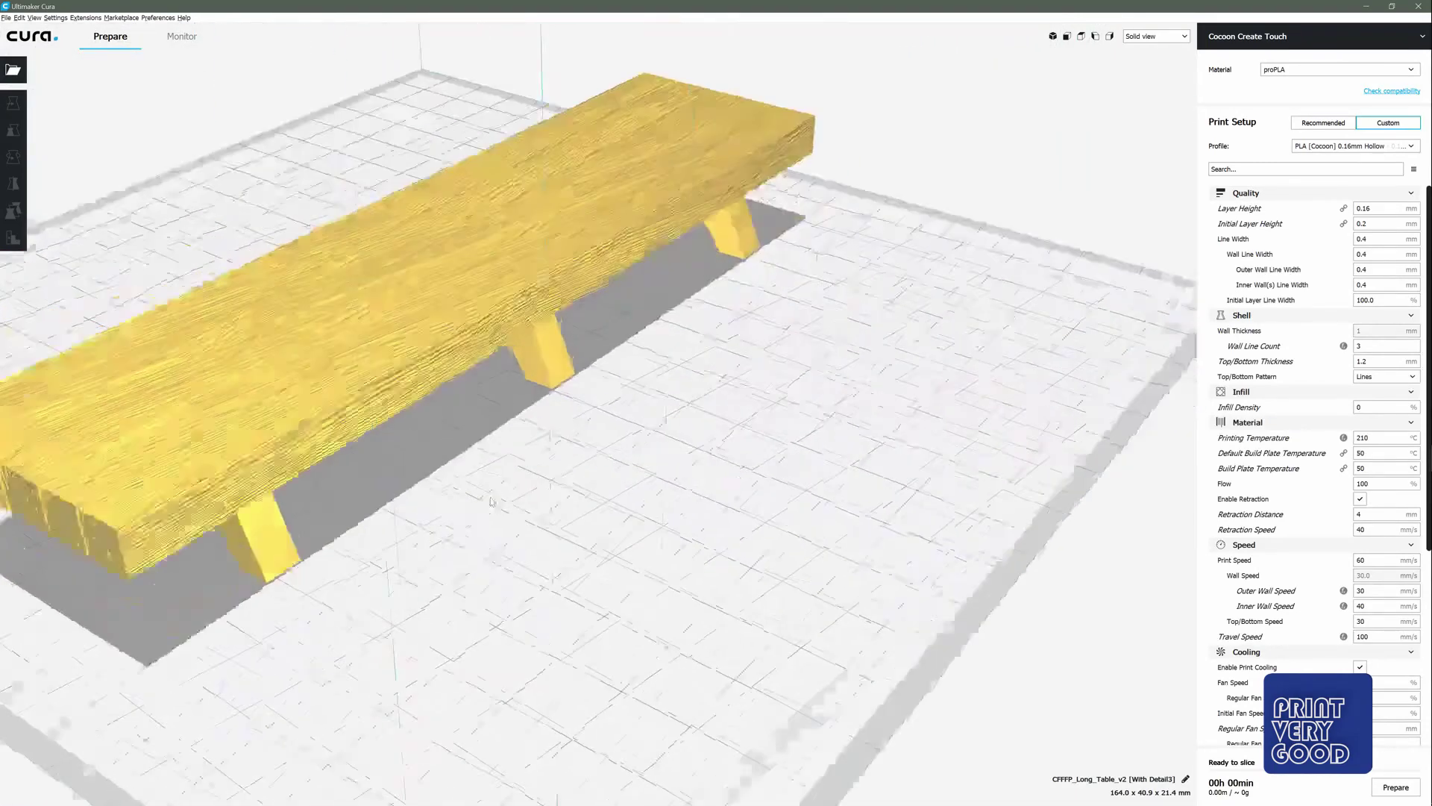
scroll(512, 478, up, 3)
scroll(512, 478, up, 2)
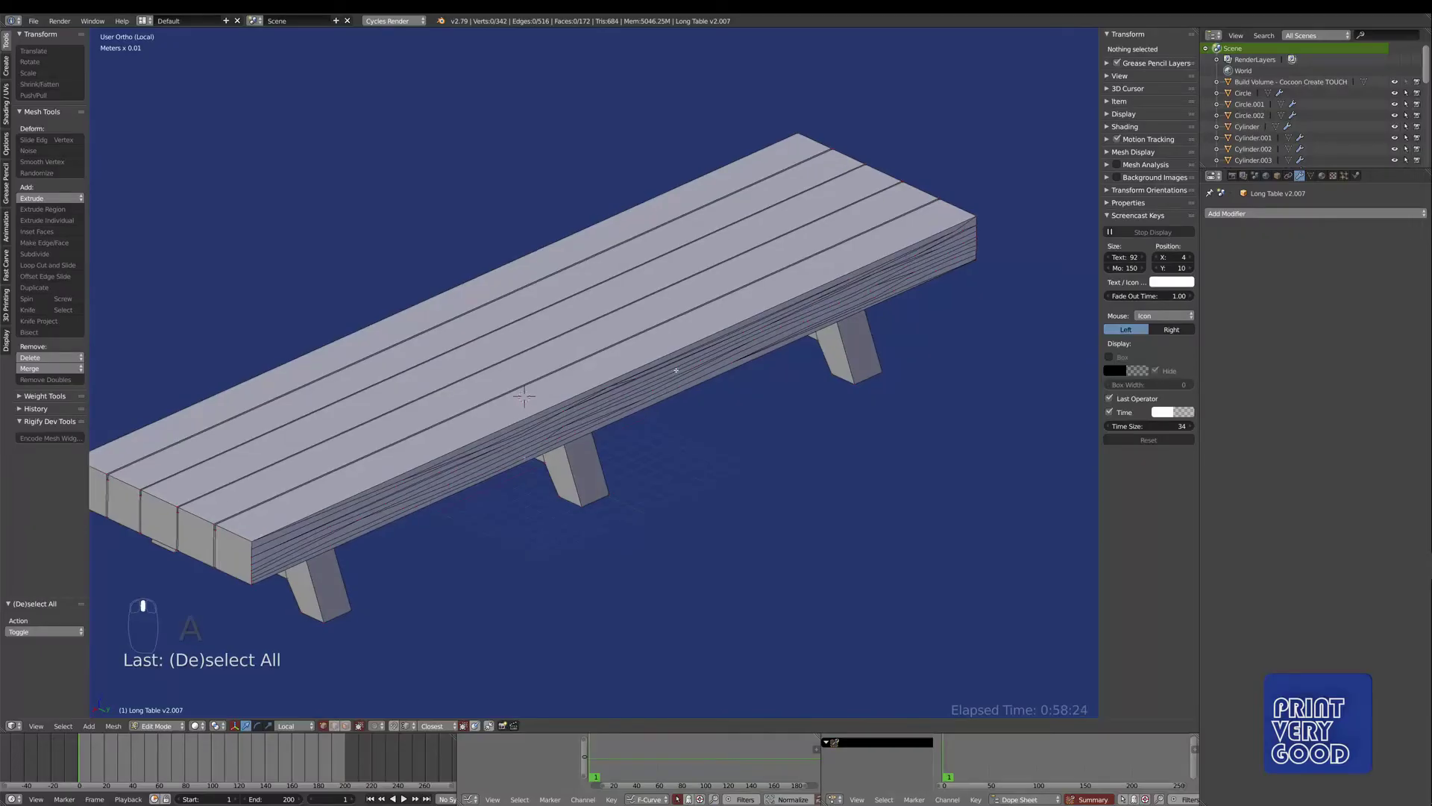
- Switch to Blender and knife-cut an irregular grain line along the top of the front plank, beside its inner gap
scroll(716, 427, up, 4)
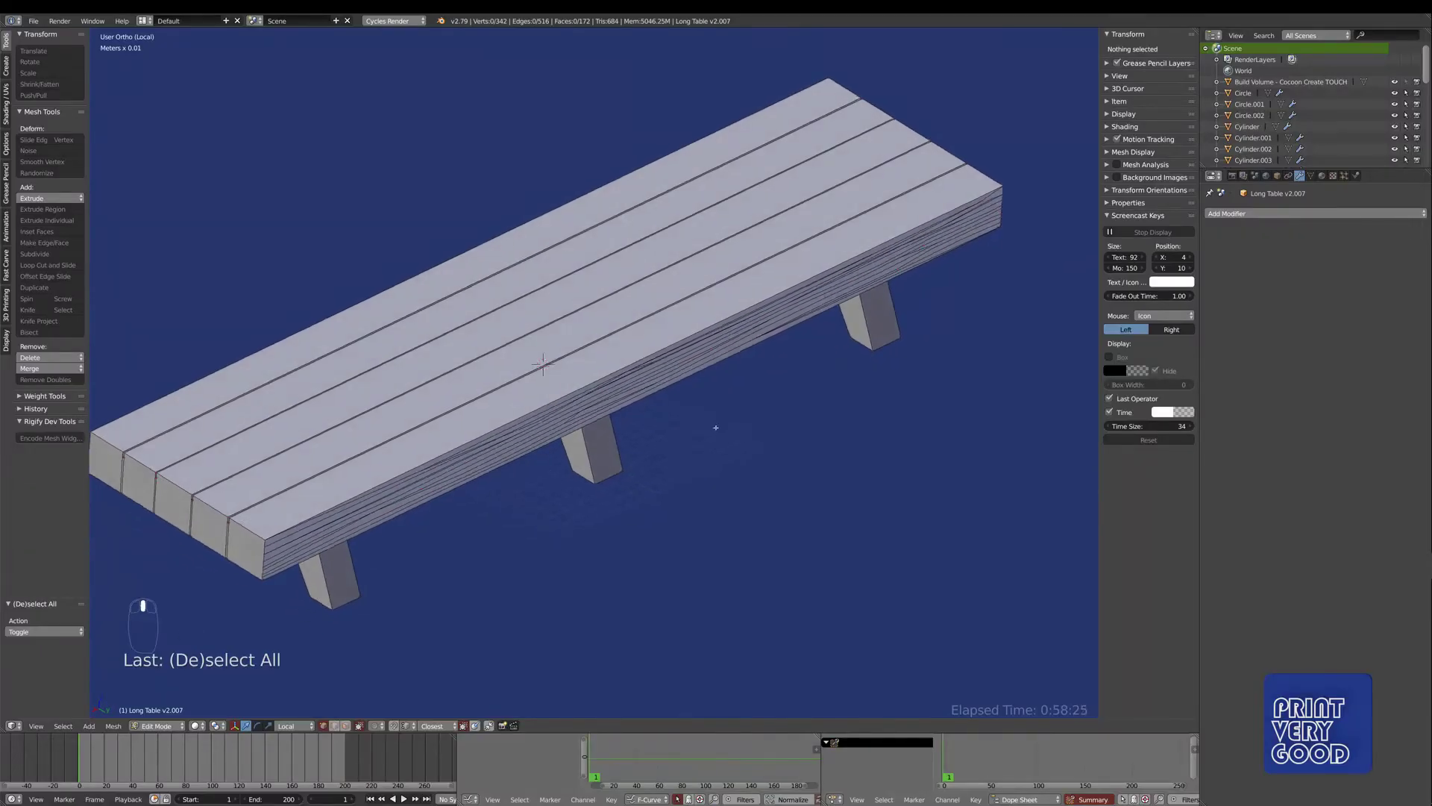
scroll(717, 428, up, 2)
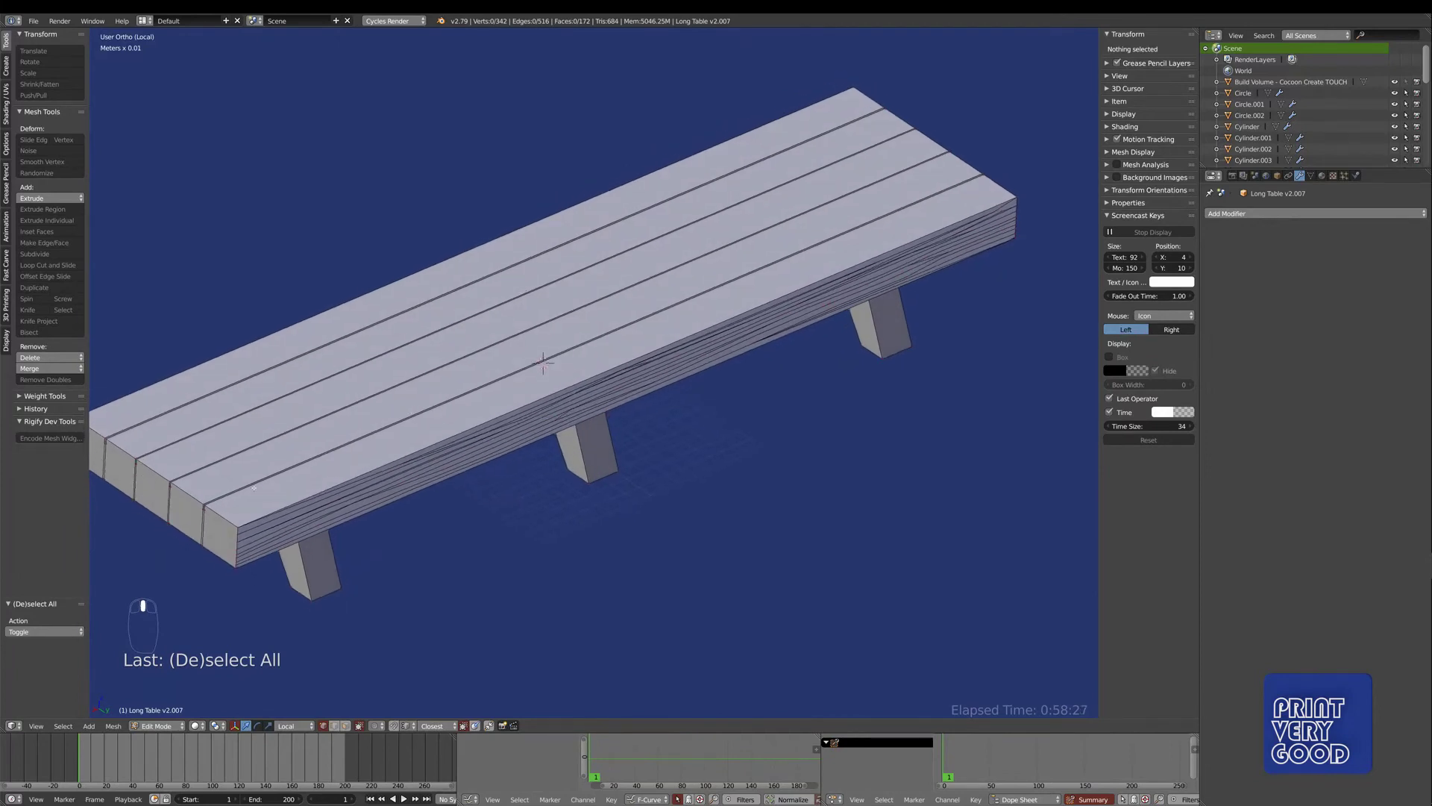
key(k)
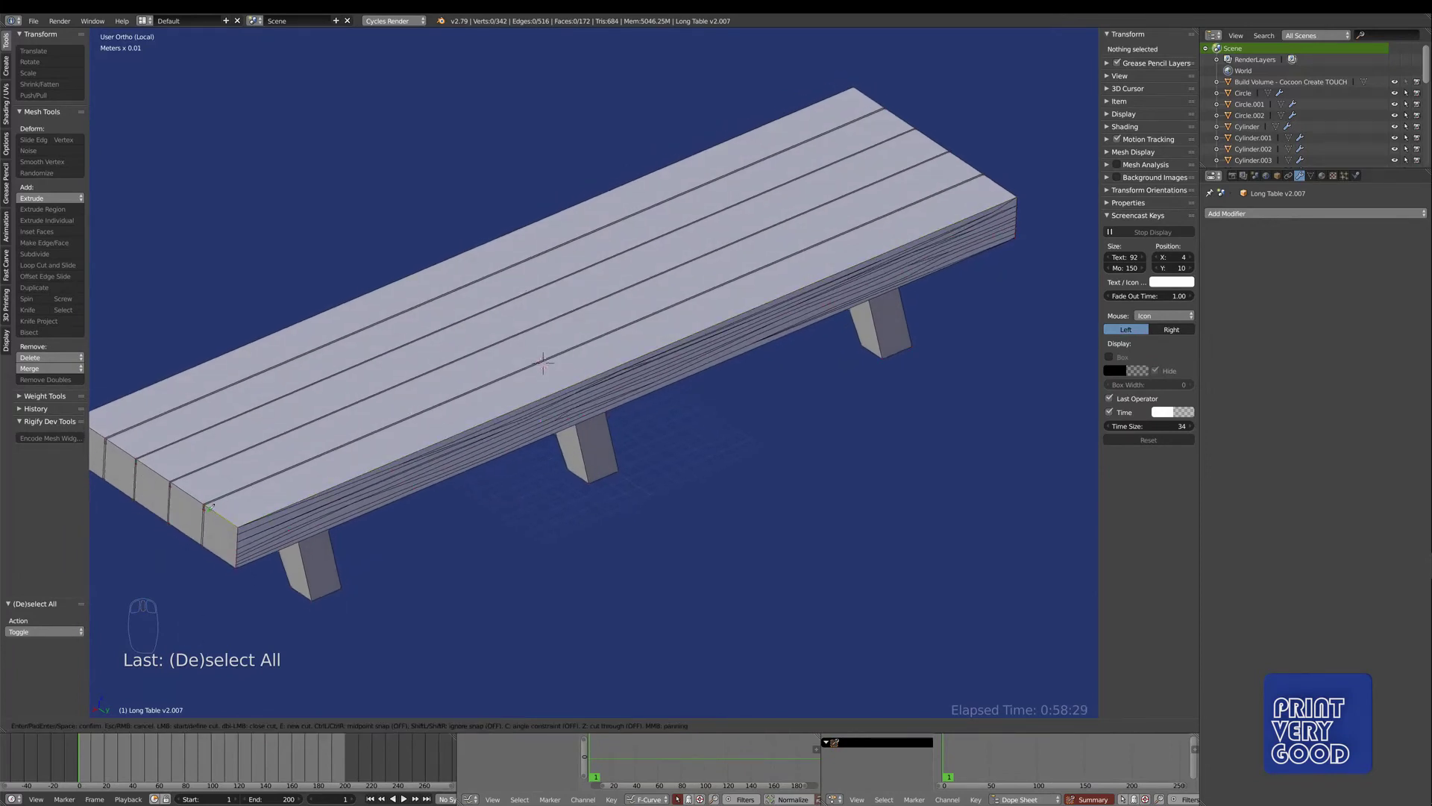
click(317, 461)
click(465, 399)
click(886, 217)
key(Return)
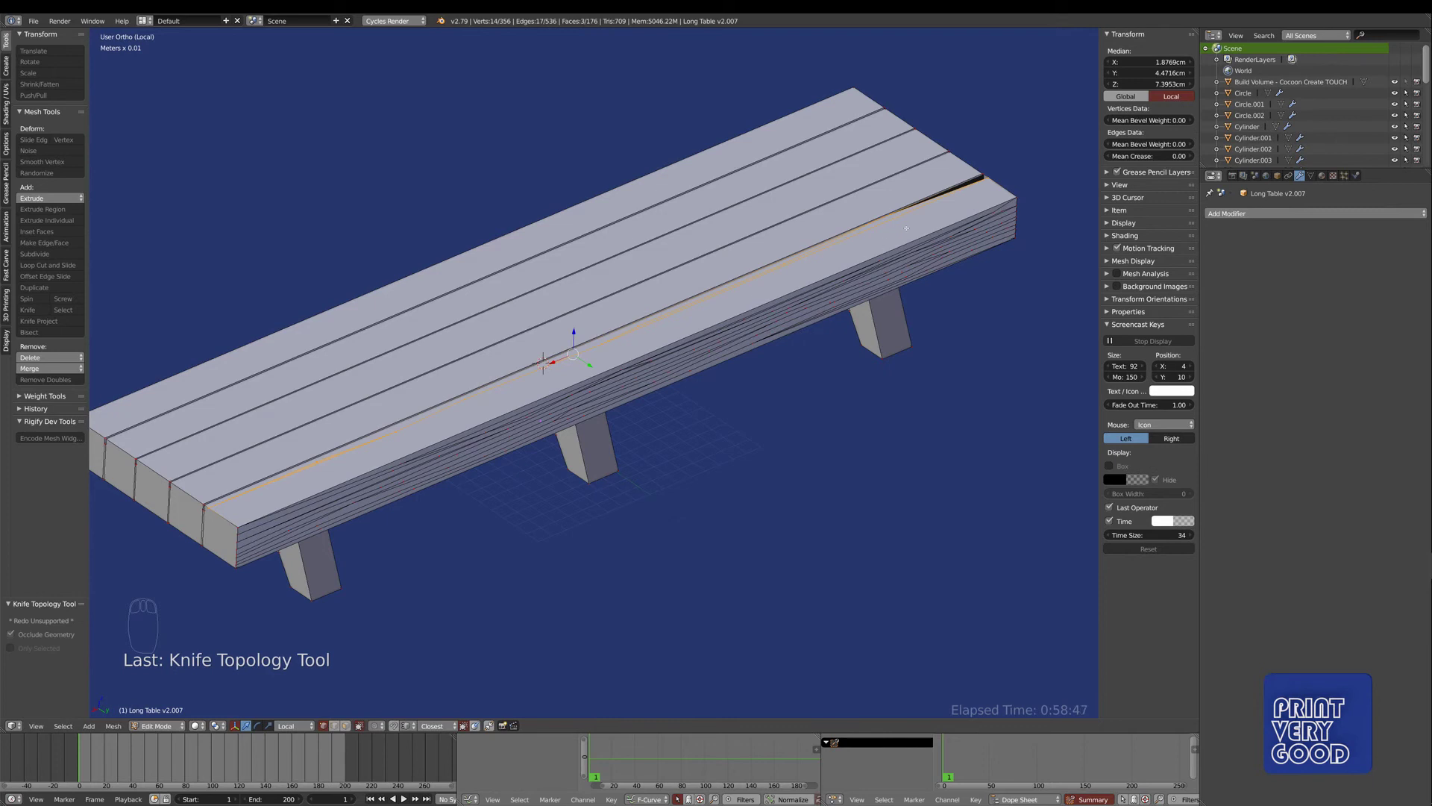
- Fill the hole at the far end of the new cut with a face built from its corner vertices
middle_drag(906, 228, 805, 336)
scroll(777, 444, up, 4)
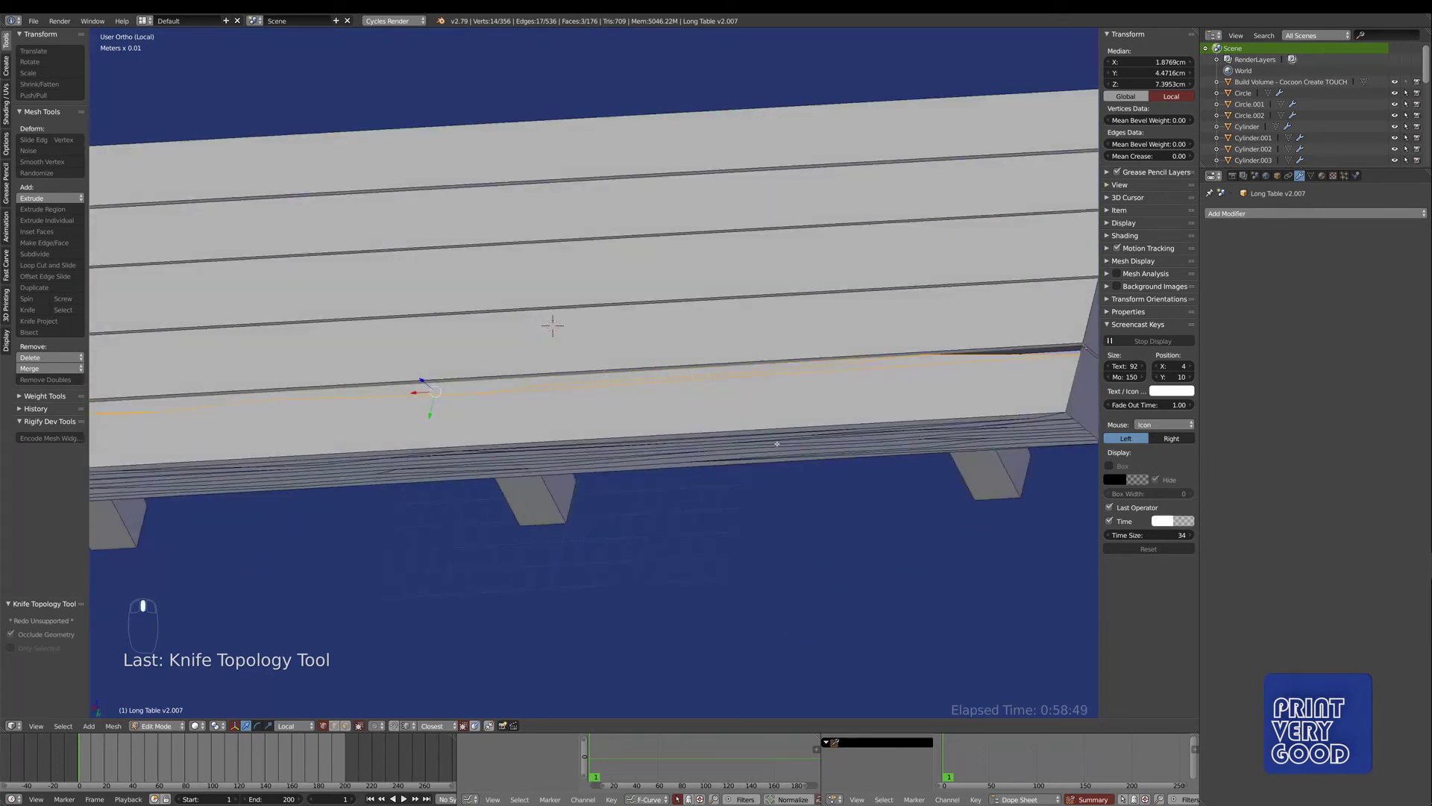
middle_drag(777, 444, 575, 302)
middle_drag(704, 243, 701, 396)
right_click(532, 367)
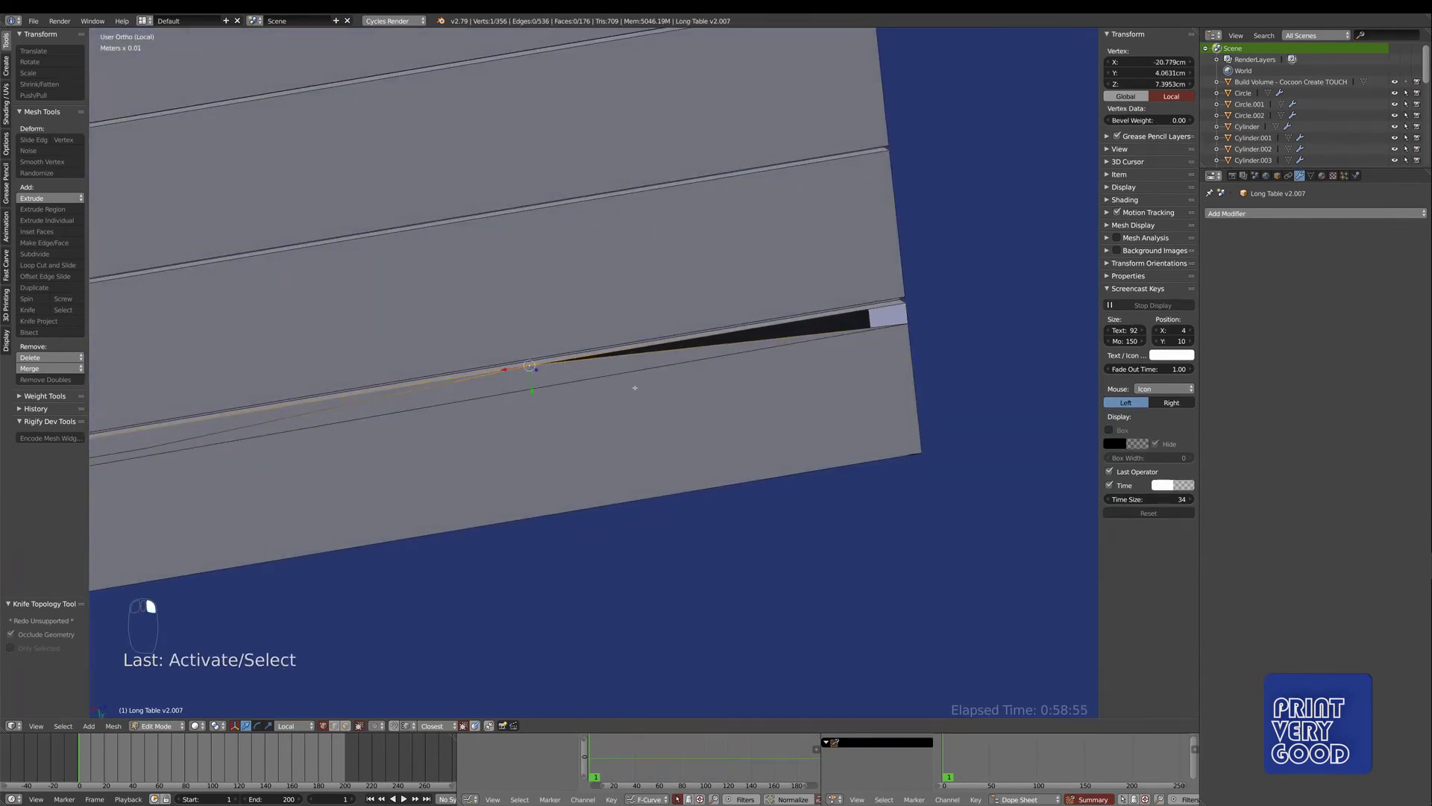
shift+right_click(894, 349)
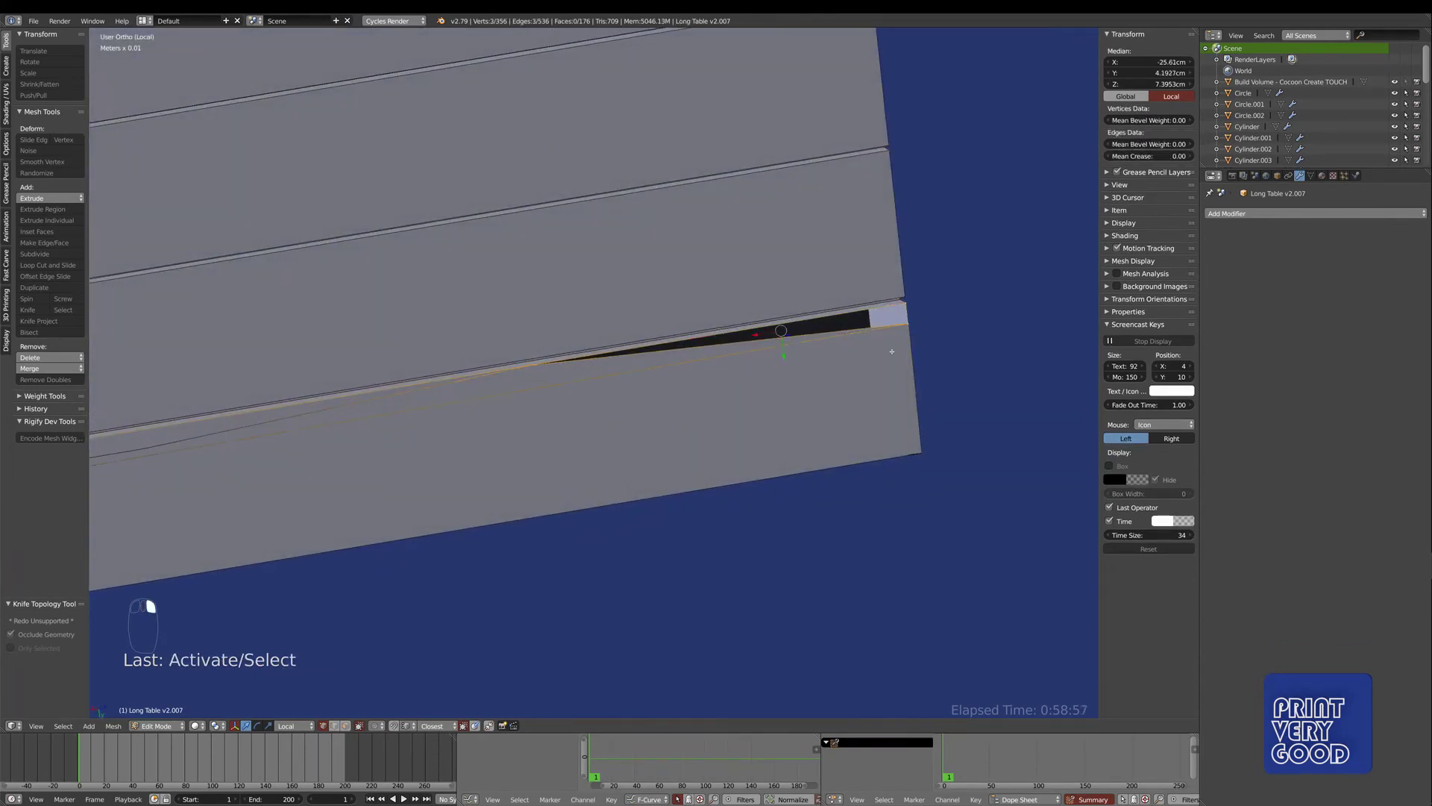
key(f)
scroll(891, 351, down, 3)
middle_drag(694, 454, 616, 375)
scroll(617, 375, up, 2)
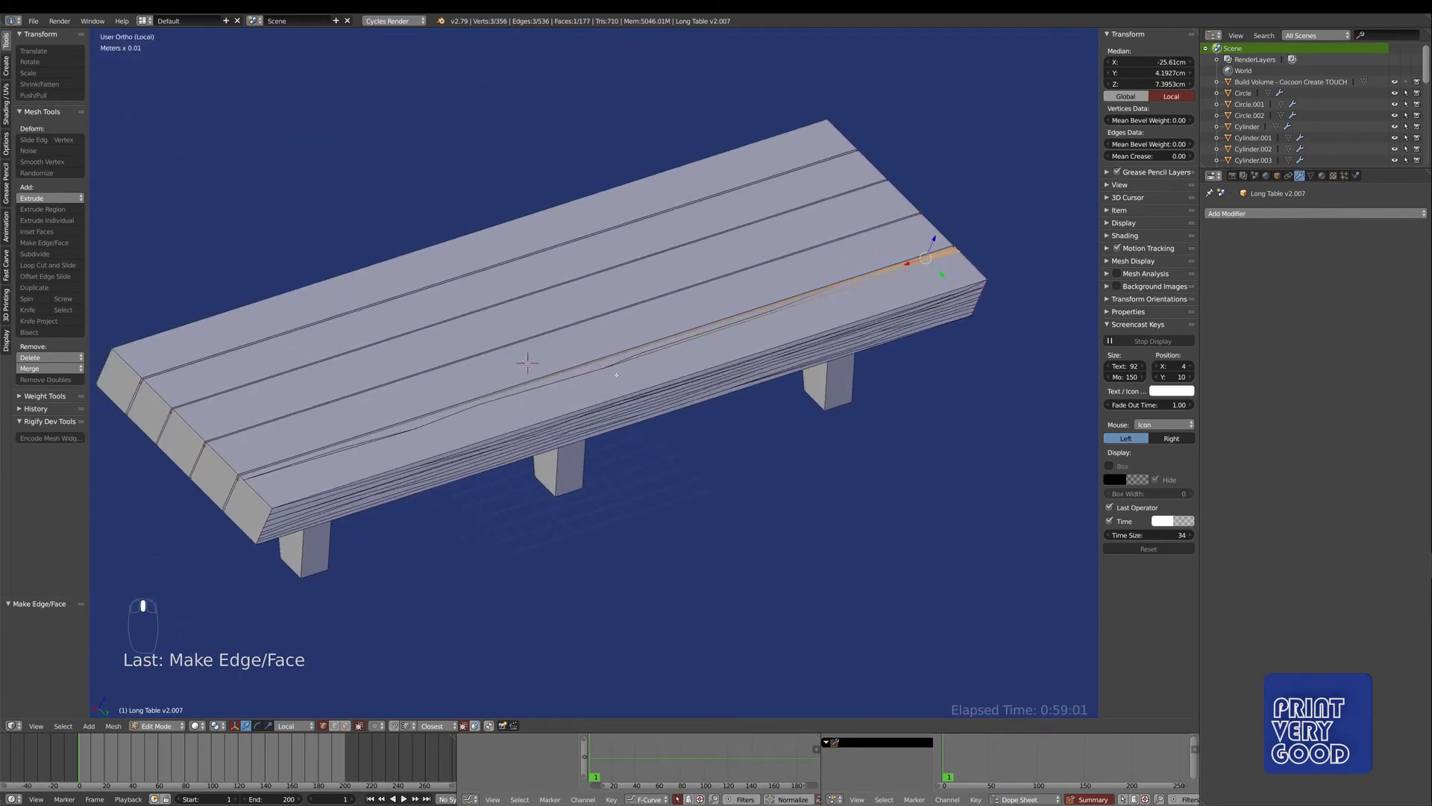
- Knife-cut a second wavy grain line along the full length of the front plank's top
key(a)
key(k)
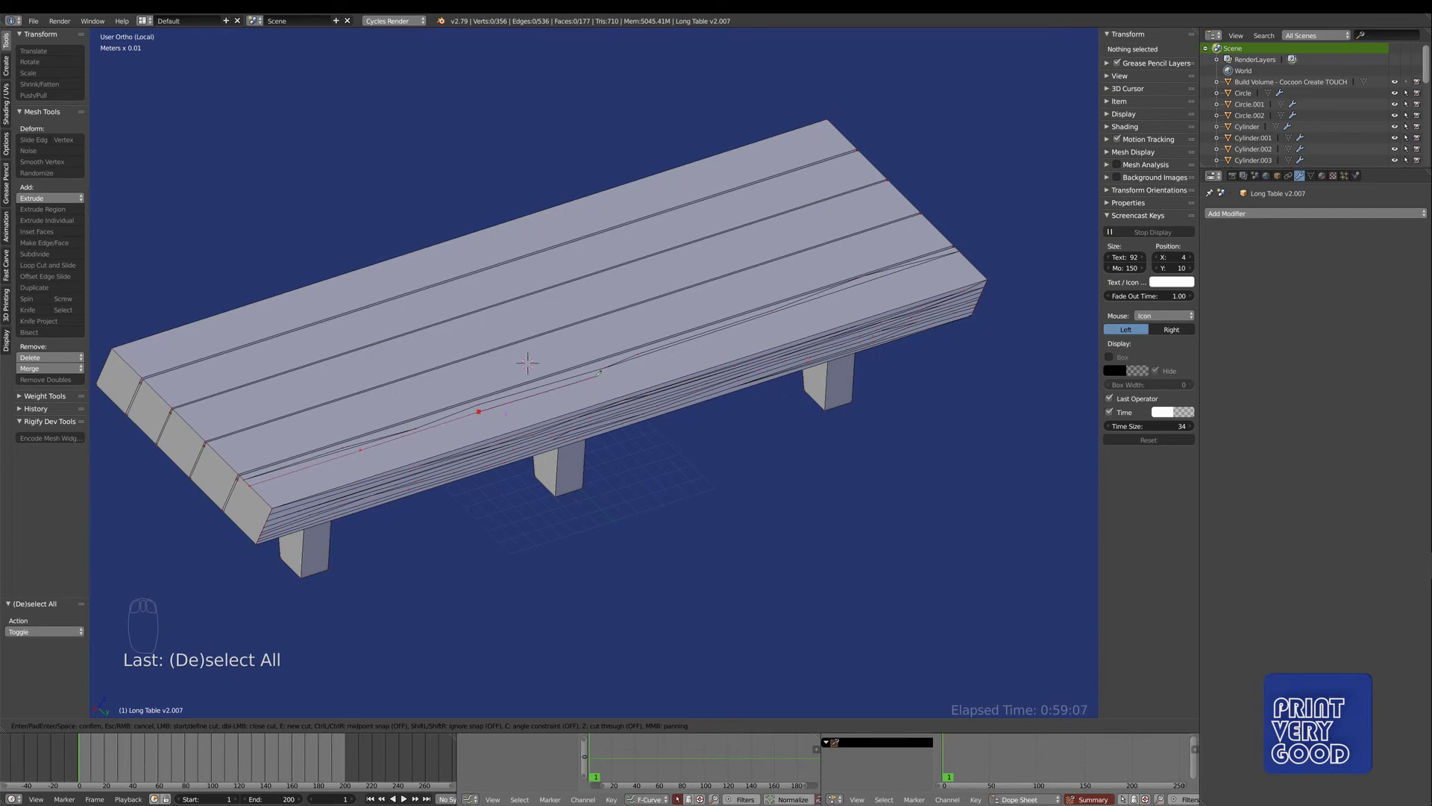
click(563, 383)
click(664, 355)
click(765, 320)
click(850, 298)
key(Return)
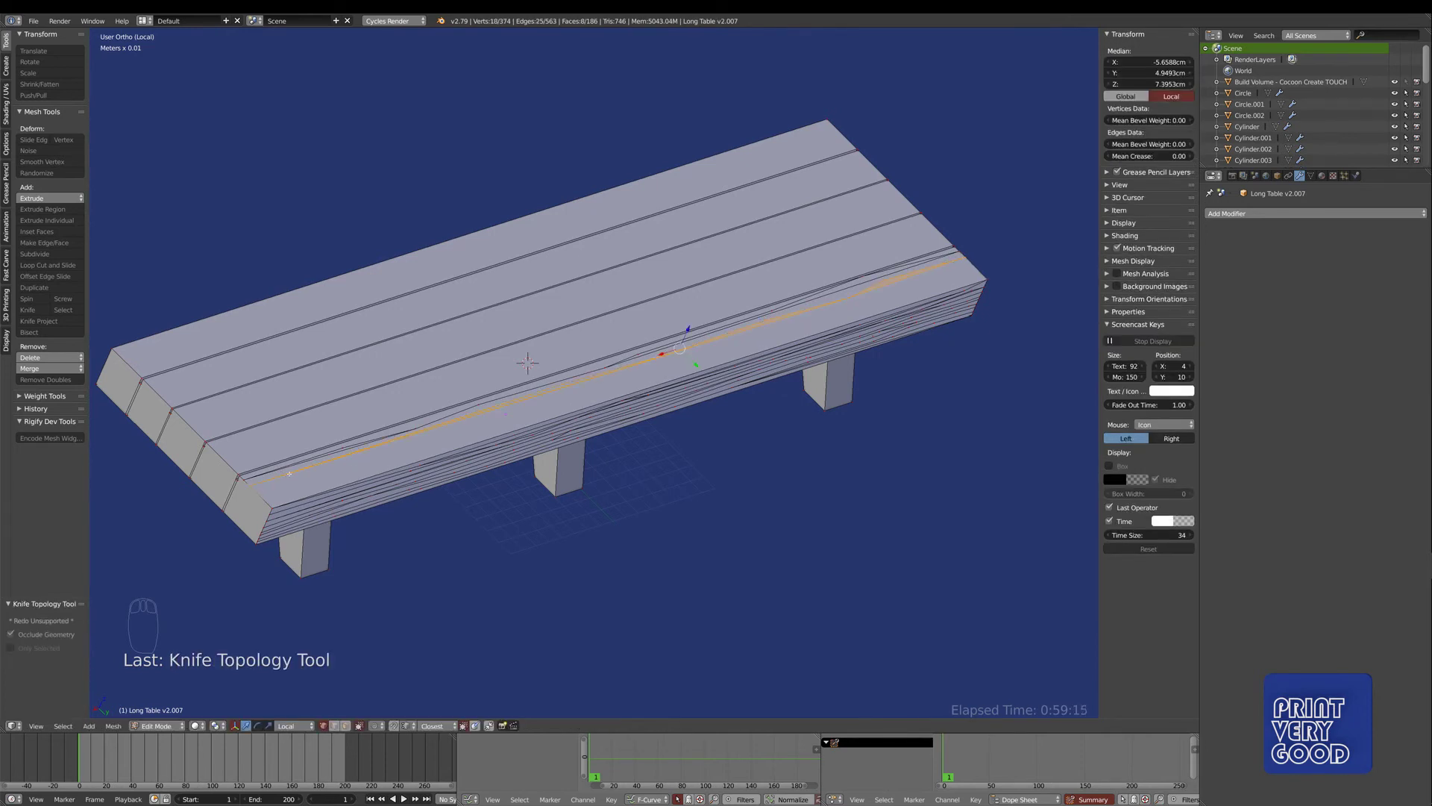
- Knife-cut a third grain line from the front plank's near end, closely following the previous one along its length
key(k)
click(255, 491)
click(332, 465)
click(449, 428)
click(557, 399)
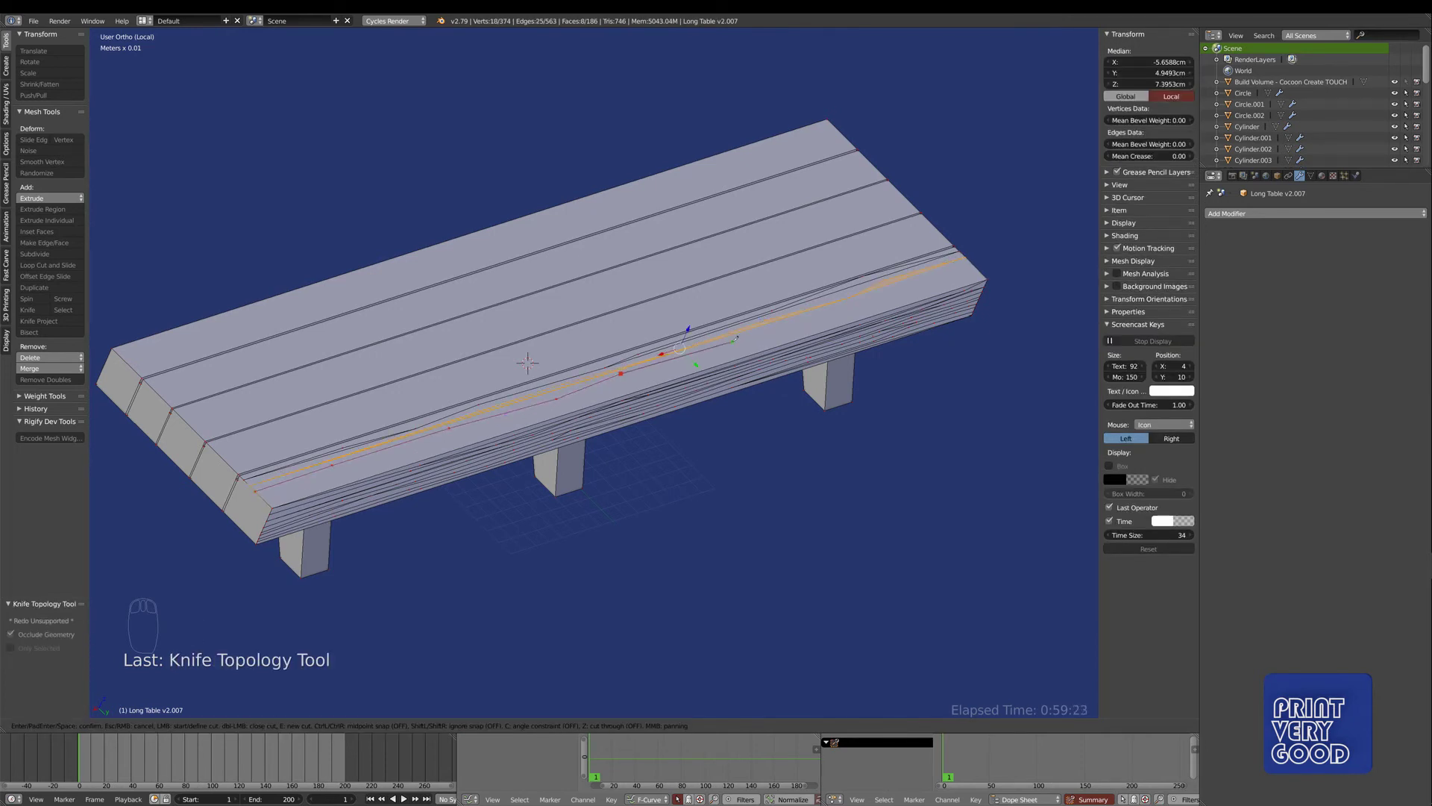
key(Return)
- Knife-cut one more grain line from the front plank's near end and another running out to its far end
key(k)
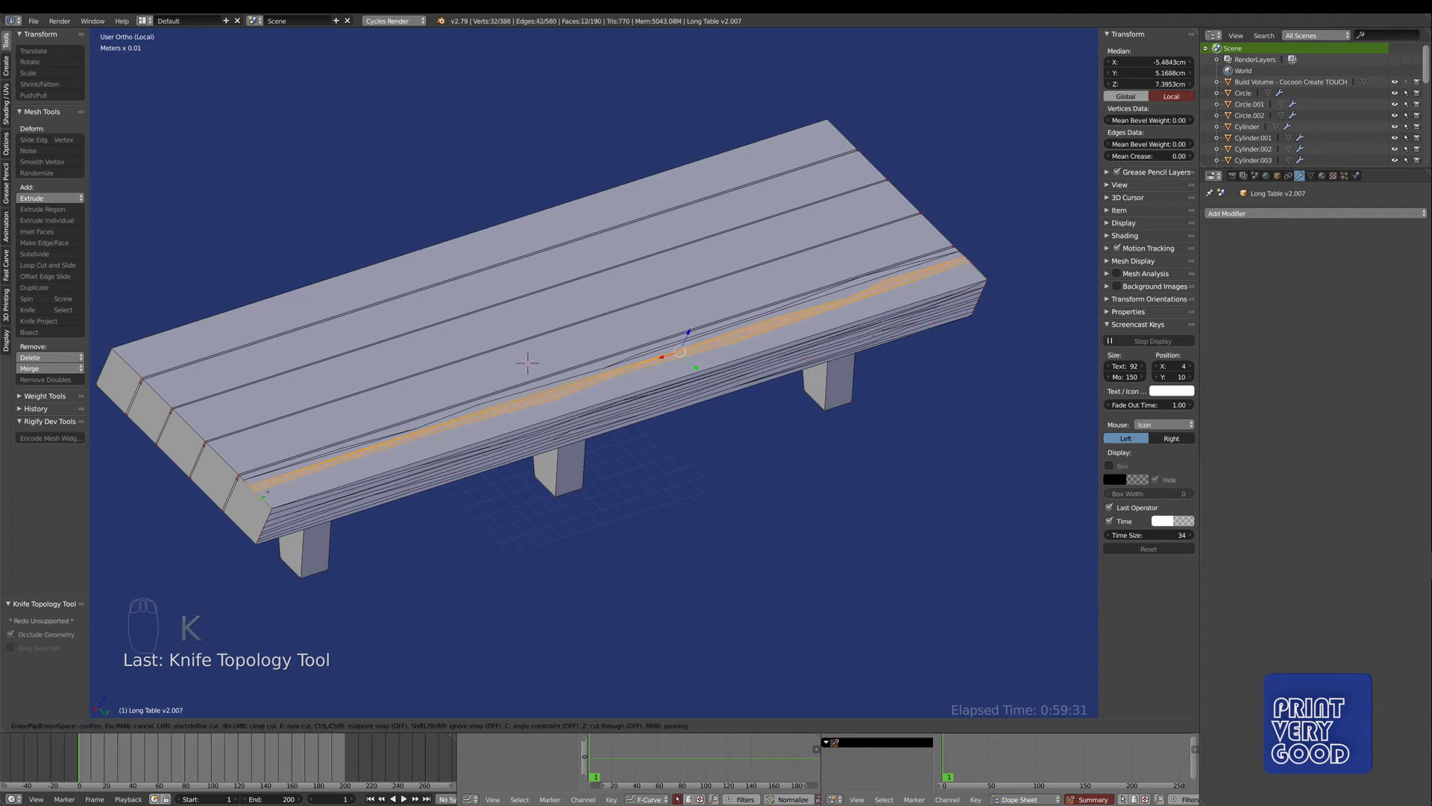
click(259, 496)
click(443, 433)
key(Return)
scroll(680, 351, up, 4)
key(a)
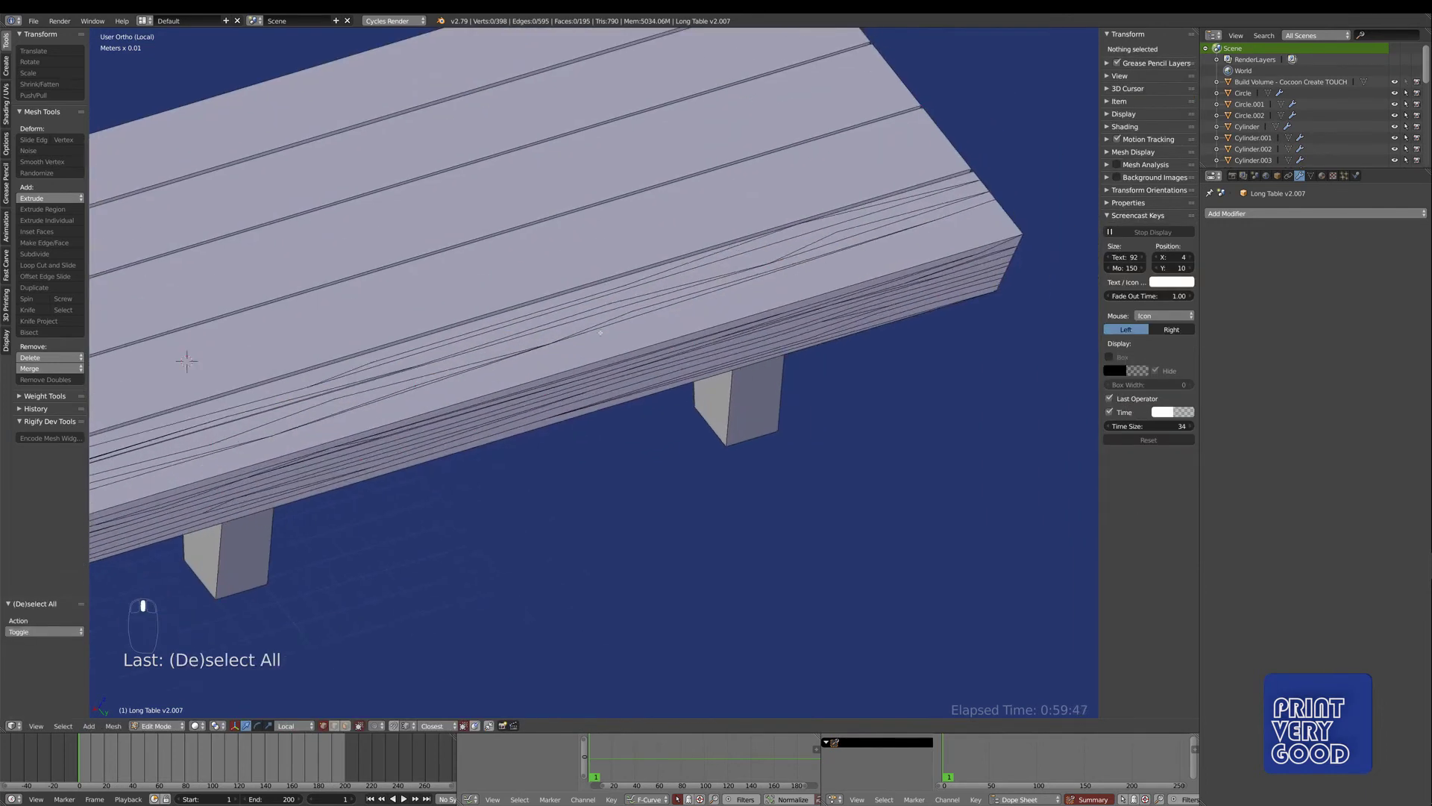
key(k)
click(1004, 215)
key(Return)
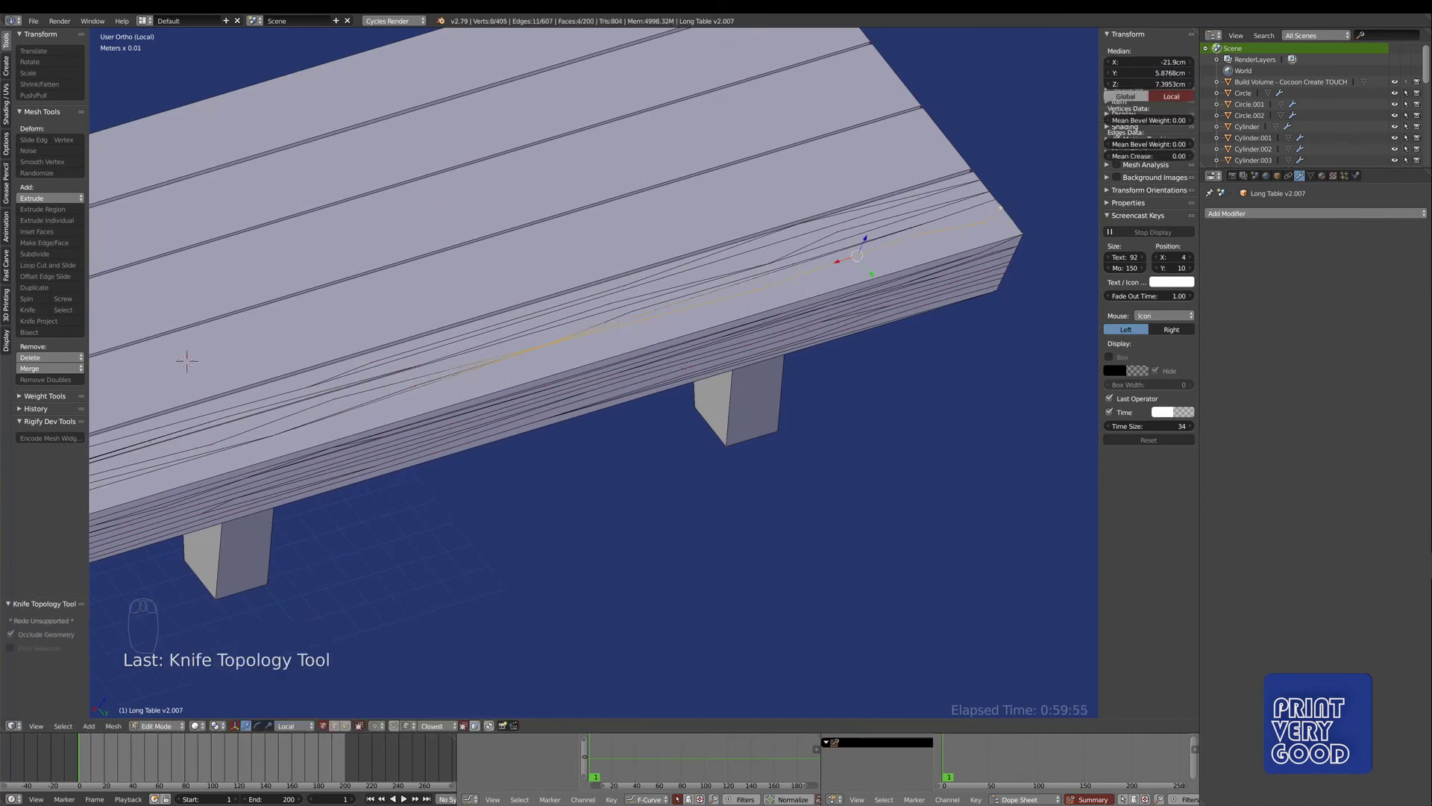
- Knife-cut a long grain line closer to the front plank's outer edge, starting near the corner of the near end
middle_drag(1004, 214, 568, 274)
shift+middle_drag(465, 394, 577, 376)
key(k)
click(313, 438)
click(379, 419)
click(481, 386)
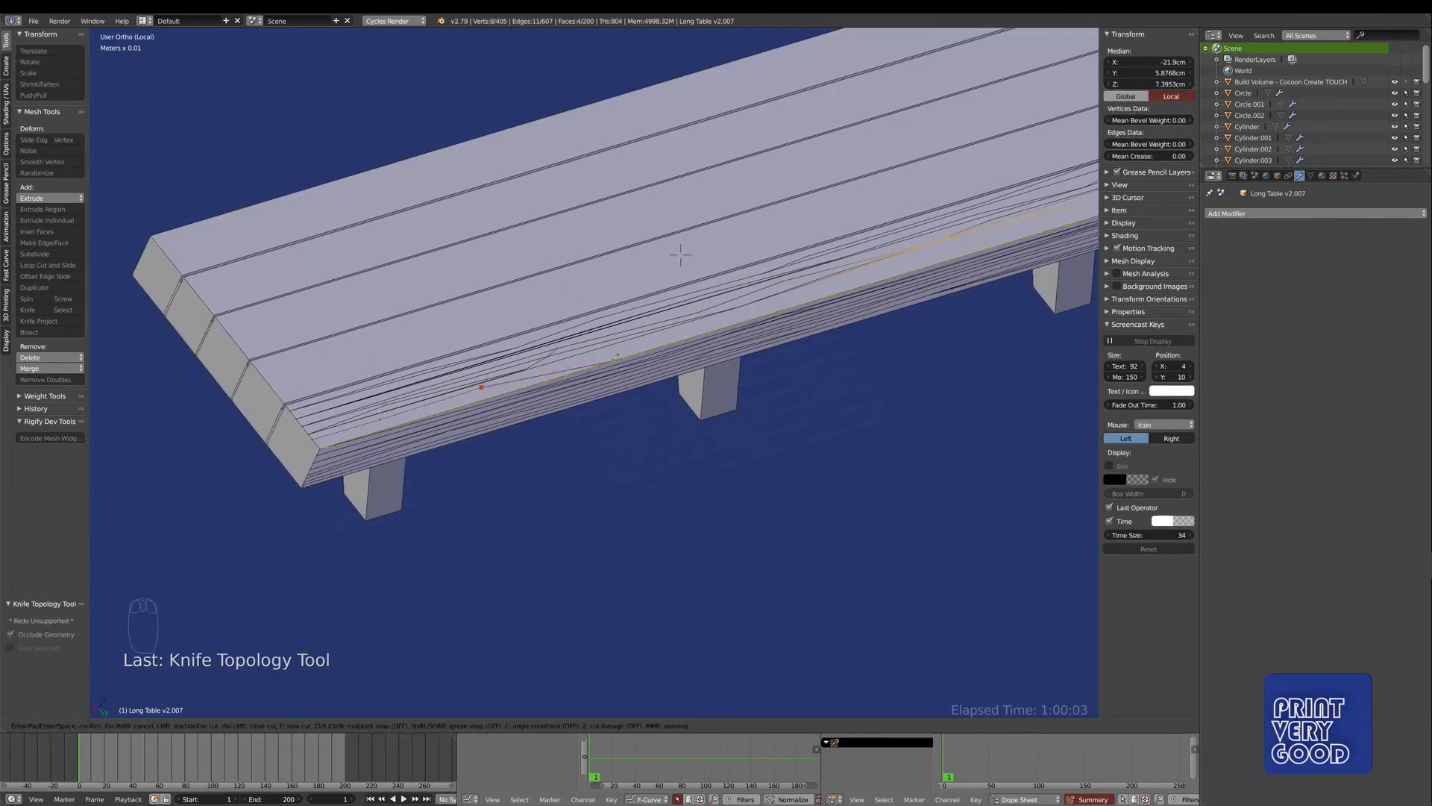
click(611, 352)
click(997, 231)
key(Return)
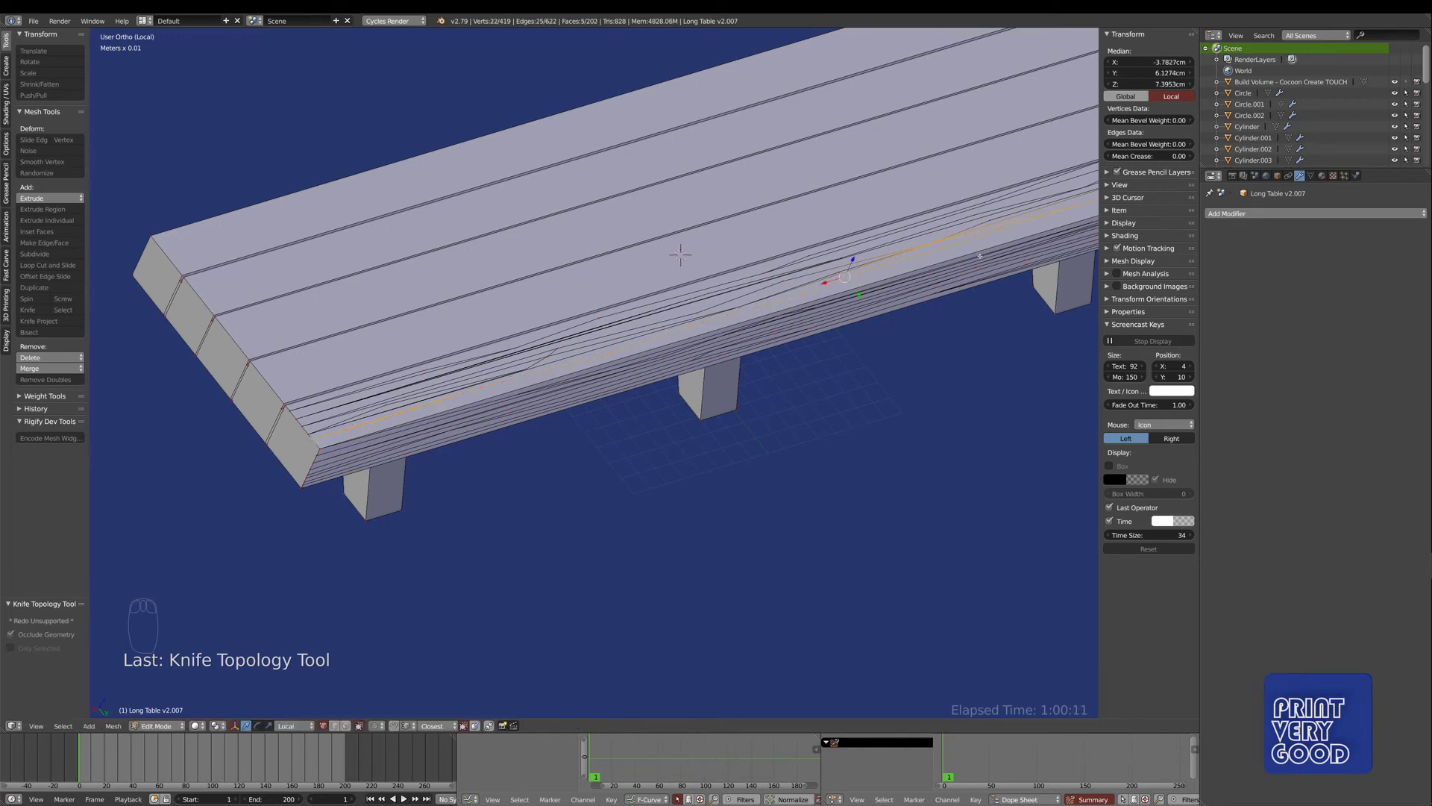
- Knife-cut a branching grain line on the far half of the front plank and extend the cut to the end edge
scroll(536, 366, up, 2)
shift+middle_drag(997, 231, 573, 348)
key(k)
click(547, 344)
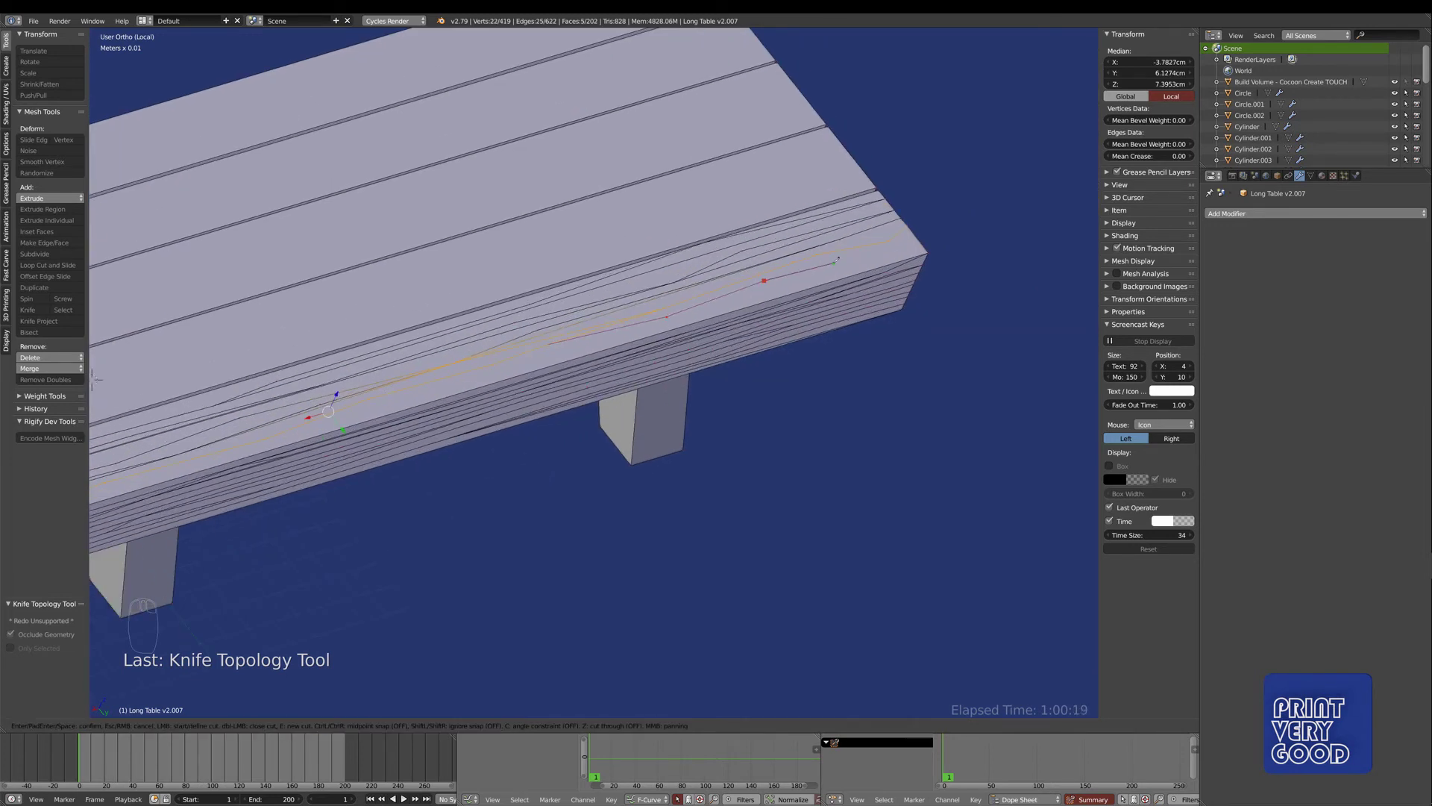
click(891, 240)
key(Return)
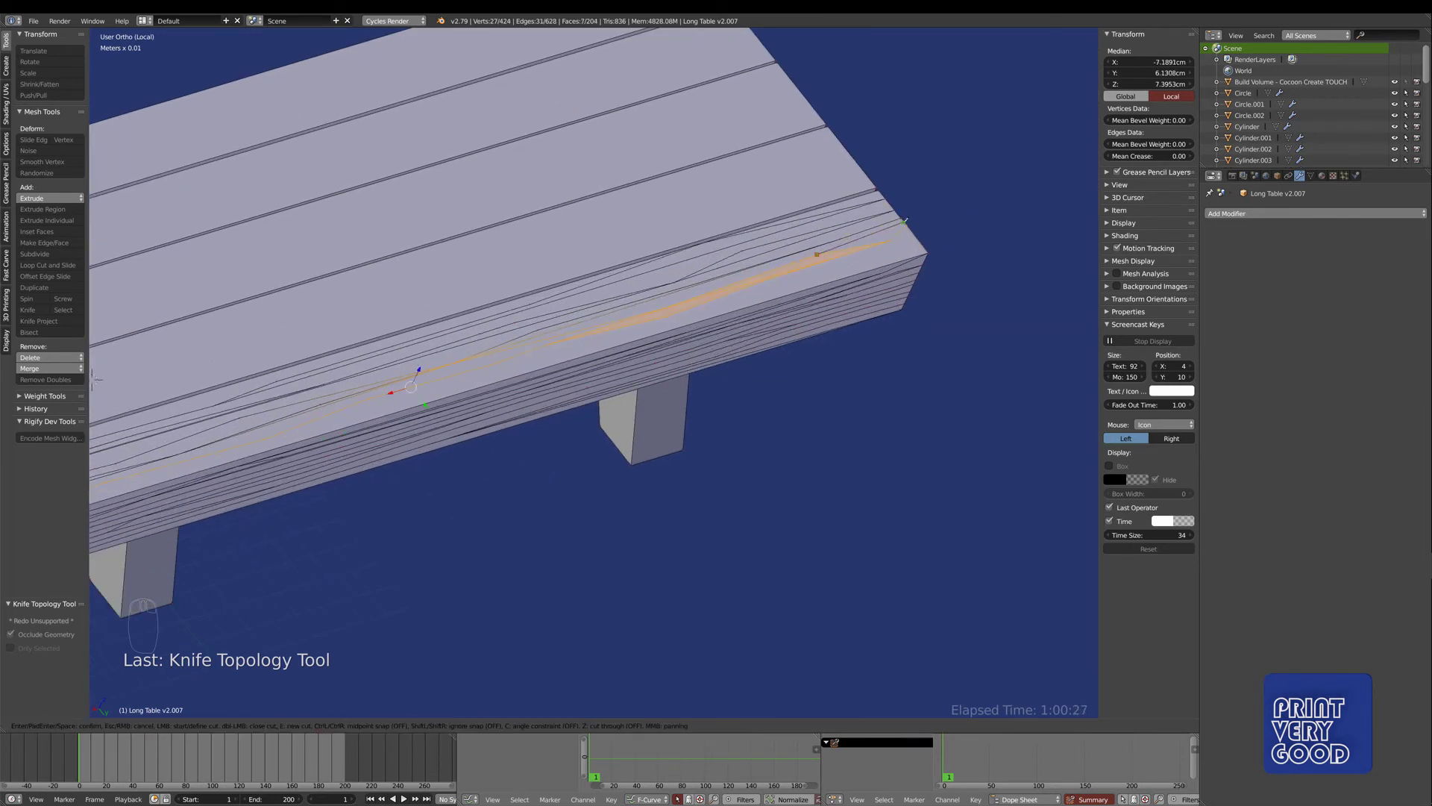
click(905, 221)
key(Return)
- Knife-cut a grain line along the outer edge from the front plank's near corner past the middle leg
scroll(905, 220, down, 3)
key(a)
shift+middle_drag(388, 395, 785, 263)
key(k)
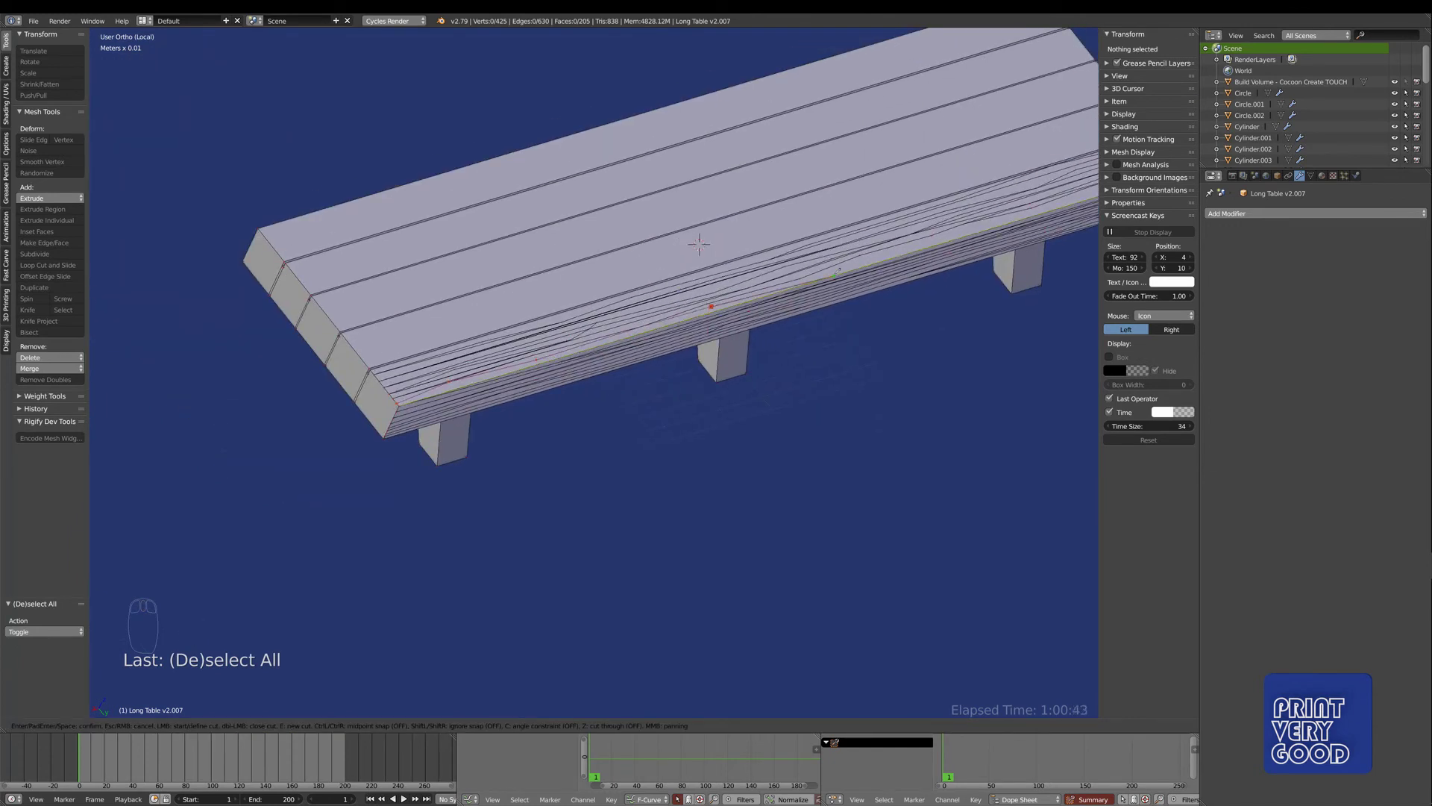
click(869, 259)
key(Return)
- Knife-cut two grain lines along the outer edge of the front plank's far half, reaching towards the far corner
scroll(1044, 226, up, 3)
shift+middle_drag(686, 285, 397, 413)
key(a)
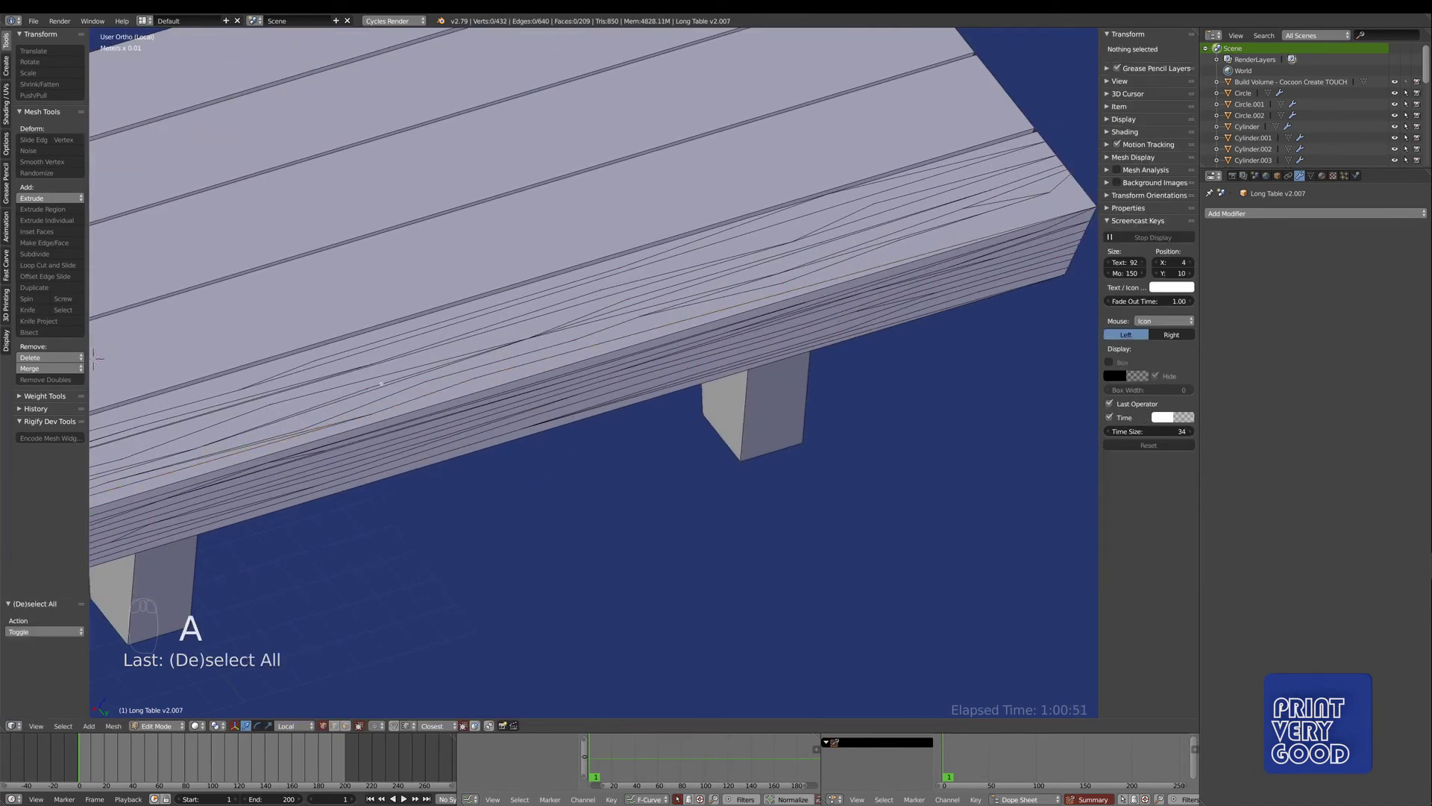
key(k)
key(Escape)
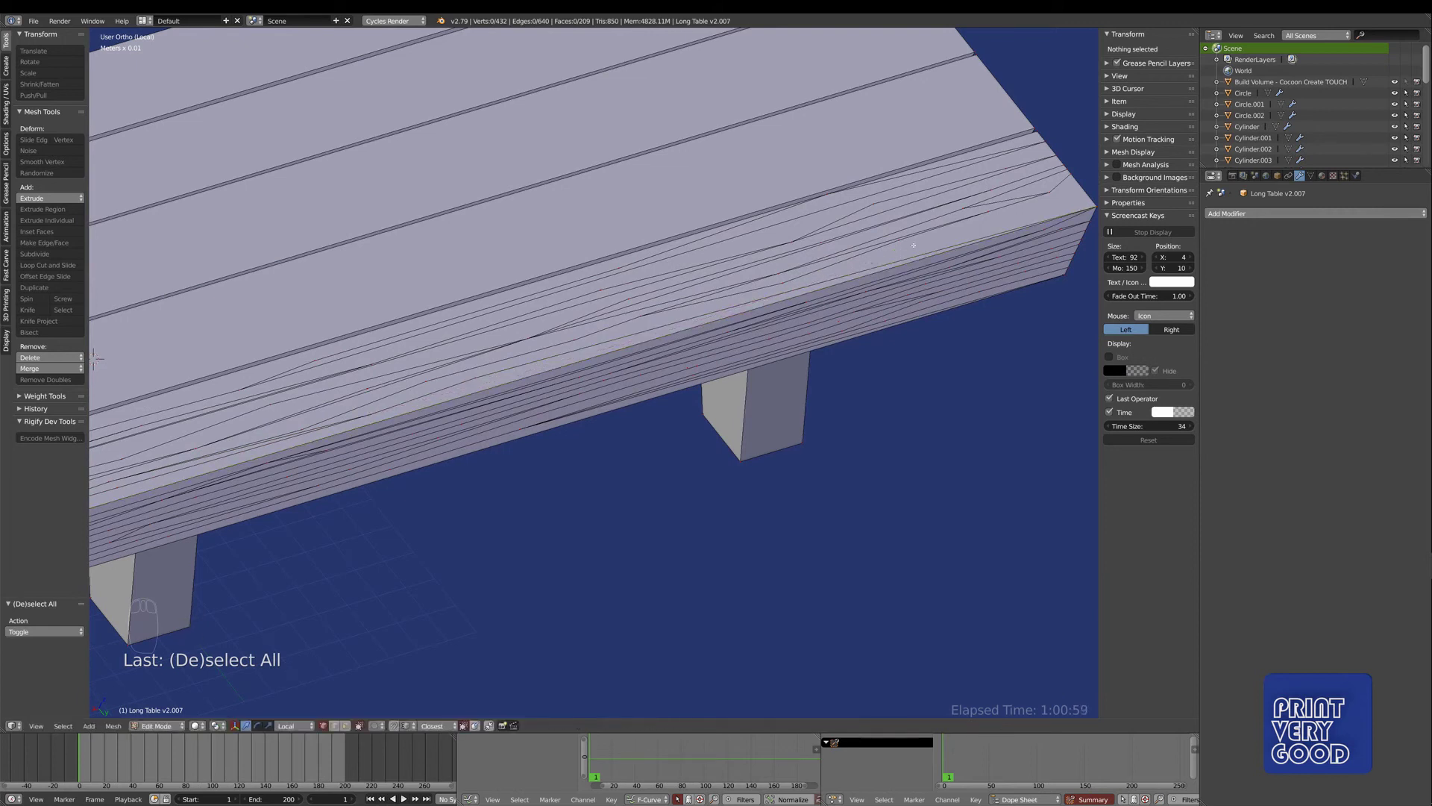
key(k)
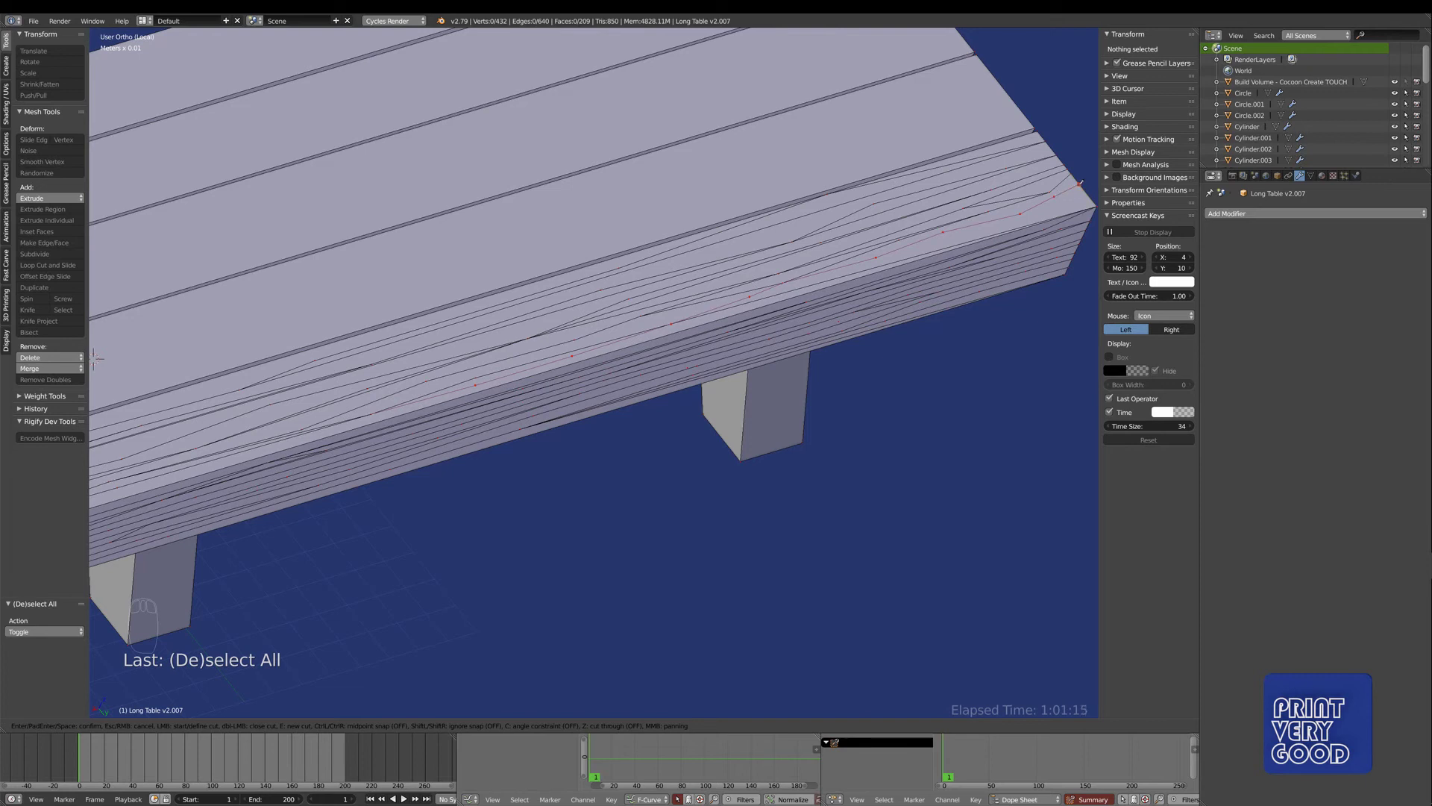
middle_drag(709, 293, 654, 268)
key(Return)
key(k)
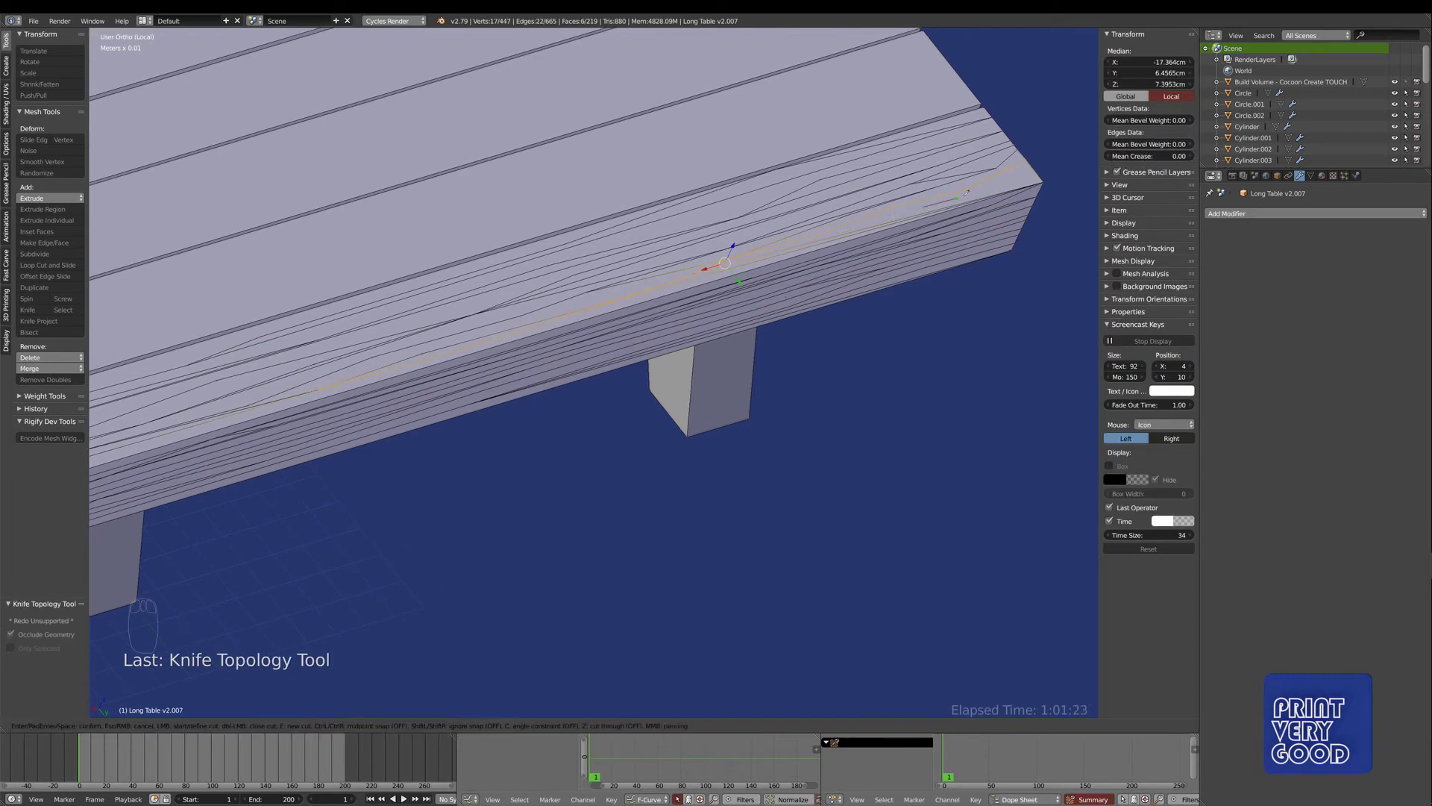
key(Return)
key(a)
- Dissolve a stray vertex on the front plank's outer edge and knife-cut a short grain line at the near corner
scroll(638, 389, down, 2)
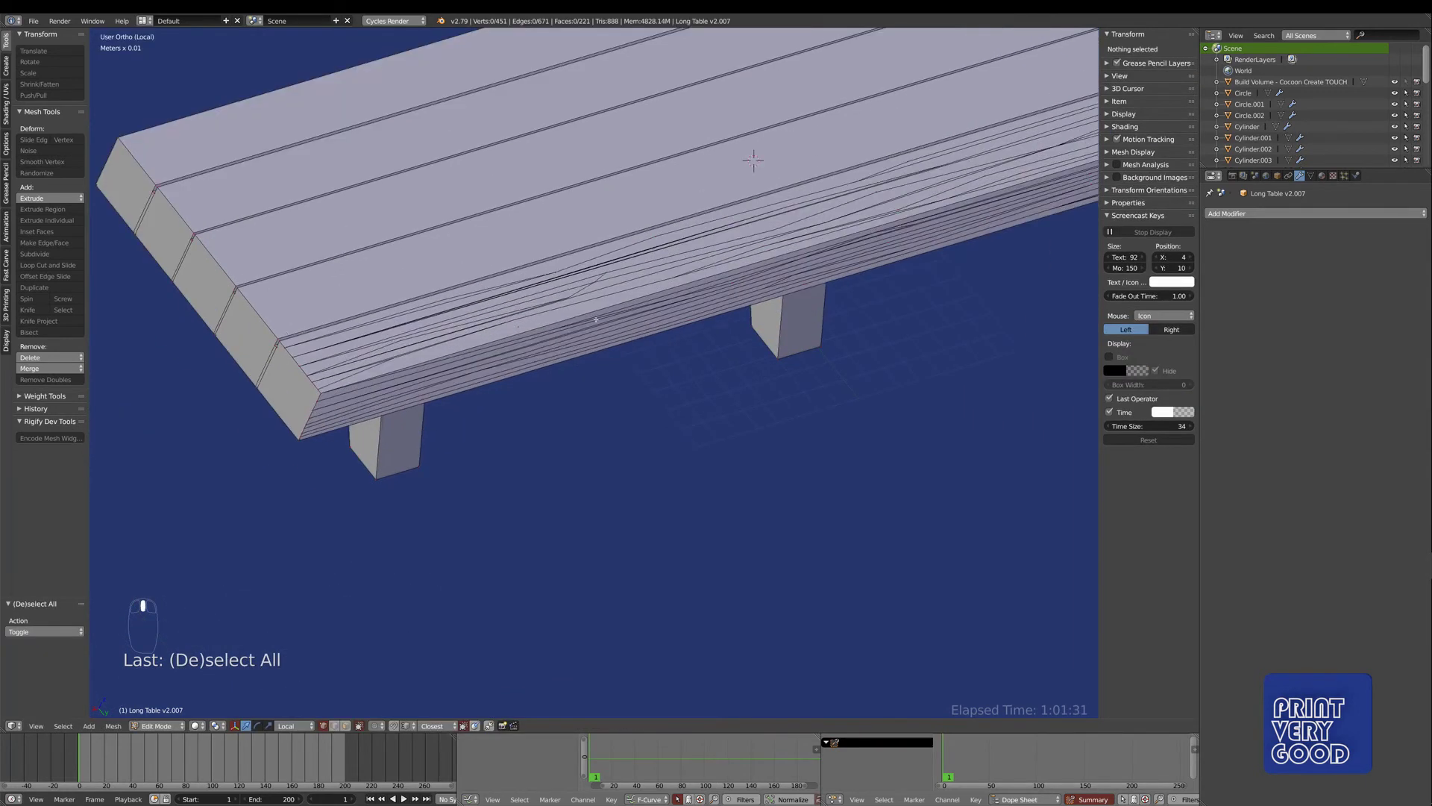
right_click(555, 332)
key(ctrl+x)
key(k)
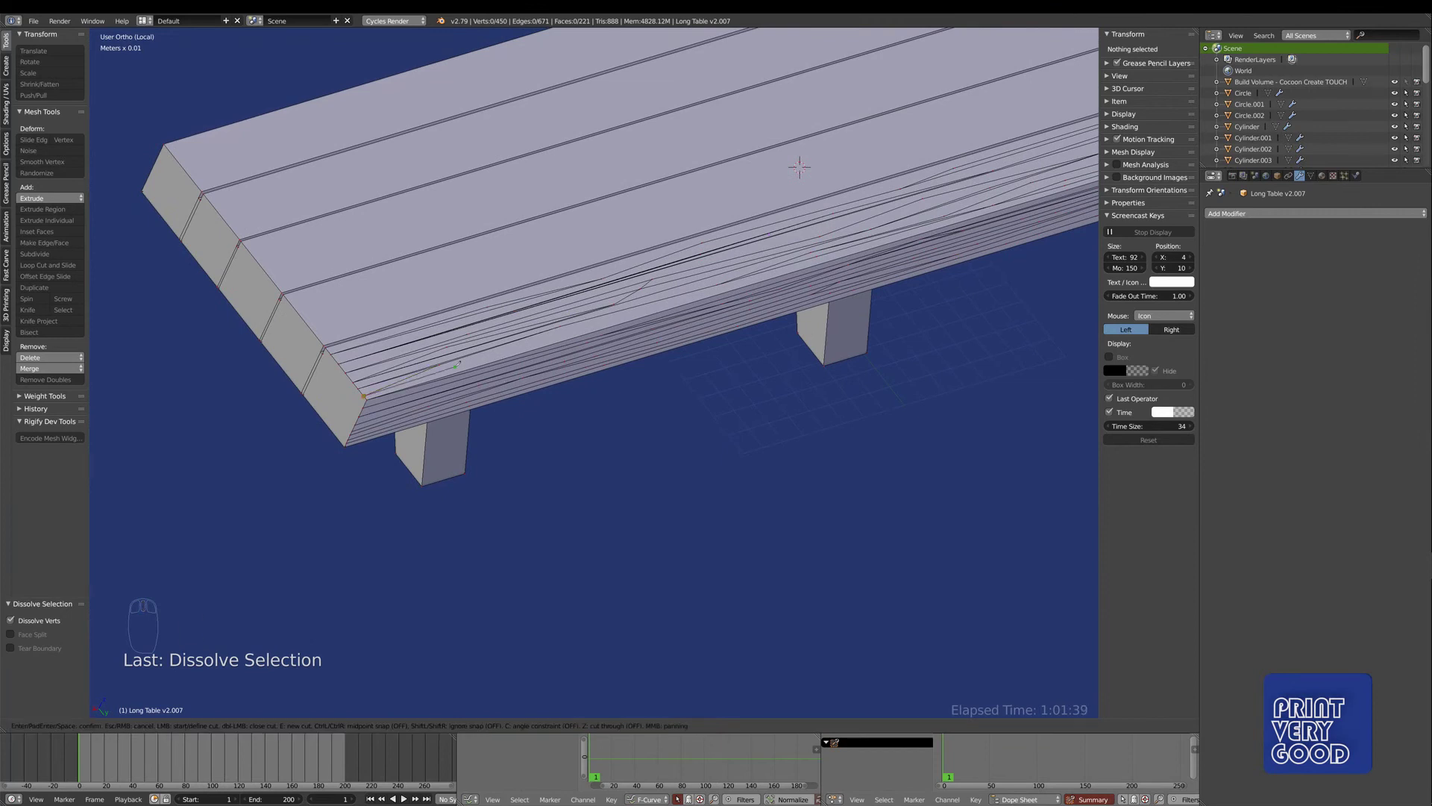
key(Return)
- Remove doubles across the whole table mesh, leave edit mode and save the file
scroll(720, 284, down, 3)
key(Tab)
key(Tab)
middle_drag(736, 400, 456, 452)
key(a)
key(a)
key(w)
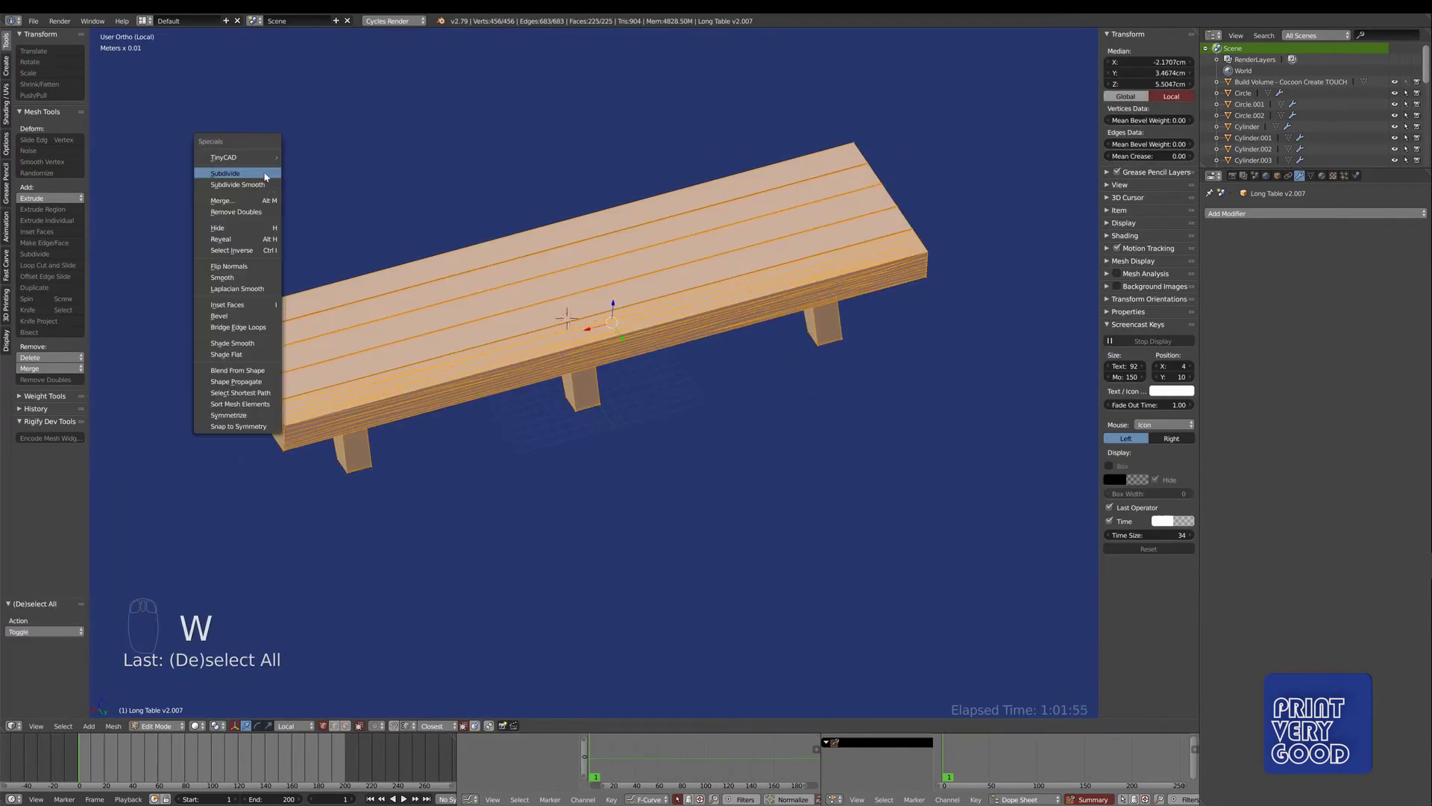
click(239, 214)
key(Tab)
key(ctrl+s)
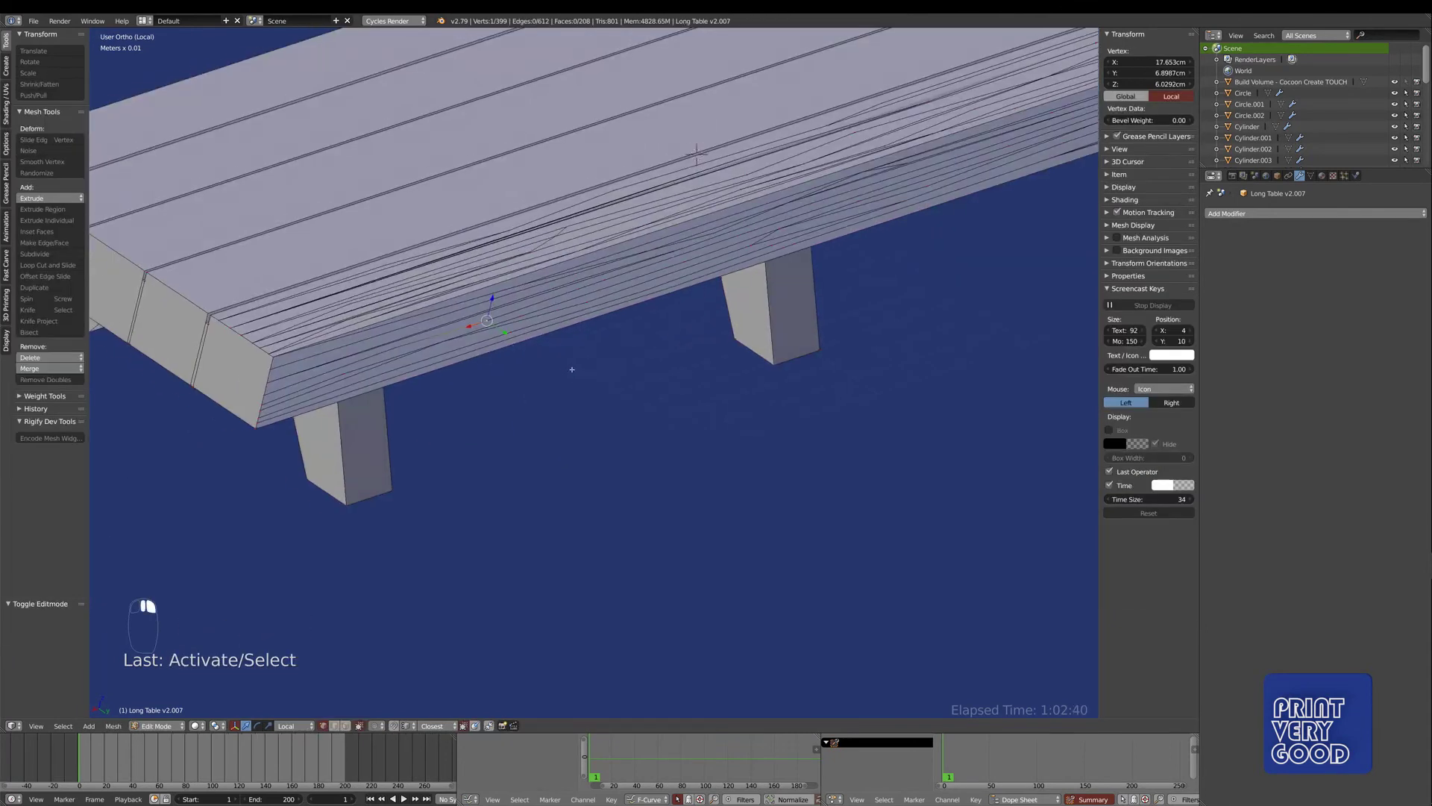
- Try to move the vertex on the table's front side 0.97 mm along the local Y axis
drag(490, 322, 507, 336)
scroll(418, 273, up, 3)
key(z)
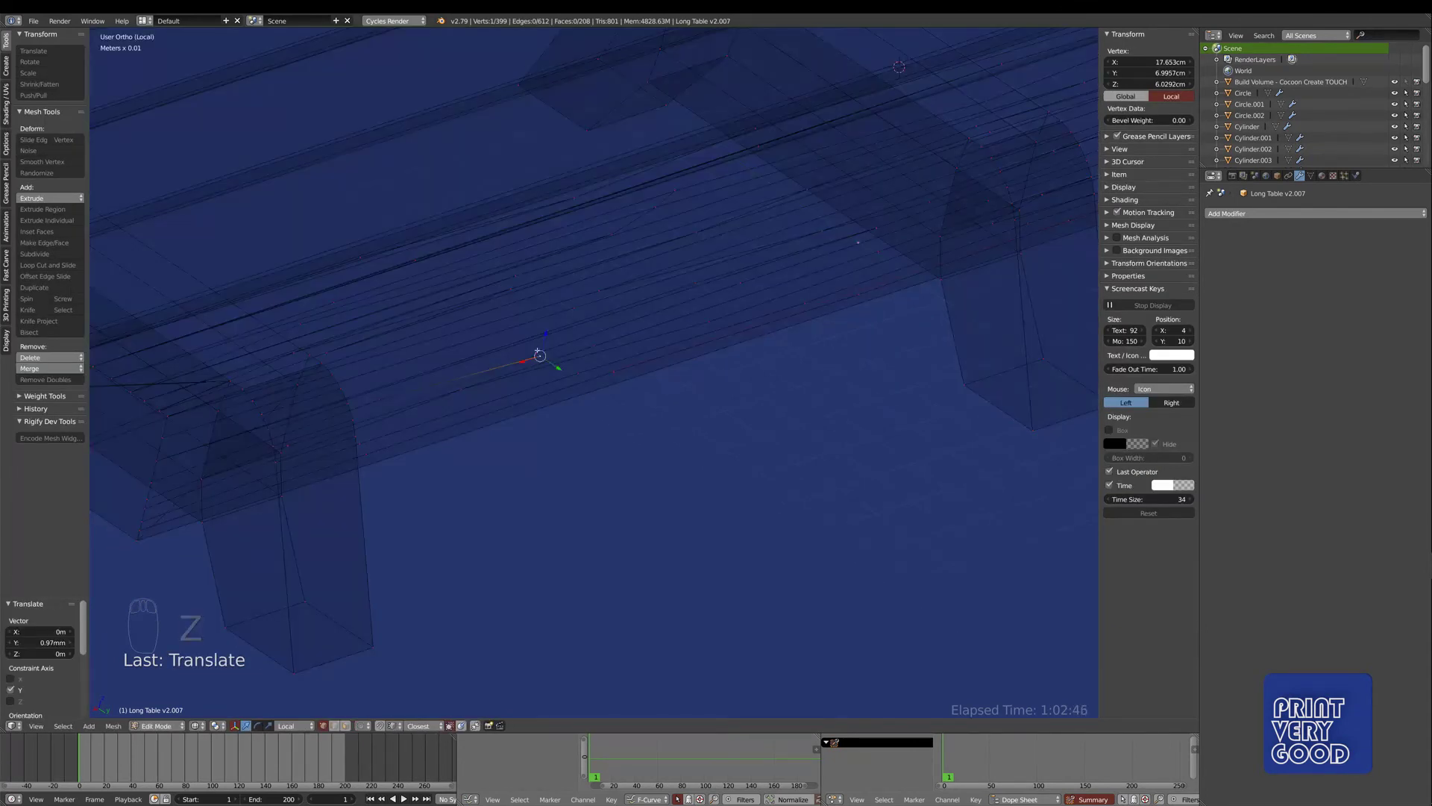
shift+right_click(538, 355)
key(ctrl+z)
key(ctrl+z)
- Remove doubles on the entire mesh with a merge distance of 0.1 mm
key(a)
key(a)
key(w)
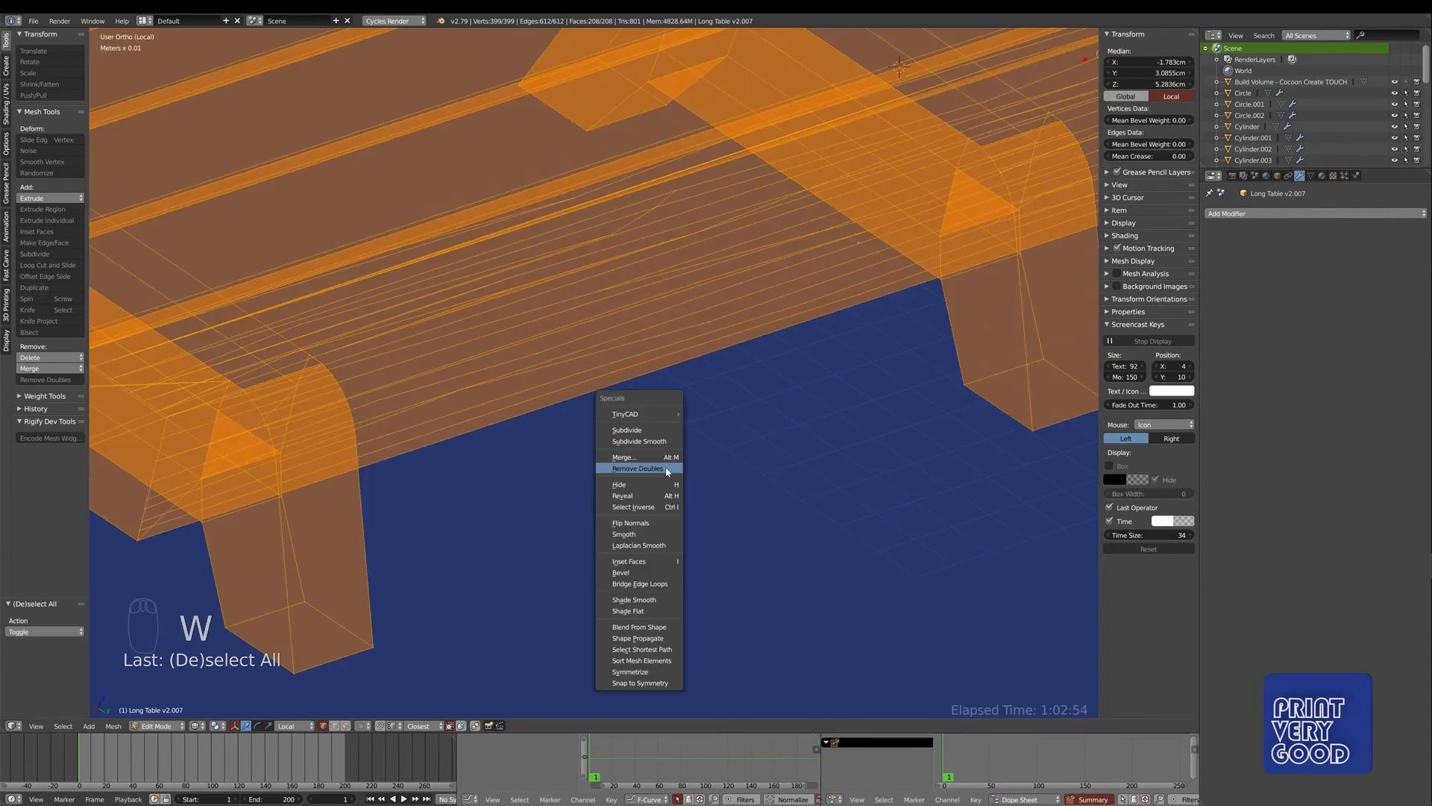
click(639, 470)
click(48, 631)
text(1)
key(Return)
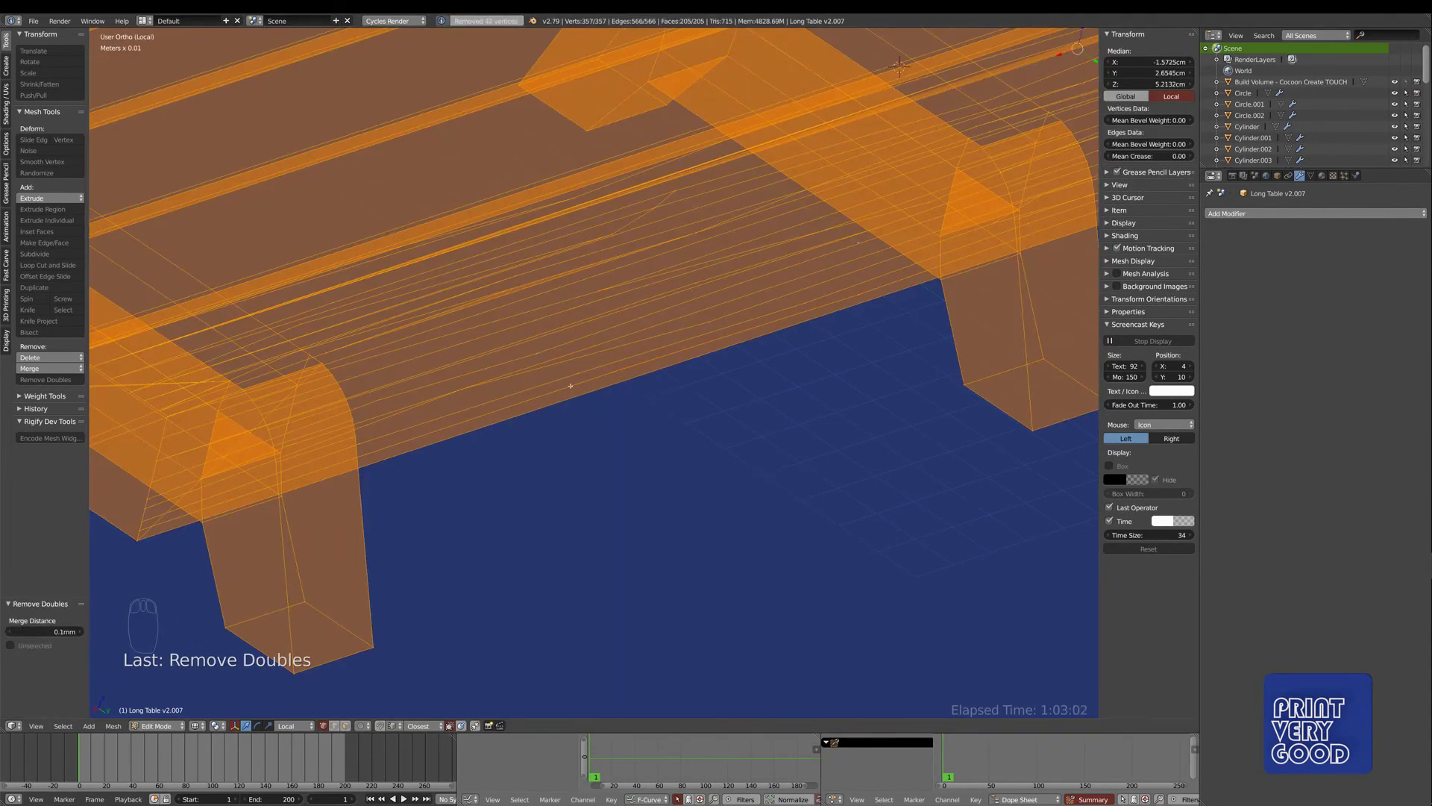
- Test the front-side vertex with a trial move, cancel it and return to solid shading
right_click(571, 385)
key(g)
right_click(595, 435)
key(z)
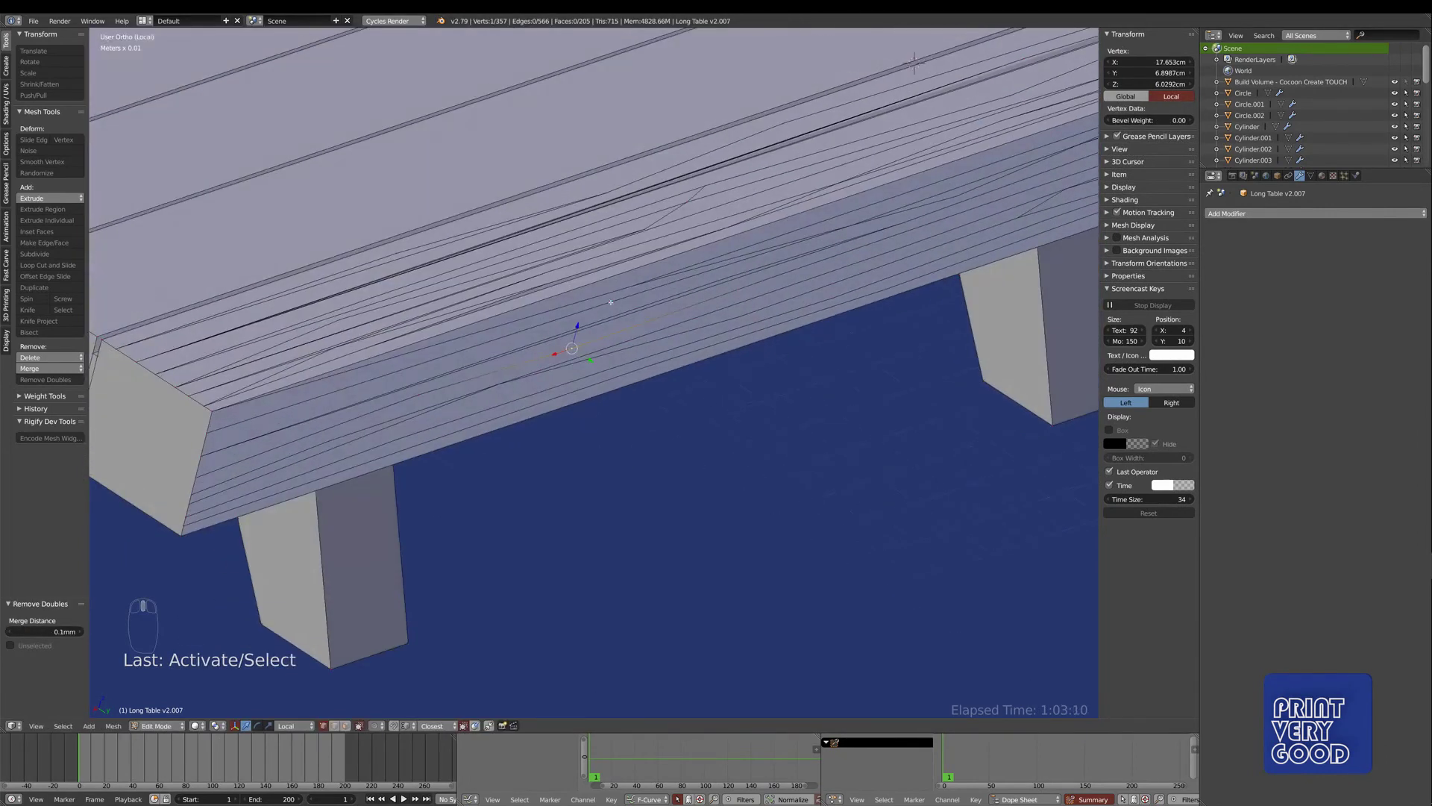
- Connect vertices across the grain lines on the front plank's side and up over its upper edge with Vertex Connect Path
shift+right_click(611, 302)
key(j)
shift+right_click(609, 299)
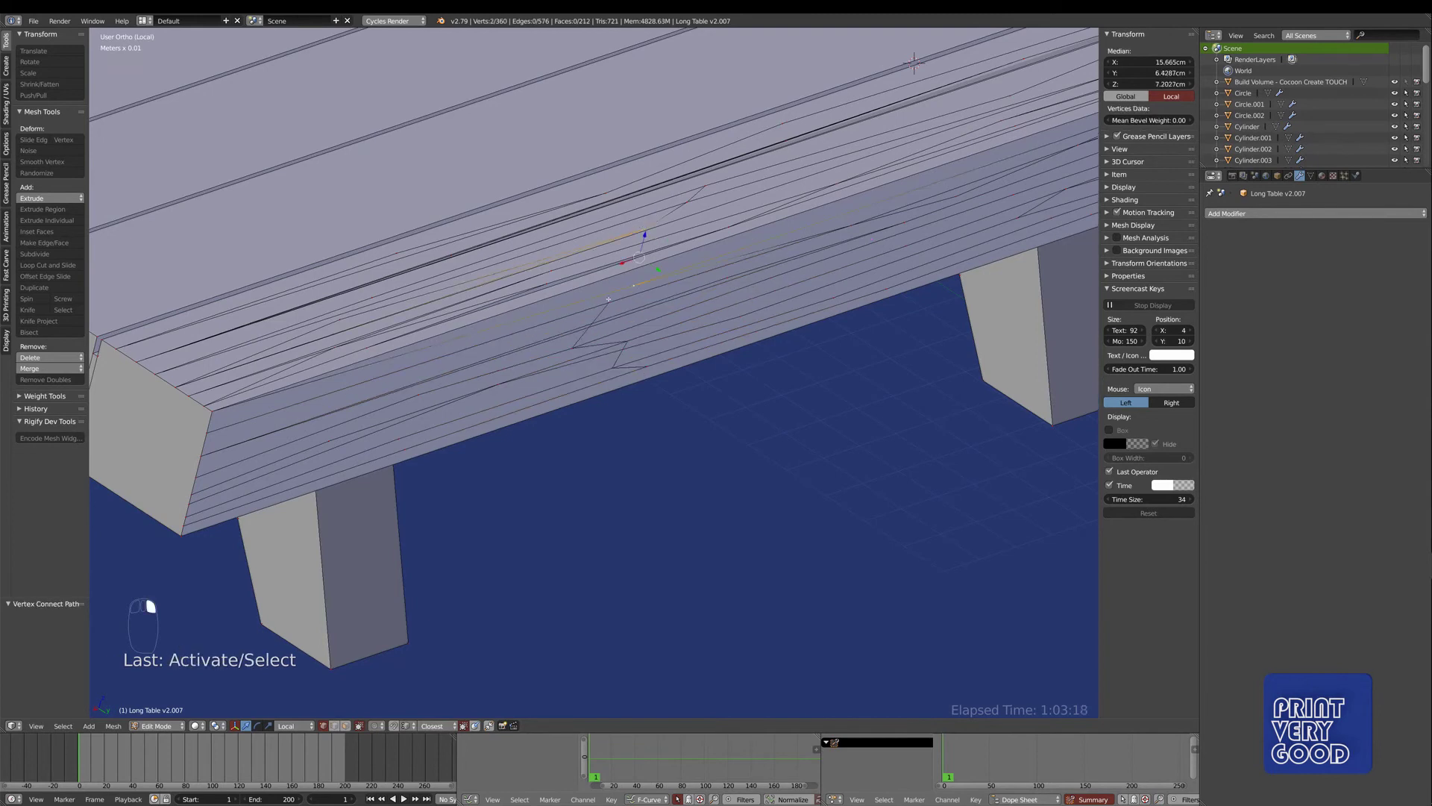
key(j)
middle_drag(608, 299, 477, 311)
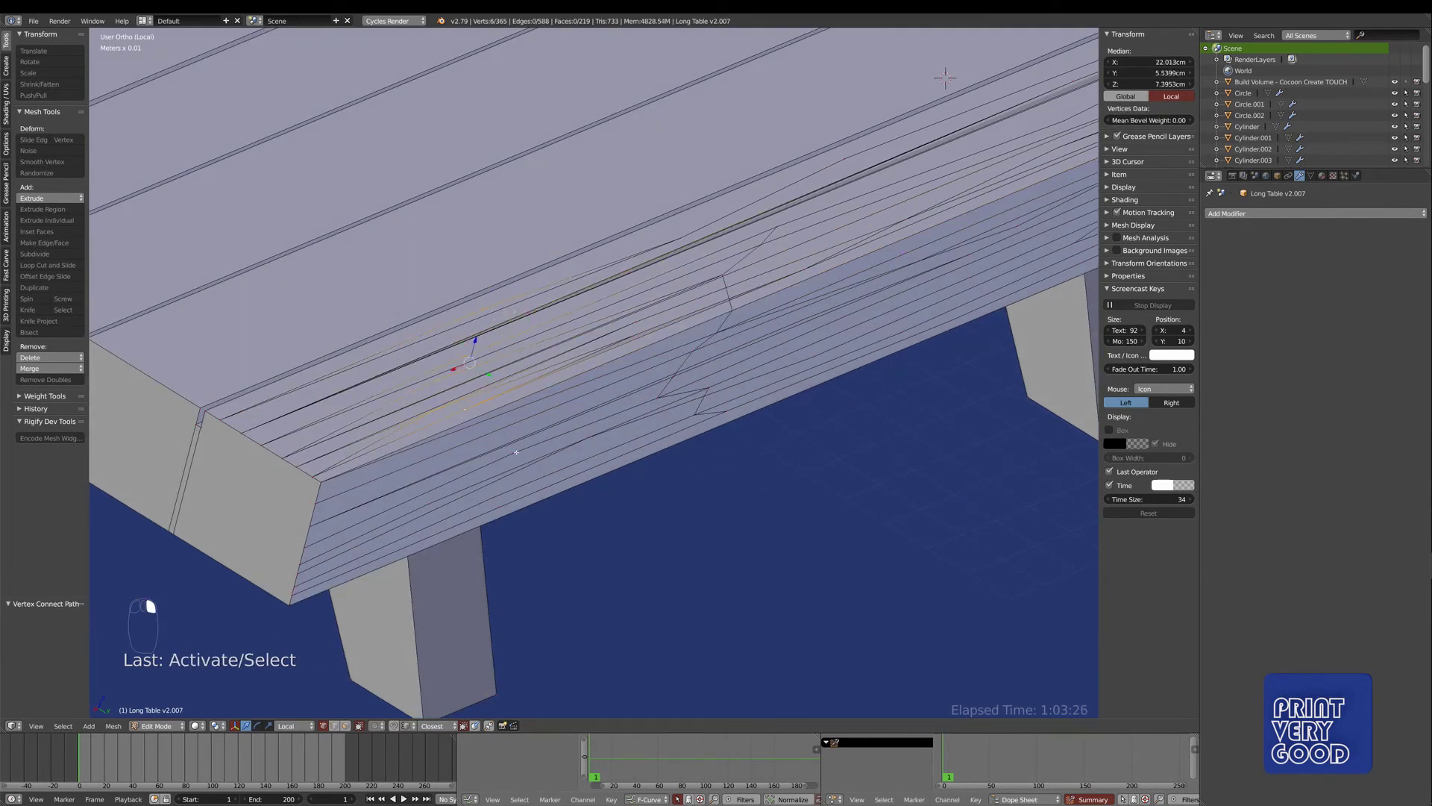
- Add a second zigzag vertex path near the front plank's end, running across its side and top towards the plank groove
key(j)
scroll(646, 534, down, 5)
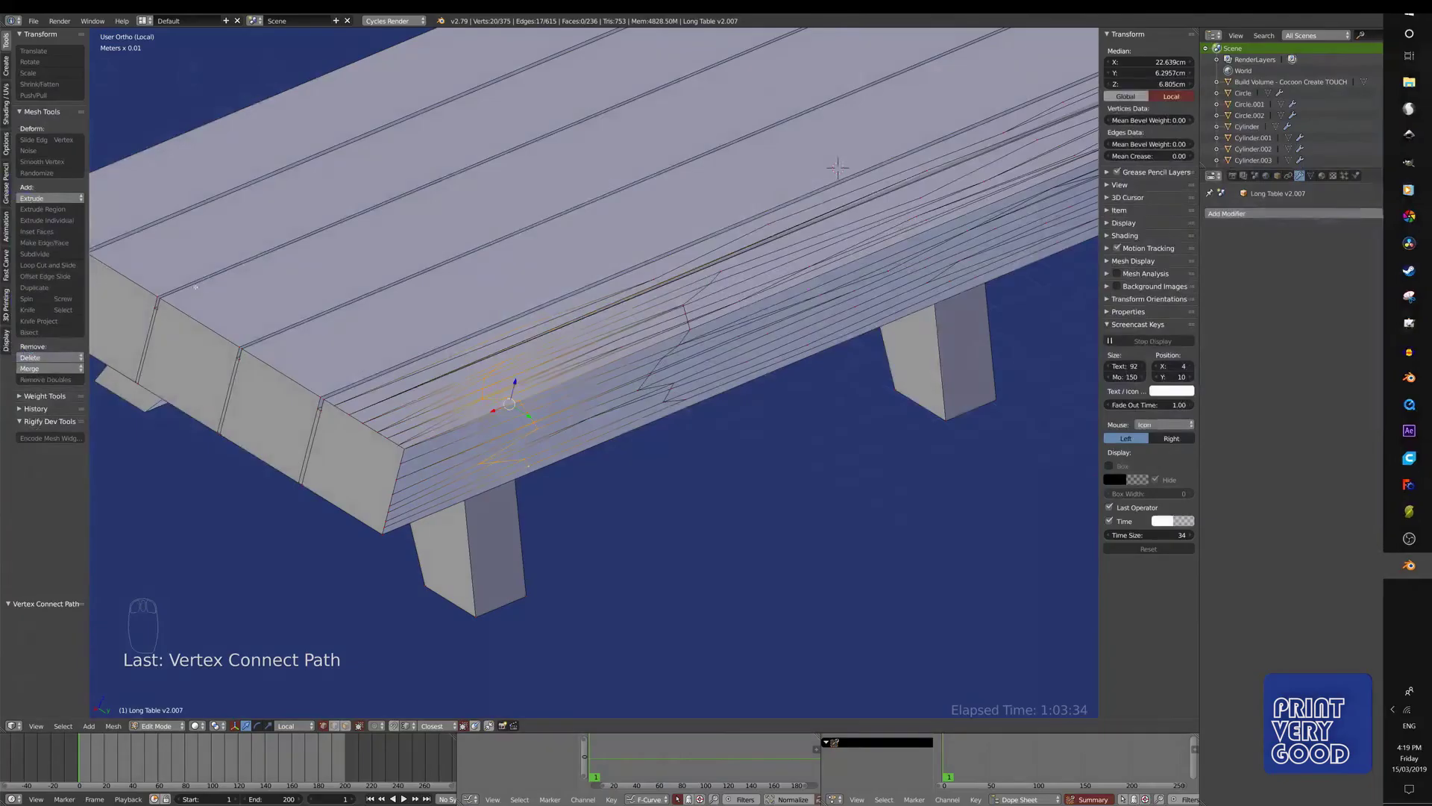
scroll(550, 306, up, 5)
right_click(522, 319)
key(j)
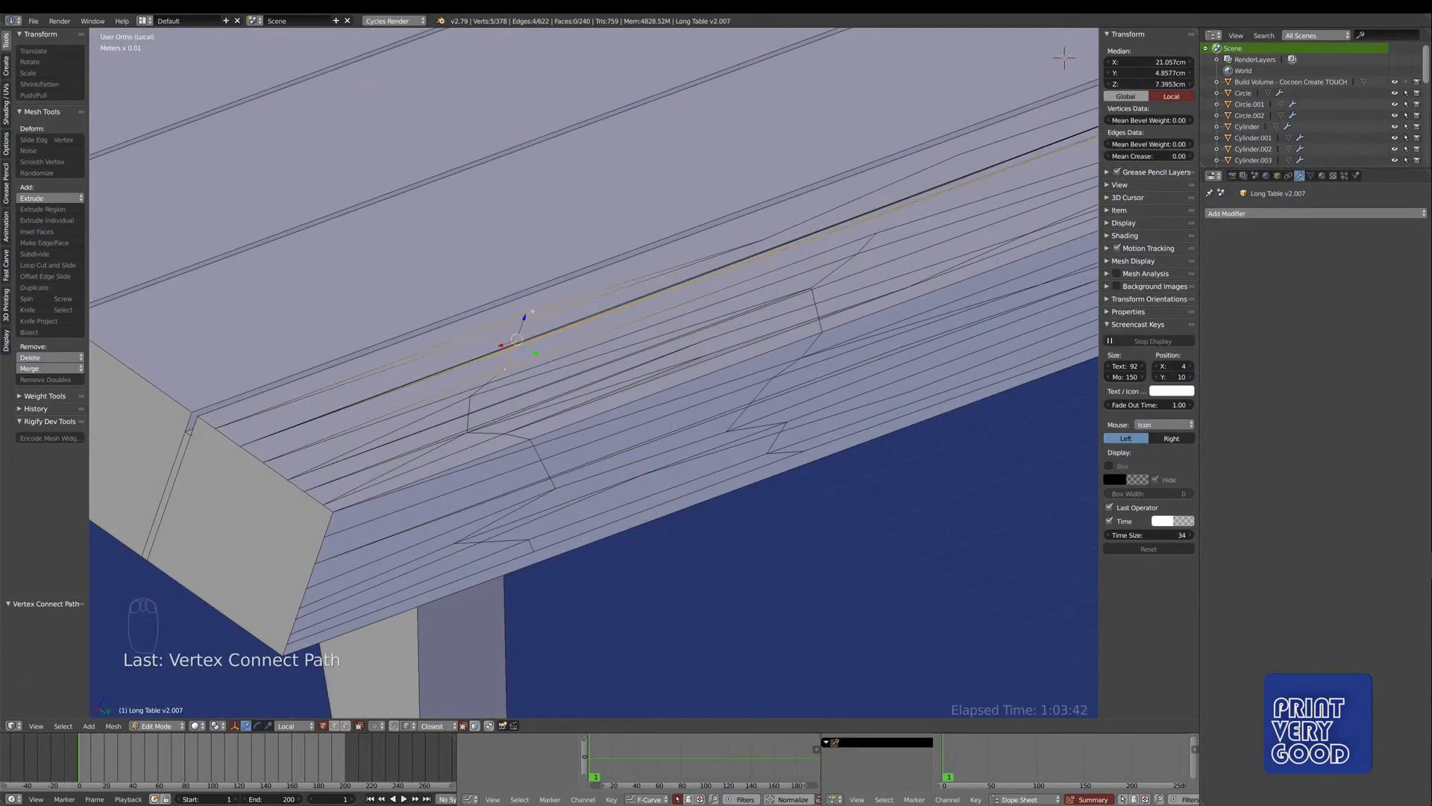
shift+right_click(712, 335)
key(j)
- Connect vertices across the top and side grain lines further along the front plank, towards the table's middle
middle_drag(723, 437, 620, 331)
right_click(621, 331)
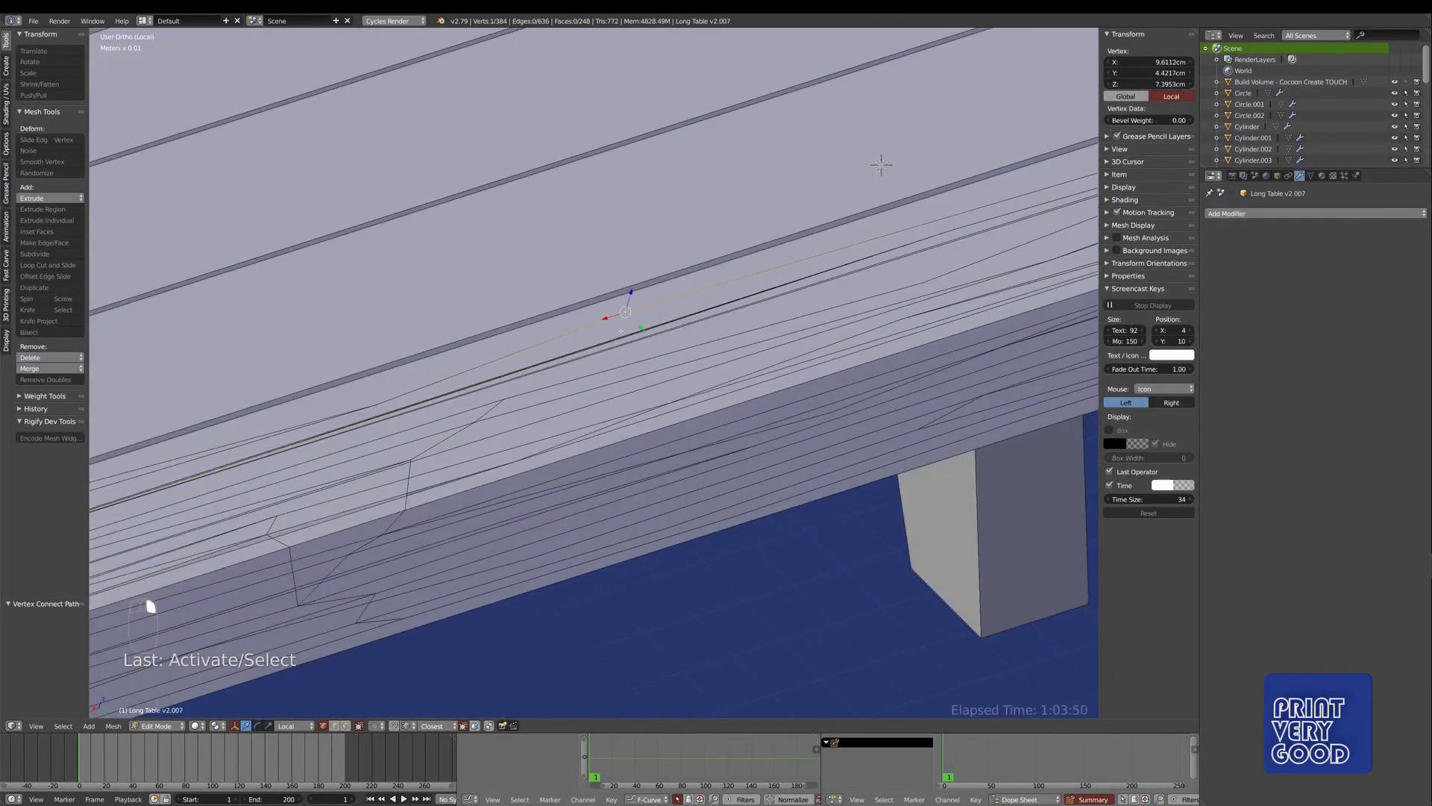
key(j)
right_click(596, 552)
shift+right_click(511, 520)
key(j)
shift+right_click(740, 520)
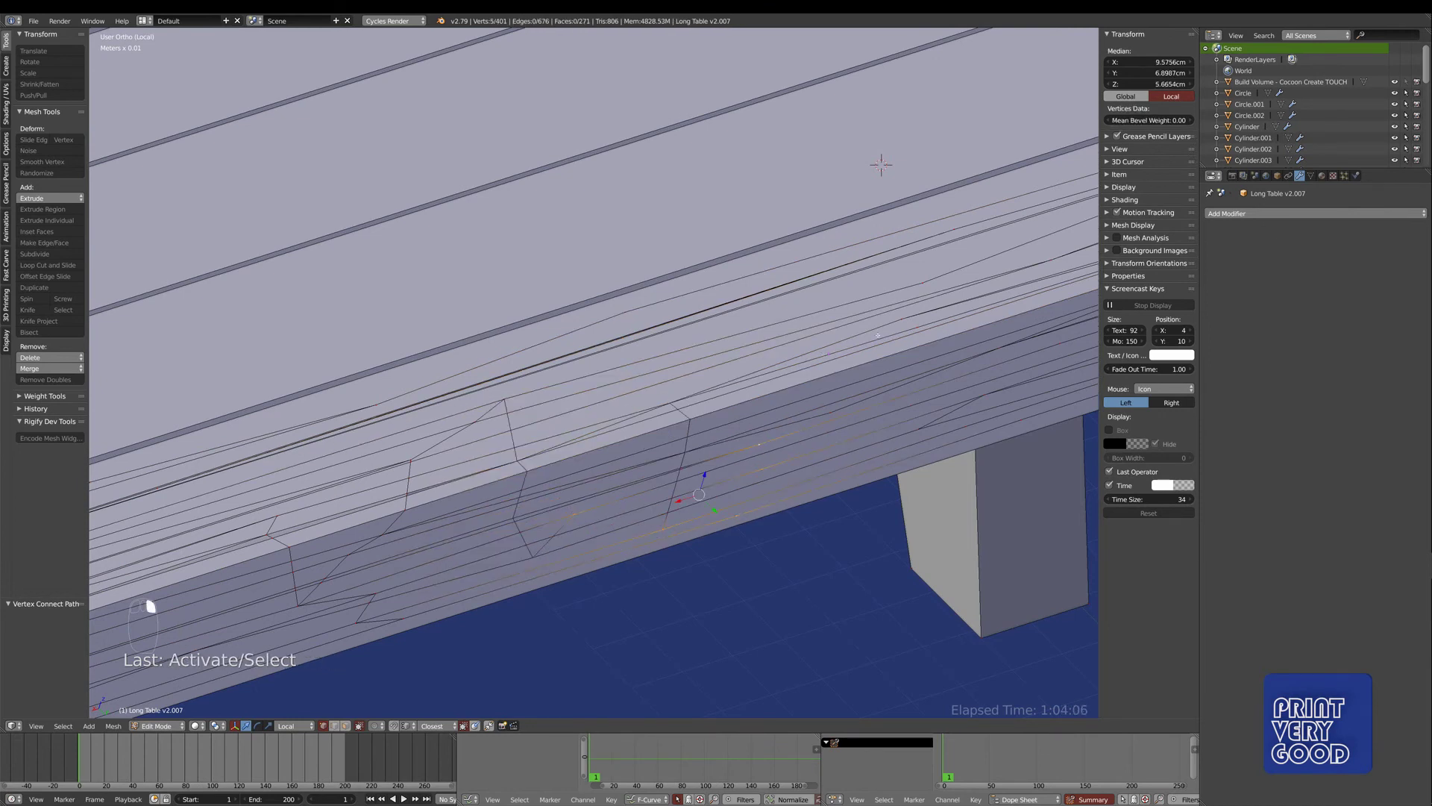
key(j)
- Extend the zigzag vertex paths across the front plank's top and side grain lines above the middle leg
middle_drag(878, 335, 597, 380)
shift+right_click(597, 380)
key(j)
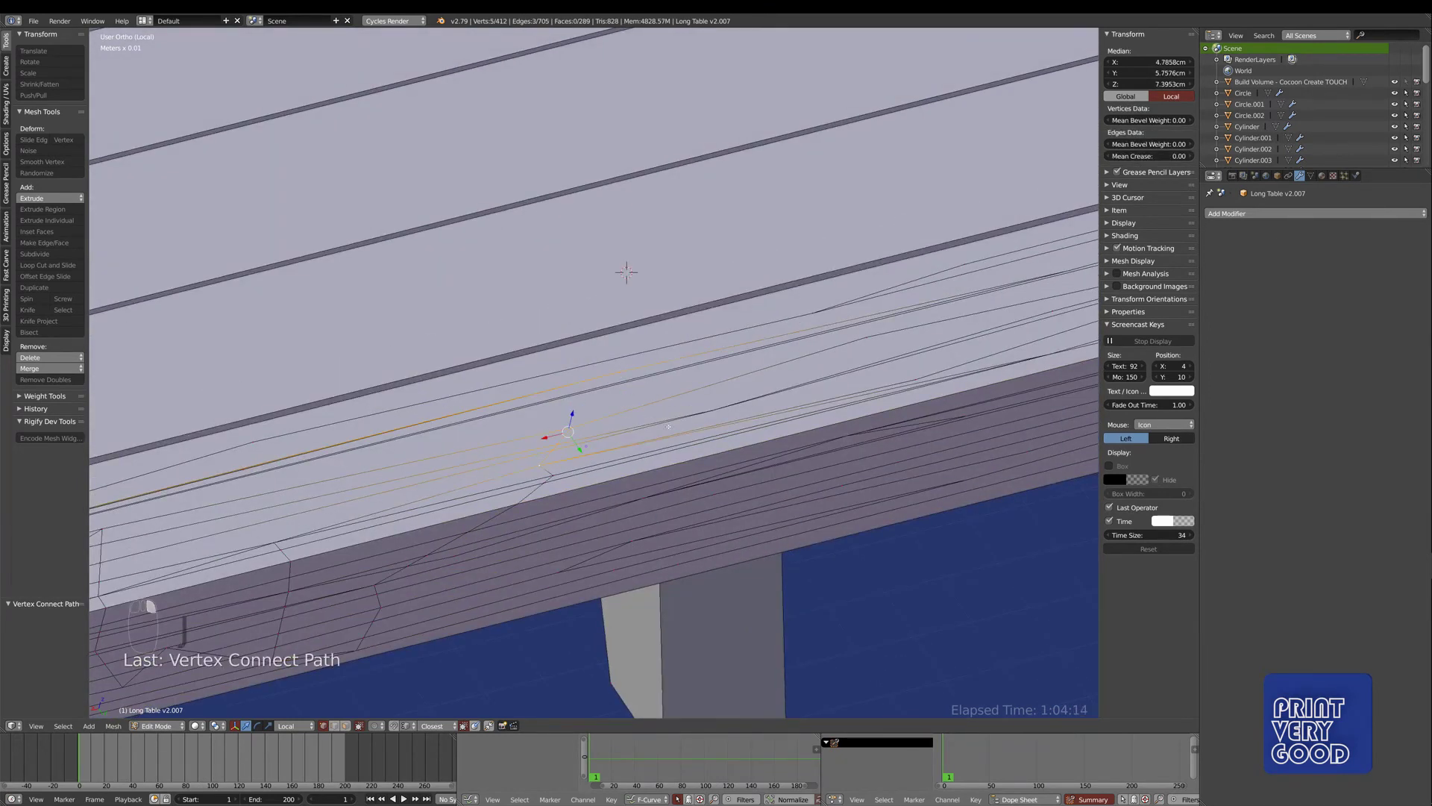
scroll(668, 426, down, 3)
scroll(614, 447, up, 4)
right_click(584, 441)
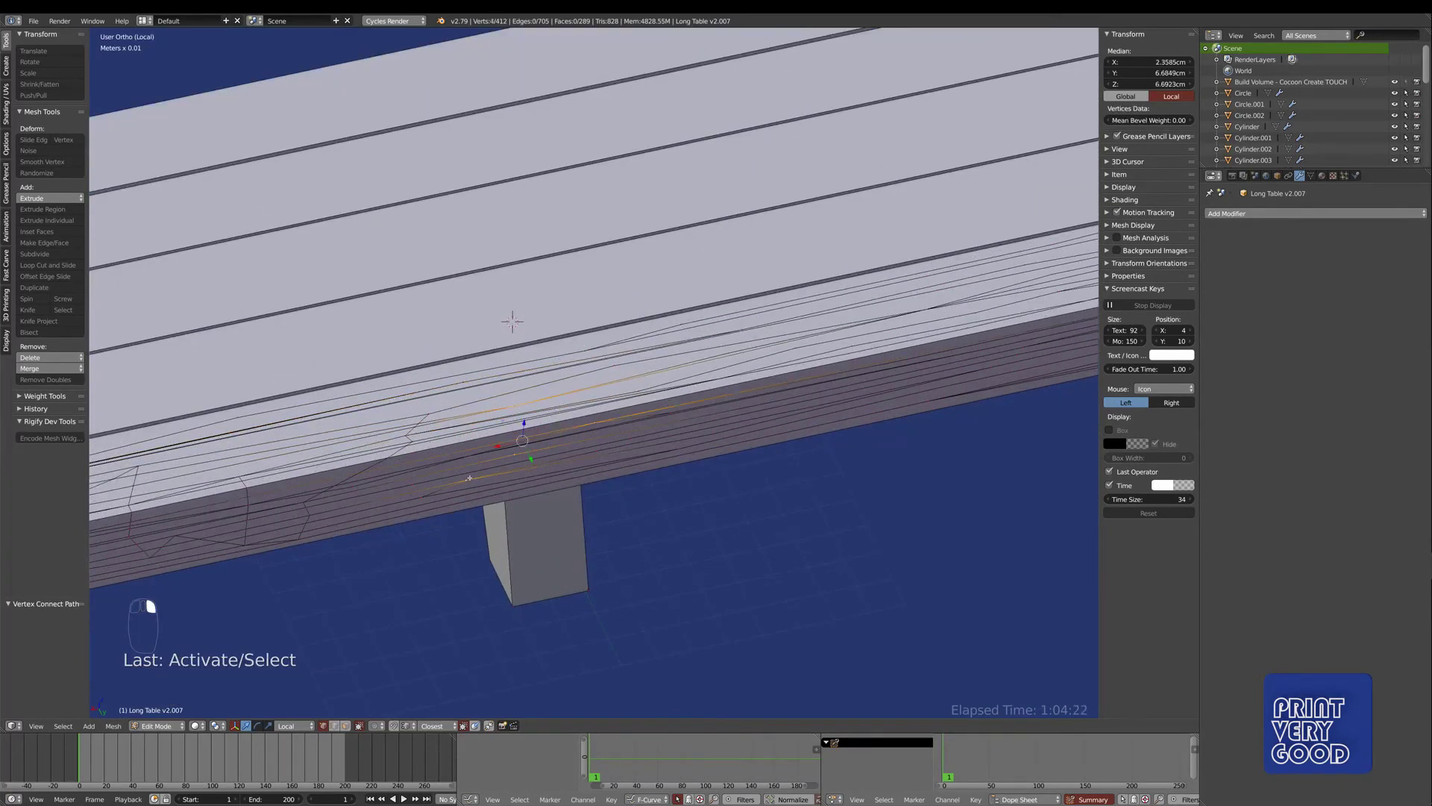
key(j)
- Knife-cut a short segment from the plank groove to the nearest grain line on the front plank's top
scroll(522, 447, up, 3)
right_click(660, 463)
key(z)
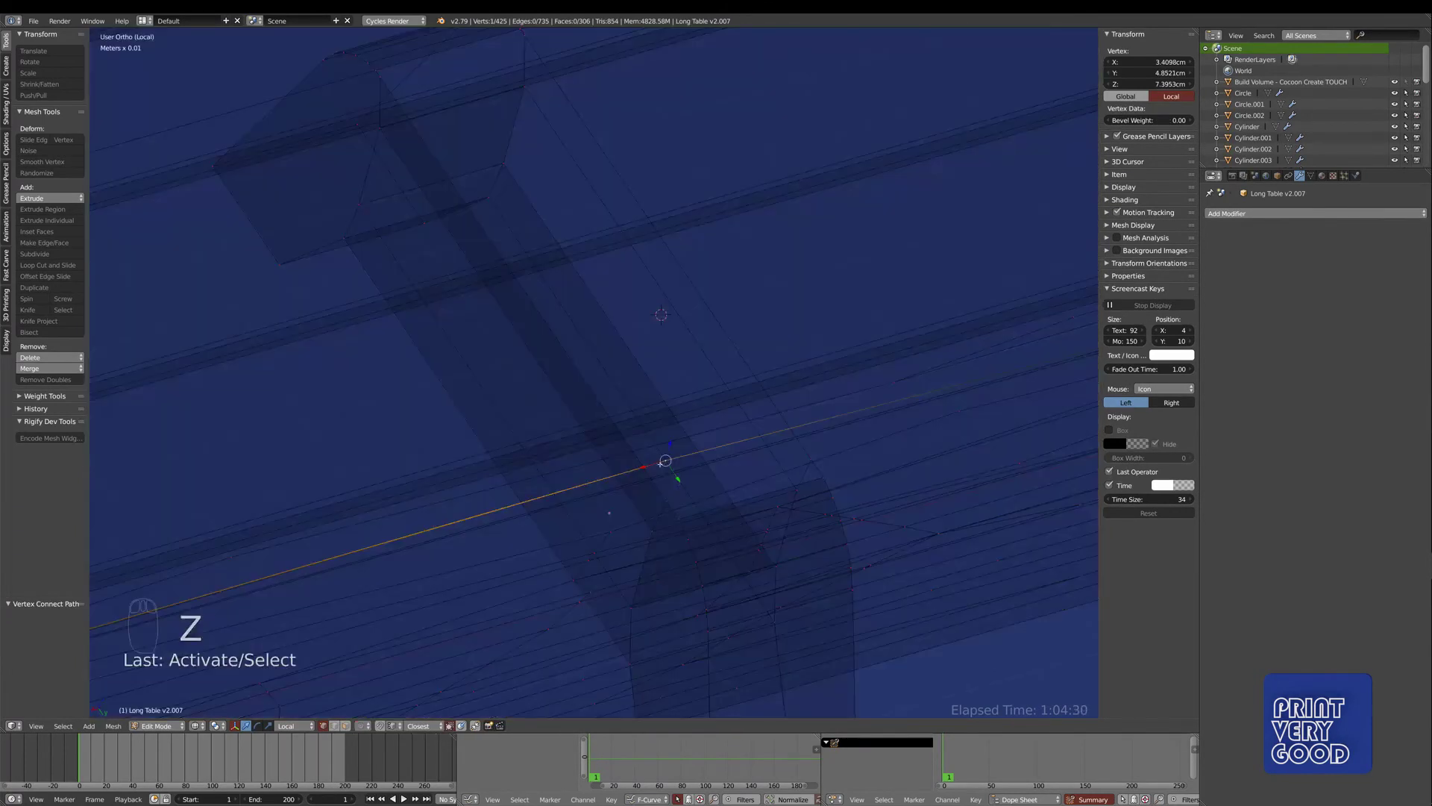
key(a)
key(z)
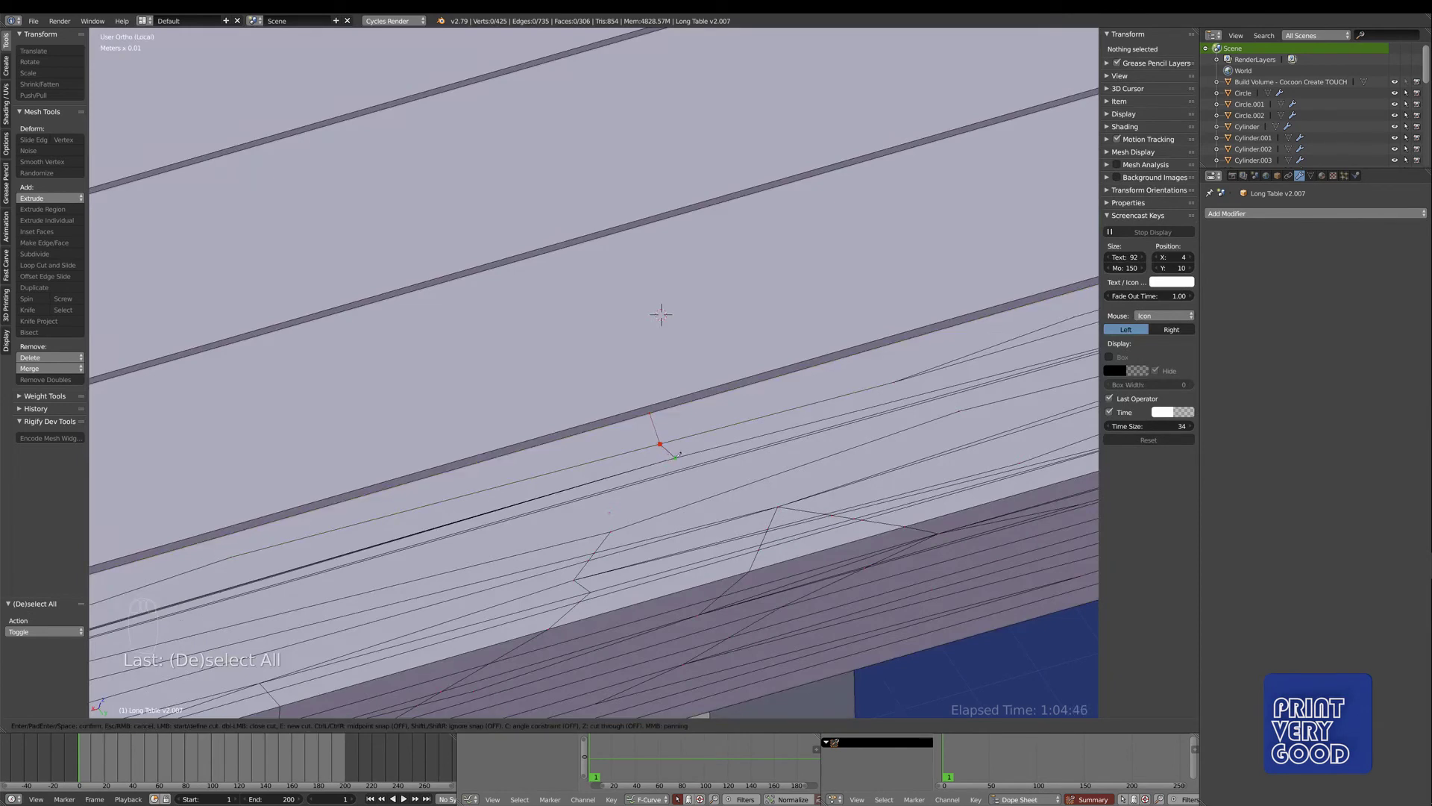
key(Return)
scroll(736, 250, up, 2)
middle_drag(736, 250, 627, 448)
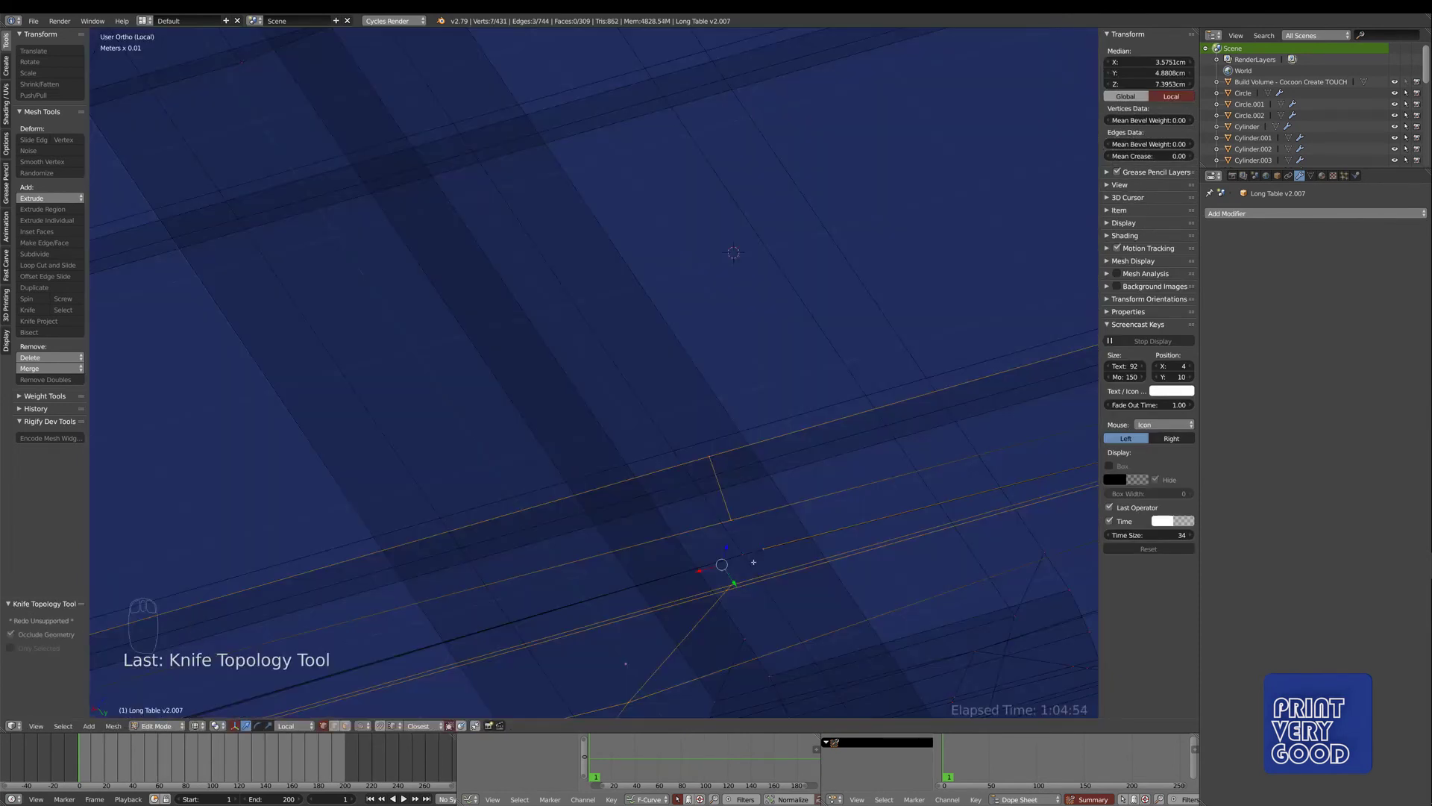
- Clear the selection, select all non-manifold geometry and delete its edges
key(a)
click(63, 726)
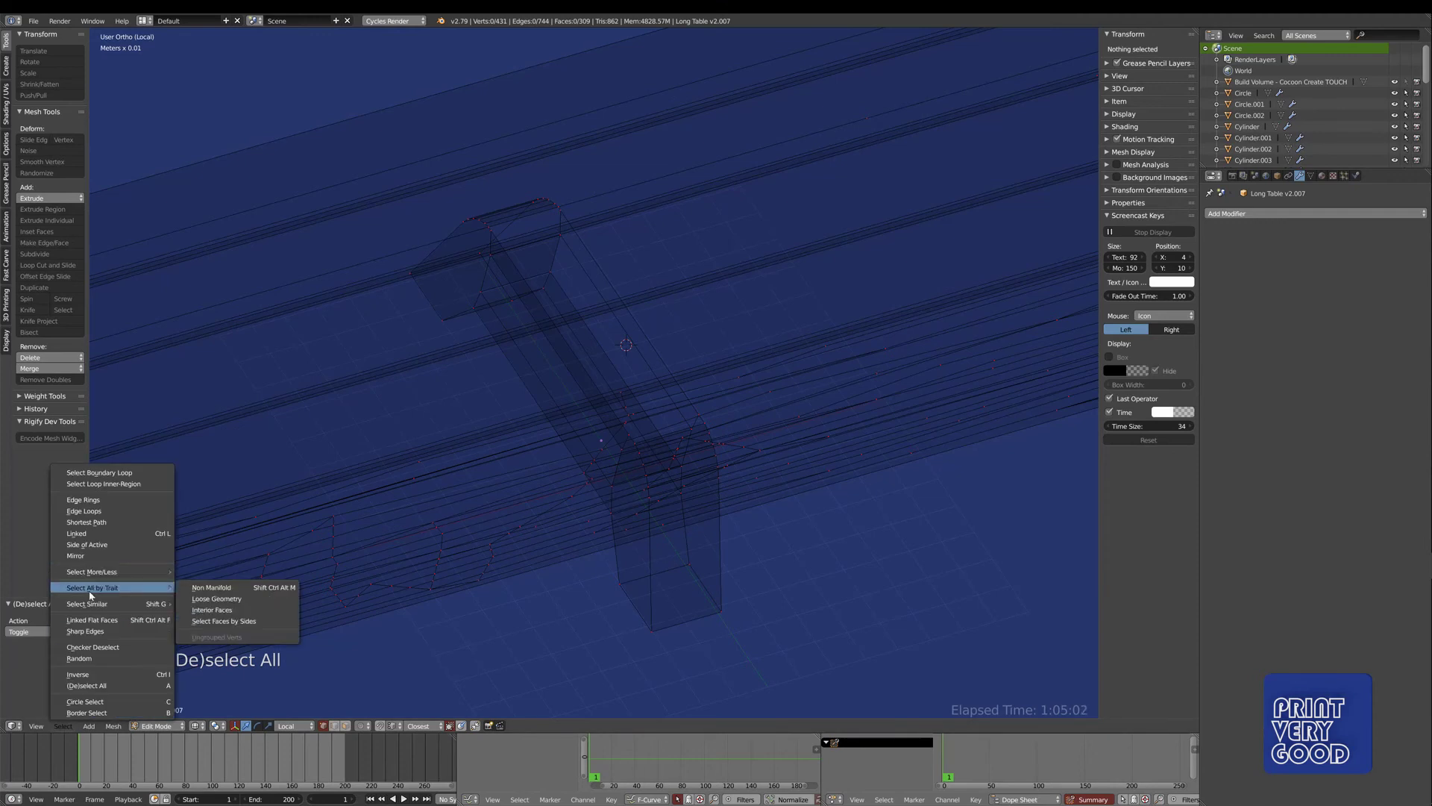
click(239, 585)
scroll(284, 685, down, 3)
key(x)
click(703, 533)
- Knife-cut between the short groove segment and the zigzag below it on the front plank's top, merging the vertices at center
scroll(675, 429, up, 6)
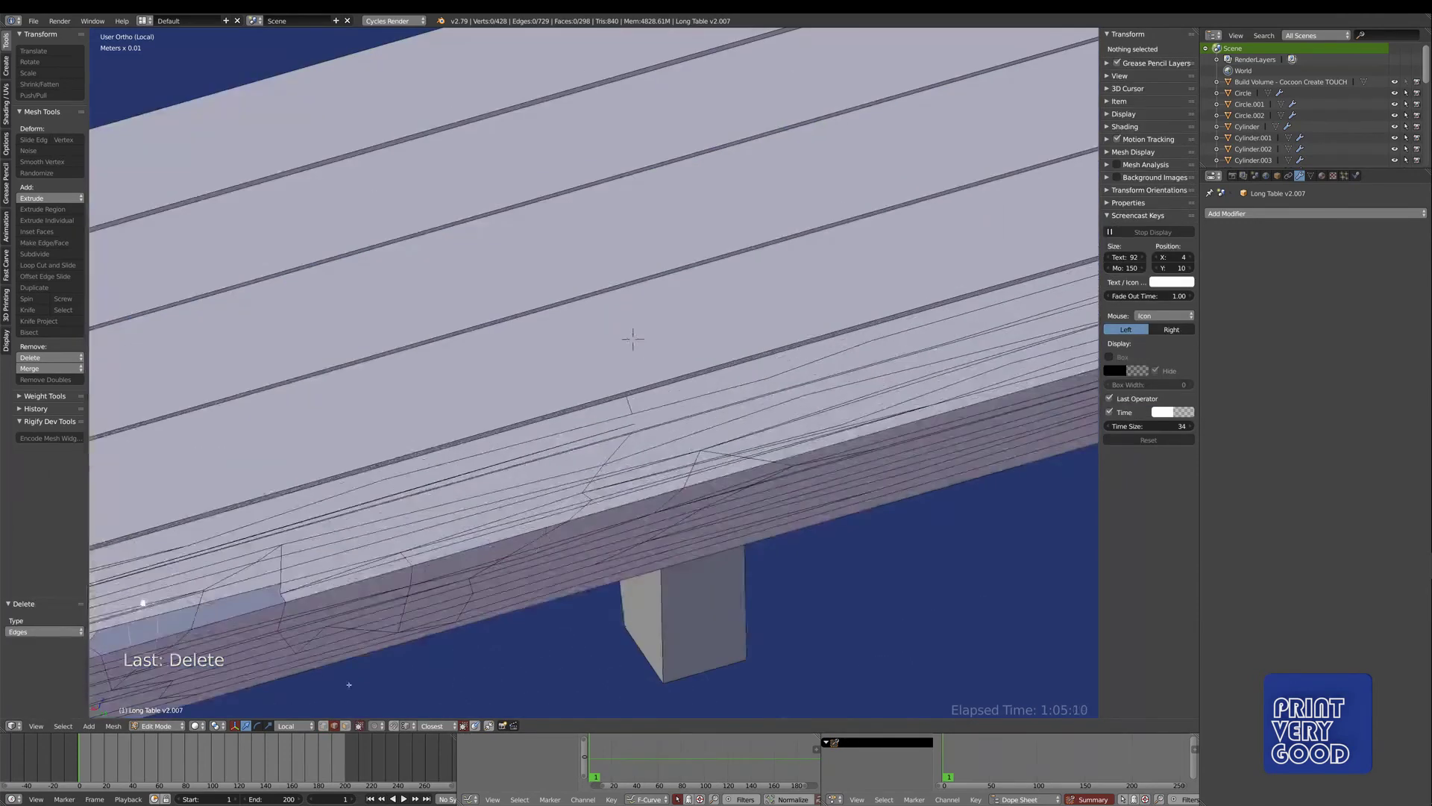
click(650, 324)
key(f)
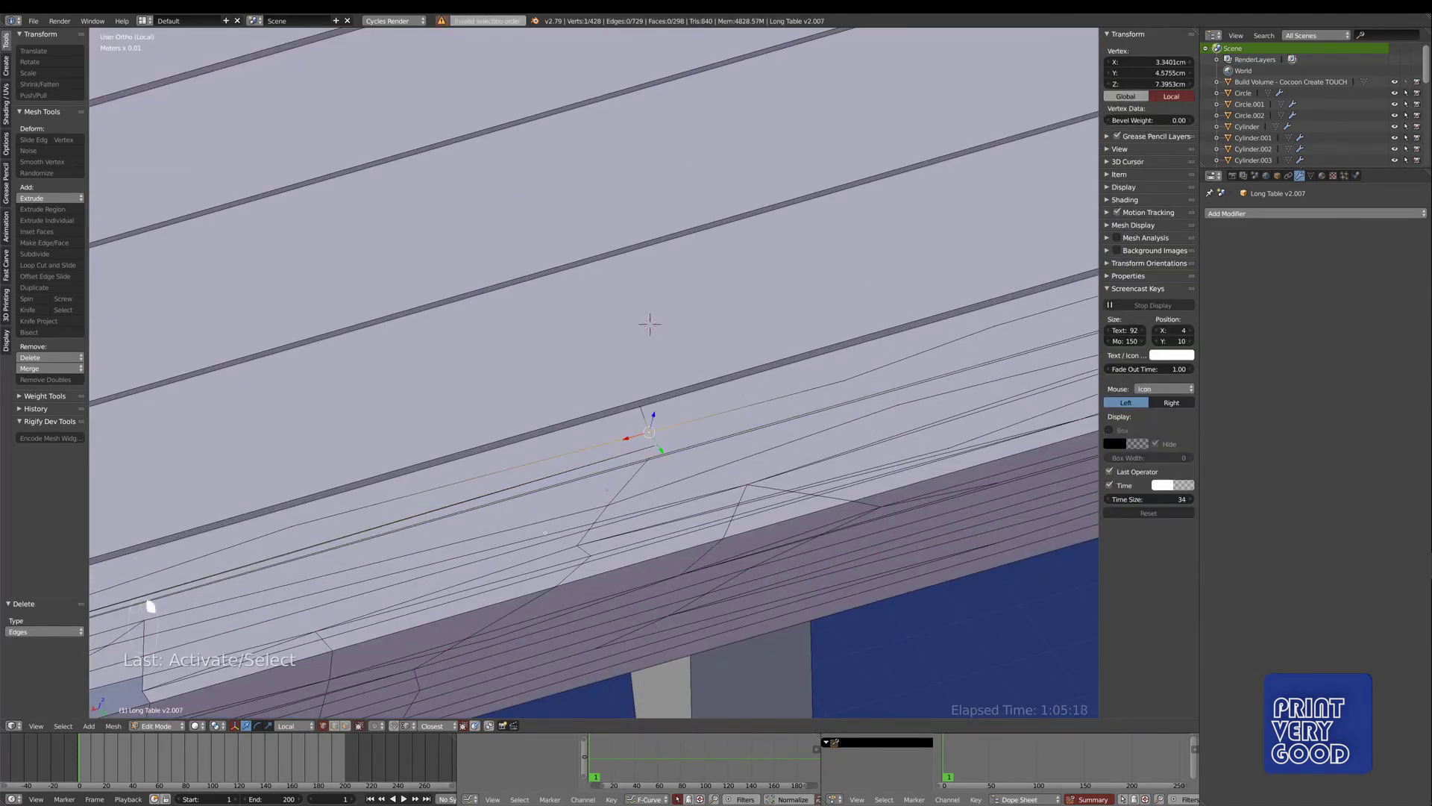
key(k)
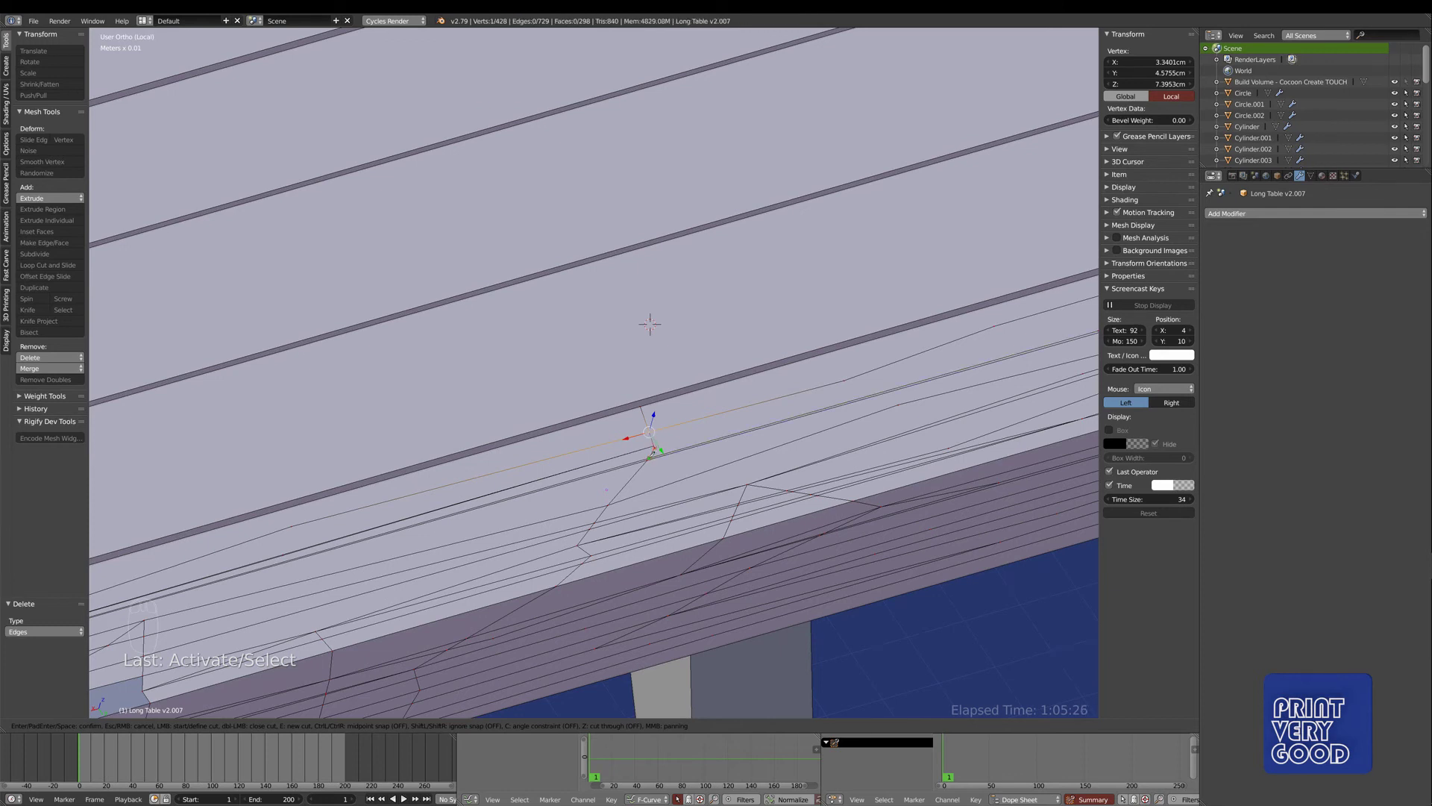
key(Return)
key(alt+m)
click(683, 494)
key(z)
scroll(682, 494, up, 4)
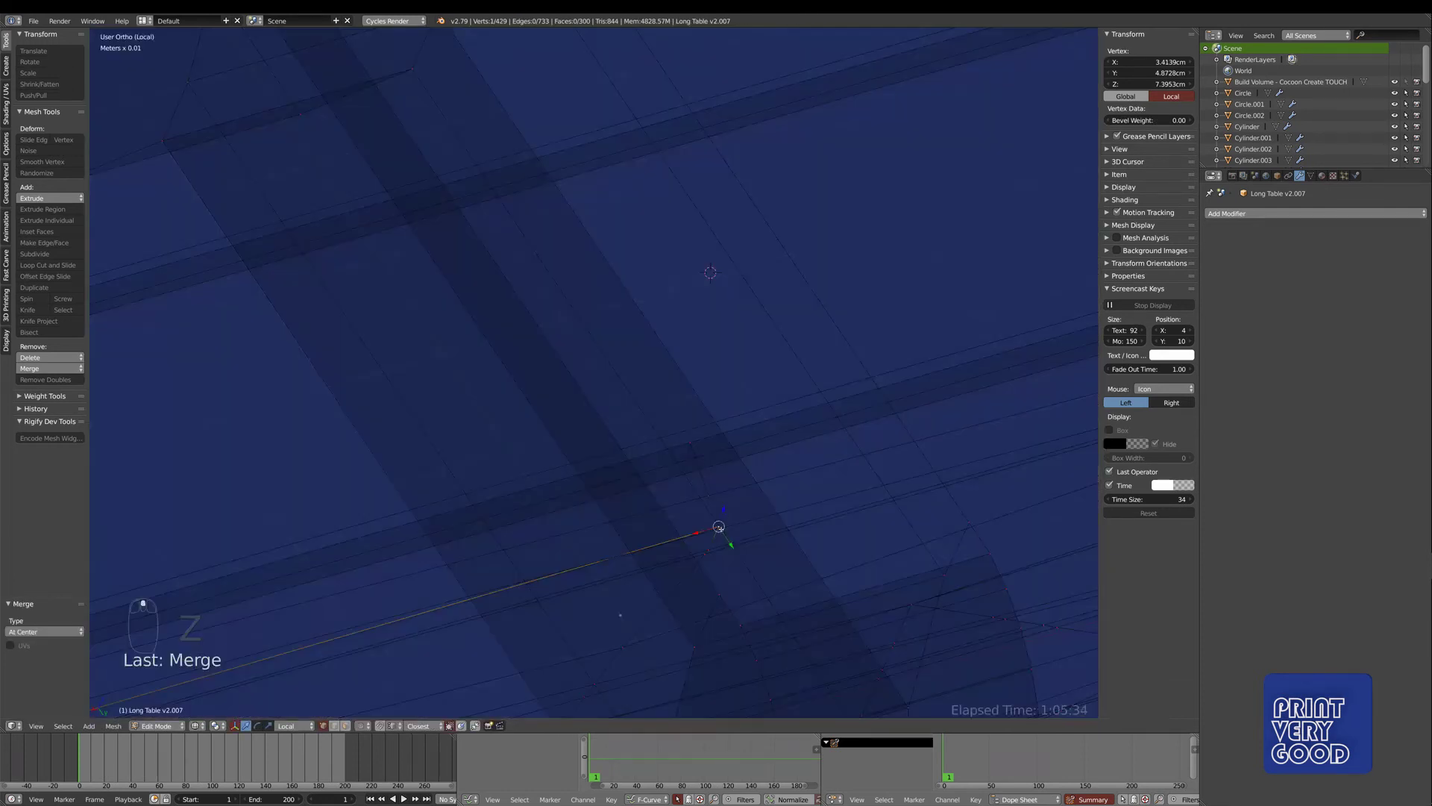
- Connect the merged vertex to its neighbour near the plank groove with Vertex Connect Path and return to solid shading
shift+right_click(718, 527)
key(alt+m)
key(Escape)
key(j)
key(z)
scroll(645, 447, down, 3)
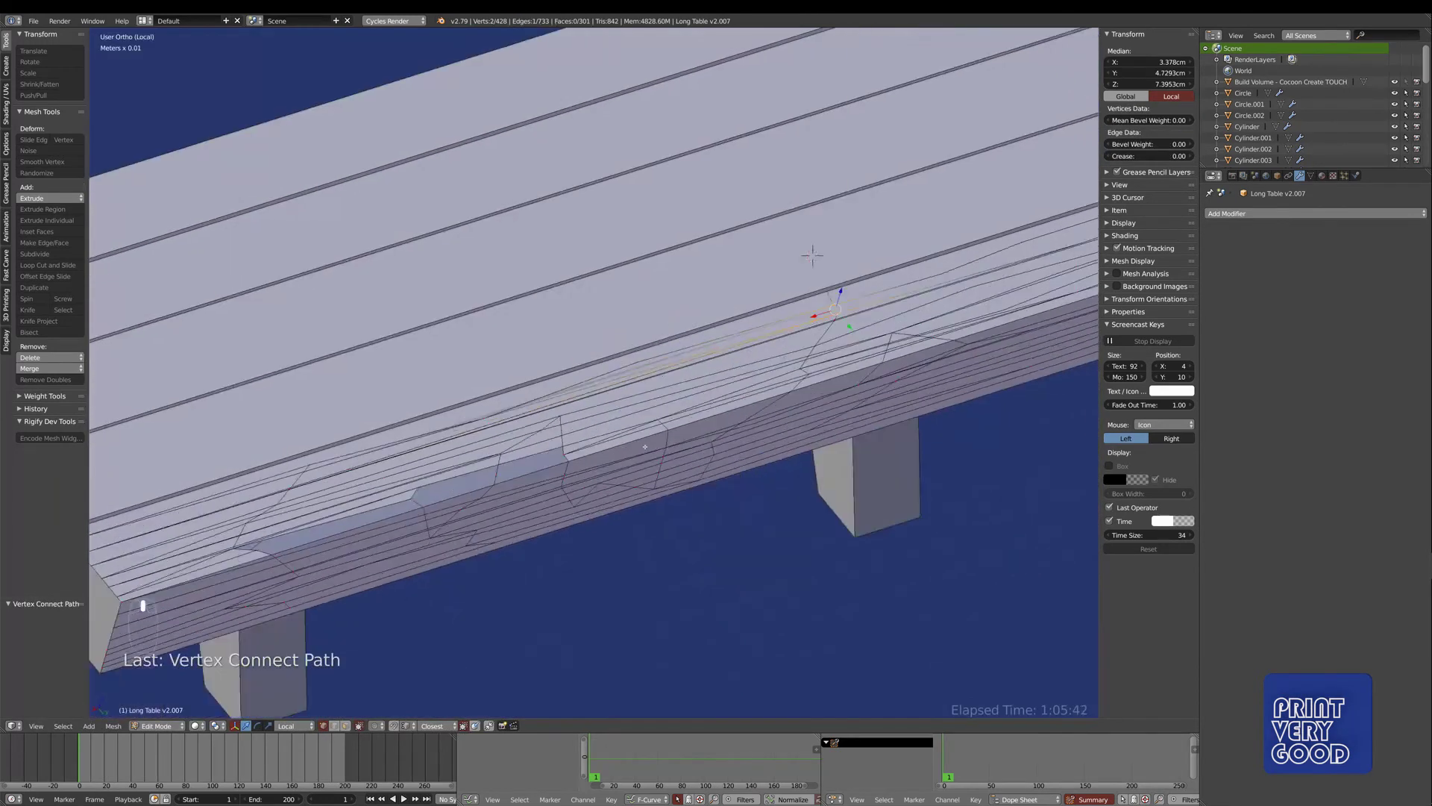
- Fill the open gaps along the front plank's upper edge near the table's end with new faces
scroll(646, 446, down, 4)
scroll(640, 494, up, 5)
right_click(574, 515)
shift+right_click(704, 472)
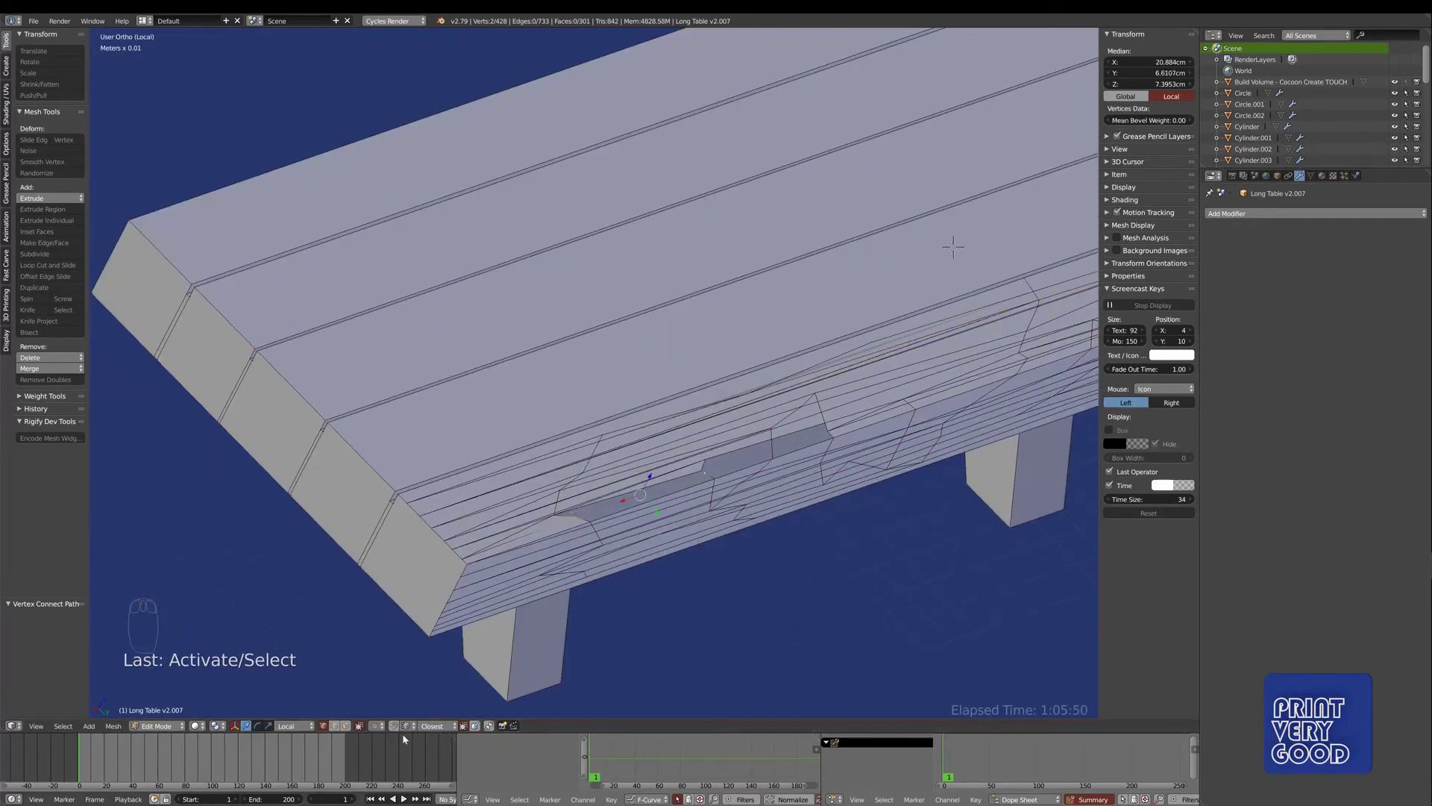
scroll(595, 373, down, 5)
key(KP_Decimal)
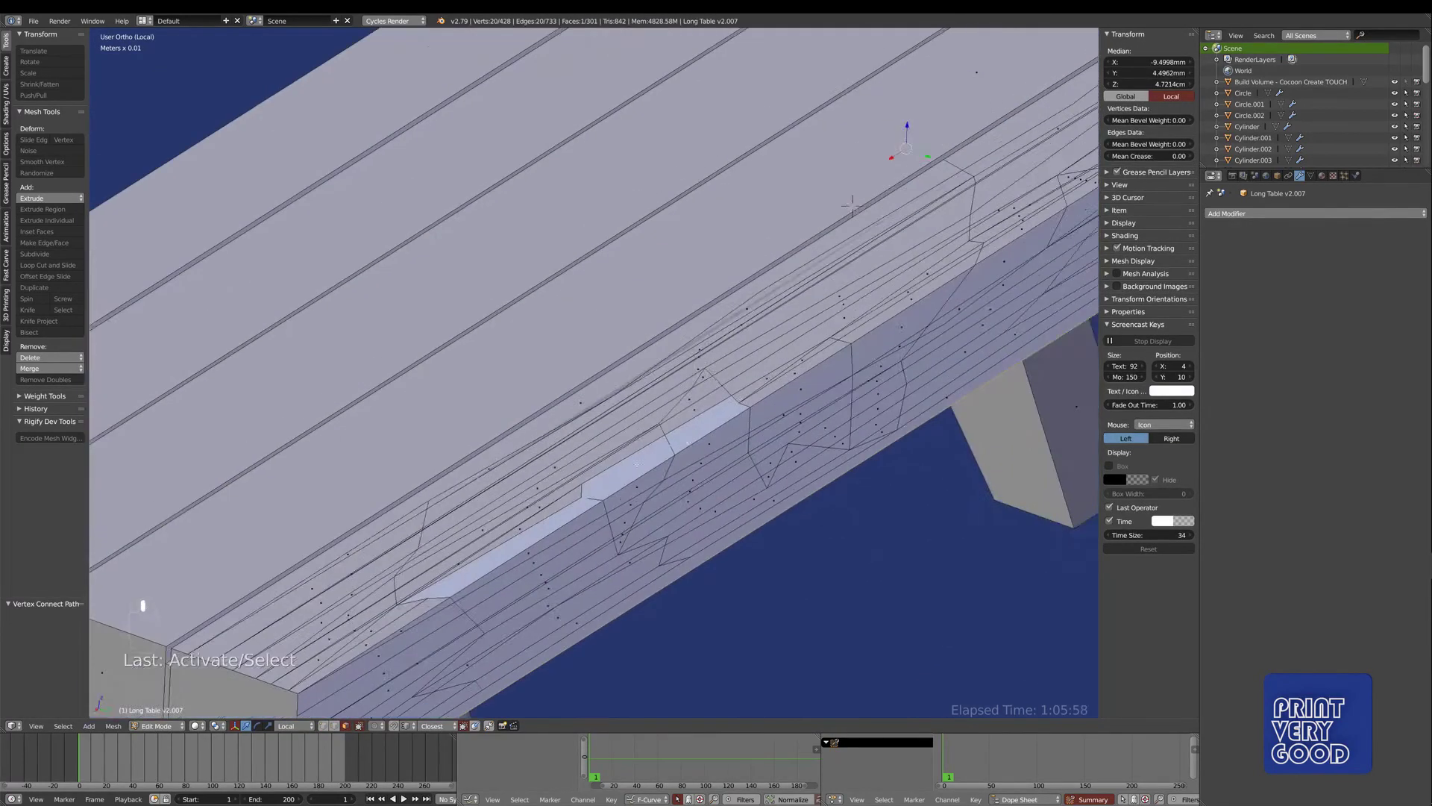
scroll(637, 464, down, 3)
scroll(657, 401, up, 3)
right_click(658, 401)
shift+right_click(460, 501)
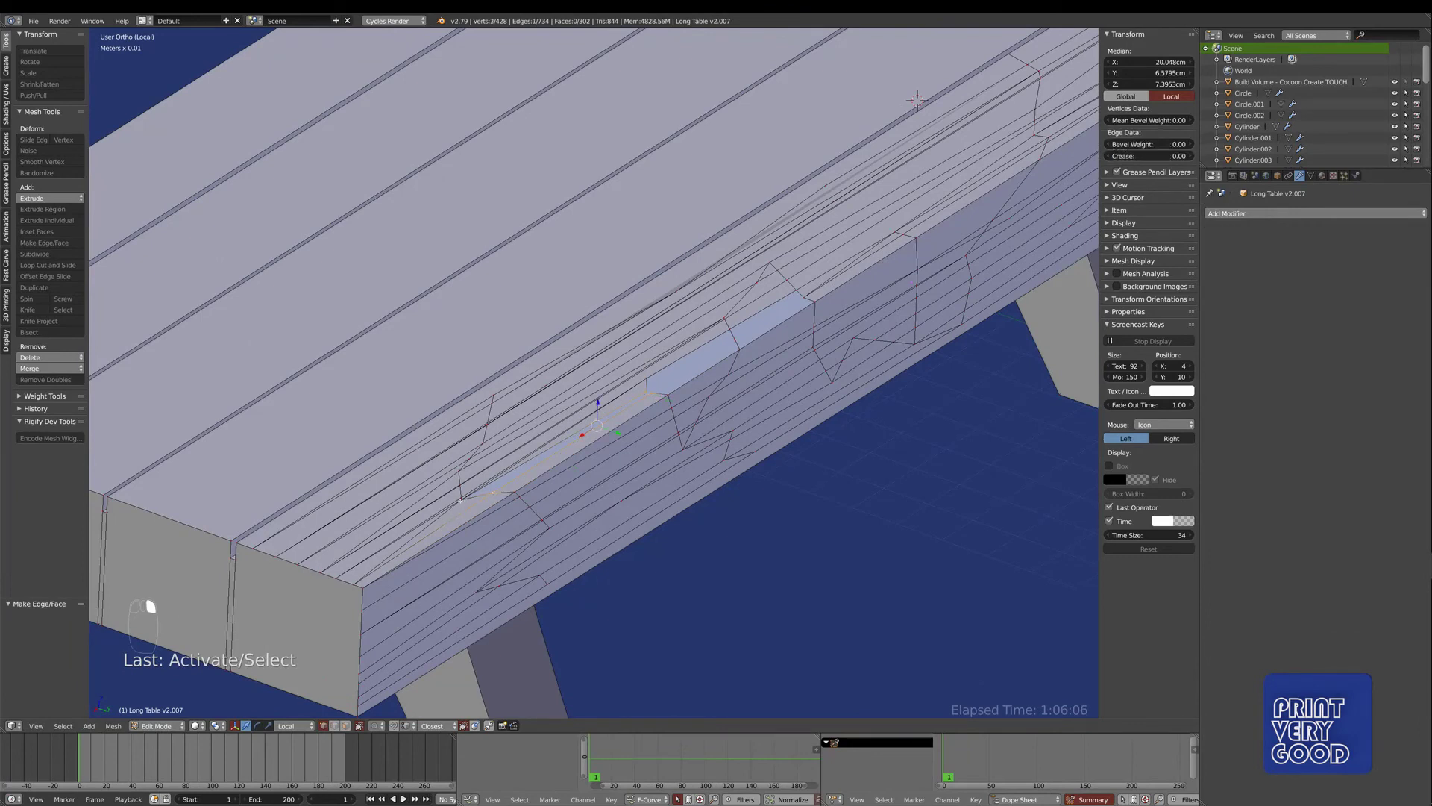
shift+right_click(460, 499)
shift+right_click(727, 332)
scroll(801, 297, up, 5)
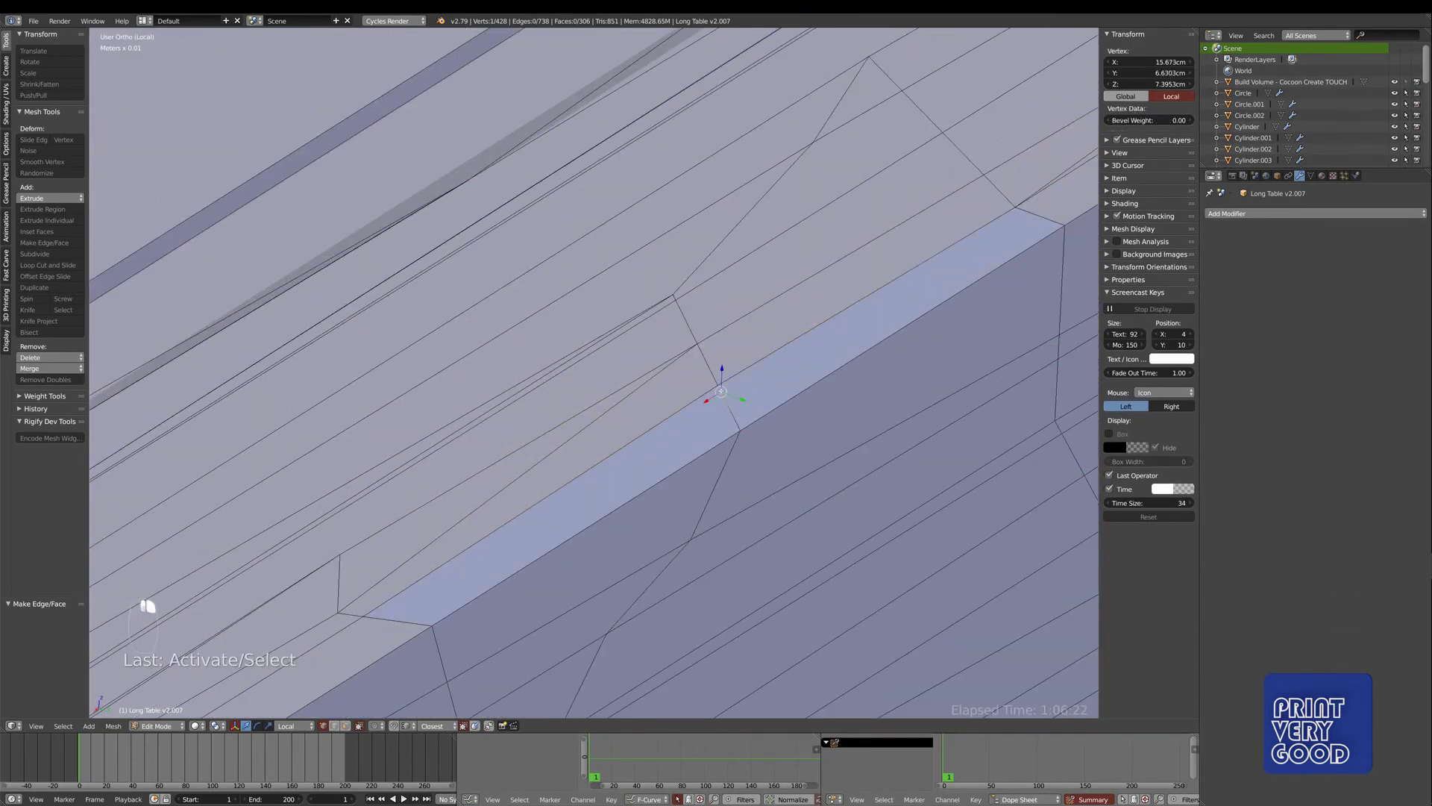
- Merge the stray vertices at the remaining gap's corner, fill that gap with a face and leave edit mode
key(alt+m)
click(734, 374)
scroll(937, 320, down, 3)
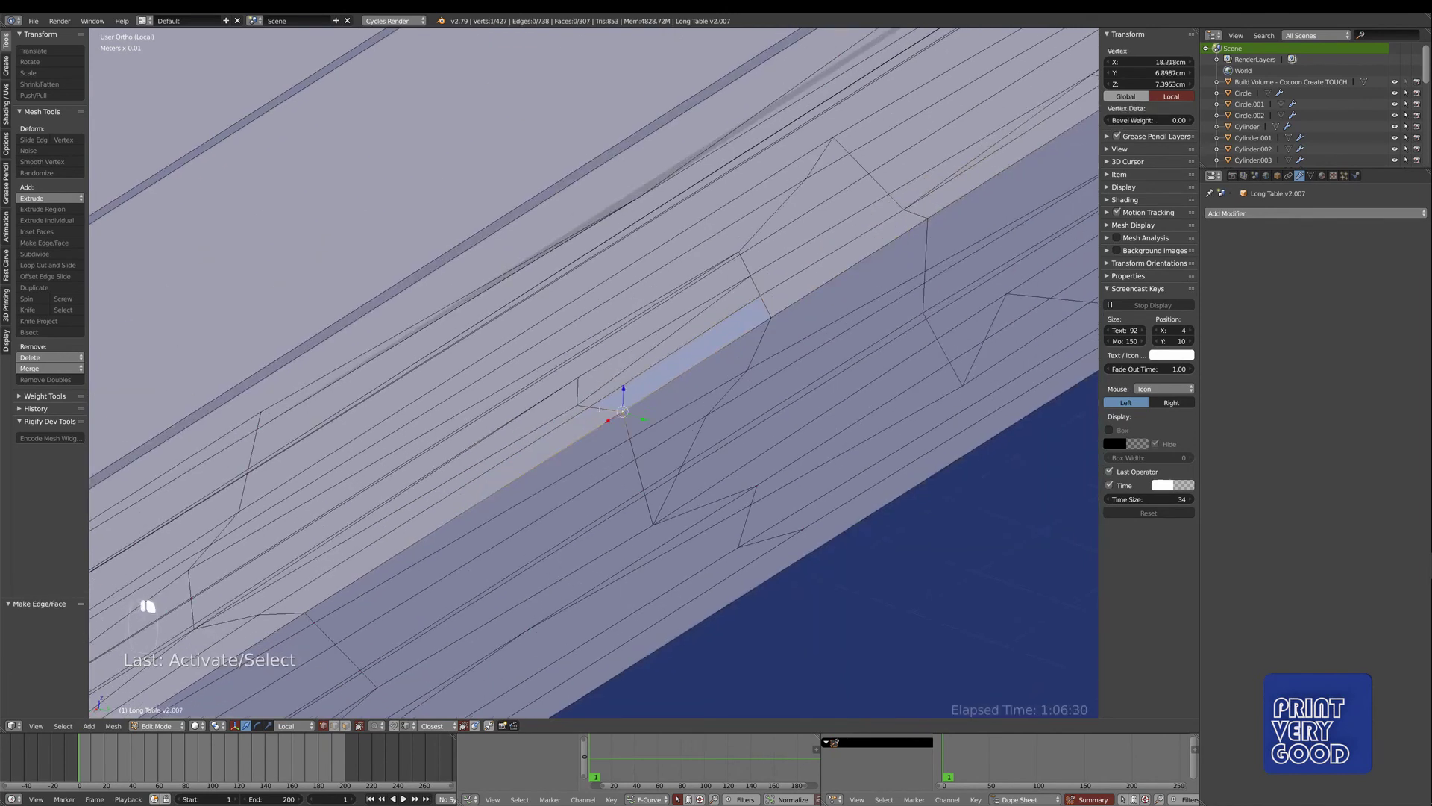
key(f)
scroll(593, 512, down, 8)
key(Tab)
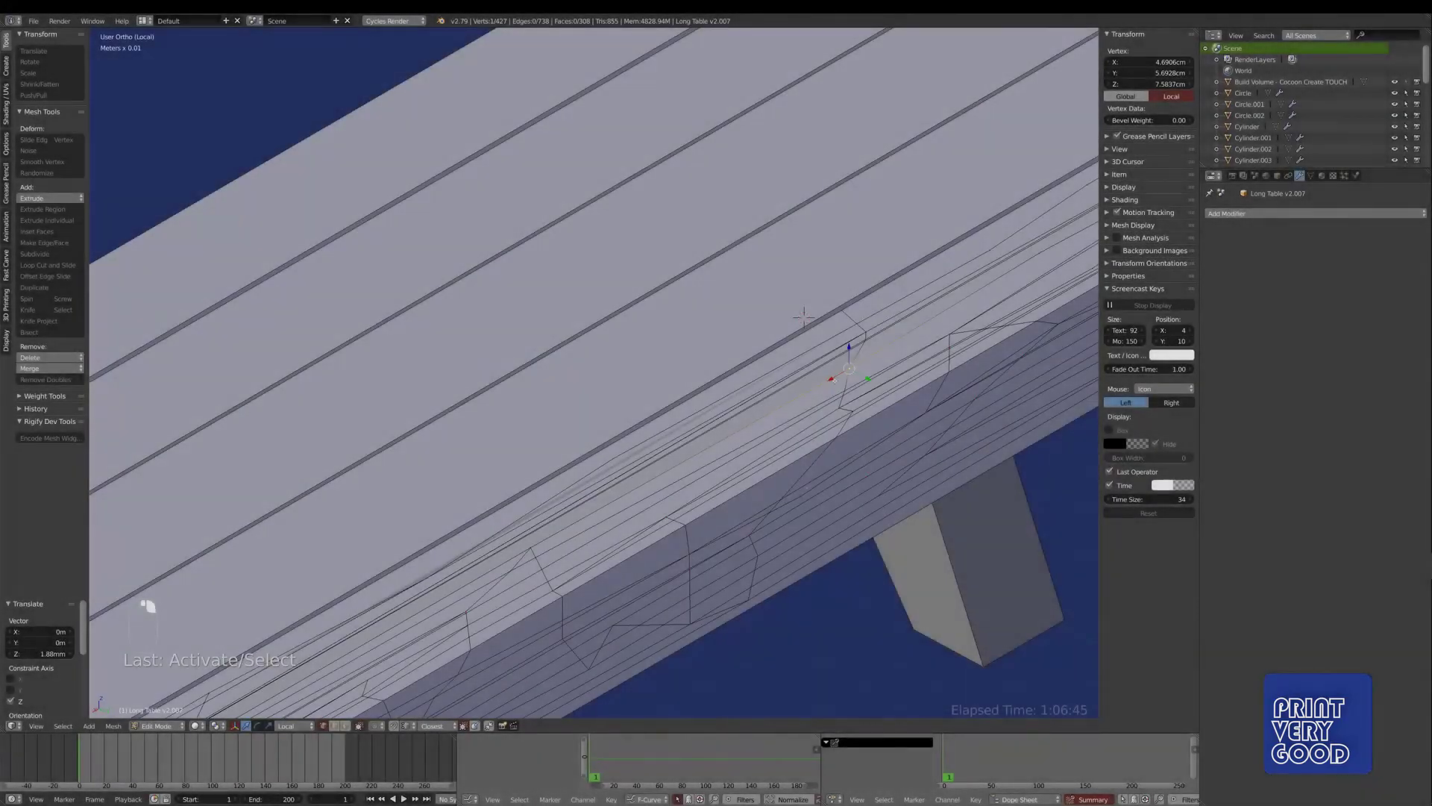
- Lower a grain-line vertex on the front plank's top by about 0.74 mm along Z and check the shape in object mode
right_click(844, 390)
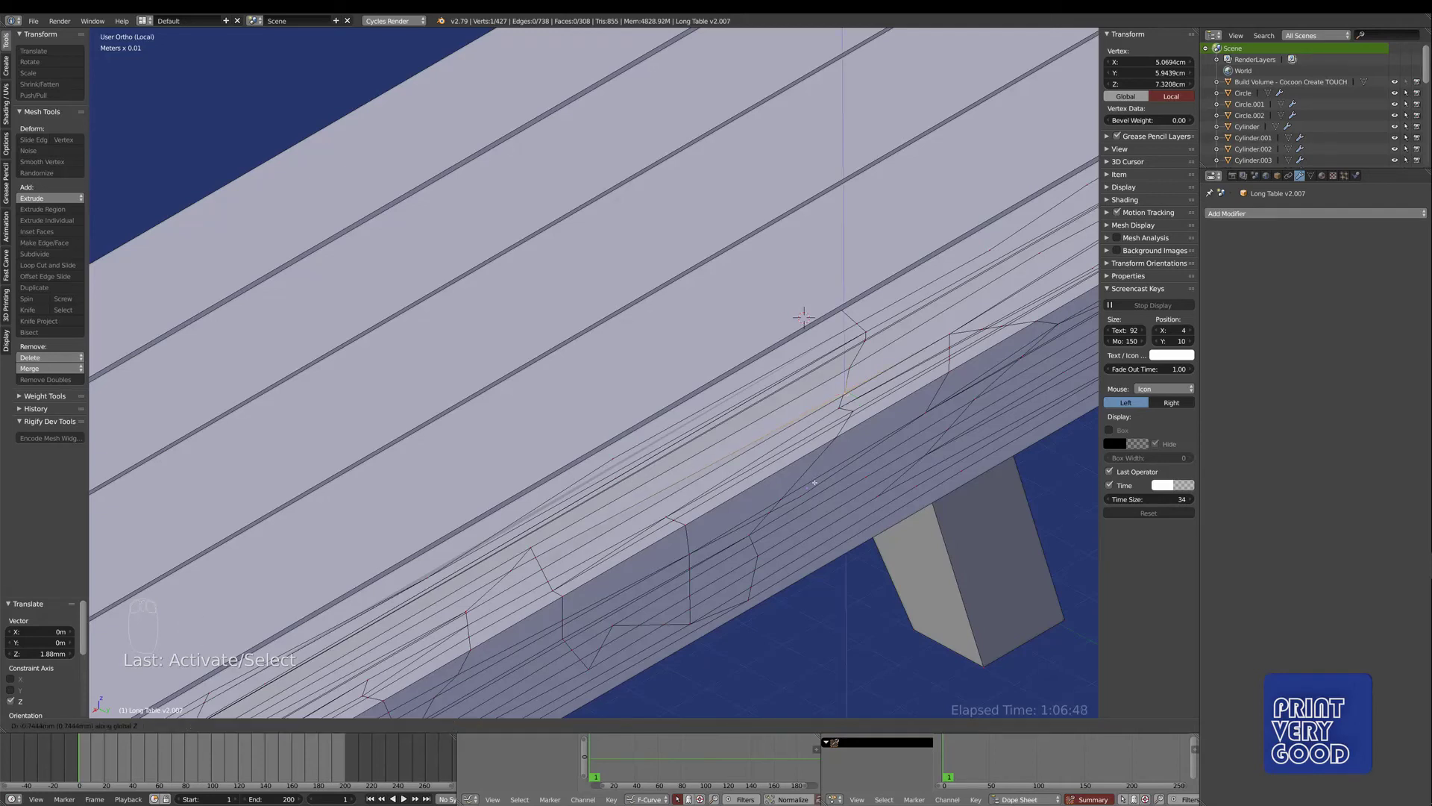
key(Tab)
scroll(657, 473, down, 4)
middle_drag(656, 474, 581, 314)
key(Tab)
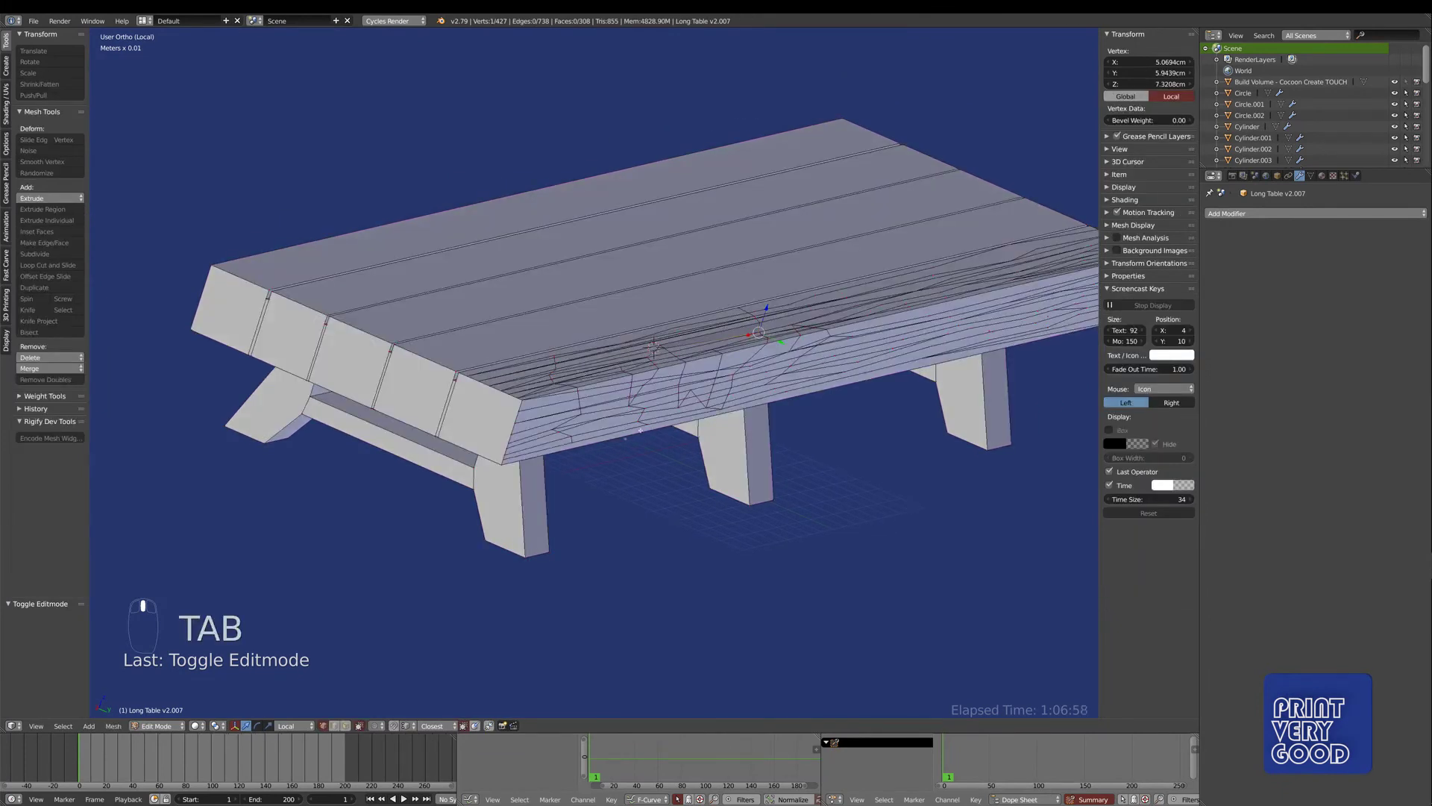
- Lower a two-vertex edge on the front plank's top by 0.938 mm along Z
scroll(589, 396, up, 8)
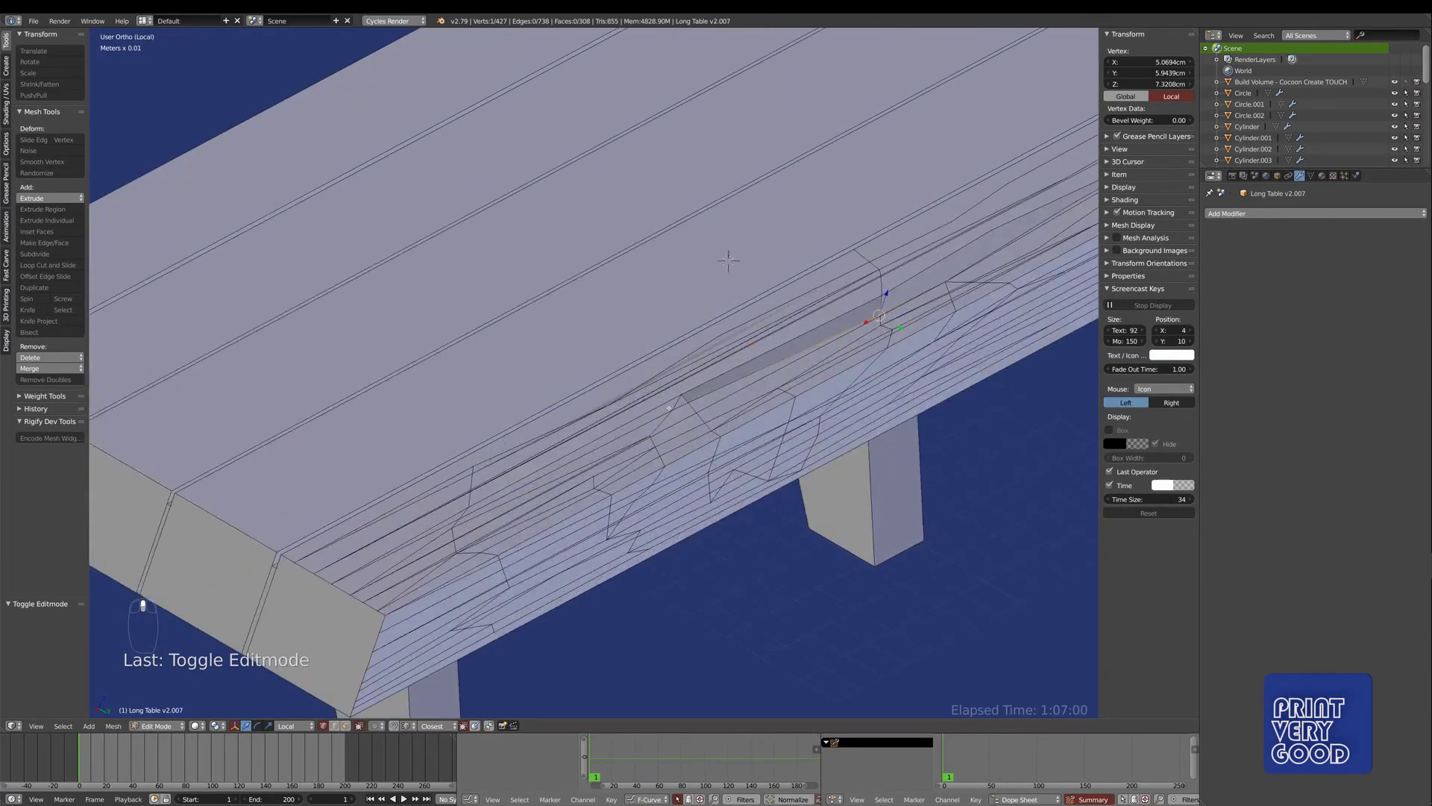
shift+click(689, 403)
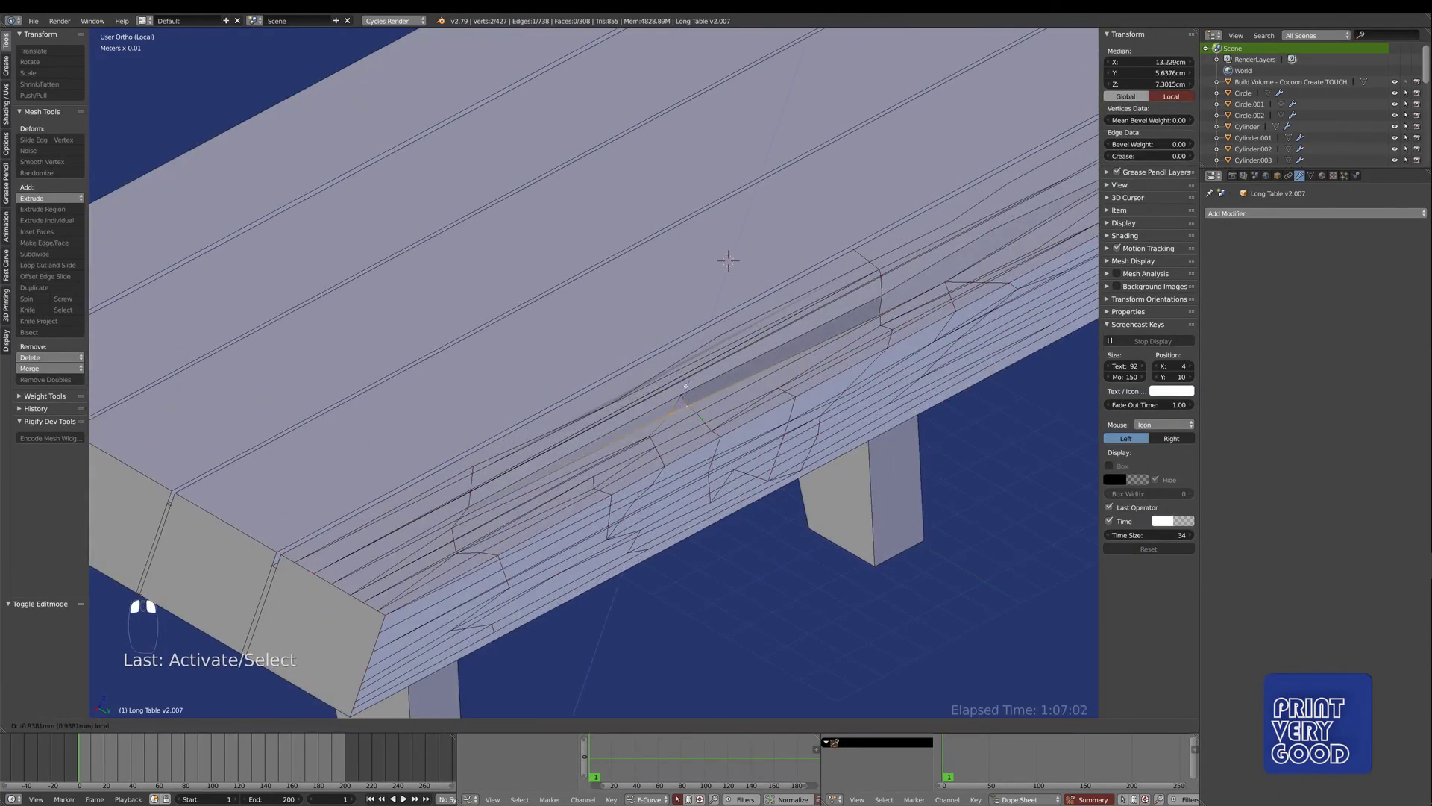
drag(687, 384, 687, 390)
middle_drag(687, 389, 635, 418)
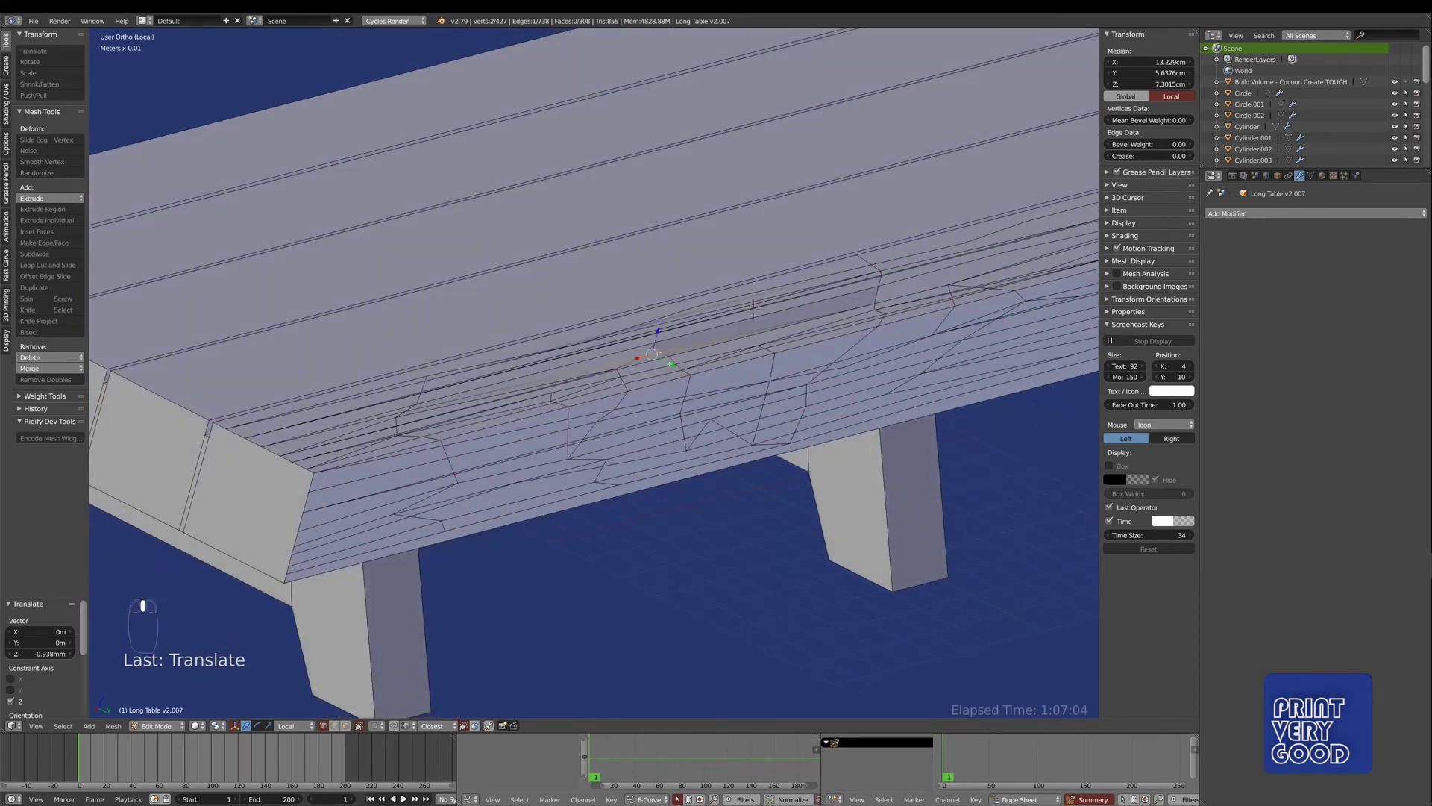
- Raise the neighbouring edge on the front plank's top by 0.598 mm along Z and adjust the edge beside it
right_click(754, 306)
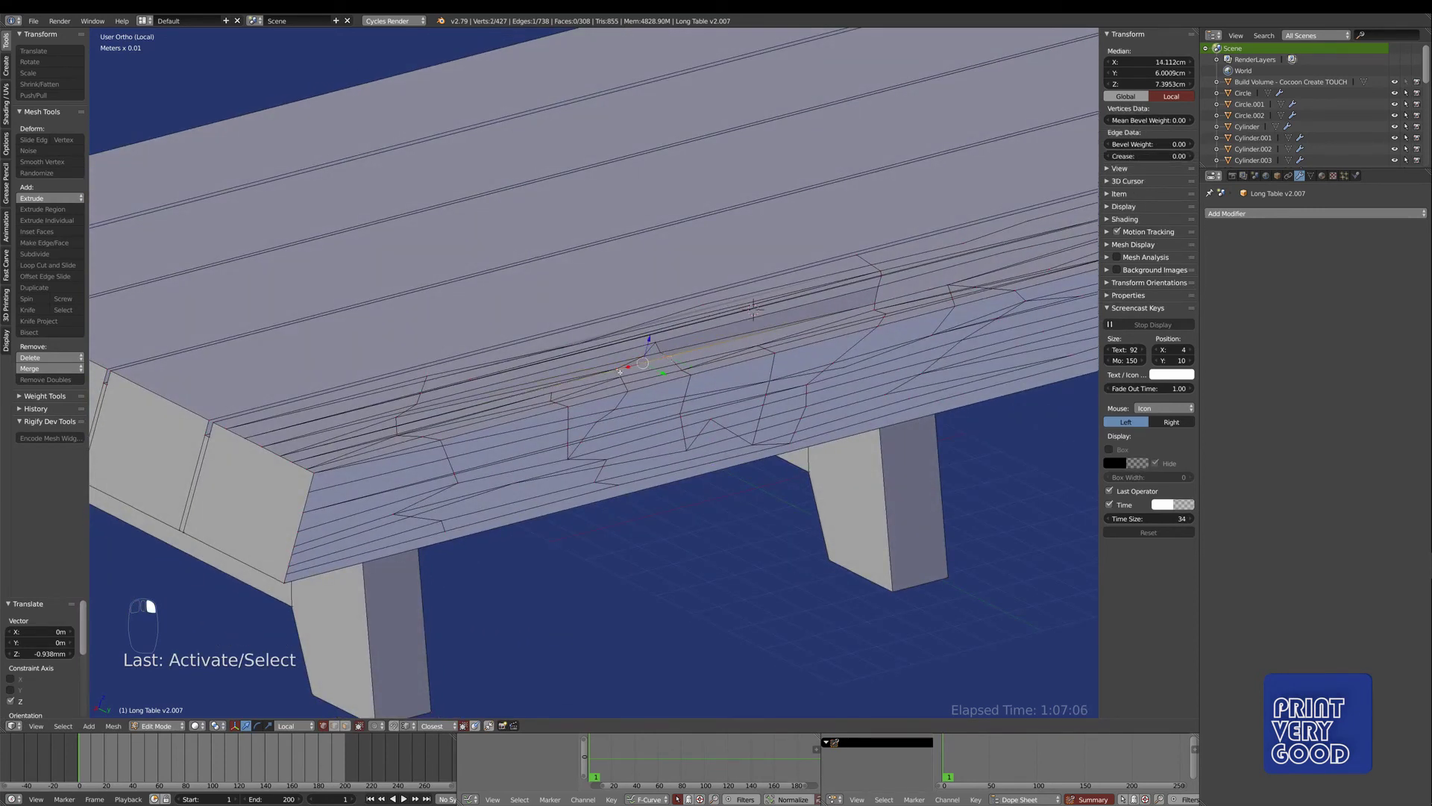
click(650, 337)
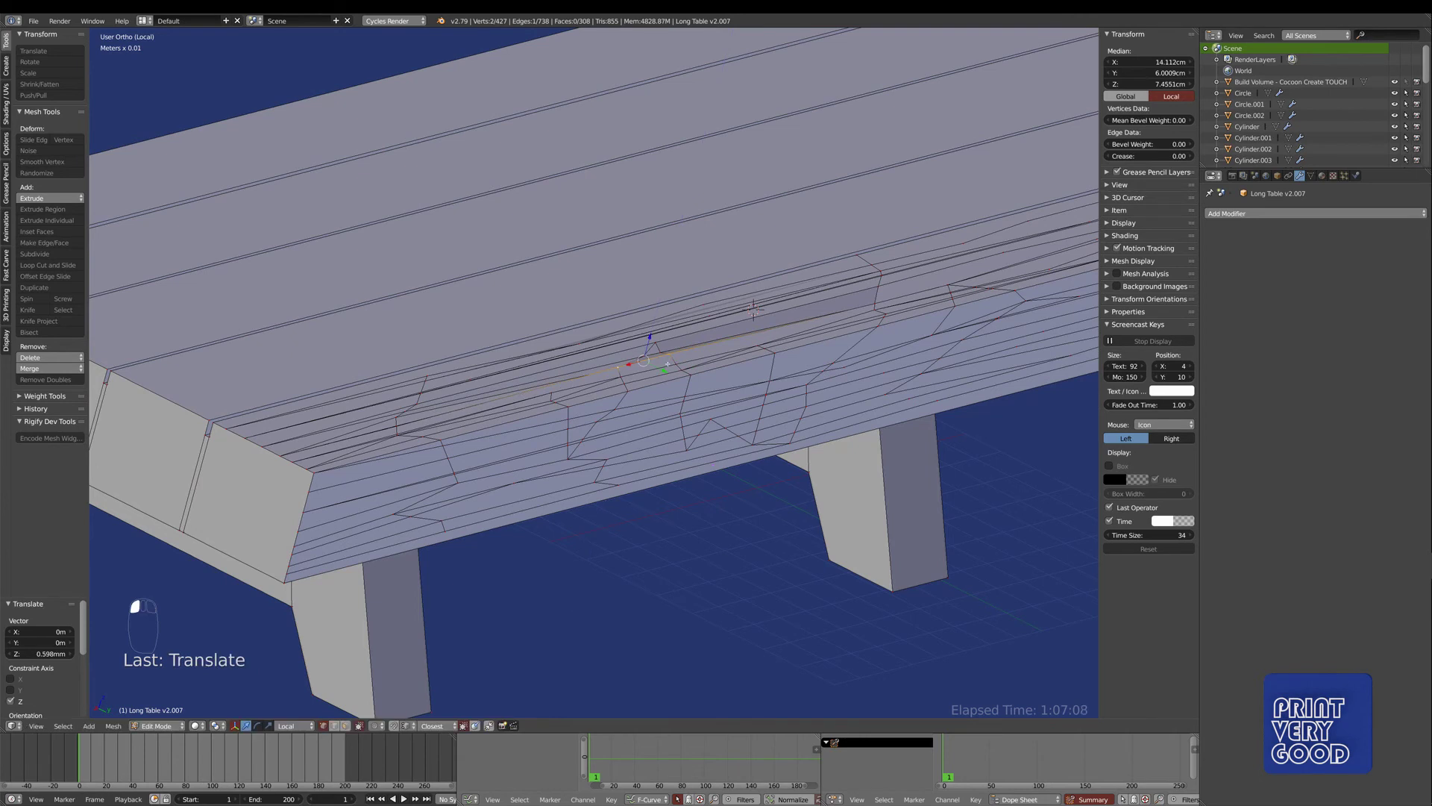
right_click(653, 353)
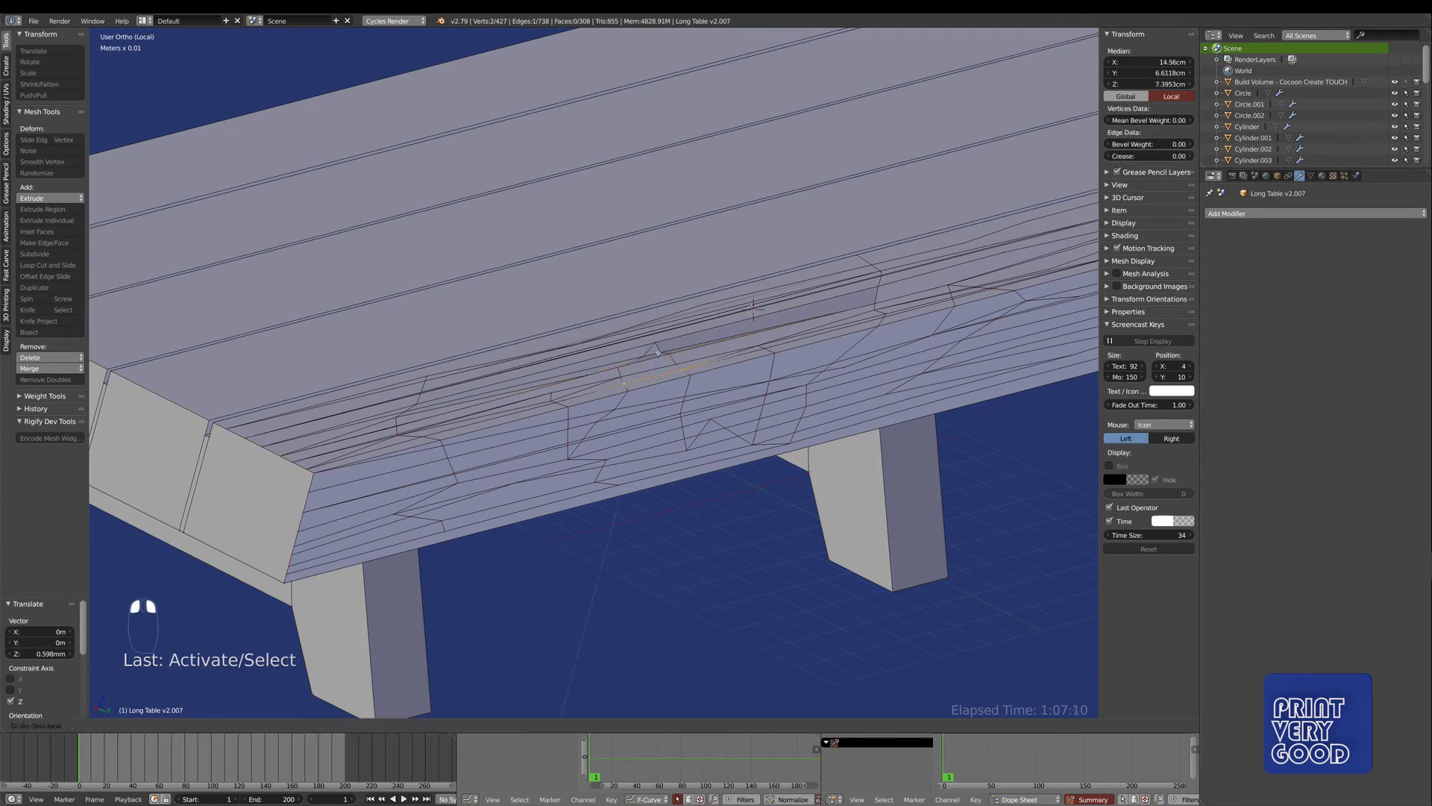
click(658, 349)
key(Tab)
middle_drag(658, 350, 592, 440)
scroll(631, 505, up, 5)
scroll(631, 505, down, 5)
scroll(766, 356, up, 5)
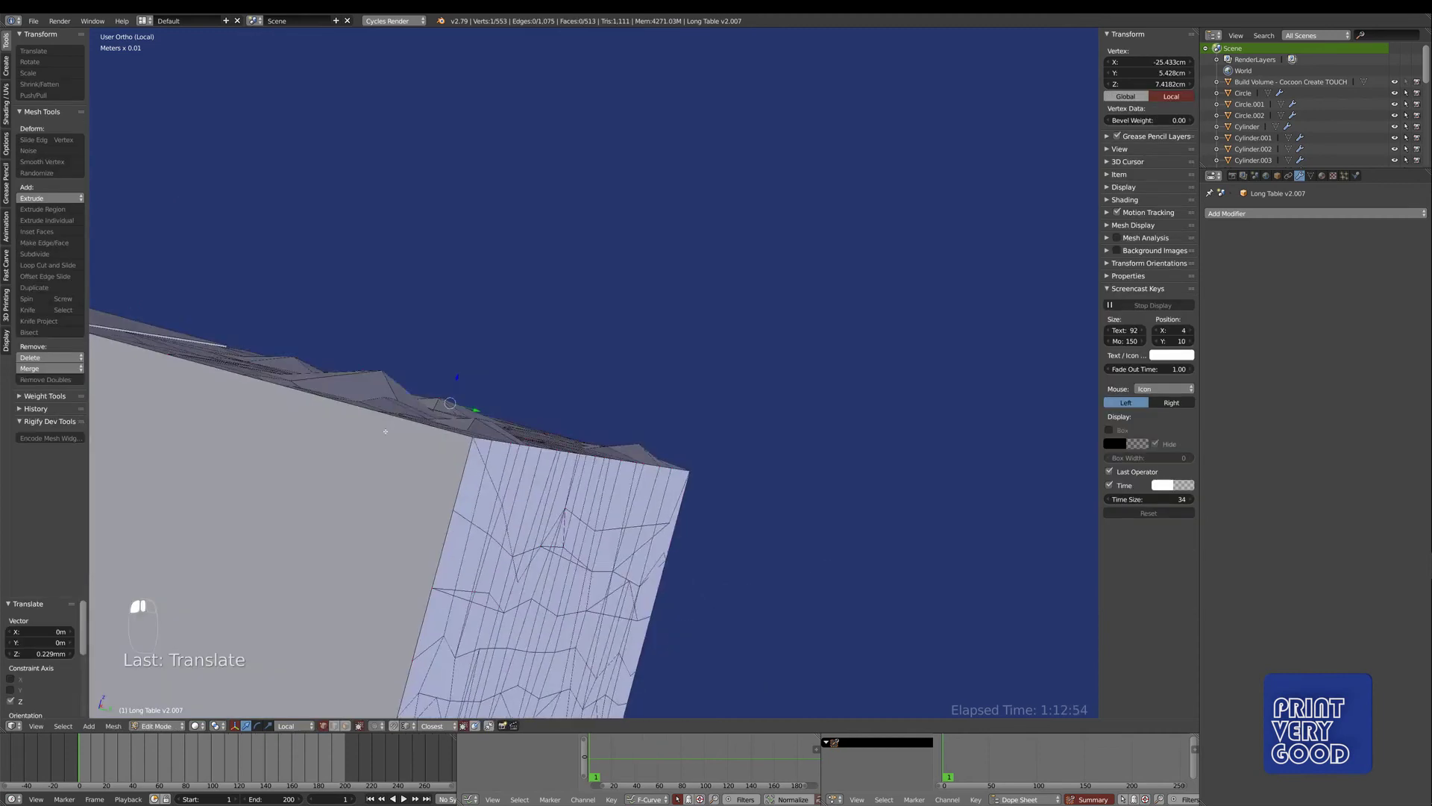
- Shift individual top vertices near the front plank's end along Z to make its grain surface uneven
middle_drag(386, 431, 384, 414)
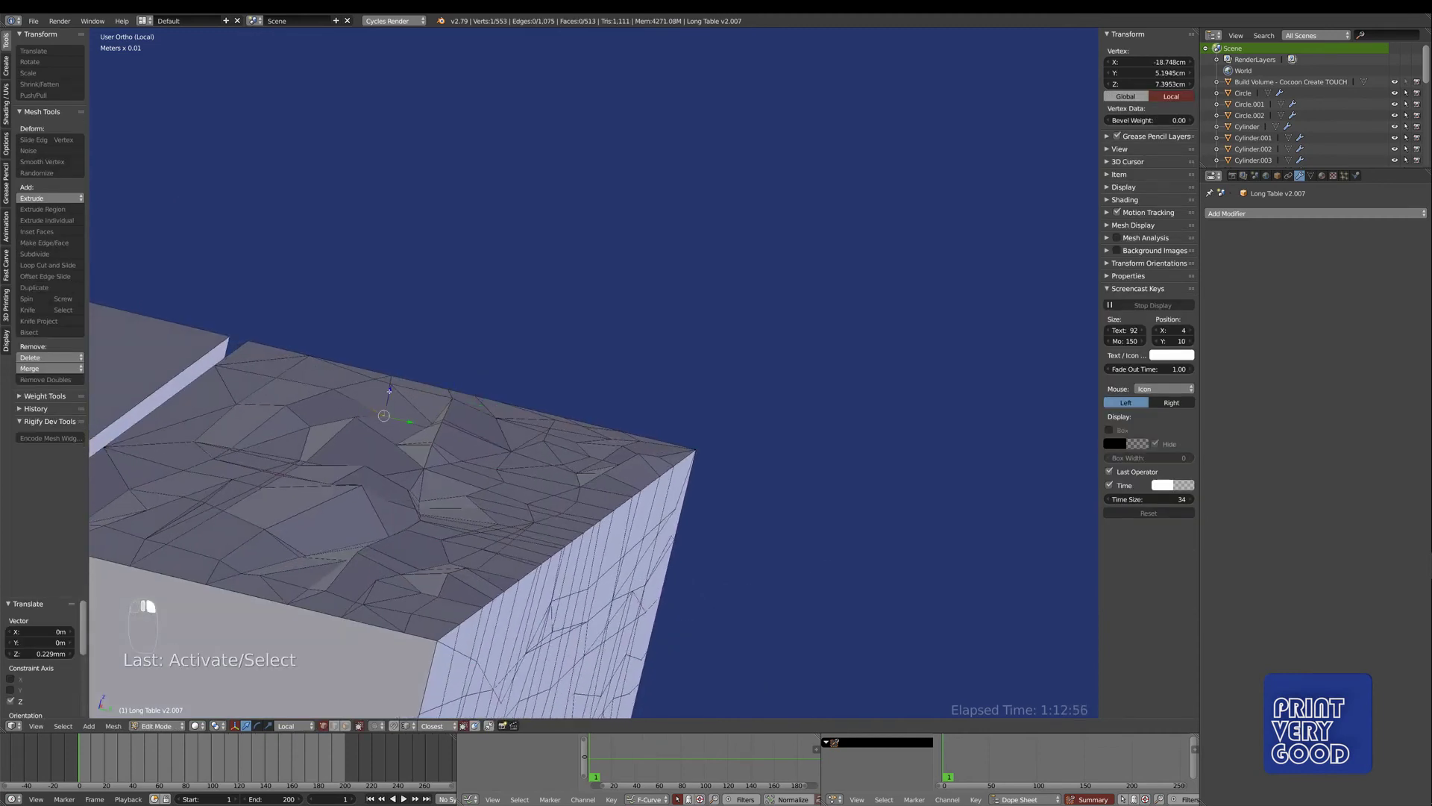
click(388, 387)
click(339, 365)
click(382, 354)
click(228, 404)
- Inspect the front plank's faceted top and side surfaces in object mode and return to edit mode
key(Tab)
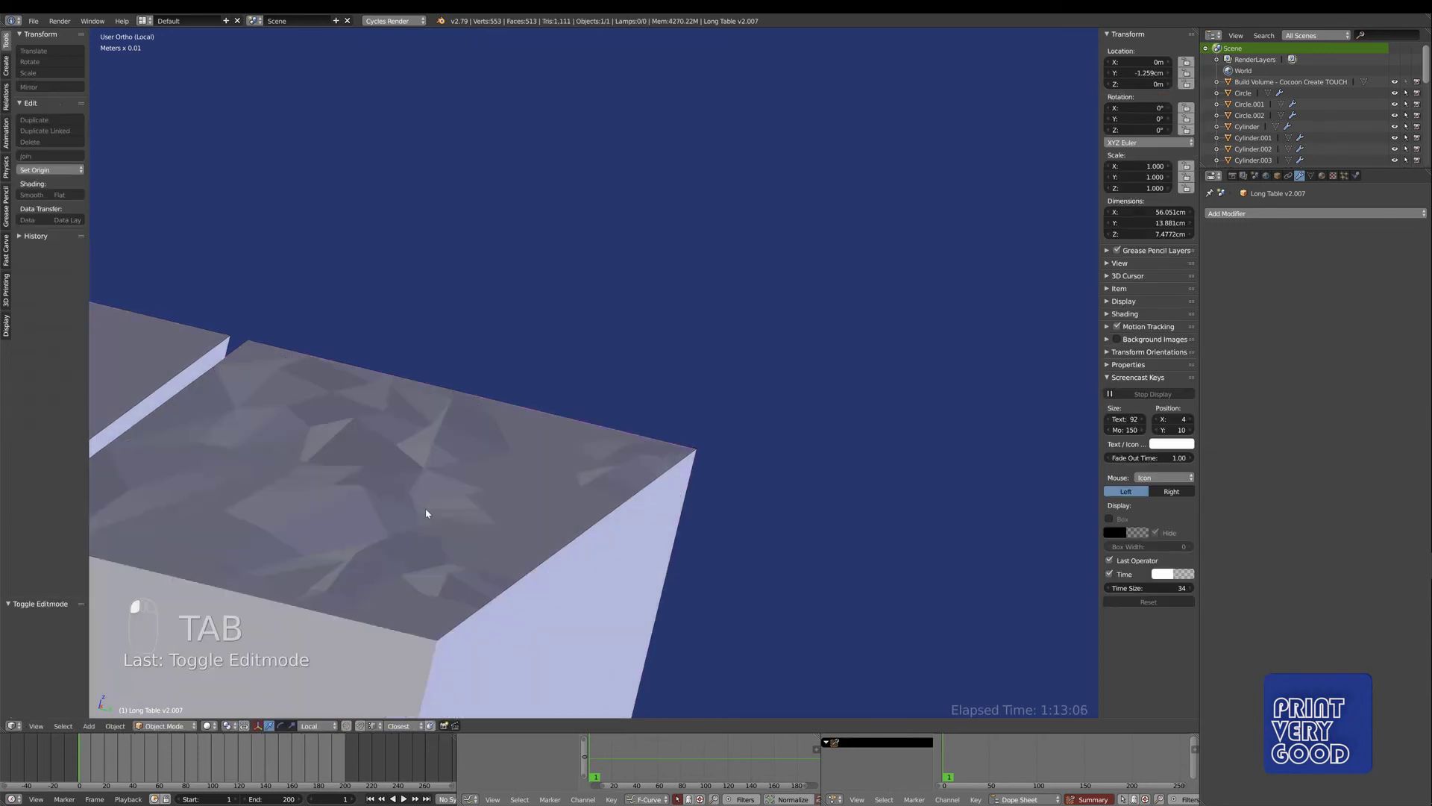
middle_drag(425, 512, 693, 322)
scroll(407, 509, up, 5)
scroll(428, 515, down, 6)
scroll(396, 550, up, 3)
scroll(648, 329, up, 2)
key(Tab)
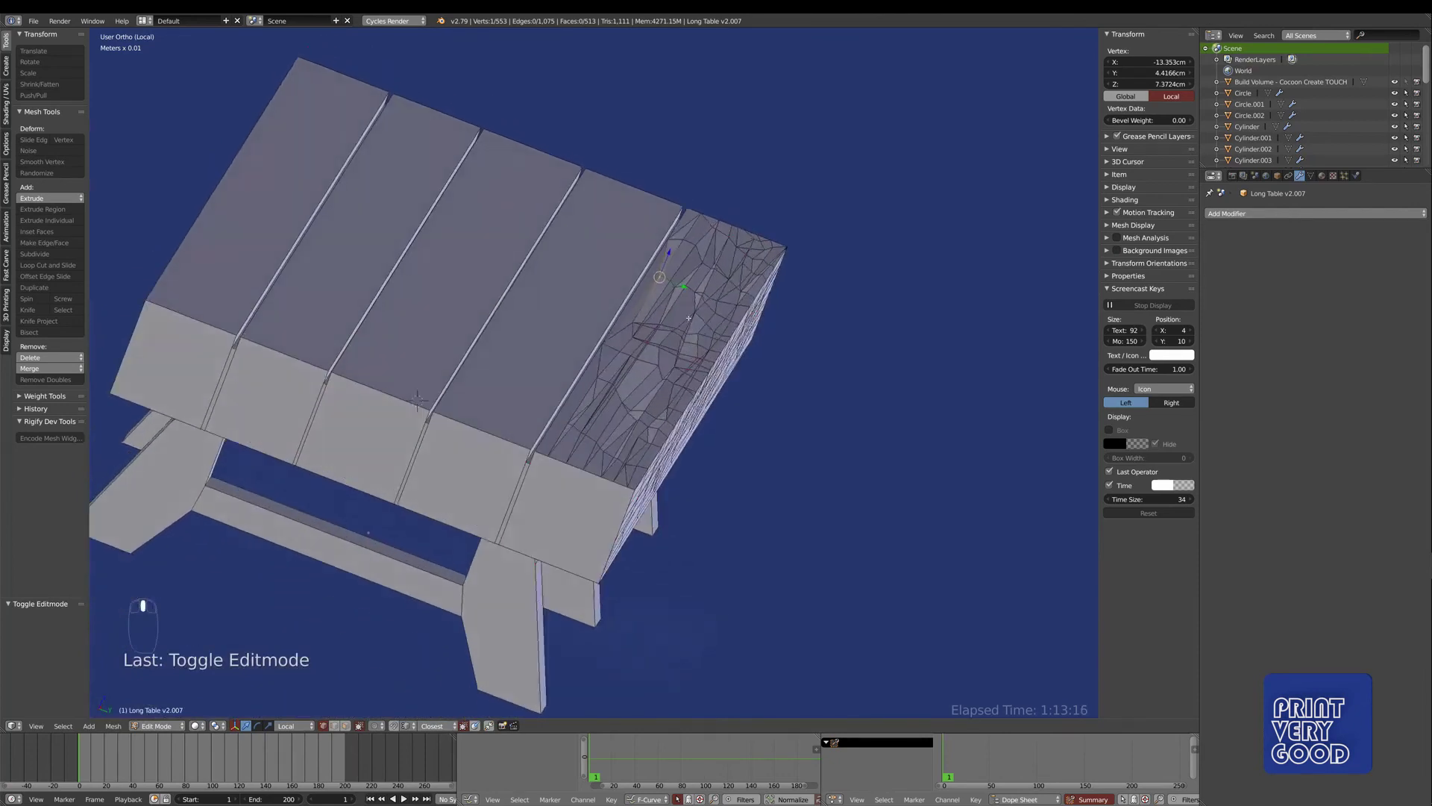
- Raise the four-vertex edge path along the front plank's top outer edge by 0.389 mm along Z and check the result in object mode
scroll(693, 322, up, 4)
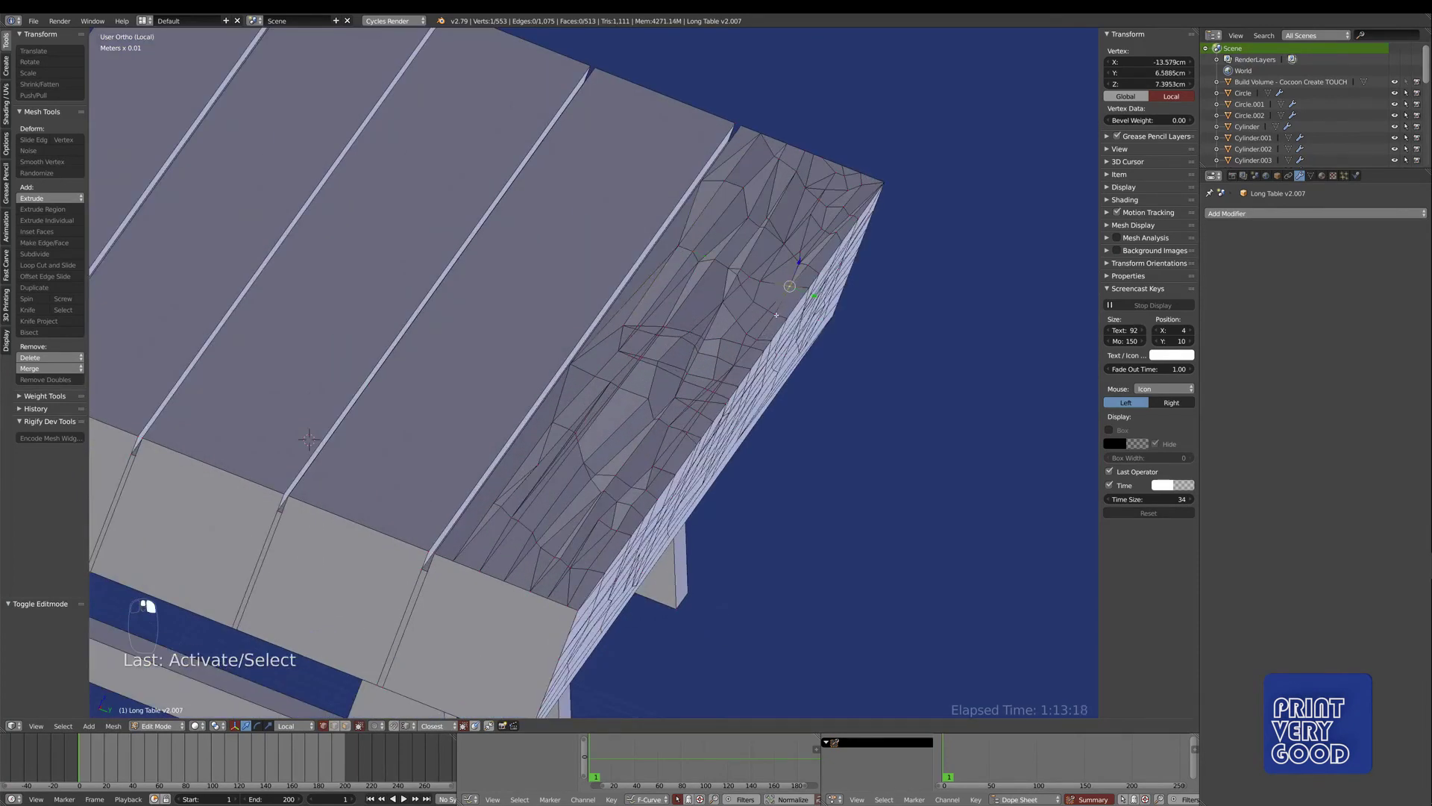
ctrl+right_click(758, 338)
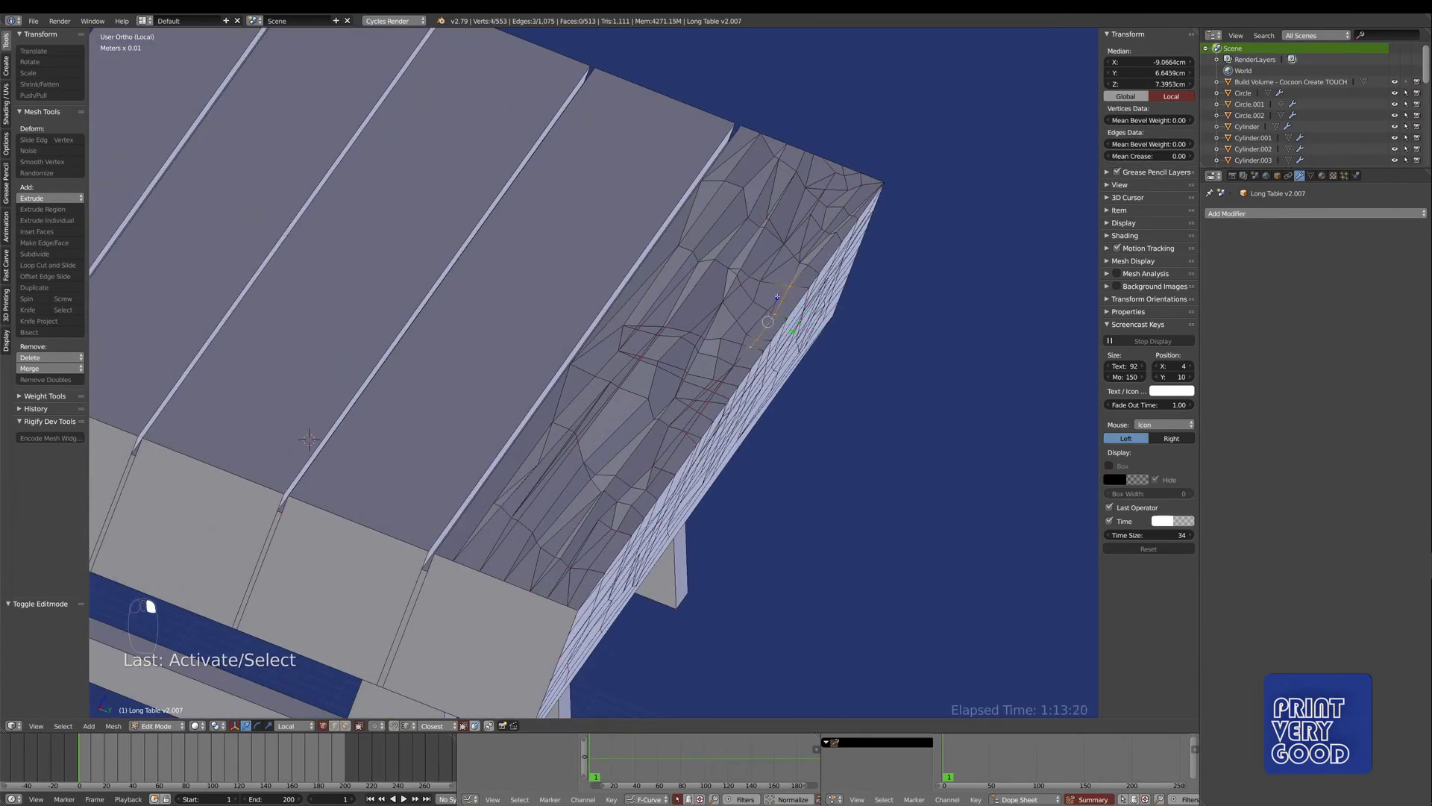
drag(777, 294, 777, 290)
middle_drag(778, 291, 734, 352)
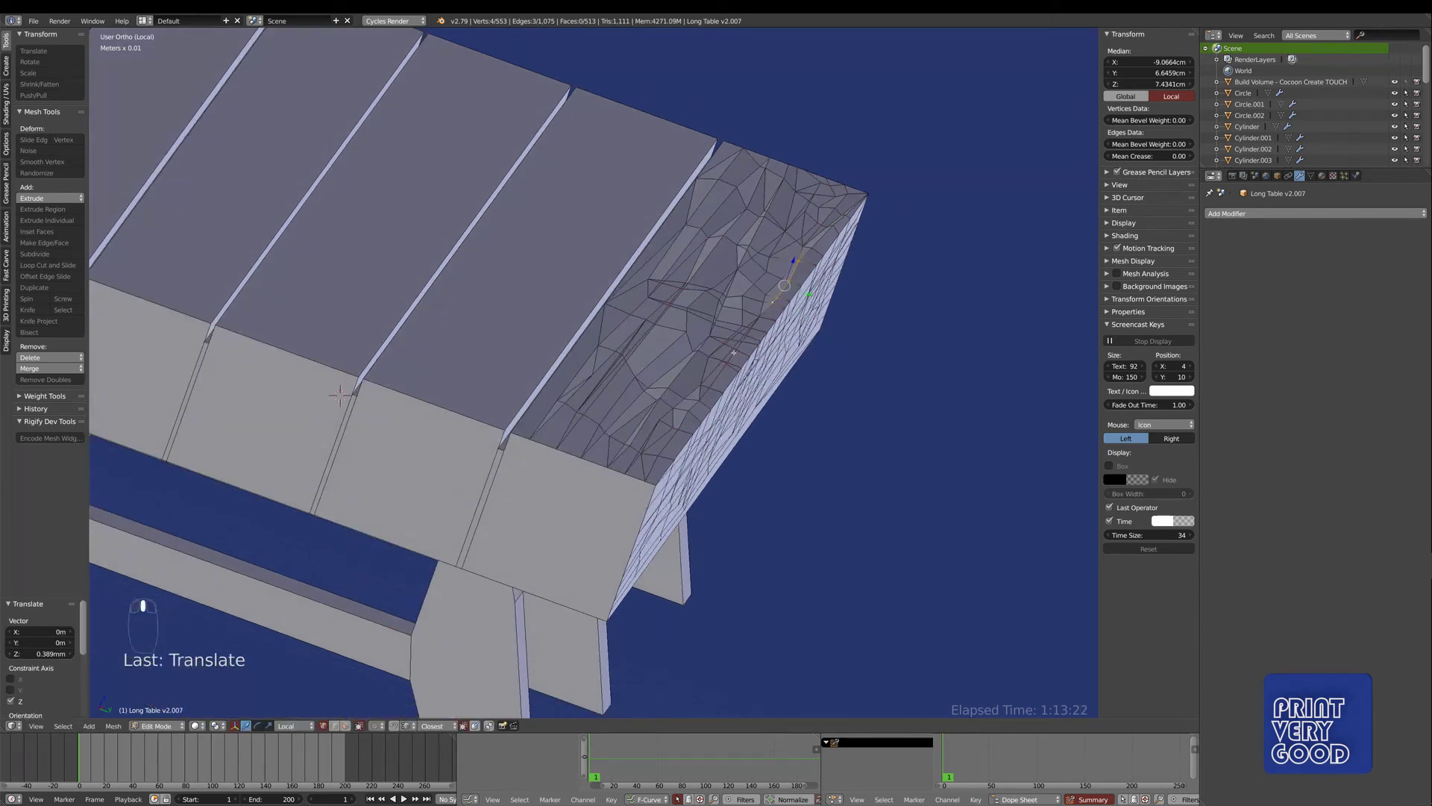
key(Tab)
middle_drag(340, 395, 323, 527)
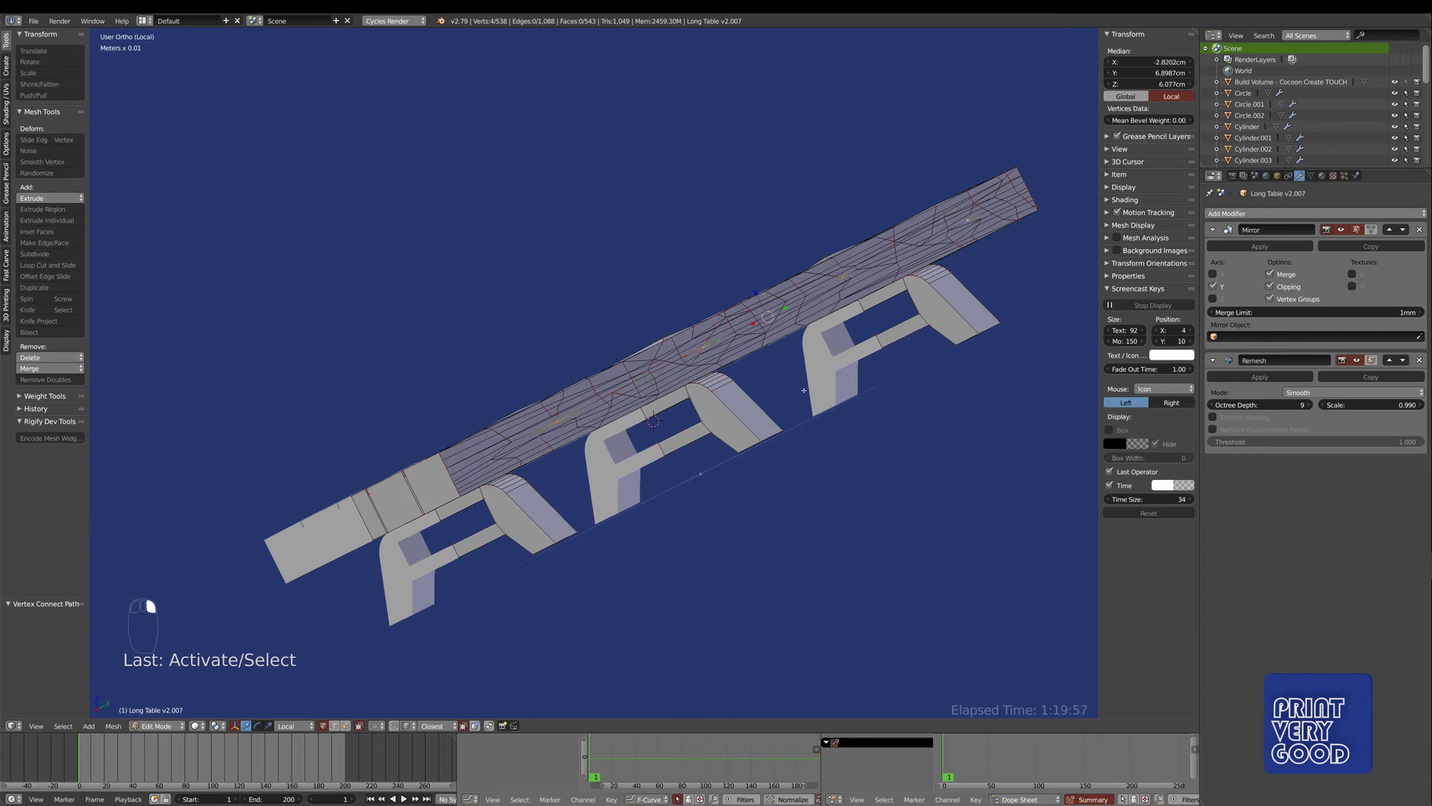
- Enable proportional editing for the tabletop mesh and set its falloff to Random
middle_drag(803, 390, 516, 611)
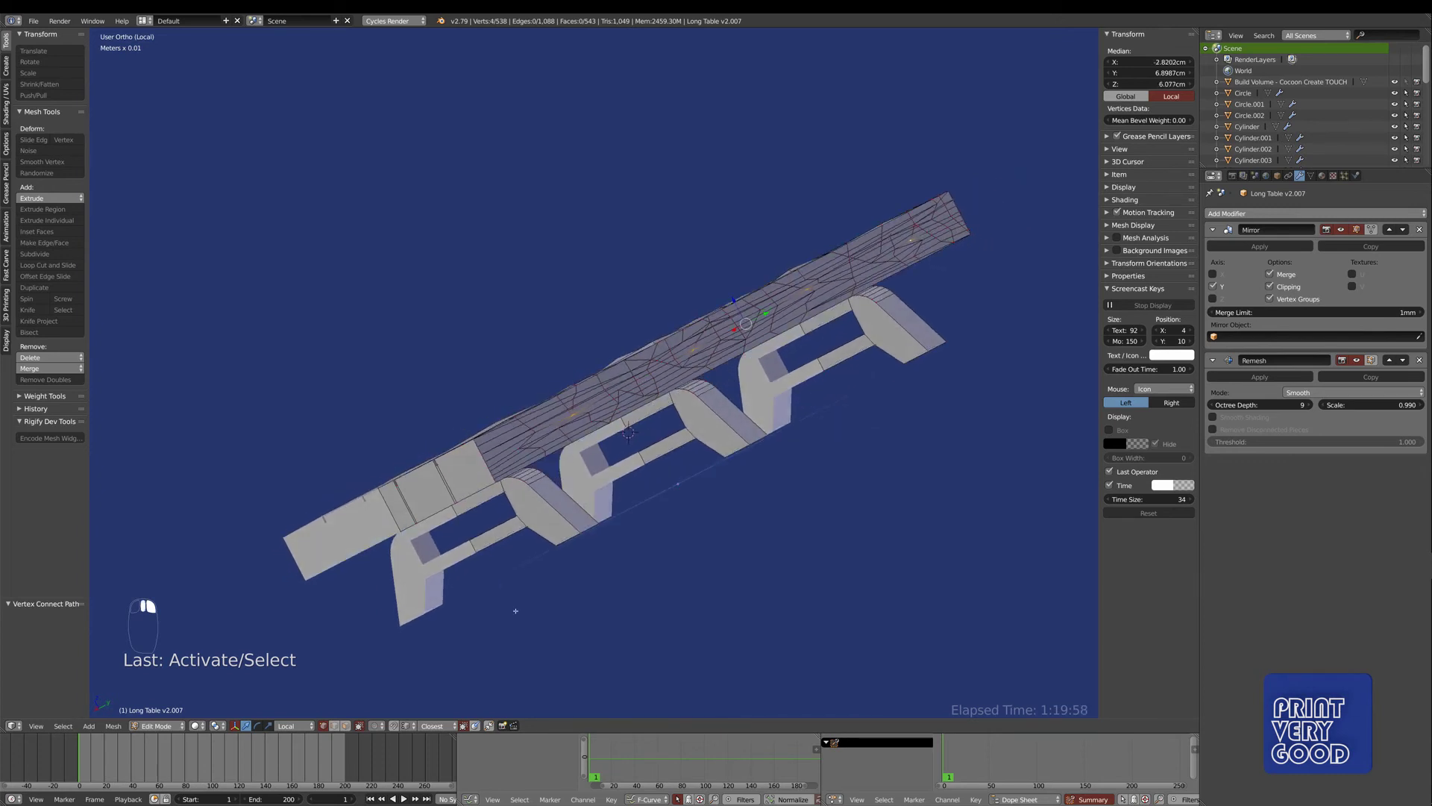
click(376, 725)
click(391, 675)
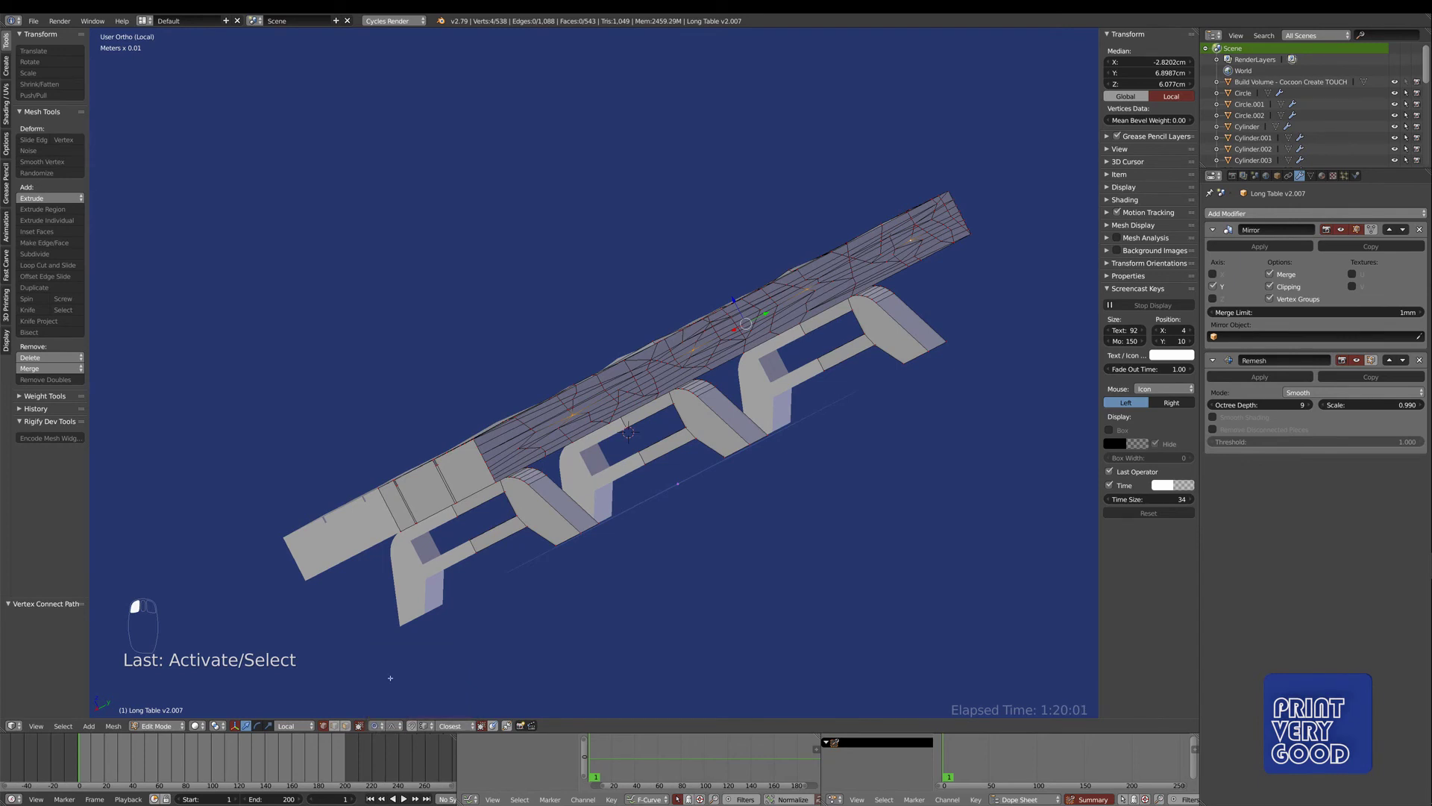
click(381, 726)
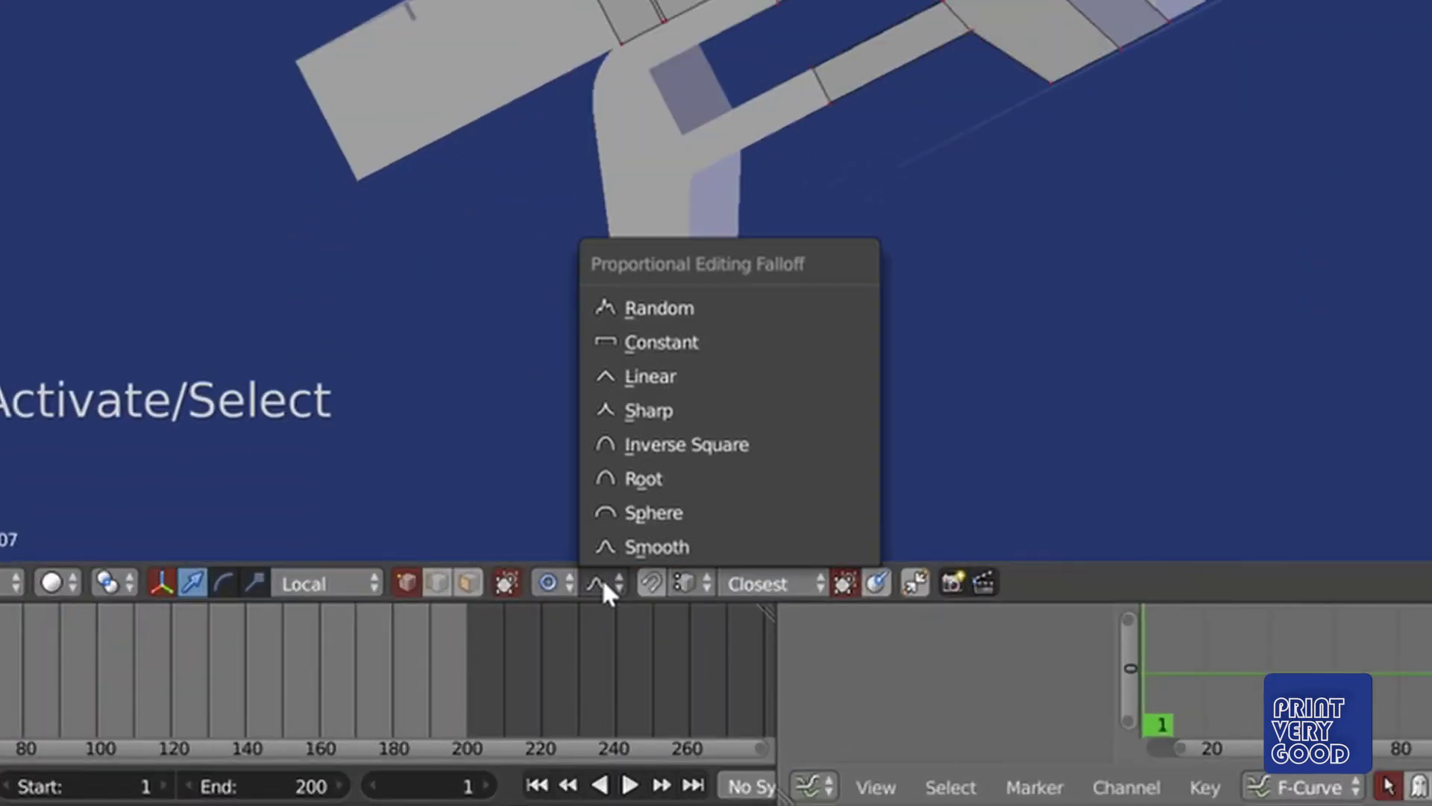
click(677, 312)
- Move the selected front plank vertices 3.3 mm along Y with random proportional falloff, adjusting the influence radius to roughen the side
middle_drag(664, 485, 709, 487)
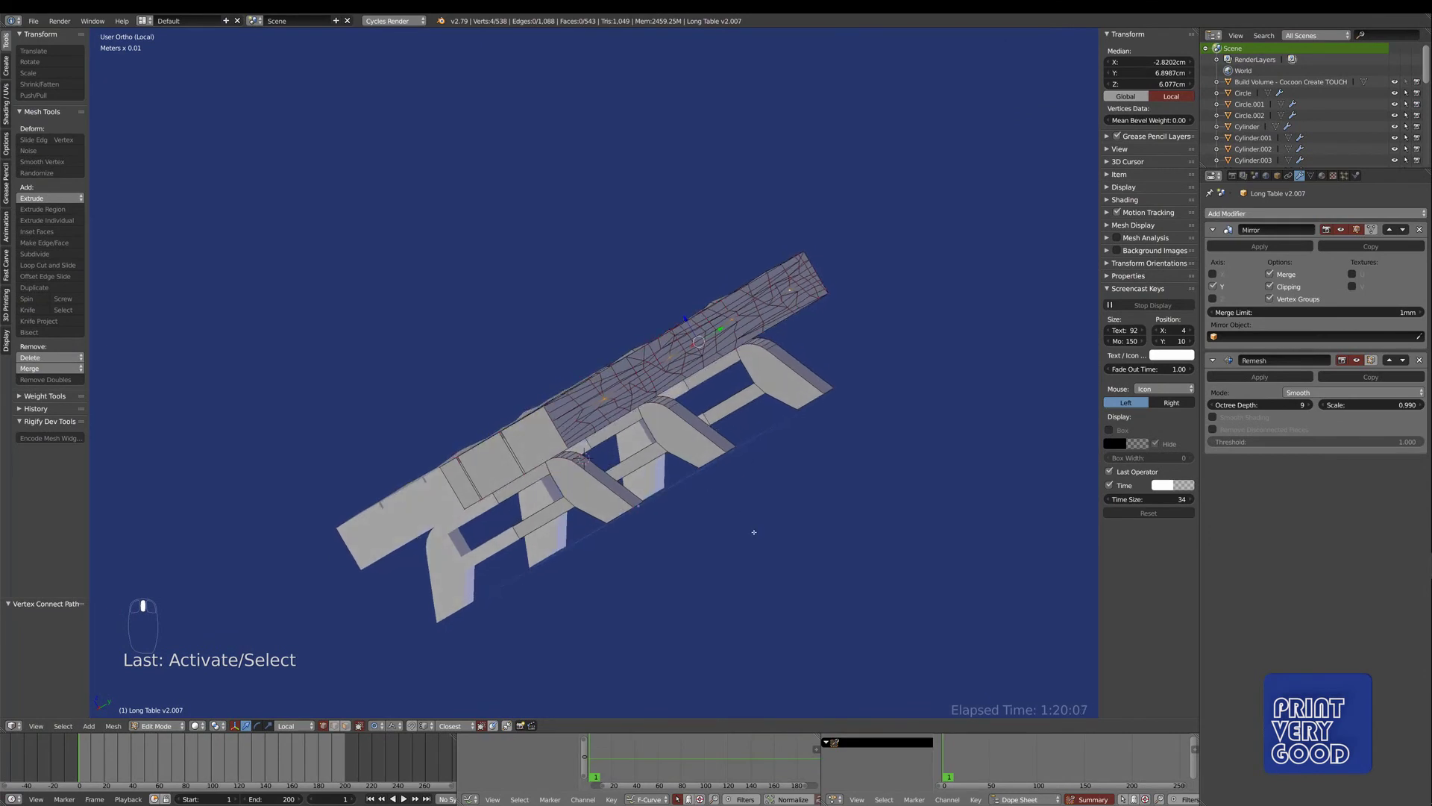
scroll(758, 530, up, 1)
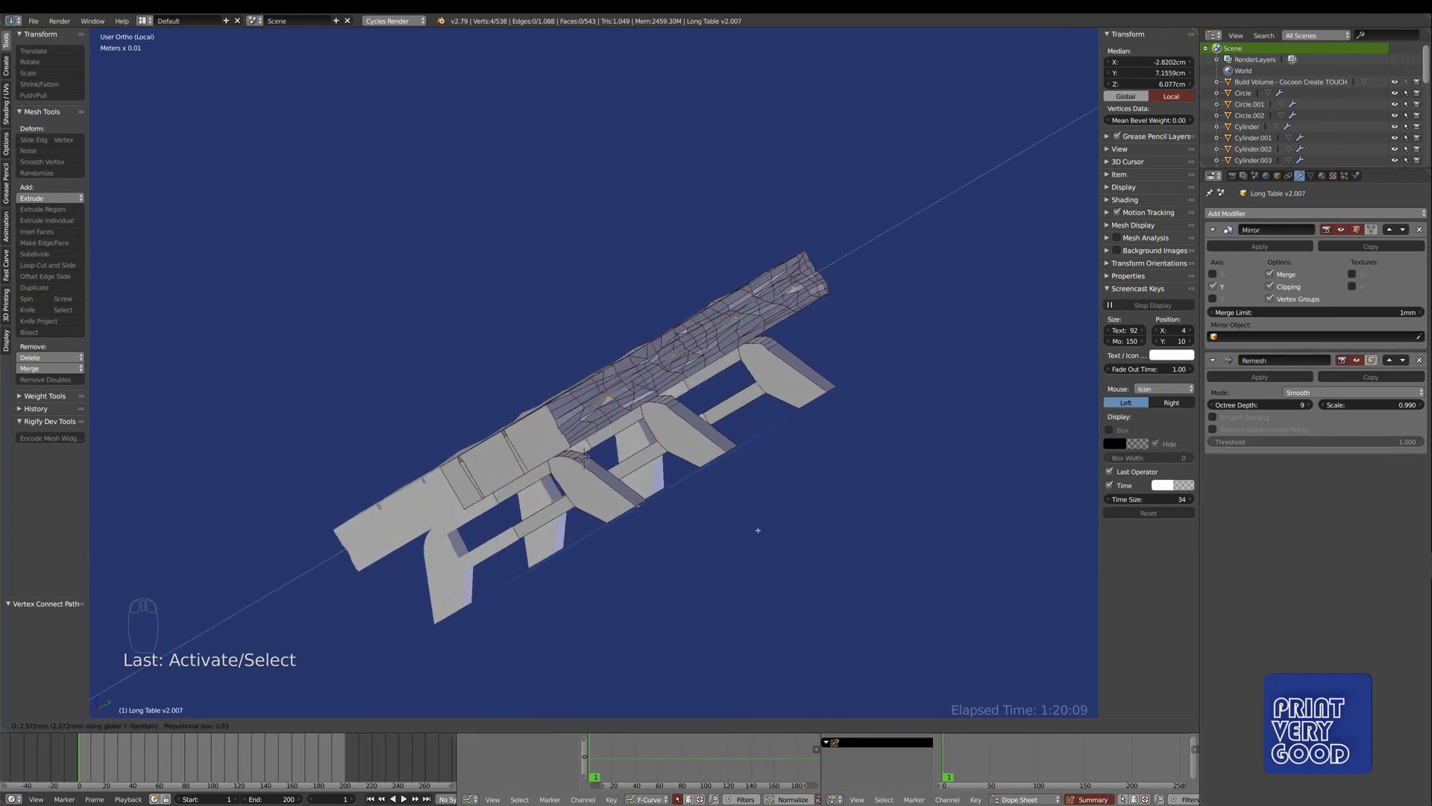
scroll(758, 529, down, 20)
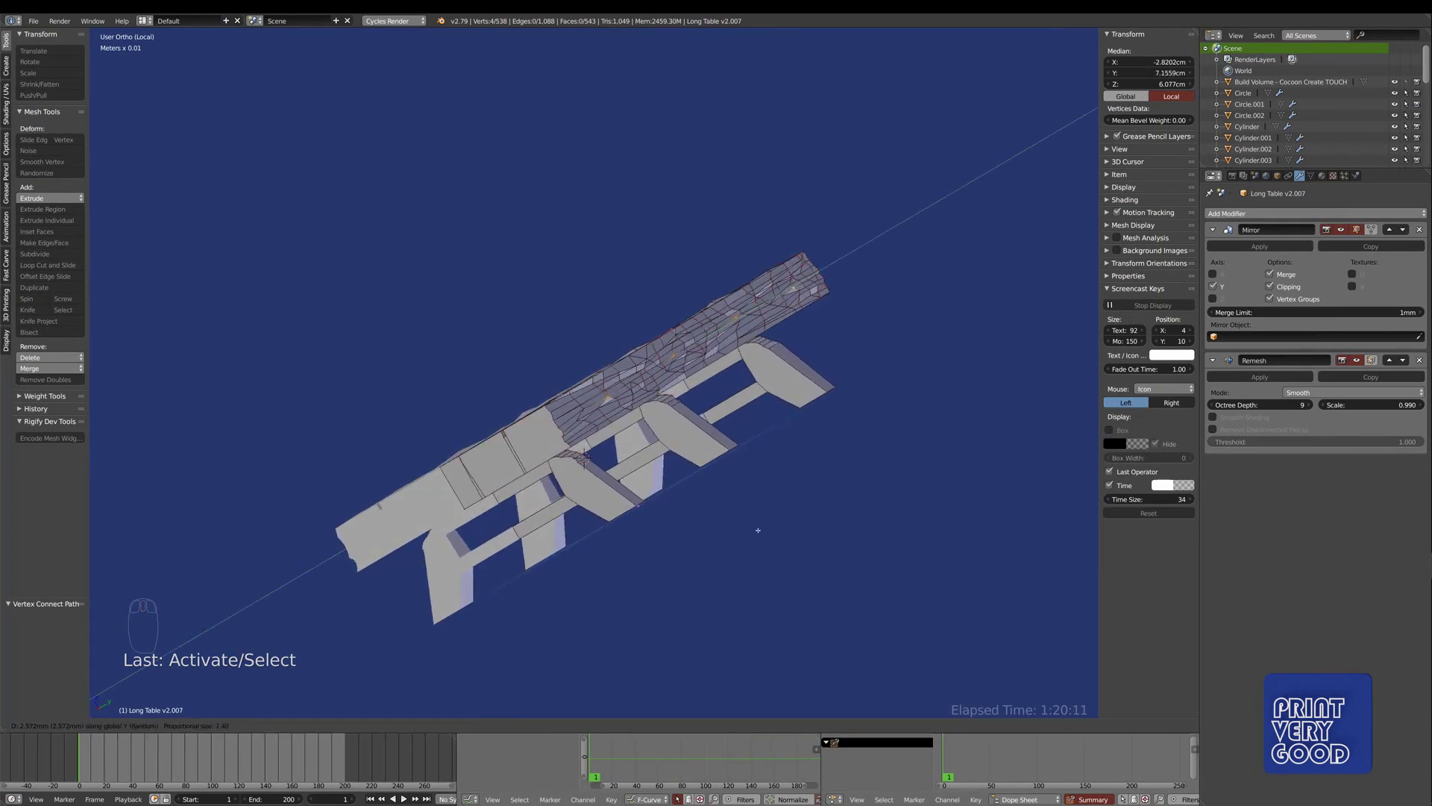
scroll(758, 530, down, 20)
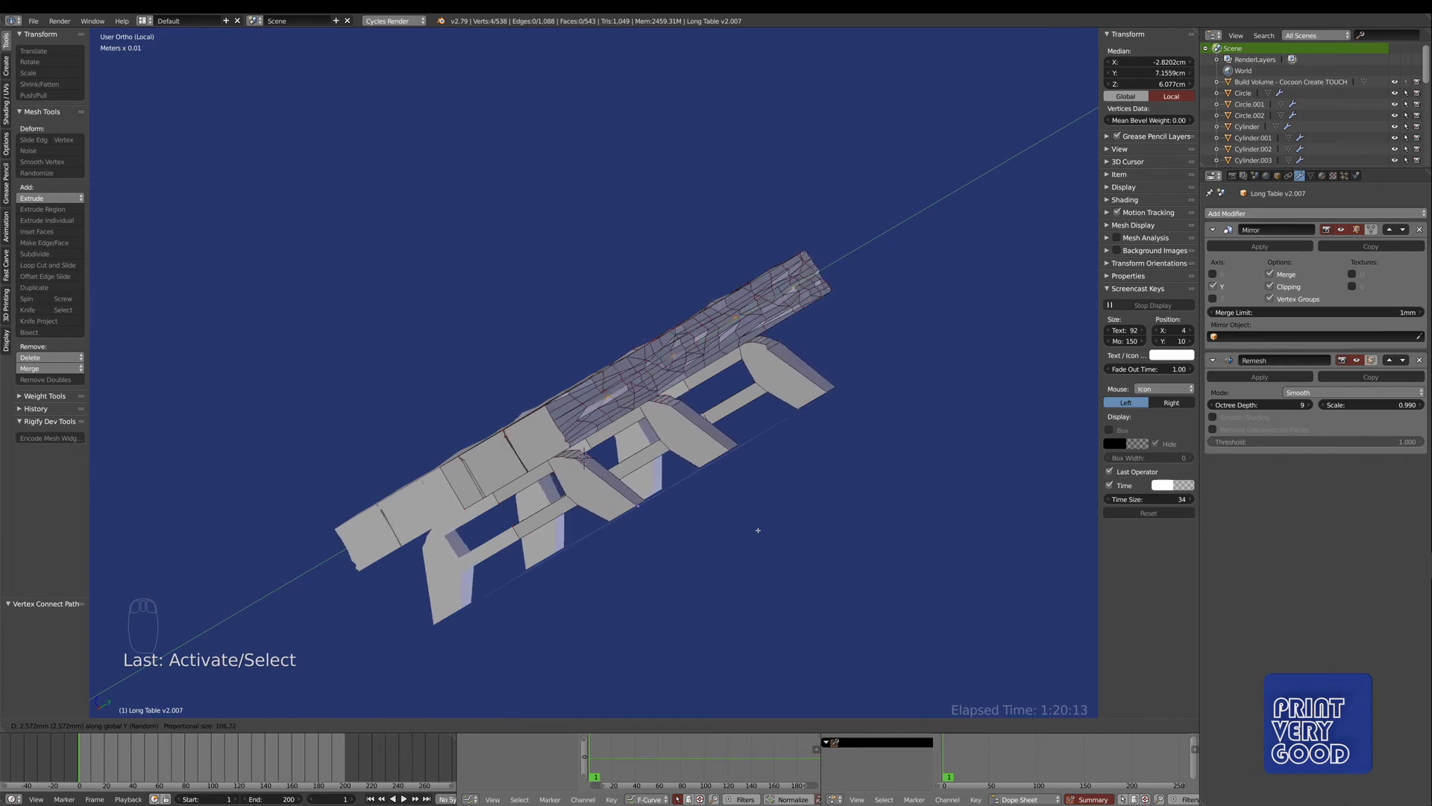
scroll(758, 530, up, 20)
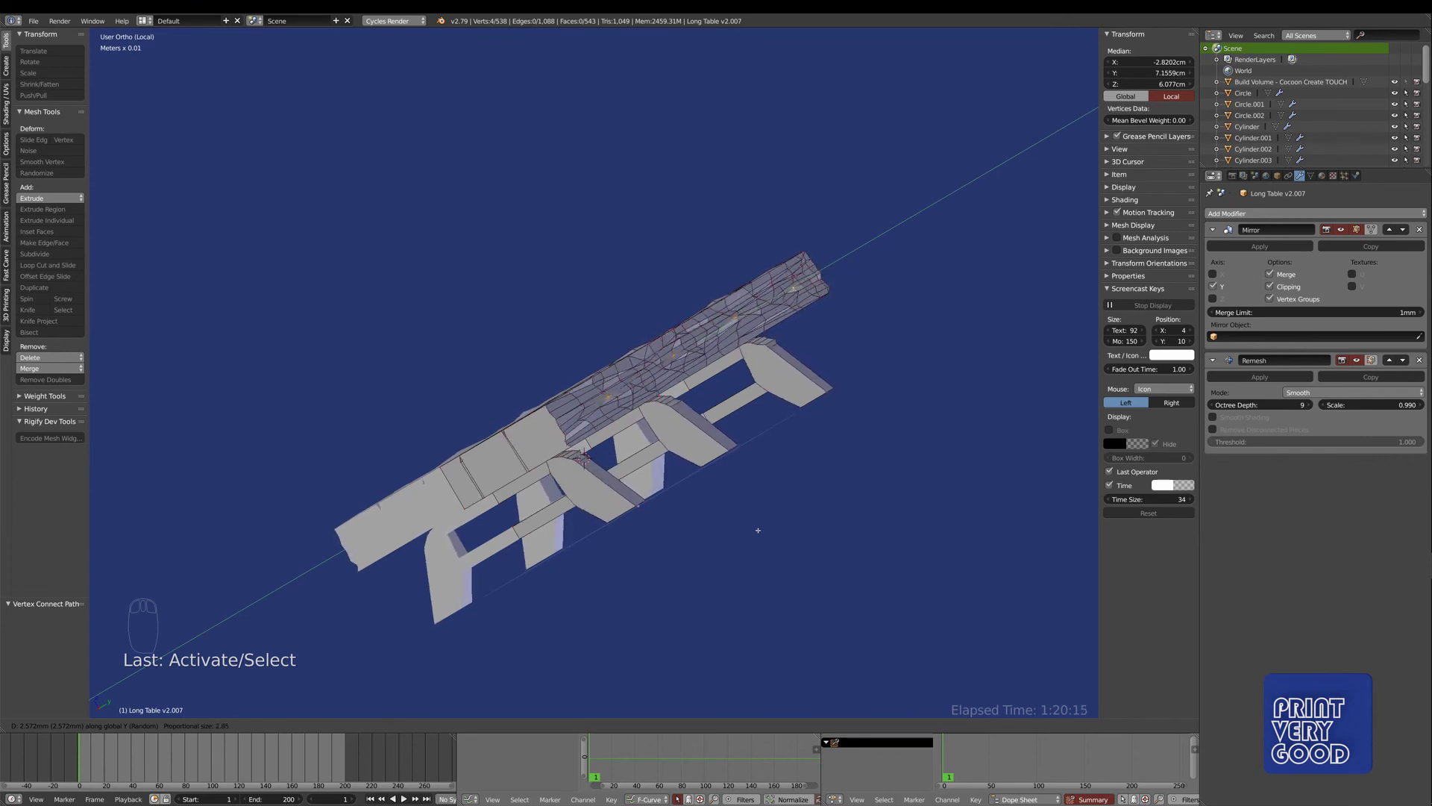
scroll(758, 529, up, 20)
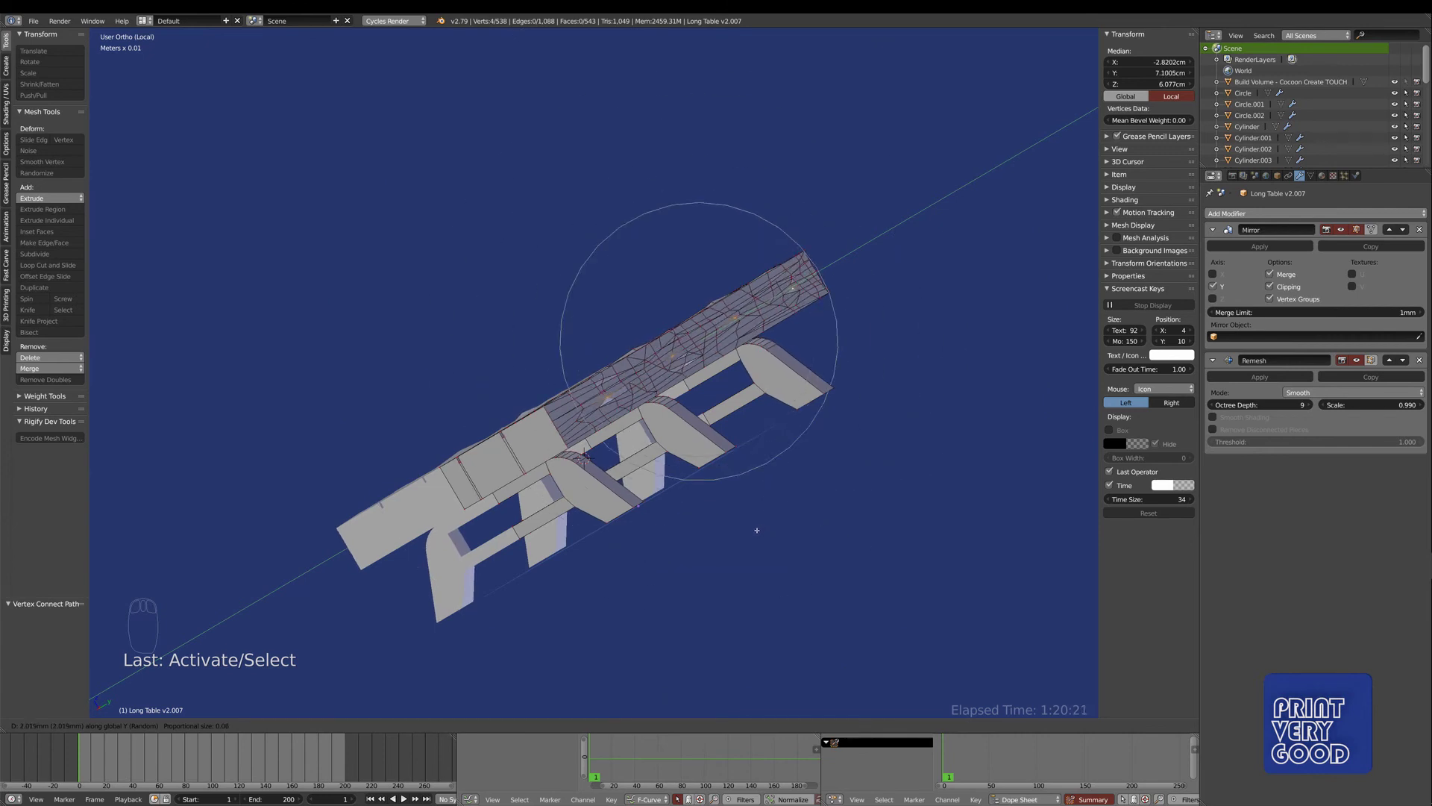
click(759, 529)
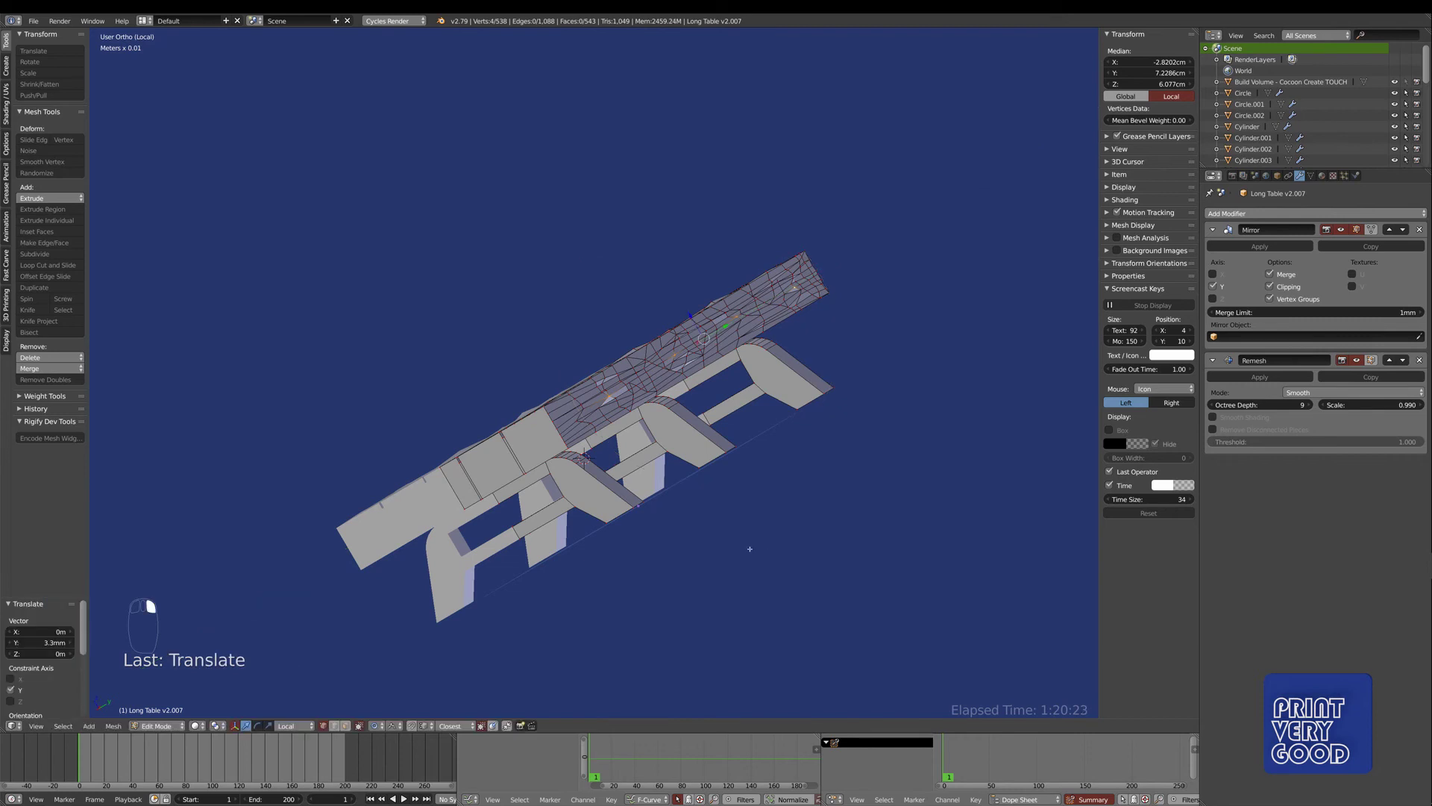
- Examine the randomized grain on the table's side and top from several angles, switching between object and edit mode
key(Tab)
middle_drag(727, 597, 414, 411)
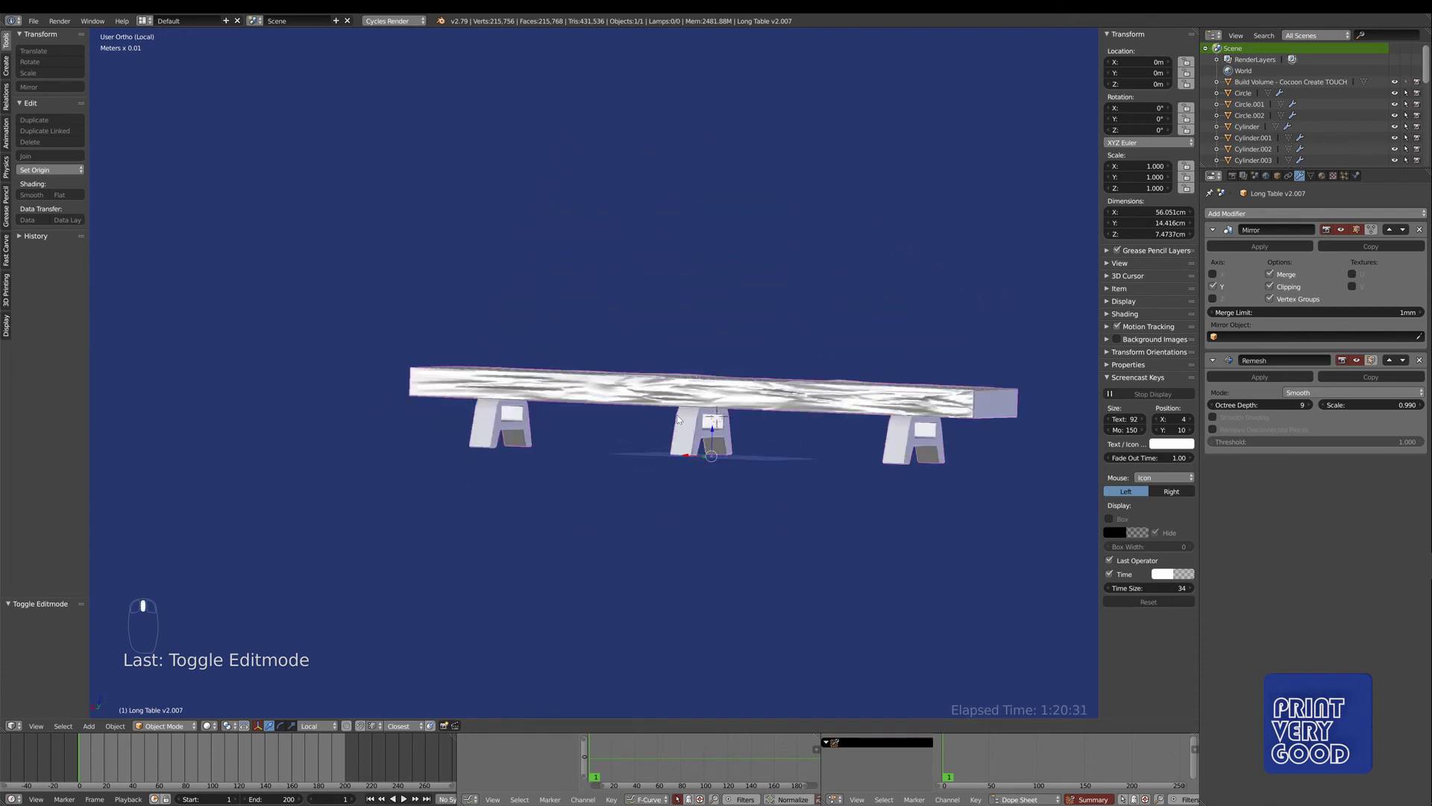
scroll(625, 420, up, 2)
middle_drag(694, 423, 597, 418)
scroll(537, 437, down, 2)
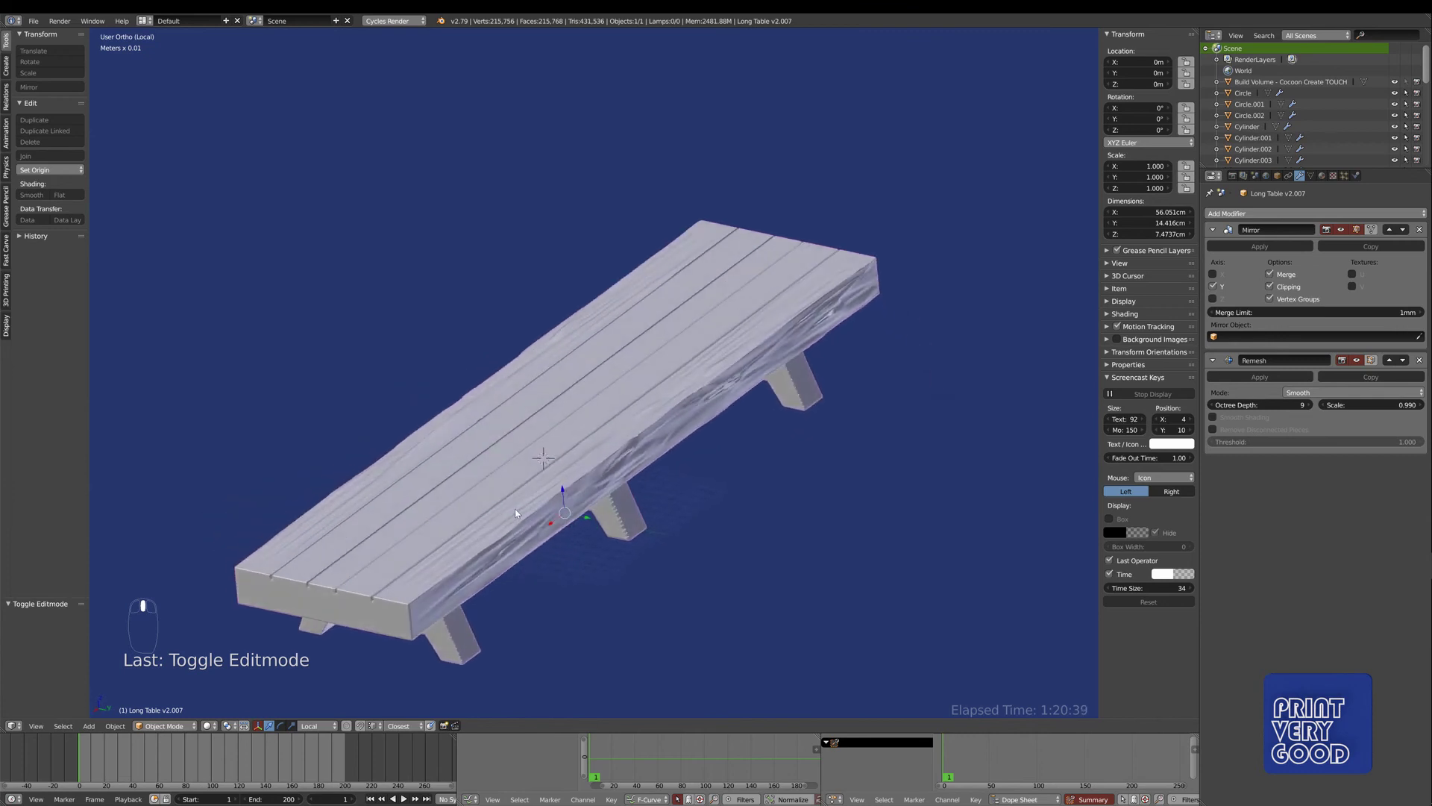
scroll(619, 407, up, 2)
key(Tab)
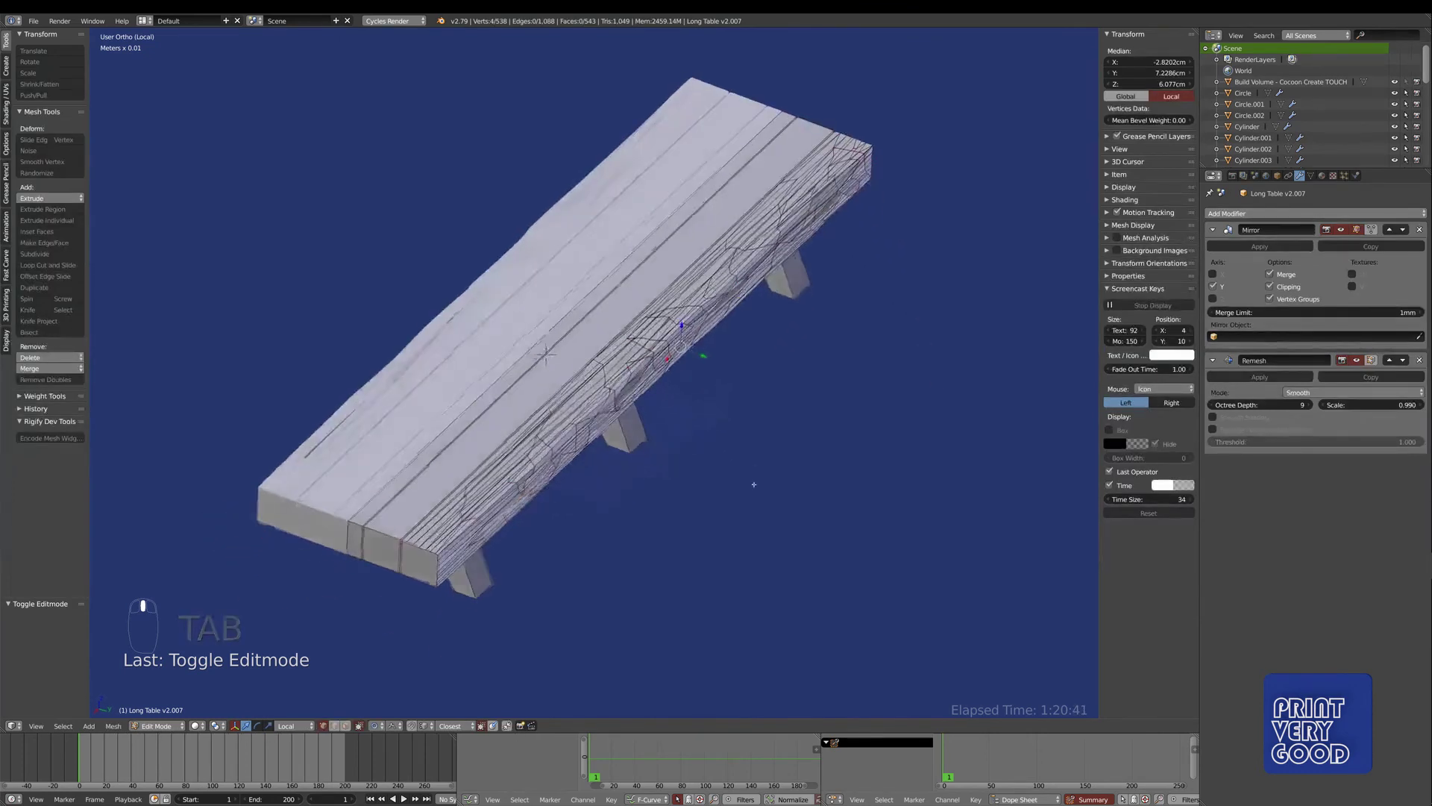
middle_drag(754, 486, 601, 466)
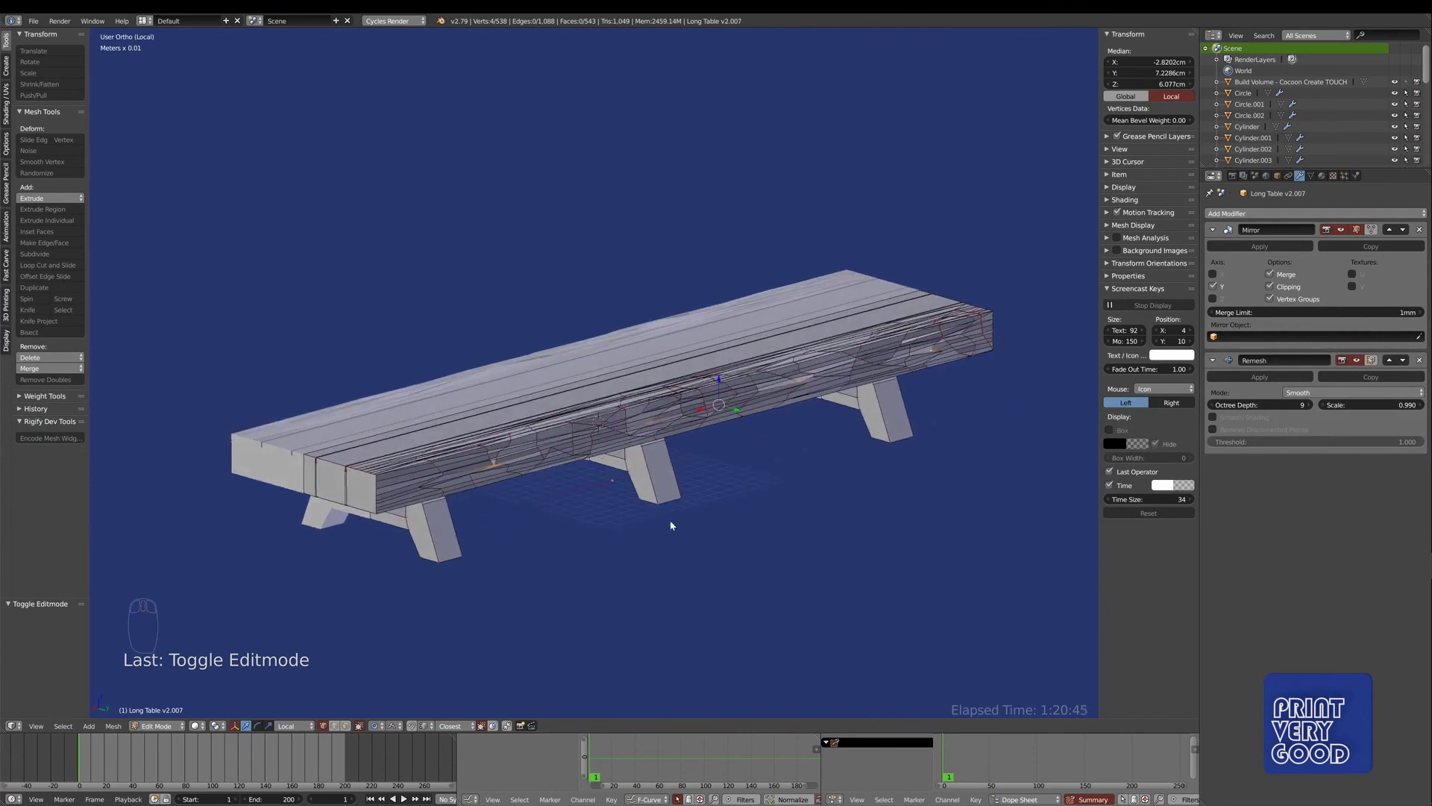
key(Tab)
middle_drag(722, 446, 750, 460)
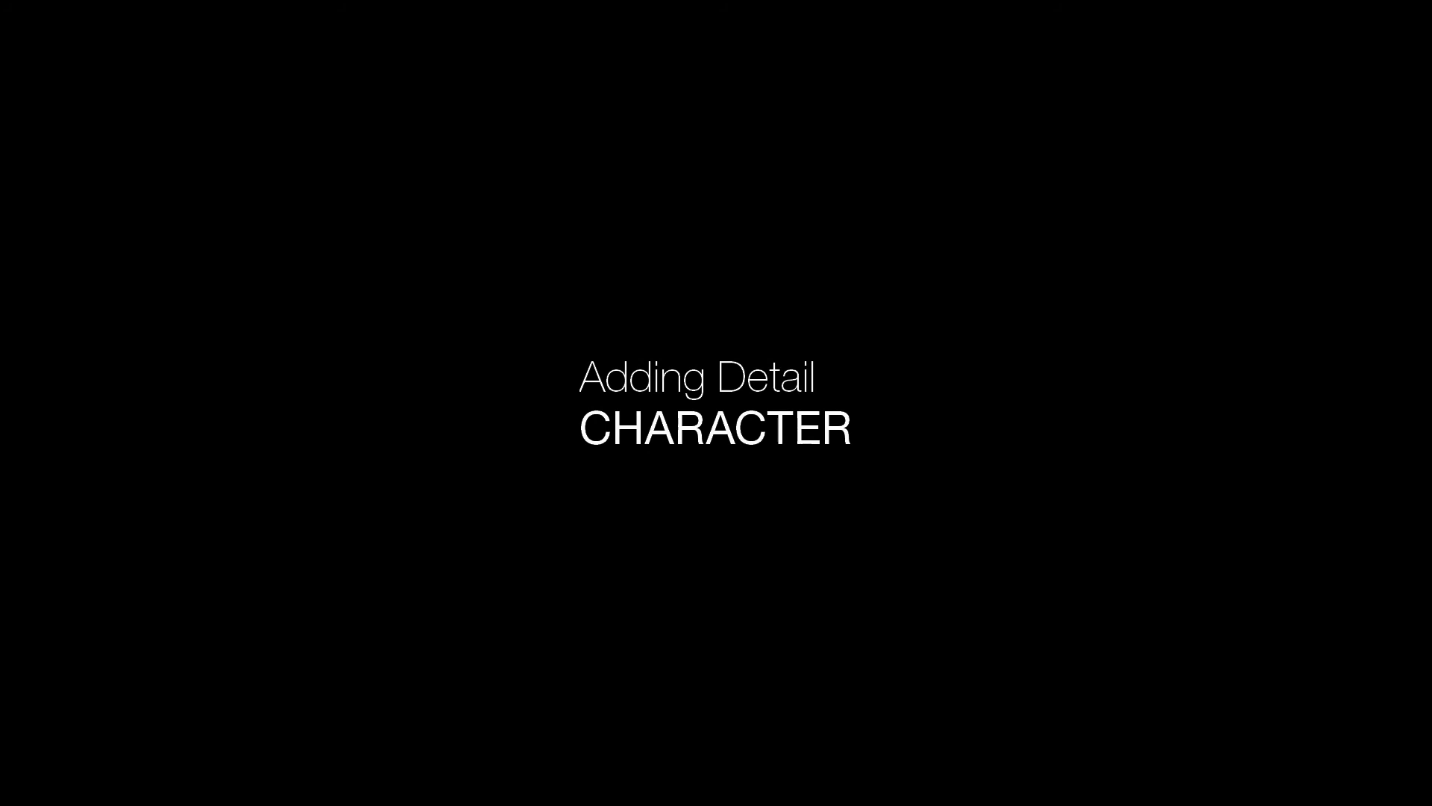
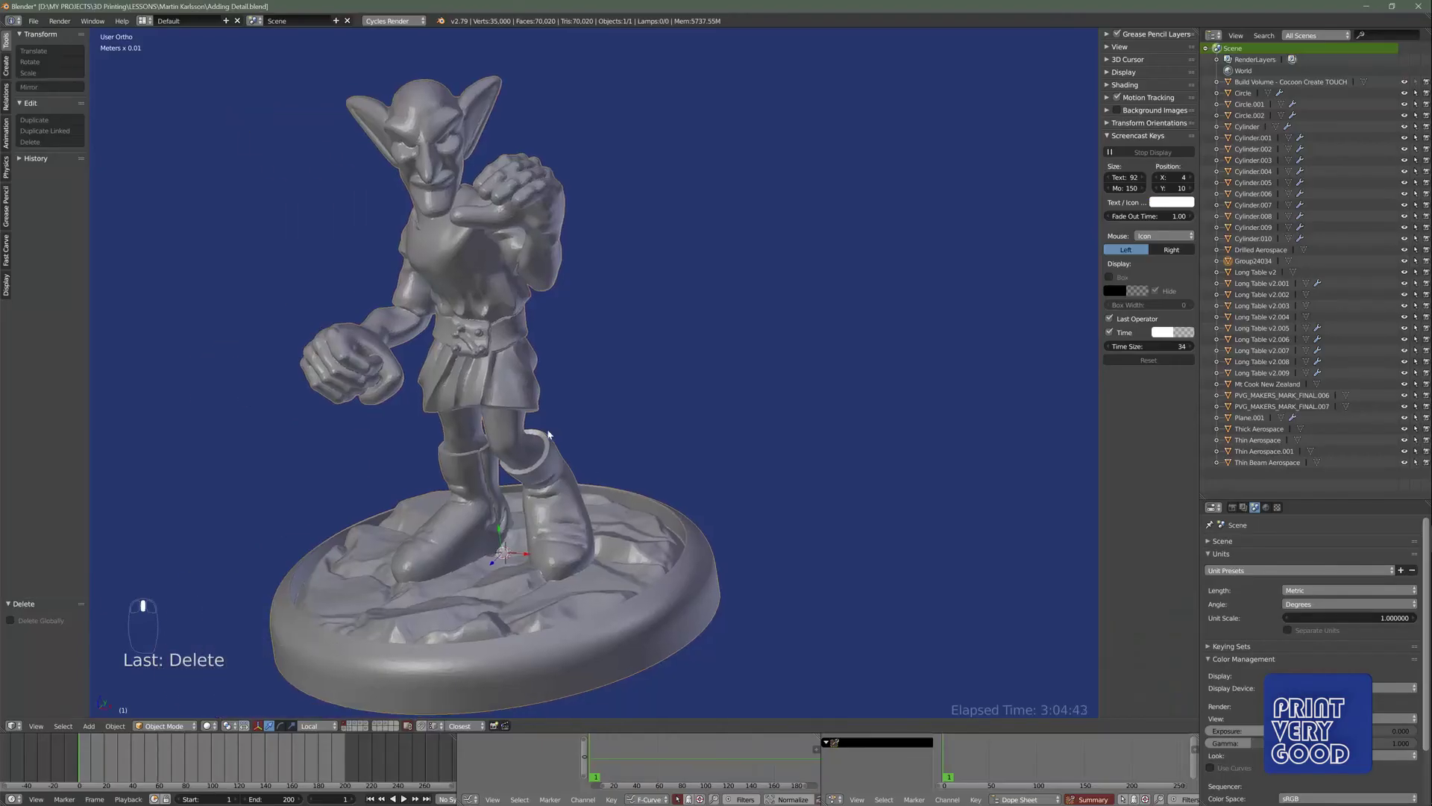
- Set the goblin figure's X, Y and Z scale to 0.01 and frame it in the view
middle_drag(649, 413, 1064, 313)
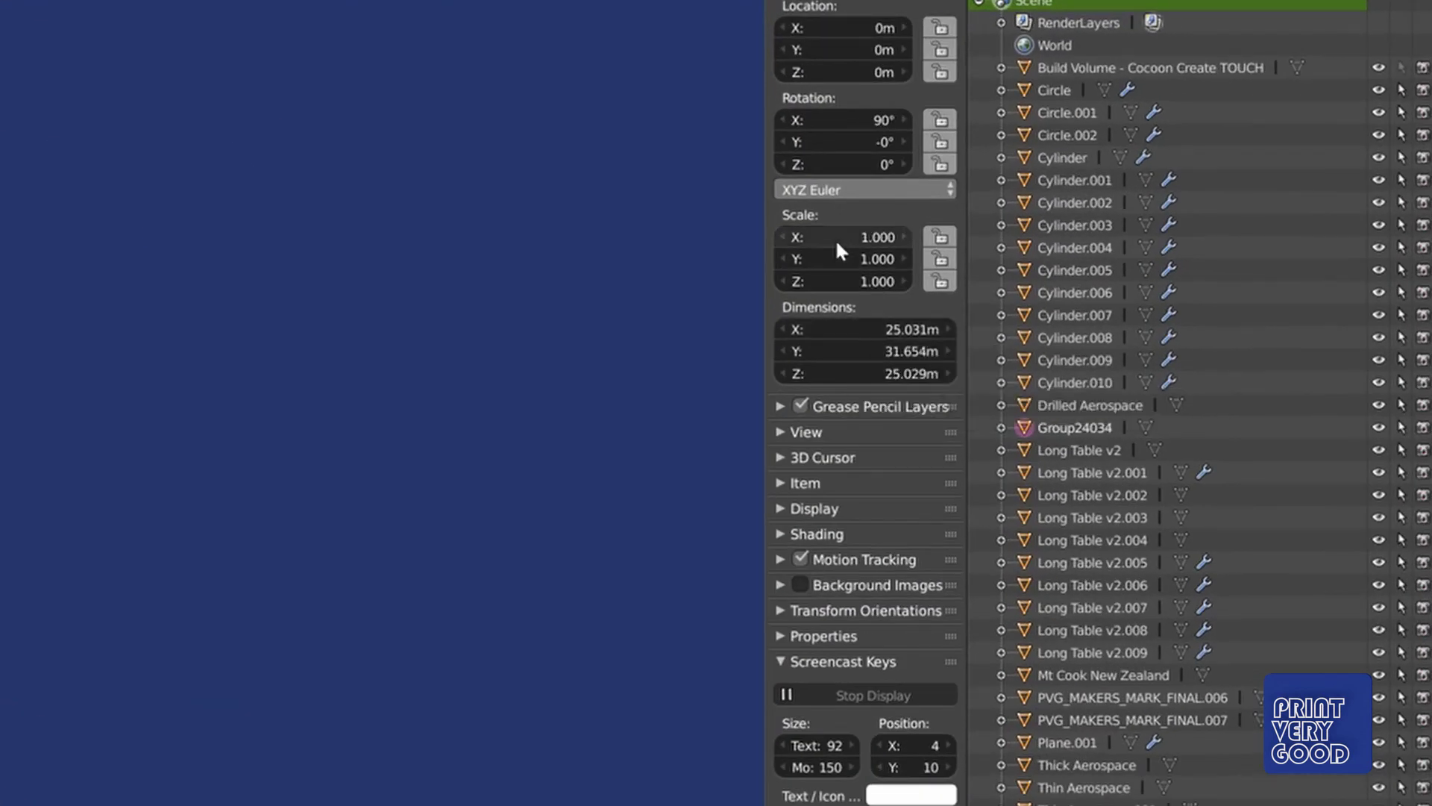
drag(836, 239, 836, 281)
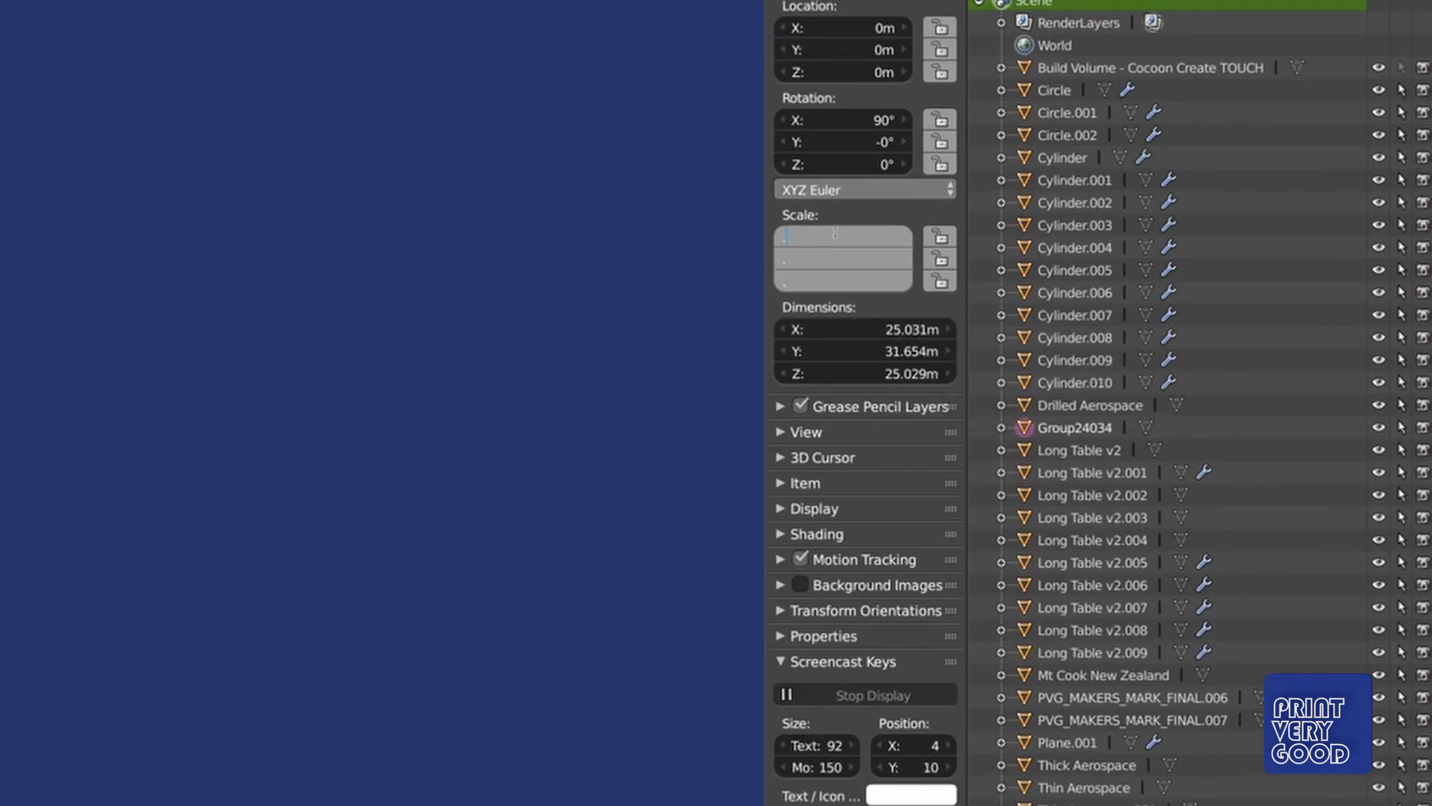
text(.01)
key(Return)
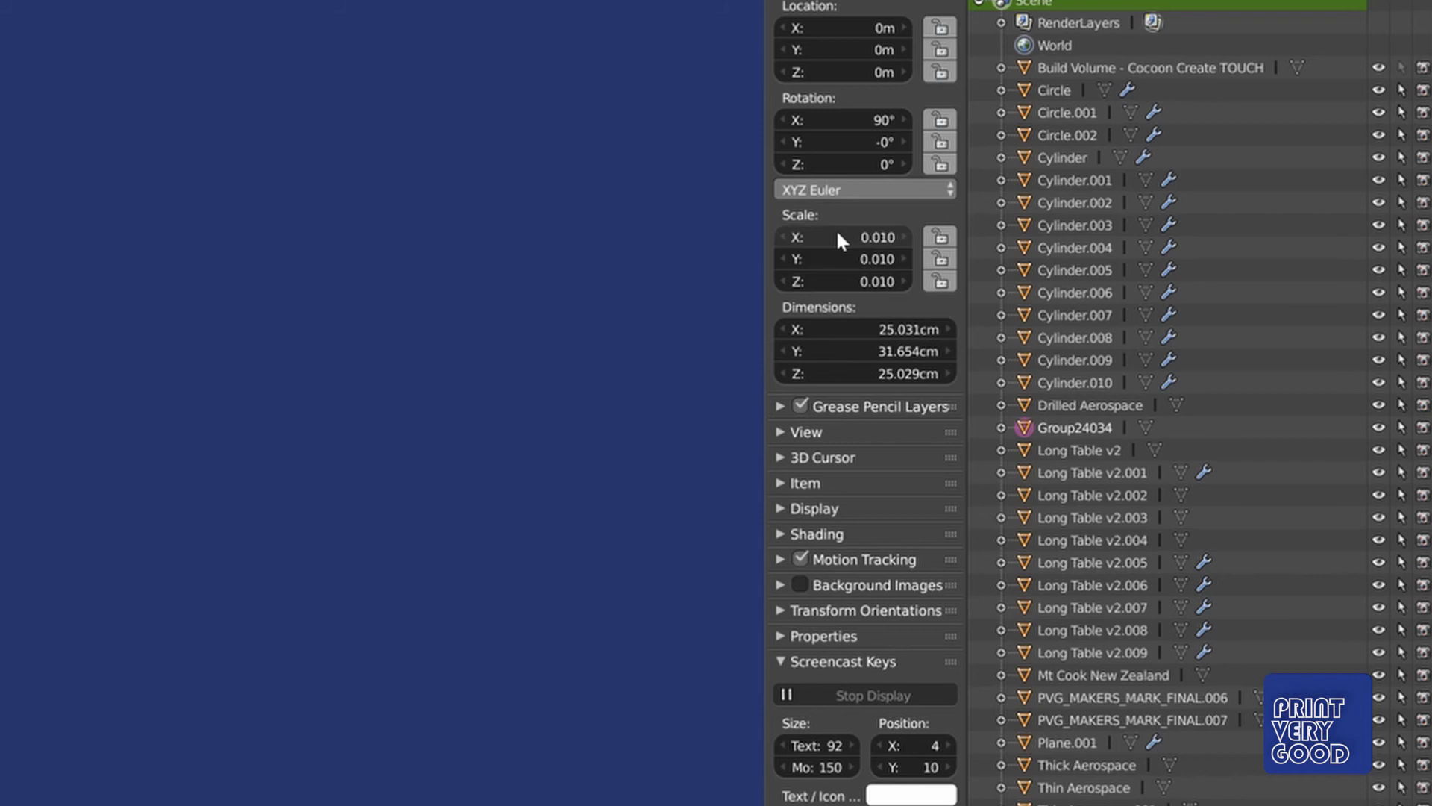
key(KP_Decimal)
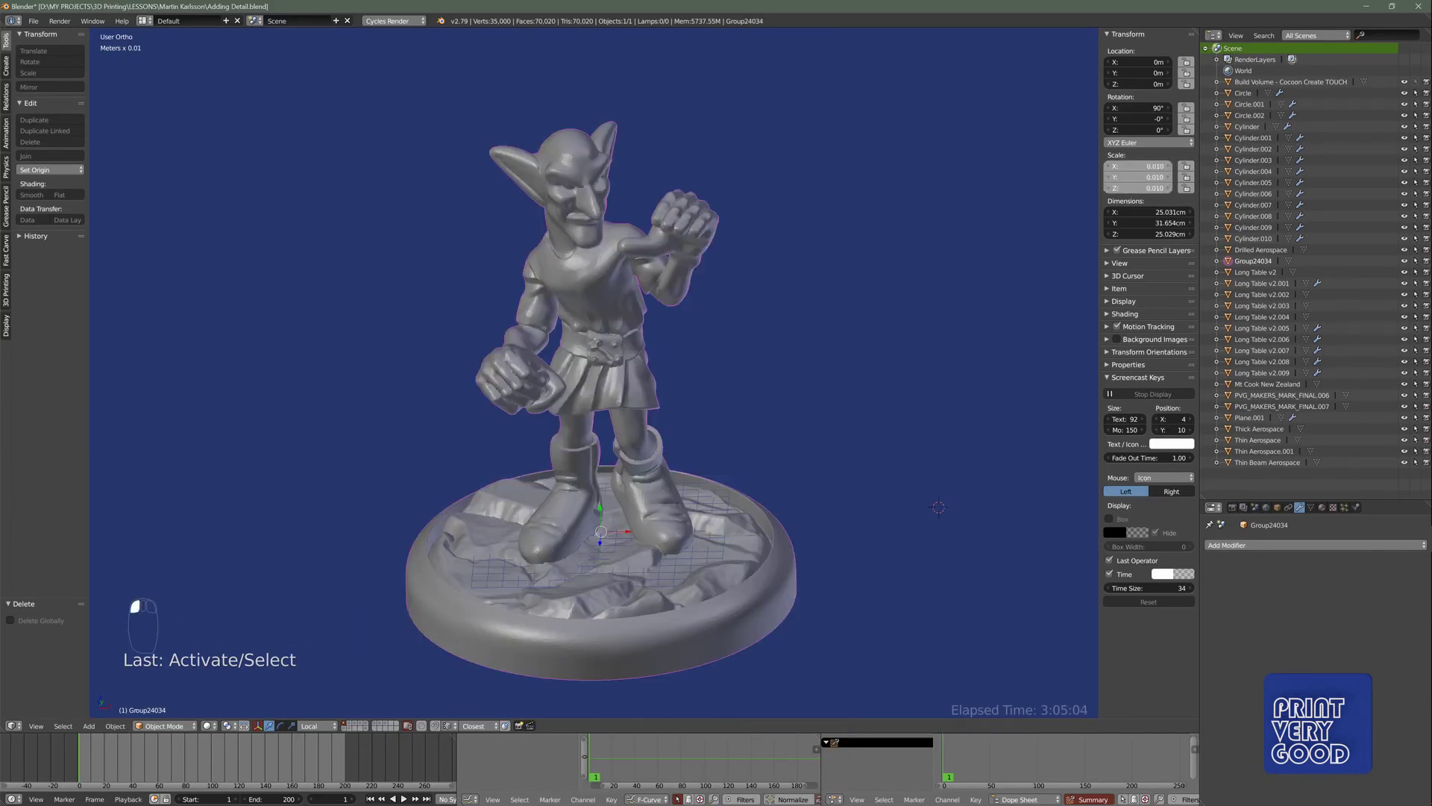
- Set the goblin figure's X, Y and Z scale to 0.001 and apply the scale to the object
click(1141, 168)
text(.001)
key(Return)
key(KP_Decimal)
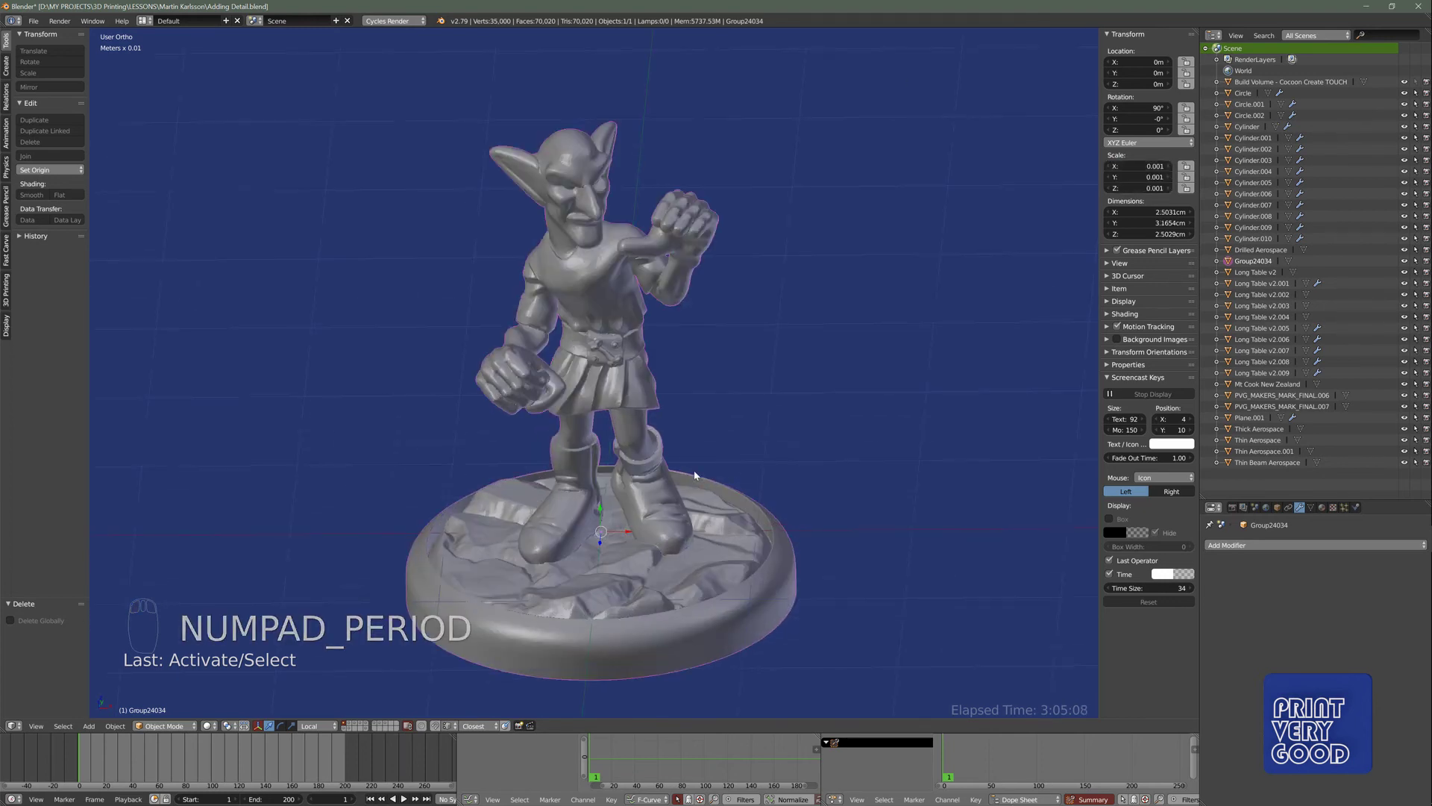
middle_drag(564, 273, 522, 239)
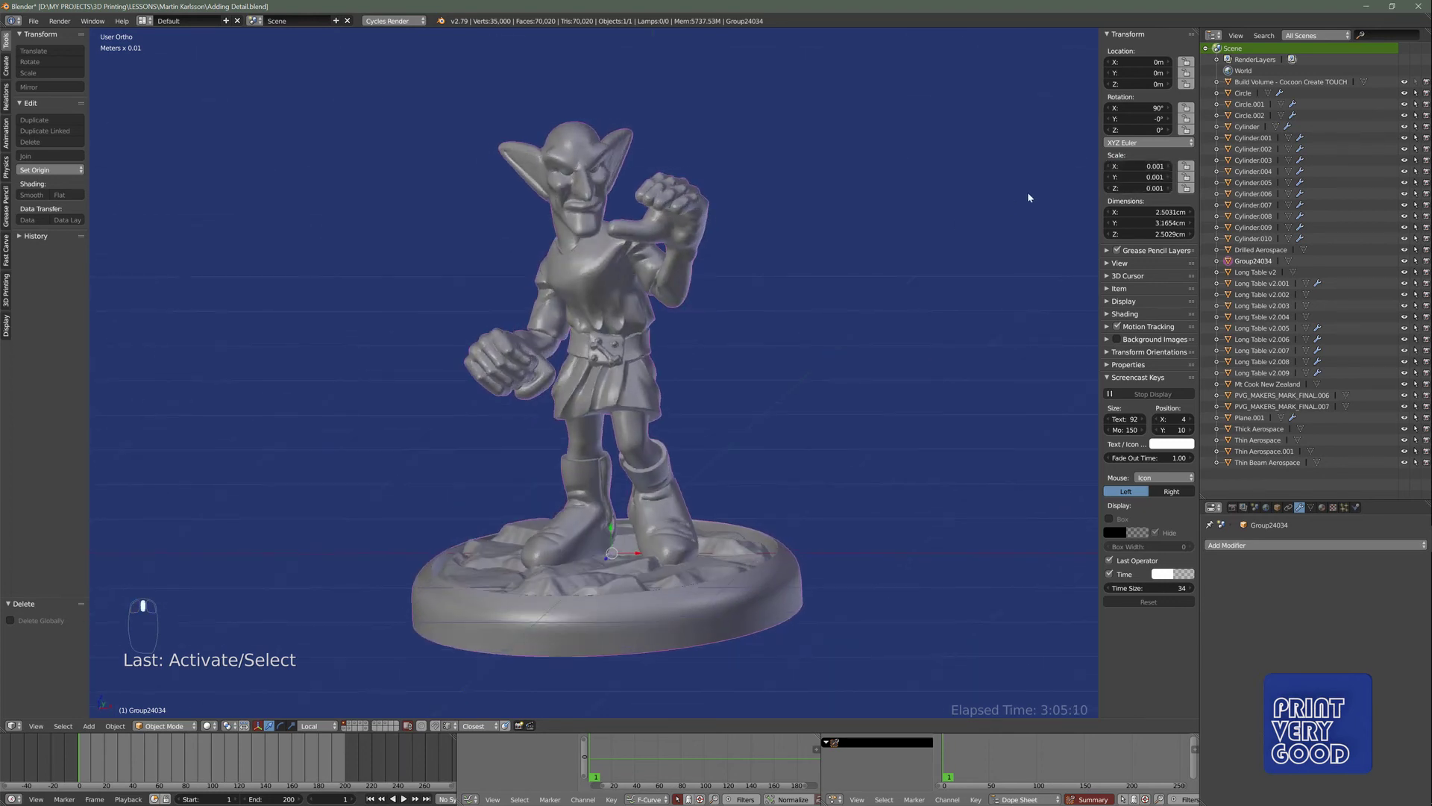
key(ctrl+a)
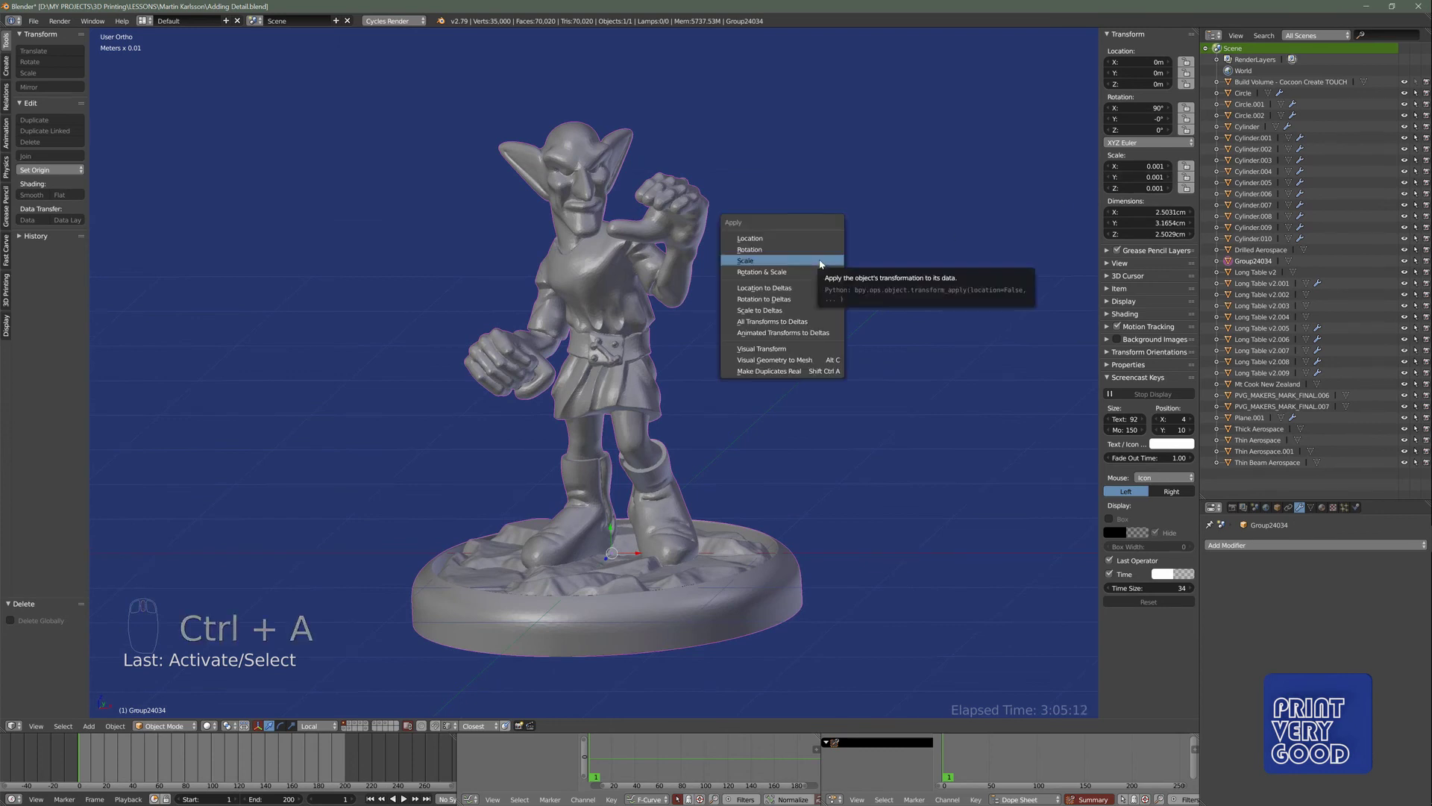
click(819, 264)
middle_drag(820, 264, 603, 367)
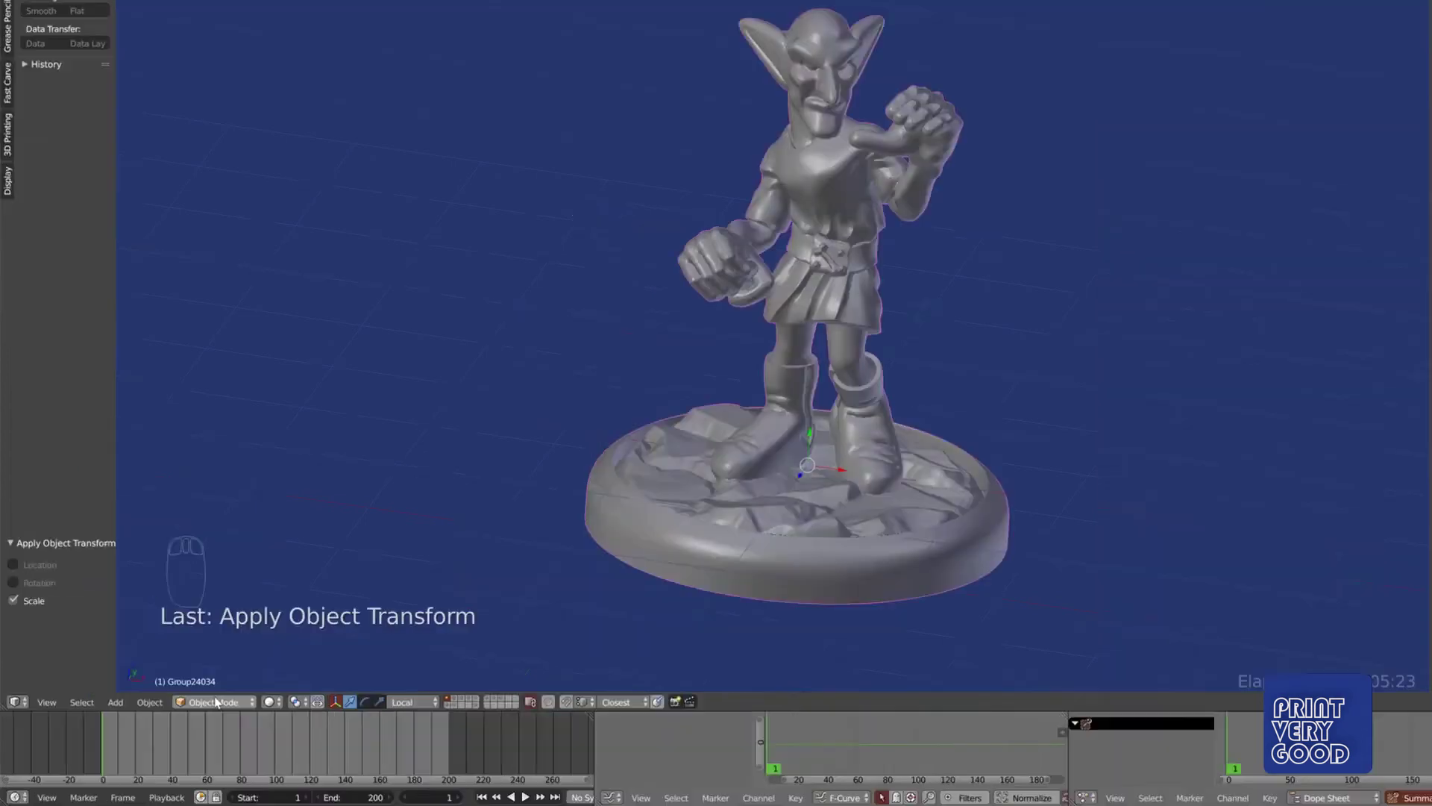
- Switch the goblin figure to Sculpt Mode and enable Dyntopo
click(164, 724)
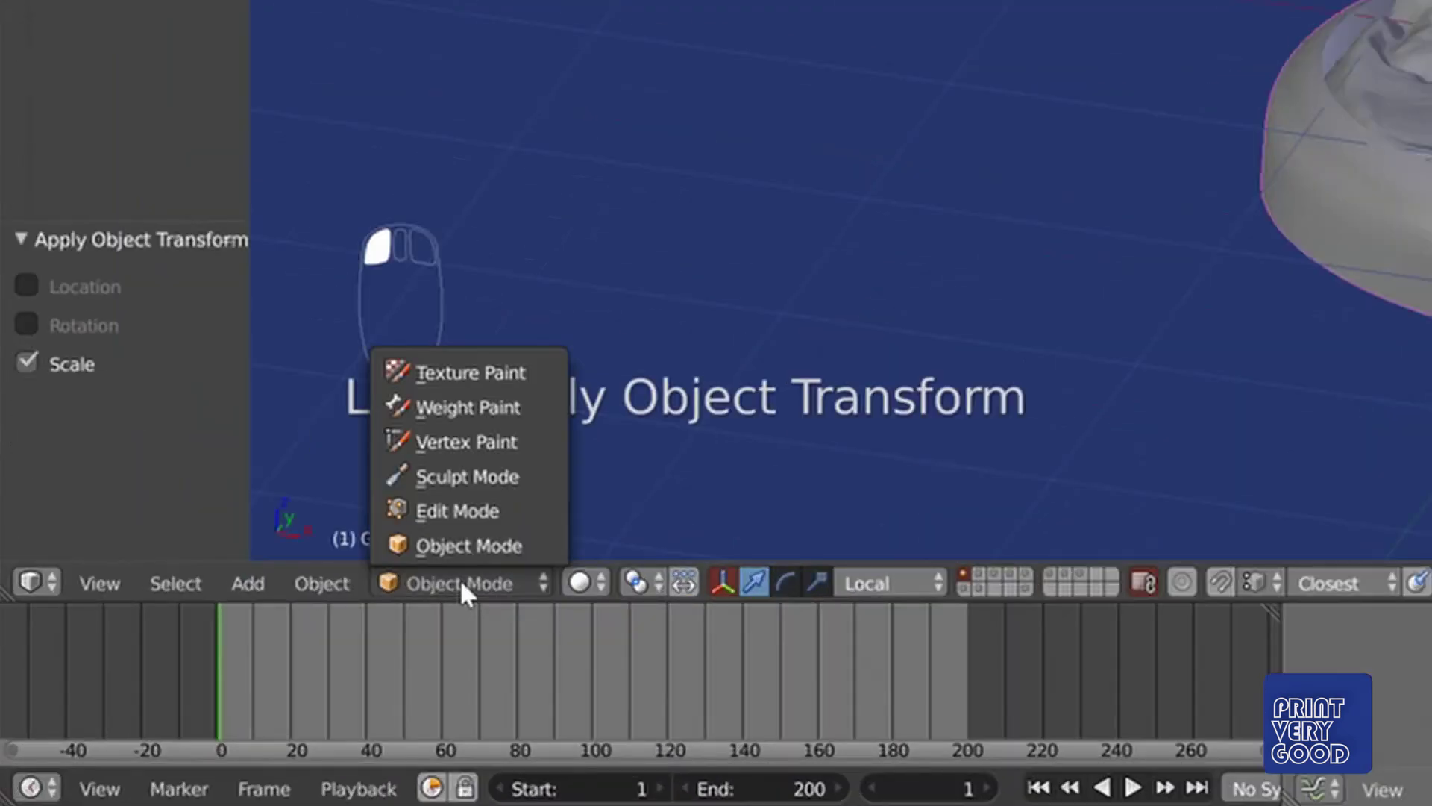
click(469, 476)
scroll(560, 390, up, 5)
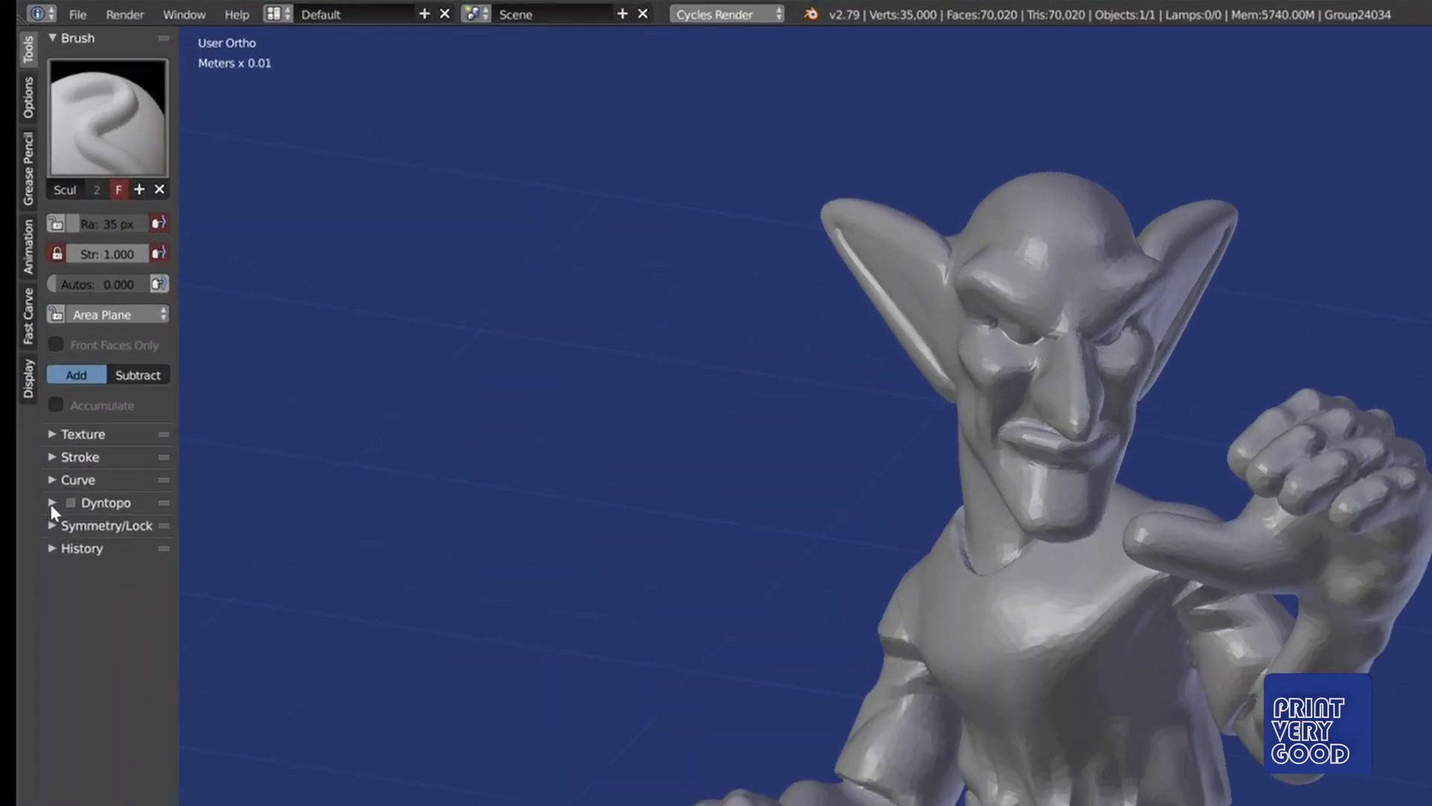
click(51, 503)
click(70, 502)
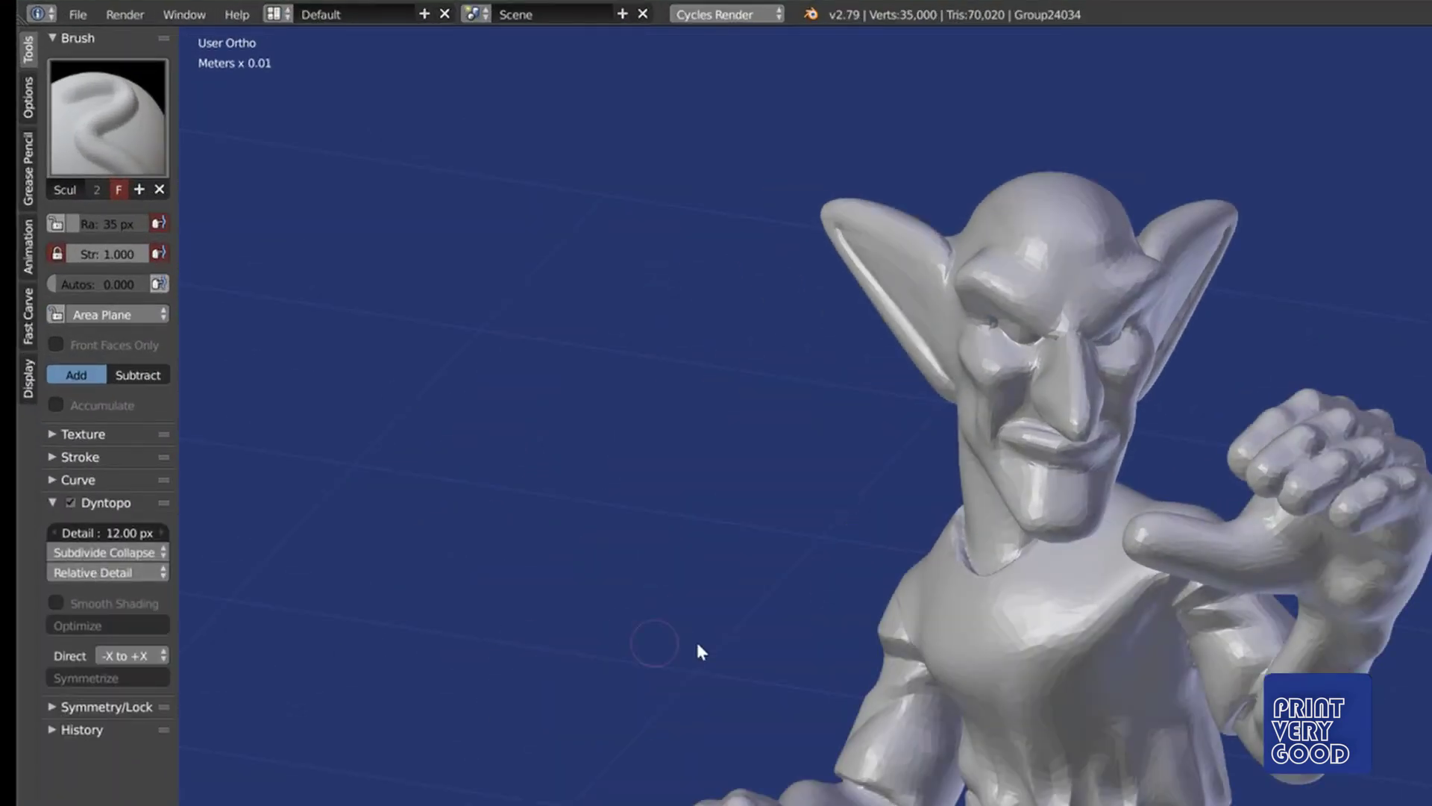
- Try a few sculpt strokes on the goblin's chest at 12 px Dyntopo detail and undo them
mouse_move(1012, 624)
middle_down()
mouse_move(1026, 649)
mouse_move(1151, 602)
middle_up()
click(1116, 603)
click(1039, 601)
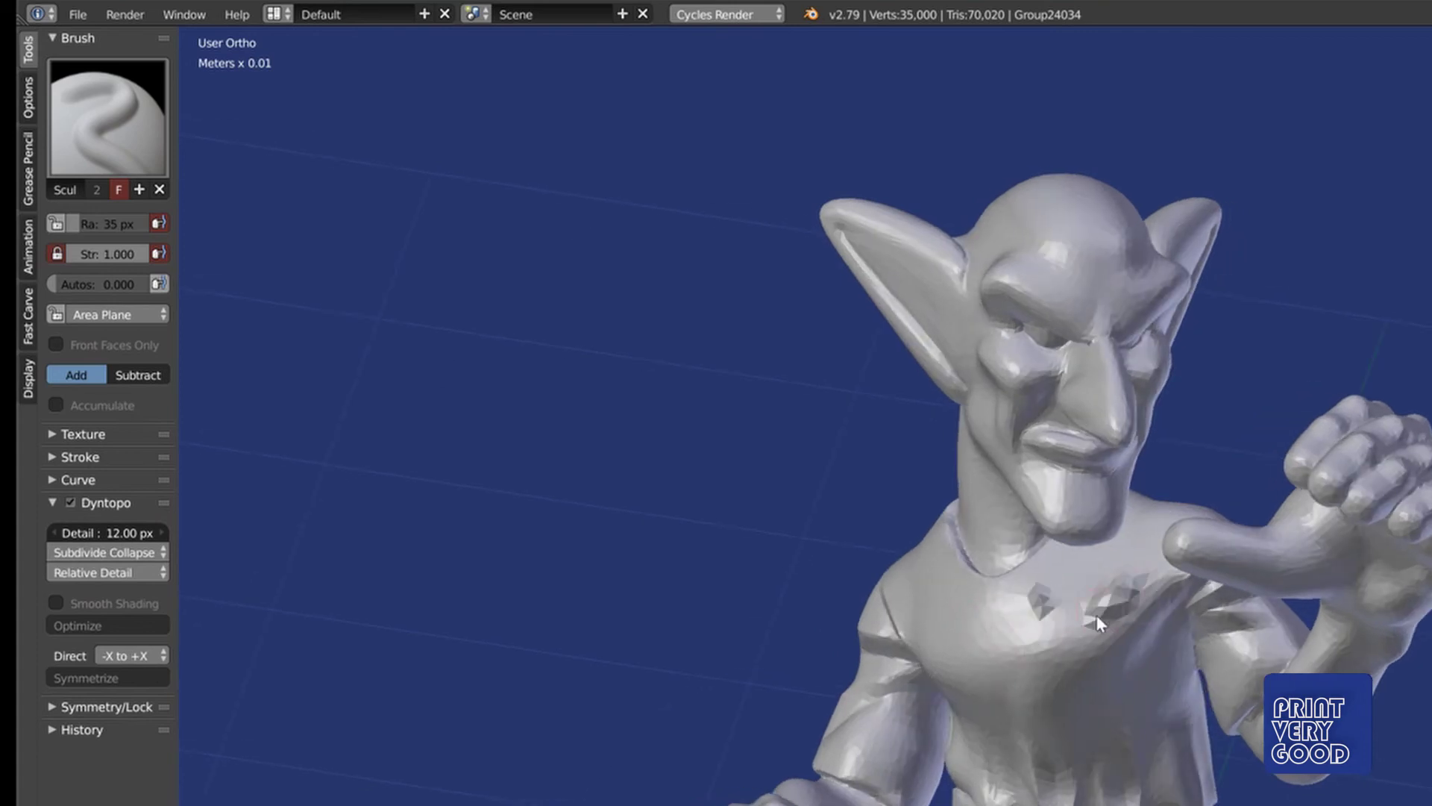
drag(1040, 637, 1077, 669)
key(ctrl+z)
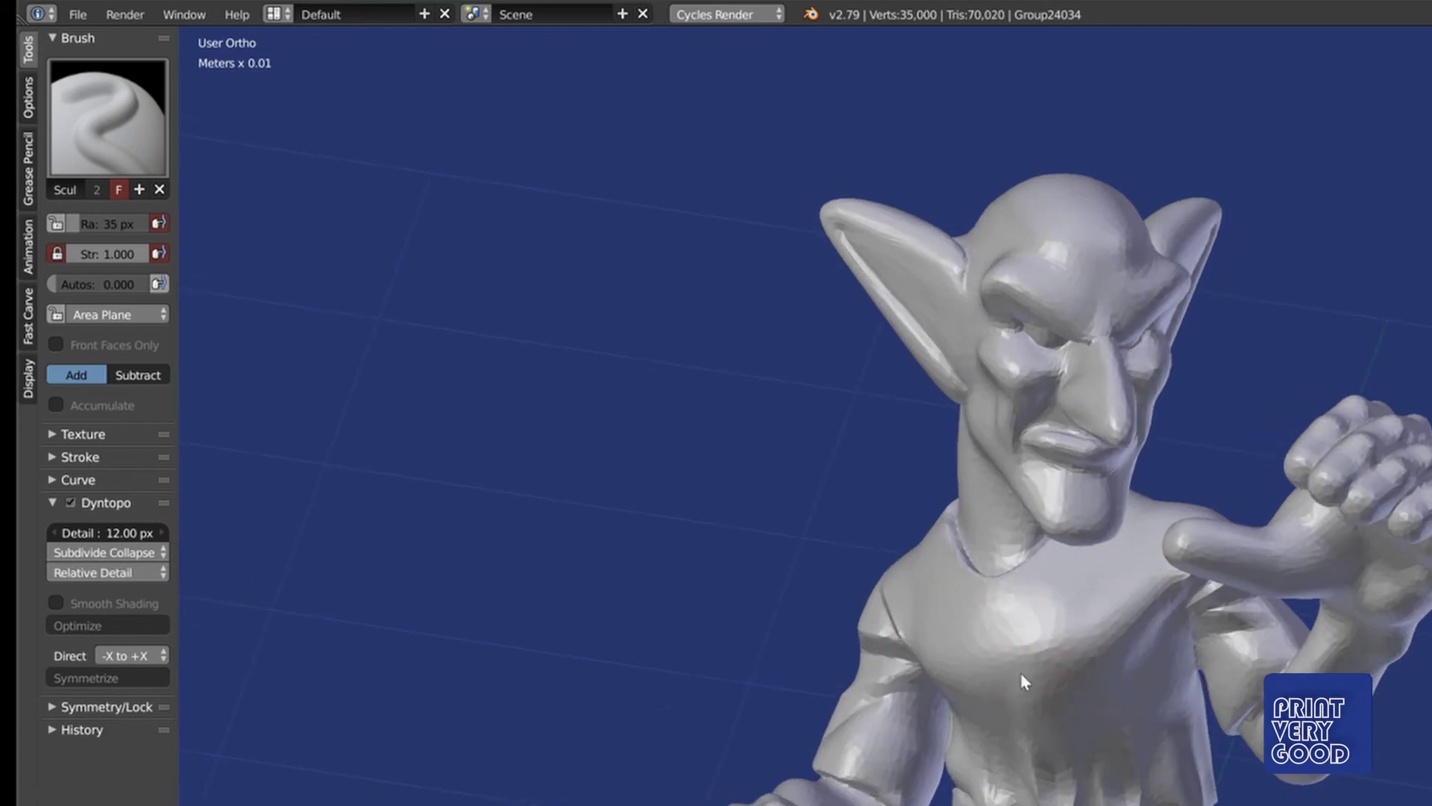
- Set the Dyntopo detail size to 6 px and sculpt crossing raised strokes on the goblin's chest
click(99, 531)
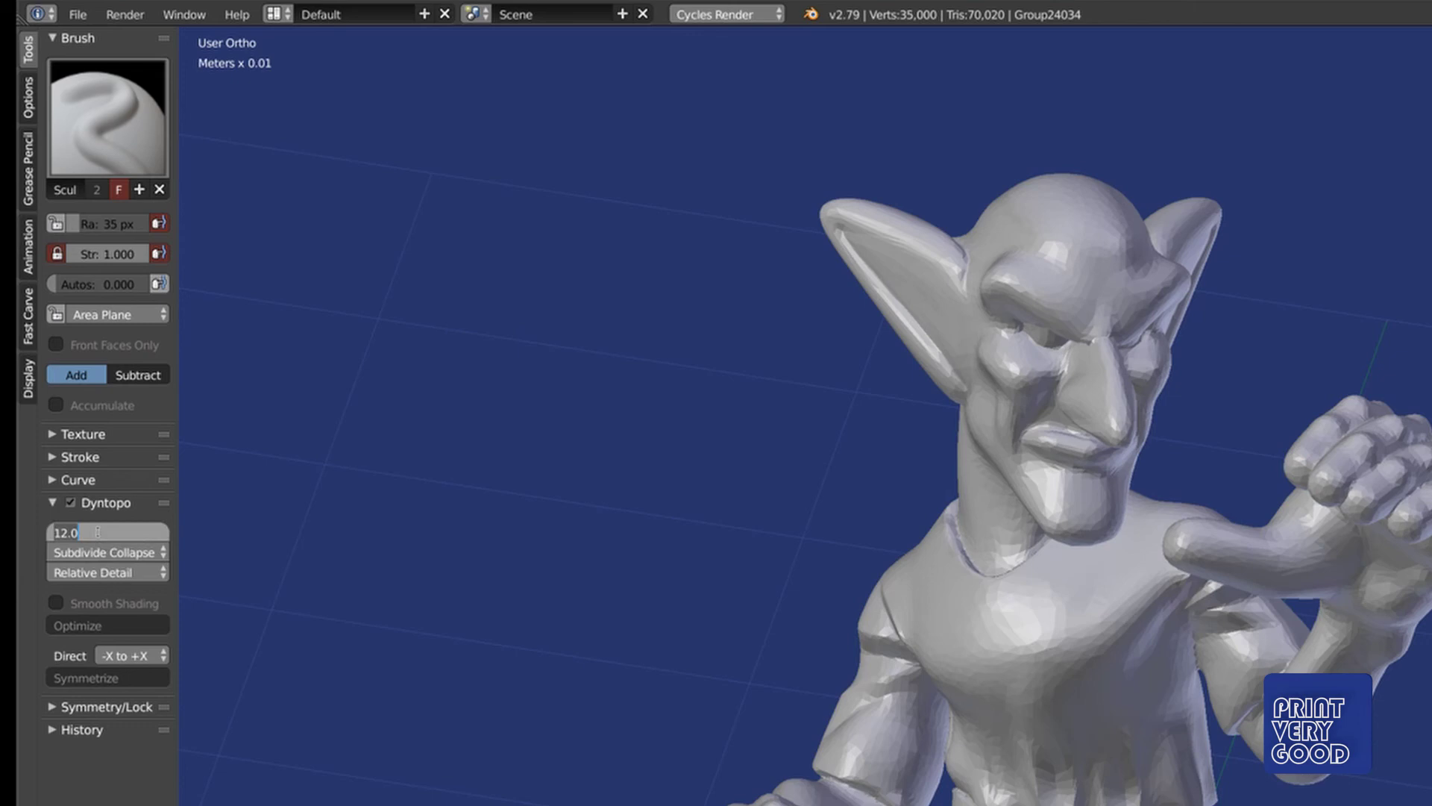
text(6)
key(Return)
mouse_move(1057, 588)
mouse_down()
mouse_move(1102, 594)
mouse_move(1039, 643)
mouse_up()
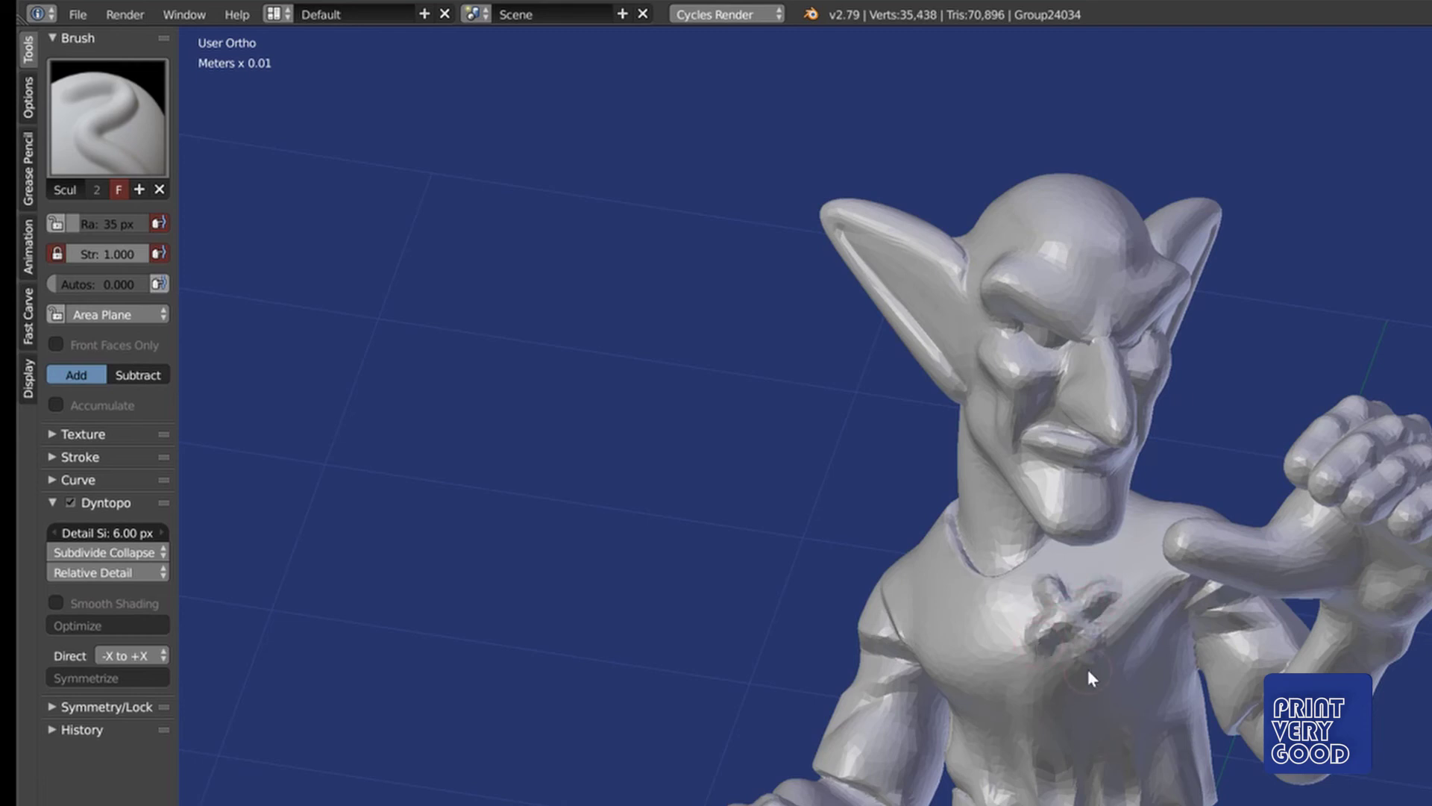
- Undo the crossing chest strokes, set the Dyntopo detail size to 5 px and try another raised stroke on the goblin's chest
key(ctrl+z)
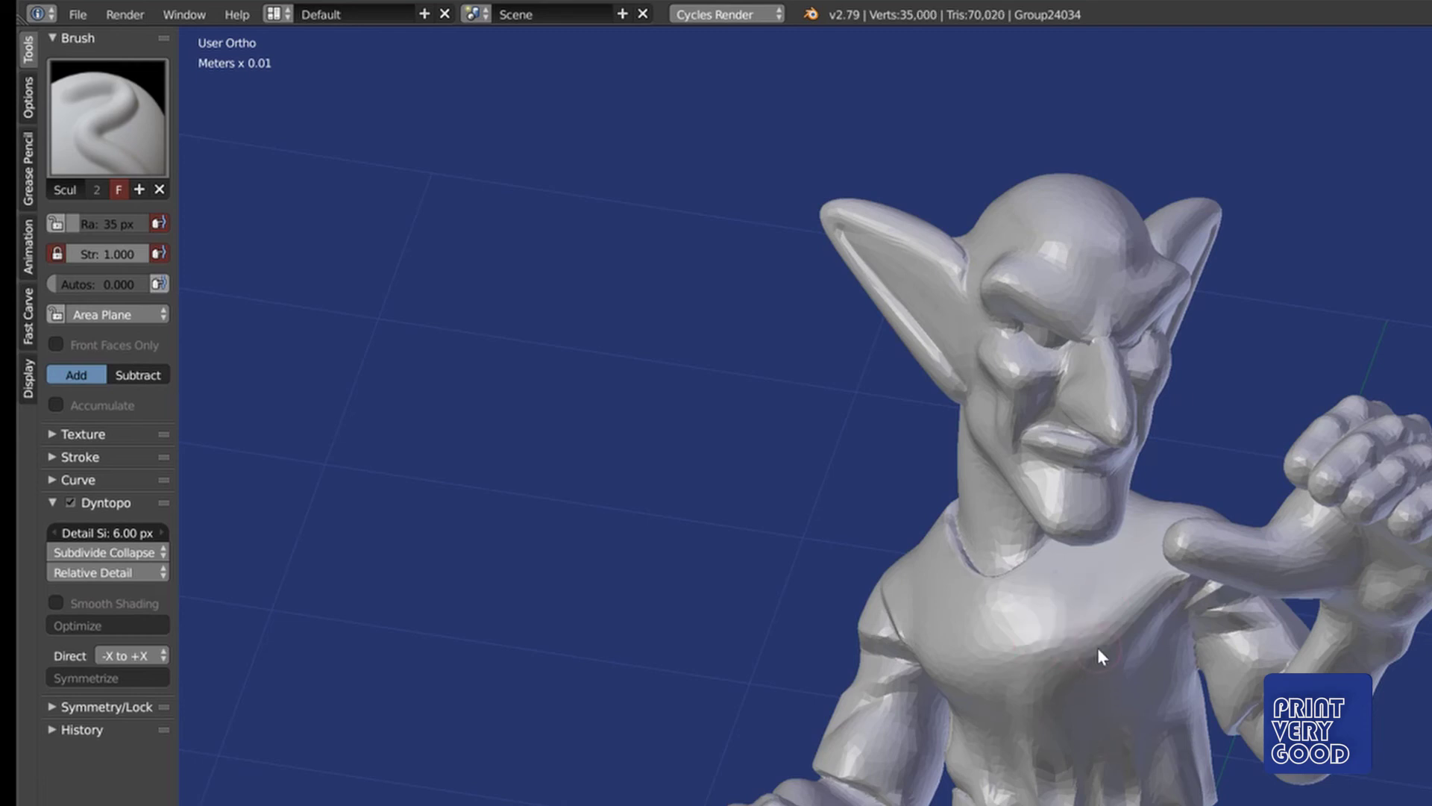
click(103, 534)
text(5)
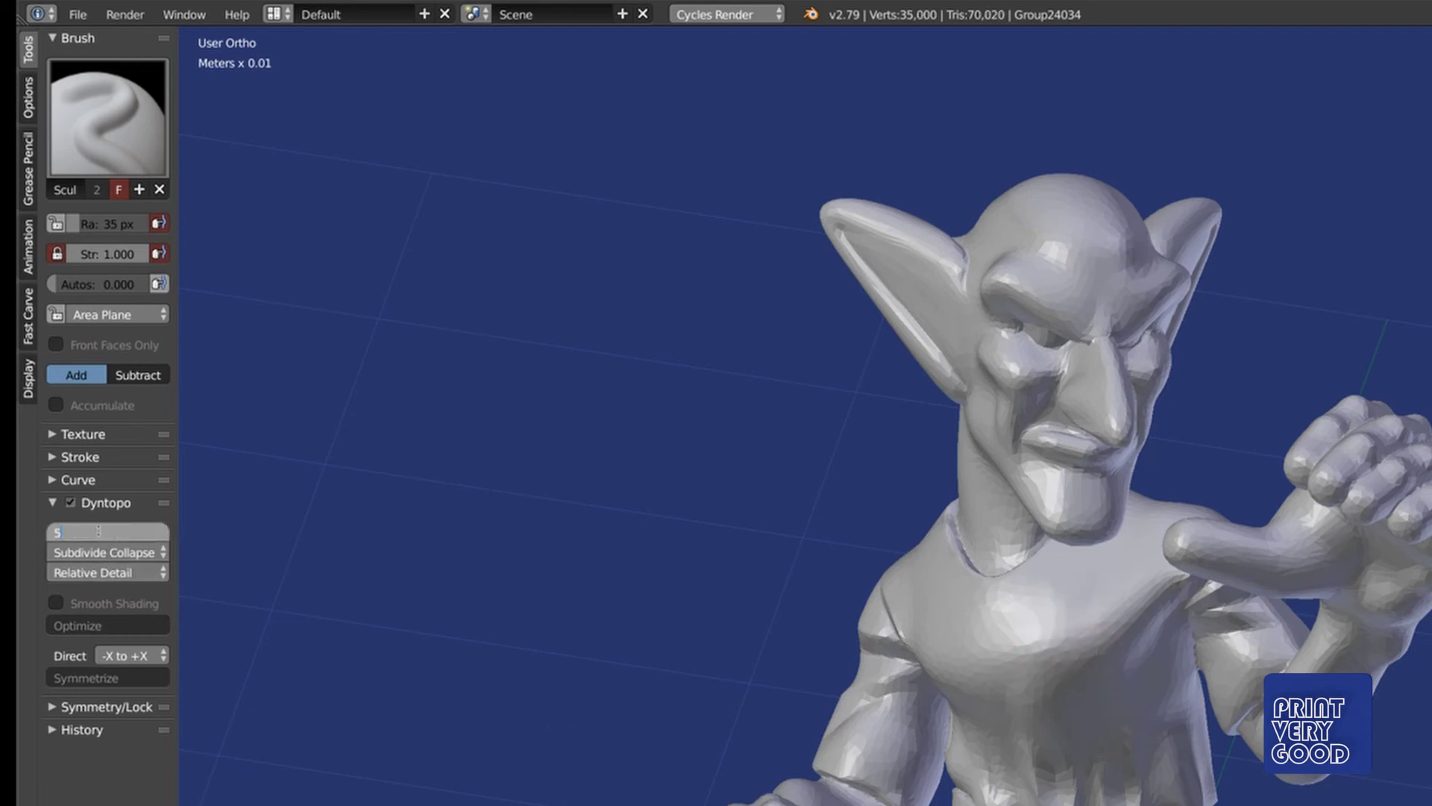
key(Return)
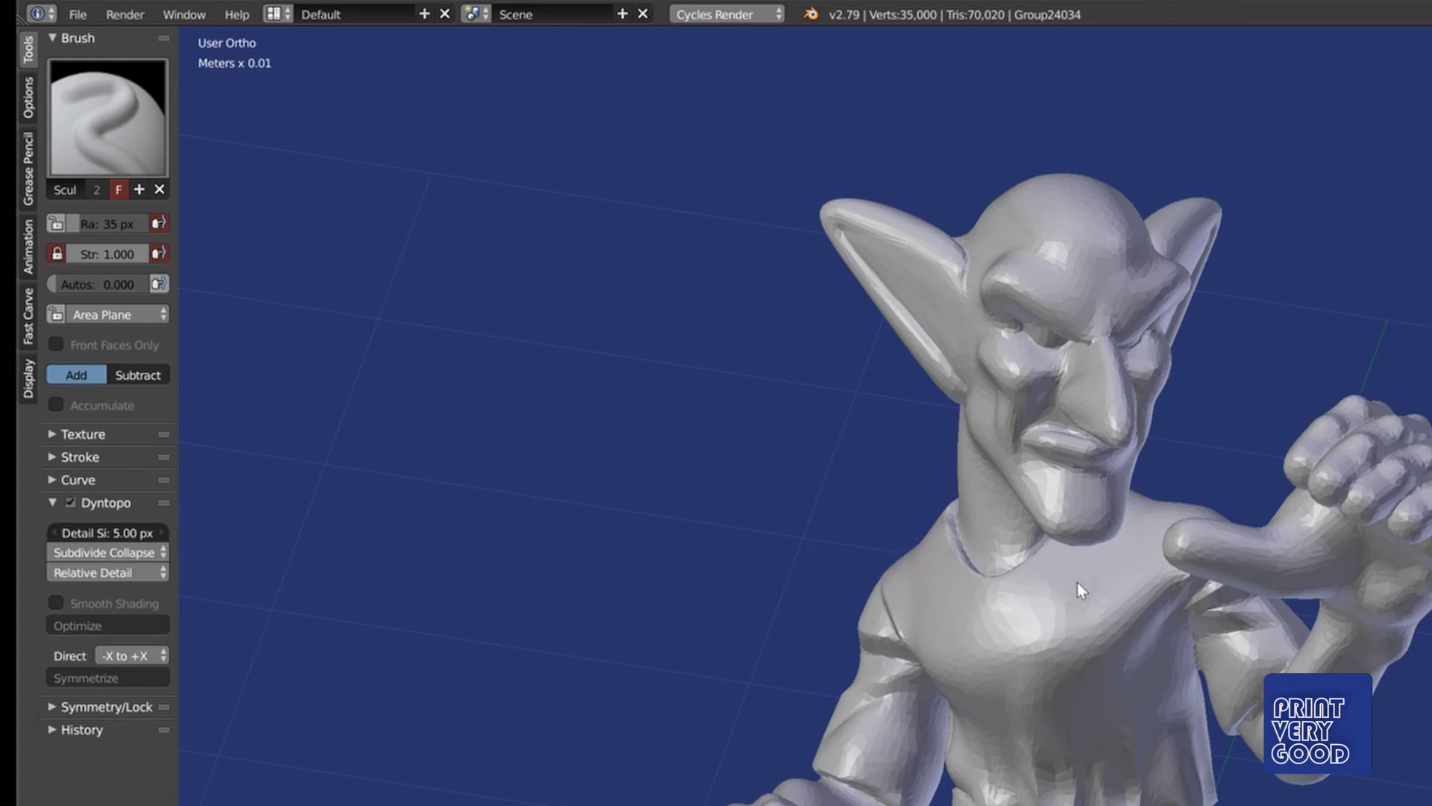
mouse_move(1079, 585)
mouse_down()
mouse_move(1035, 641)
mouse_move(1089, 593)
mouse_up()
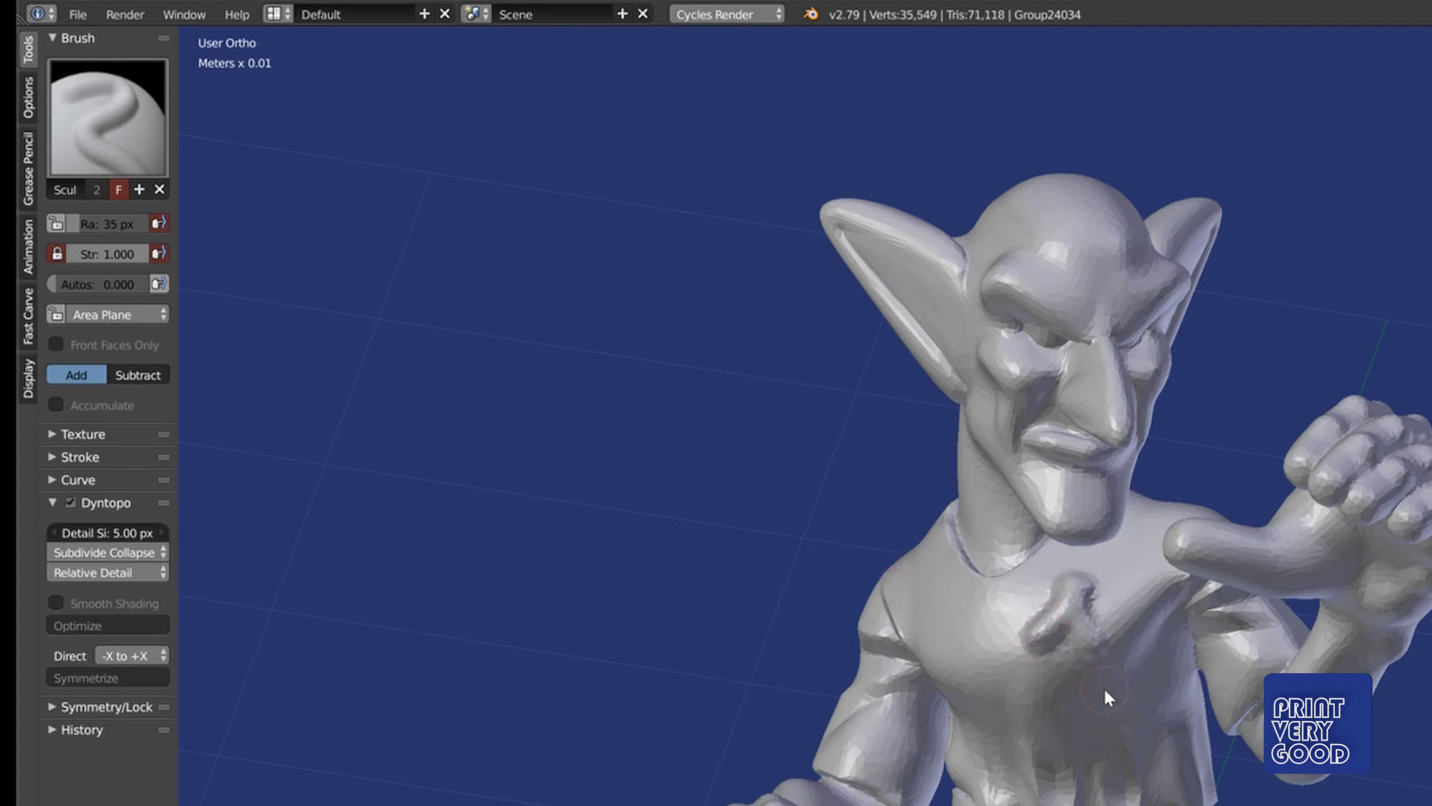
key(ctrl+z)
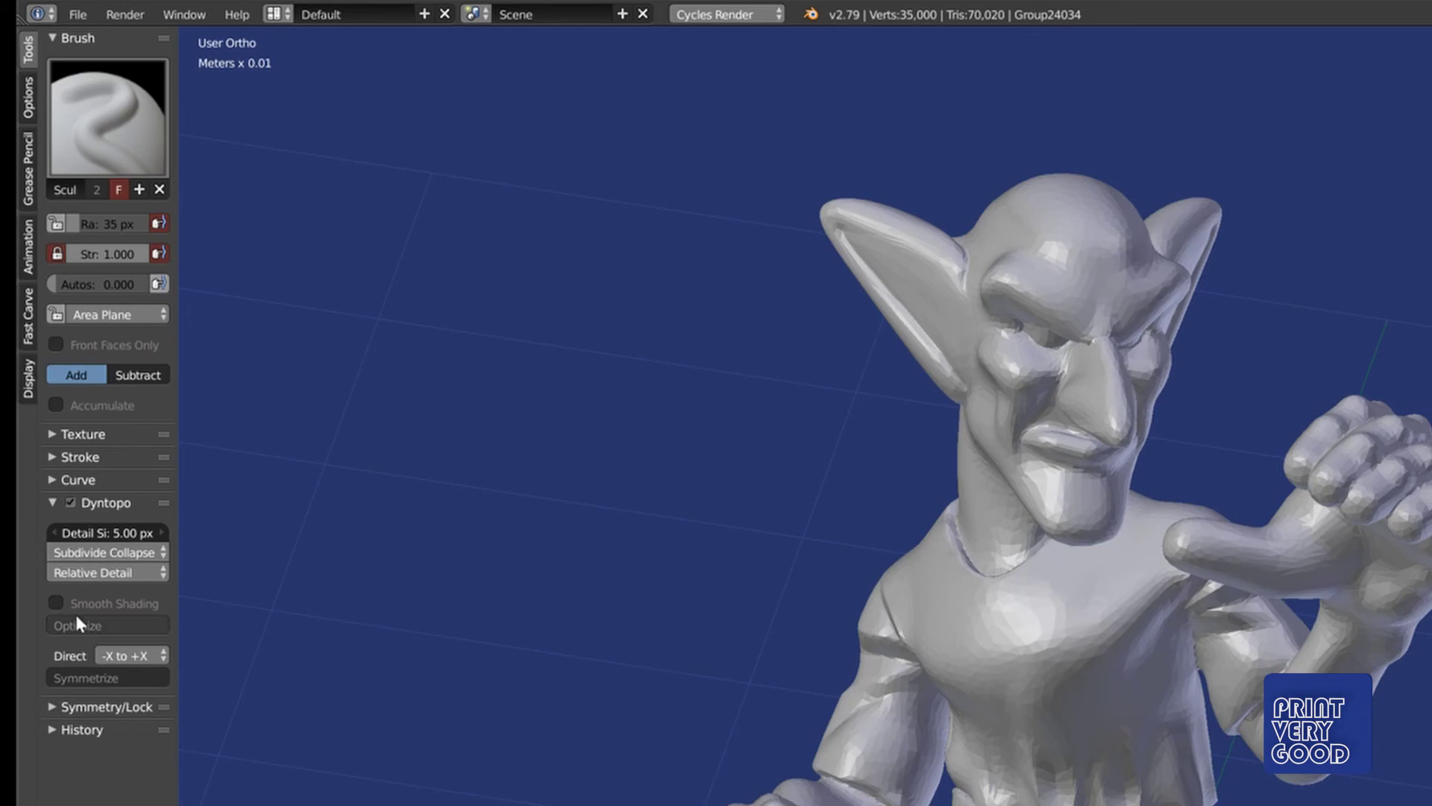
- Enable Smooth Shading for Dyntopo and try a short raised stroke on the goblin's chest
click(53, 603)
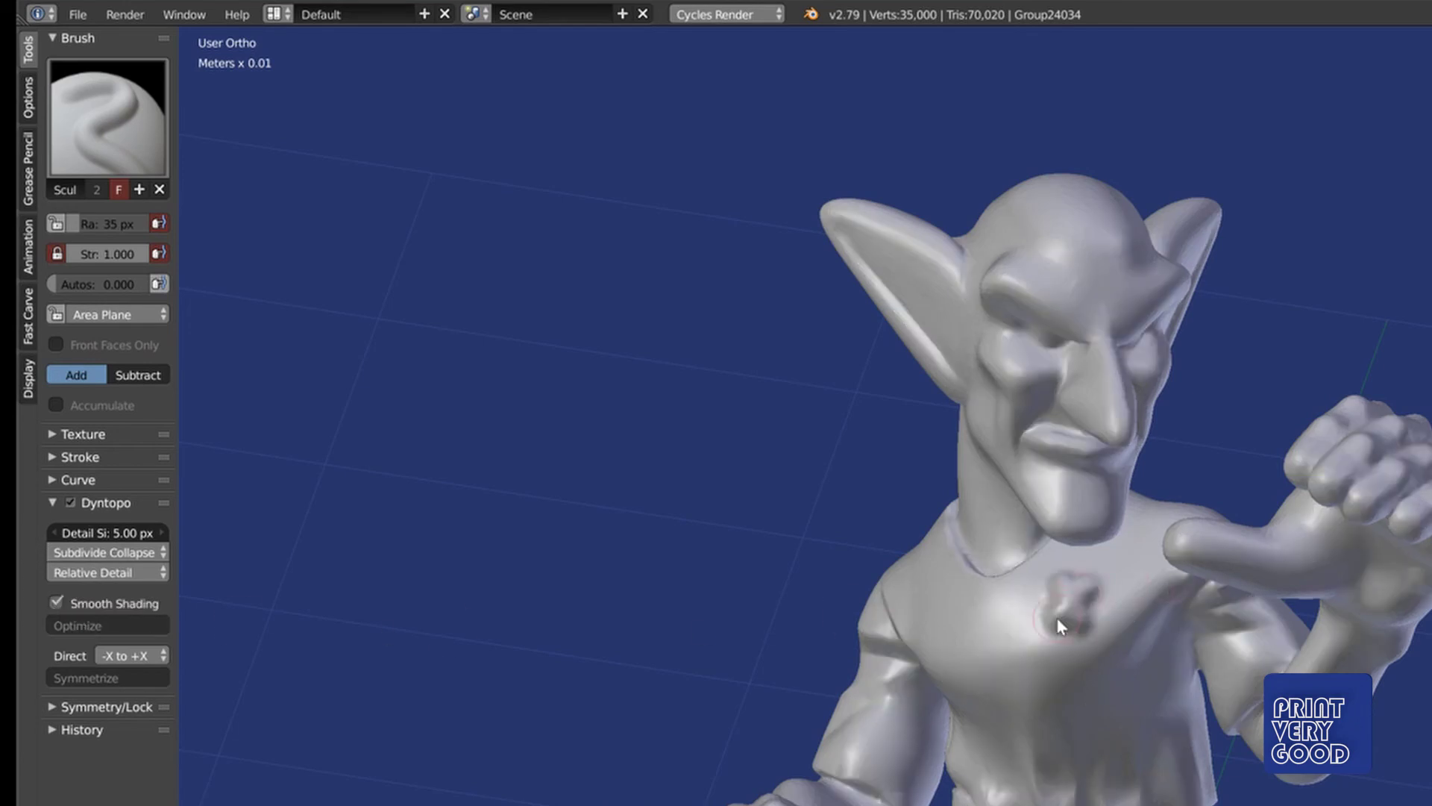
drag(1071, 619, 1077, 625)
key(ctrl+z)
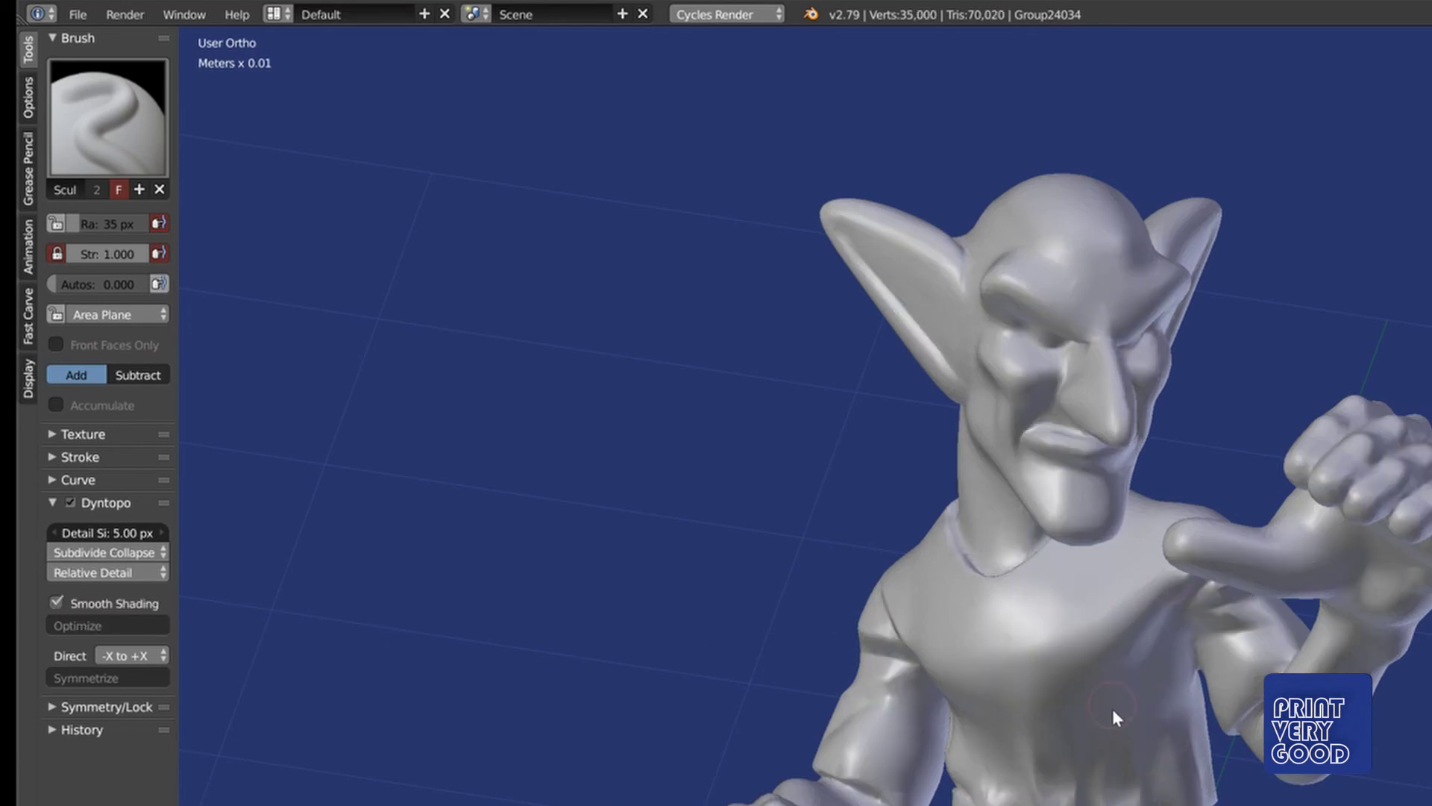
- Try sculpting a raised pointed collar around the neckline of the goblin's shirt
middle_drag(1112, 709, 1179, 716)
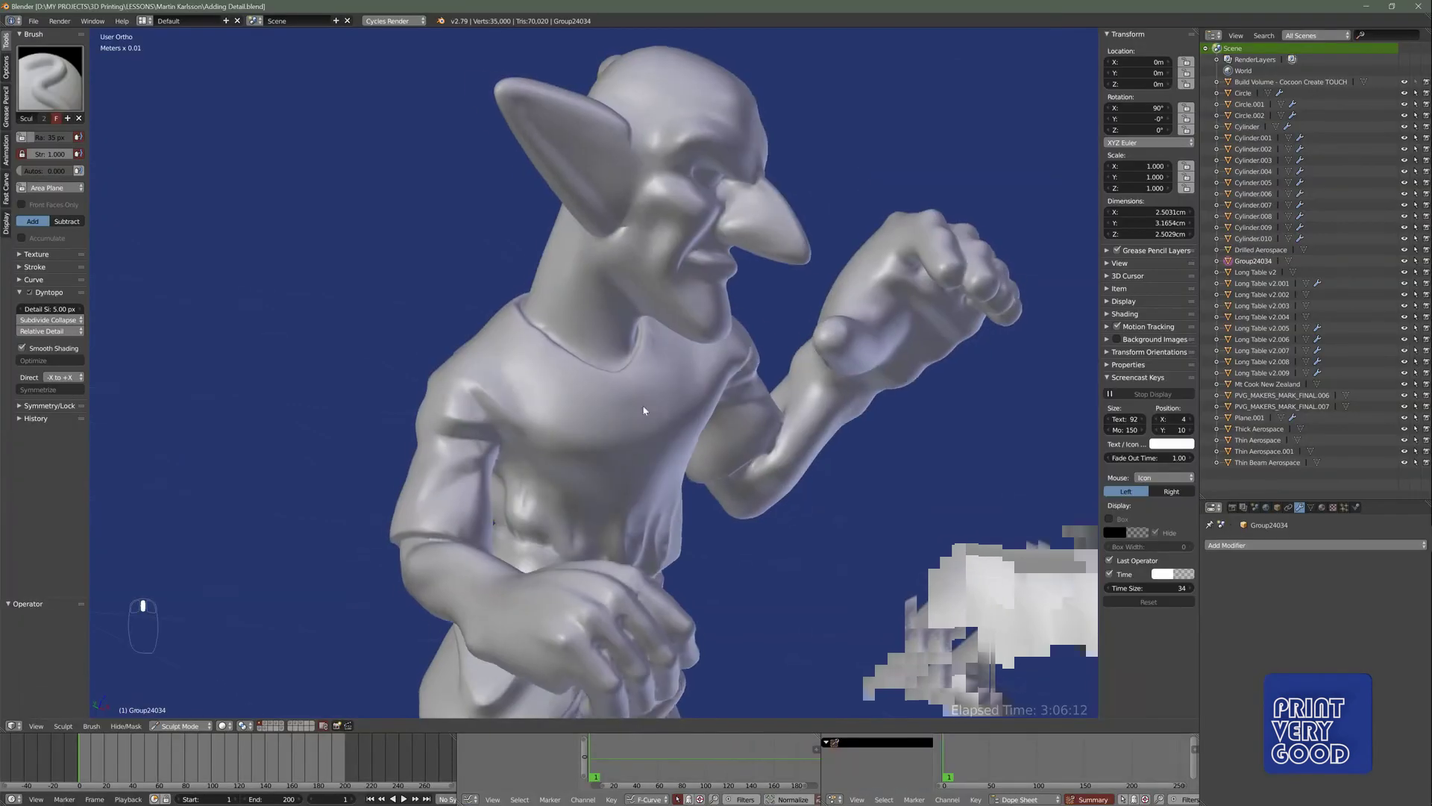
middle_drag(644, 409, 516, 319)
mouse_move(524, 327)
mouse_down()
mouse_move(584, 407)
mouse_move(526, 332)
mouse_up()
mouse_move(525, 332)
middle_down()
mouse_move(521, 380)
mouse_move(550, 321)
mouse_move(452, 321)
mouse_move(524, 415)
middle_up()
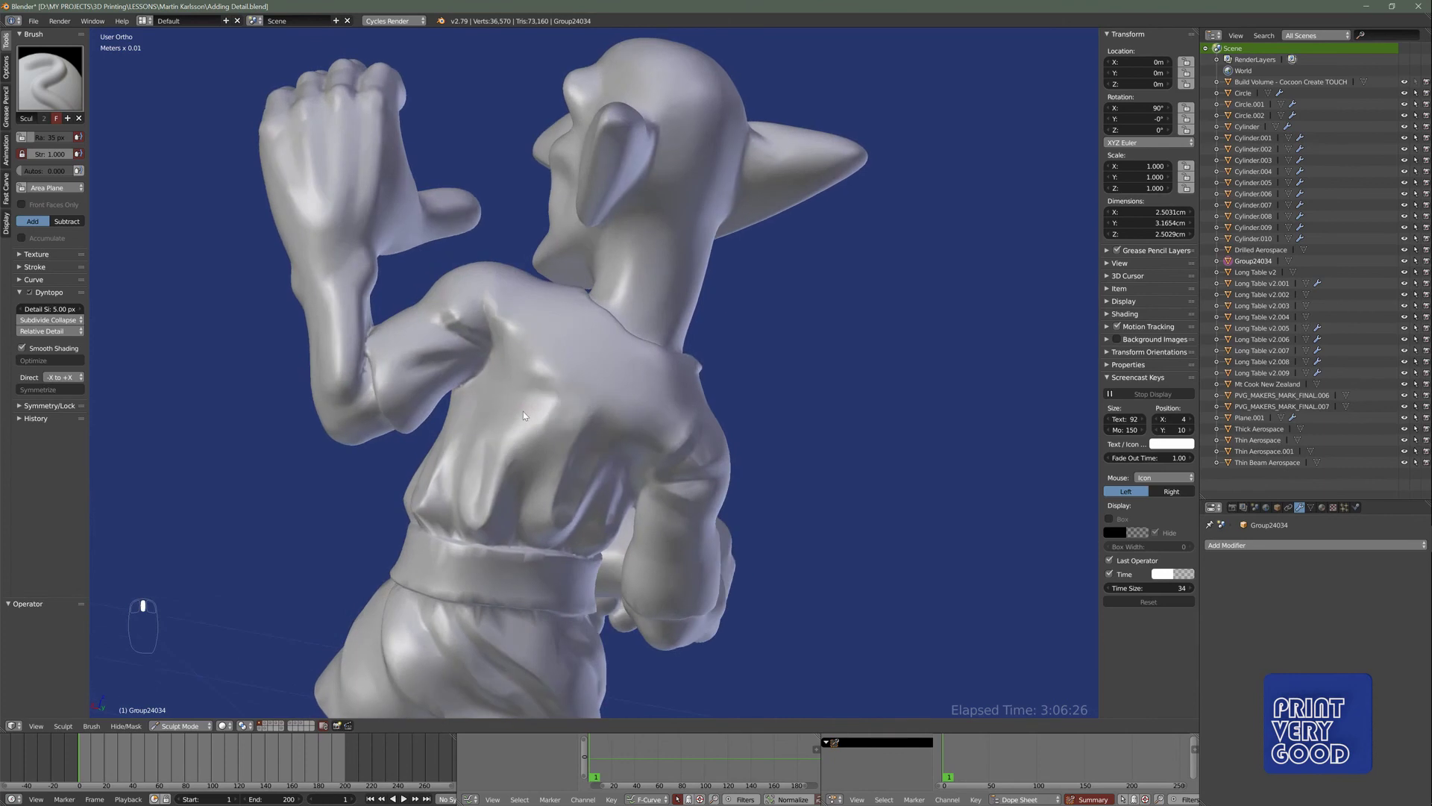
middle_drag(424, 397, 608, 385)
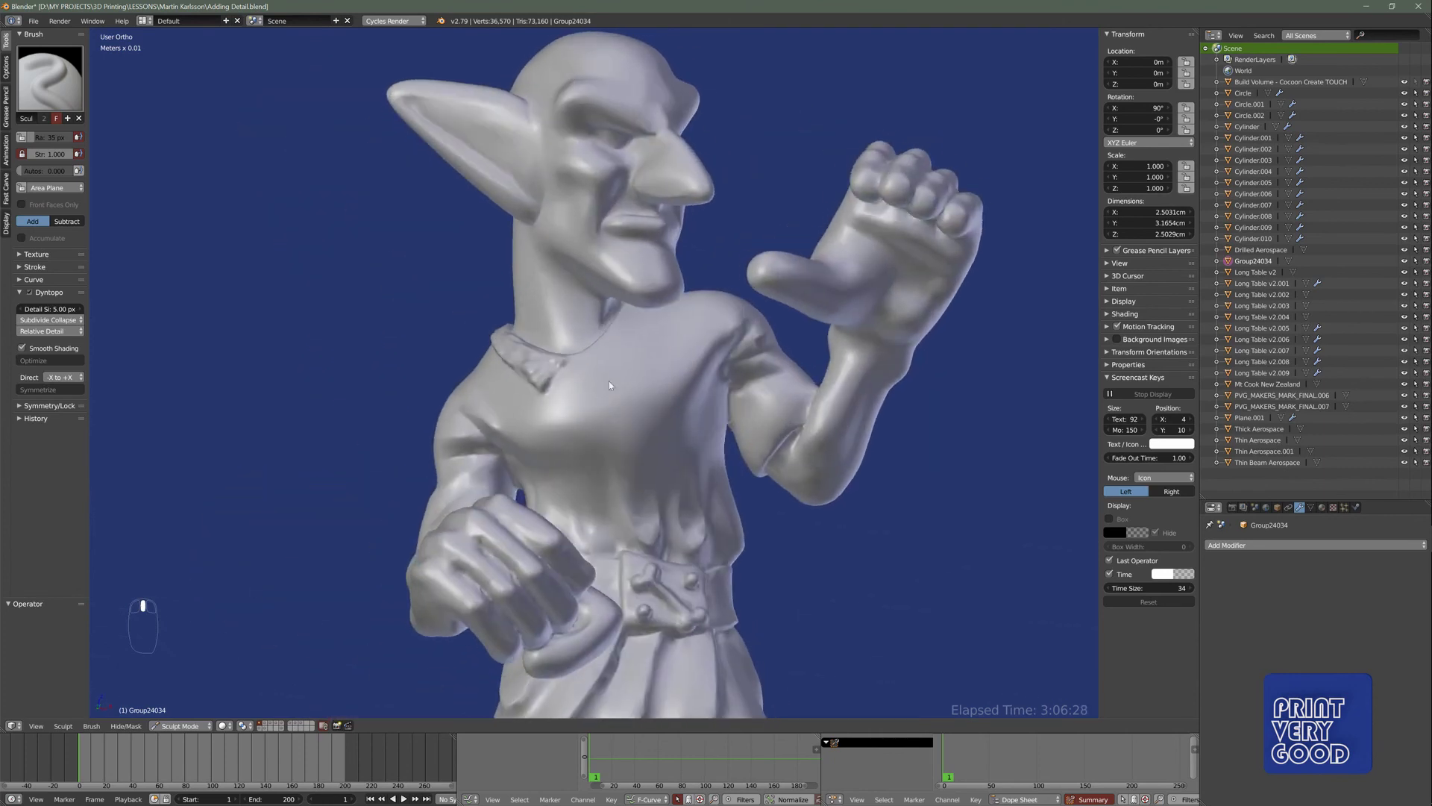
- Undo all the collar strokes while keeping Dyntopo enabled on the goblin
key(ctrl+z)
key(ctrl+z)
key(ctrl+z)
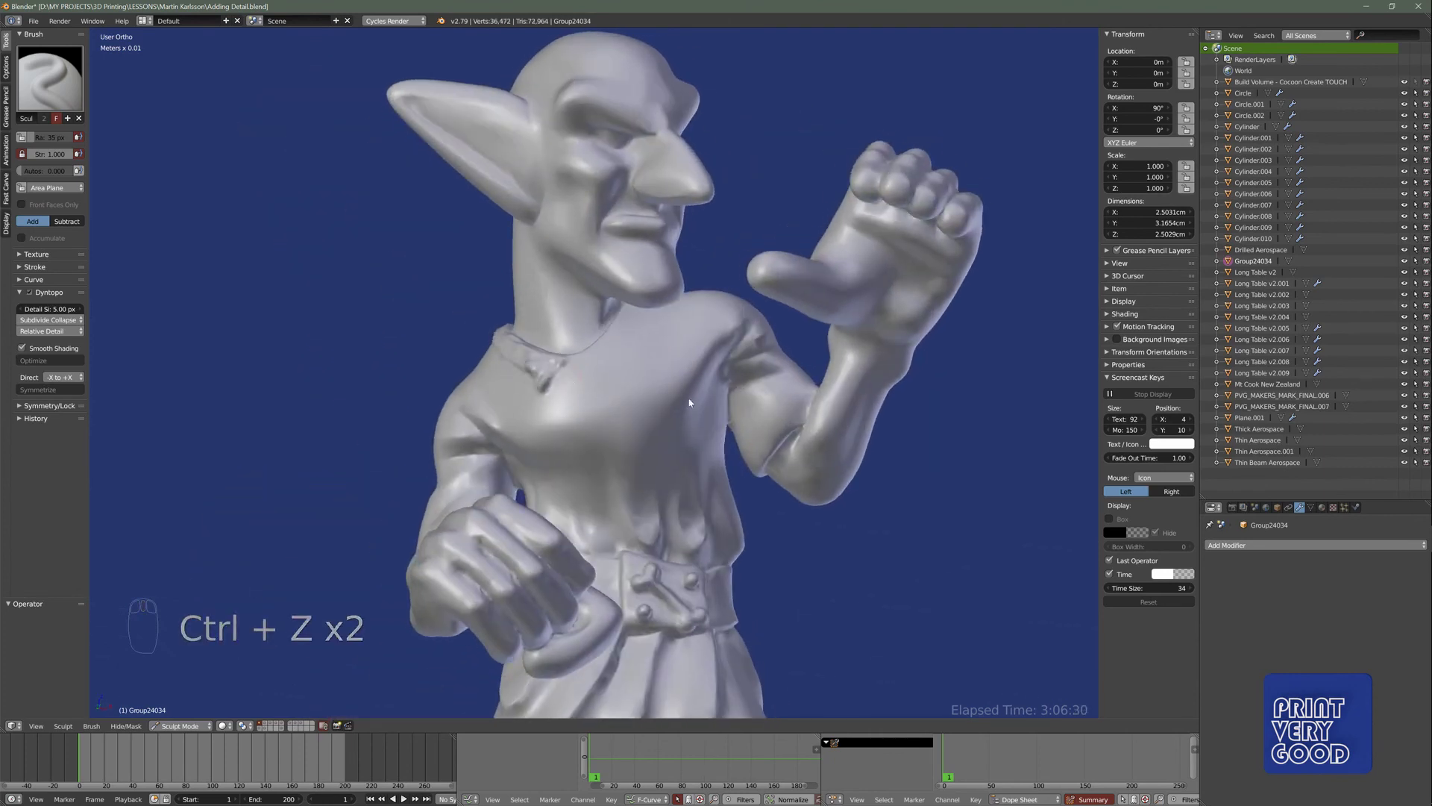
key(ctrl+z)
key(ctrl+z)
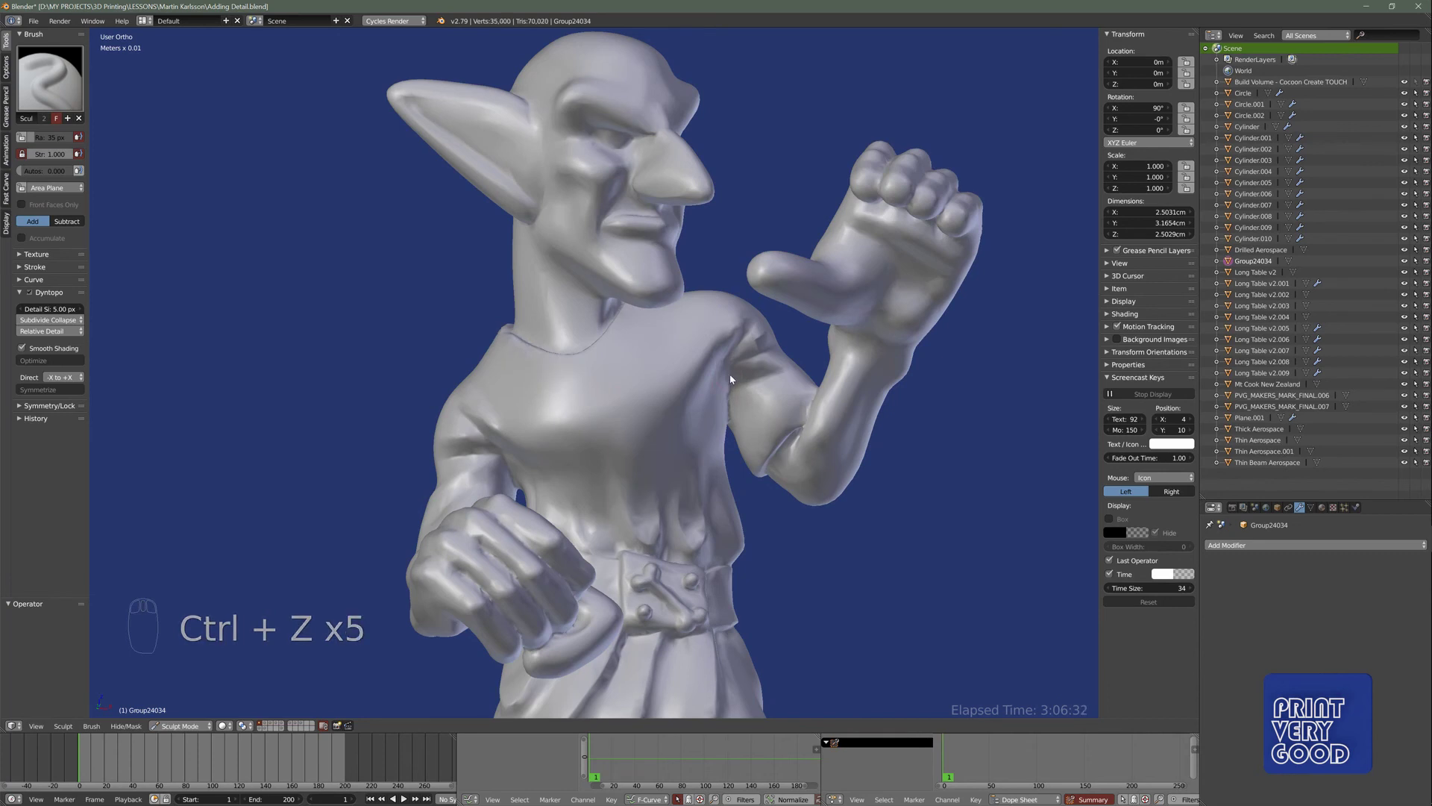
key(ctrl+z)
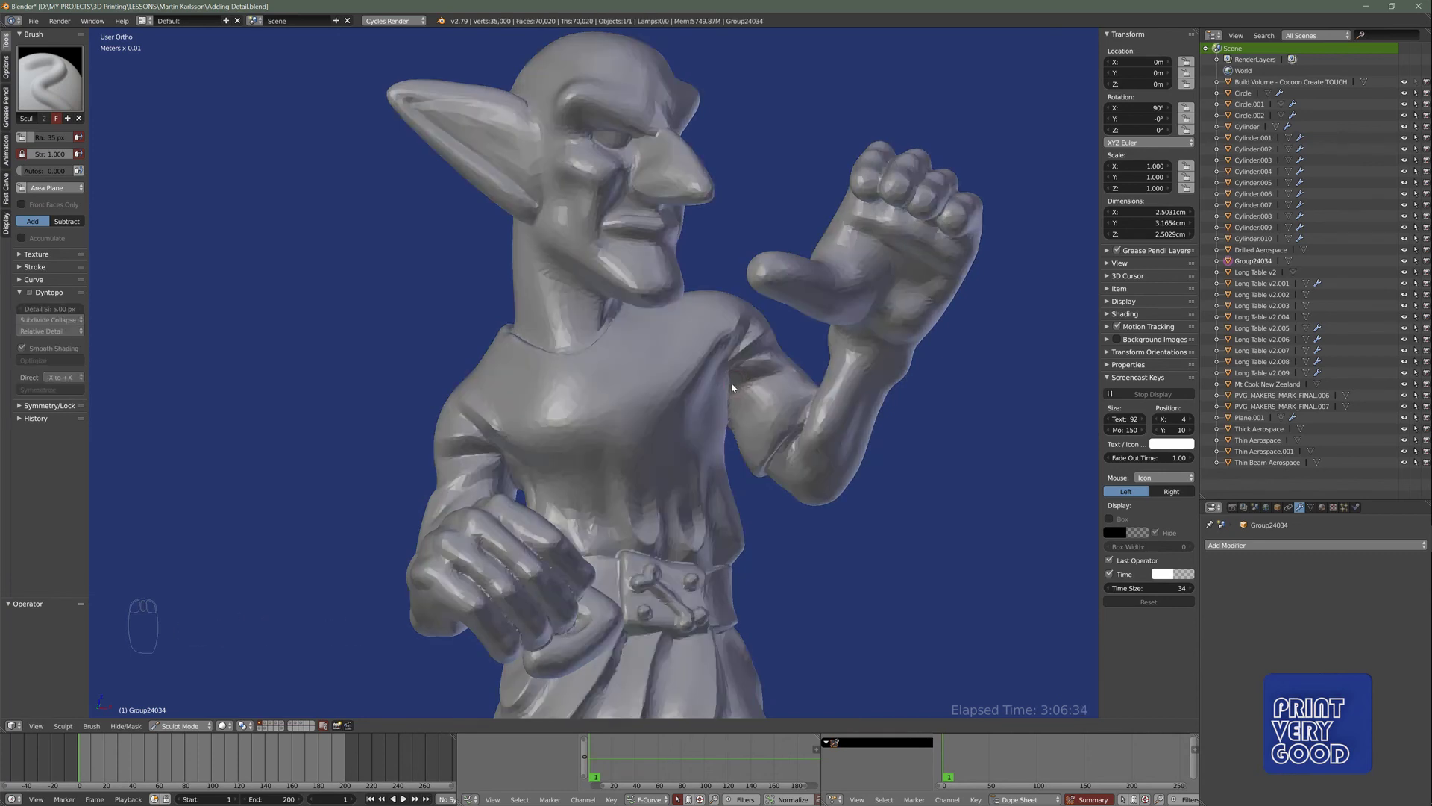
key(ctrl+shift+z)
click(673, 392)
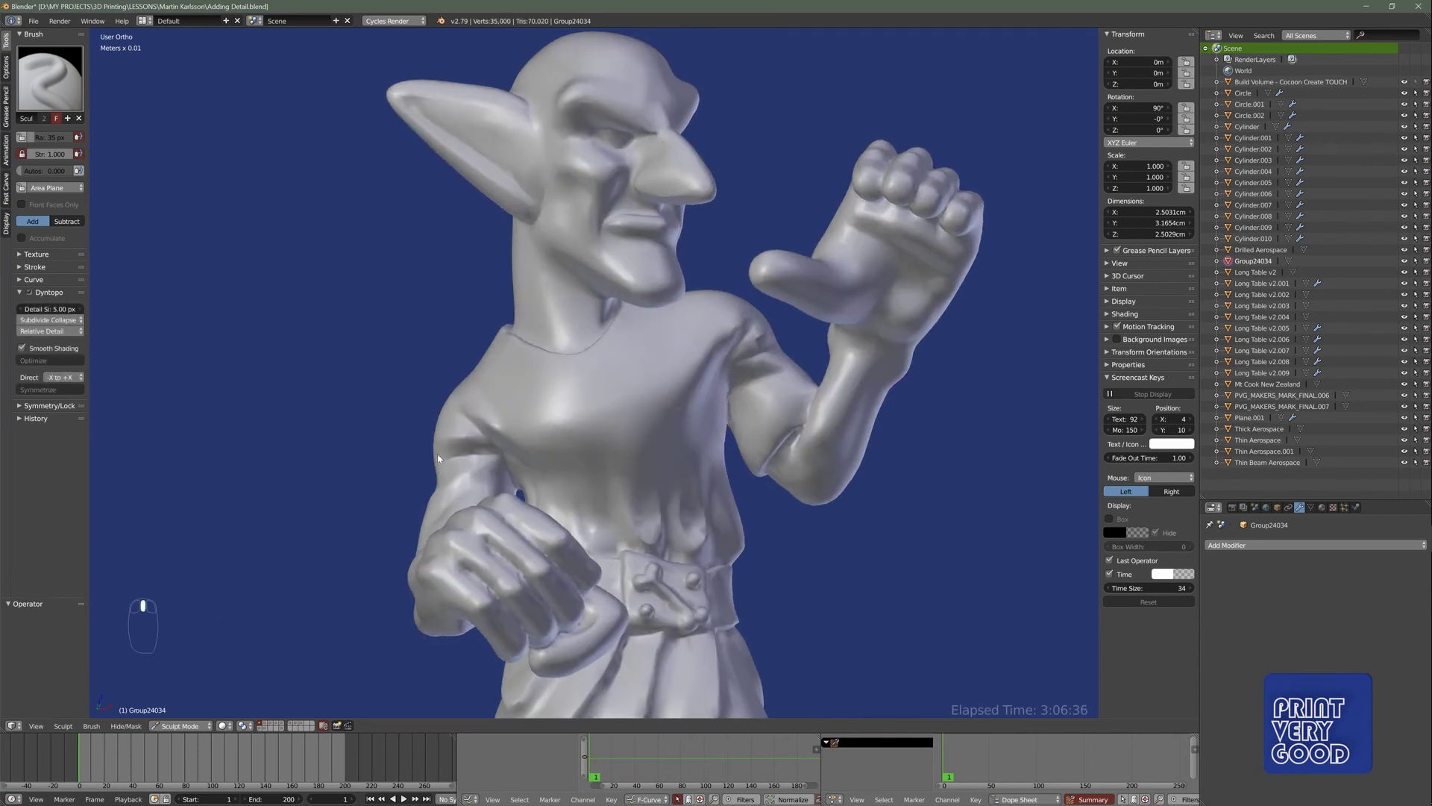
- Optimize the Dyntopo sculpt mesh and turn off X mirror symmetry for sculpting
click(52, 363)
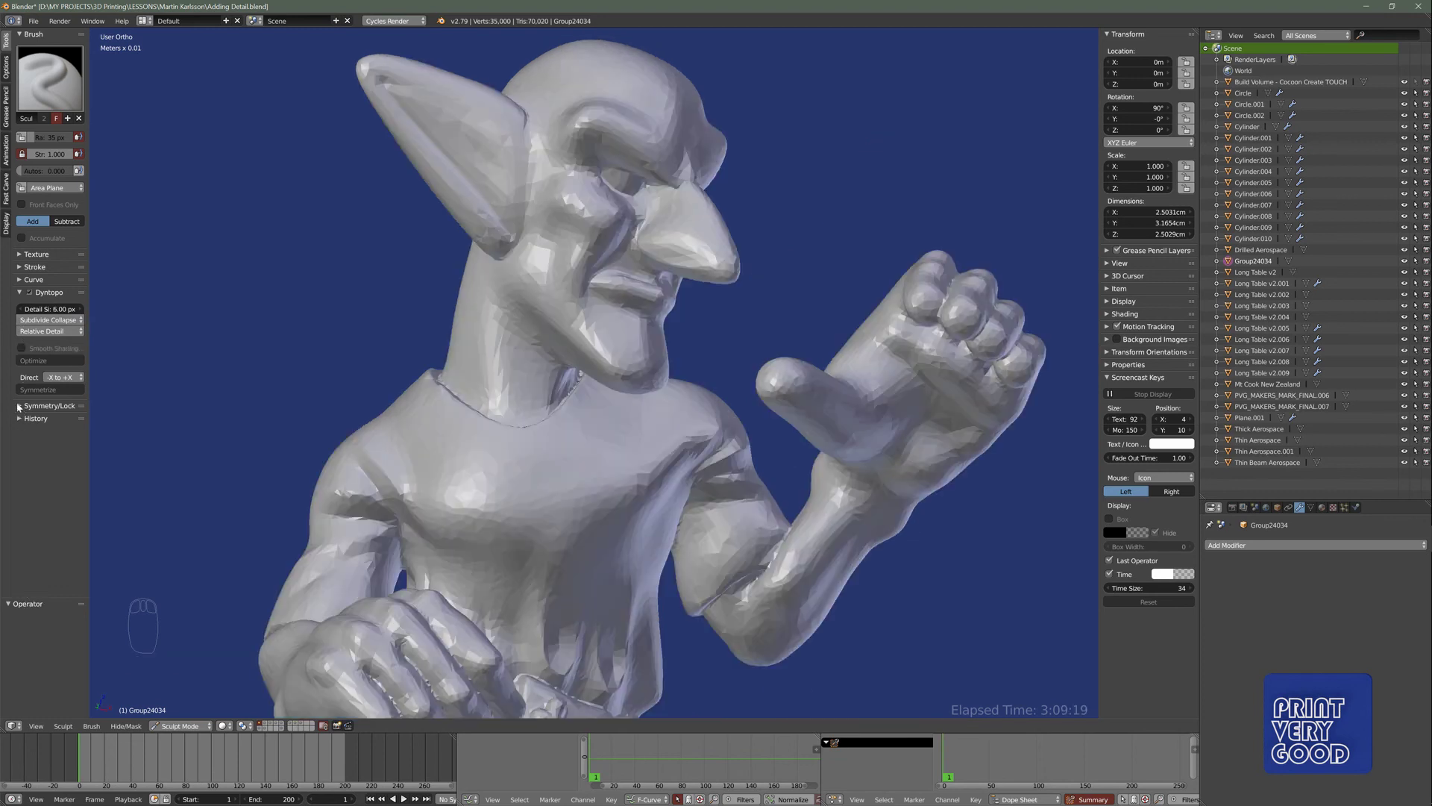
click(23, 405)
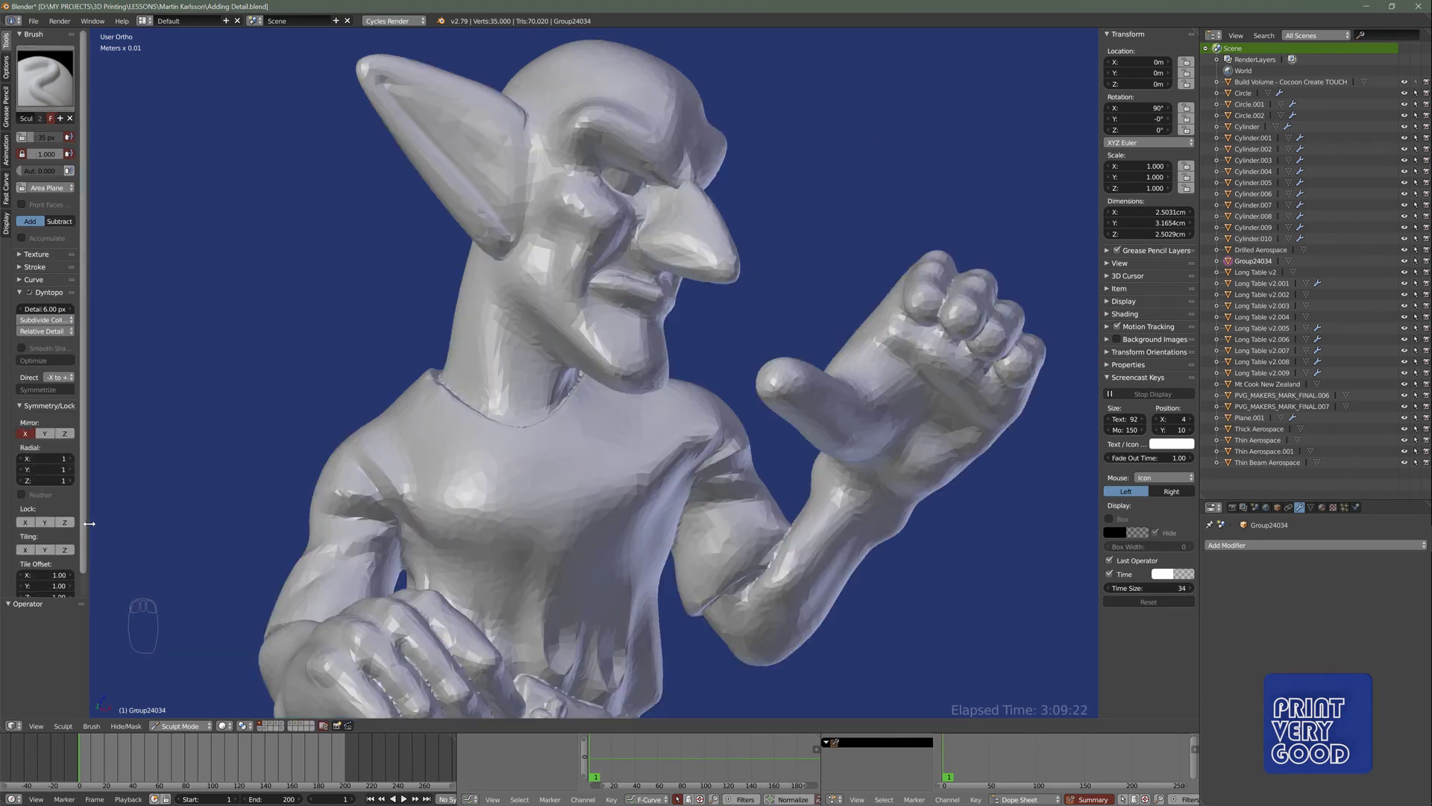
click(25, 434)
middle_drag(457, 442, 437, 407)
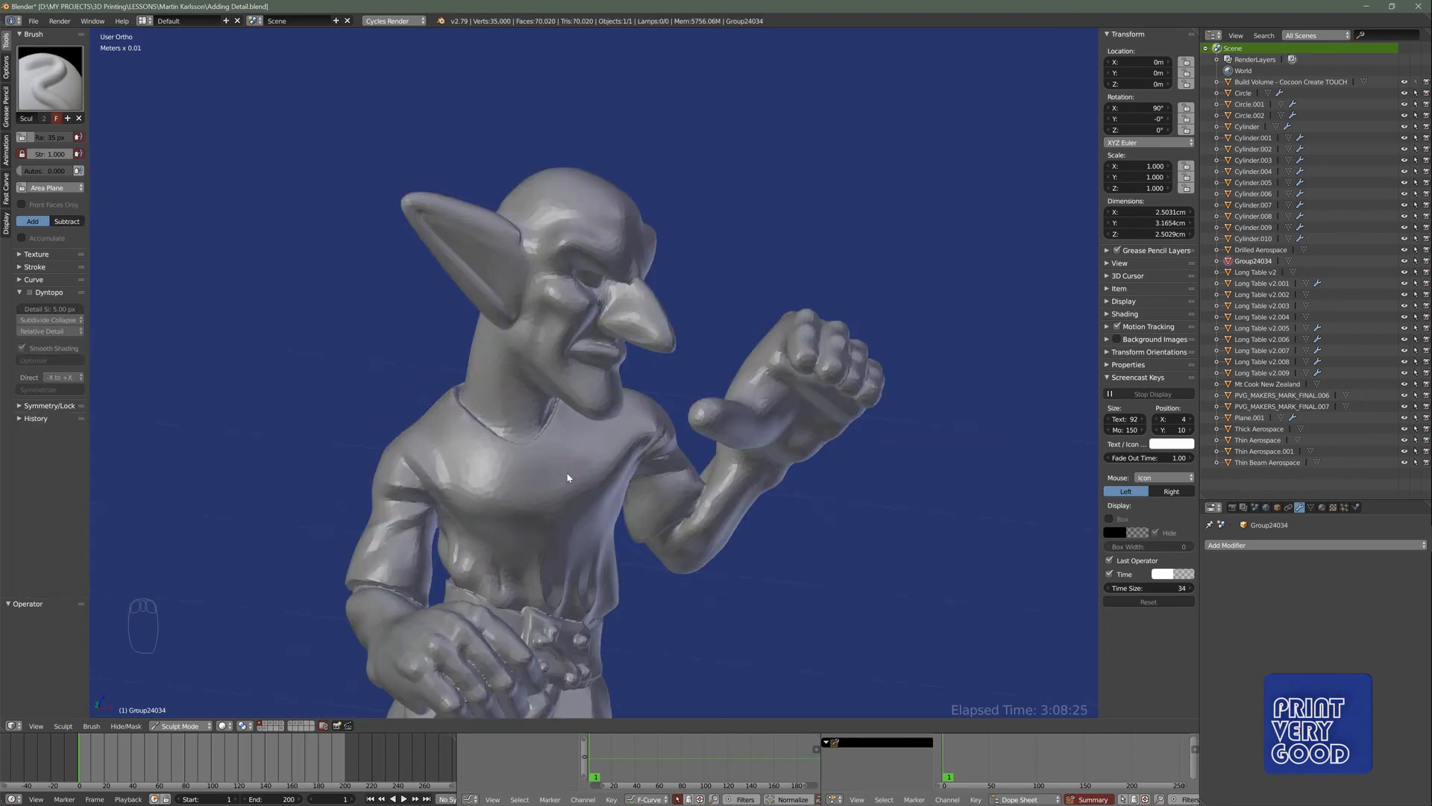
- Switch the goblin to Edit Mode and convert its triangles into quads with Tris to Quads
key(Tab)
scroll(567, 477, up, 3)
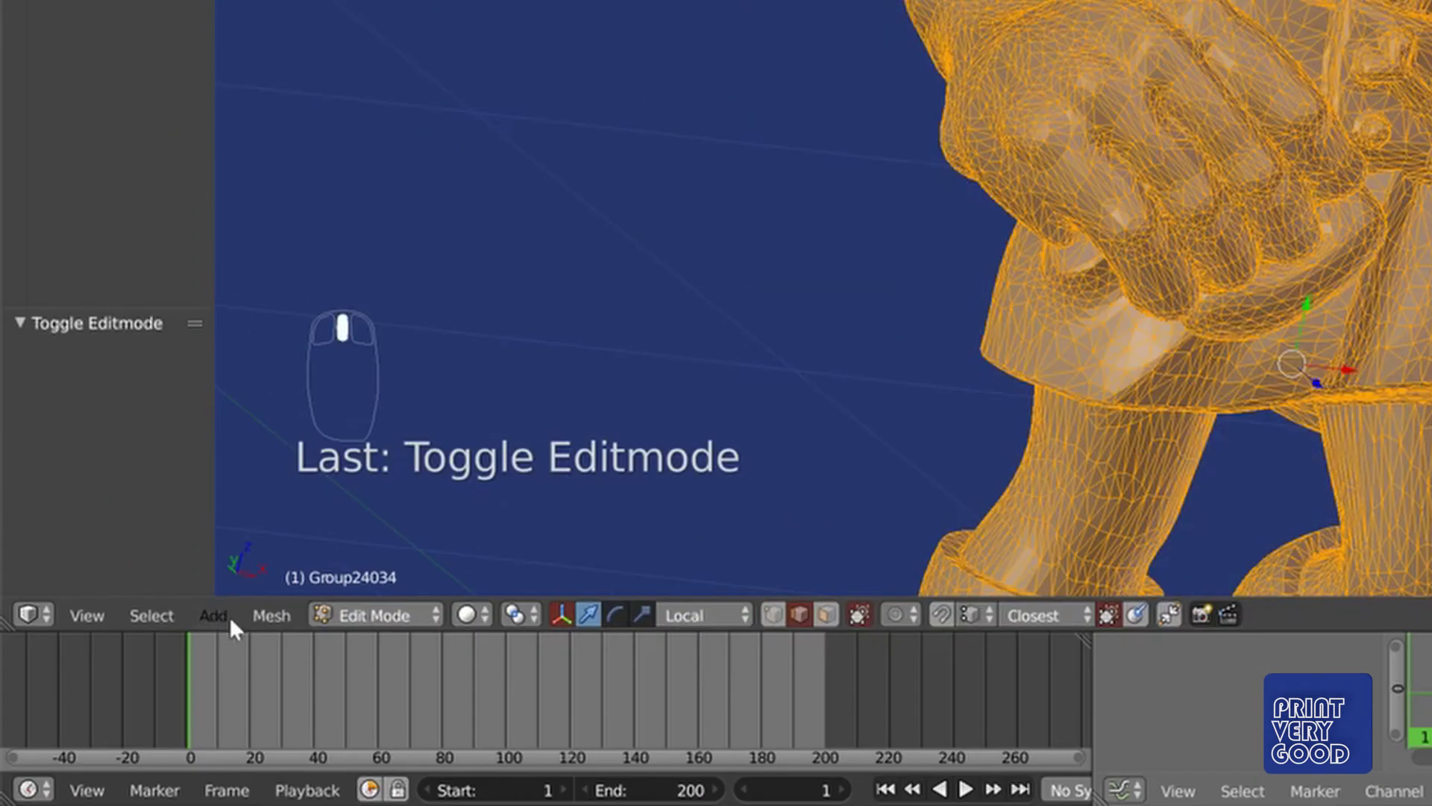
click(113, 727)
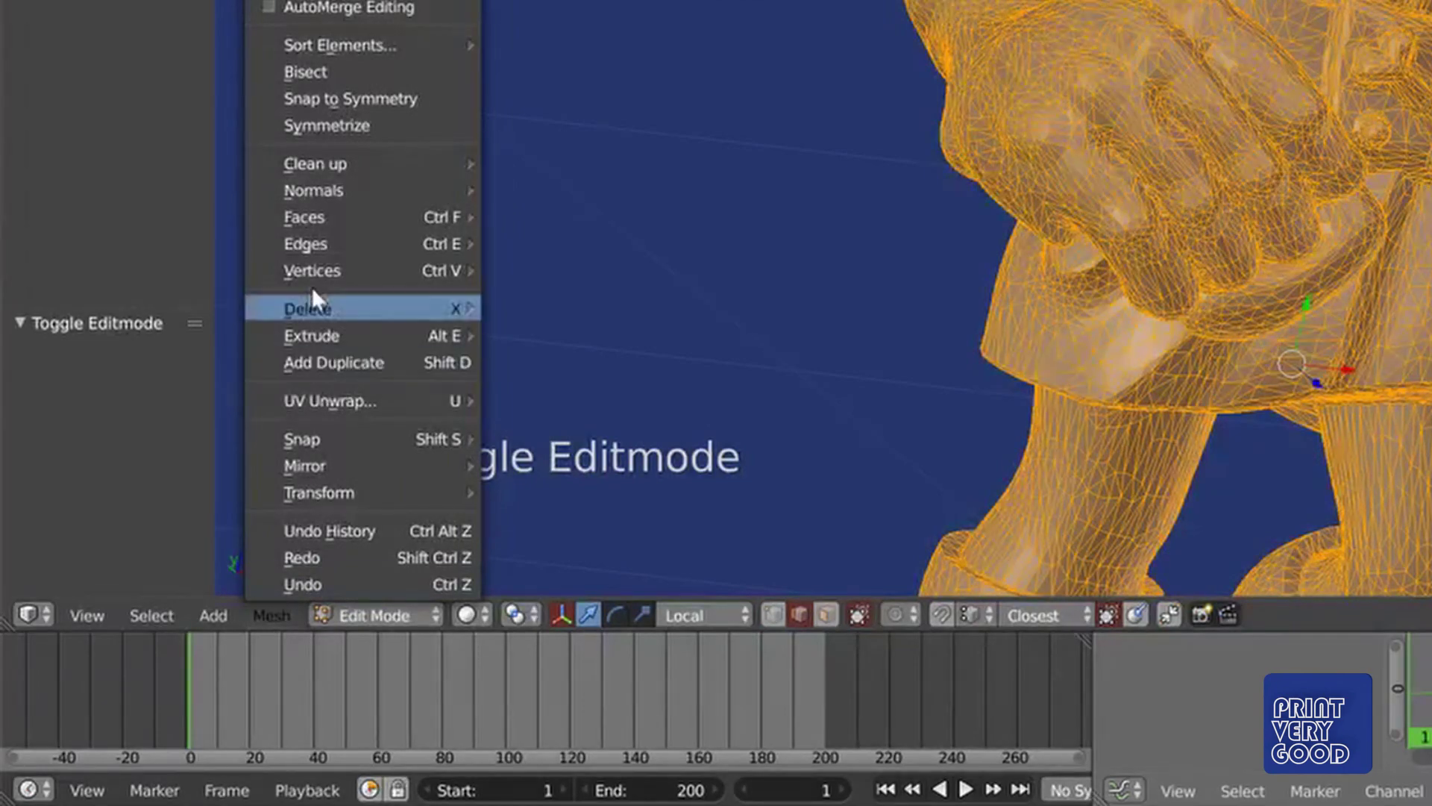
mouse_move(336, 220)
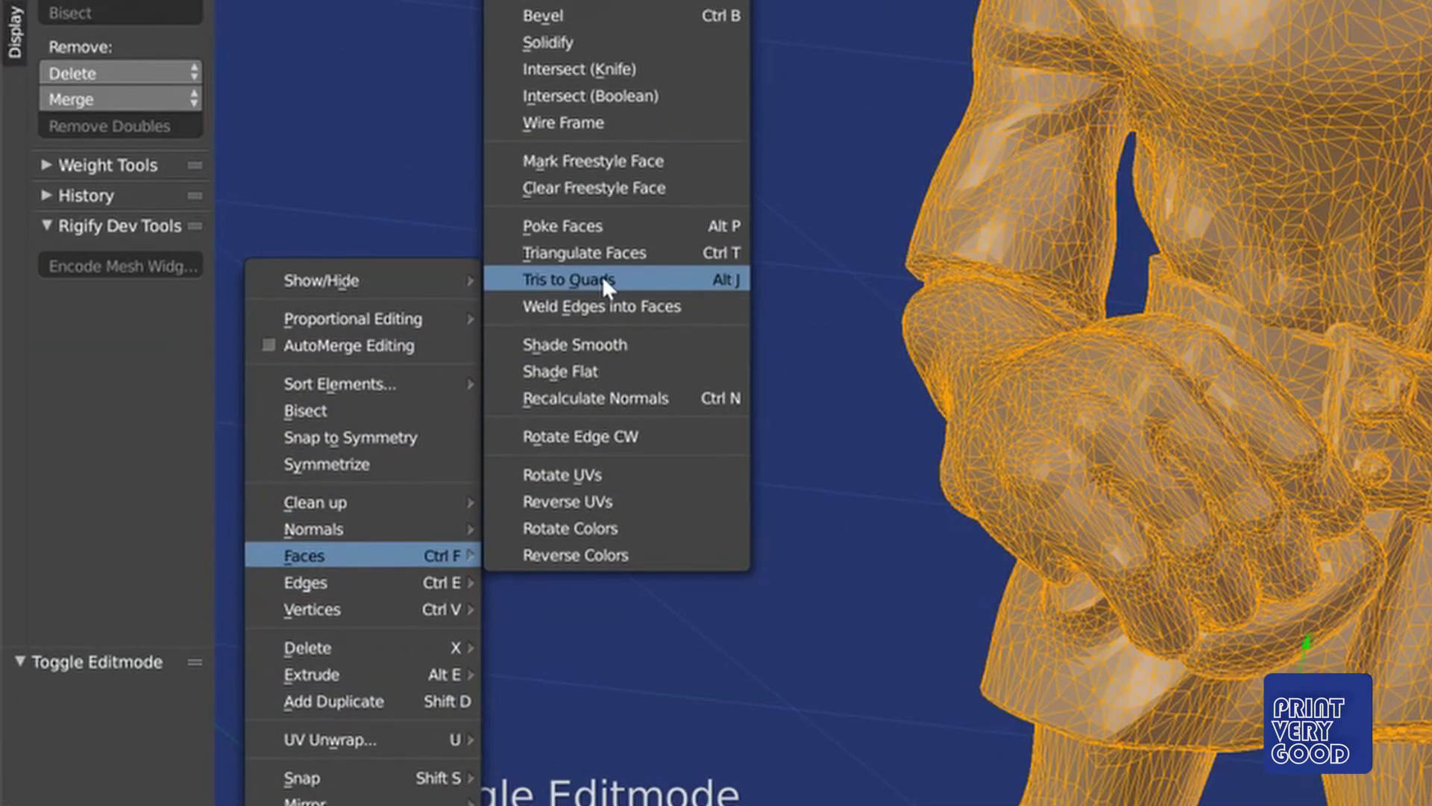
click(602, 276)
- Sculpt a raised pointed collar along both sides of the goblin's shirt neckline with the SculptDraw brush
mouse_move(694, 447)
middle_down()
mouse_move(863, 448)
mouse_move(879, 419)
mouse_move(514, 349)
middle_up()
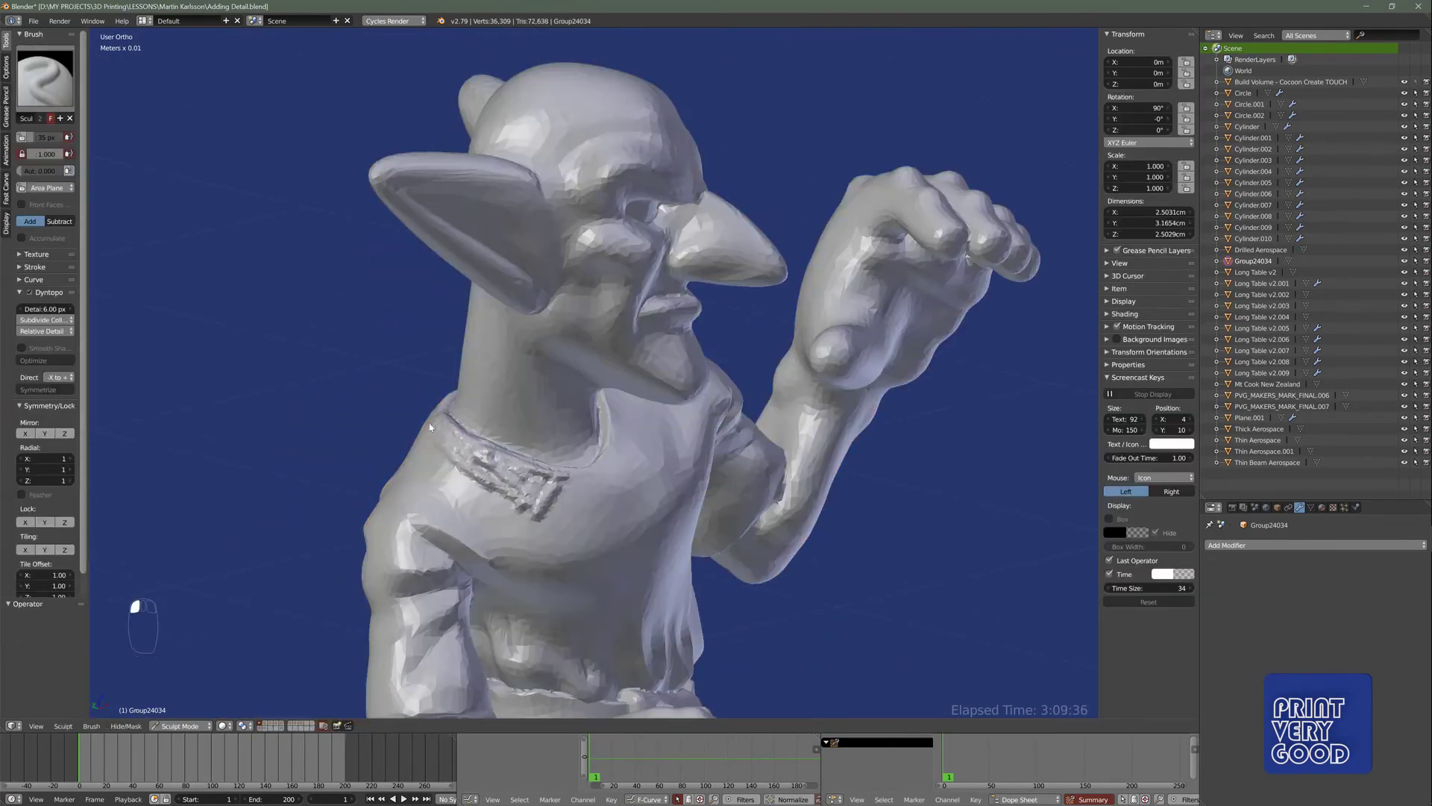
mouse_move(429, 427)
mouse_down()
mouse_move(526, 517)
mouse_move(539, 485)
mouse_up()
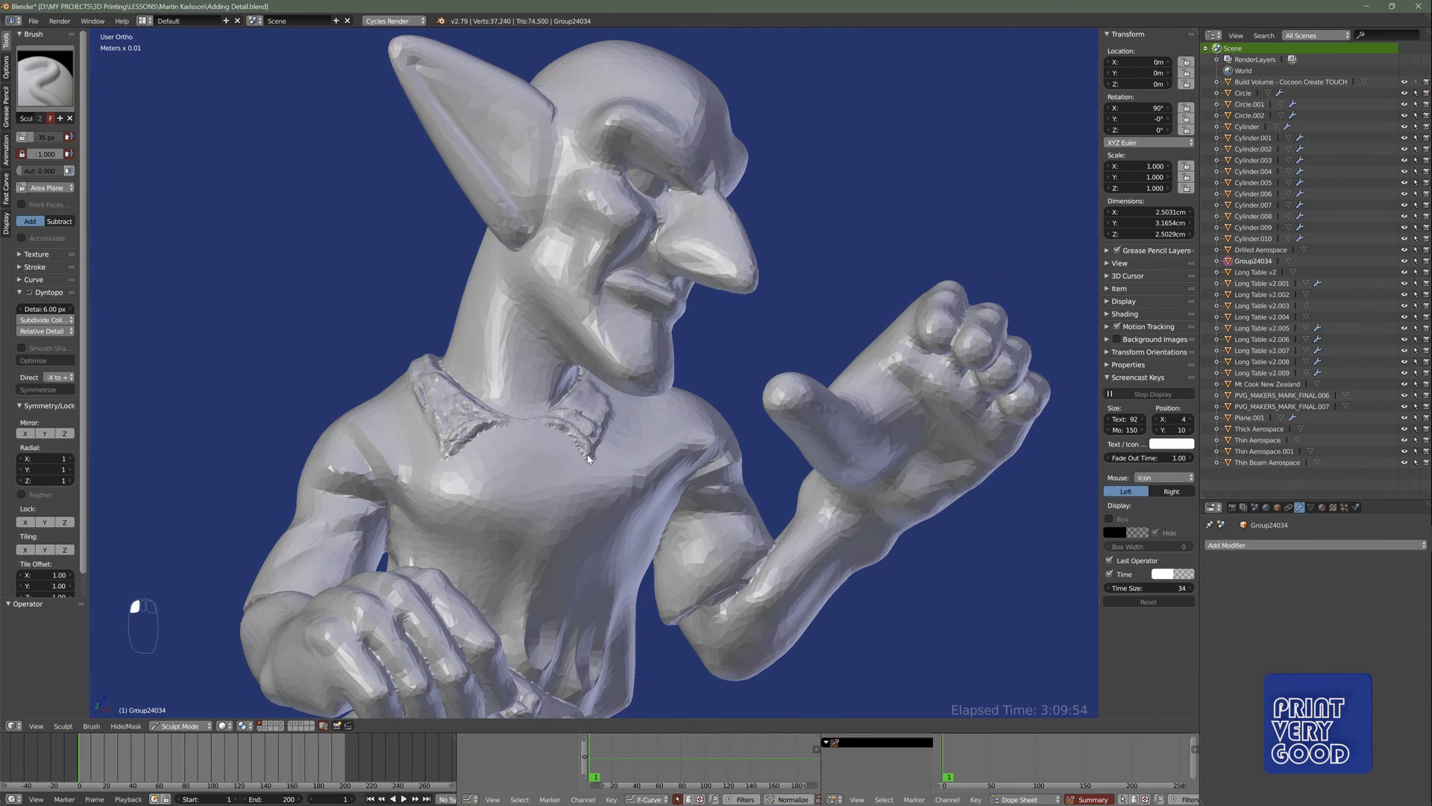
drag(588, 459, 607, 420)
mouse_move(608, 420)
middle_down()
mouse_move(508, 375)
mouse_move(539, 406)
middle_up()
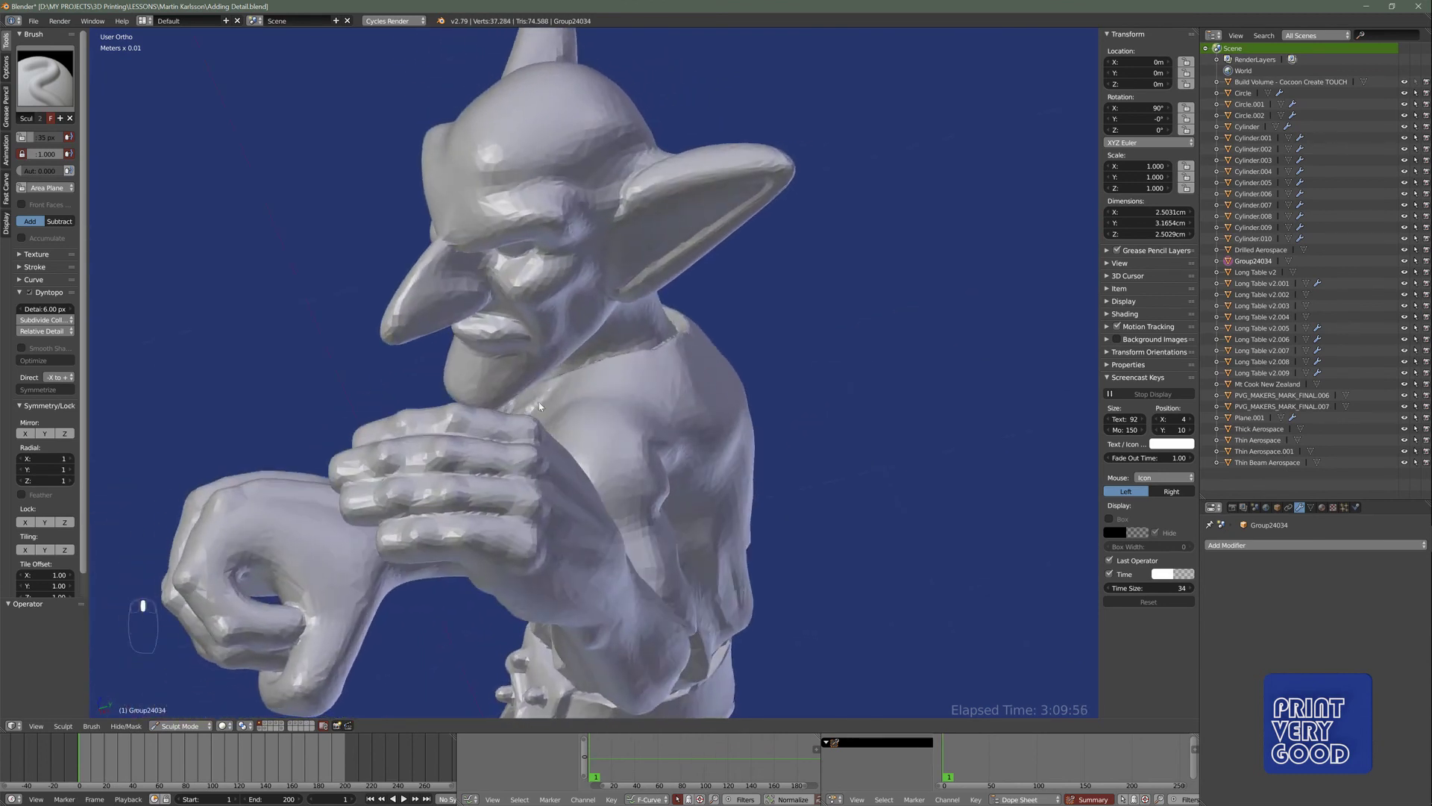
drag(603, 384, 521, 405)
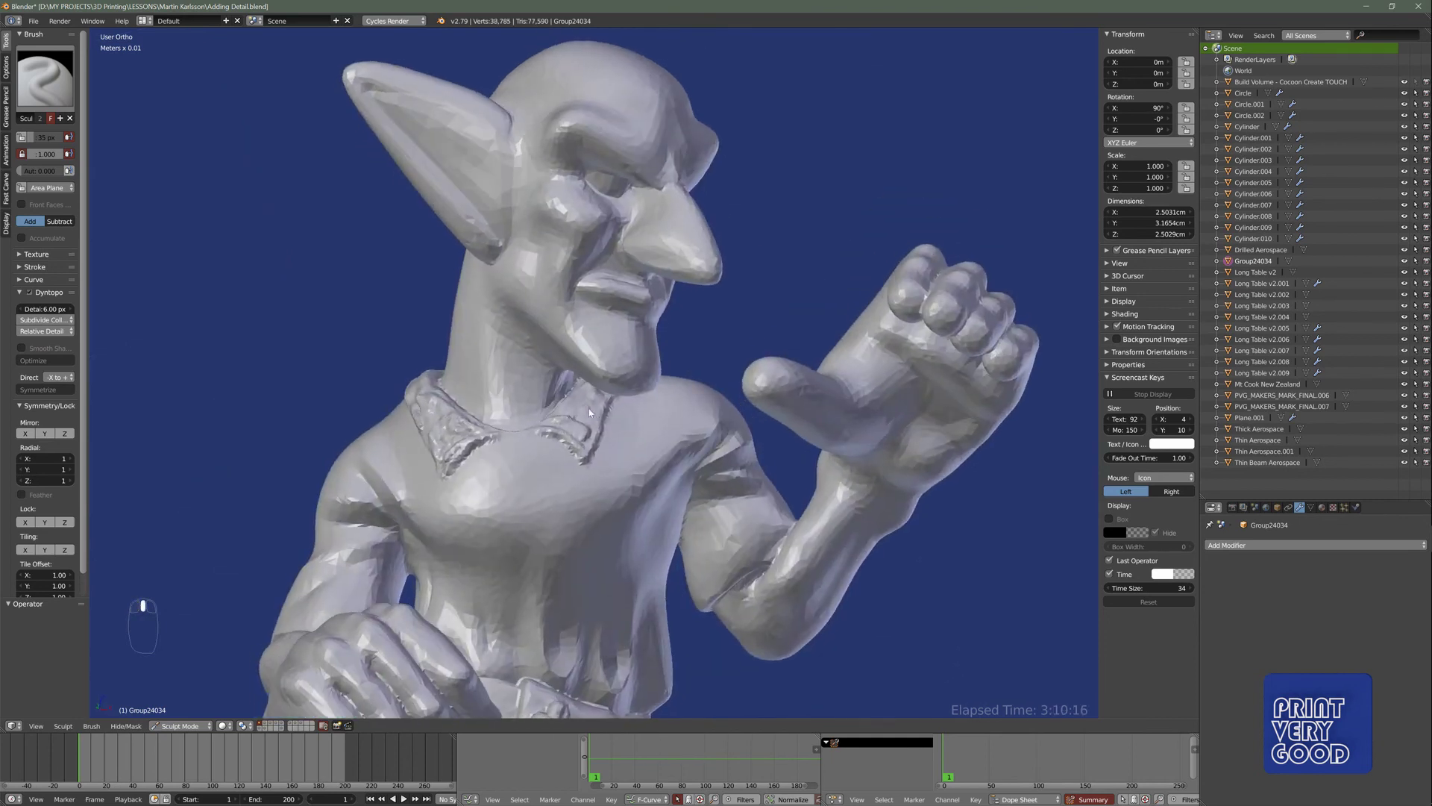
- Choose the Clay Strips brush, build up the goblin's collar and smooth its rough surface and lower edge
scroll(589, 409, up, 2)
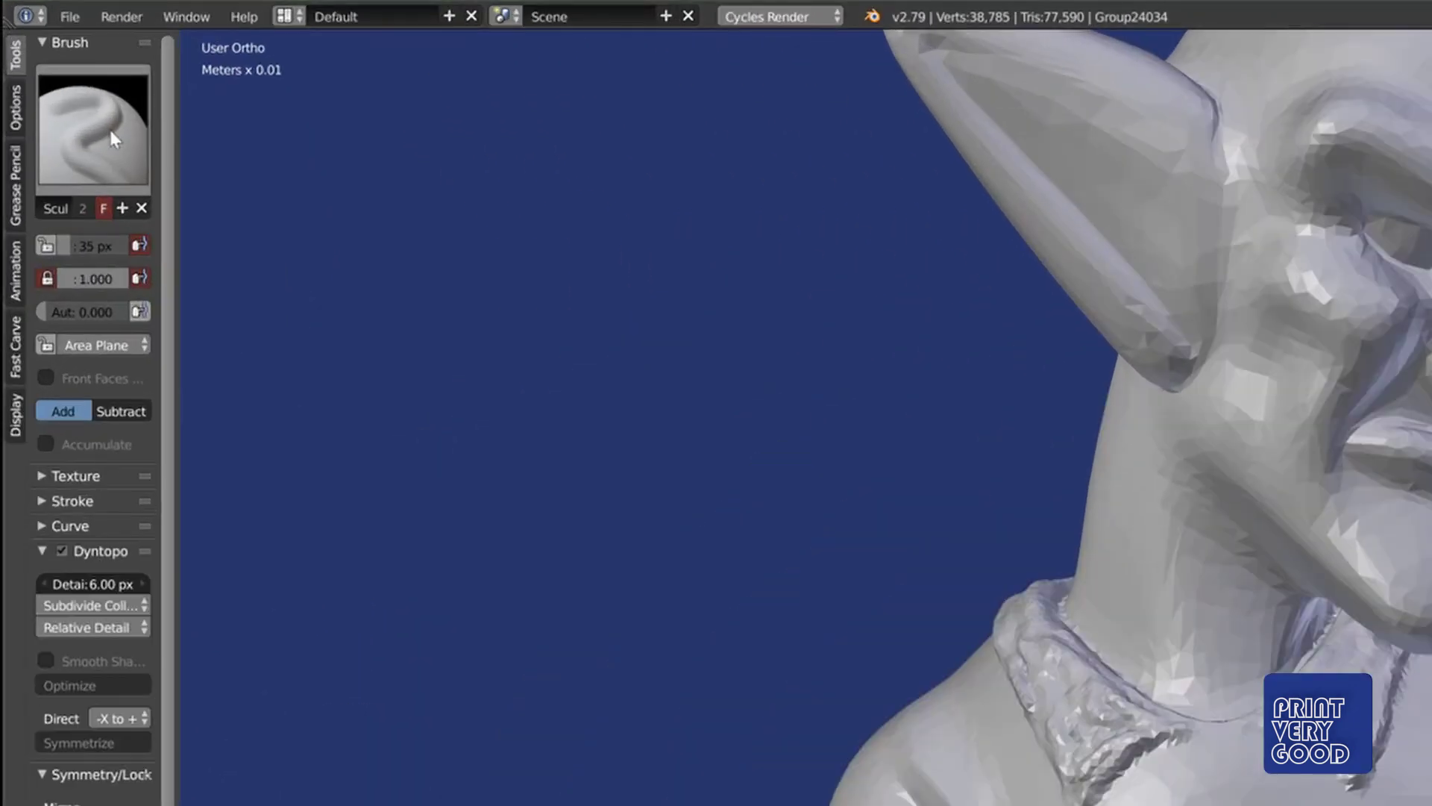
click(40, 87)
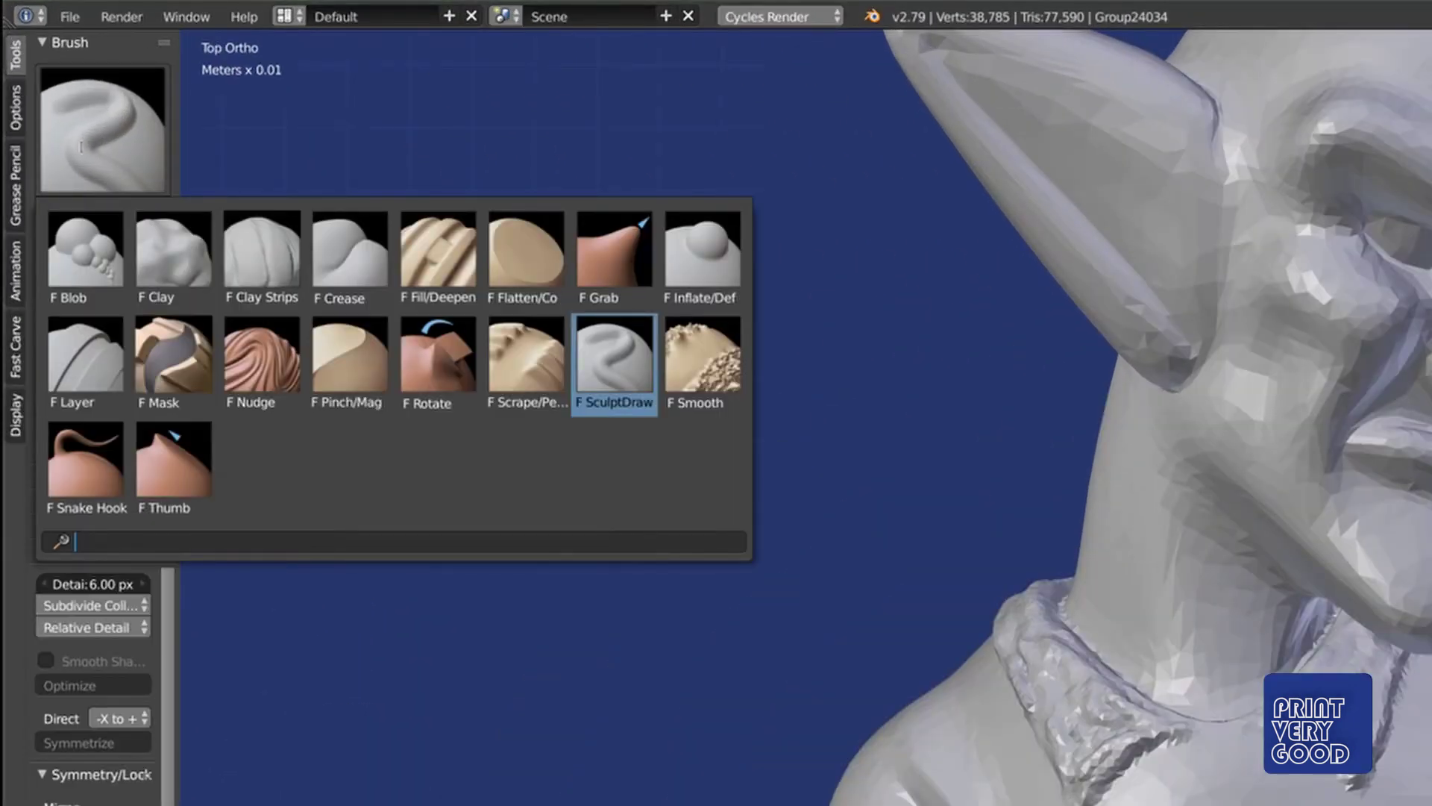
click(262, 253)
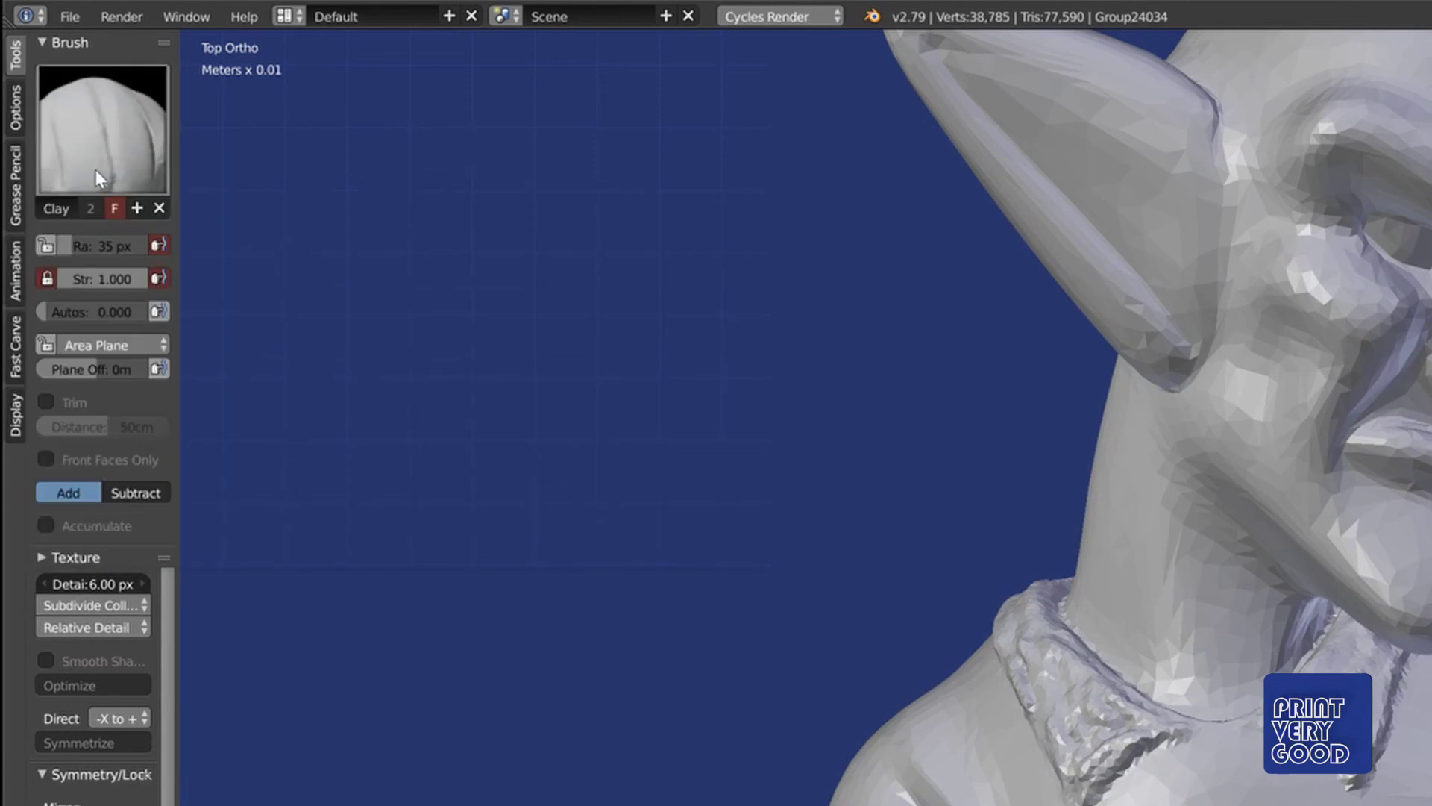
click(83, 135)
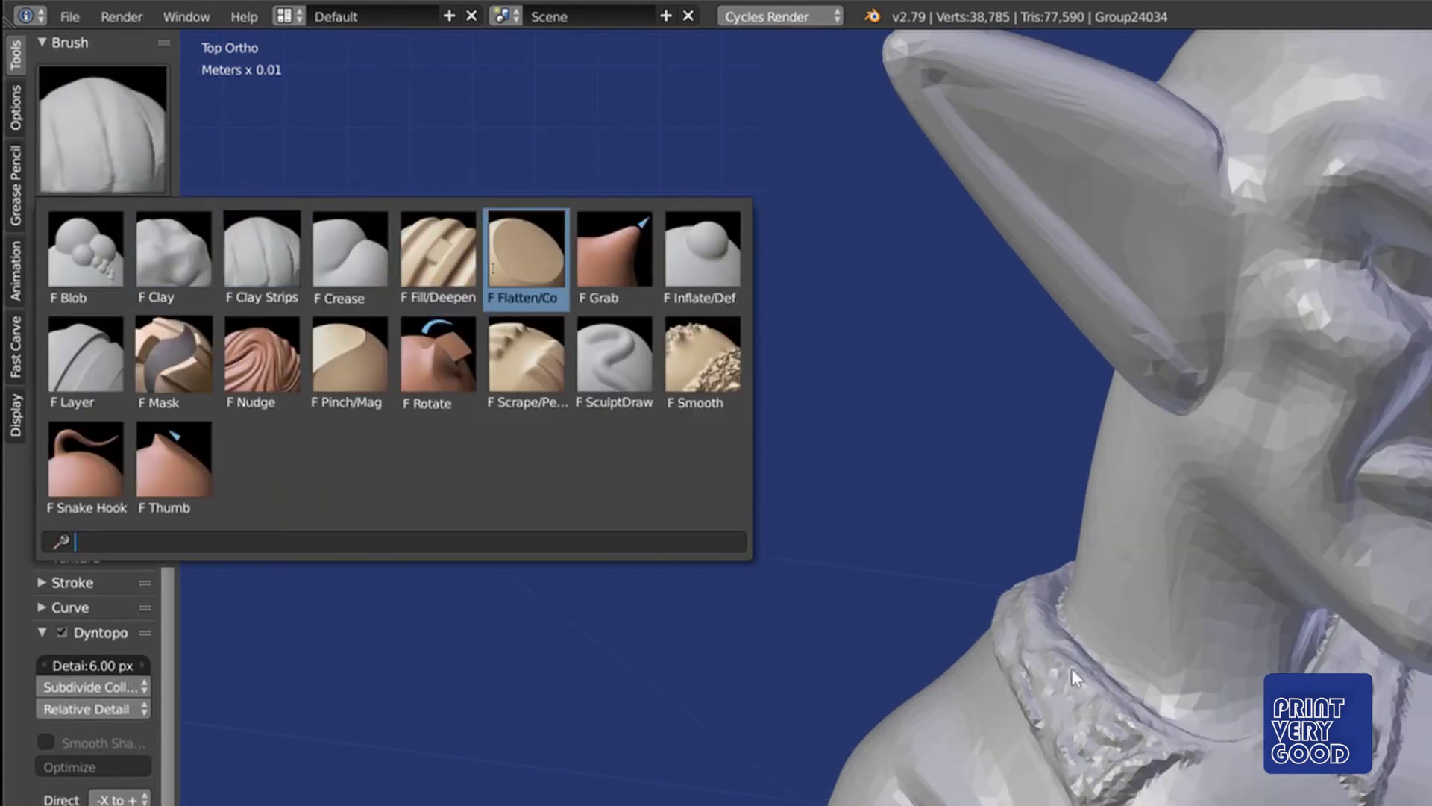
scroll(1053, 726, up, 1)
drag(1046, 671, 1005, 634)
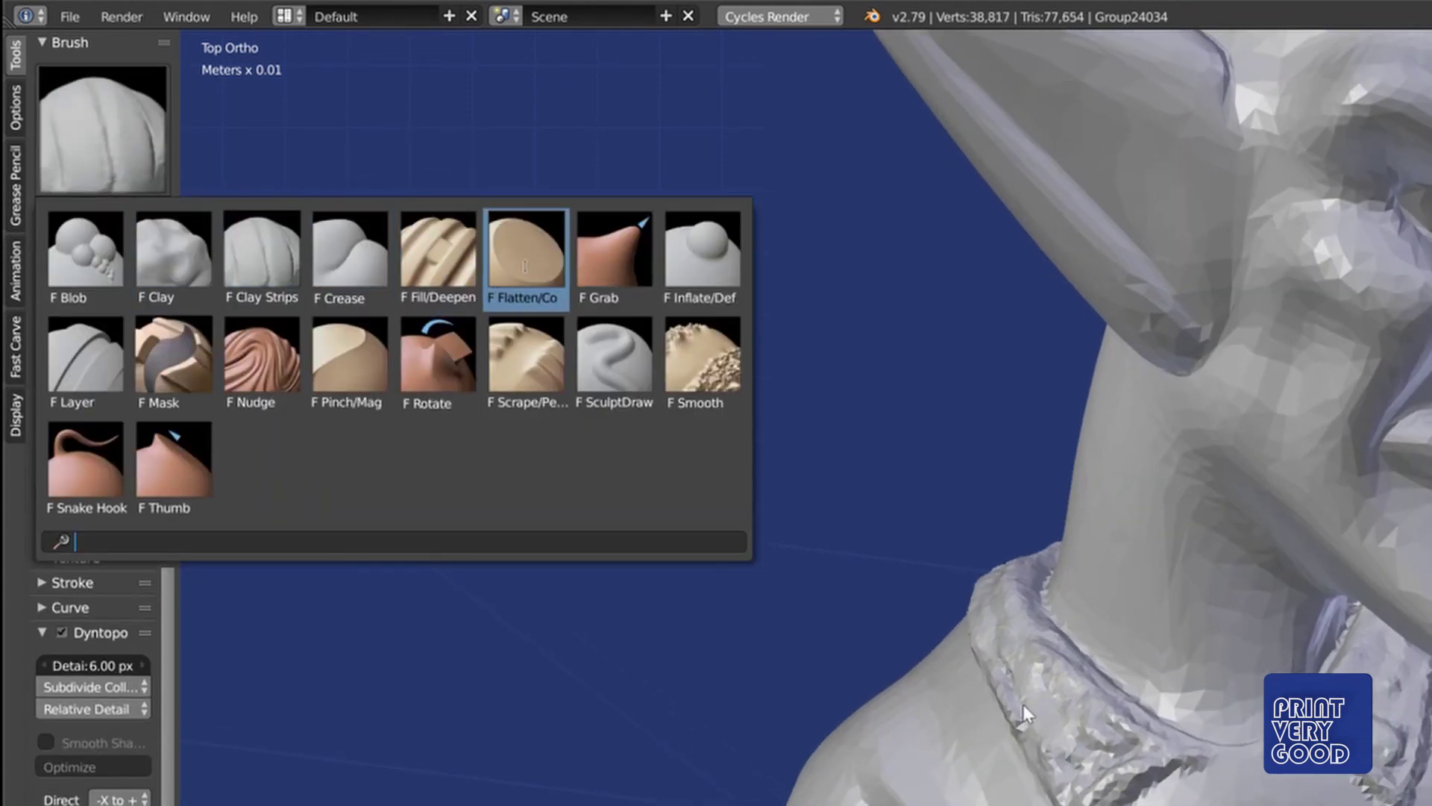
mouse_move(1023, 704)
shift+mouse_down()
mouse_move(1009, 656)
mouse_move(1075, 686)
mouse_move(993, 634)
mouse_move(1028, 718)
mouse_move(1046, 700)
shift+mouse_up()
mouse_move(1083, 776)
shift+mouse_down()
mouse_move(1087, 792)
mouse_move(1158, 746)
mouse_move(1120, 784)
shift+mouse_up()
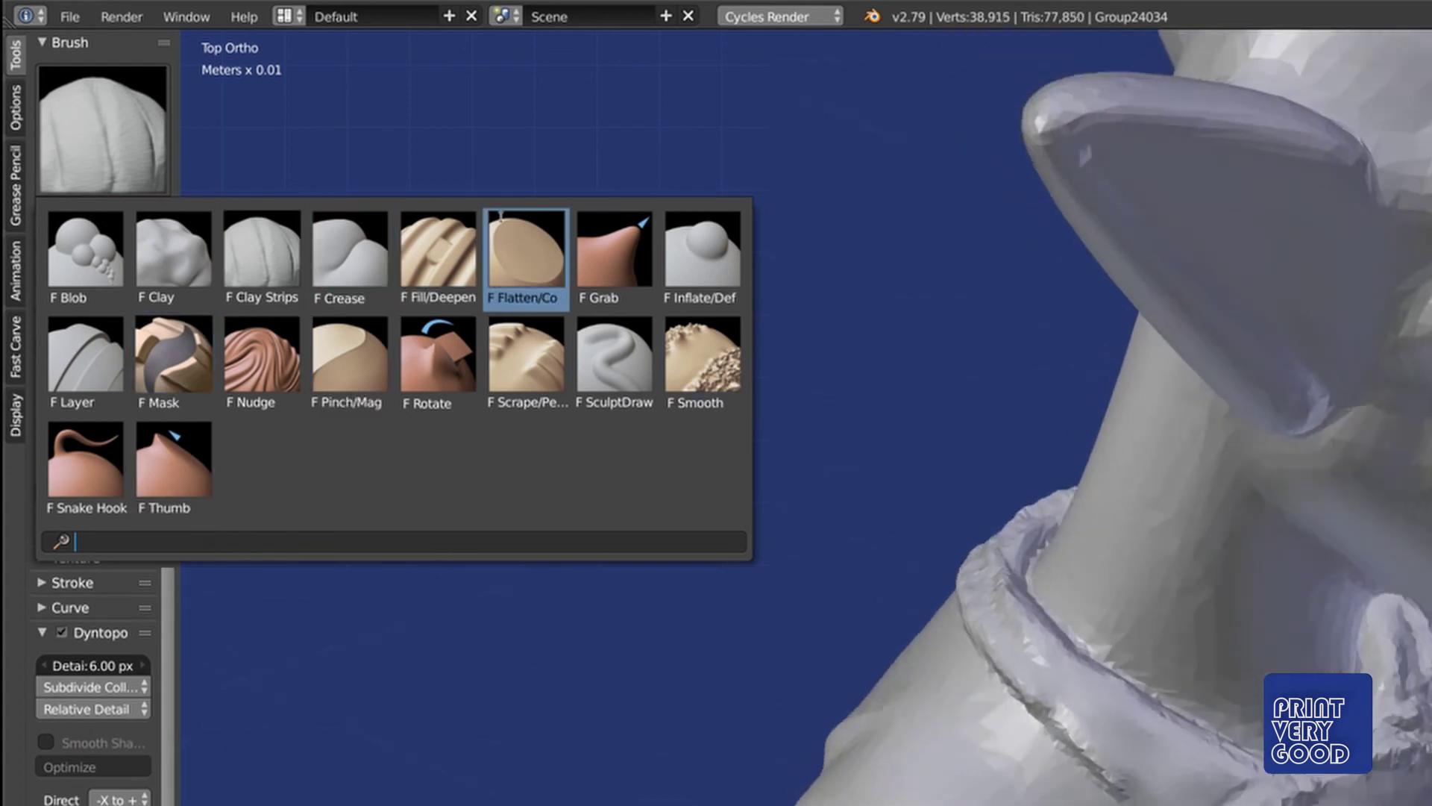
- Choose the Flatten/Contrast brush and flatten the collar's surface and edges around the goblin's neck
click(520, 243)
mouse_move(996, 574)
mouse_down()
mouse_move(1088, 696)
mouse_move(993, 623)
mouse_up()
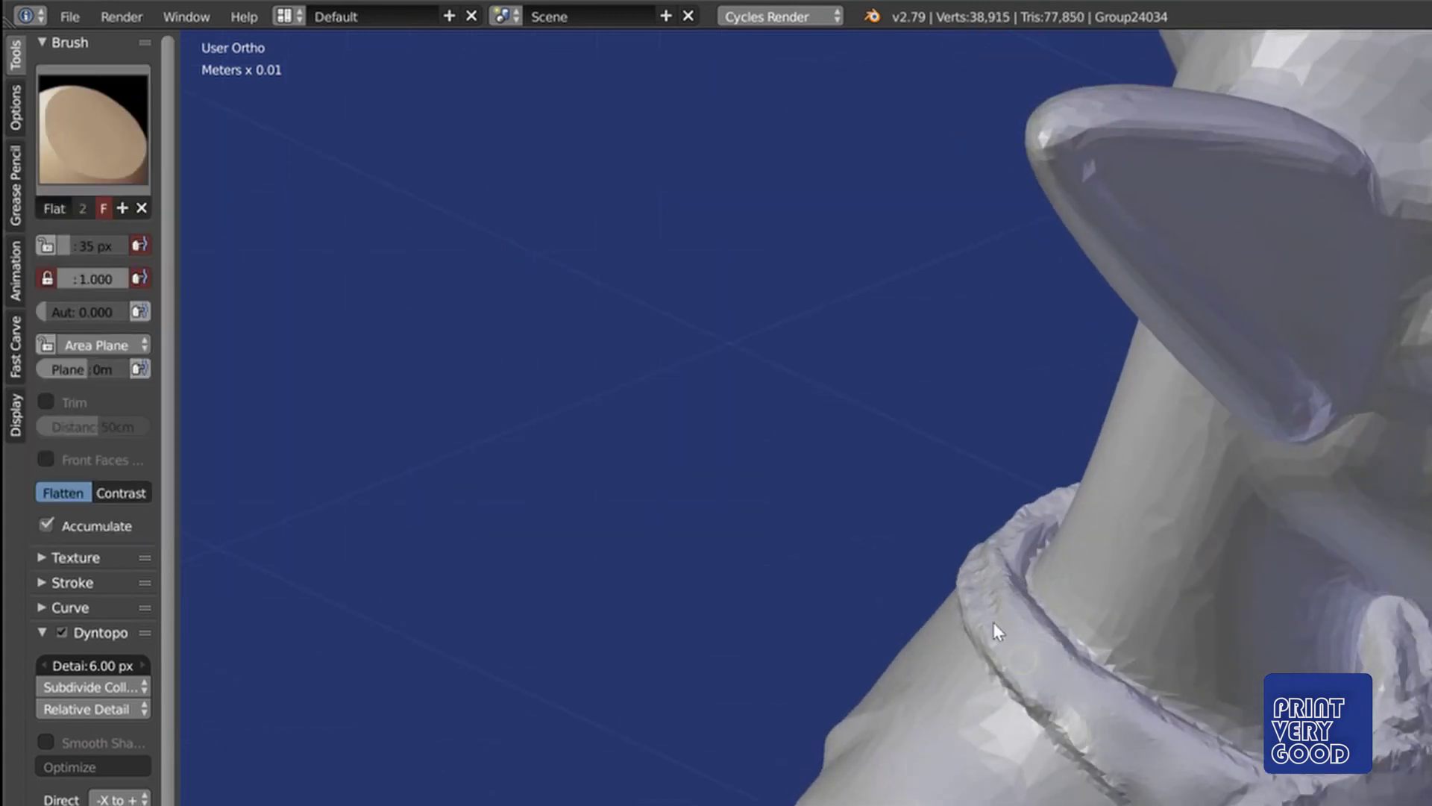
middle_drag(1060, 611, 1010, 679)
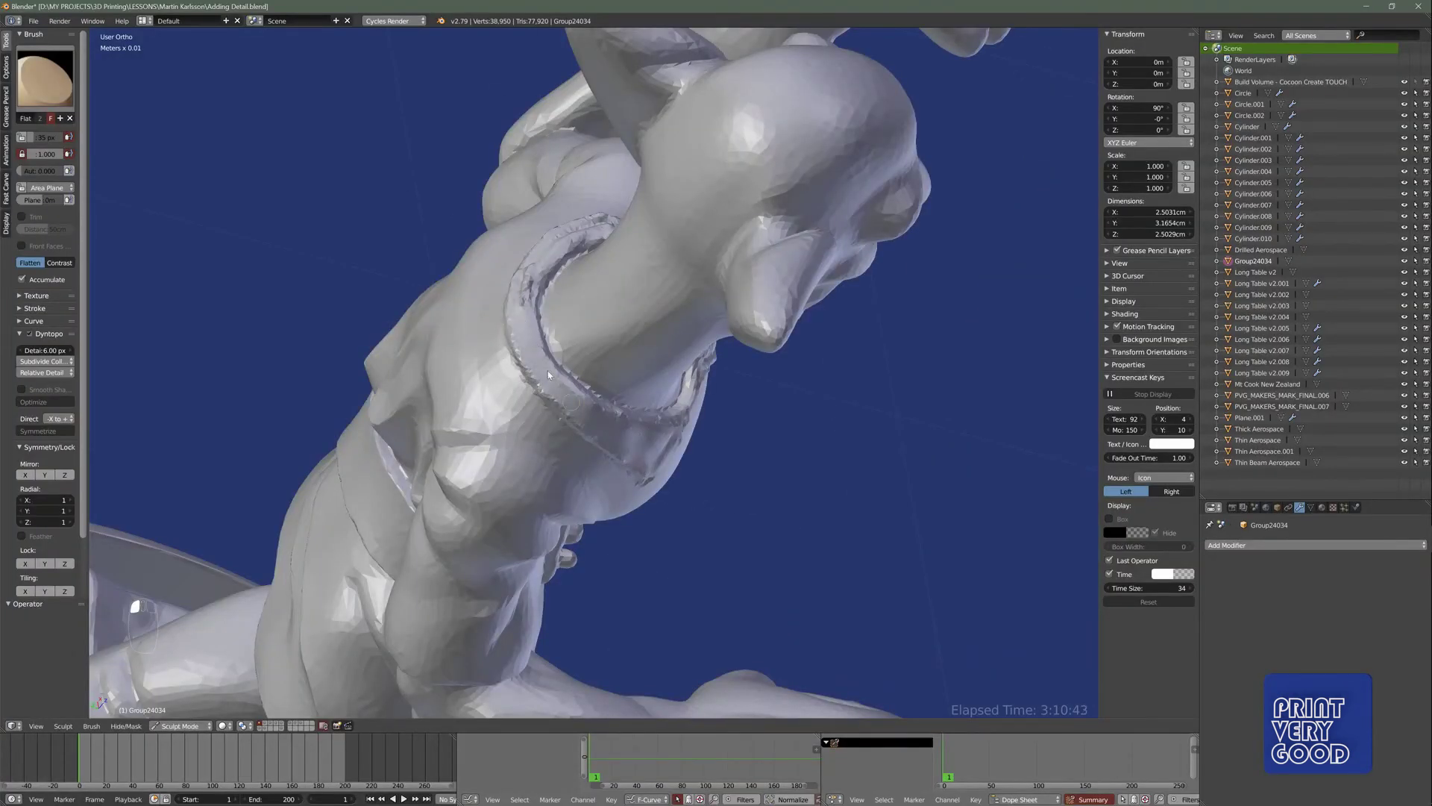
middle_drag(533, 379, 493, 340)
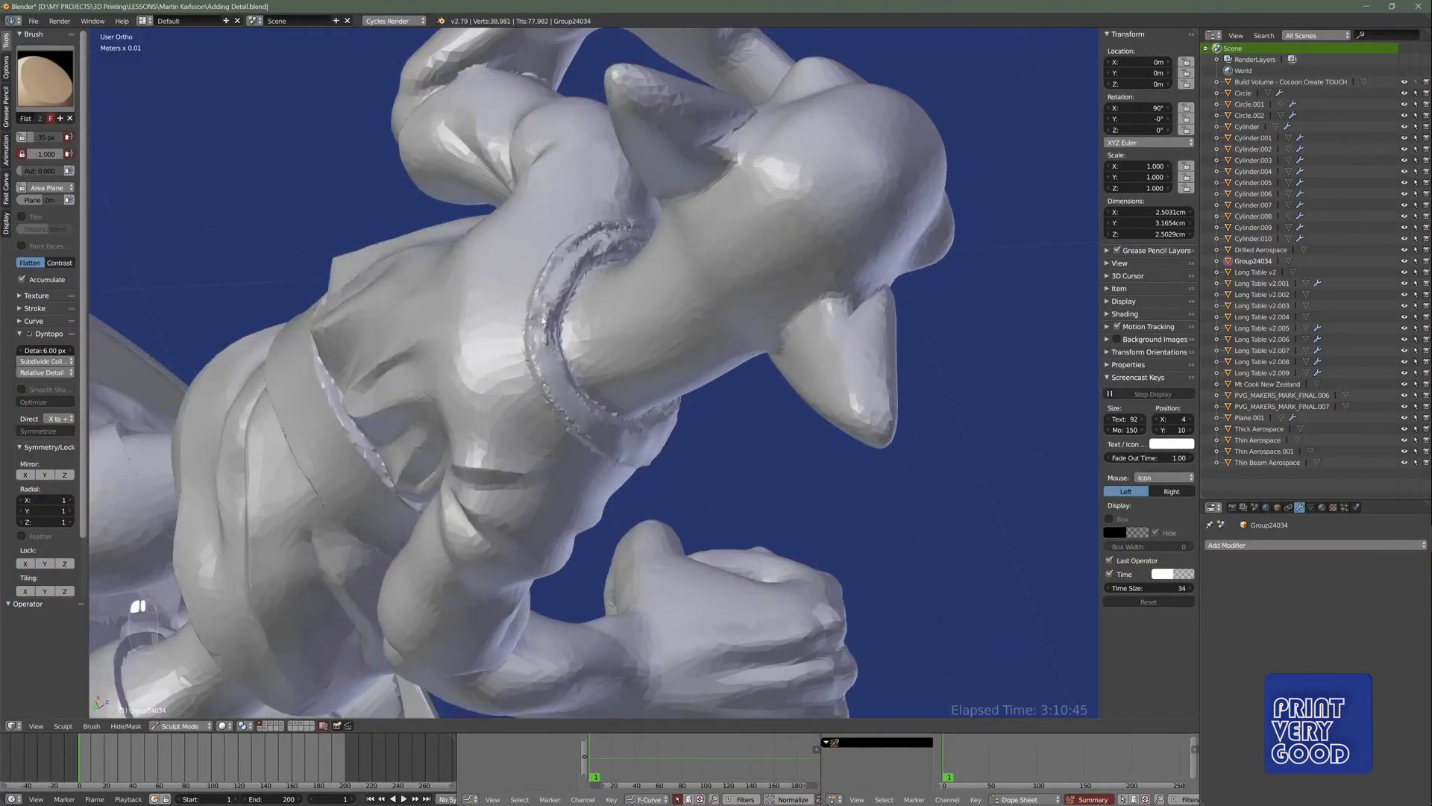
mouse_move(543, 319)
mouse_down()
mouse_move(562, 266)
mouse_move(538, 362)
mouse_up()
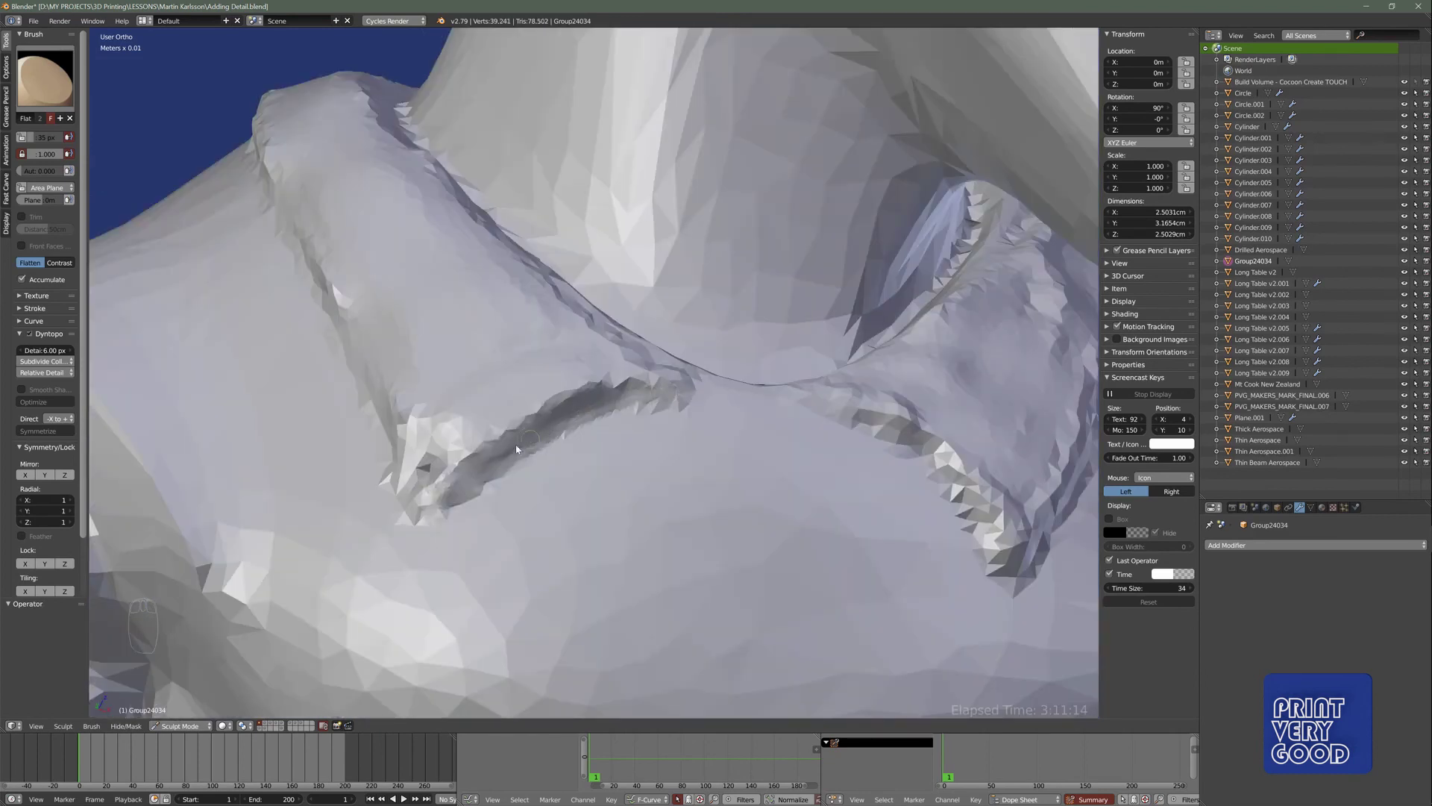
mouse_move(517, 449)
mouse_down()
mouse_move(677, 397)
mouse_move(571, 396)
mouse_move(500, 436)
mouse_up()
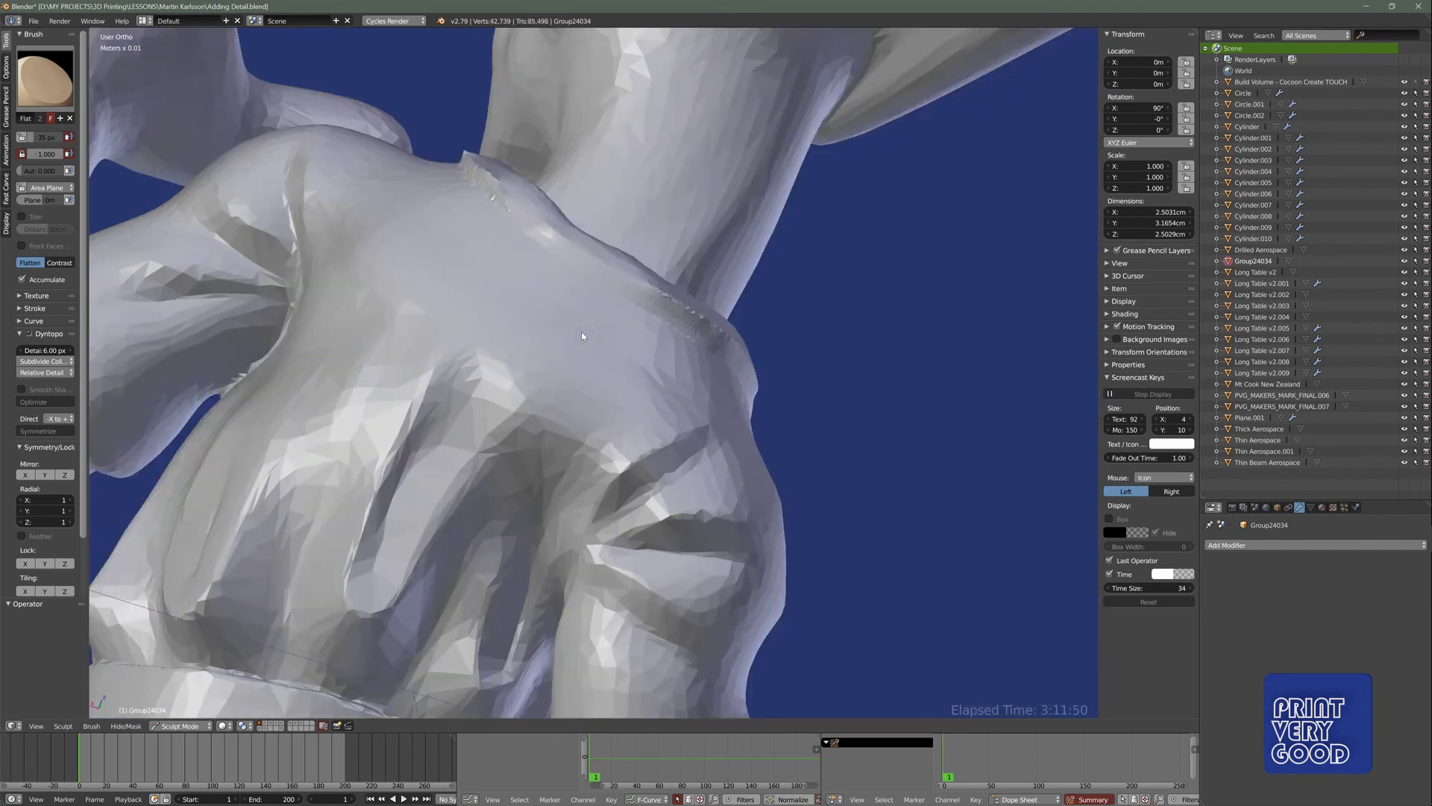
- Flatten the rough ridge of the collar where it crosses the back of the goblin's shoulders
middle_drag(582, 336, 613, 322)
drag(542, 203, 531, 190)
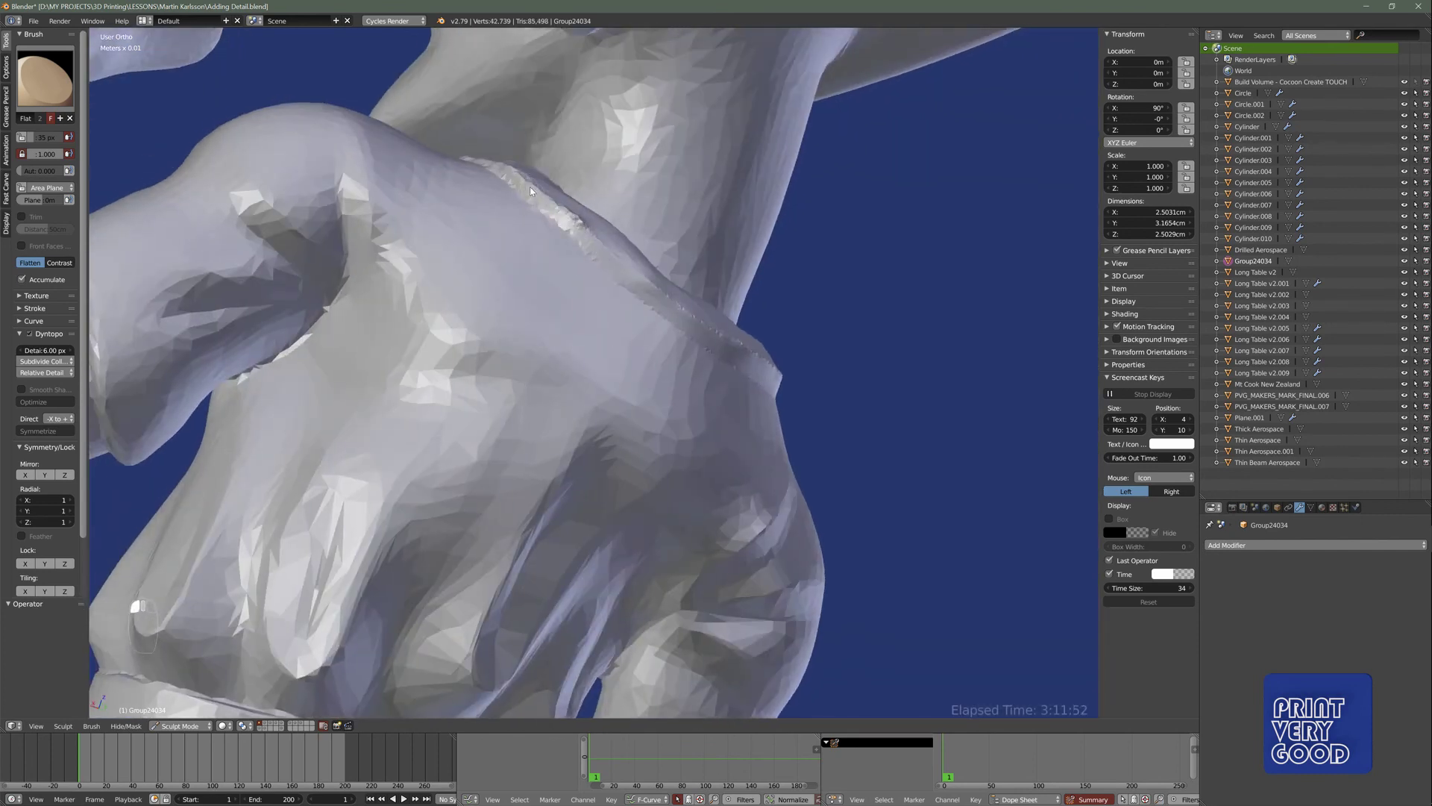
drag(591, 238, 526, 188)
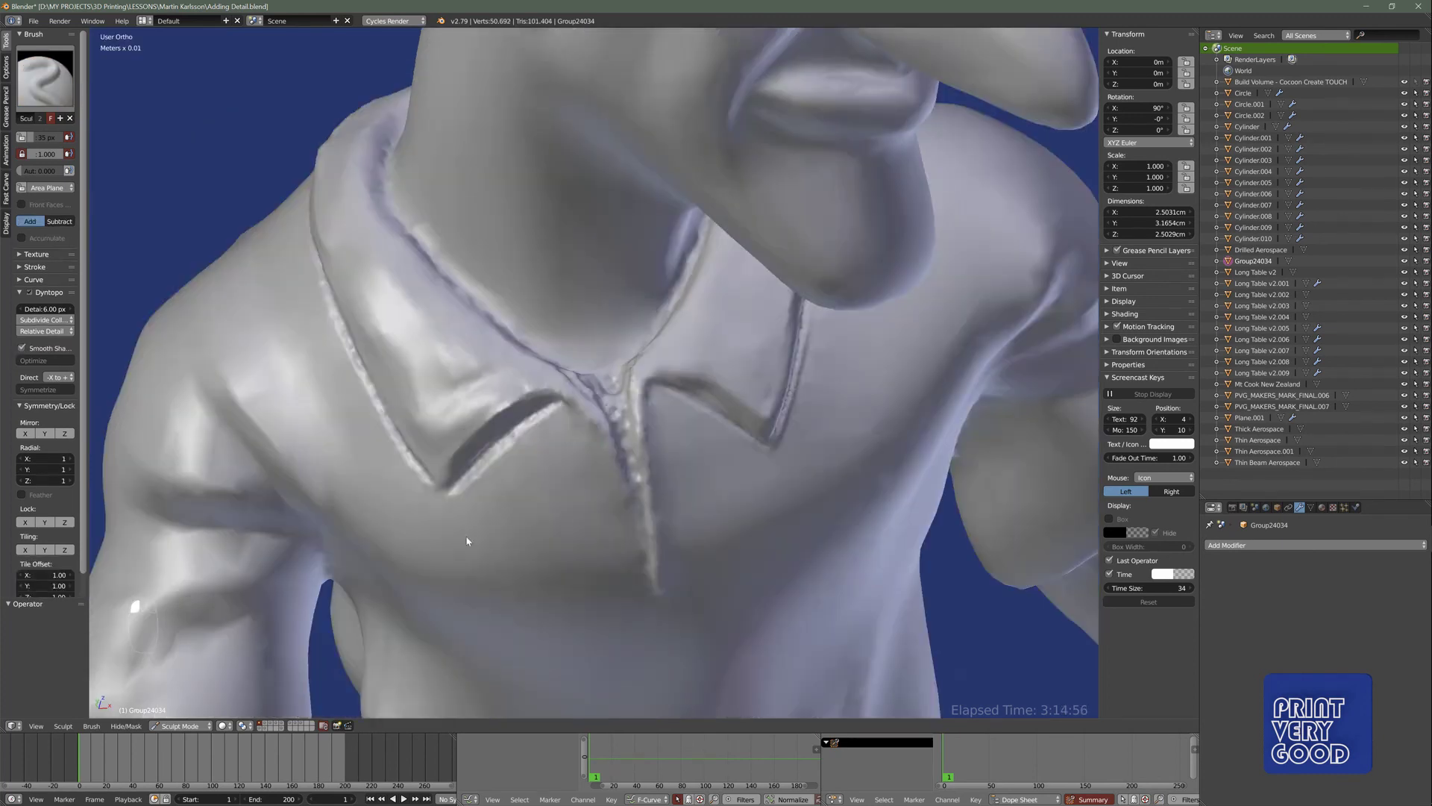
- Choose the Smooth brush and smooth the rough edges of the shirt opening below the goblin's collar points
click(45, 79)
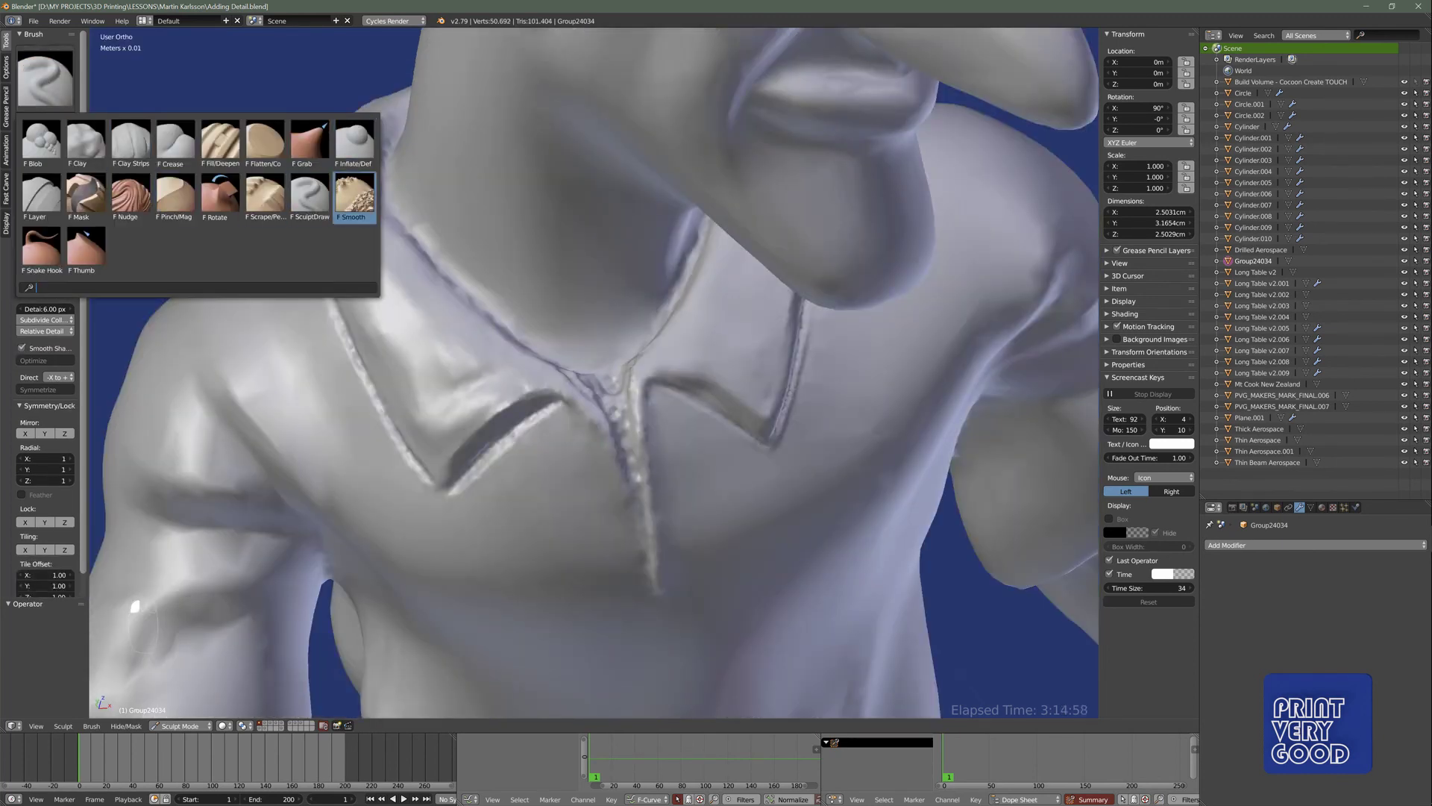
click(355, 194)
middle_drag(682, 451, 630, 461)
scroll(631, 461, up, 2)
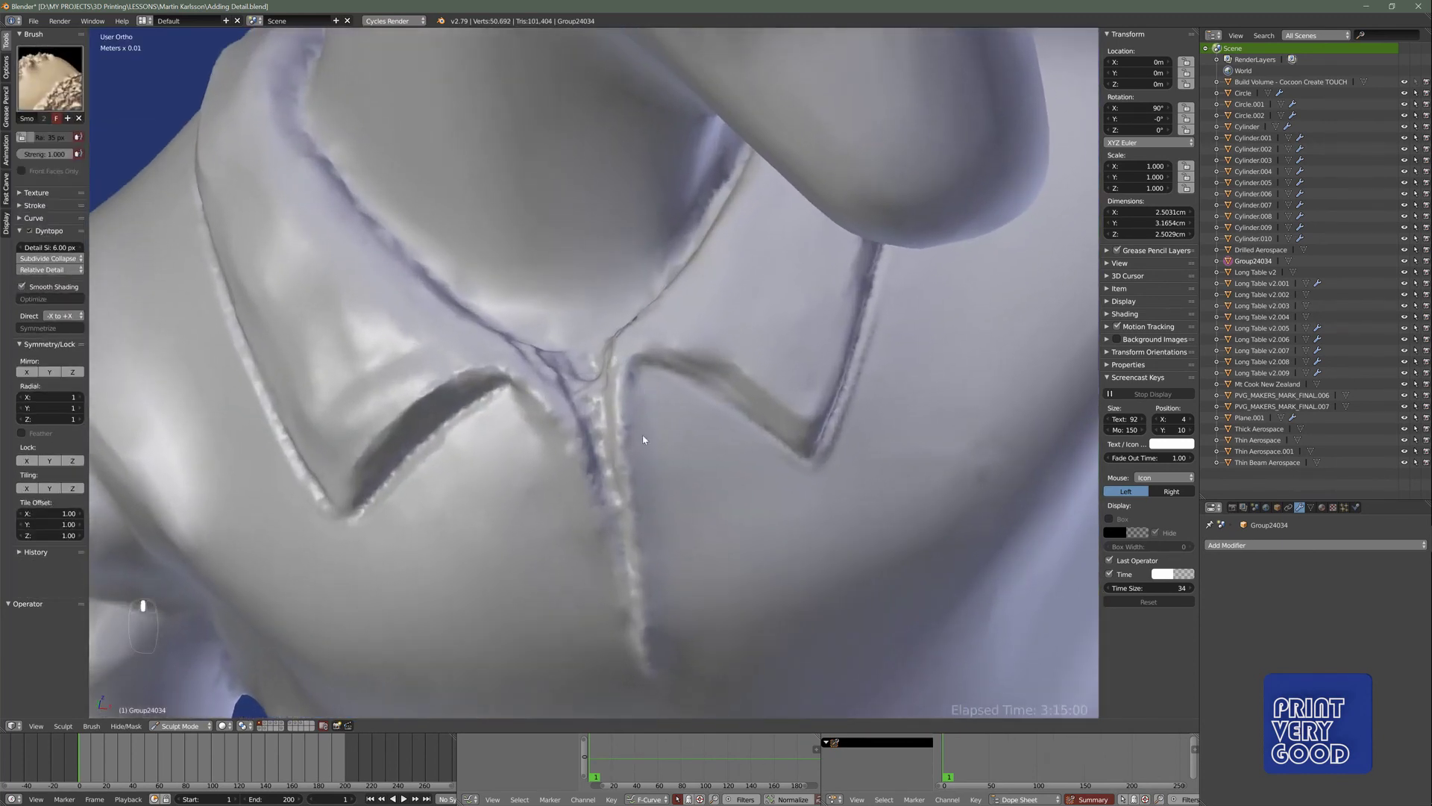
mouse_move(623, 414)
mouse_down()
mouse_move(646, 563)
mouse_move(579, 410)
mouse_move(600, 462)
mouse_move(597, 418)
mouse_move(613, 509)
mouse_move(580, 380)
mouse_up()
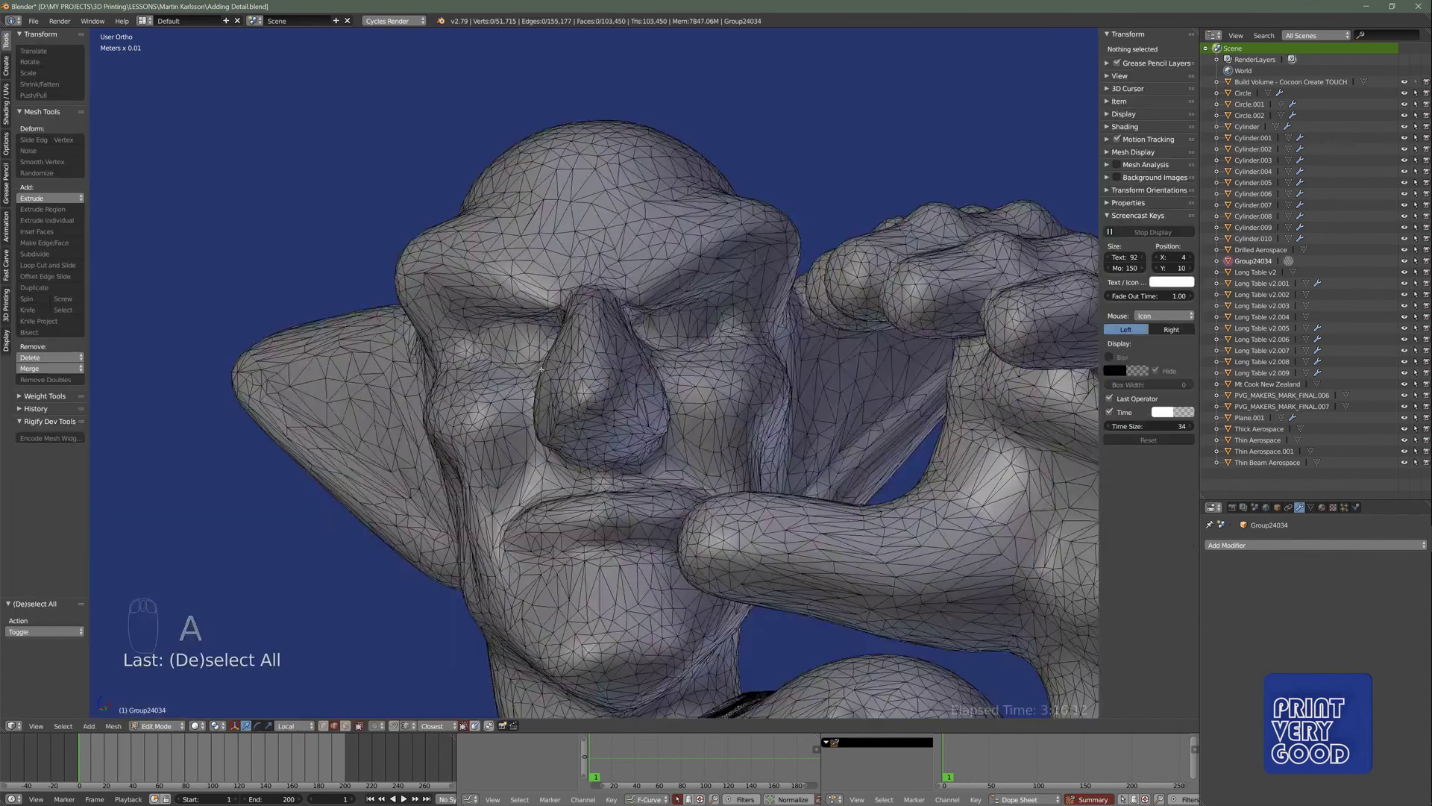
- Switch to face selection, select a face on the goblin's nose and grow the selection over the whole head, neck and collar
middle_drag(567, 358, 555, 348)
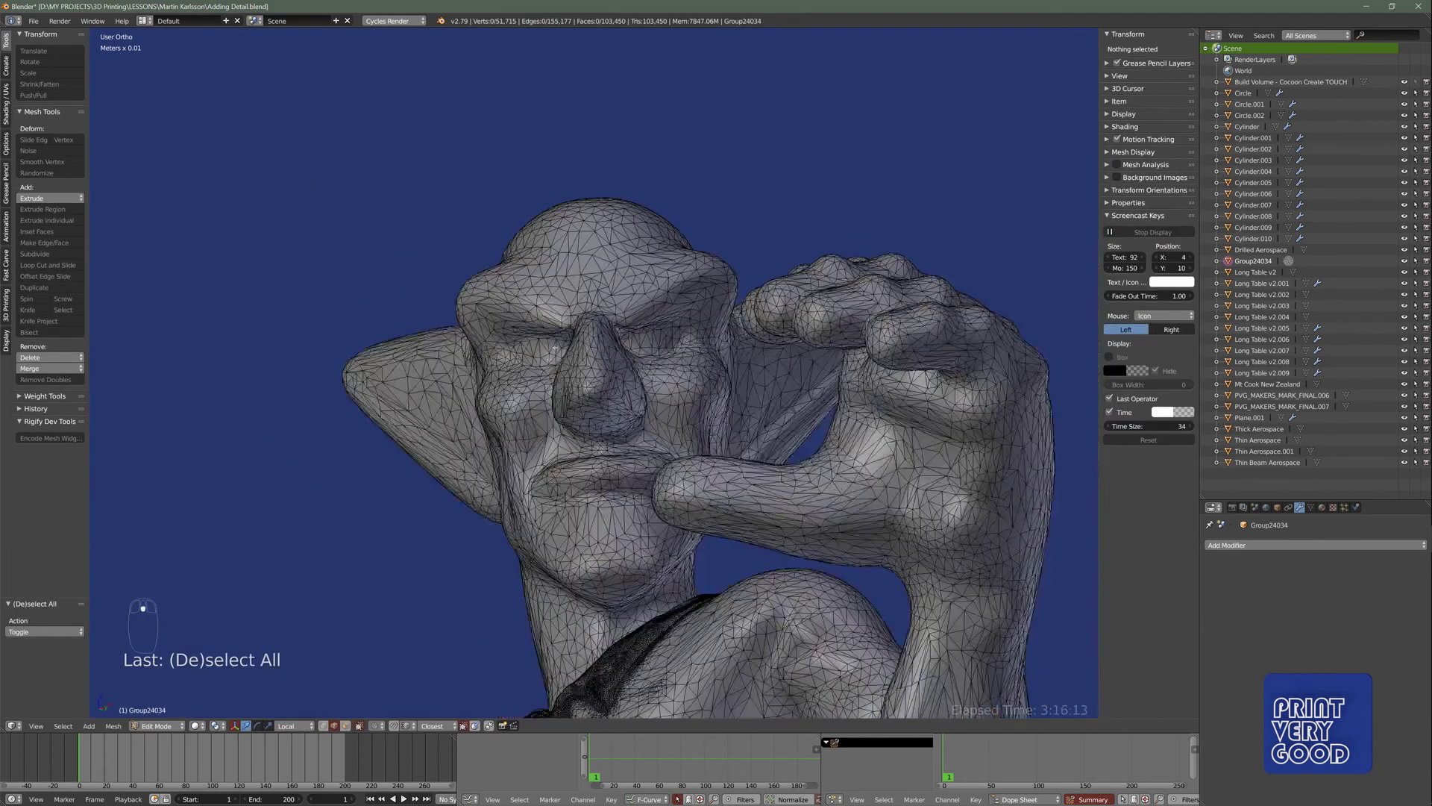
right_click(595, 377)
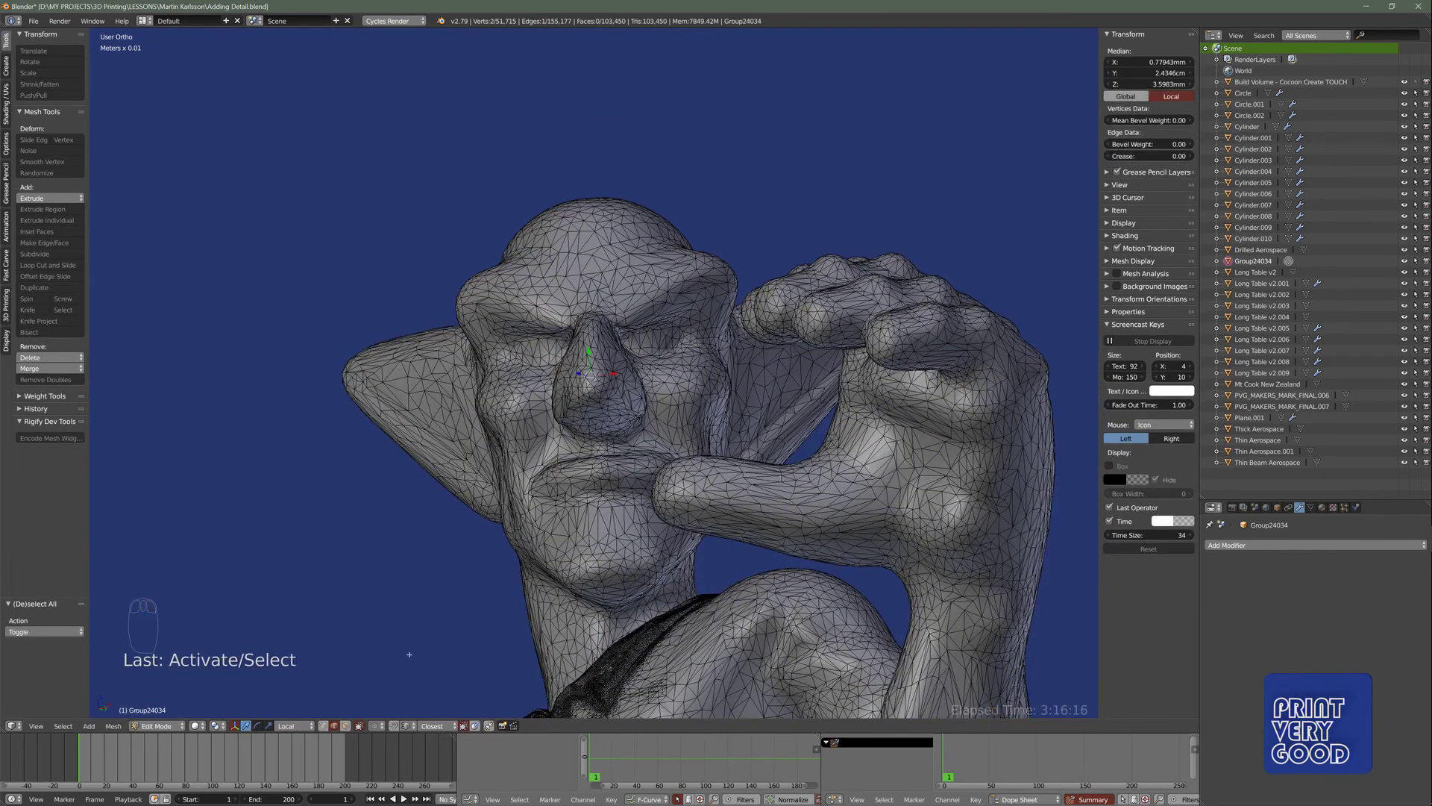
click(344, 726)
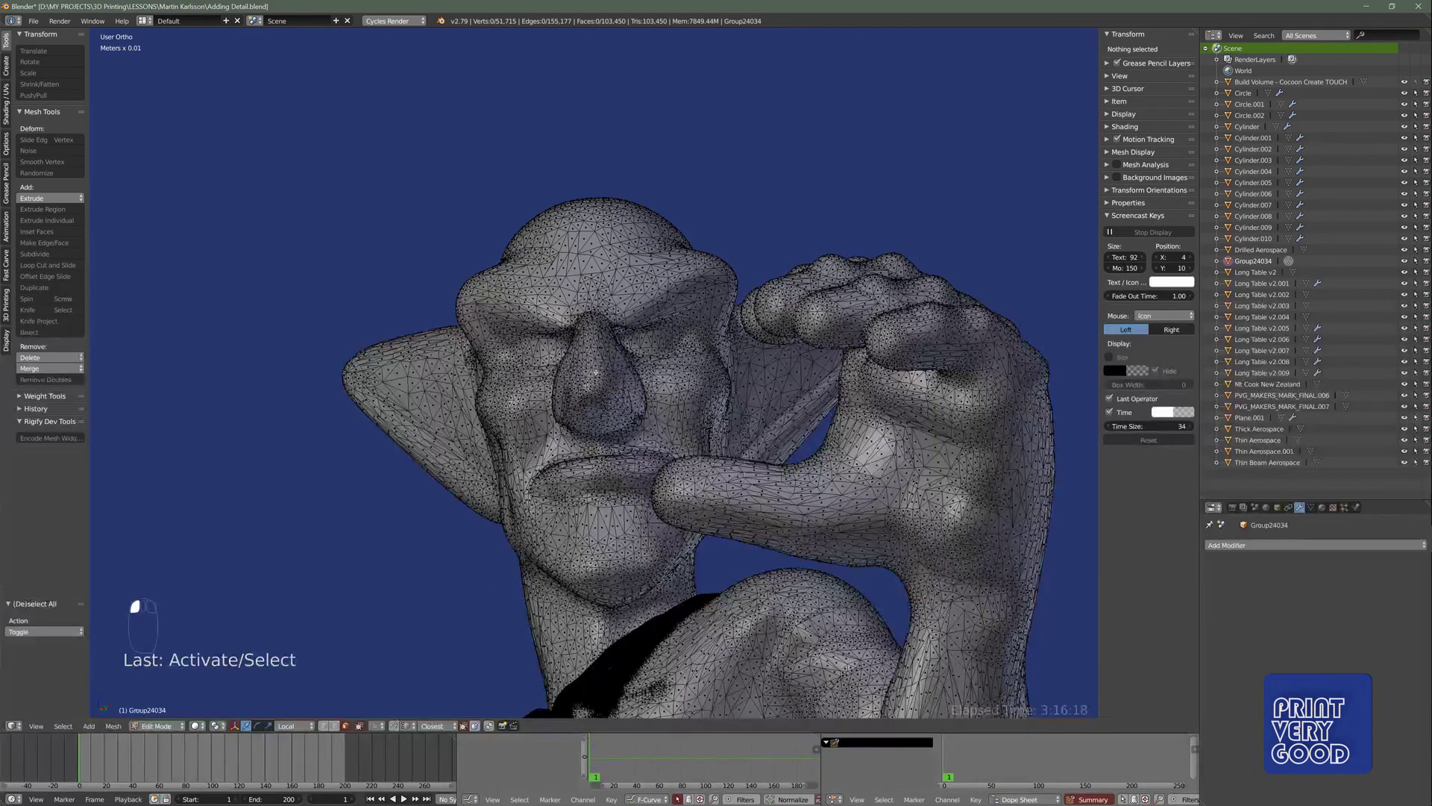
right_click(596, 372)
key(ctrl+KP_Add)
key(ctrl+KP_Add)
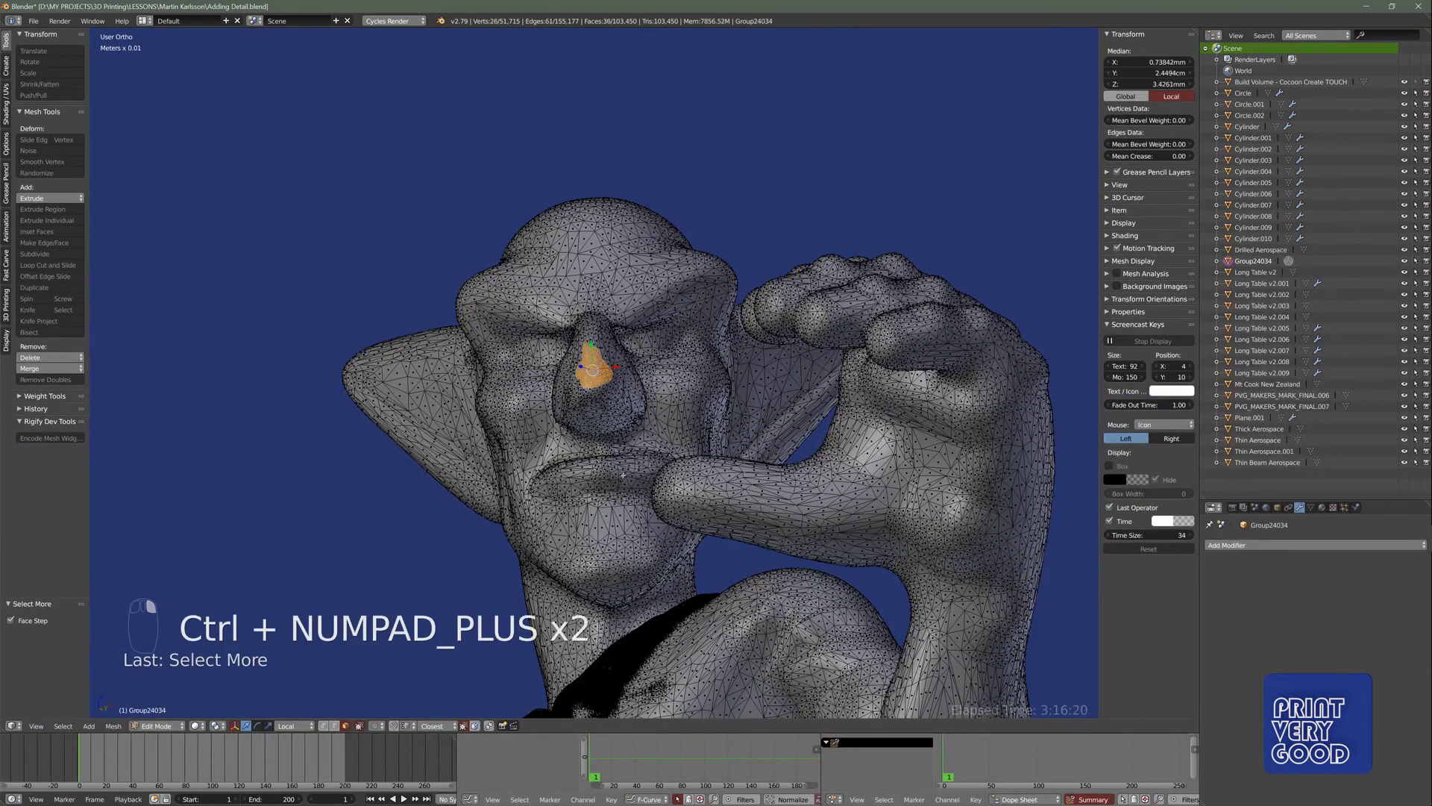
key(ctrl+KP_Add)
key(ctrl+KP_Add)
key(ctrl+KP_Add)
key(ctrl+KP_Add)
key(ctrl+KP_Add)
key(ctrl+KP_Add)
key(ctrl+KP_Add)
key(ctrl+KP_Add)
key(ctrl+KP_Add)
key(ctrl+KP_Add)
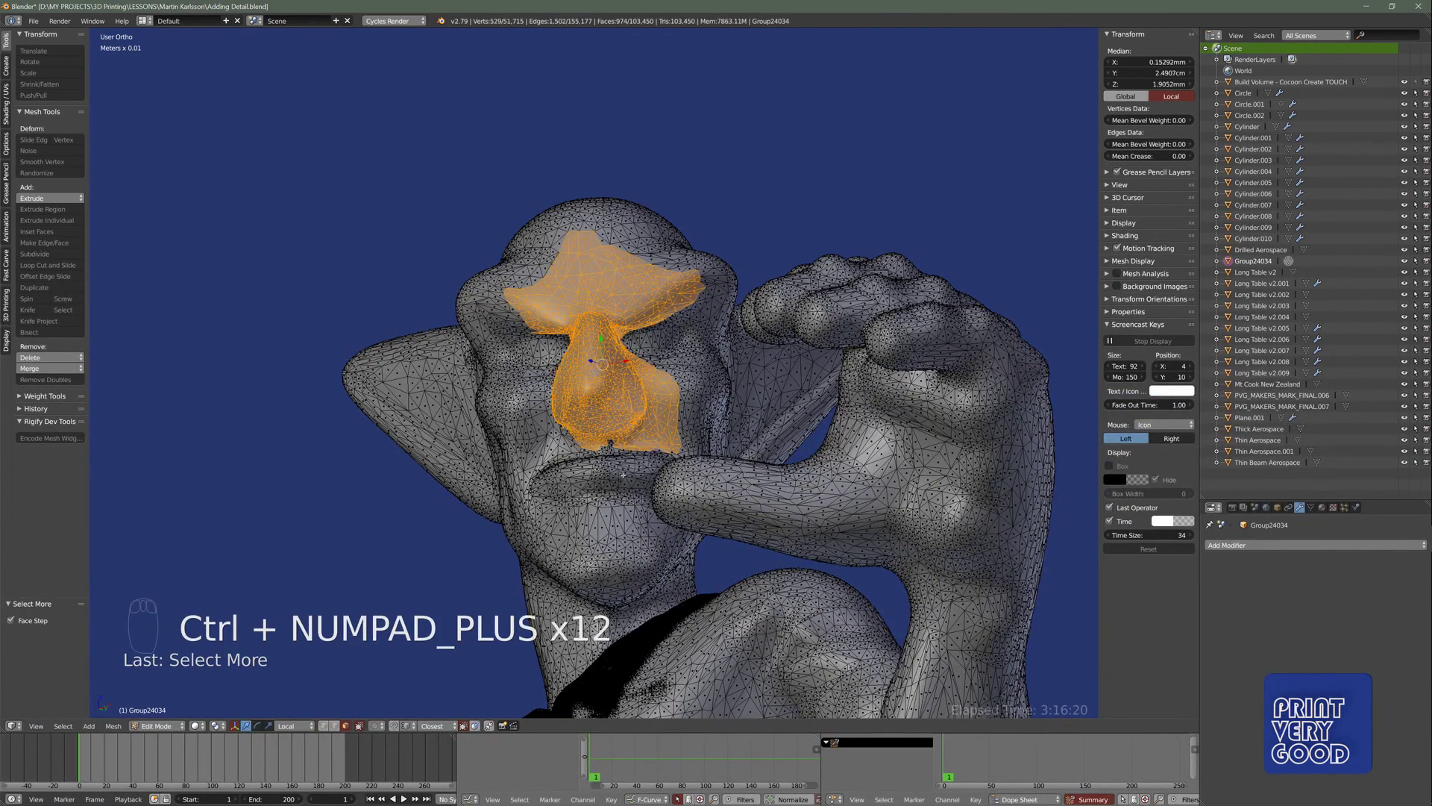
key(ctrl+KP_Add)
key(ctrl+KP_Add)
key(ctrl+KP_Add)
key(ctrl+KP_Add)
key(ctrl+KP_Add)
key(ctrl+KP_Add)
key(ctrl+KP_Add)
key(ctrl+KP_Add)
key(ctrl+KP_Add)
key(ctrl+KP_Add)
key(ctrl+KP_Add)
key(ctrl+KP_Add)
key(ctrl+KP_Add)
key(ctrl+KP_Add)
key(ctrl+KP_Add)
key(ctrl+KP_Add)
key(ctrl+KP_Add)
key(ctrl+KP_Add)
key(ctrl+KP_Add)
key(ctrl+KP_Add)
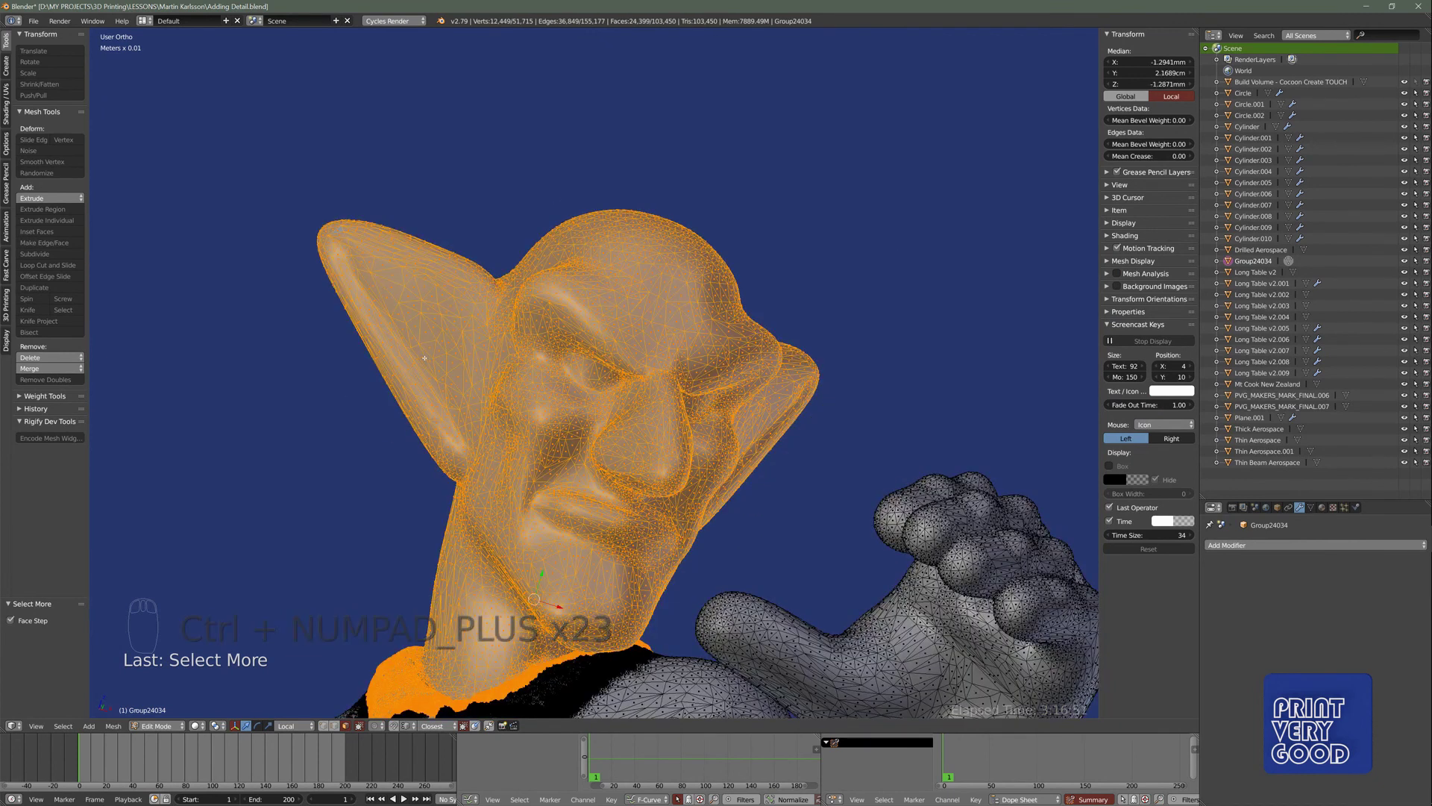
- Invert the selection and hide the goblin's body so only the head and collar remain
middle_drag(448, 373, 743, 400)
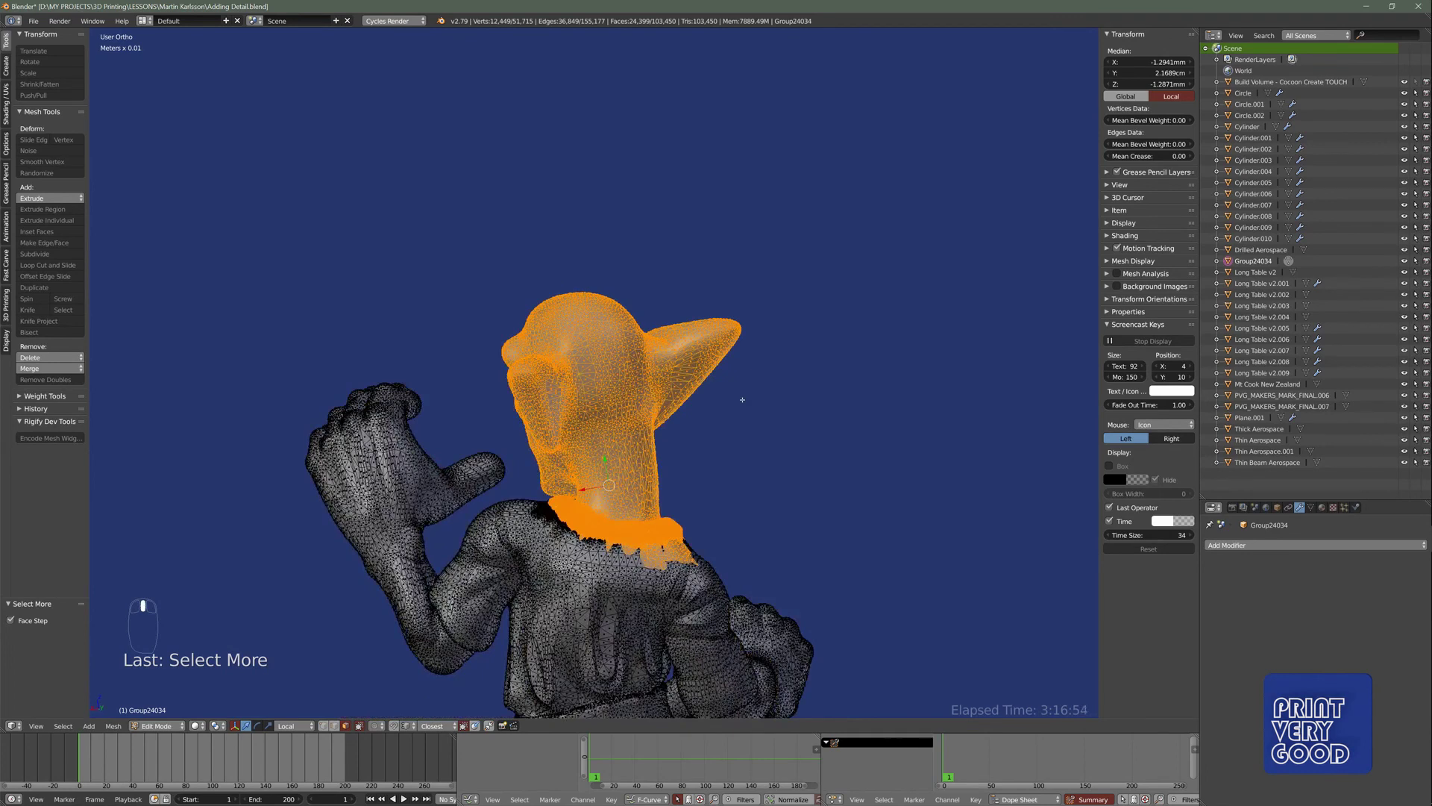
key(ctrl+i)
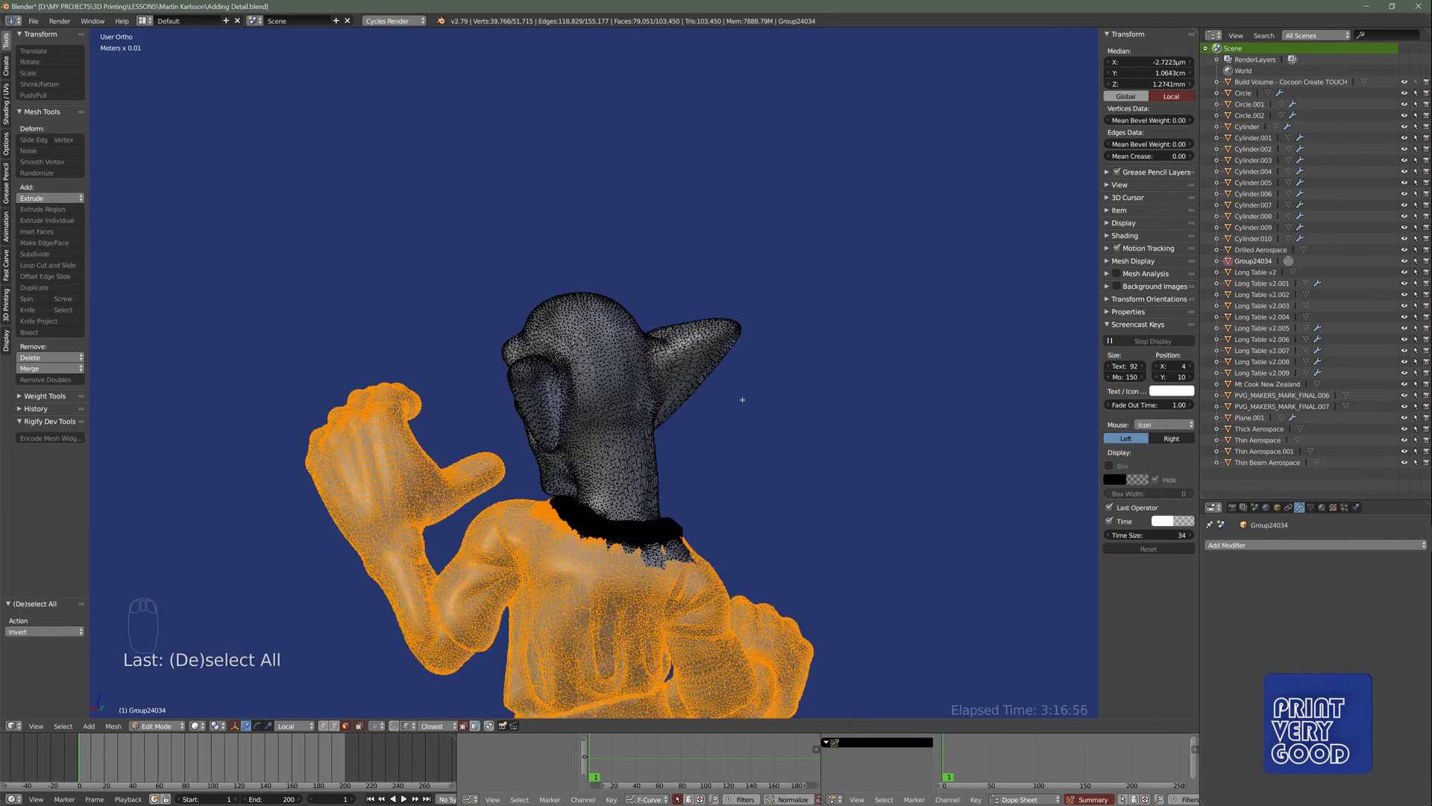
key(h)
middle_drag(743, 400, 502, 412)
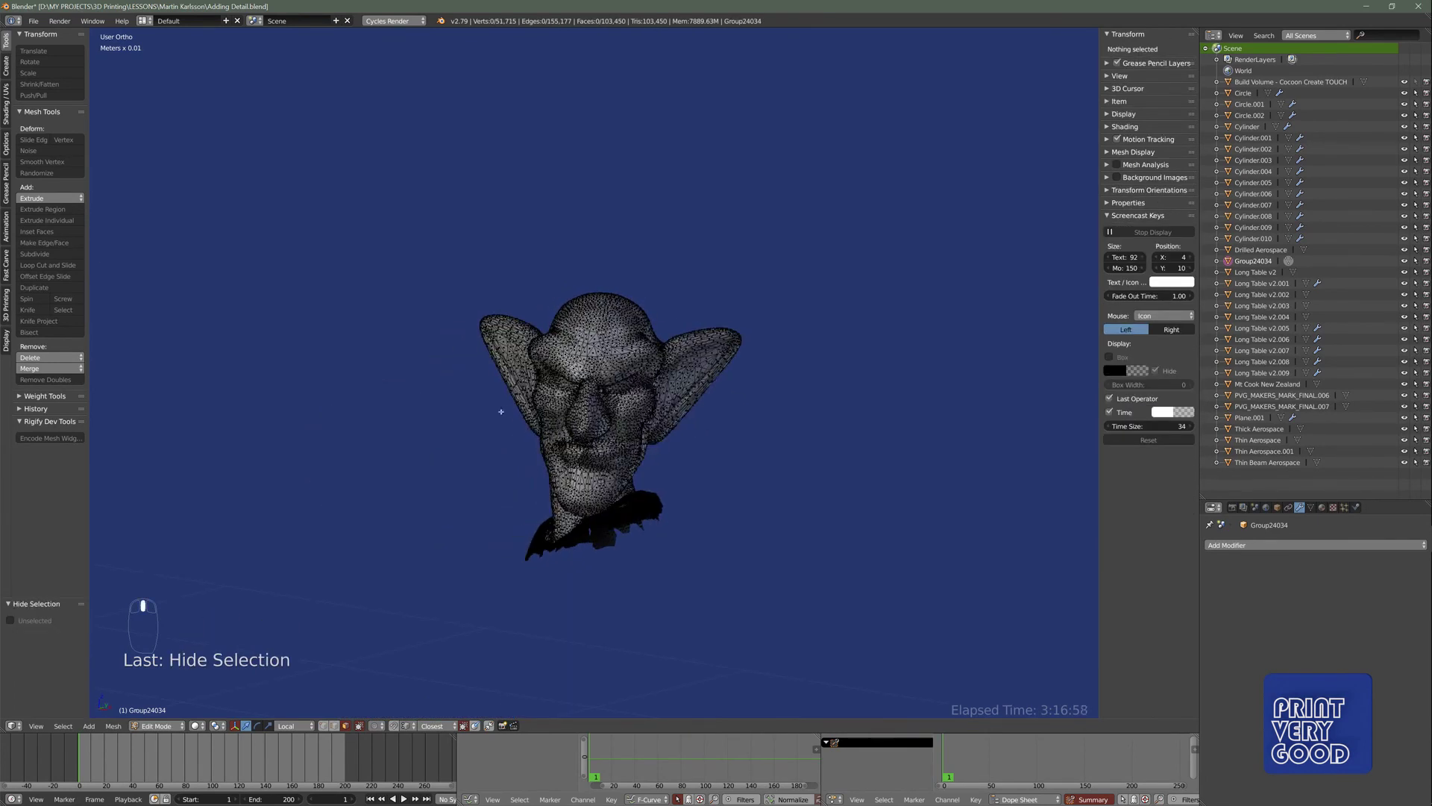
- Switch to Sculpt Mode and sculpt fine hair strands along both eyebrows with the SculptDraw brush at 2 px Dyntopo detail
click(156, 726)
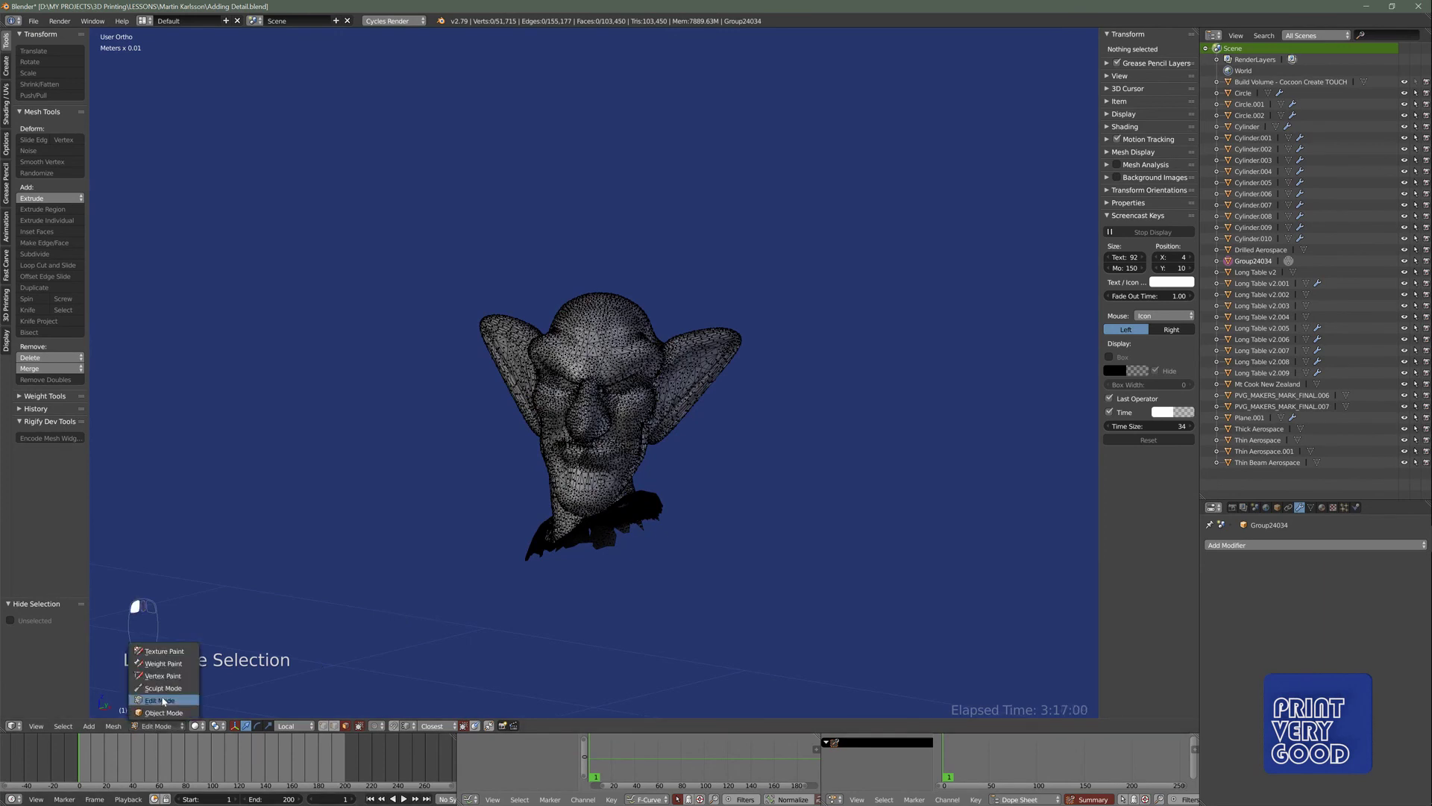
click(163, 688)
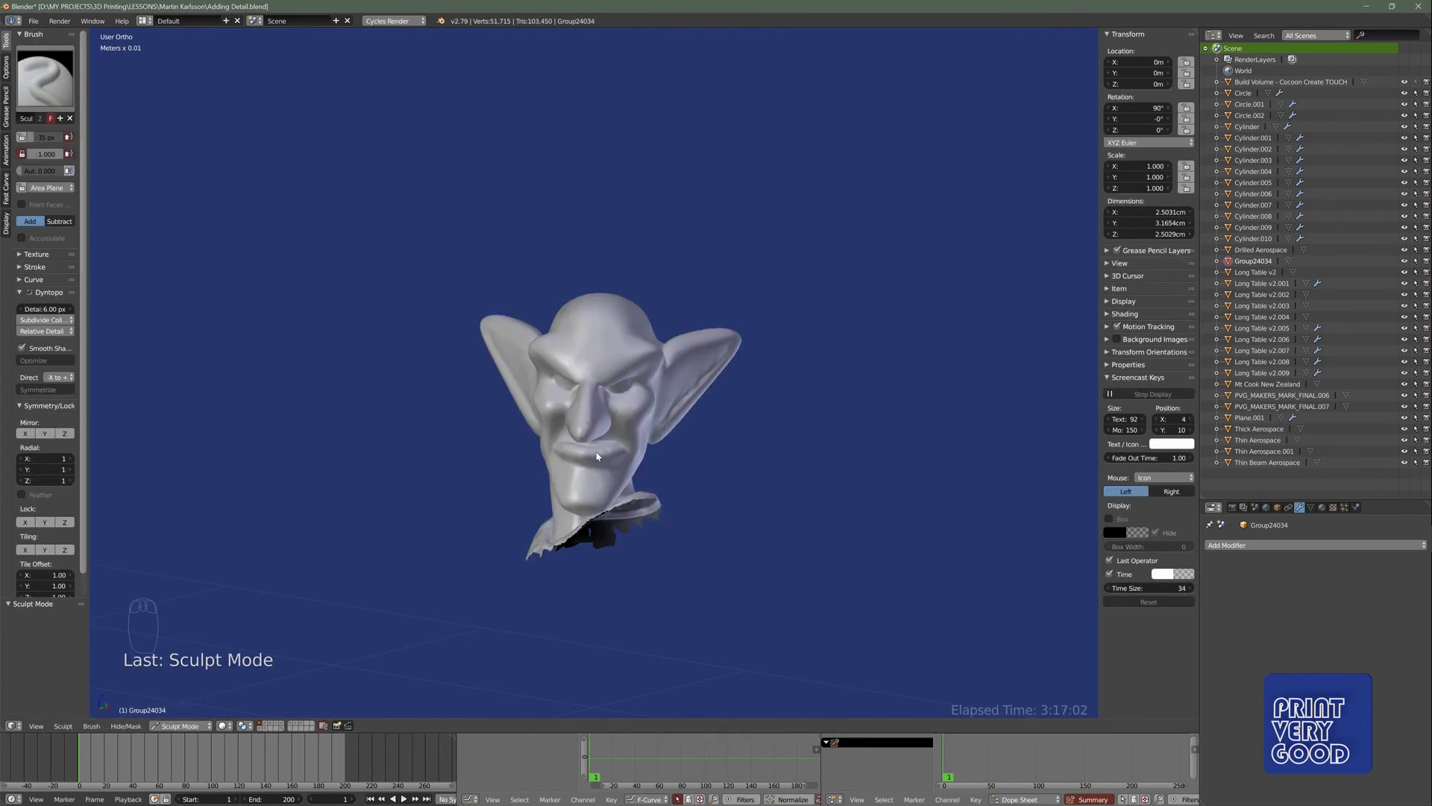
scroll(597, 456, up, 3)
middle_drag(597, 457, 567, 448)
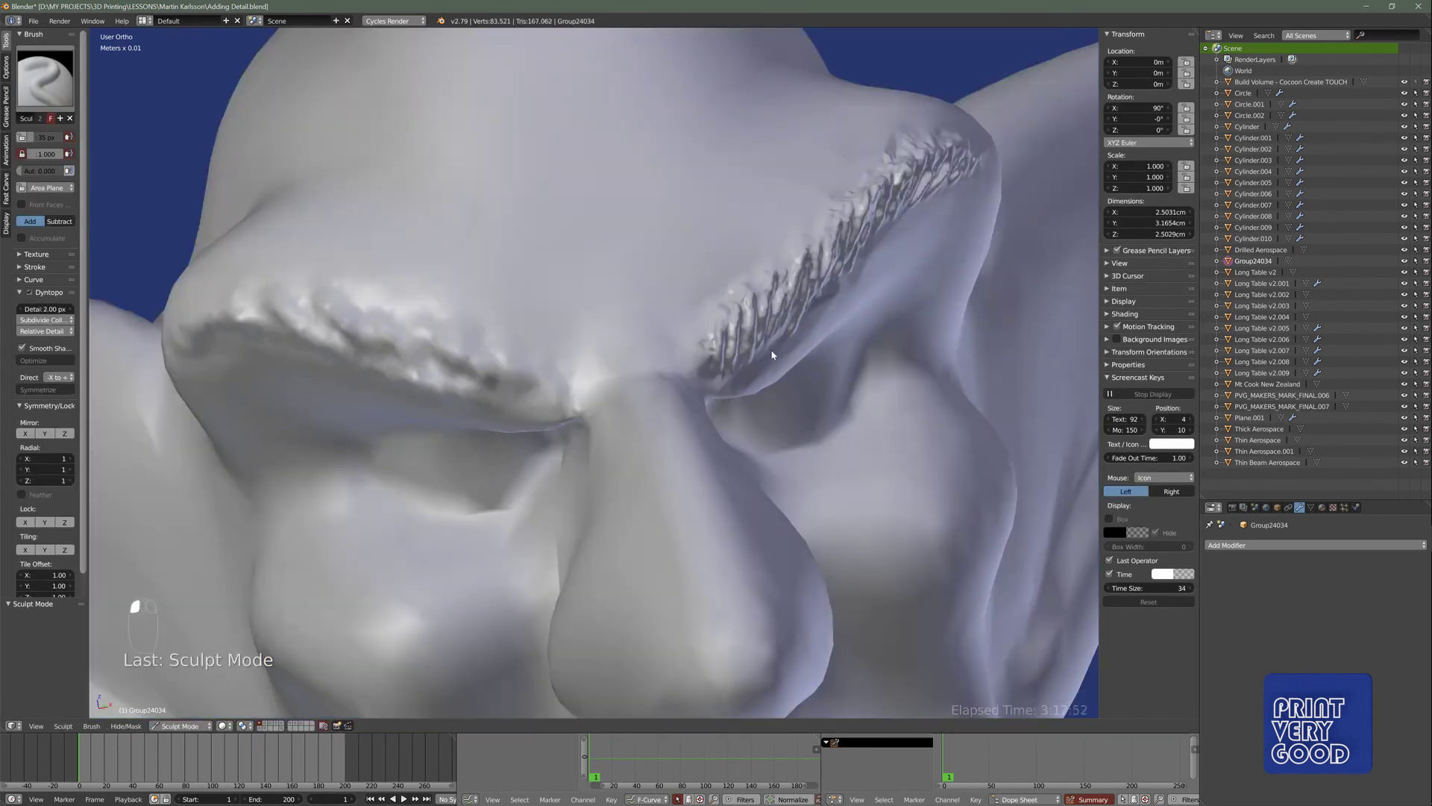
mouse_move(178, 342)
mouse_down()
mouse_move(178, 323)
mouse_move(213, 306)
mouse_up()
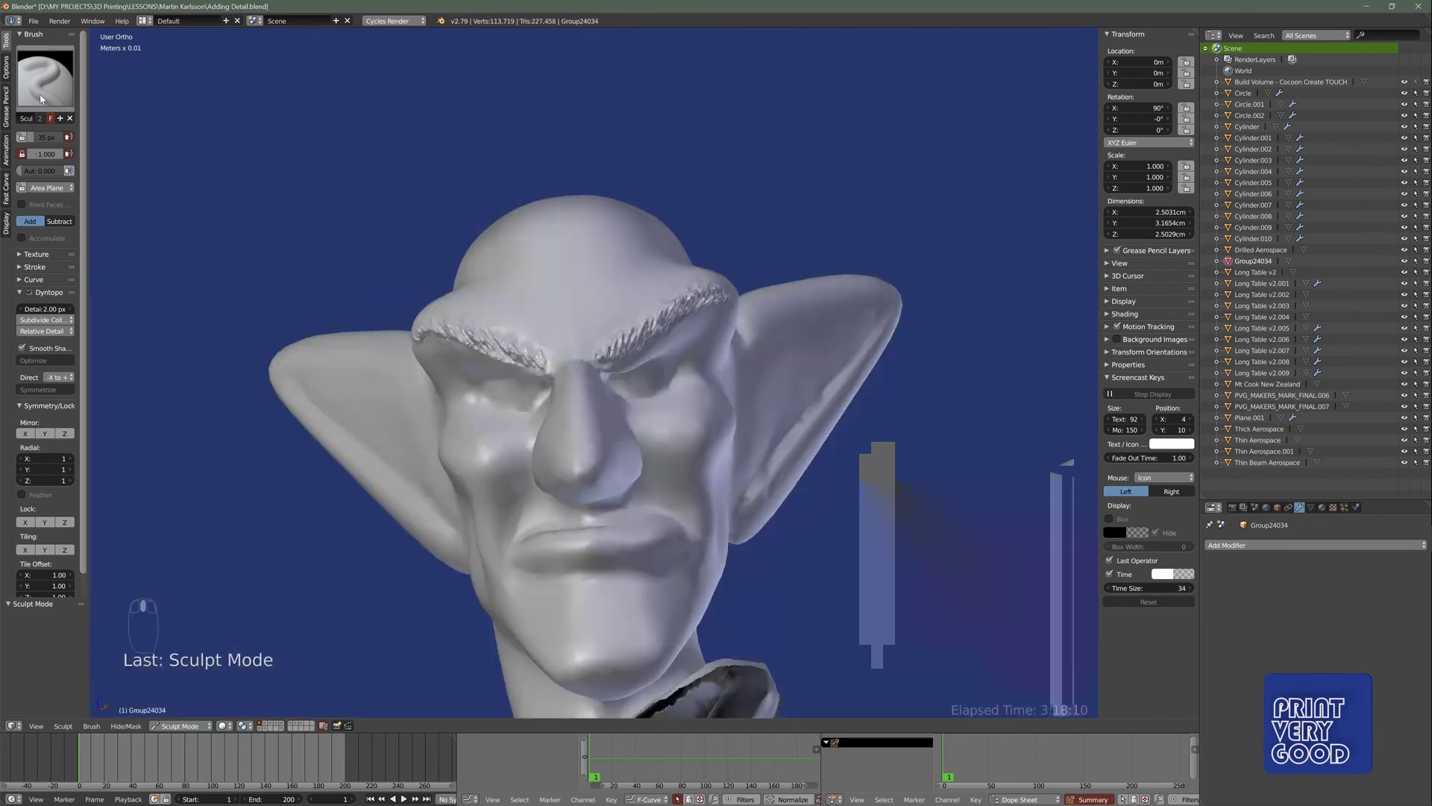
- Choose the Clay Strips brush and sculpt wrinkles on the goblin's forehead and creases in the cheek beside the mouth
click(39, 89)
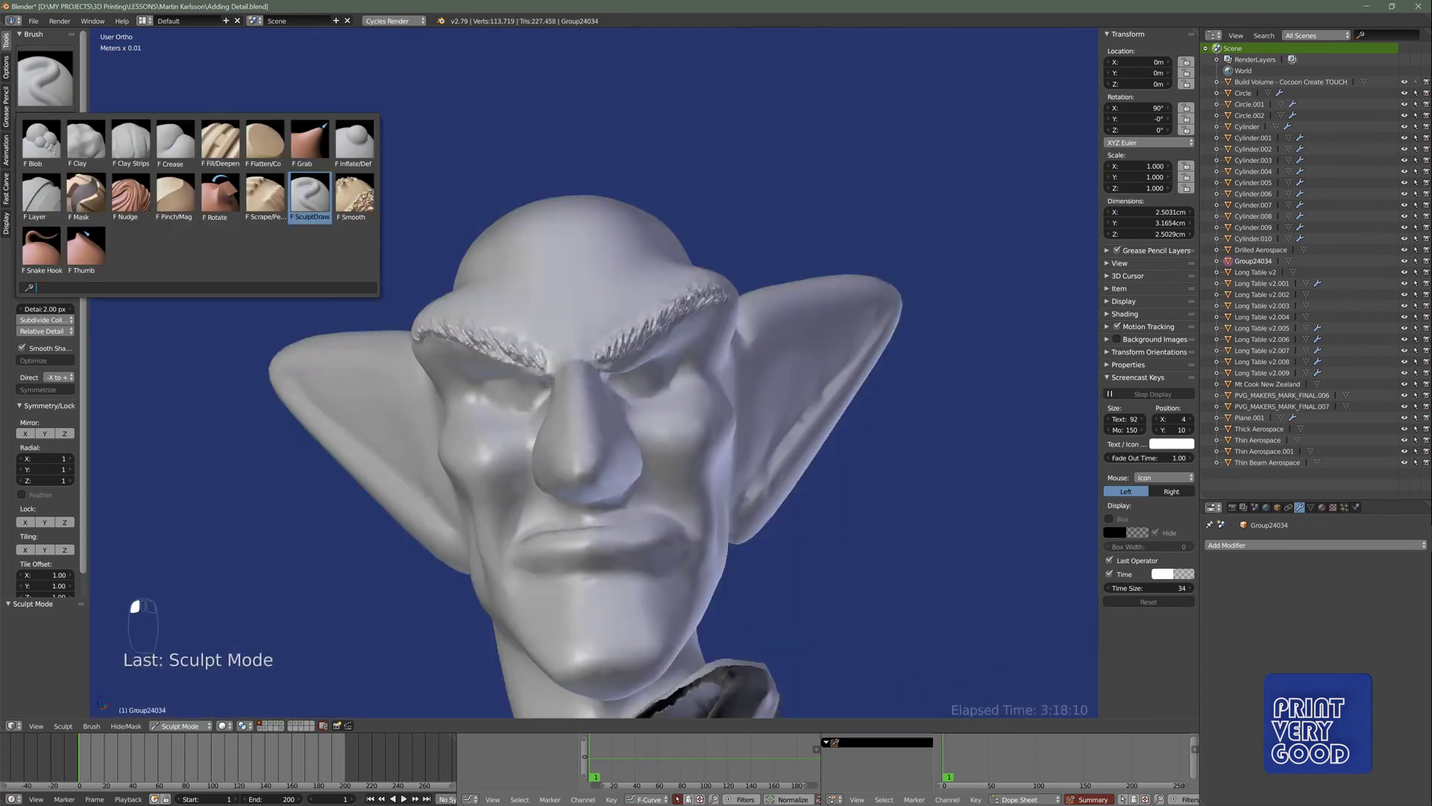
click(131, 142)
middle_drag(589, 485, 638, 373)
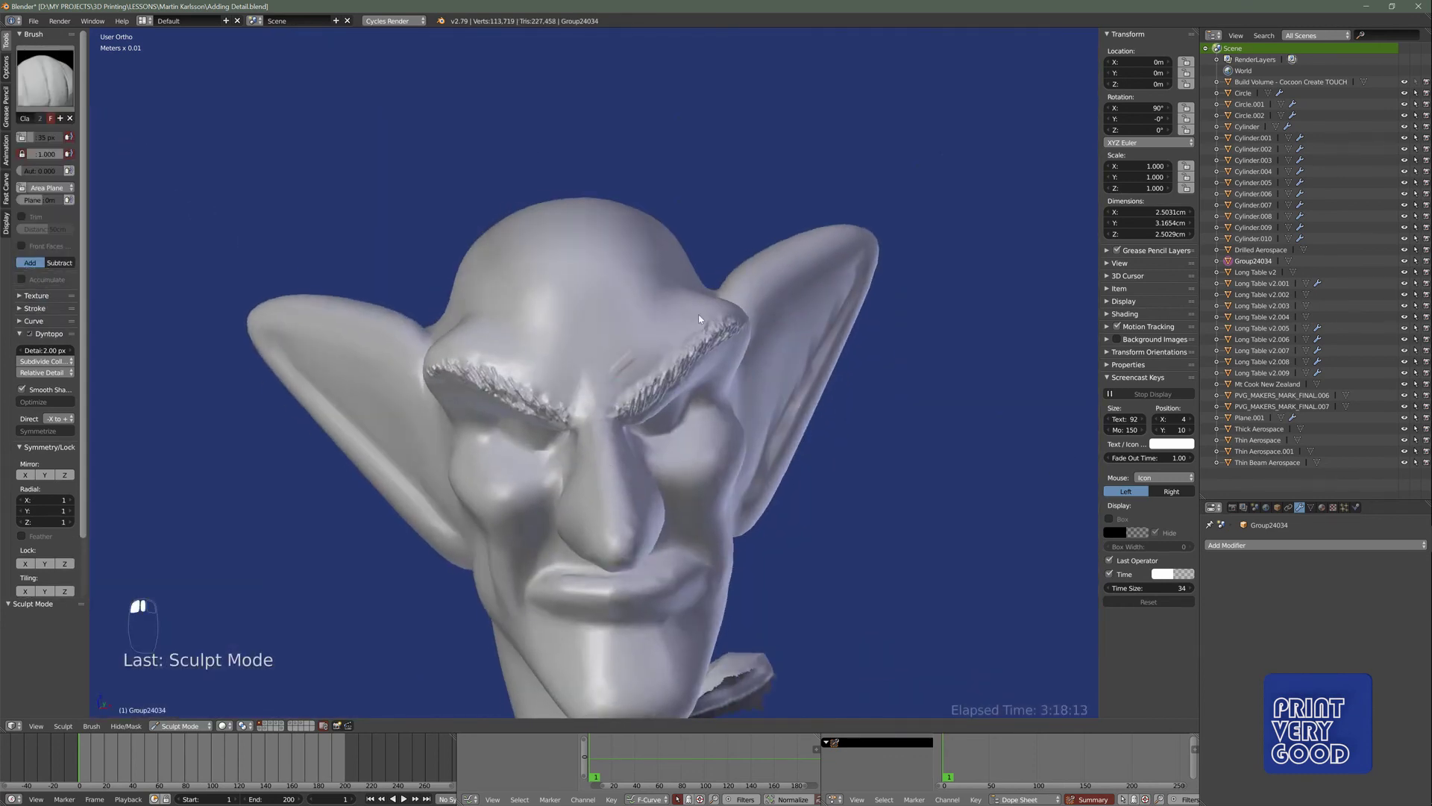
mouse_move(649, 348)
mouse_down()
mouse_move(699, 320)
mouse_move(640, 376)
mouse_move(669, 350)
mouse_up()
drag(615, 371, 629, 363)
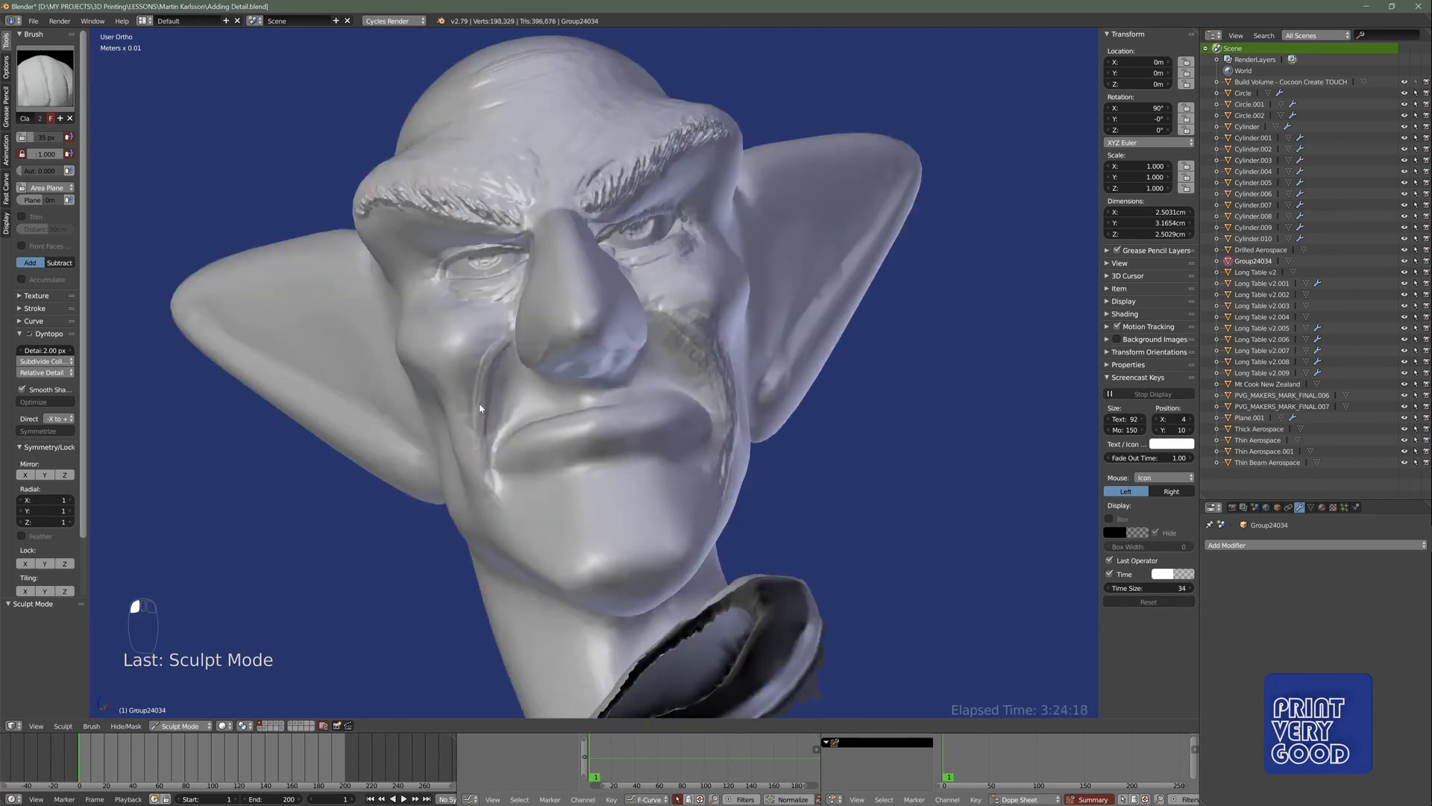
mouse_move(480, 408)
mouse_down()
mouse_move(500, 499)
mouse_move(481, 350)
mouse_move(471, 418)
mouse_move(492, 335)
mouse_move(464, 374)
mouse_up()
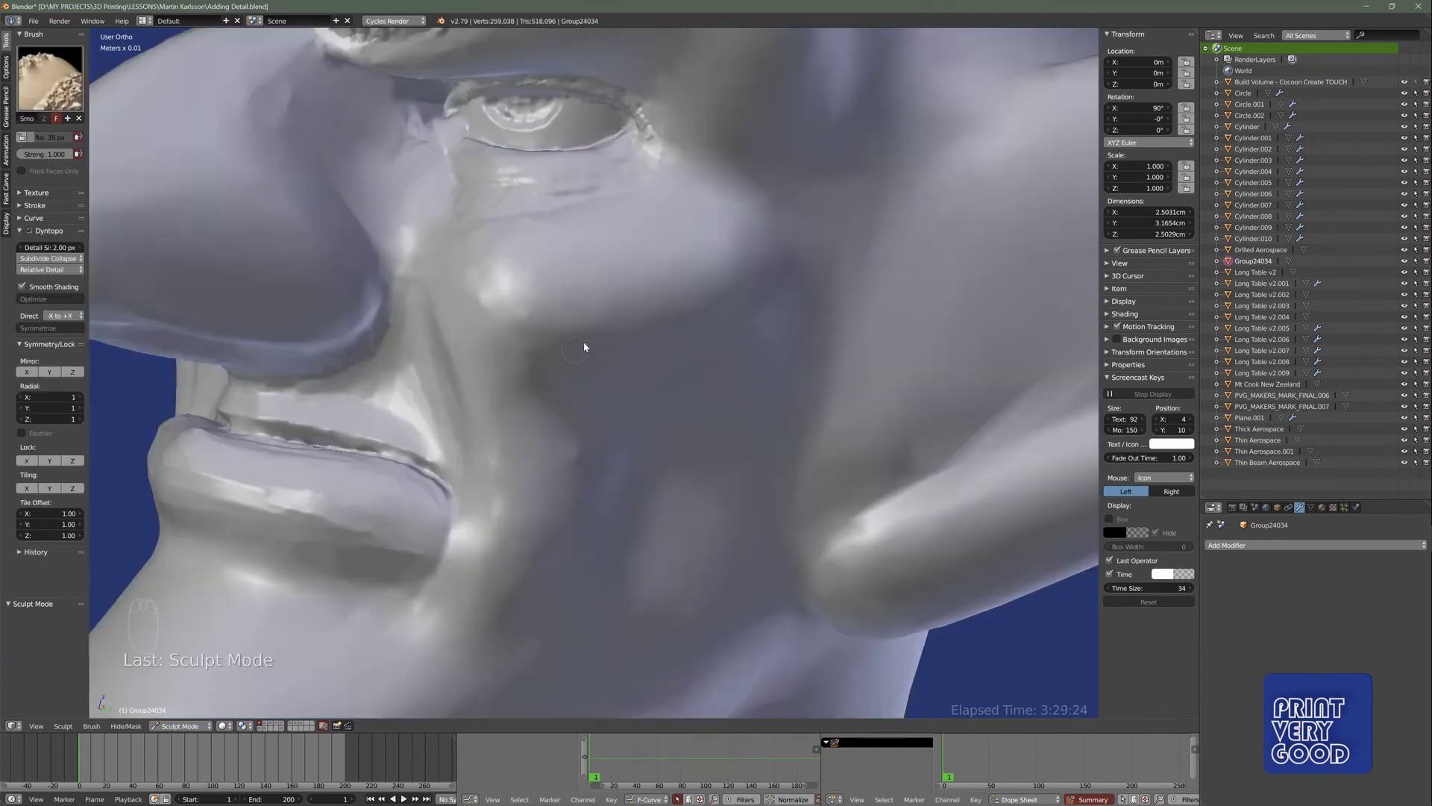
- Examine the sculpted face from several angles and the whole goblin figure, including its hands and pose
mouse_move(585, 343)
middle_down()
mouse_move(563, 467)
mouse_move(595, 483)
middle_up()
middle_drag(687, 468, 708, 327)
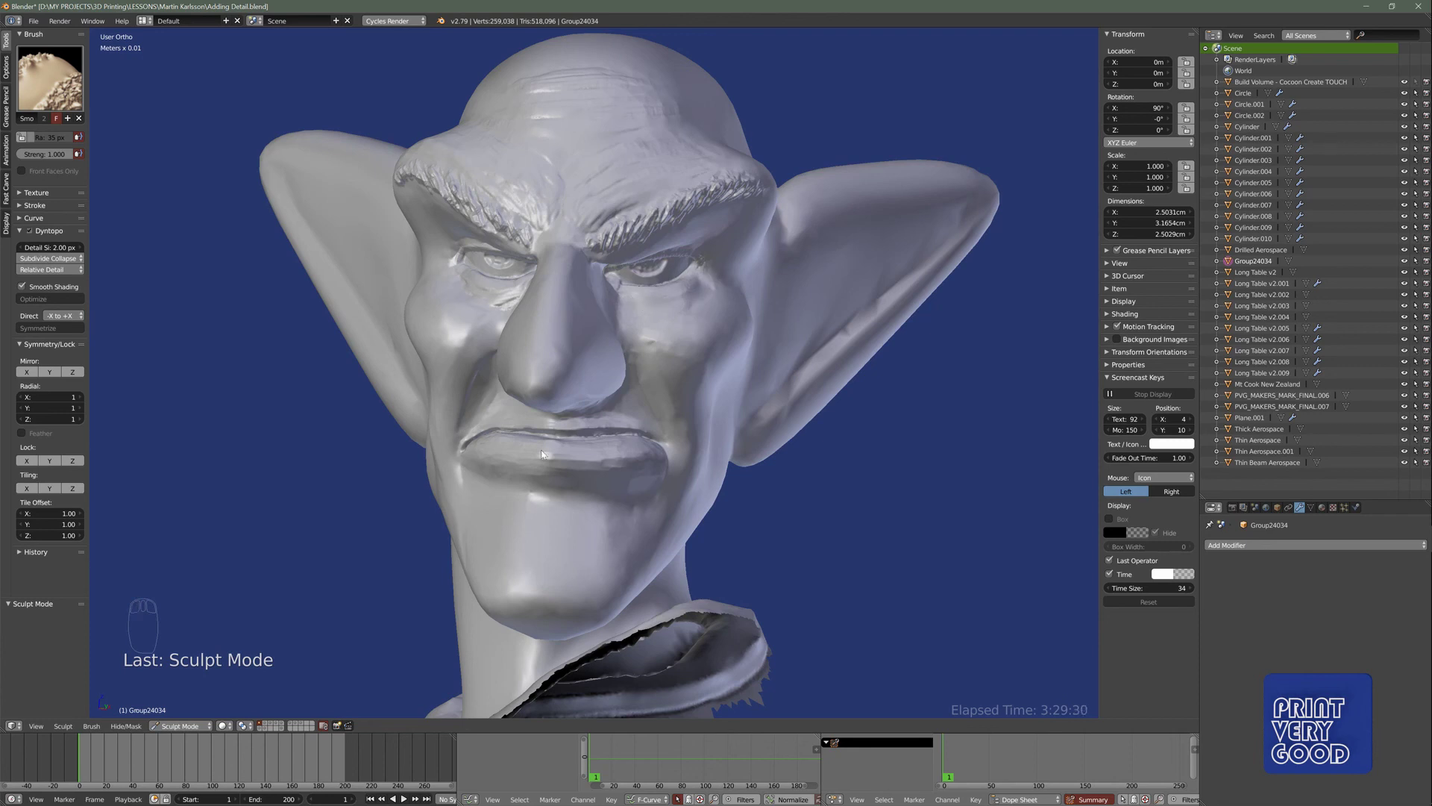
middle_drag(542, 453, 561, 298)
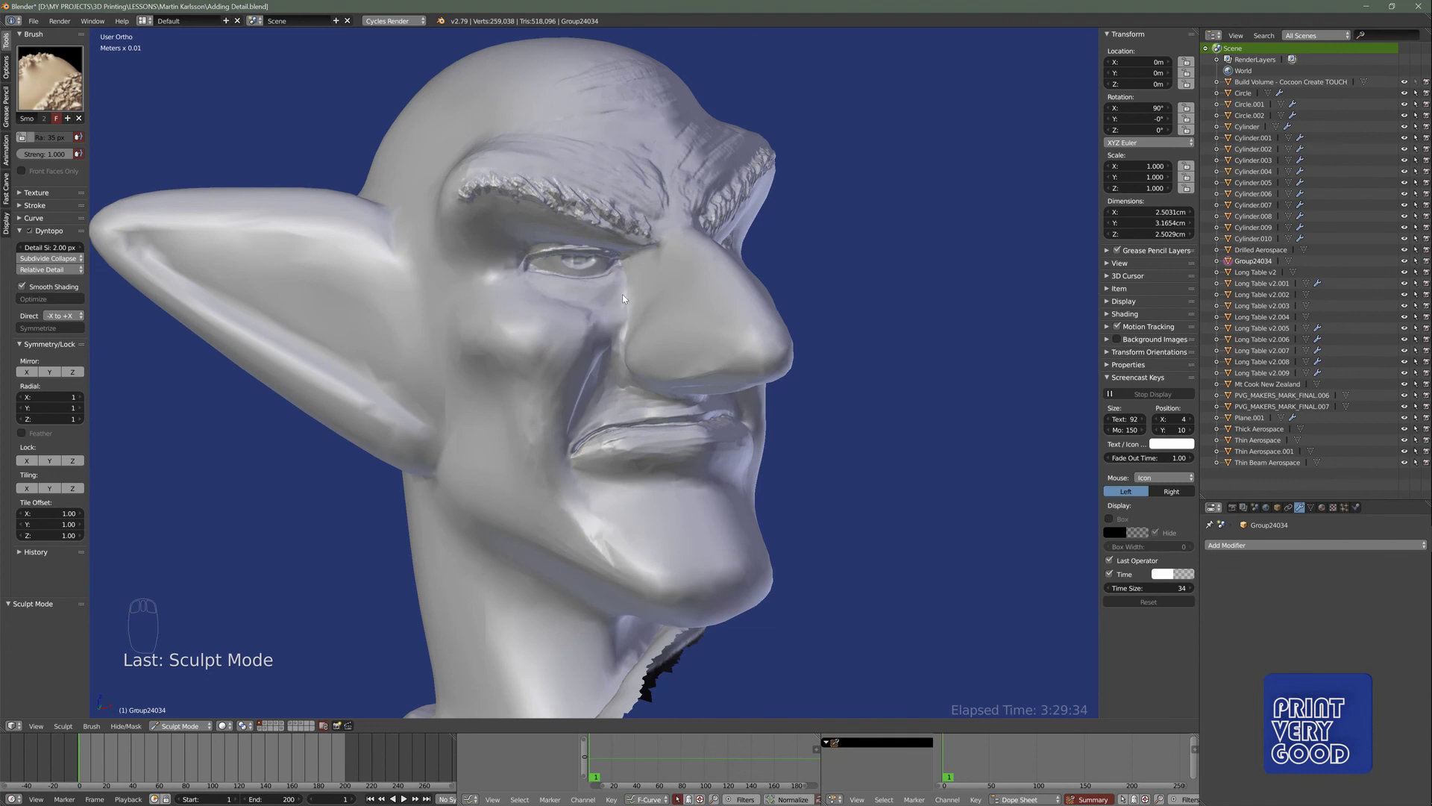
scroll(683, 346, down, 5)
mouse_move(537, 369)
middle_down()
mouse_move(486, 406)
mouse_move(564, 440)
mouse_move(489, 486)
mouse_move(451, 450)
mouse_move(479, 473)
mouse_move(632, 418)
middle_up()
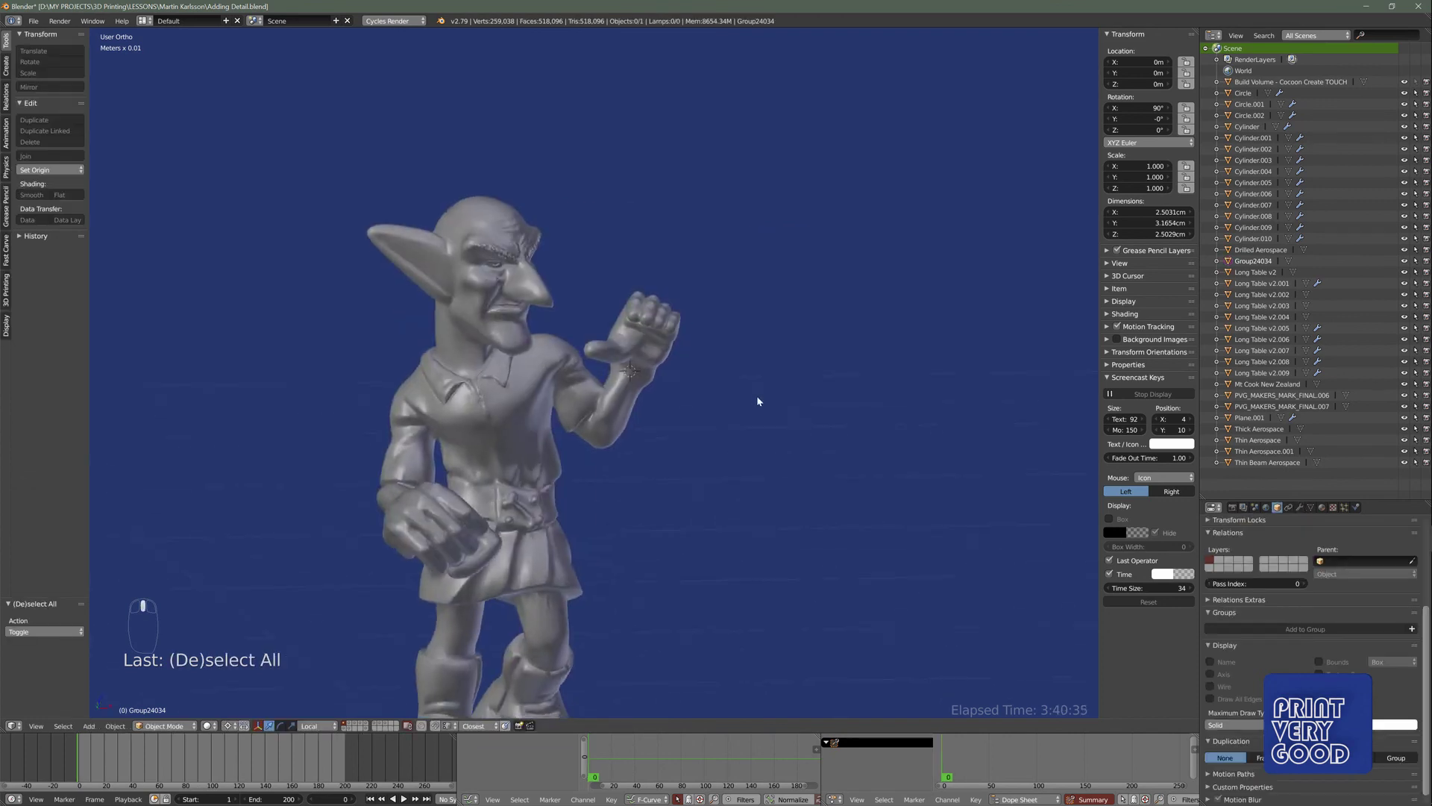
middle_drag(758, 400, 473, 426)
scroll(612, 325, up, 5)
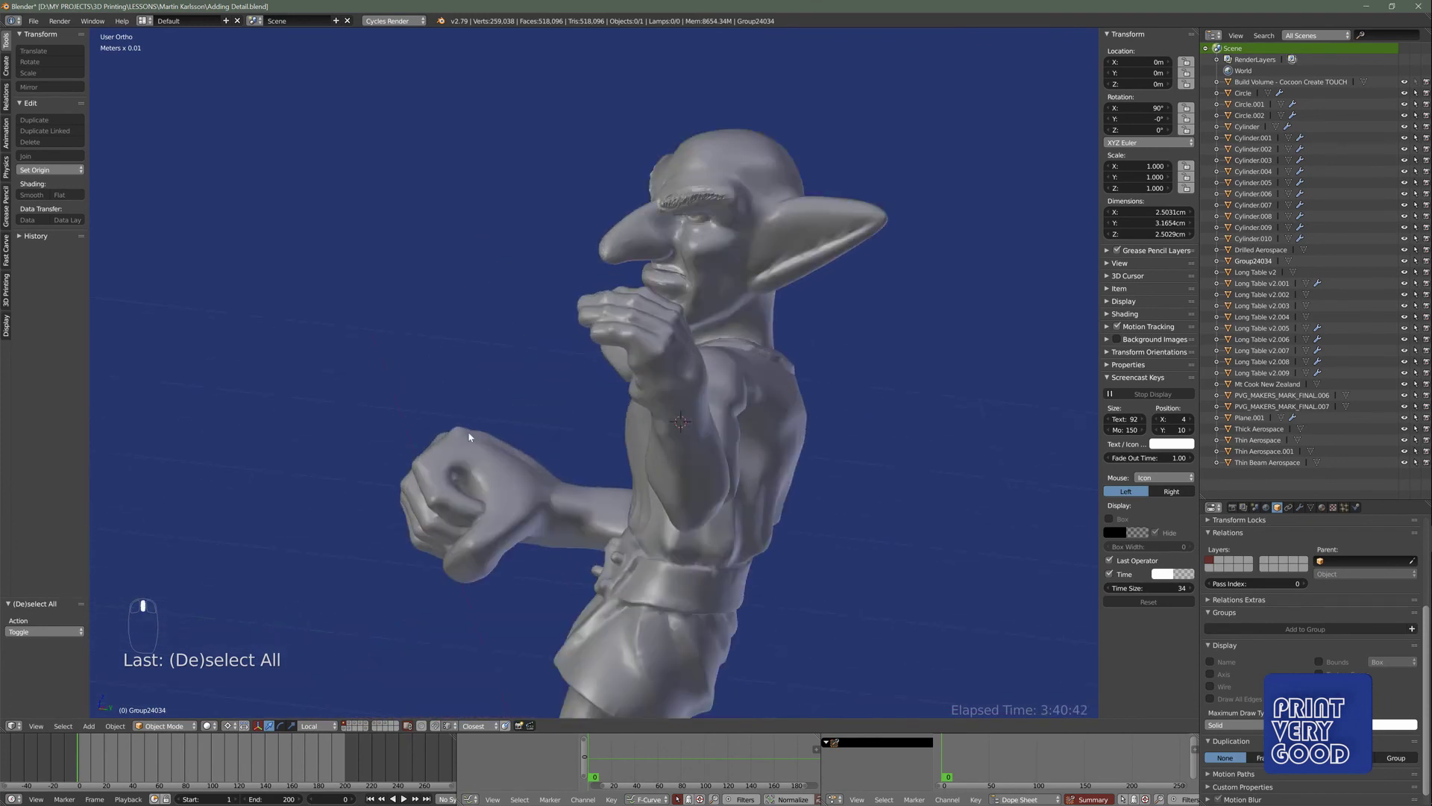
scroll(611, 325, down, 5)
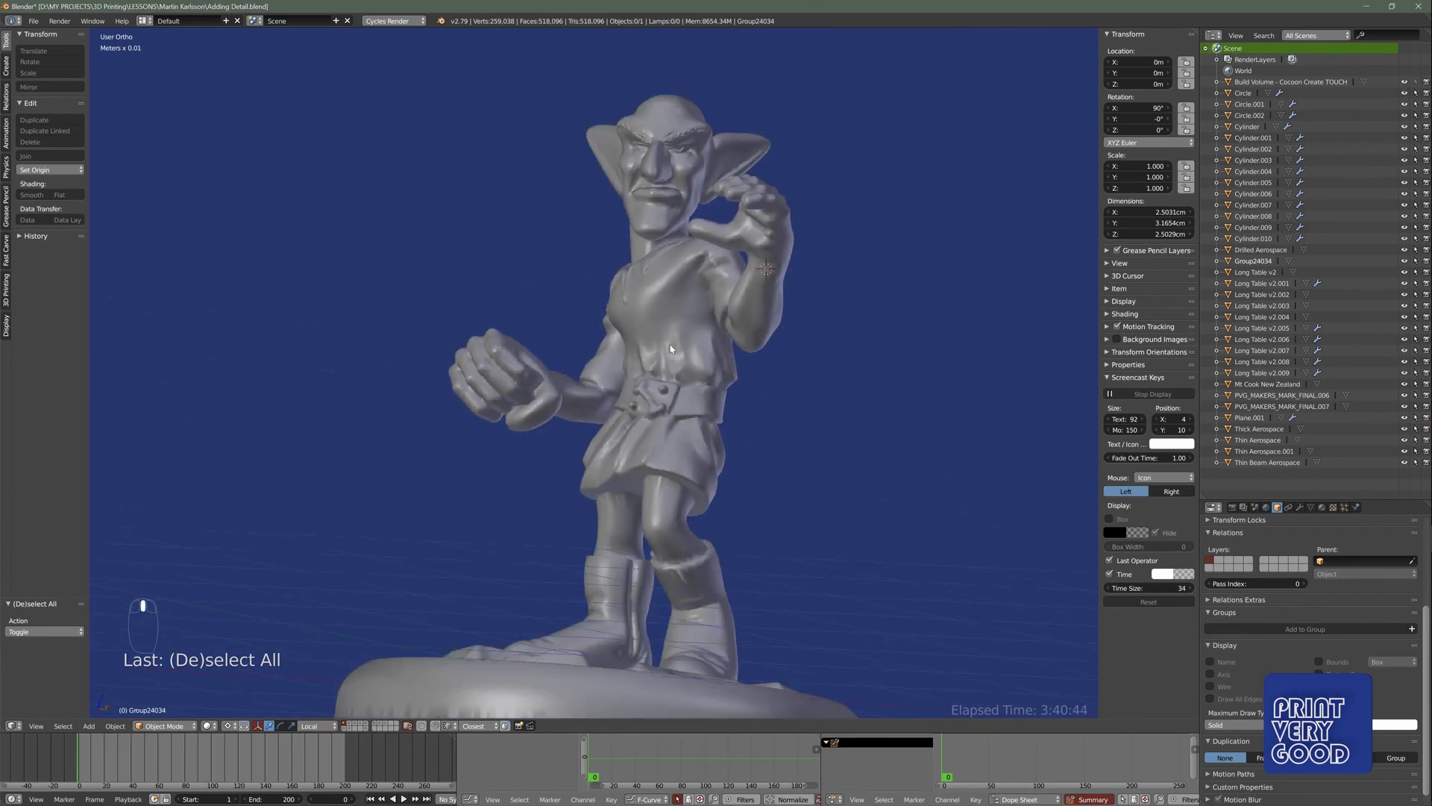
- Put the goblin in Edit Mode and turn on wireframe display, with the outstretched lower fist in view
middle_drag(611, 325, 495, 364)
scroll(463, 402, up, 3)
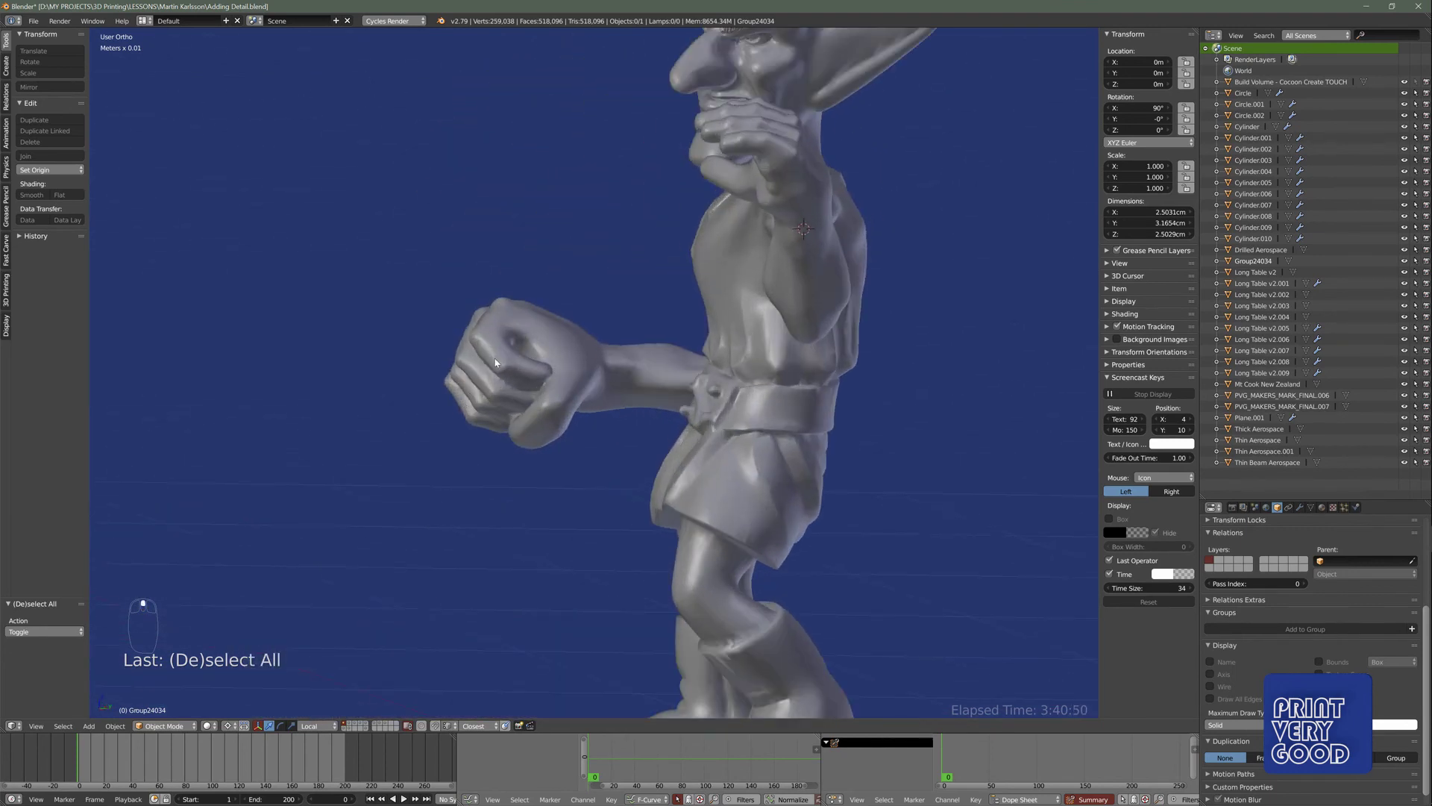
key(Tab)
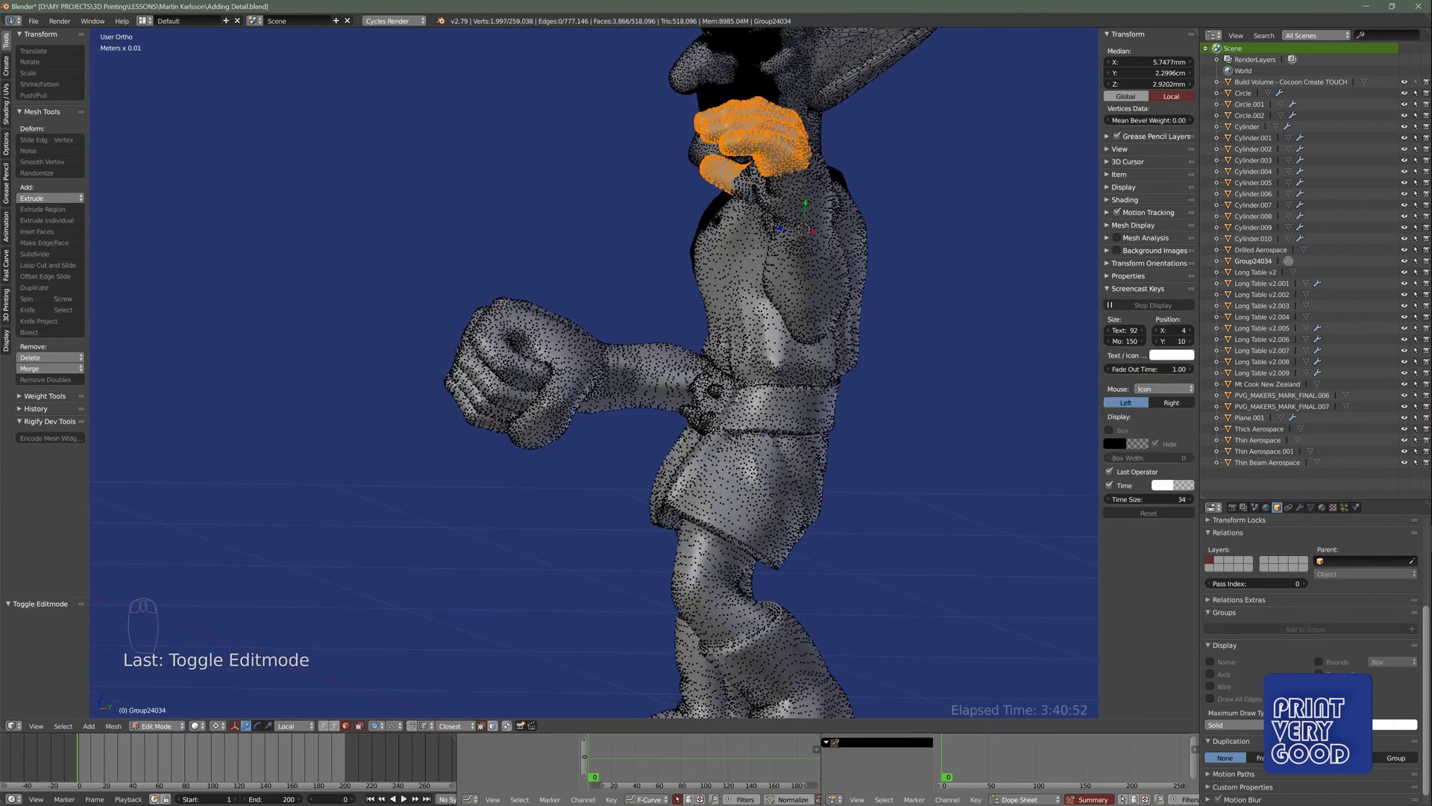
mouse_move(438, 404)
middle_down()
mouse_move(417, 406)
mouse_move(405, 368)
mouse_move(468, 420)
middle_up()
key(z)
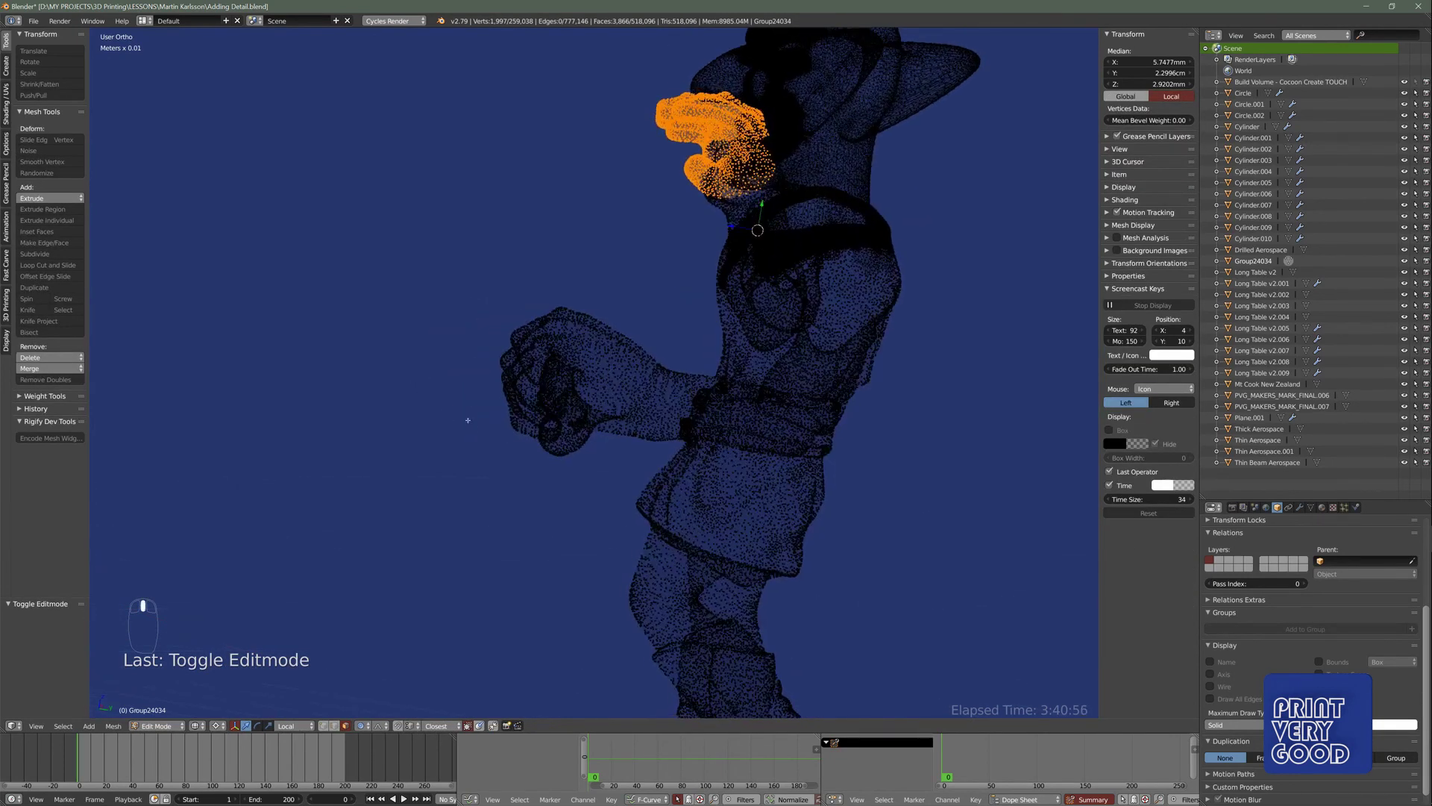